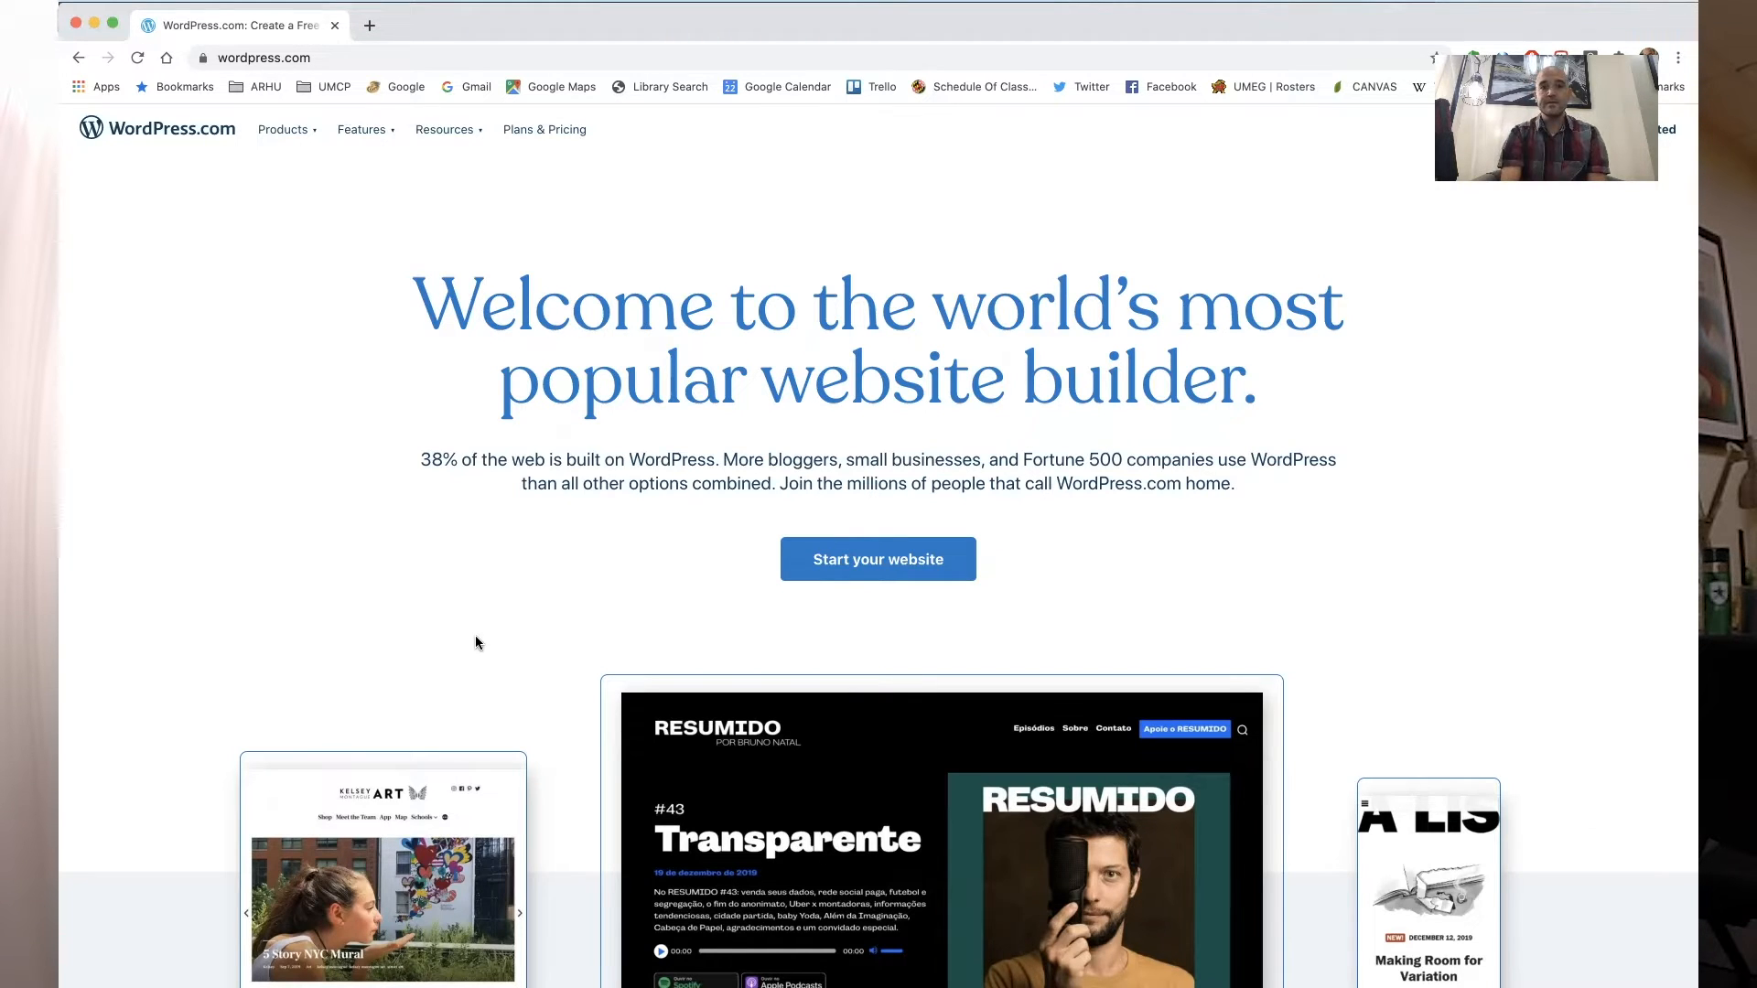
- Start a new website and create the account by continuing with a Google account
{"action": "left_click", "coordinate": [862, 570]}
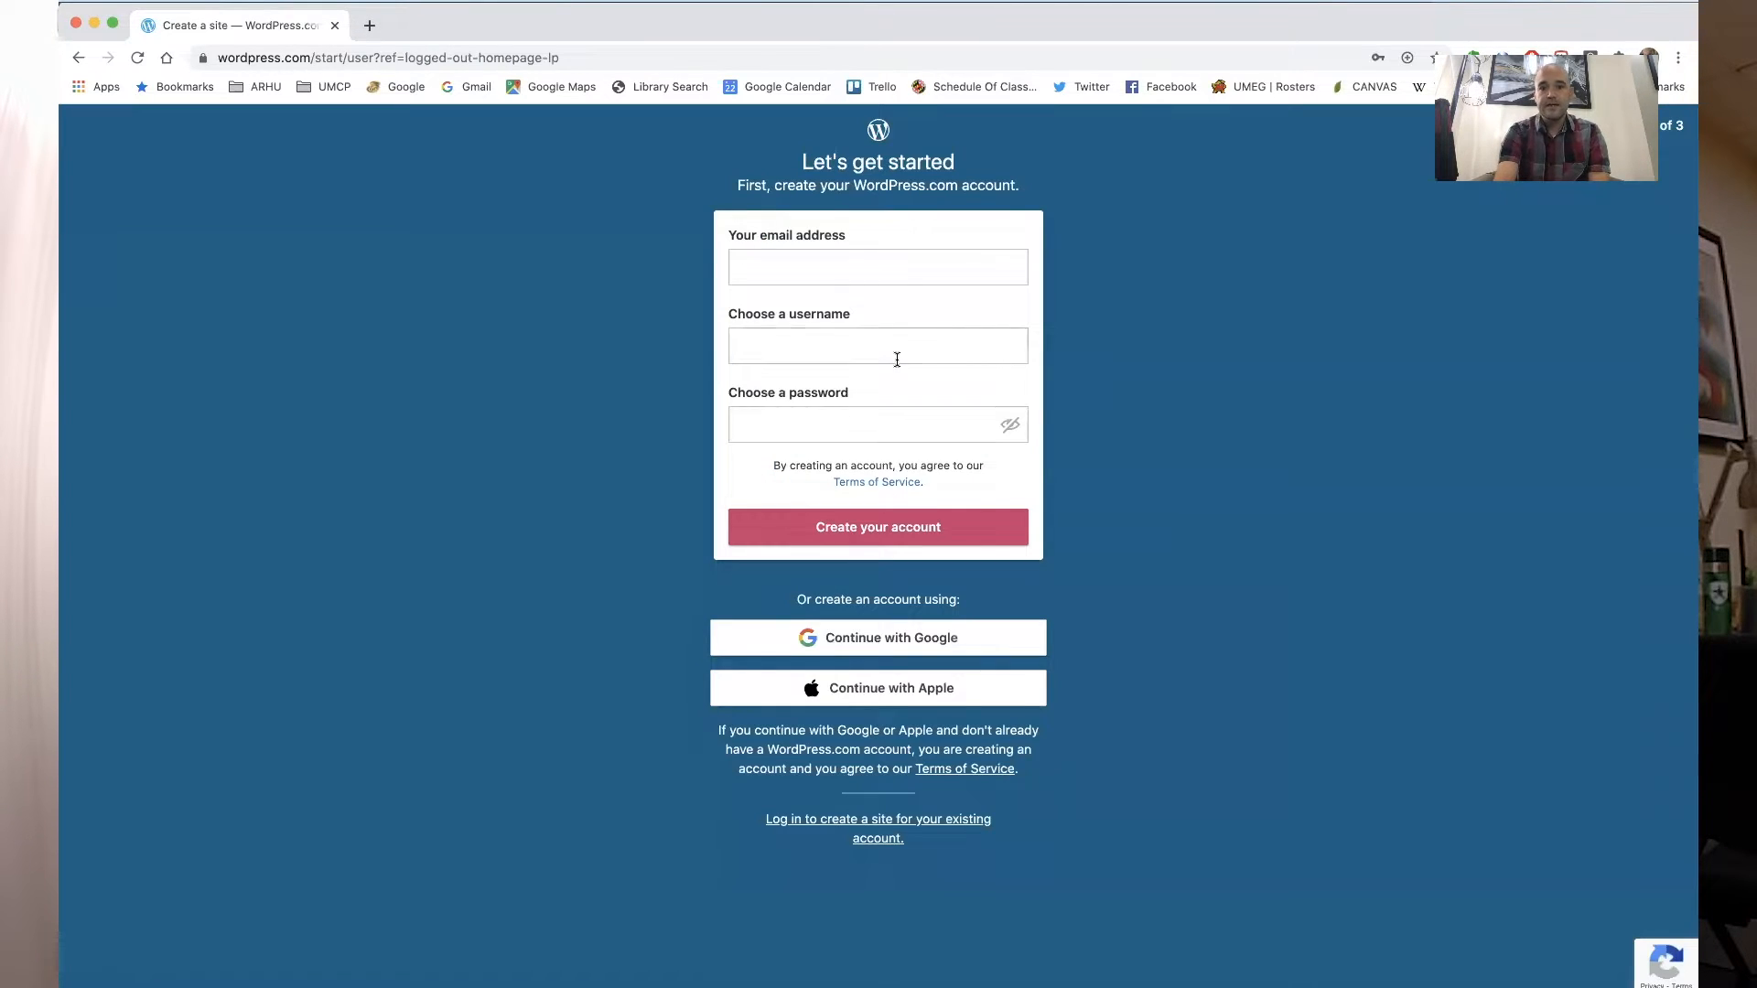
{"action": "left_click", "coordinate": [883, 645]}
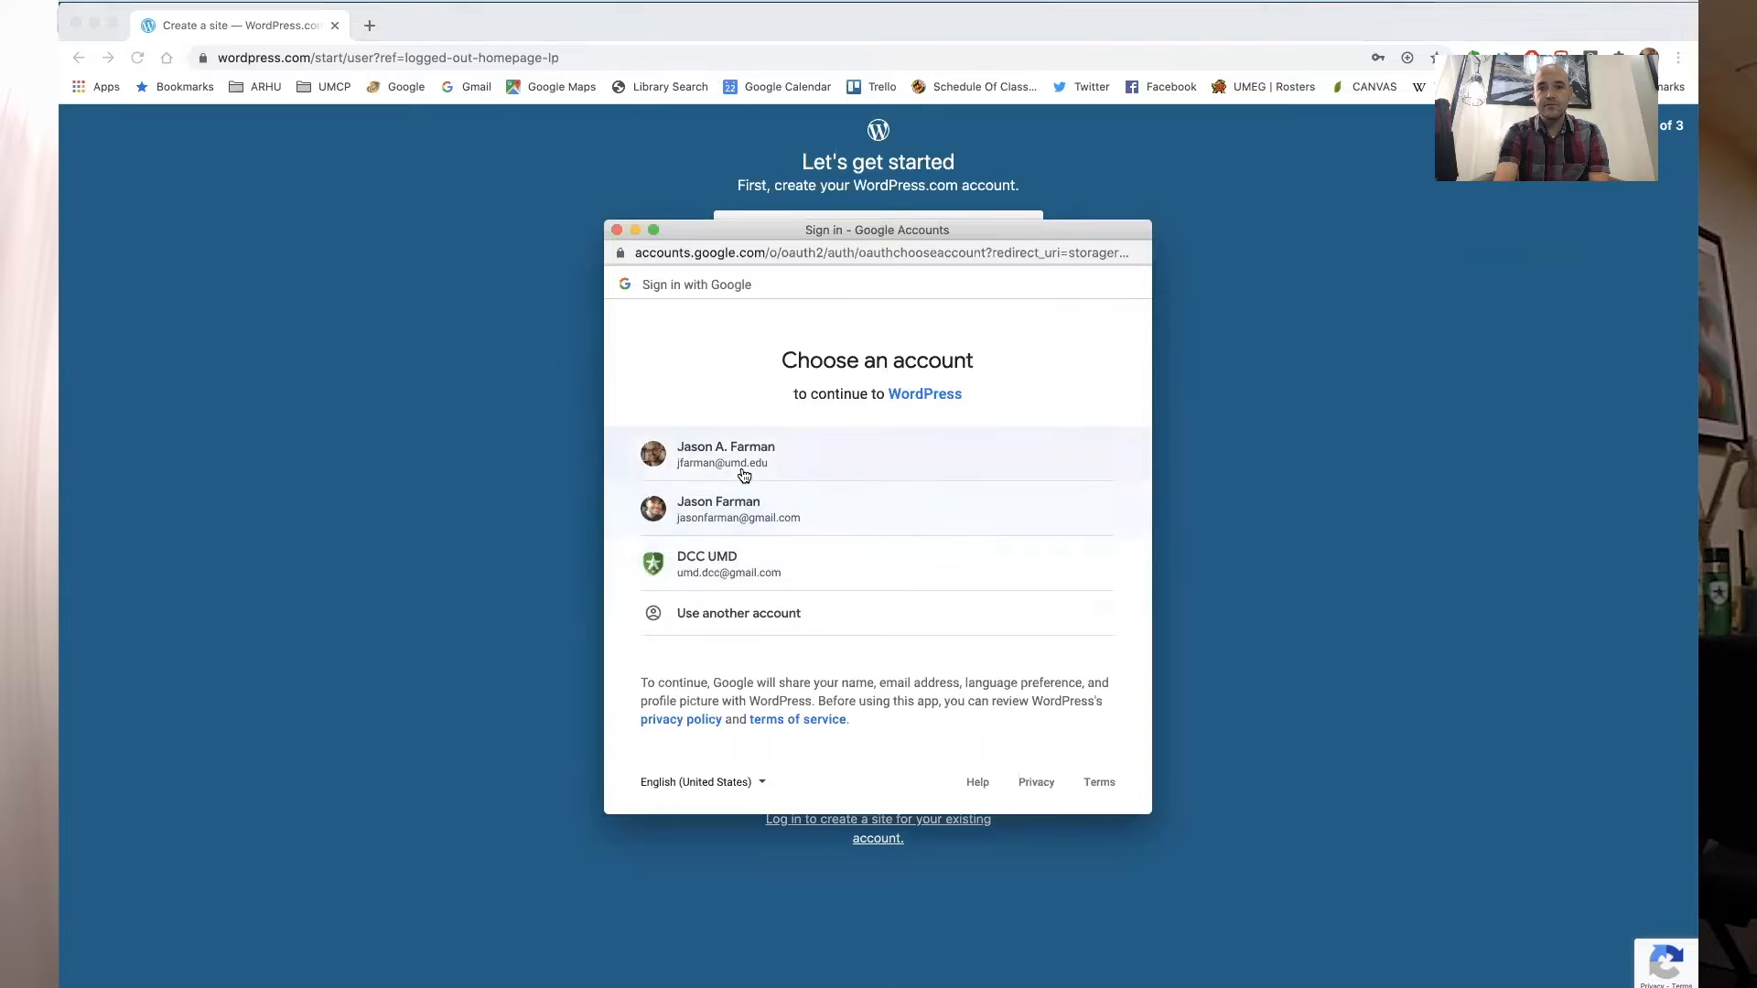
{"action": "left_click", "coordinate": [743, 466]}
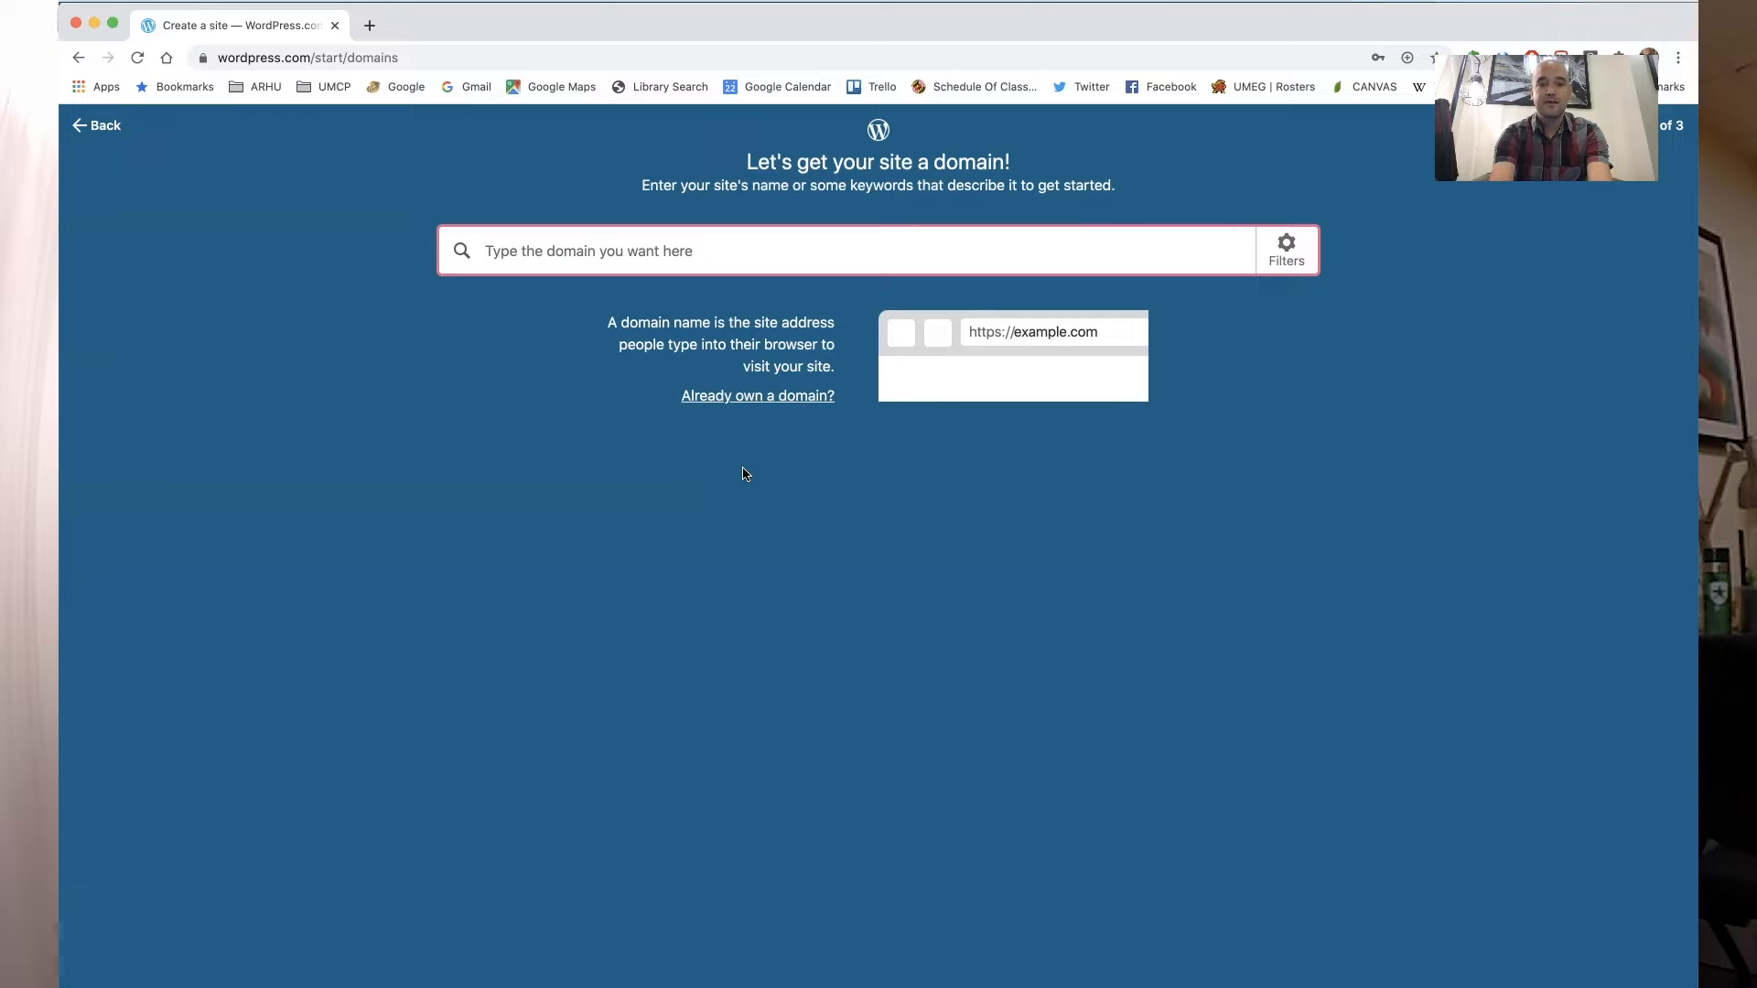
- Search domains for lambdaworkshop, pick the free lambdaworkshop.wordpress.com address, and start with a free site
{"action": "type", "text": "lam"}
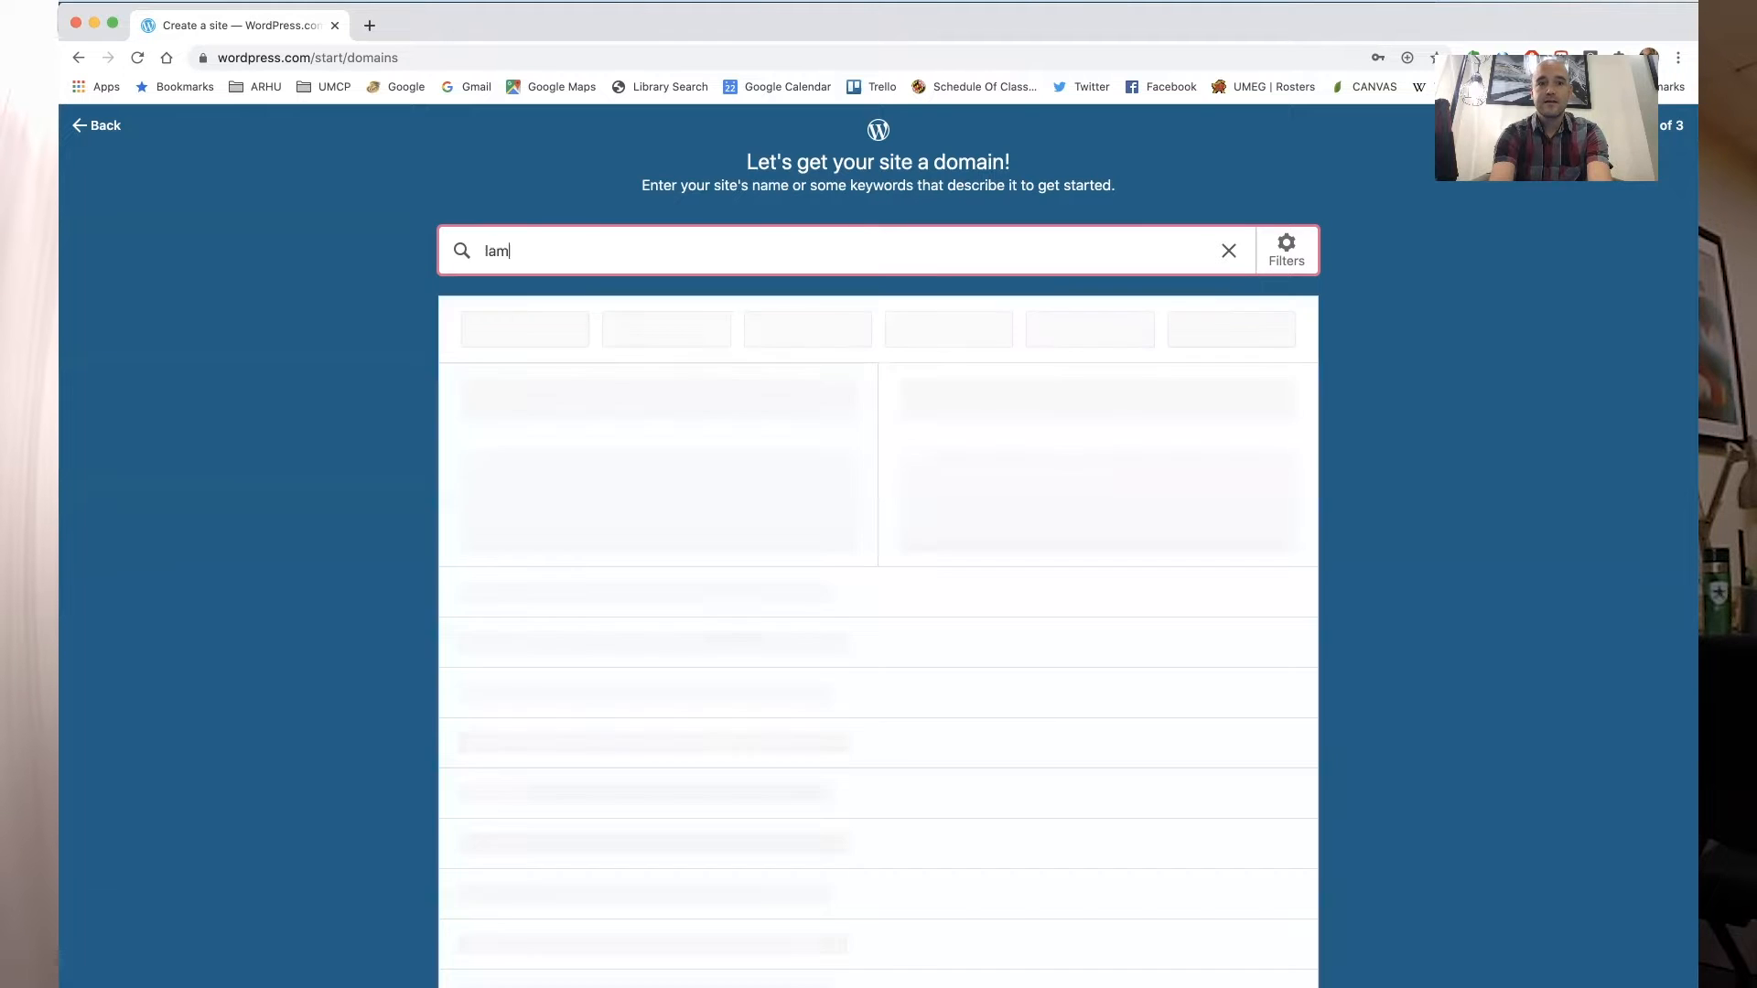
{"action": "type", "text": "bdaworkshop"}
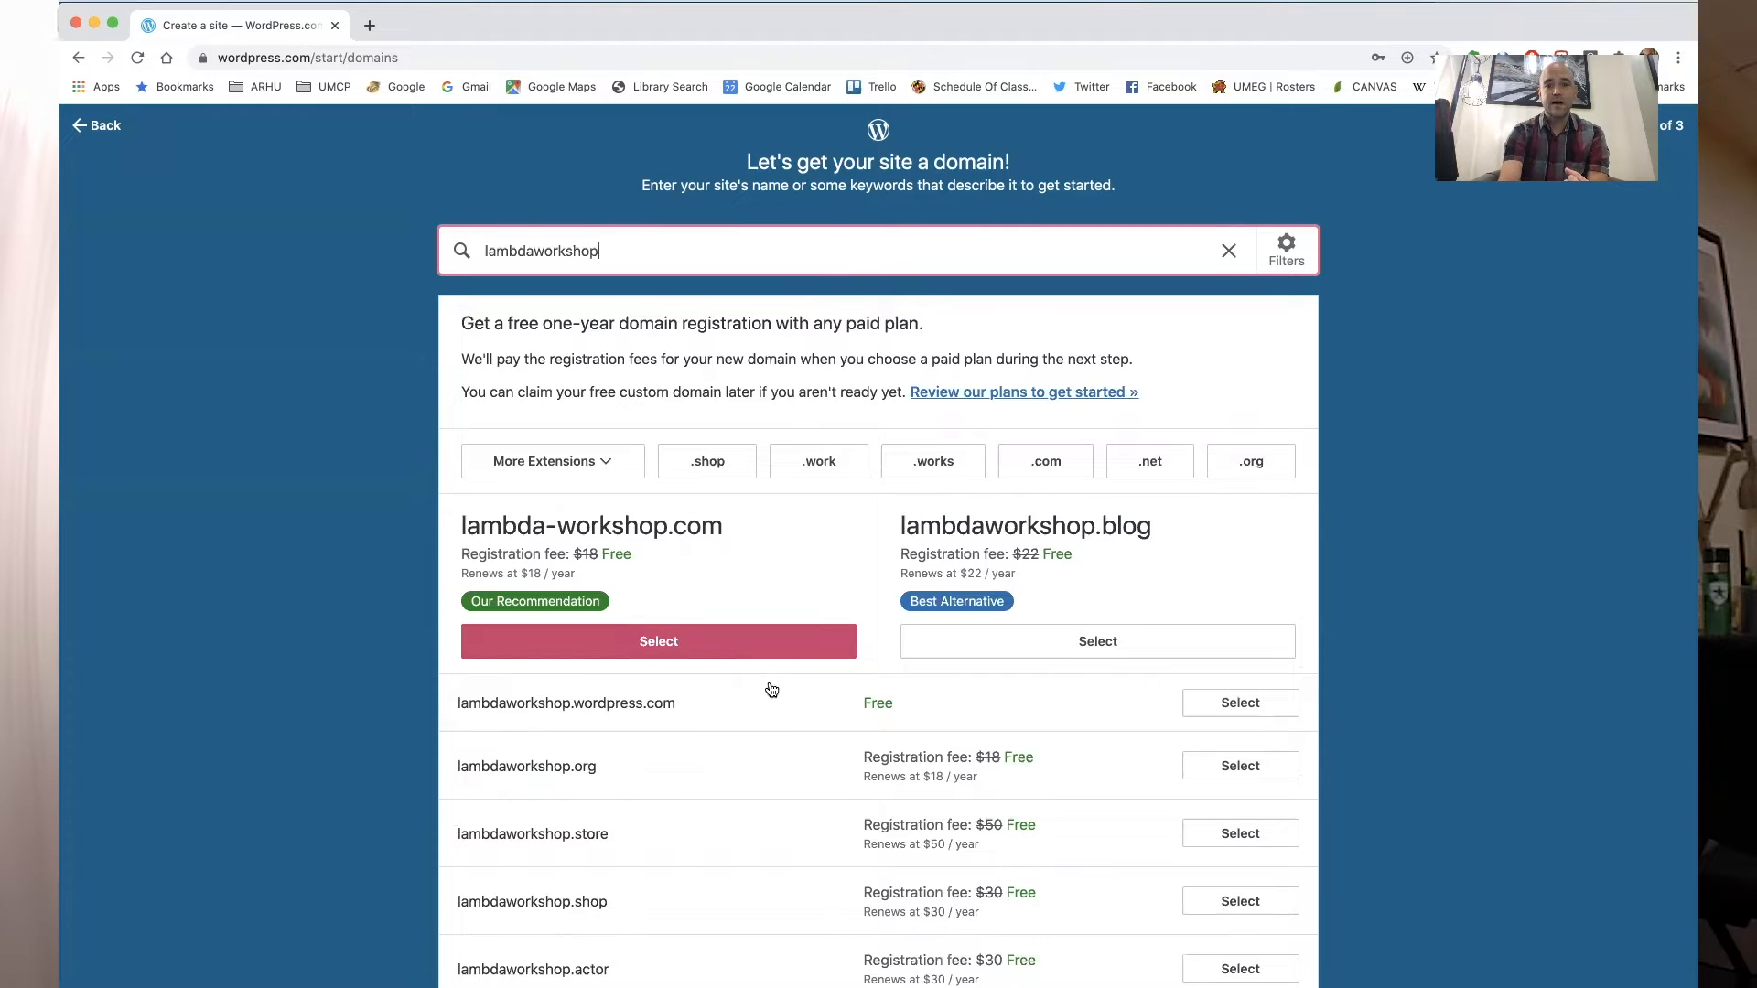
{"action": "scroll", "coordinate": [819, 712], "scroll_direction": "down", "scroll_amount": 2}
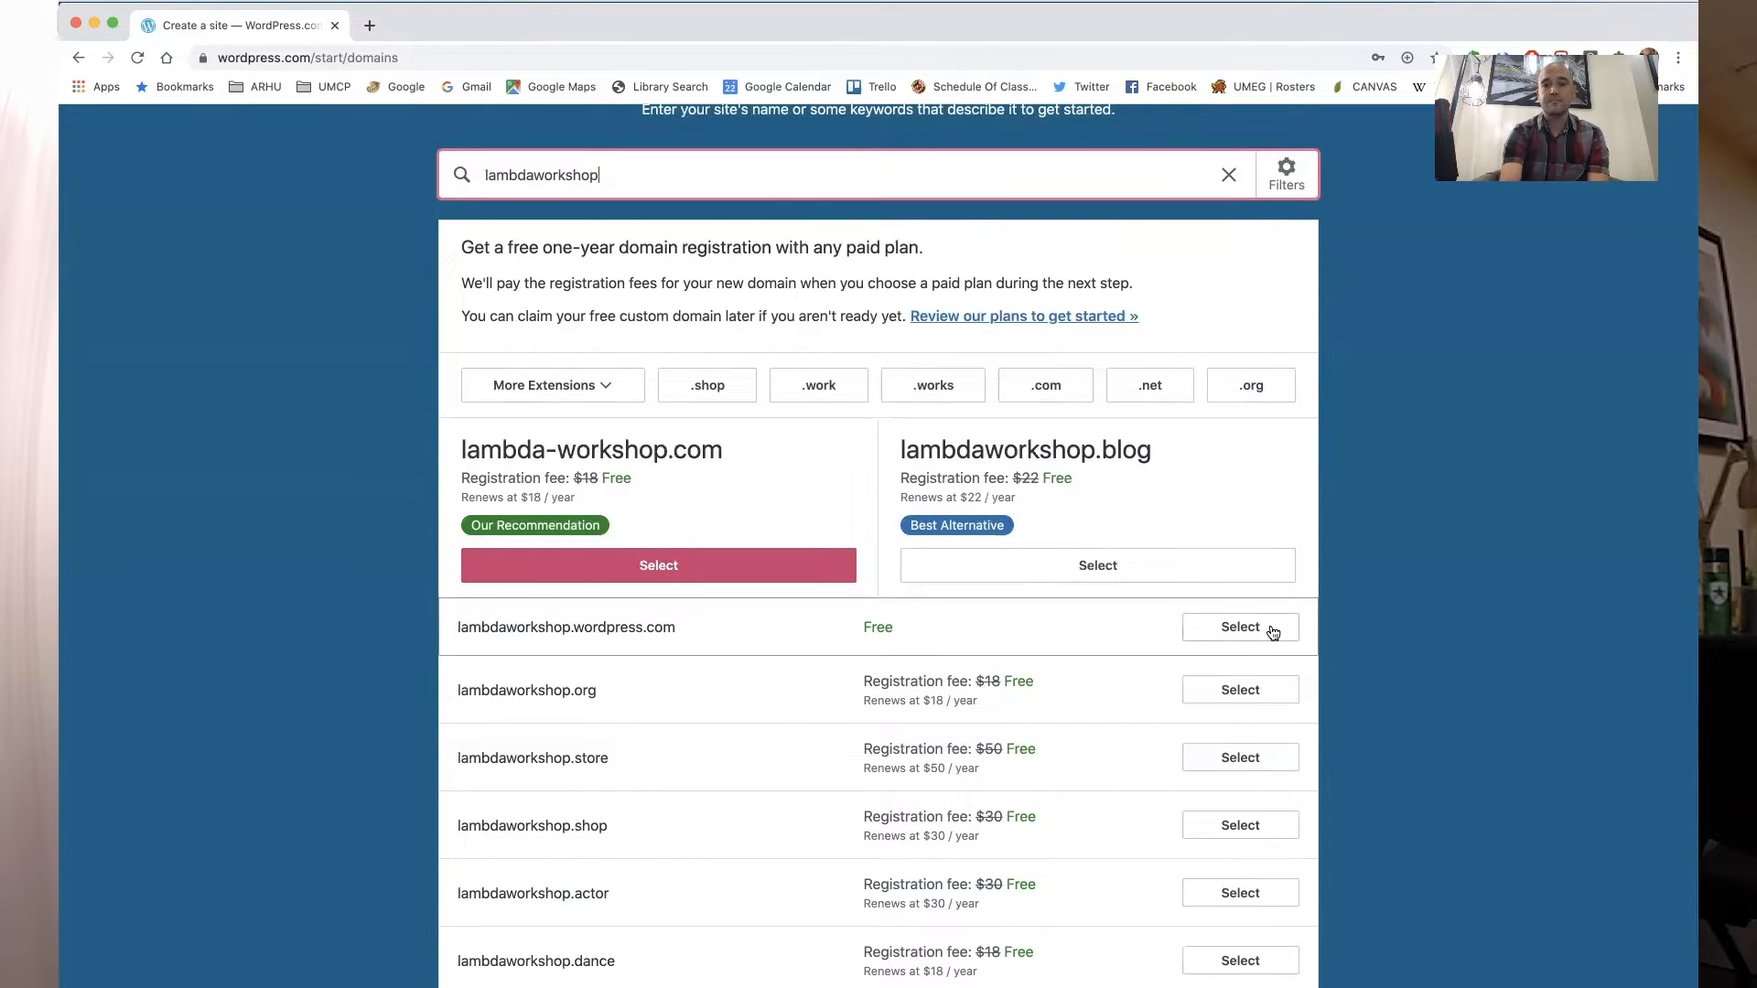
{"action": "left_click", "coordinate": [1240, 634]}
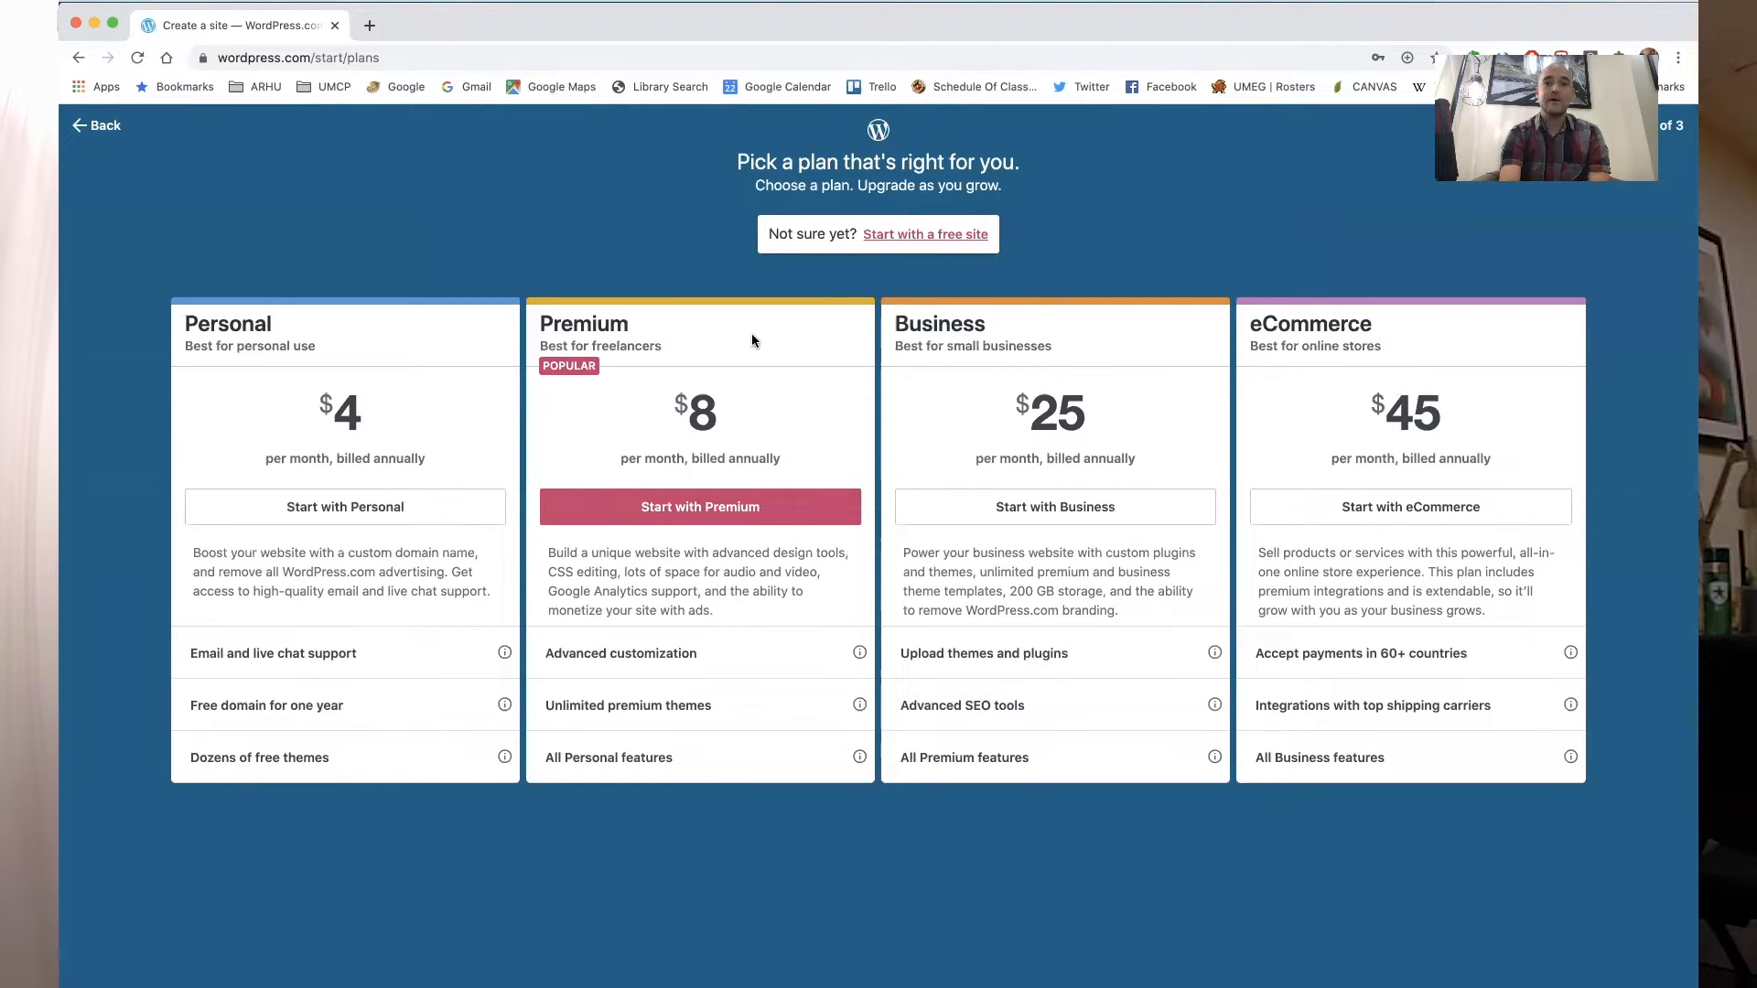
{"action": "left_click", "coordinate": [944, 240]}
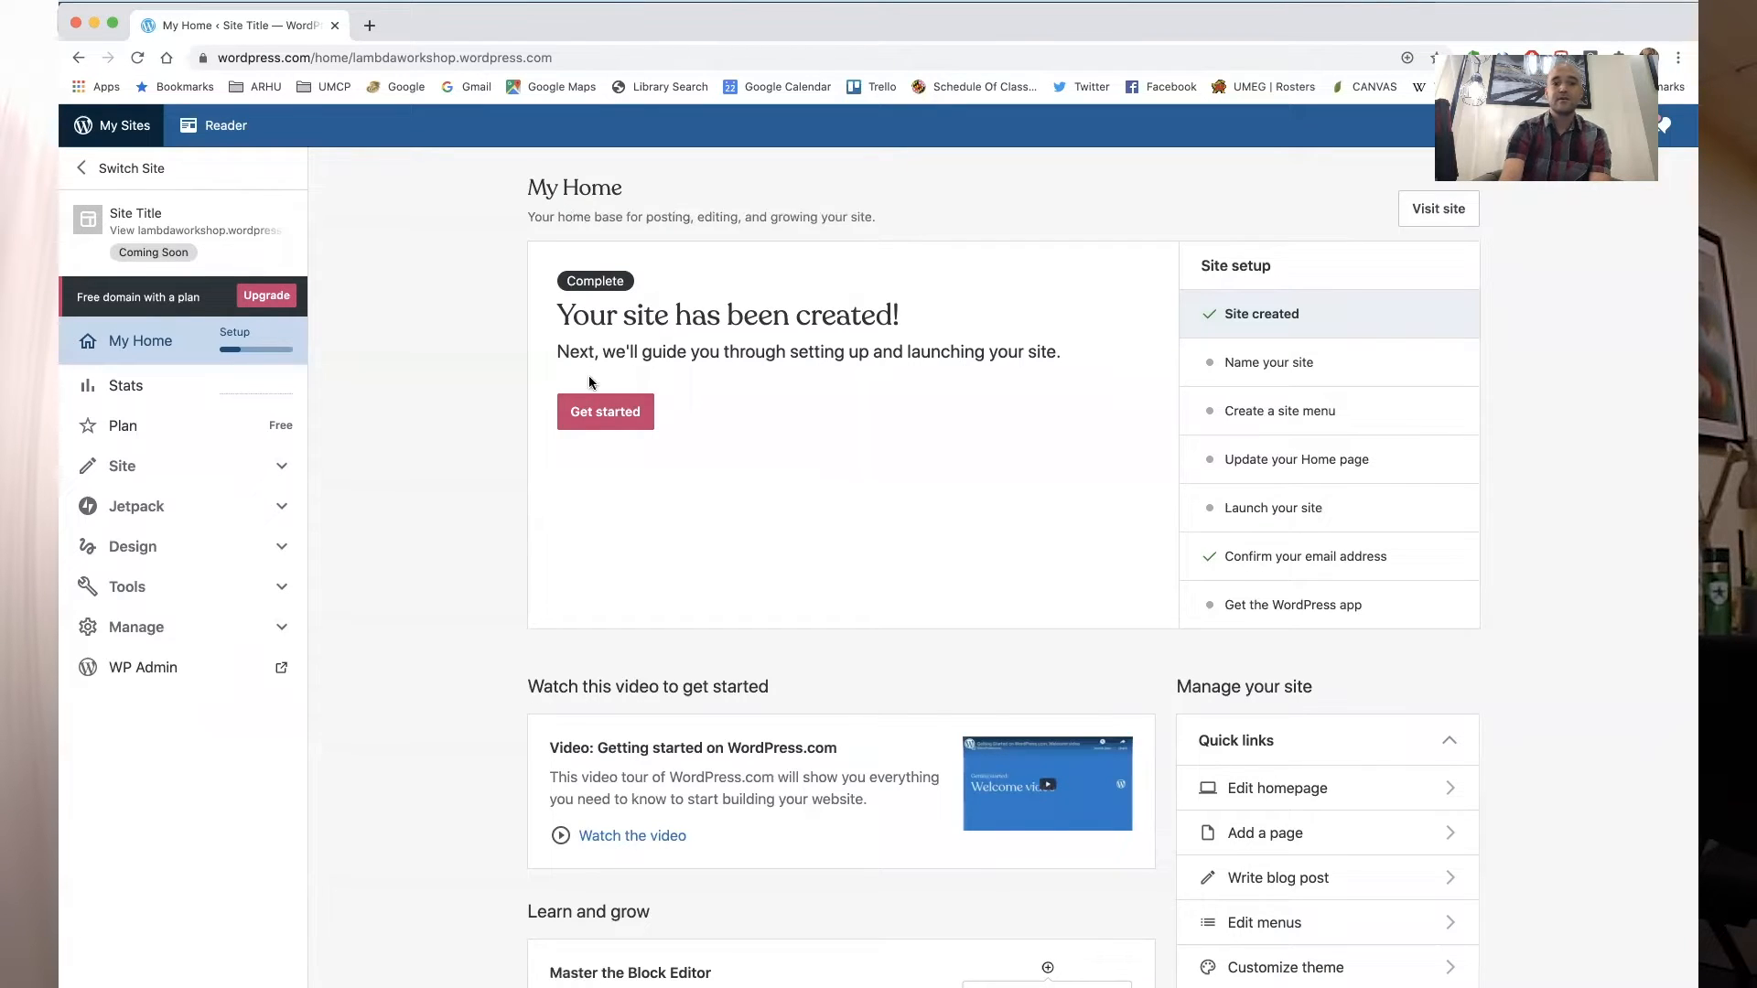
- Begin the site setup checklist, set the site title to Lambda Workshop Portfolio, and save the settings
{"action": "left_click", "coordinate": [601, 412]}
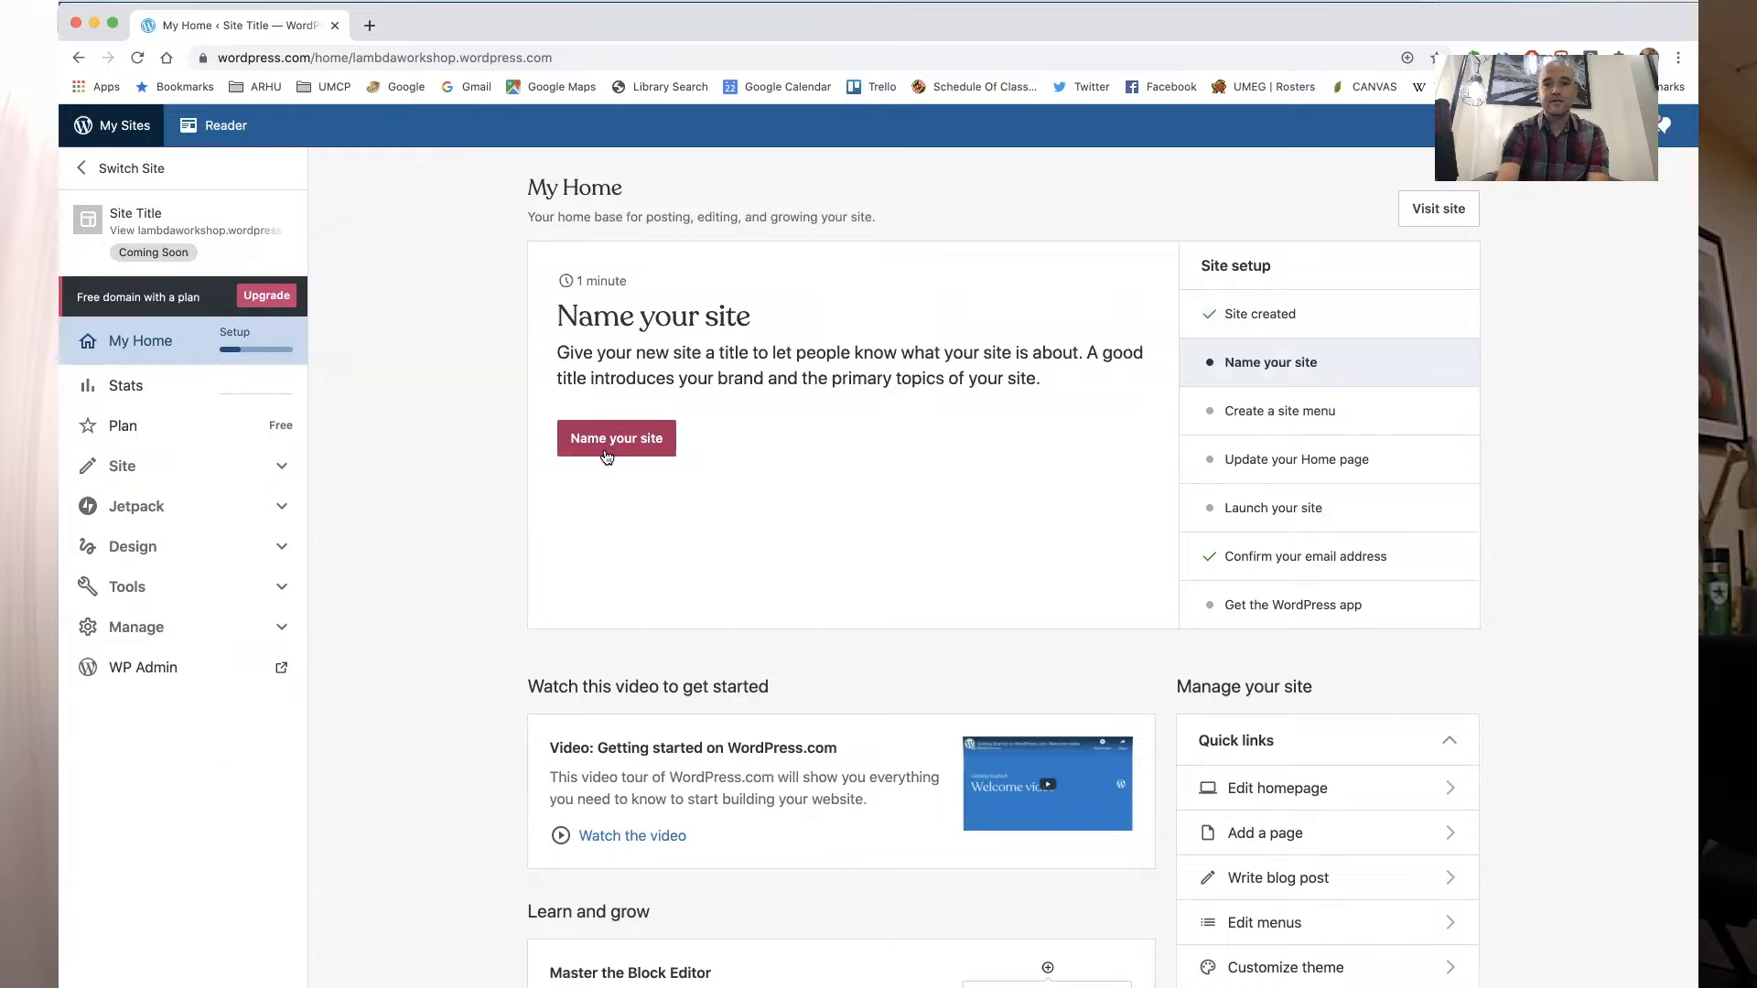
{"action": "left_click", "coordinate": [603, 451]}
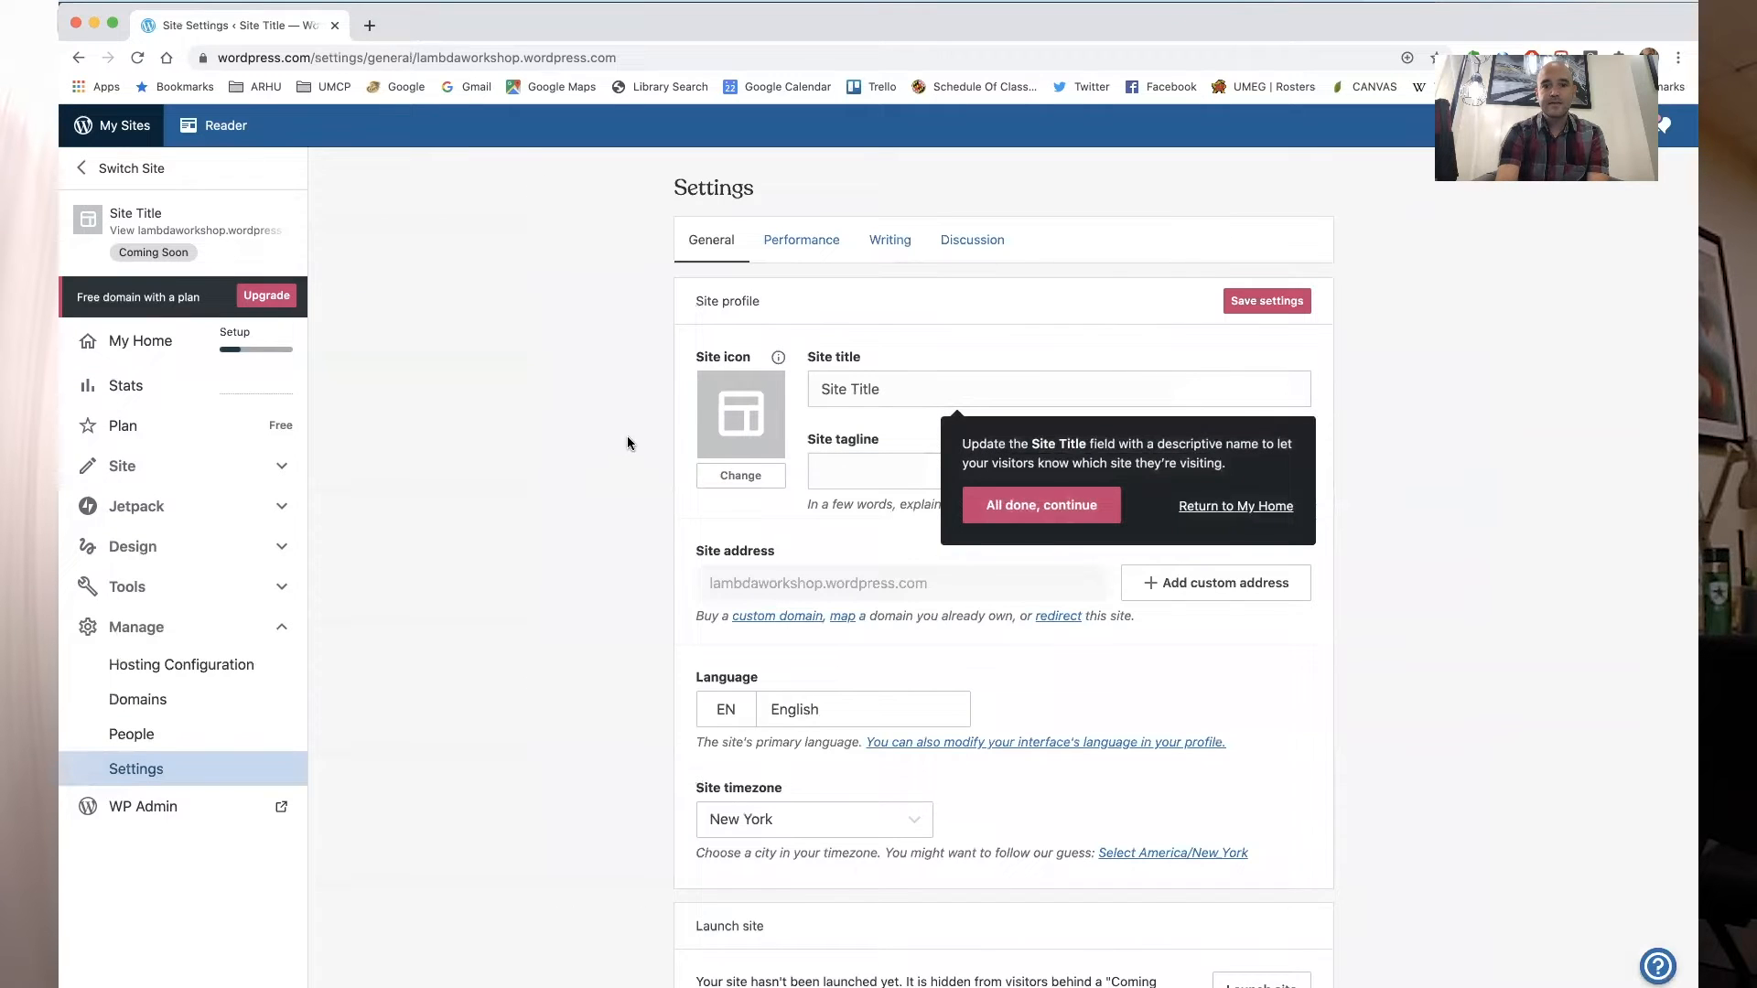
{"action": "left_click_drag", "start_coordinate": [882, 392], "coordinate": [782, 396]}
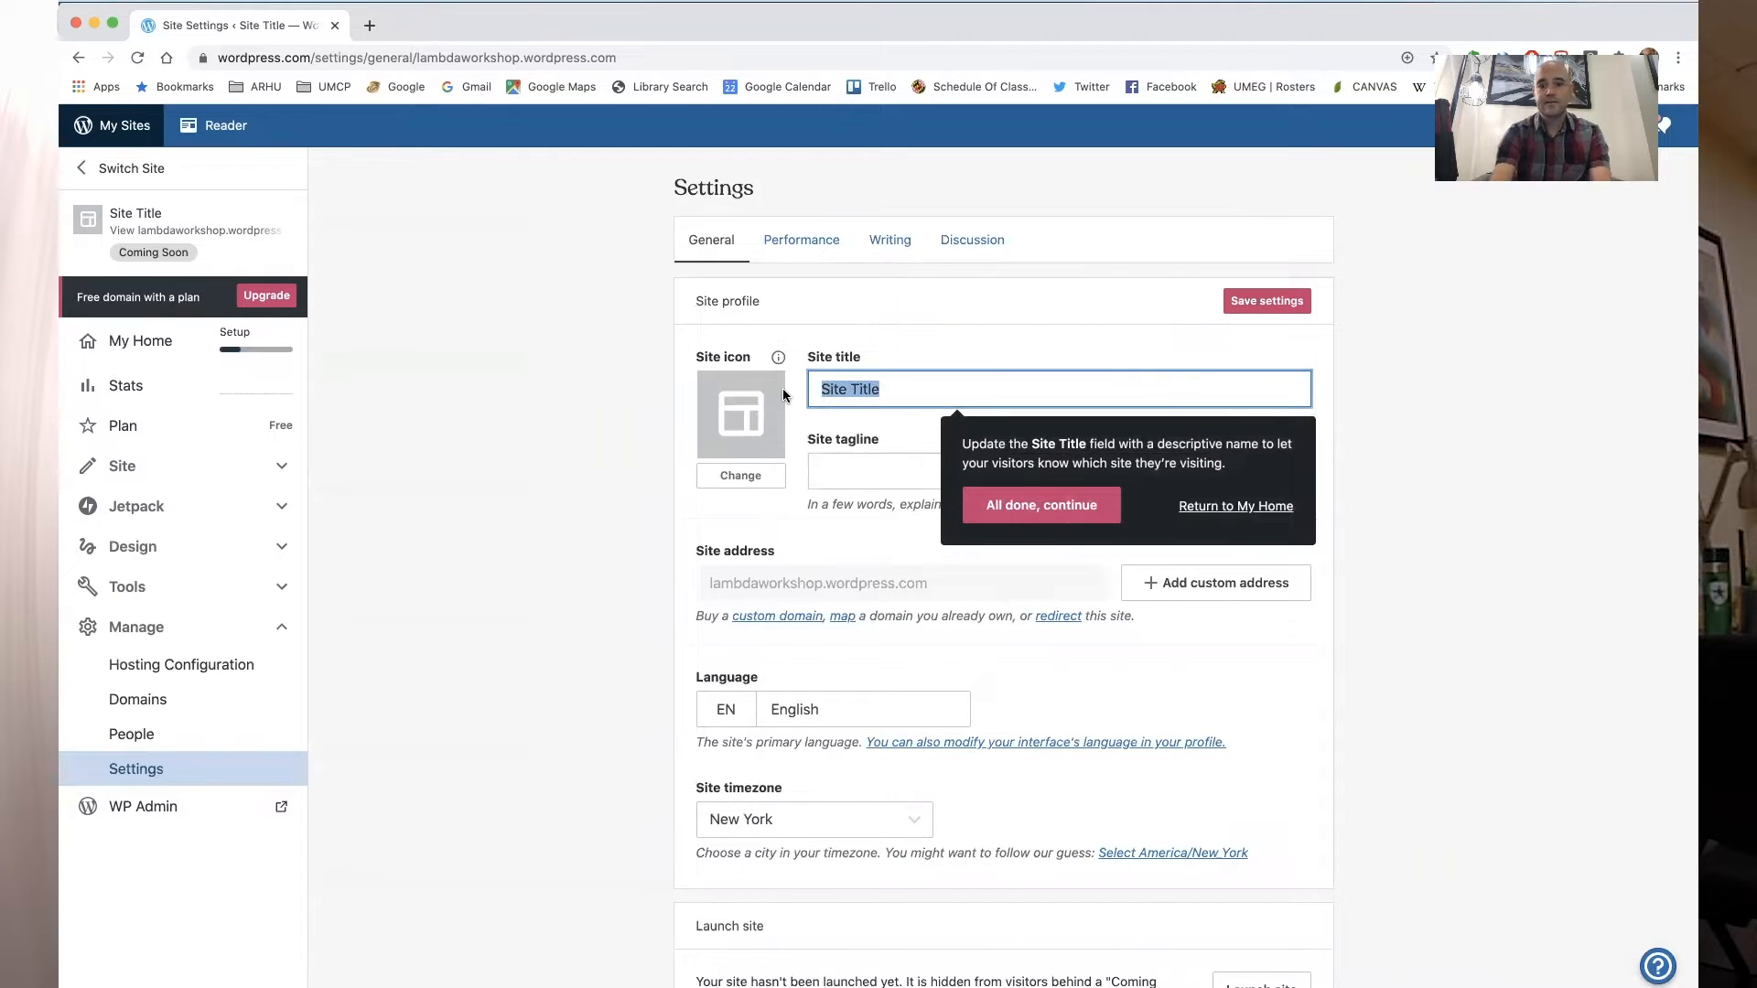
{"action": "type", "text": "Lambda"}
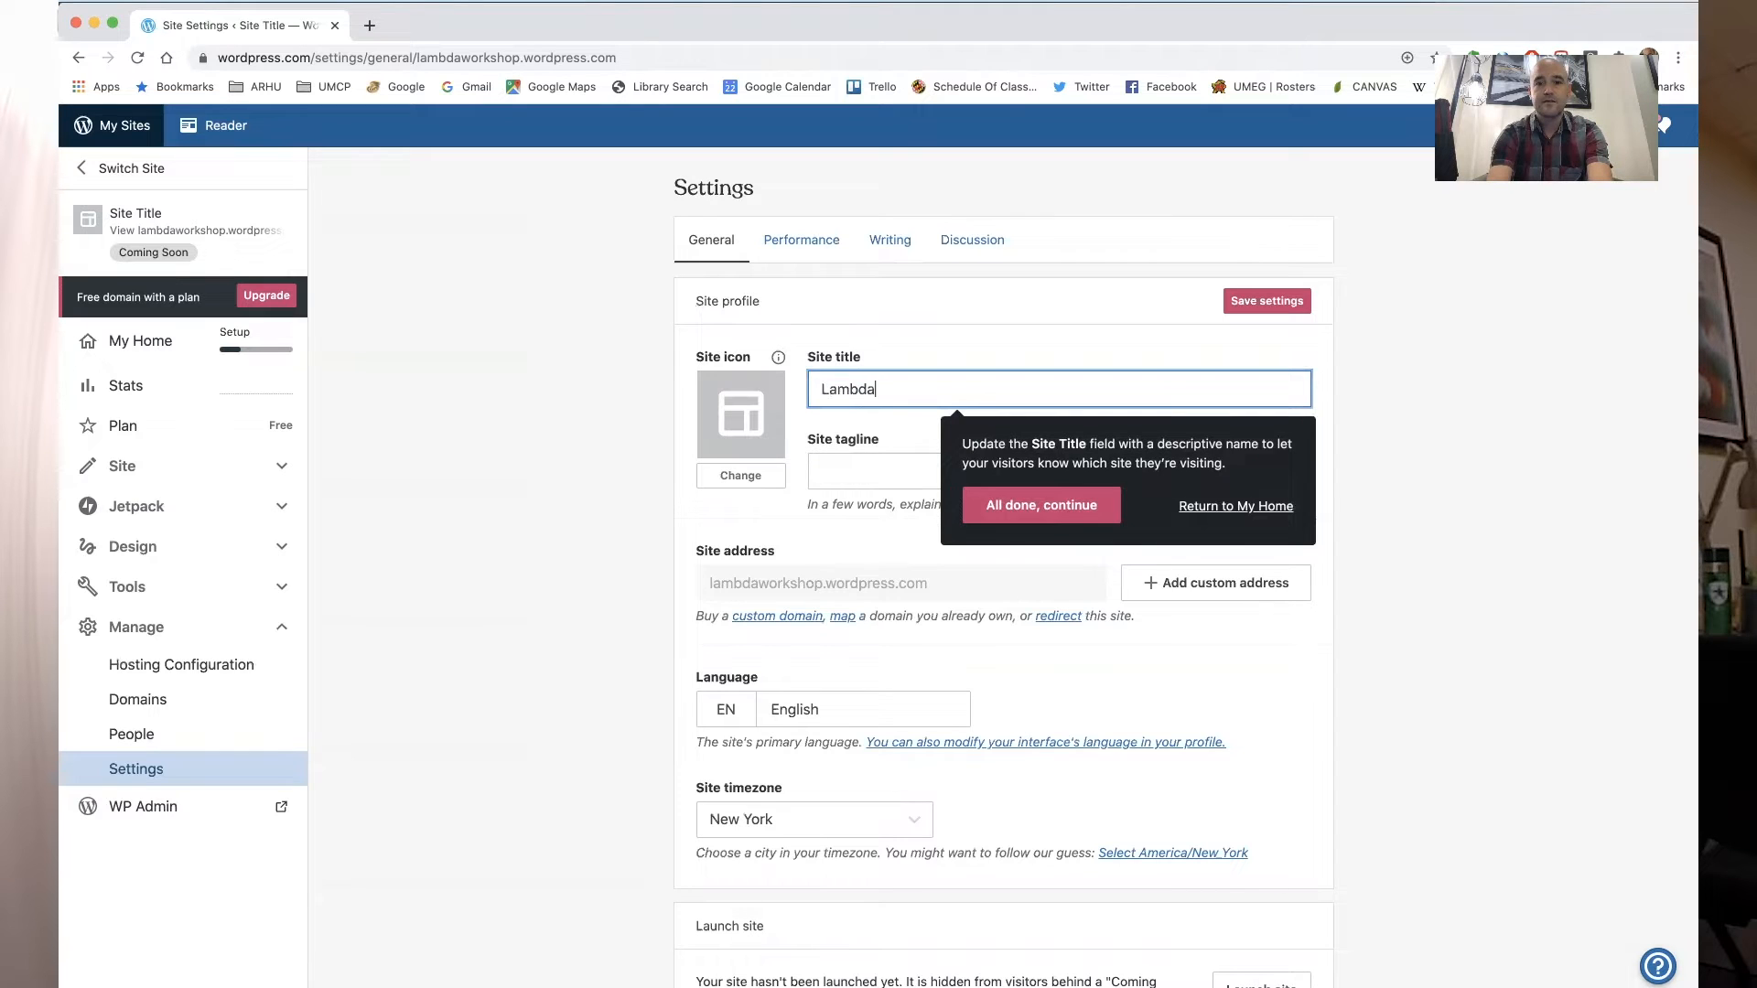
{"action": "type", "text": " Workshop Portfolio"}
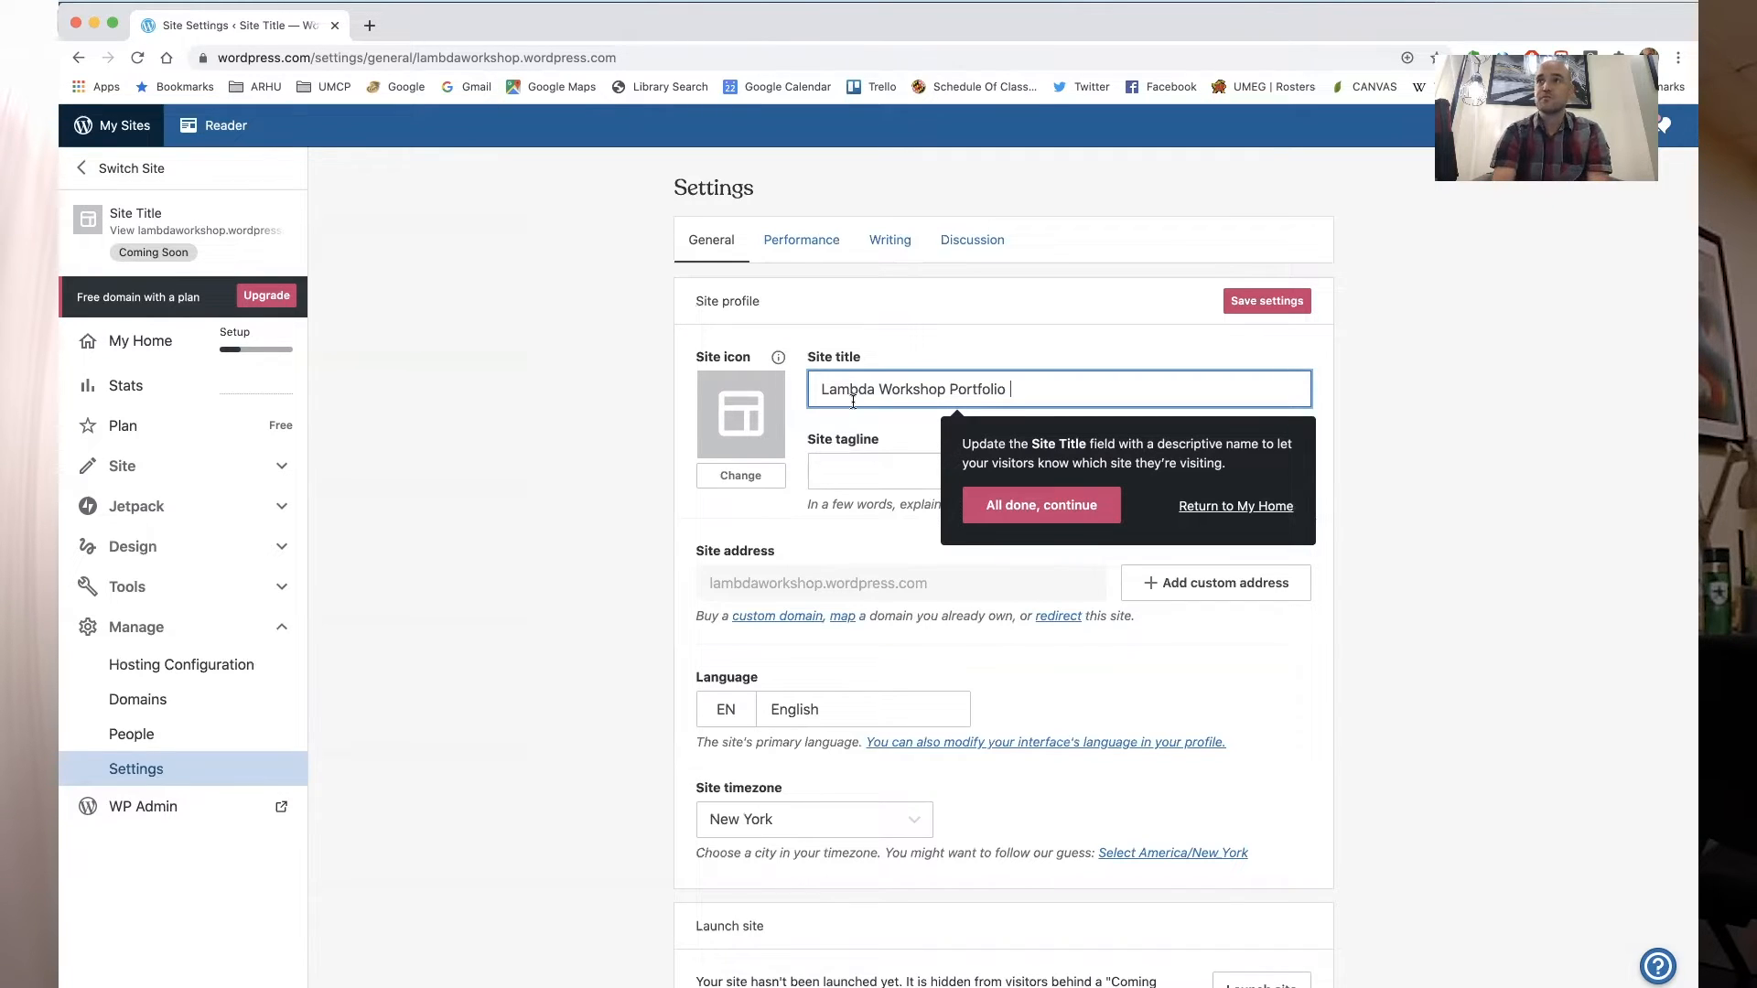
{"action": "left_click", "coordinate": [1011, 515]}
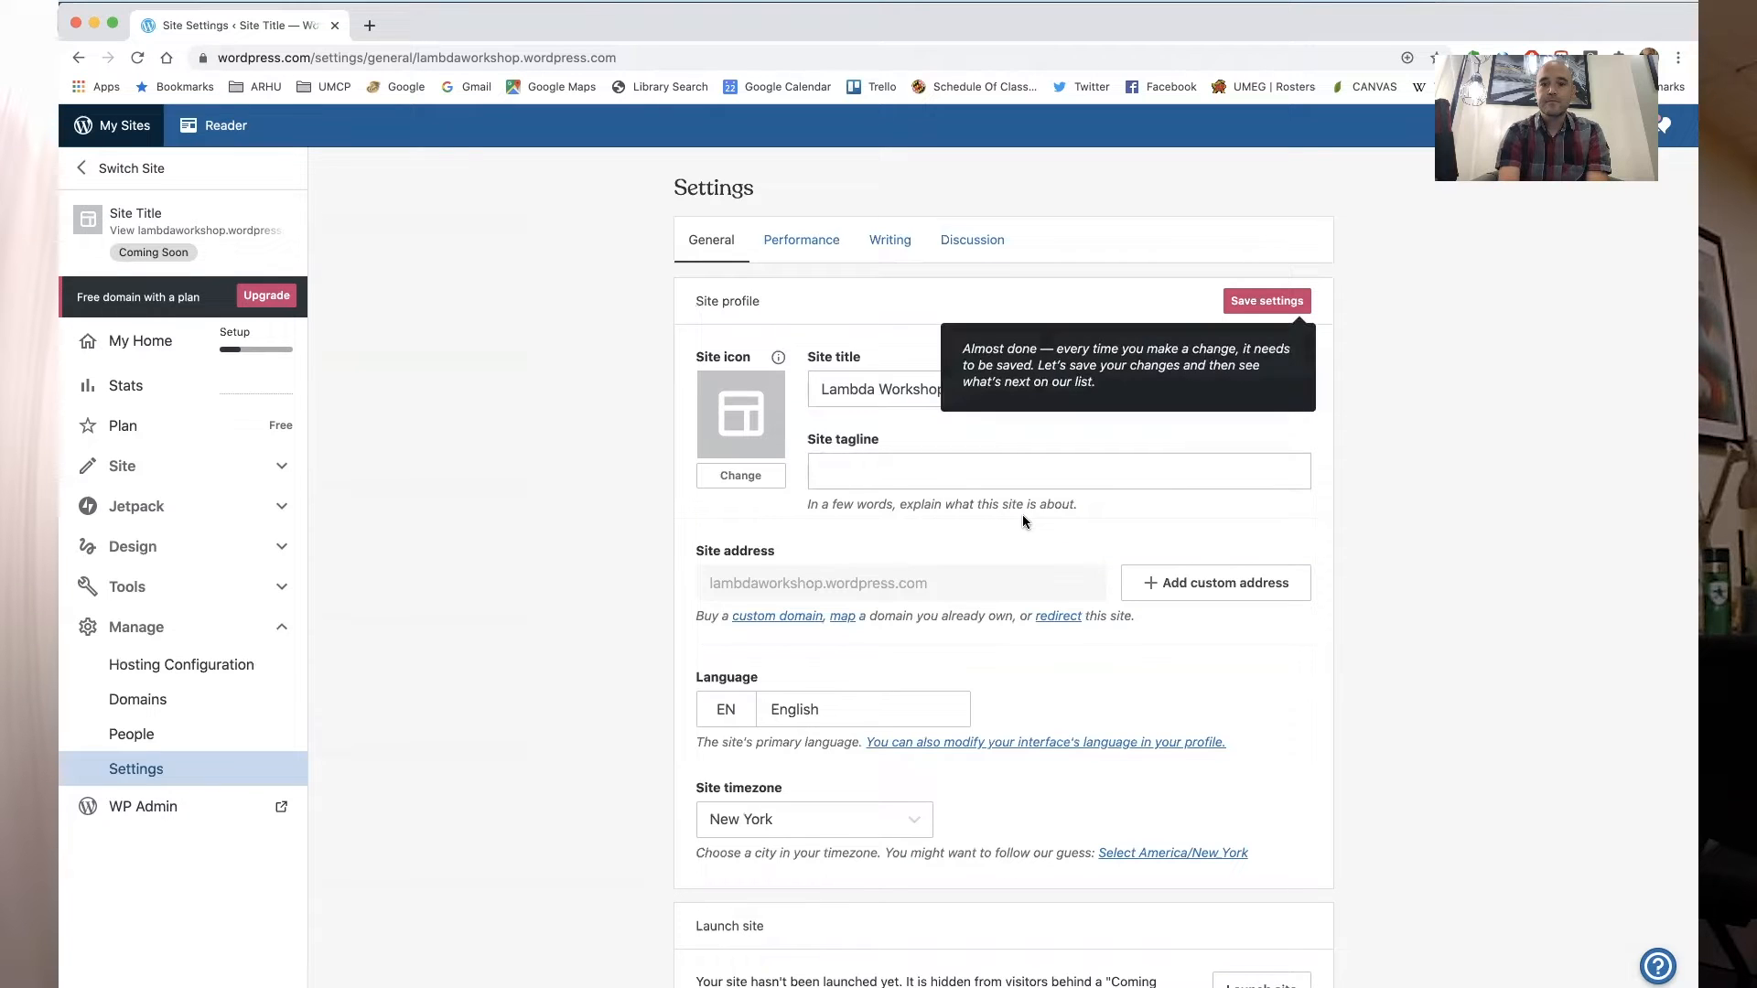
{"action": "left_click", "coordinate": [1267, 306]}
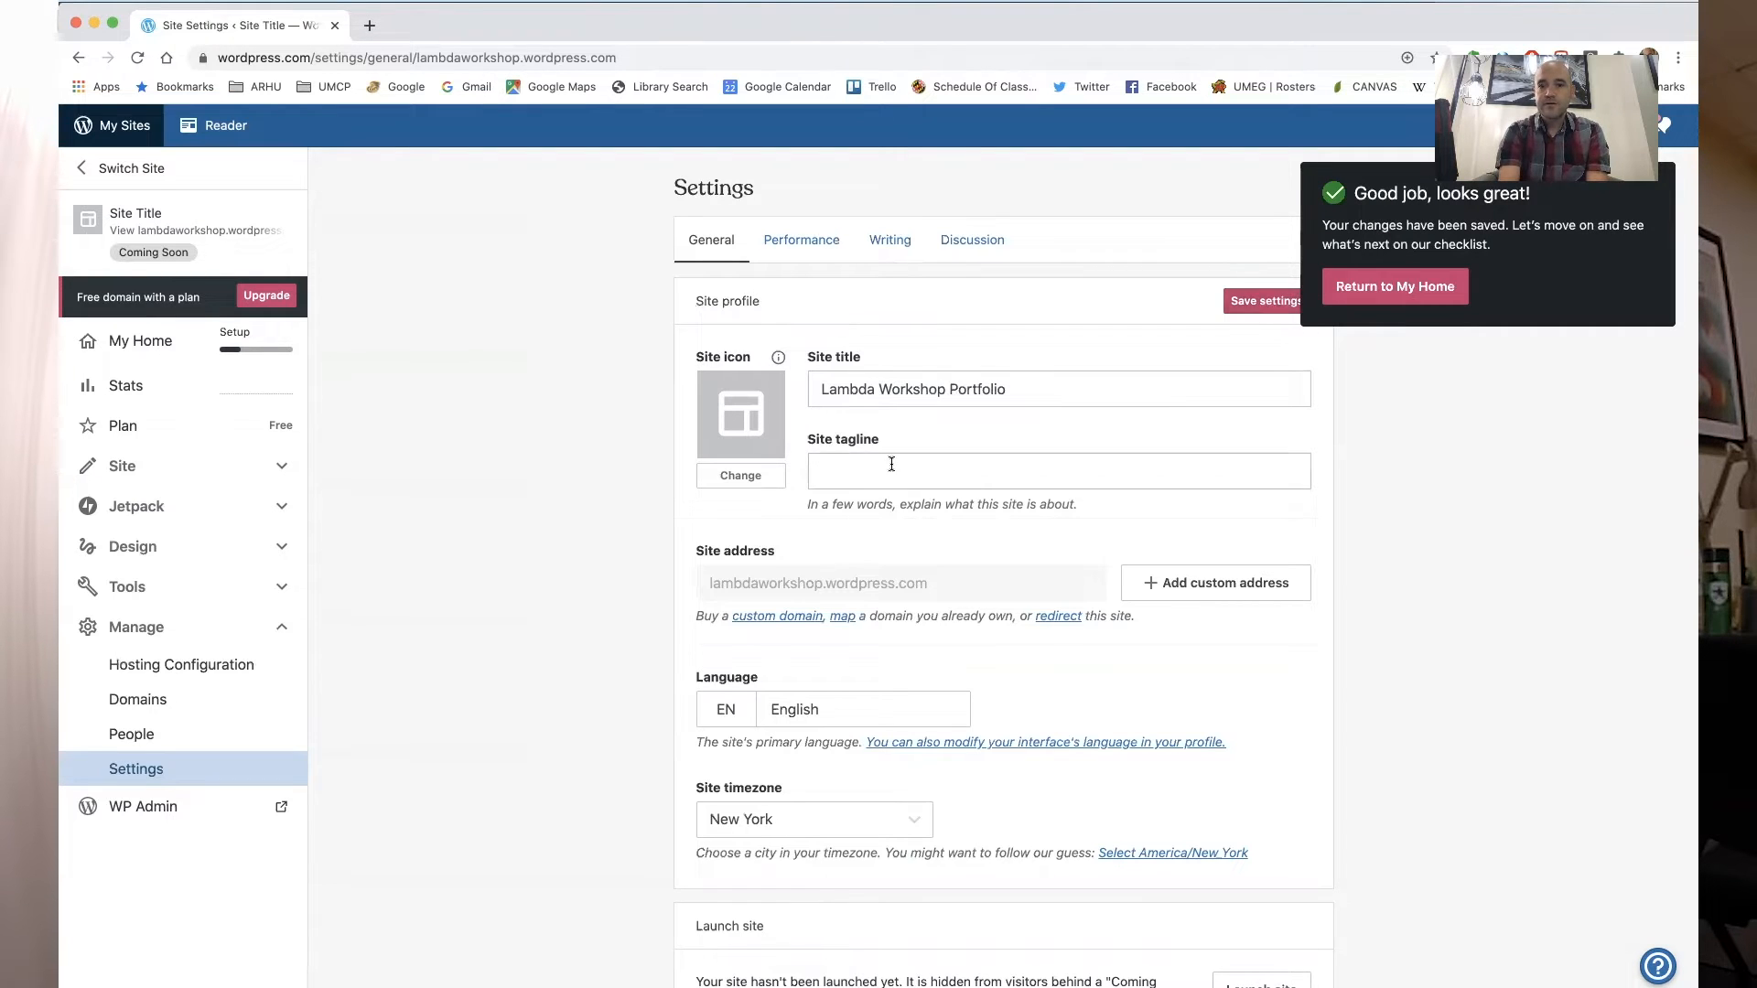
- Return to My Home, confirming you want to leave the settings page
{"action": "scroll", "coordinate": [644, 605], "scroll_direction": "down", "scroll_amount": 5}
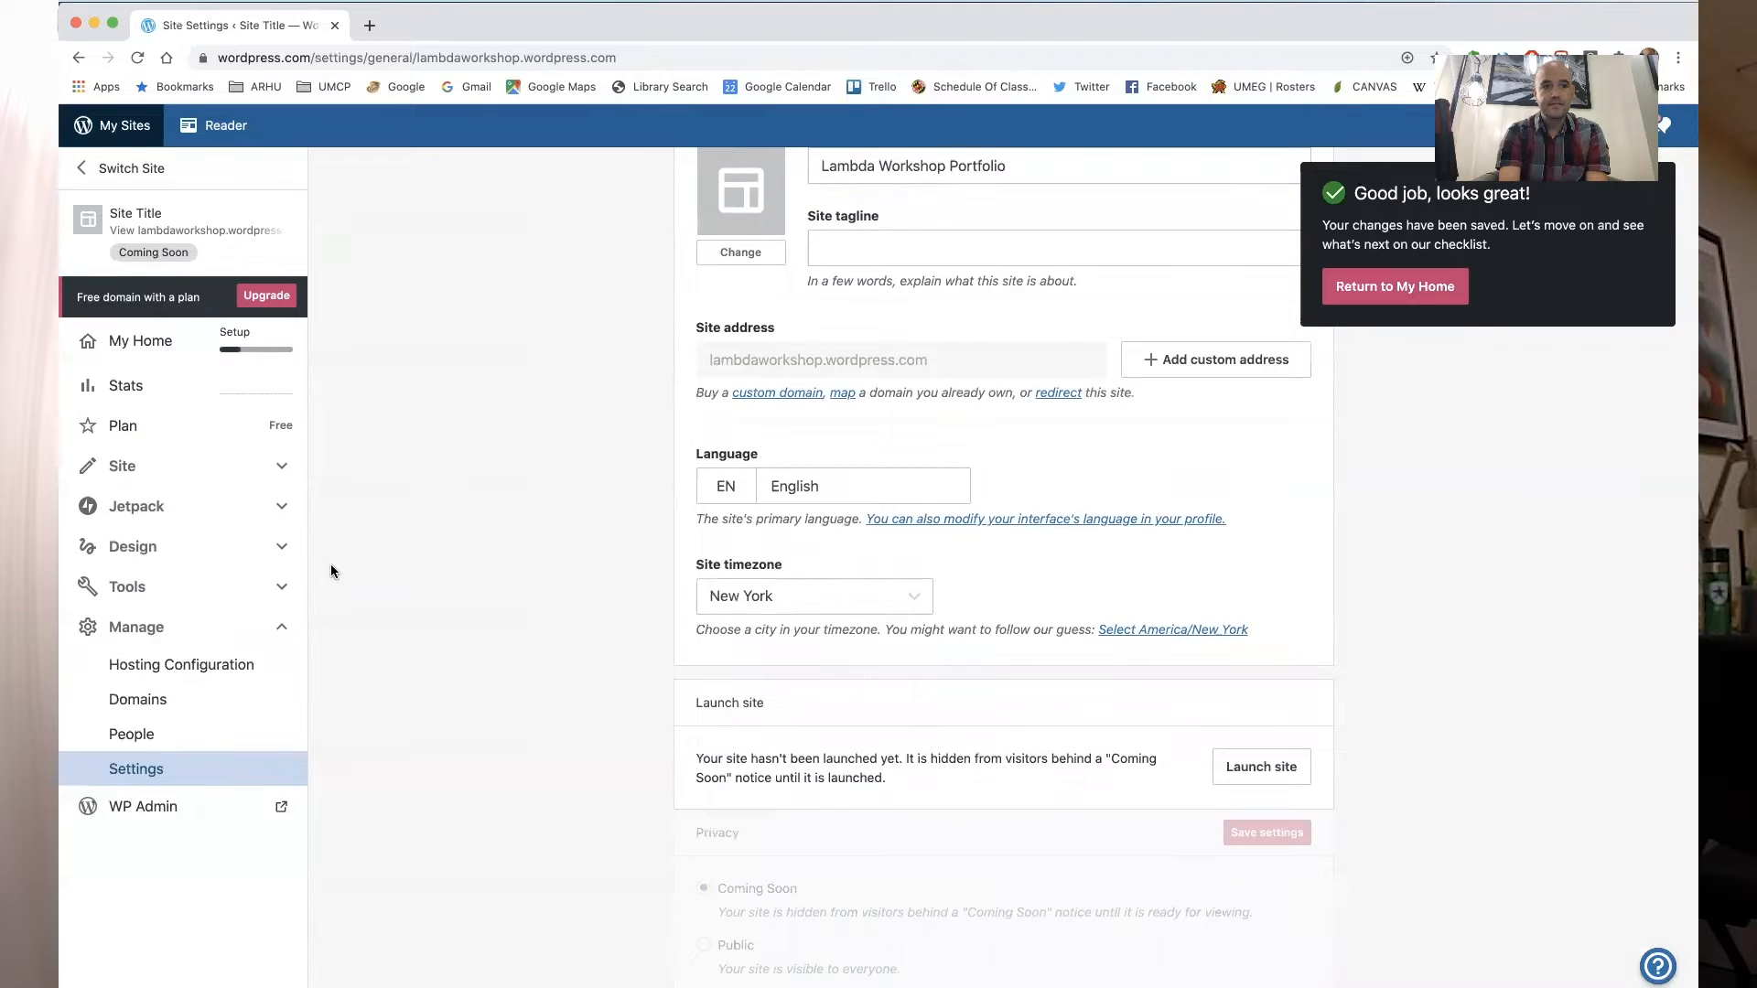
{"action": "scroll", "coordinate": [467, 515], "scroll_direction": "up", "scroll_amount": 5}
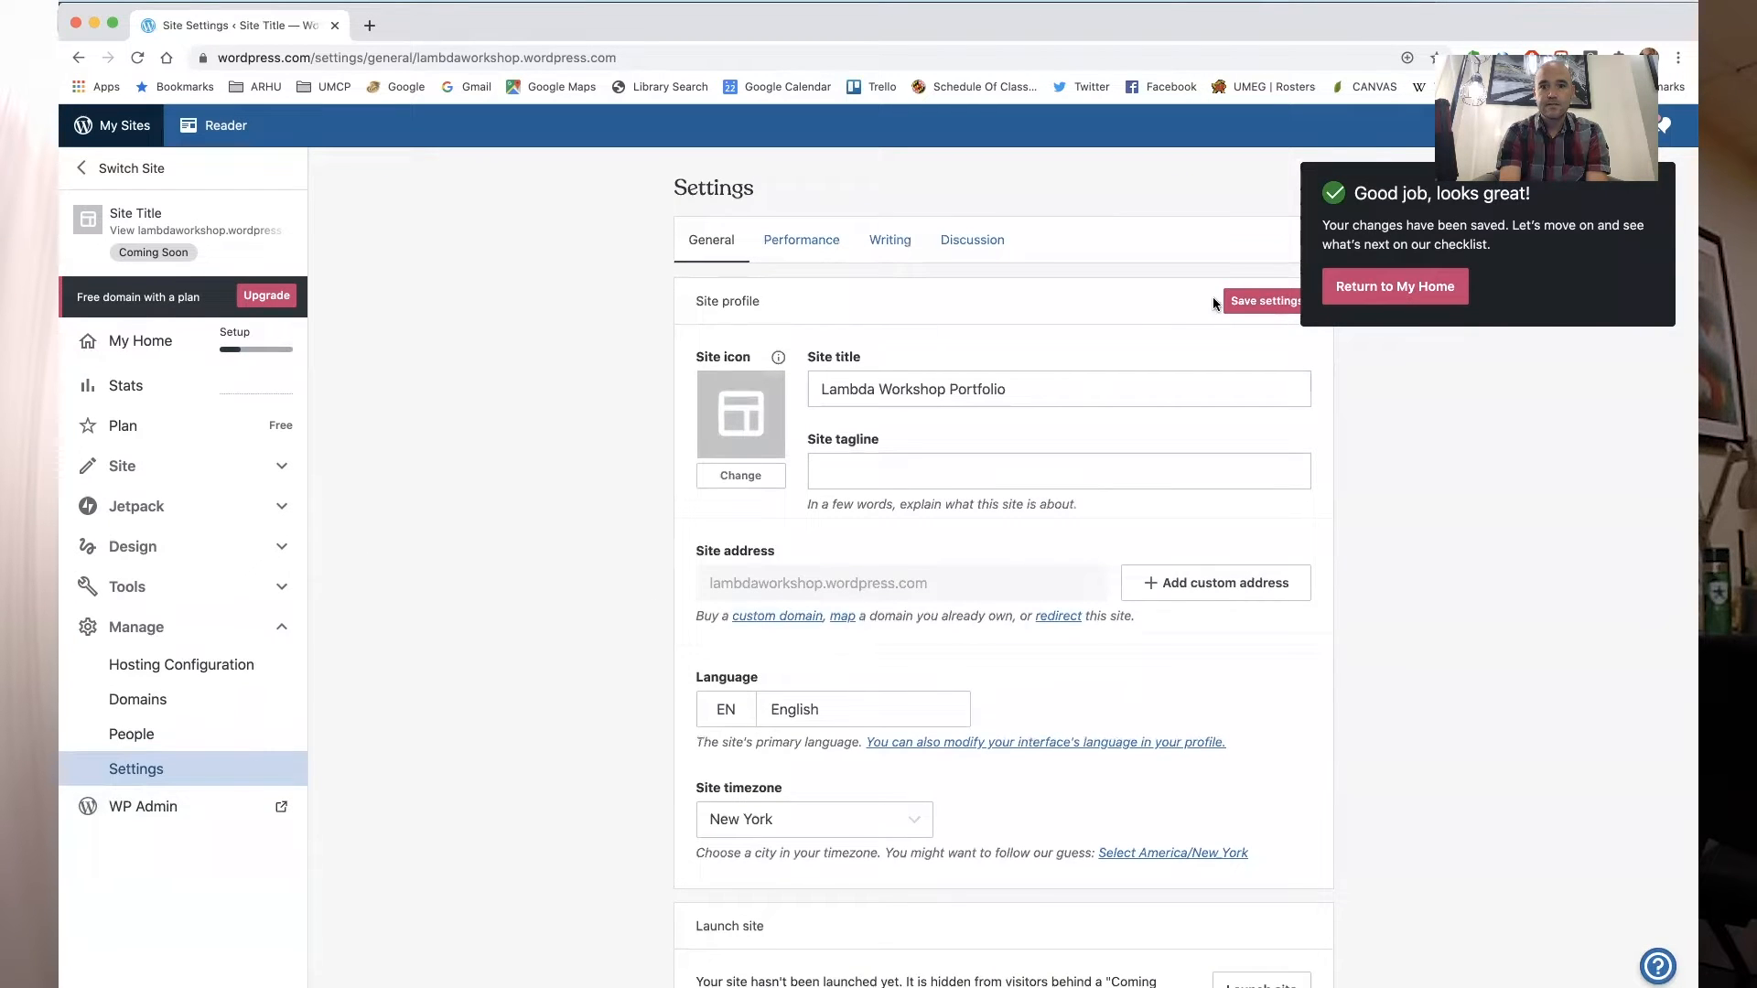
{"action": "left_click", "coordinate": [1415, 302]}
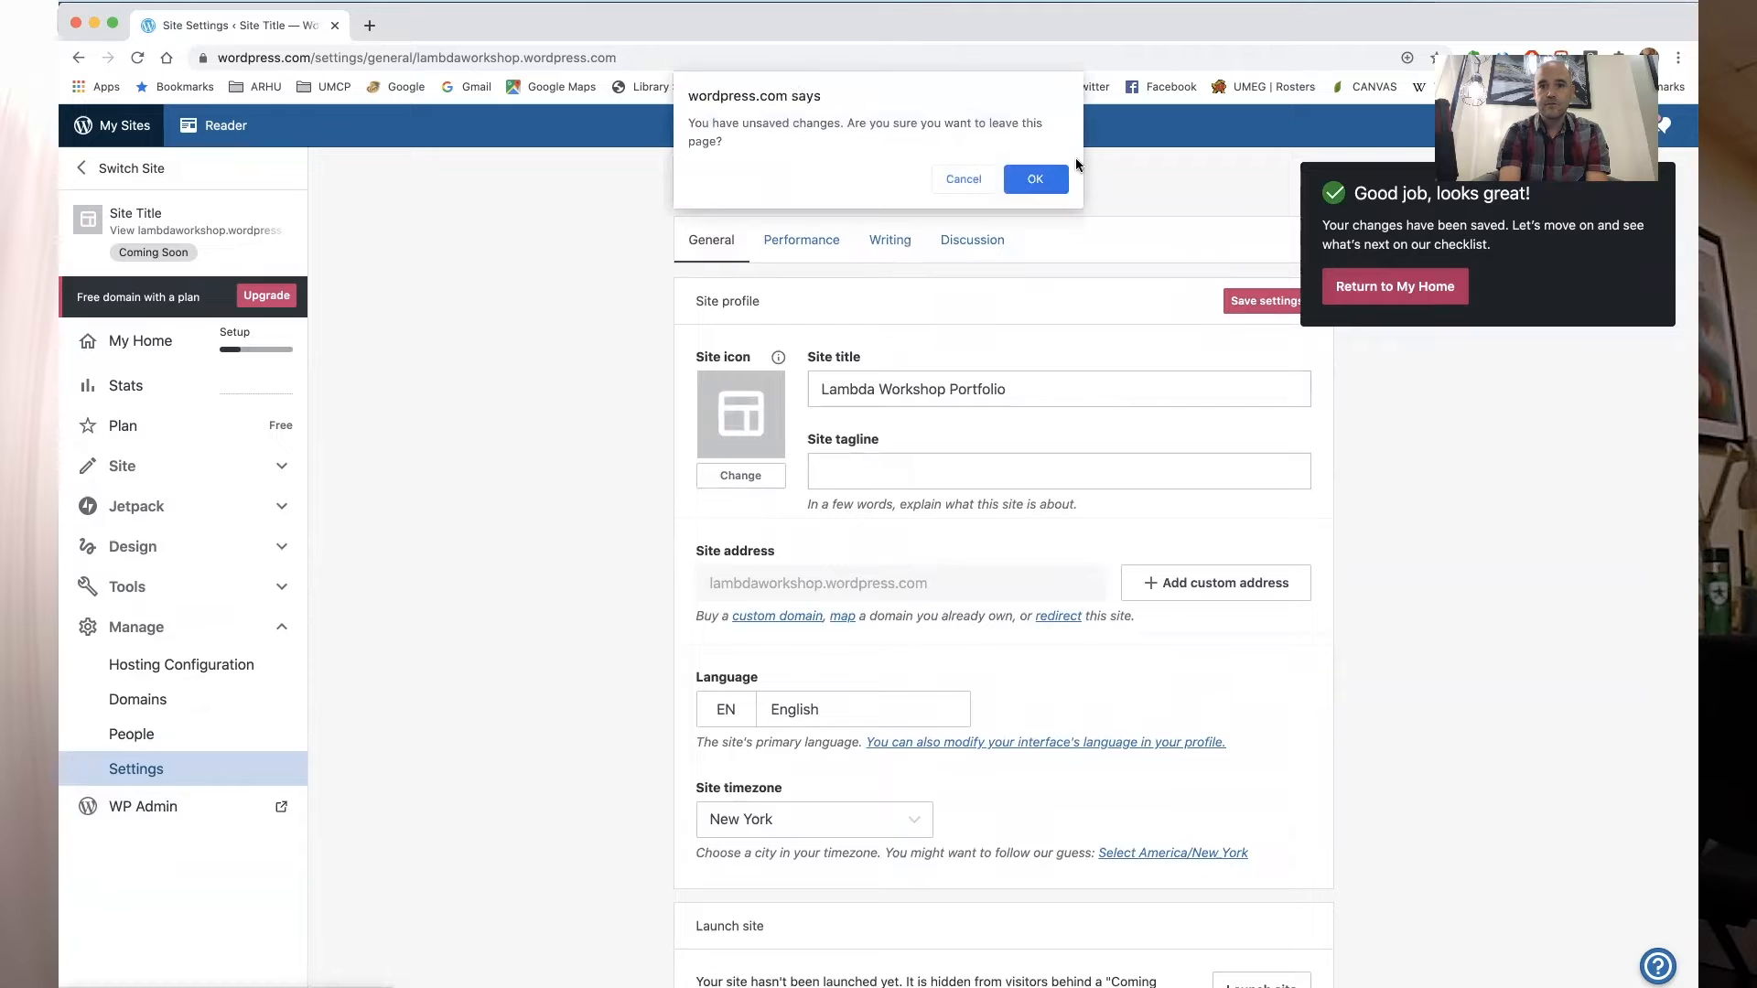
{"action": "left_click", "coordinate": [1044, 183]}
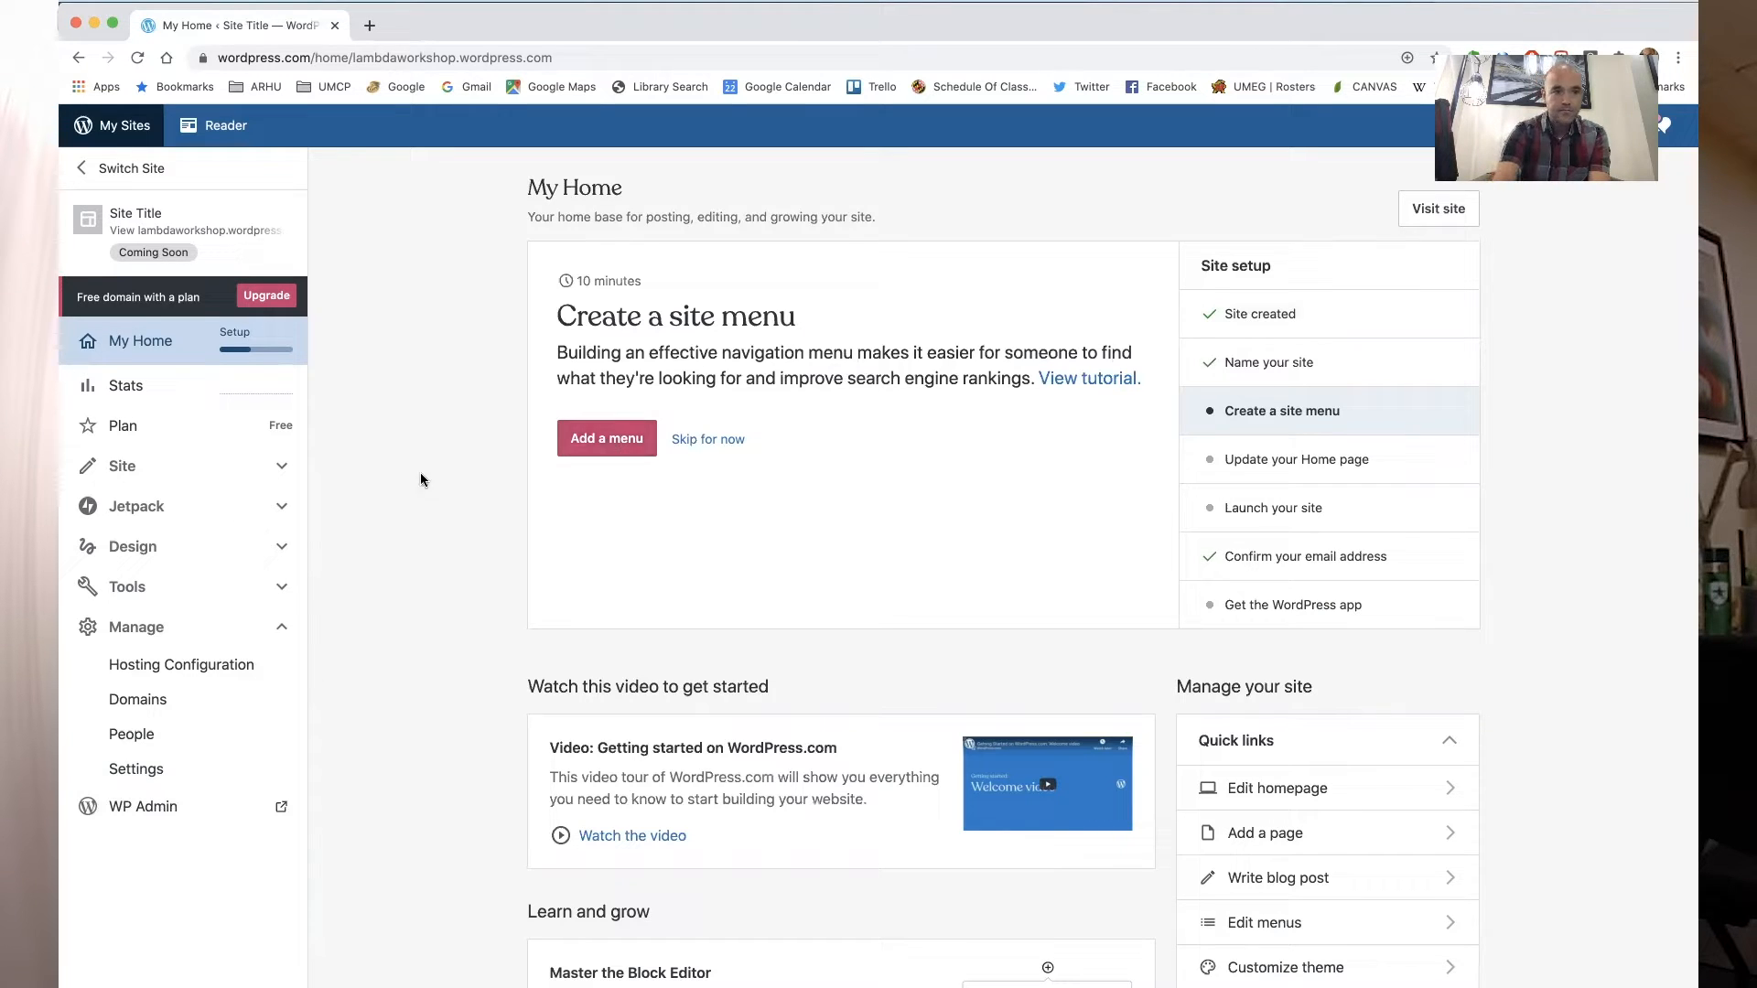
- Browse the themes under Design and activate the Rockfield theme, accepting the homepage layout change
{"action": "left_click", "coordinate": [282, 549]}
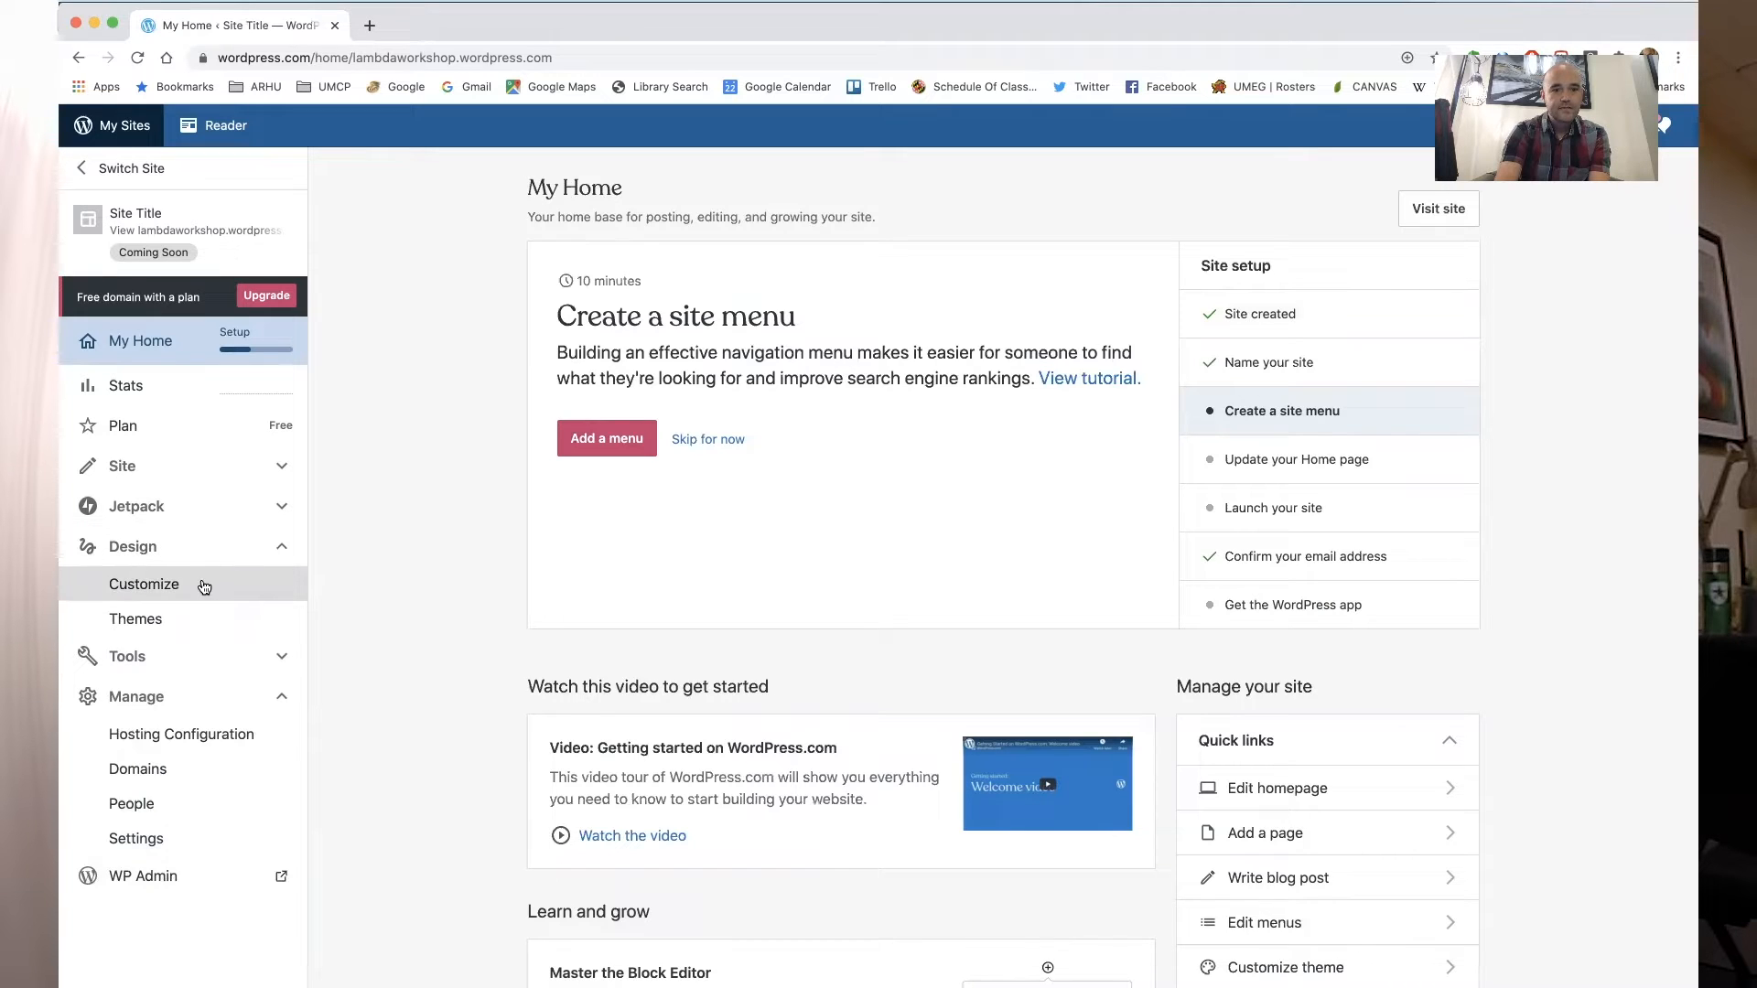
{"action": "left_click", "coordinate": [279, 551]}
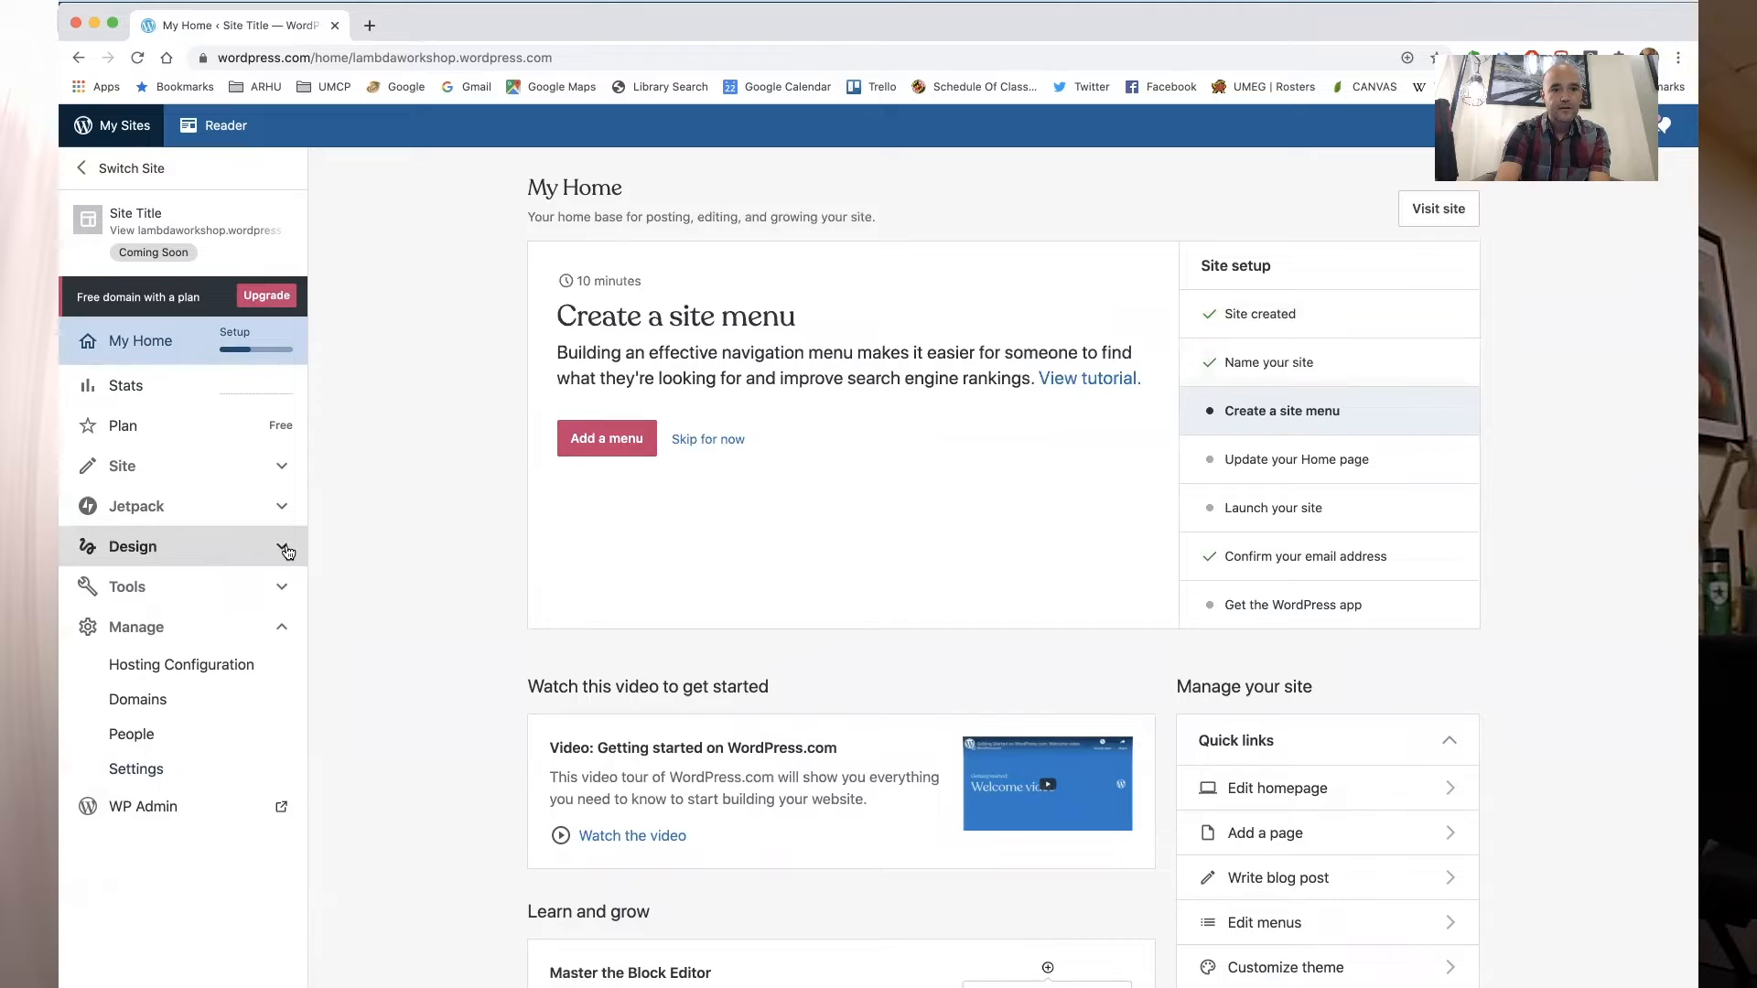
{"action": "left_click", "coordinate": [285, 550]}
{"action": "left_click", "coordinate": [161, 620]}
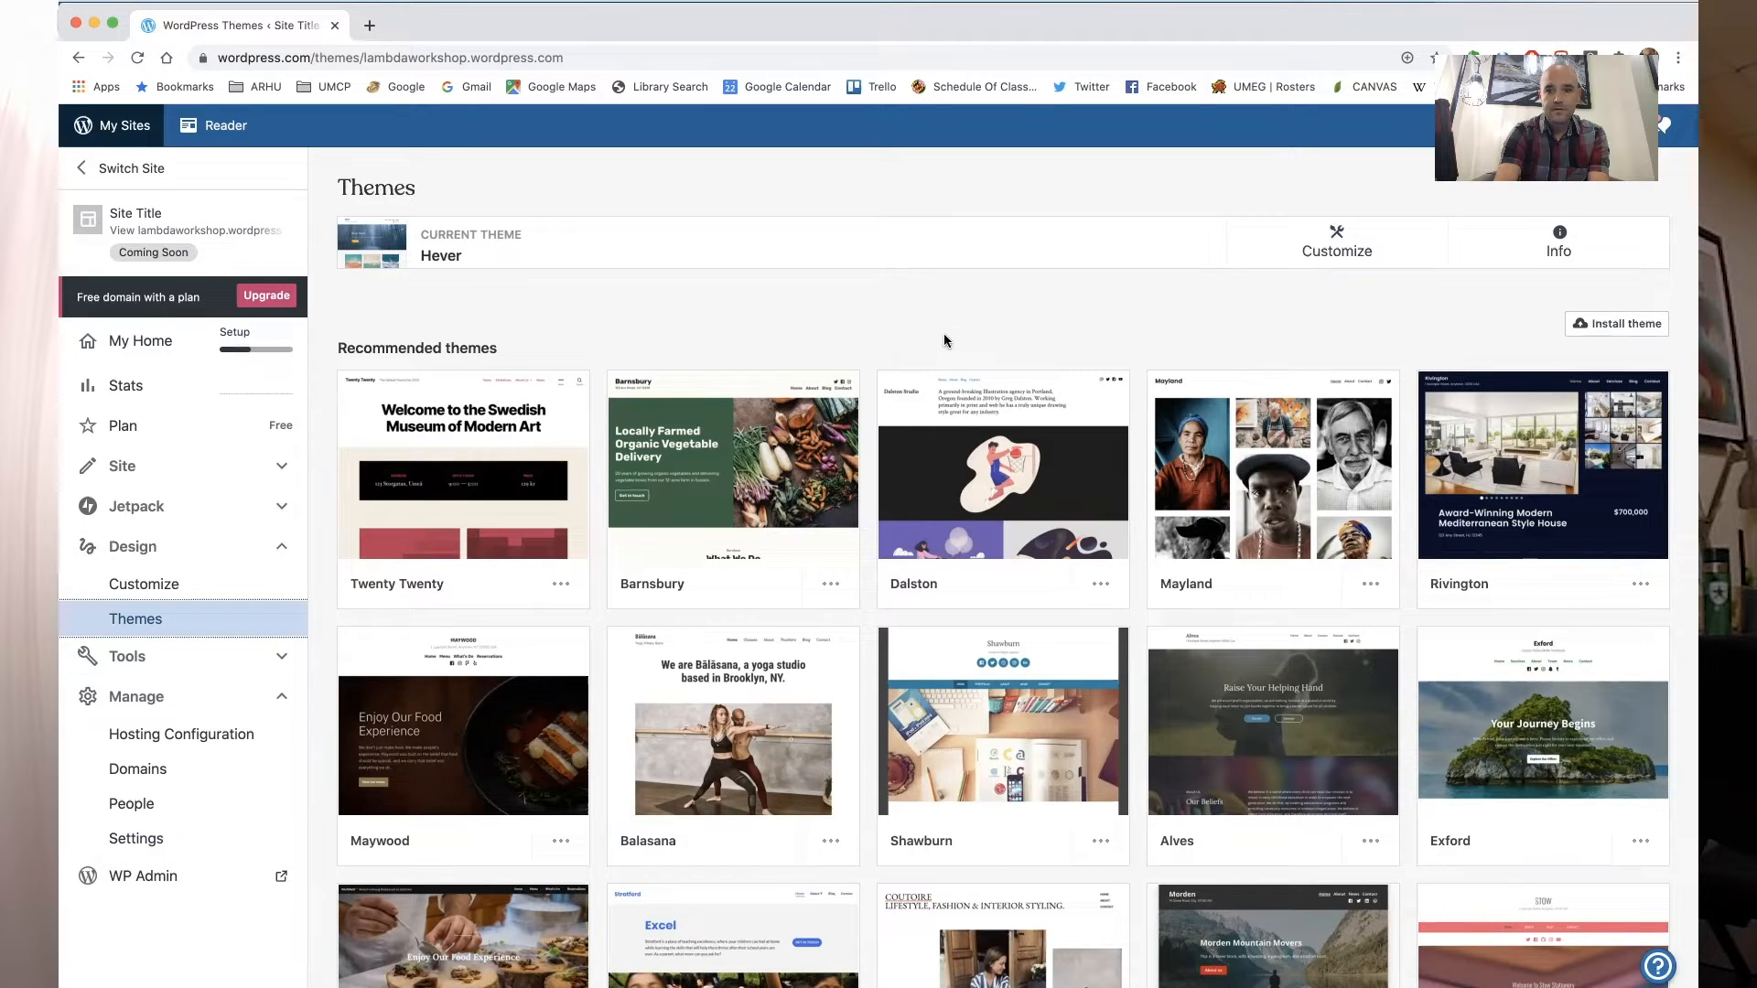
{"action": "scroll", "coordinate": [999, 427], "scroll_direction": "down", "scroll_amount": 1}
{"action": "scroll", "coordinate": [1000, 426], "scroll_direction": "down", "scroll_amount": 5}
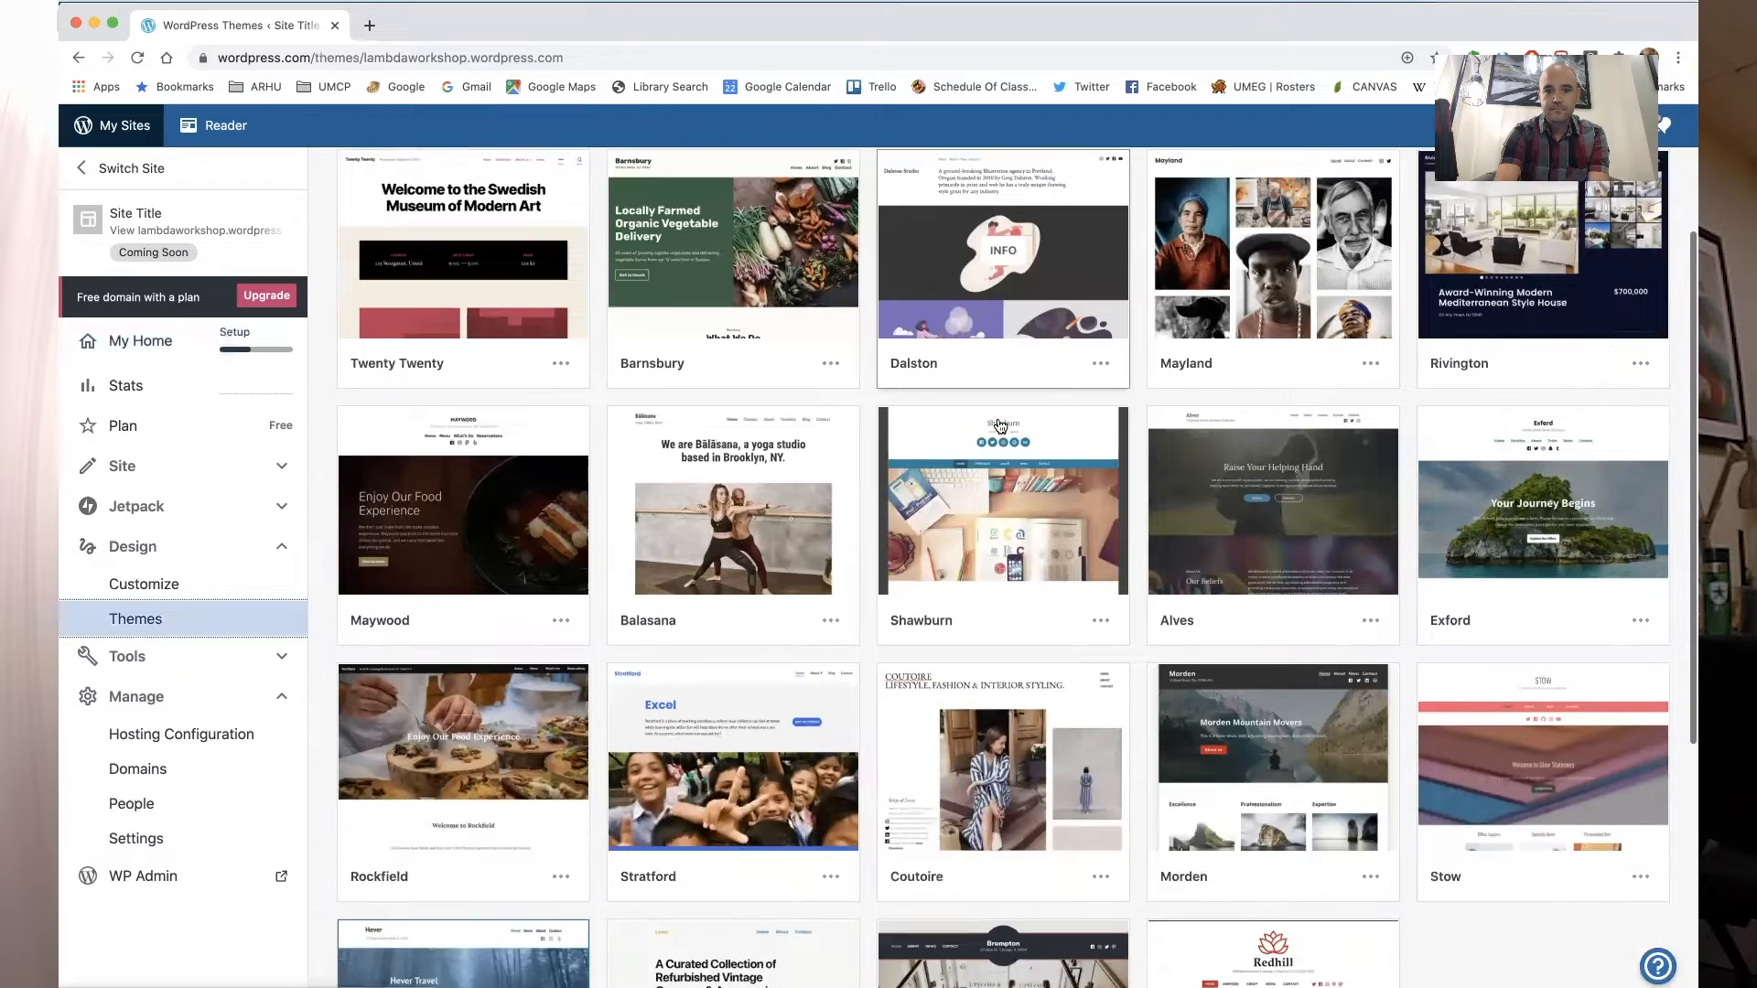
{"action": "scroll", "coordinate": [1001, 426], "scroll_direction": "down", "scroll_amount": 1}
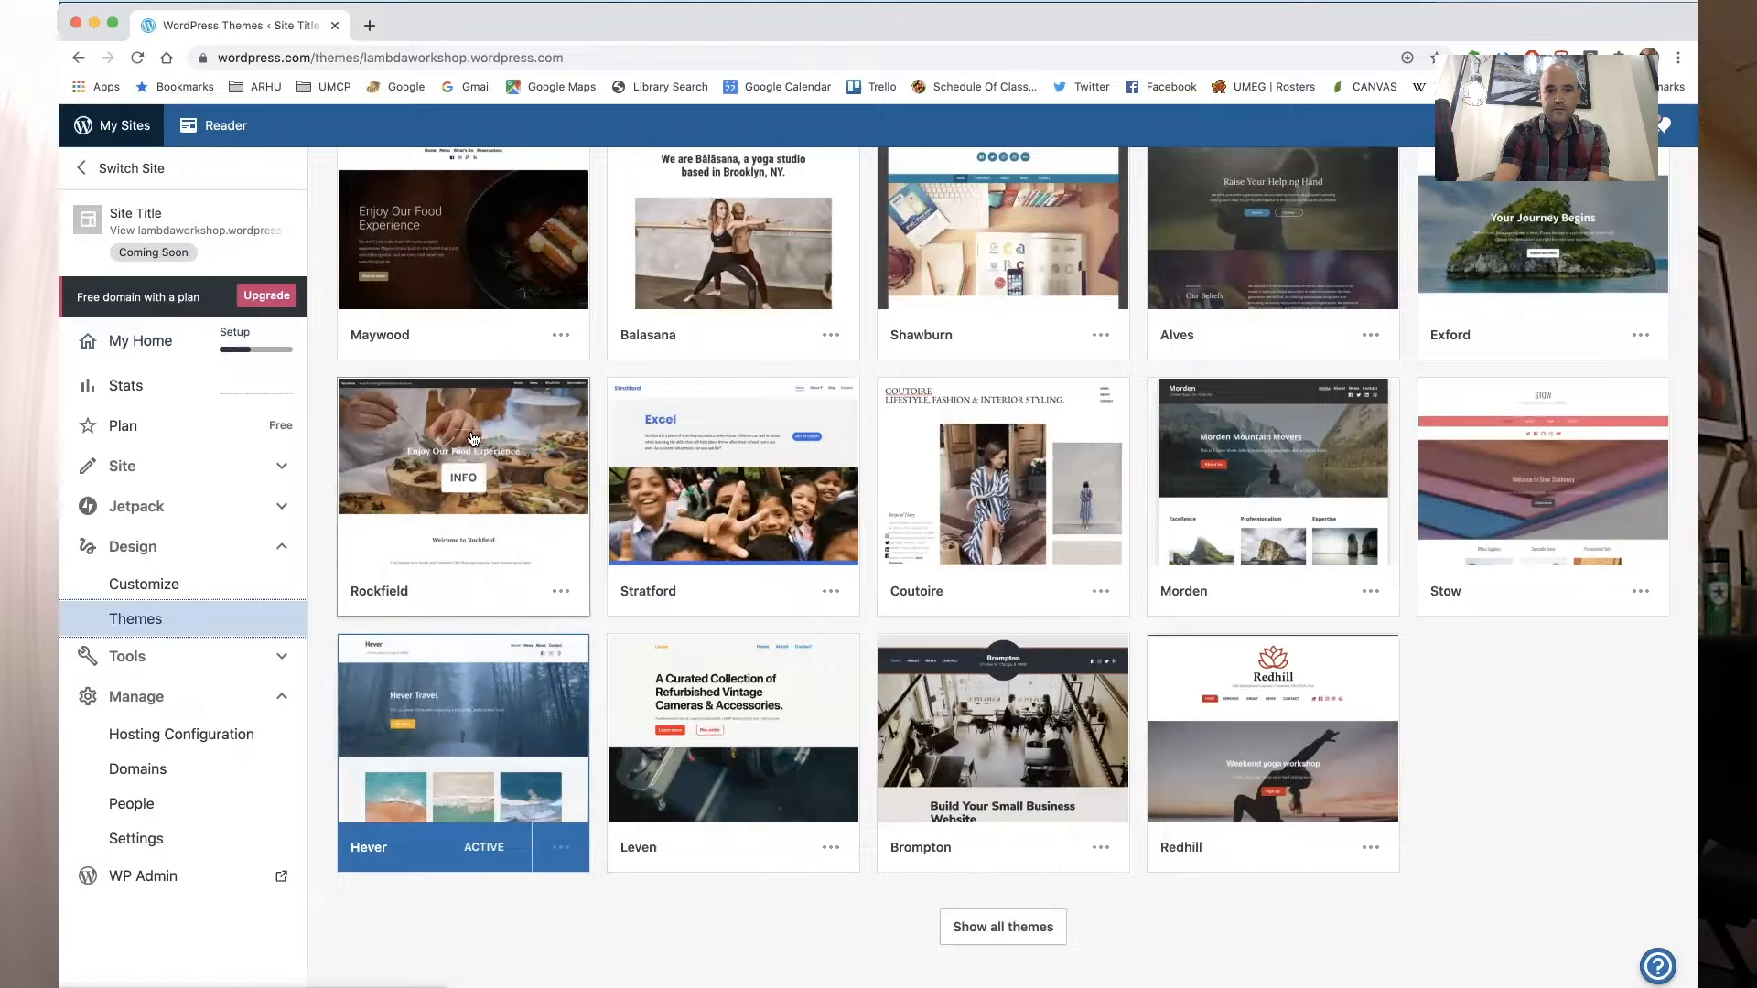
{"action": "mouse_move", "coordinate": [373, 482]}
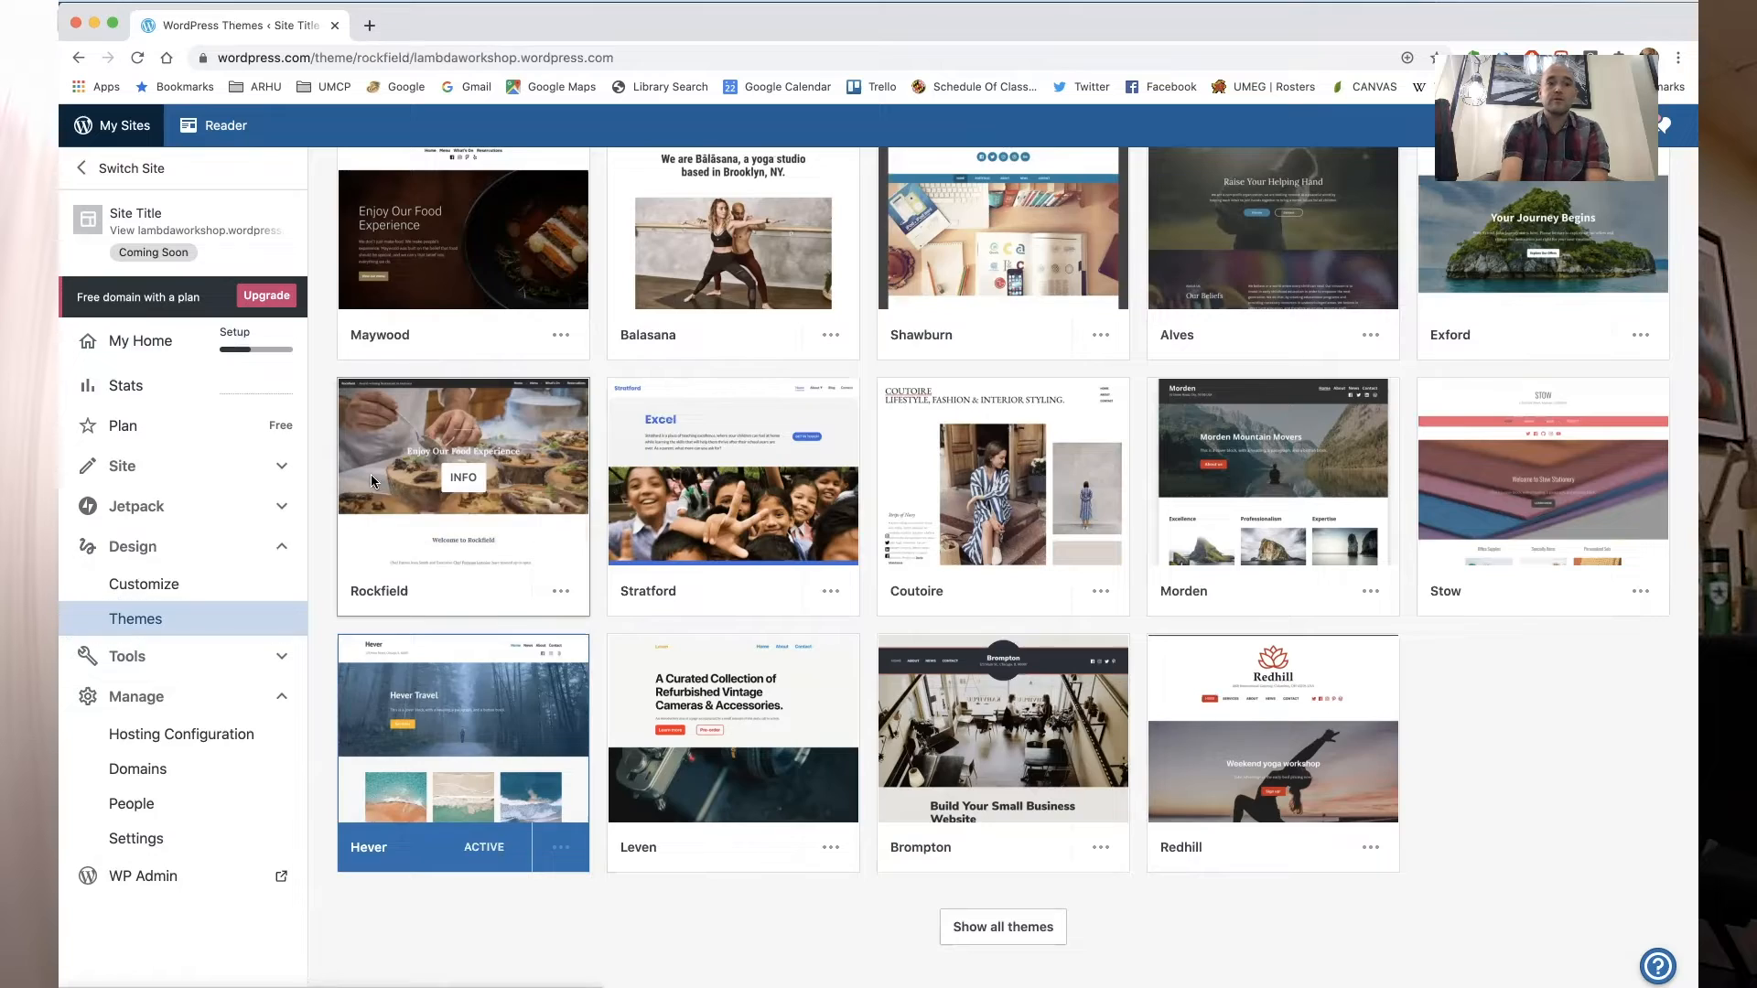
{"action": "left_click", "coordinate": [372, 481]}
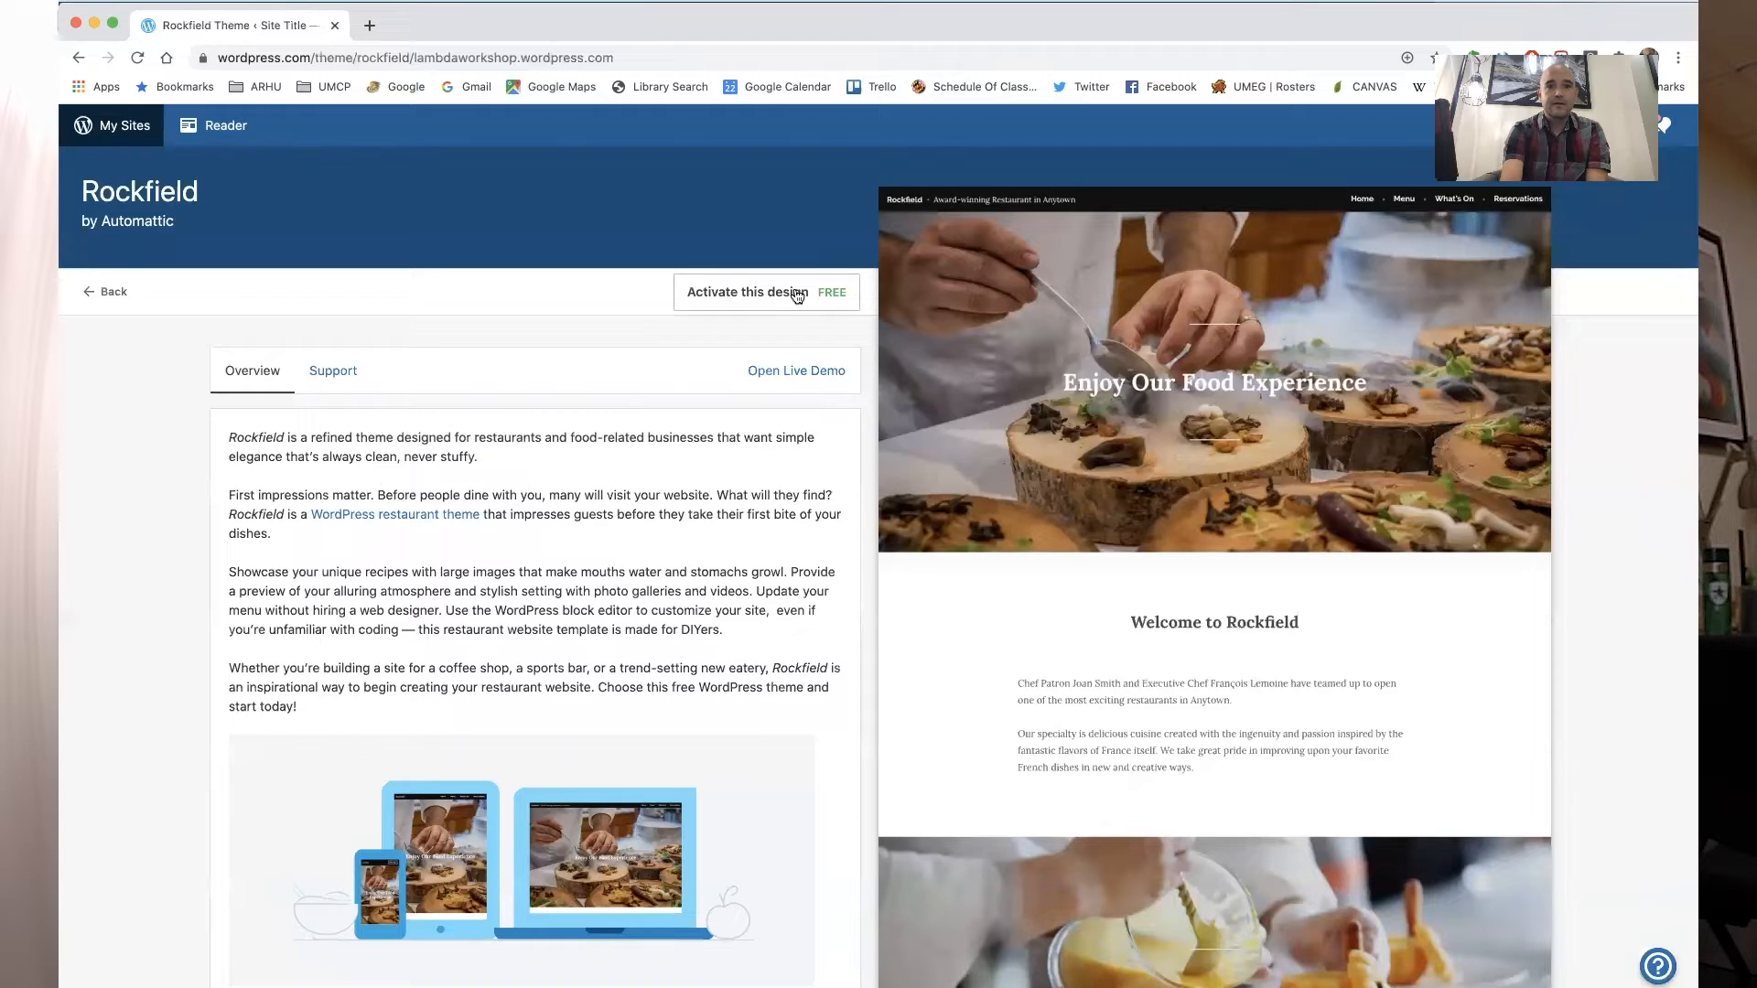
{"action": "left_click", "coordinate": [836, 294]}
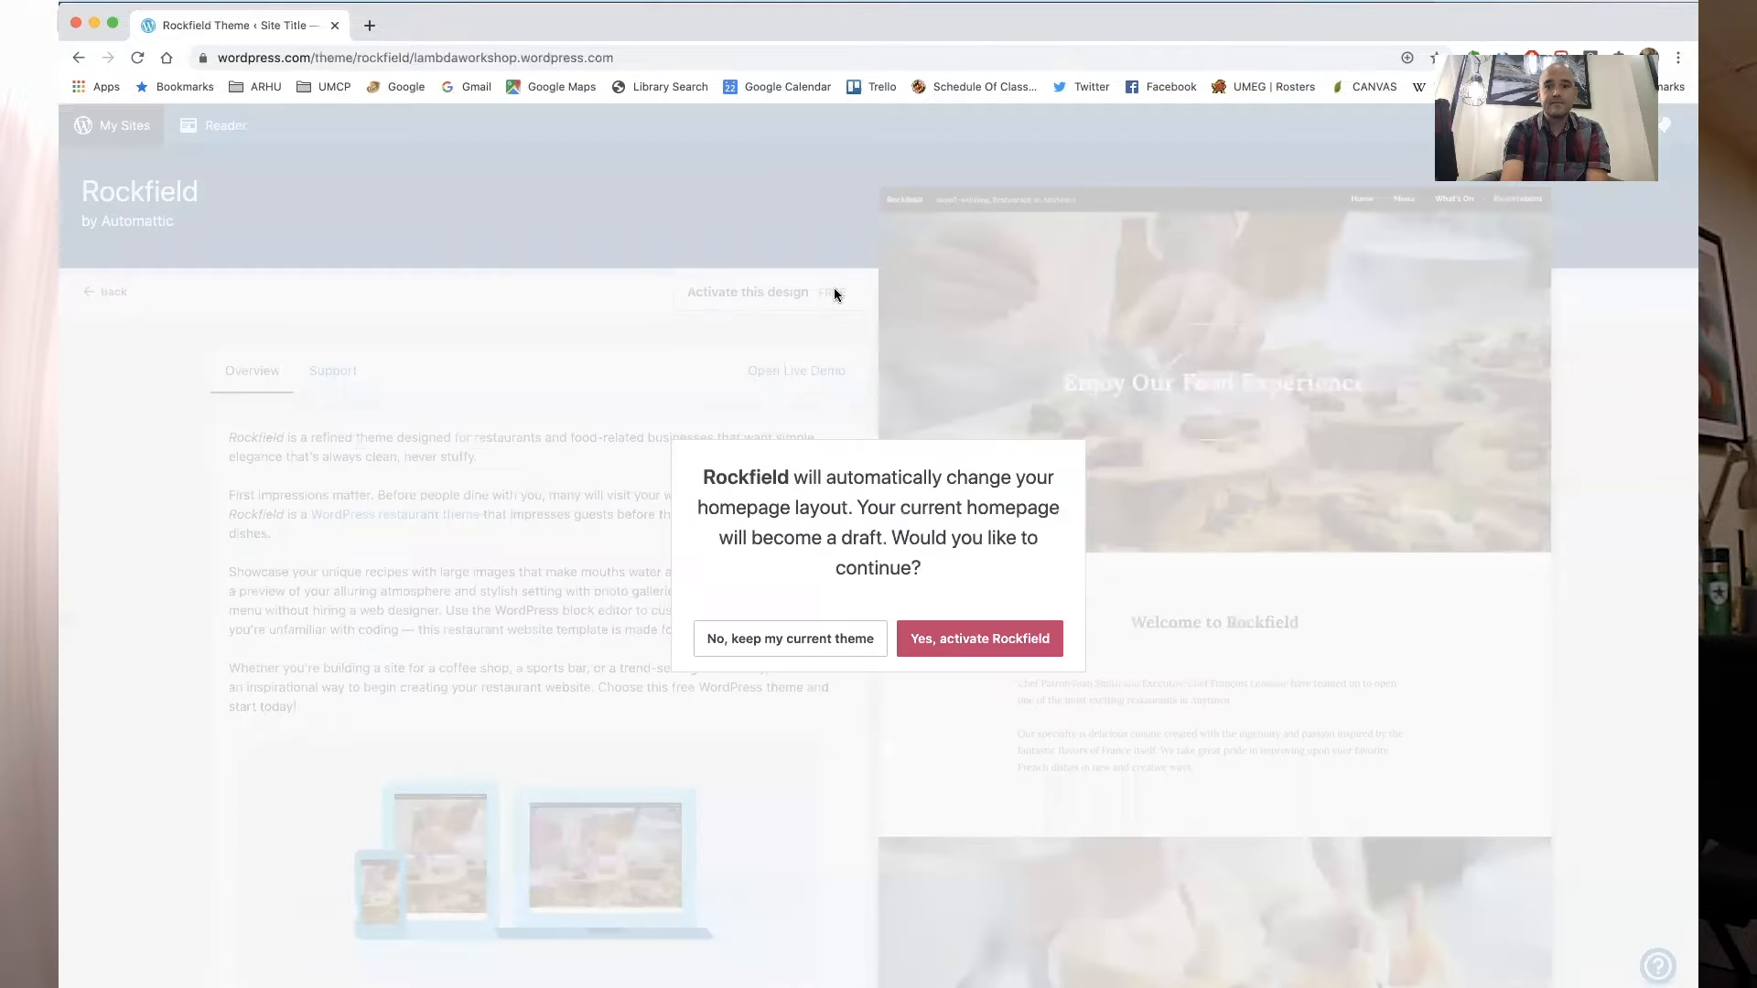
{"action": "left_click", "coordinate": [963, 641]}
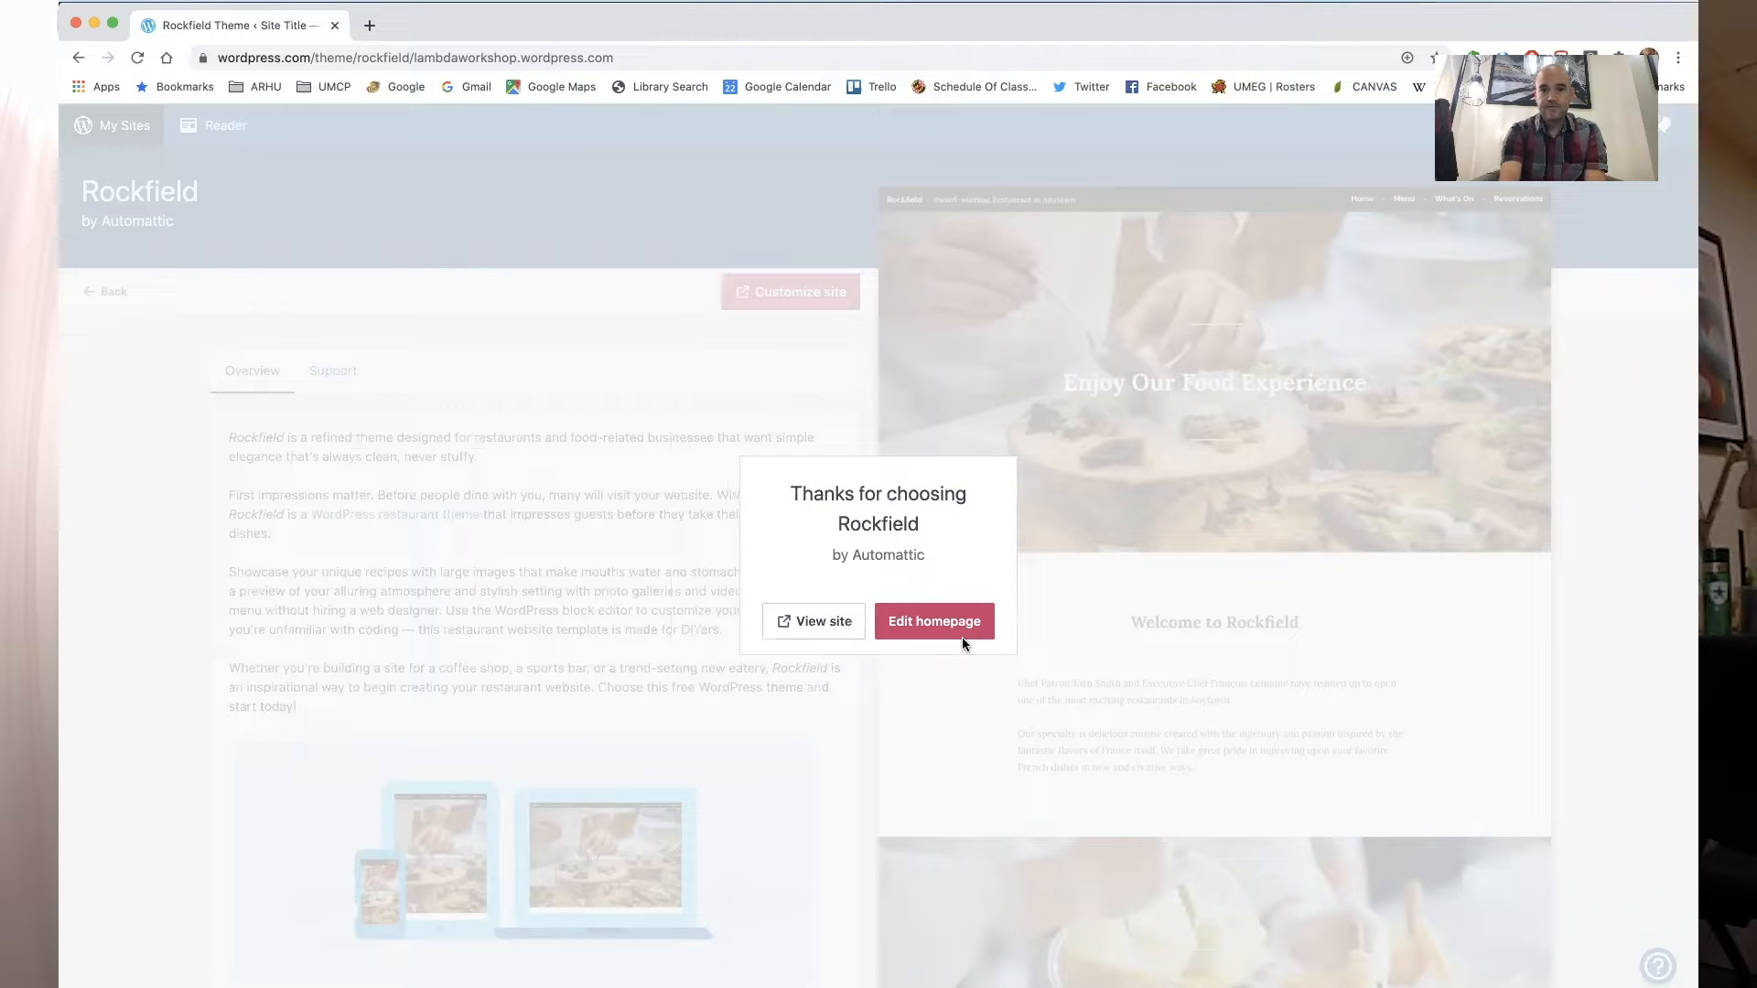
- View the site in a new tab and scroll through the Rockfield homepage
{"action": "left_click", "coordinate": [817, 622]}
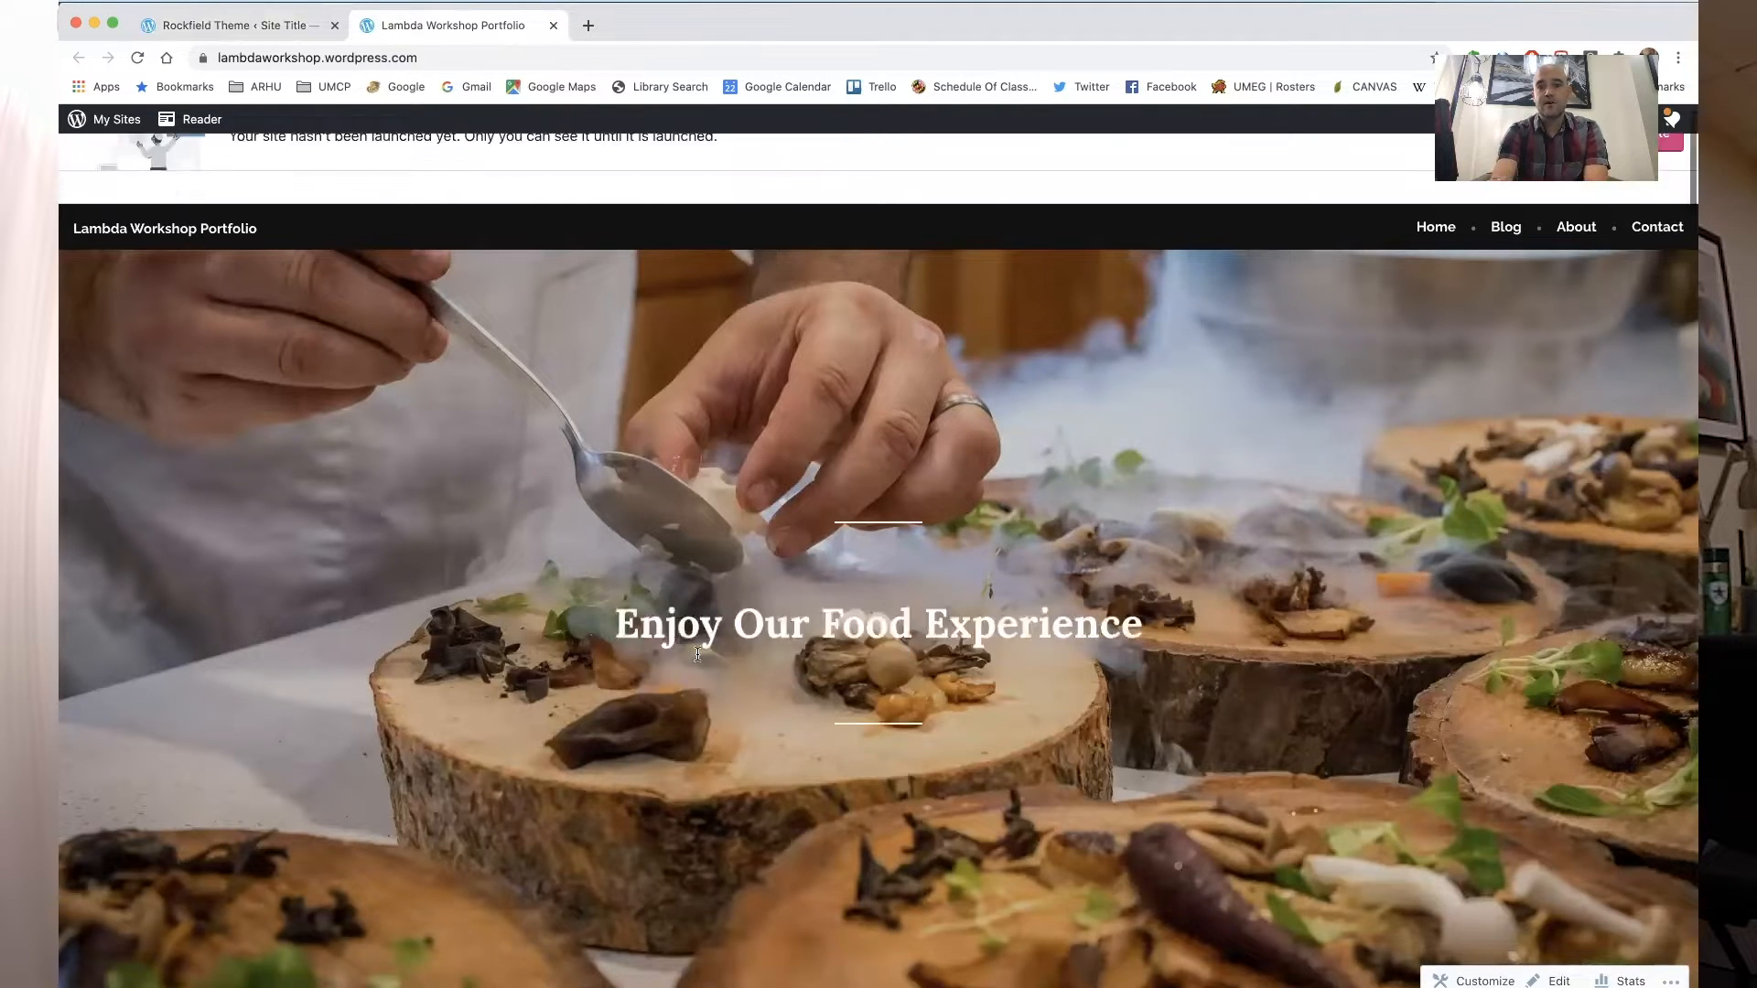
{"action": "scroll", "coordinate": [824, 568], "scroll_direction": "down", "scroll_amount": 5}
{"action": "scroll", "coordinate": [697, 661], "scroll_direction": "down", "scroll_amount": 10}
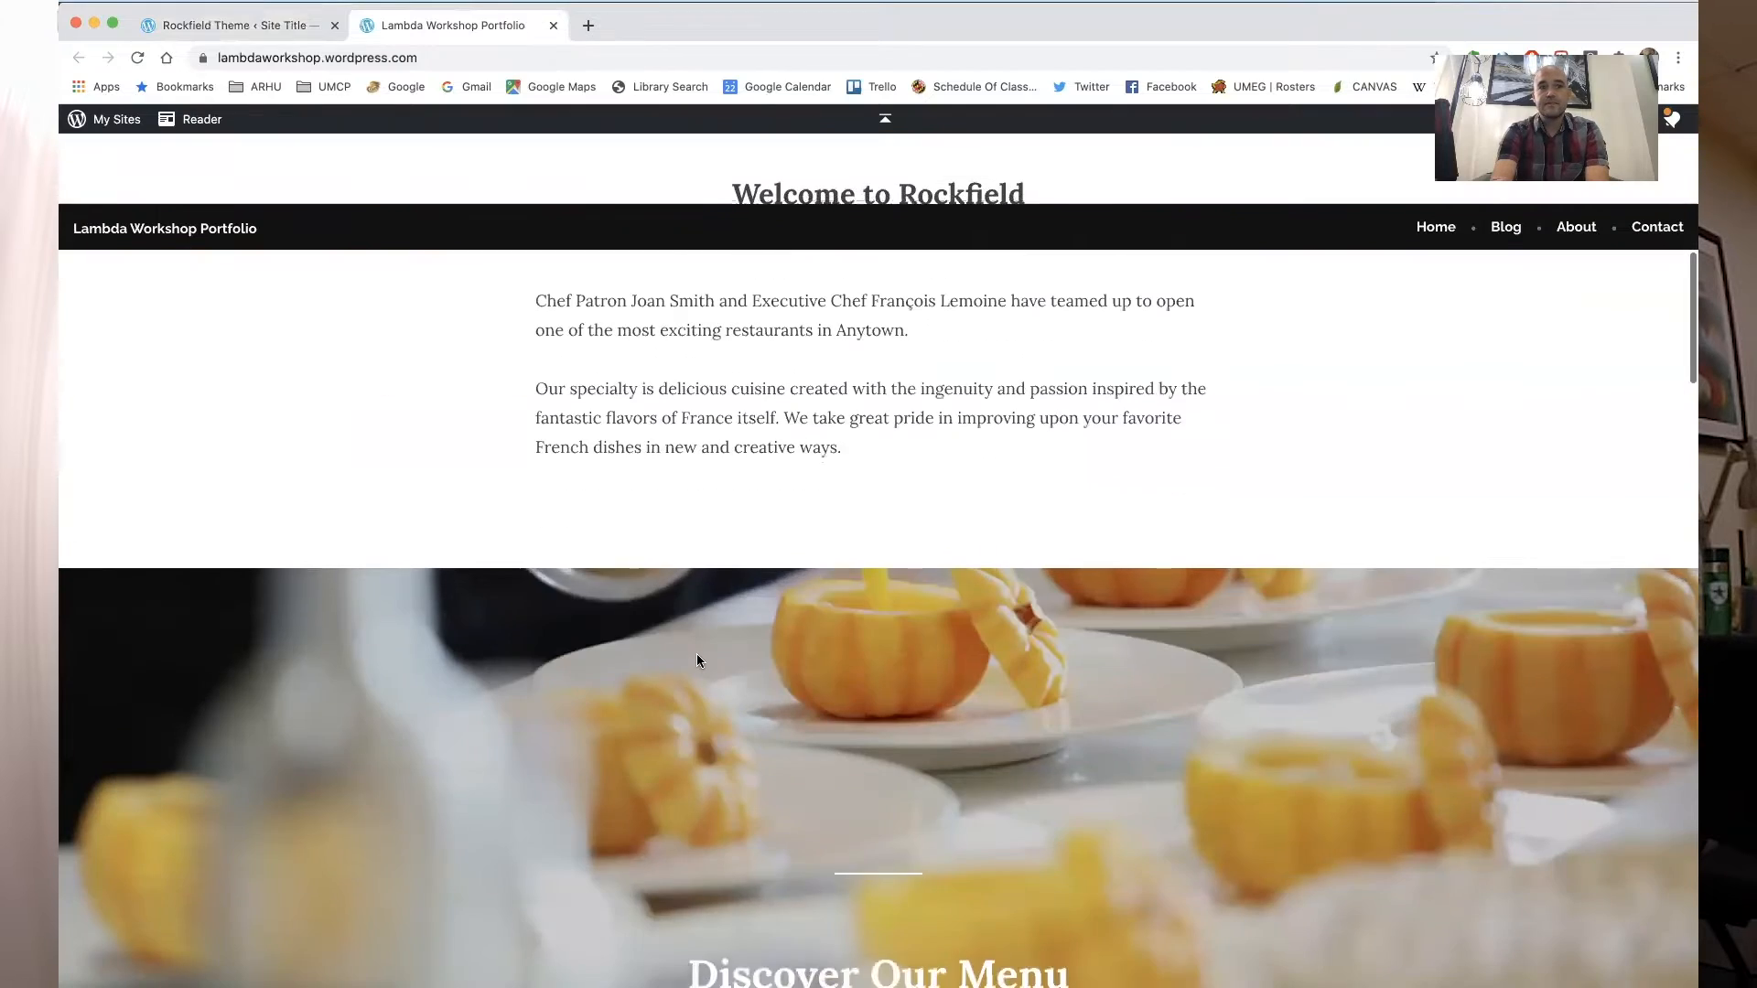
{"action": "scroll", "coordinate": [697, 661], "scroll_direction": "down", "scroll_amount": 12}
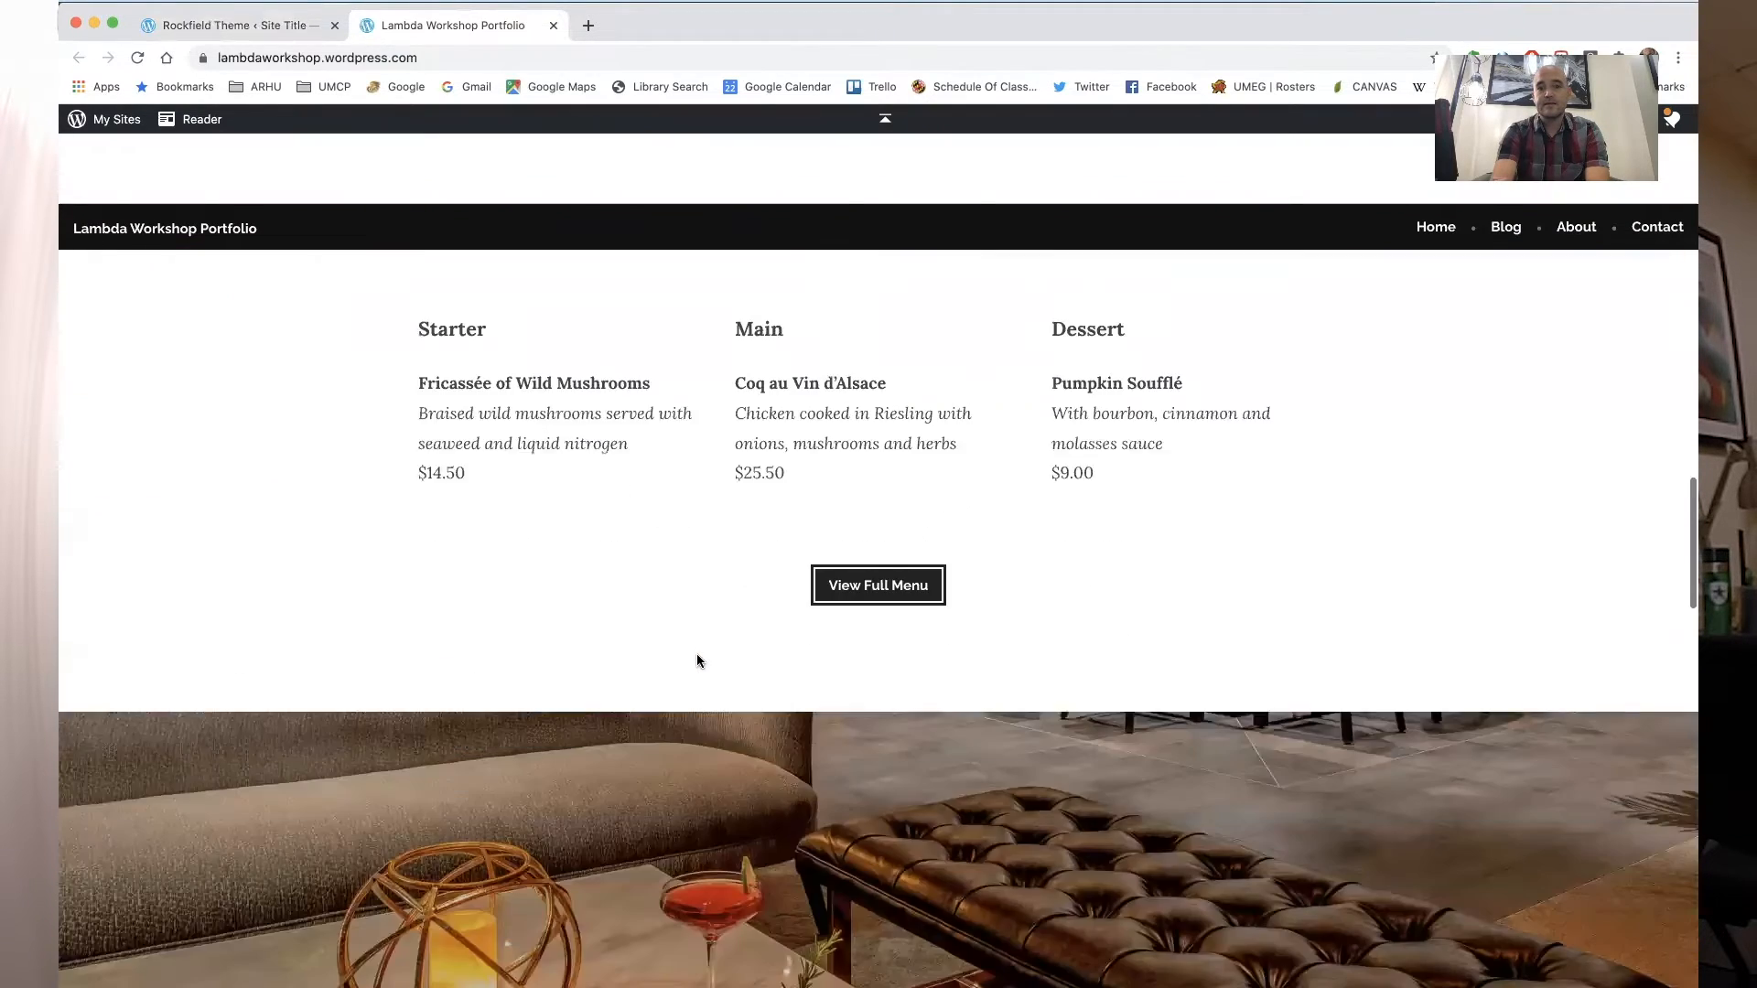
{"action": "scroll", "coordinate": [697, 661], "scroll_direction": "down", "scroll_amount": 15}
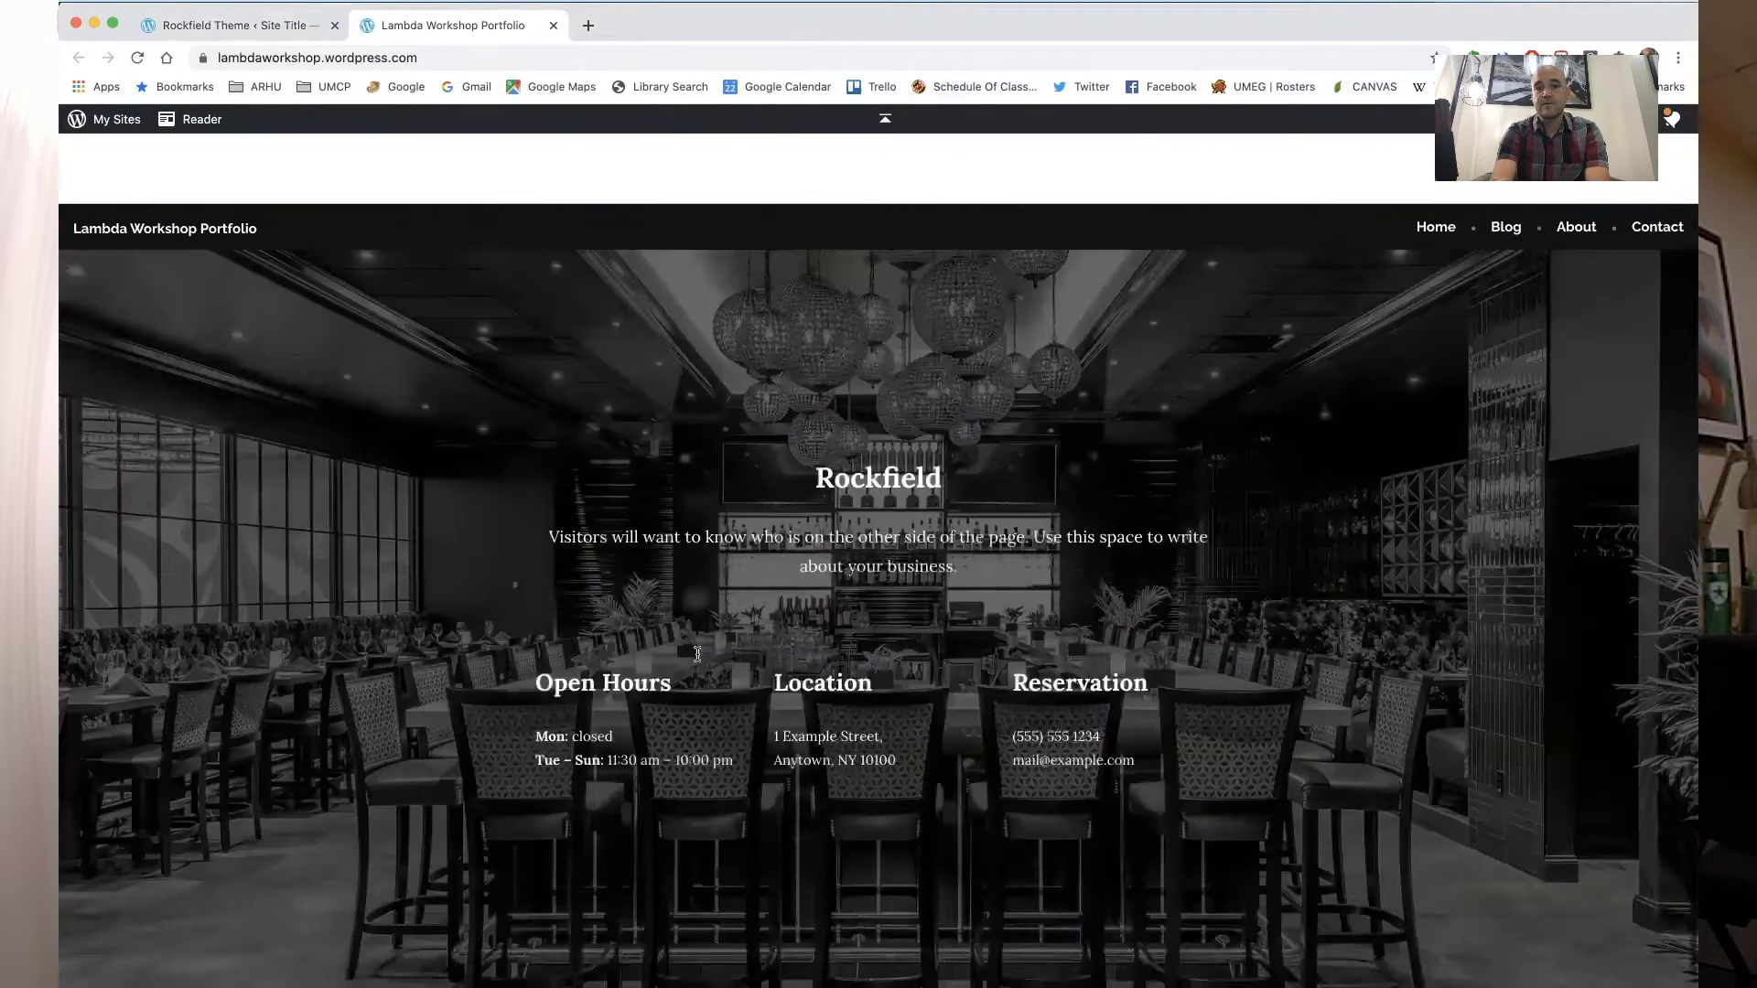
{"action": "scroll", "coordinate": [697, 660], "scroll_direction": "up", "scroll_amount": 20}
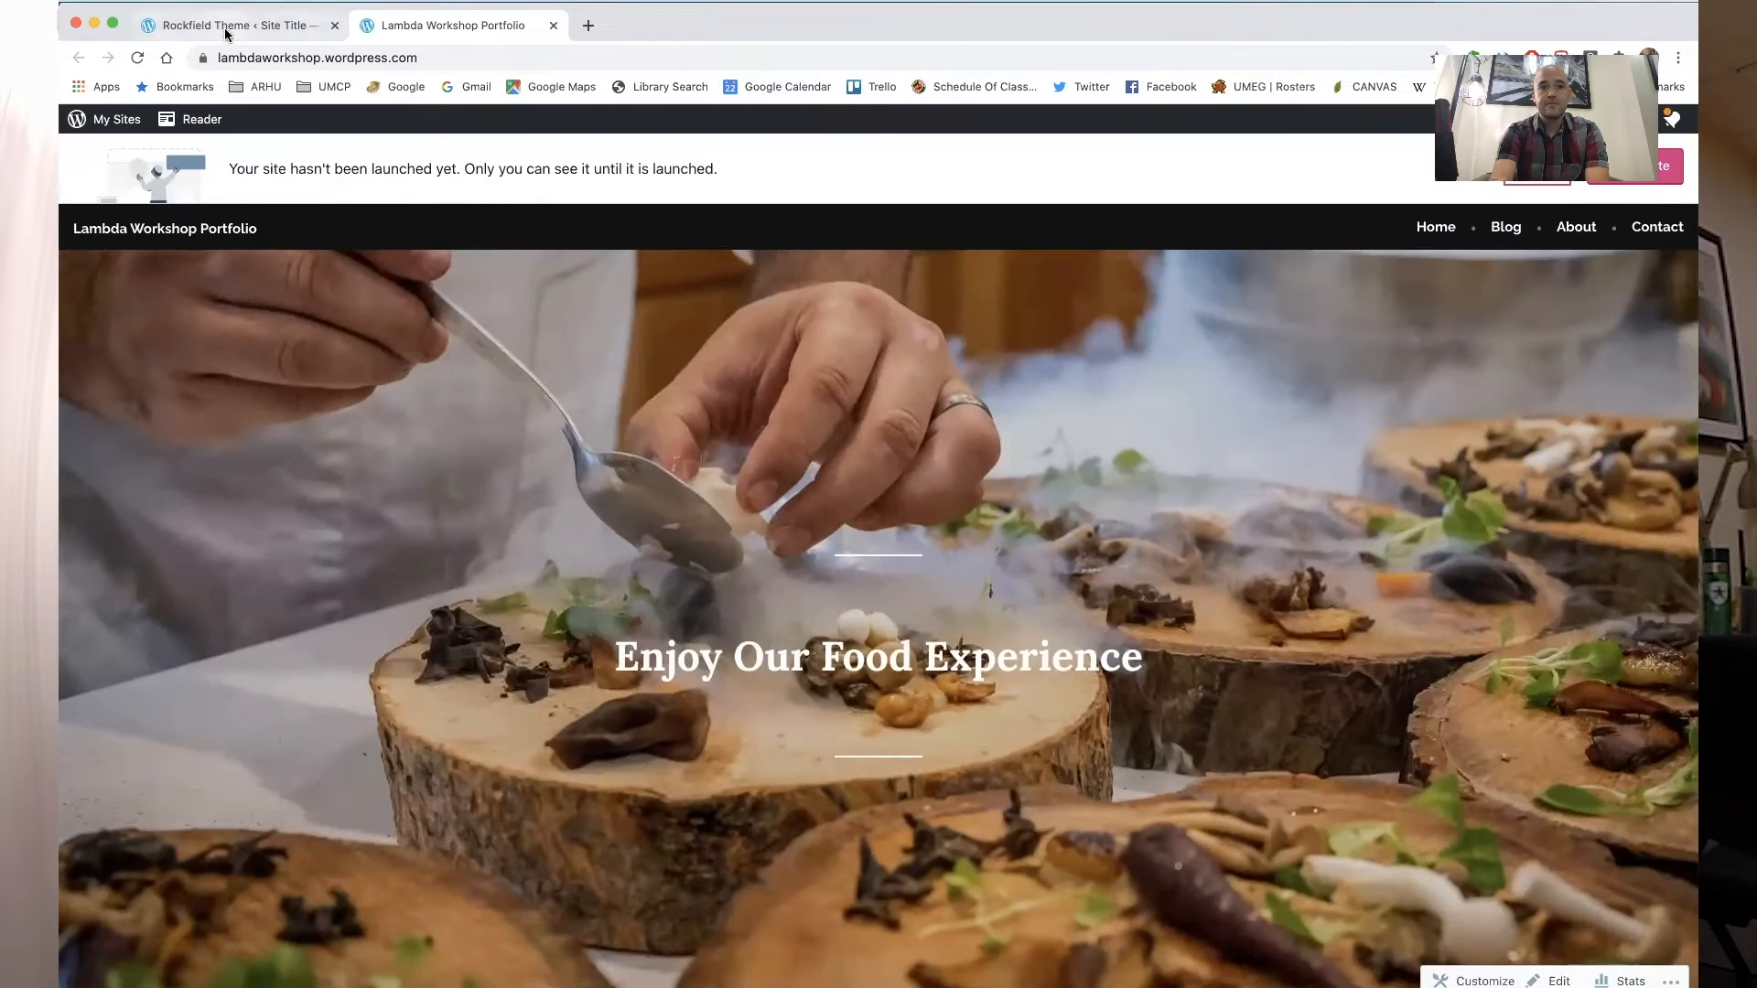
- Switch back to the theme tab and open the homepage for editing
{"action": "left_click", "coordinate": [226, 32]}
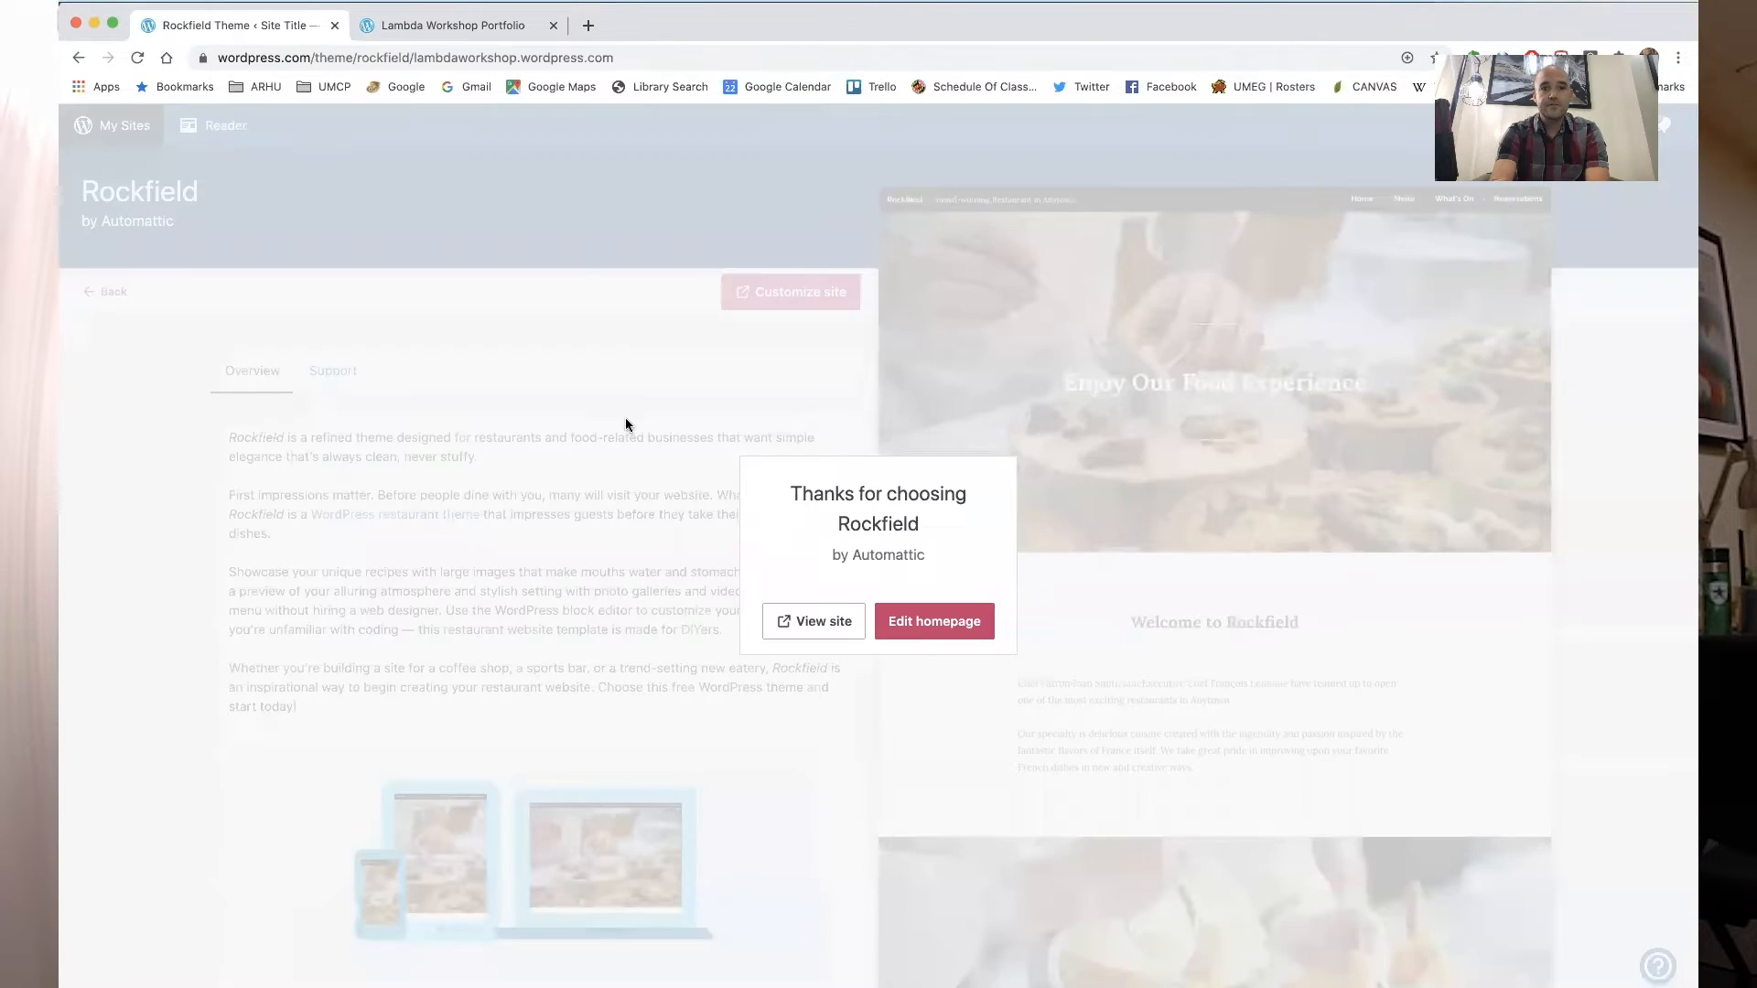
{"action": "left_click", "coordinate": [926, 620]}
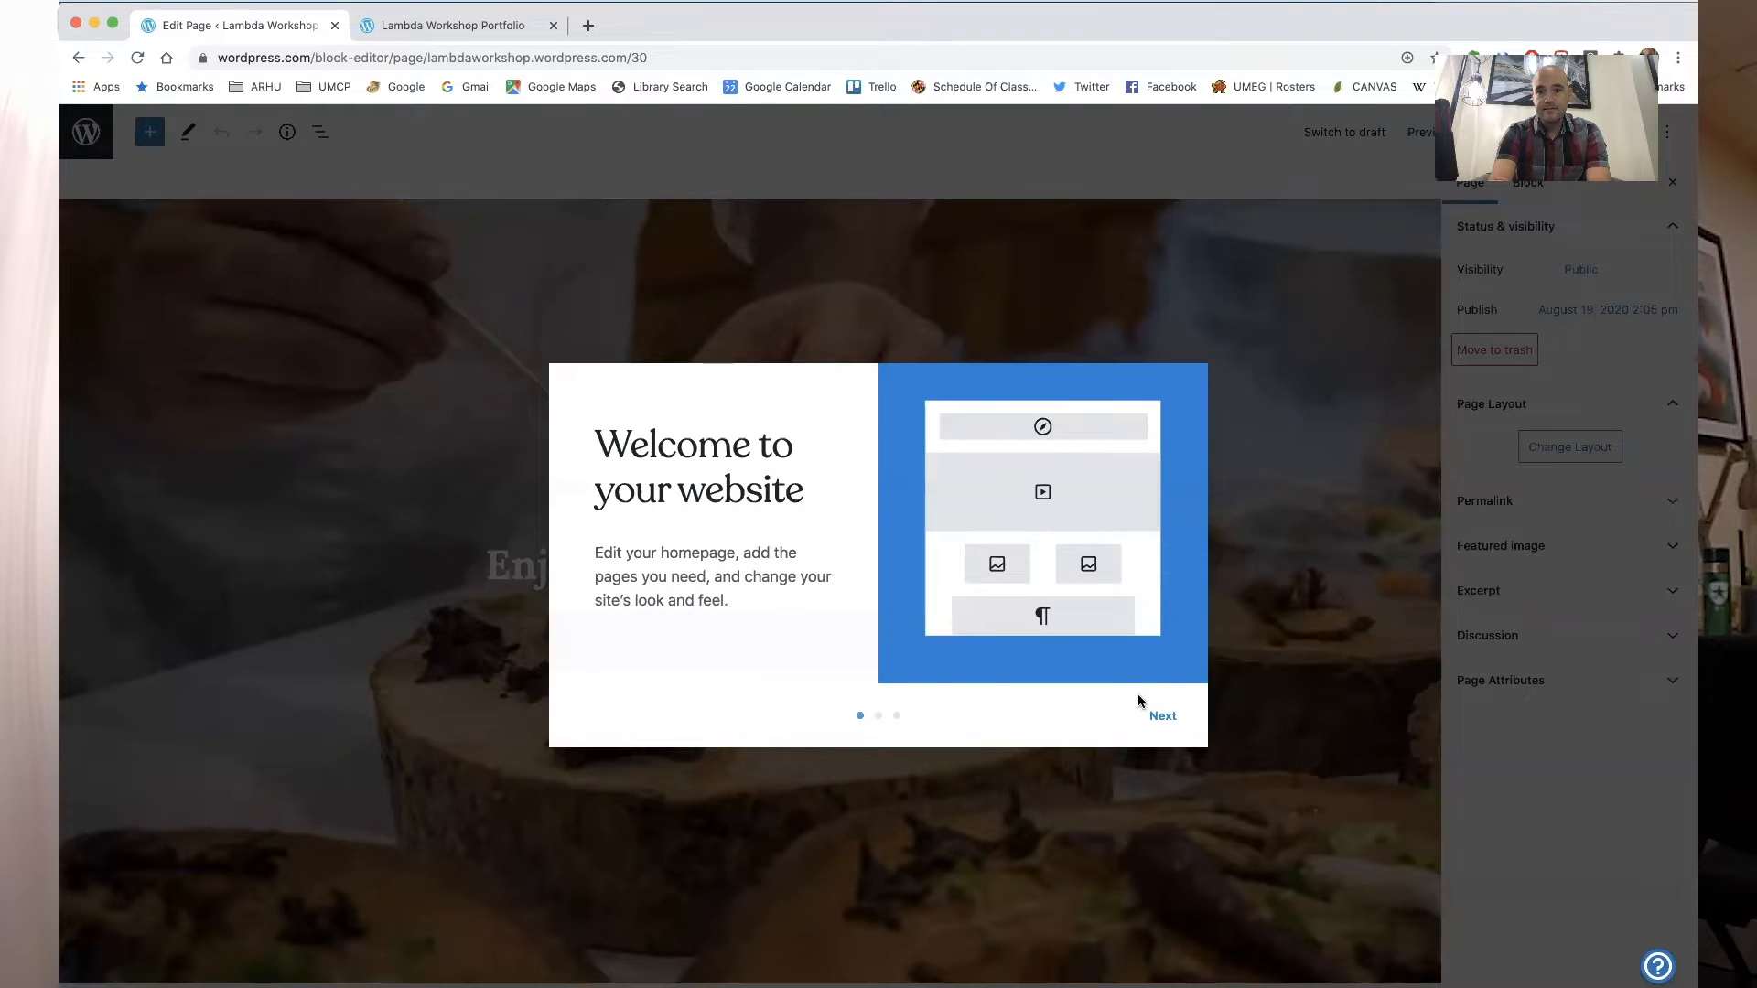
- Step through the block editor's welcome tour and dismiss it to start editing
{"action": "left_click", "coordinate": [1160, 718]}
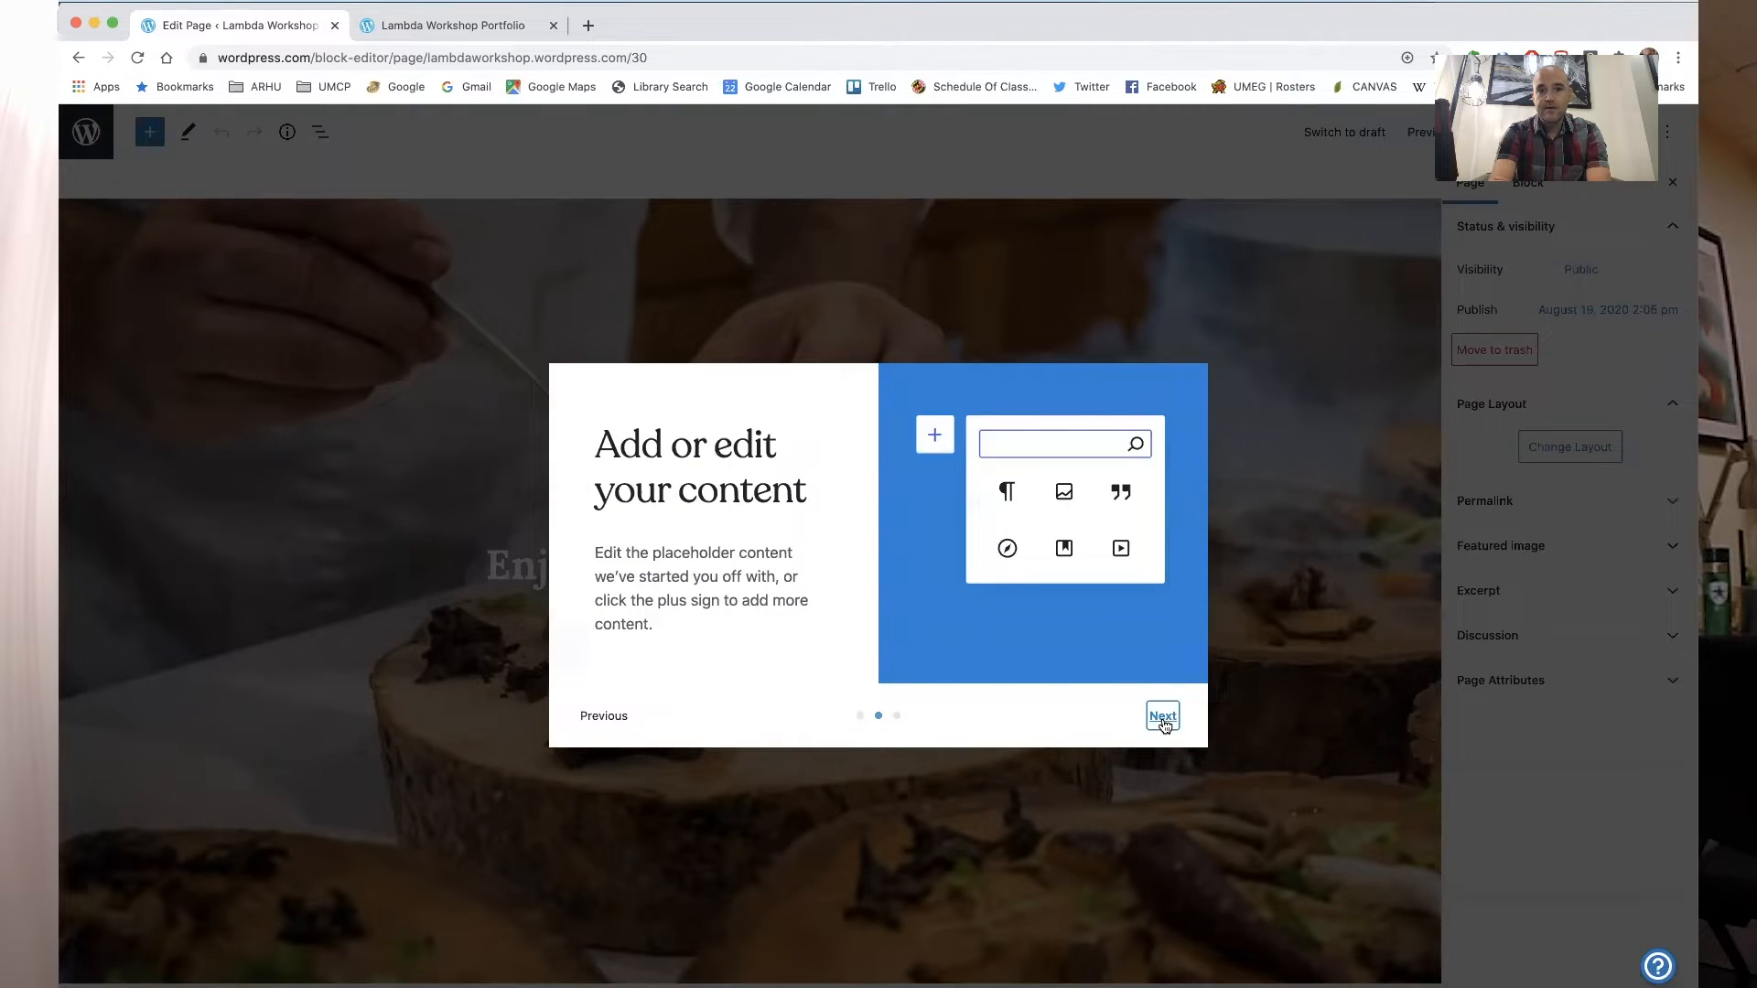
{"action": "left_click", "coordinate": [1162, 719]}
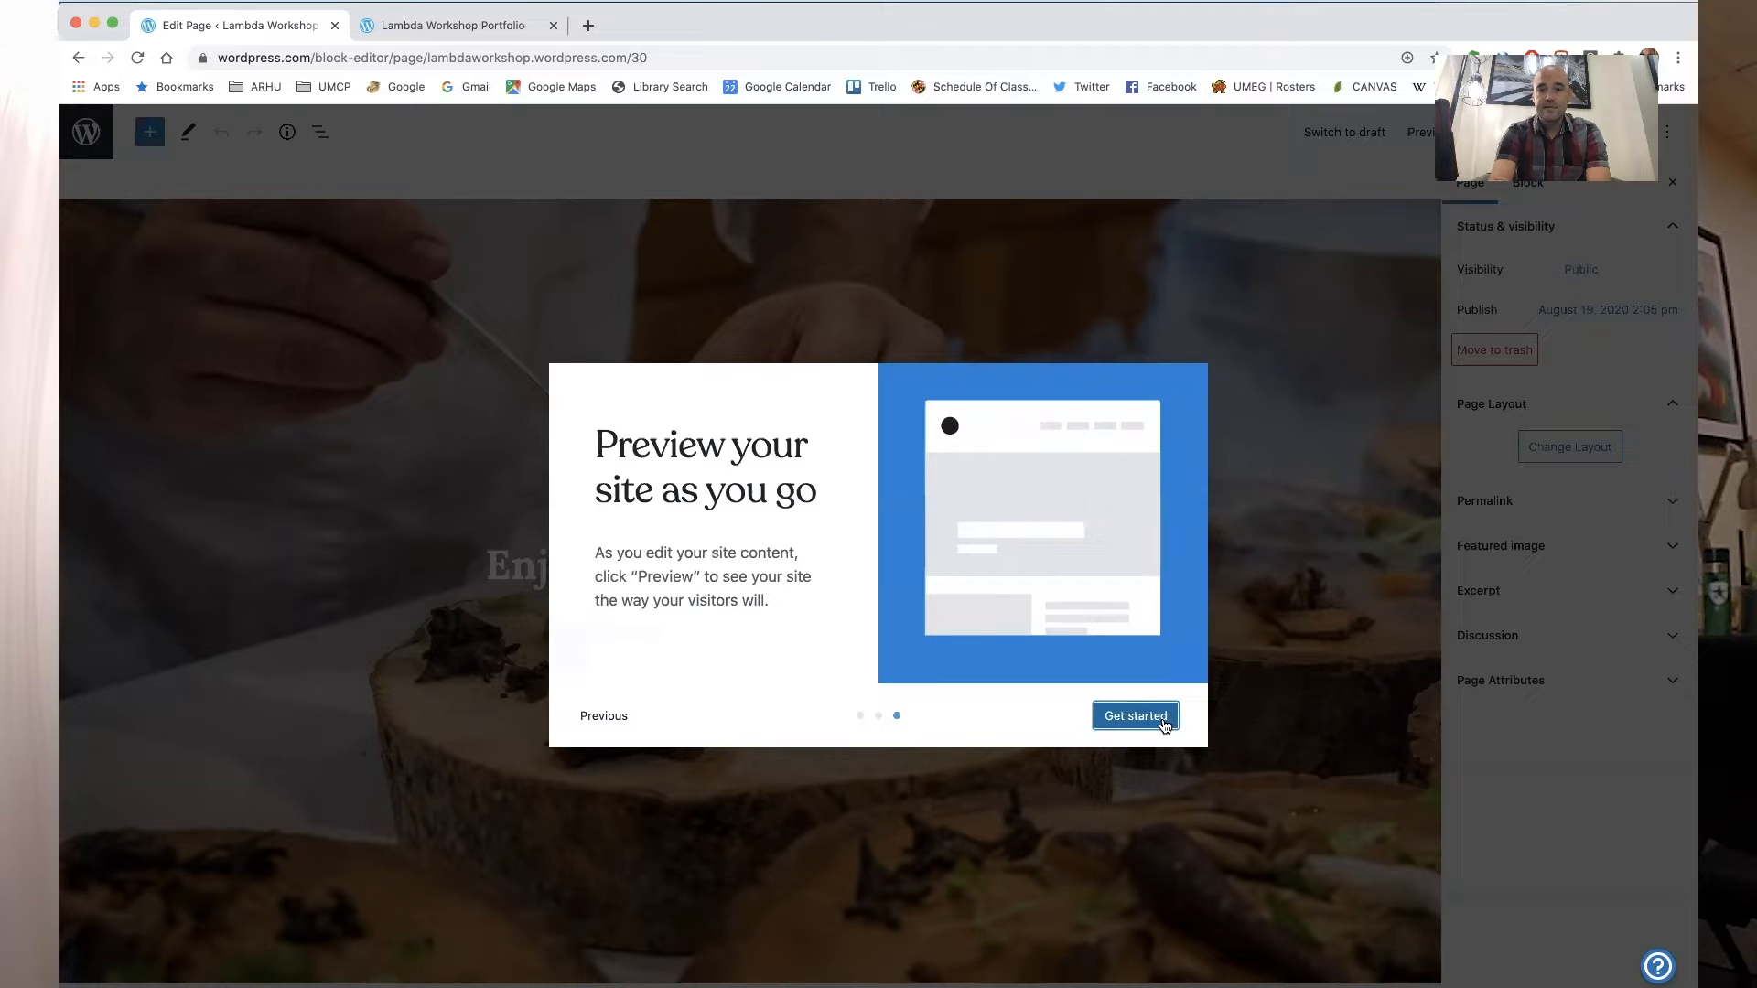
{"action": "left_click", "coordinate": [1136, 716]}
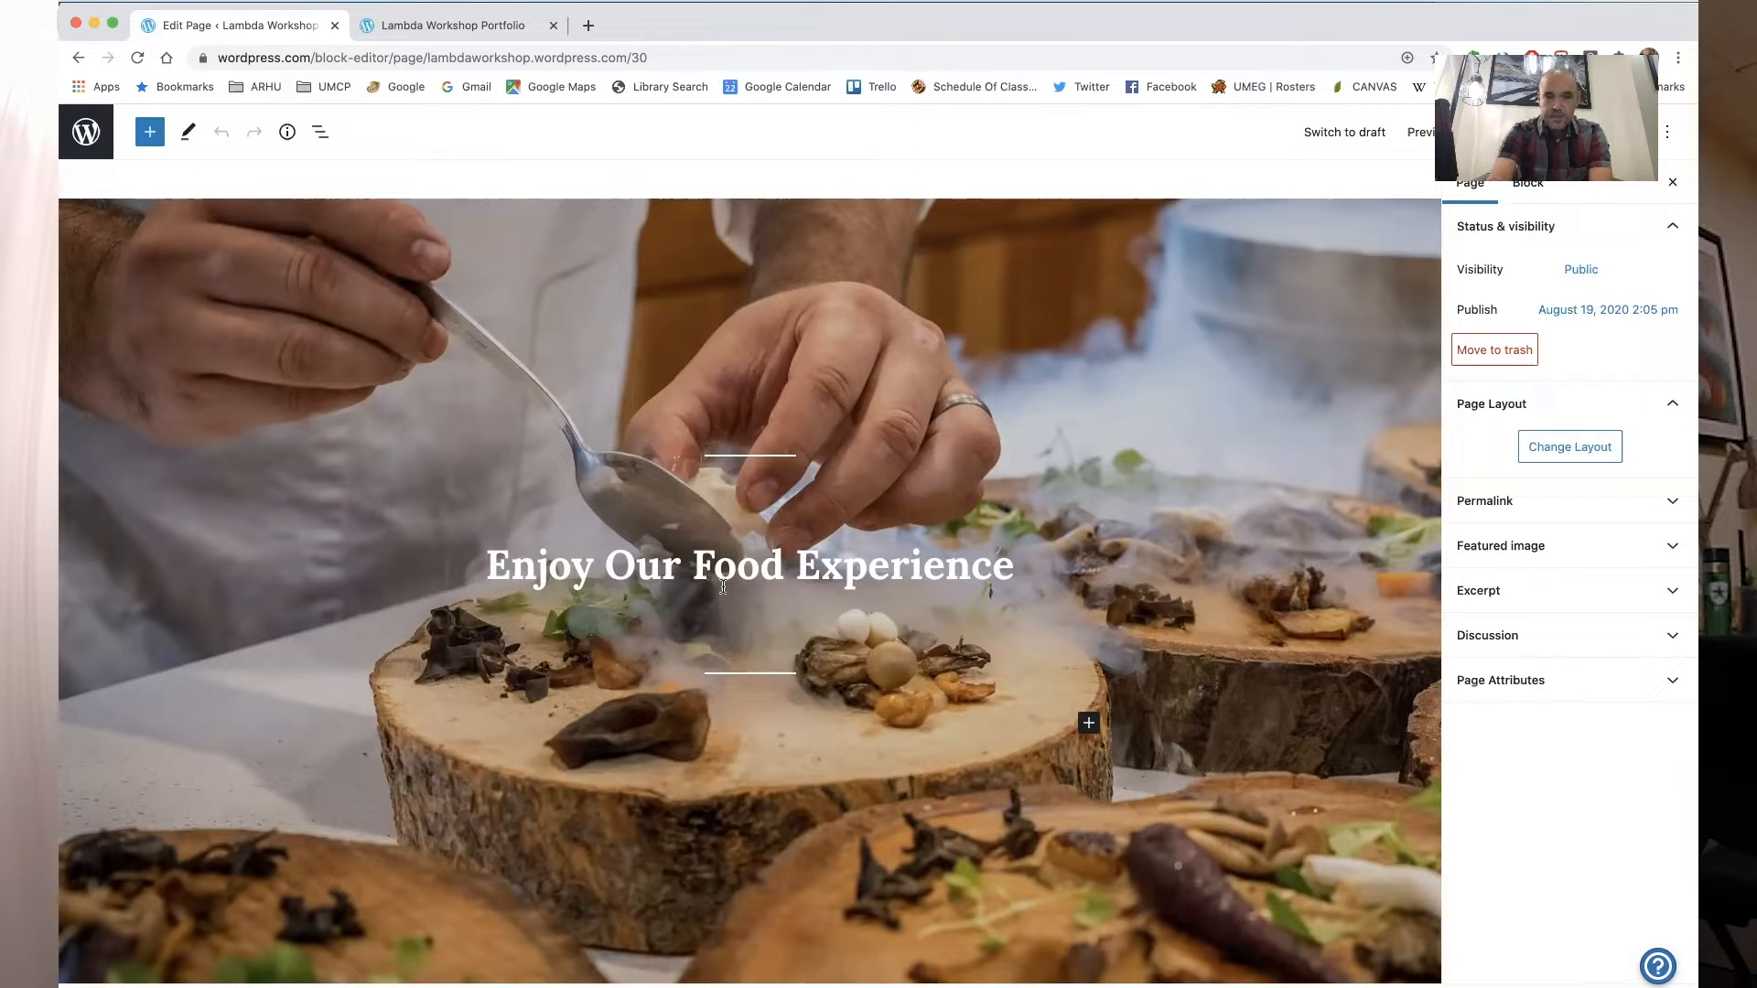
{"action": "scroll", "coordinate": [780, 576], "scroll_direction": "down", "scroll_amount": 3}
{"action": "scroll", "coordinate": [778, 574], "scroll_direction": "up", "scroll_amount": 3}
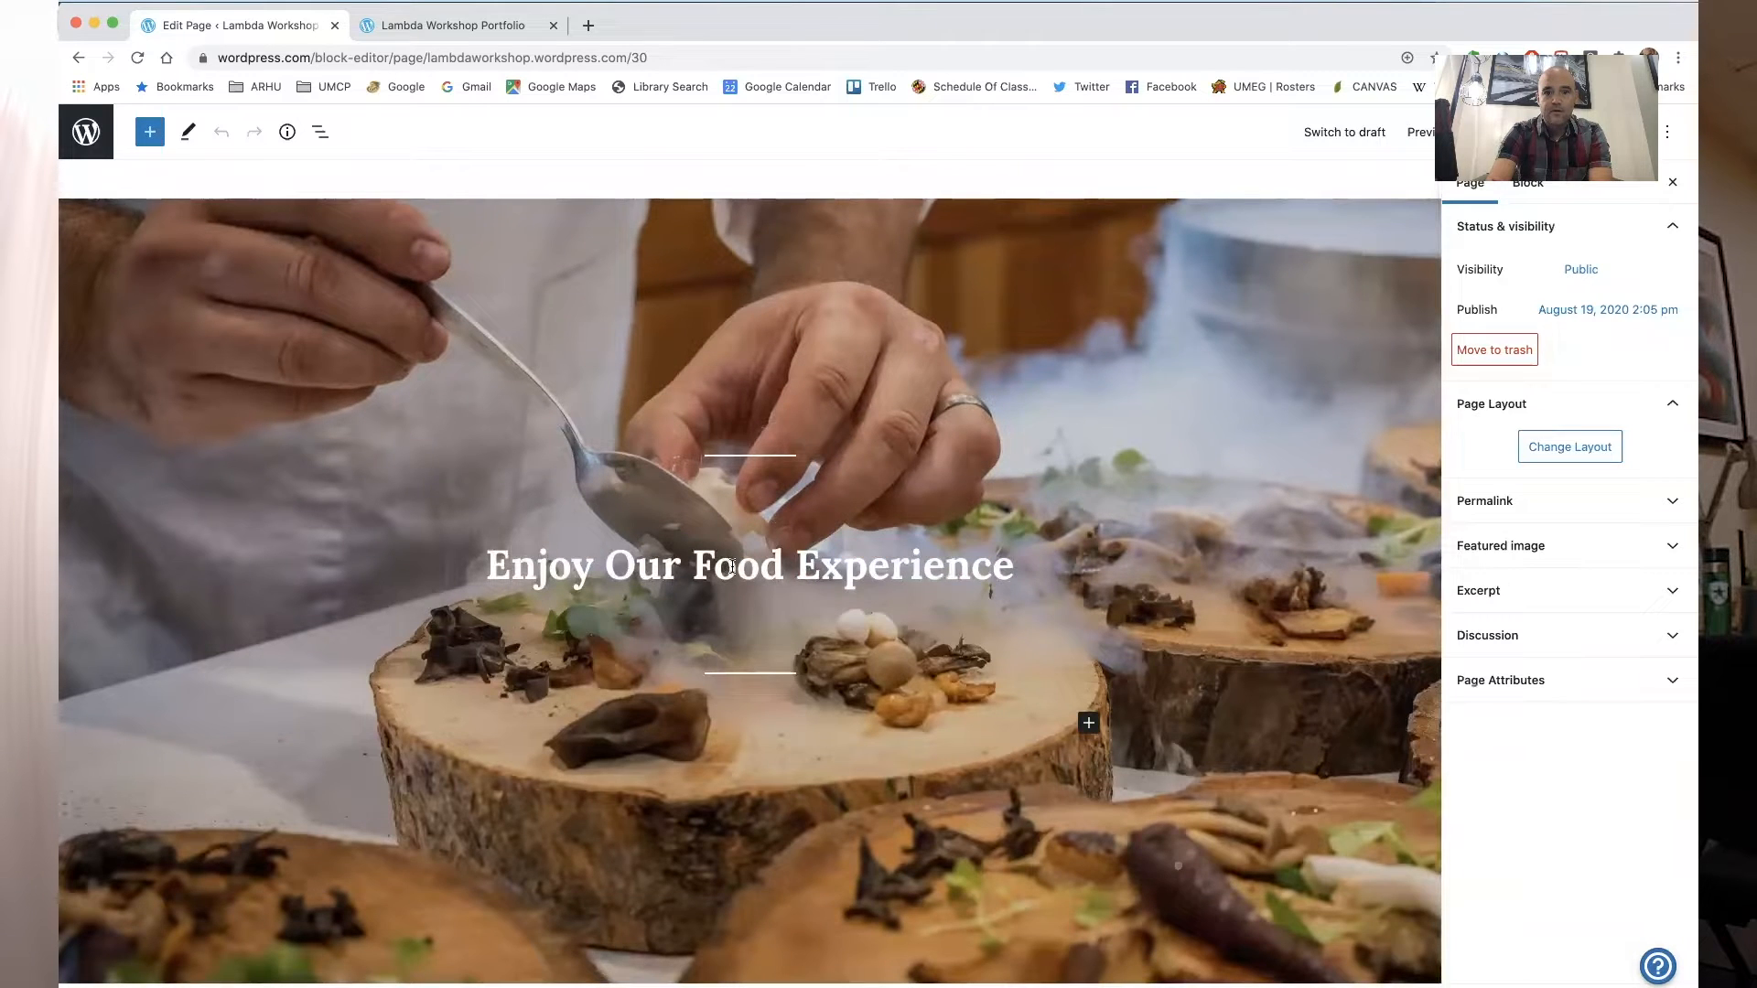
{"action": "left_click", "coordinate": [438, 22]}
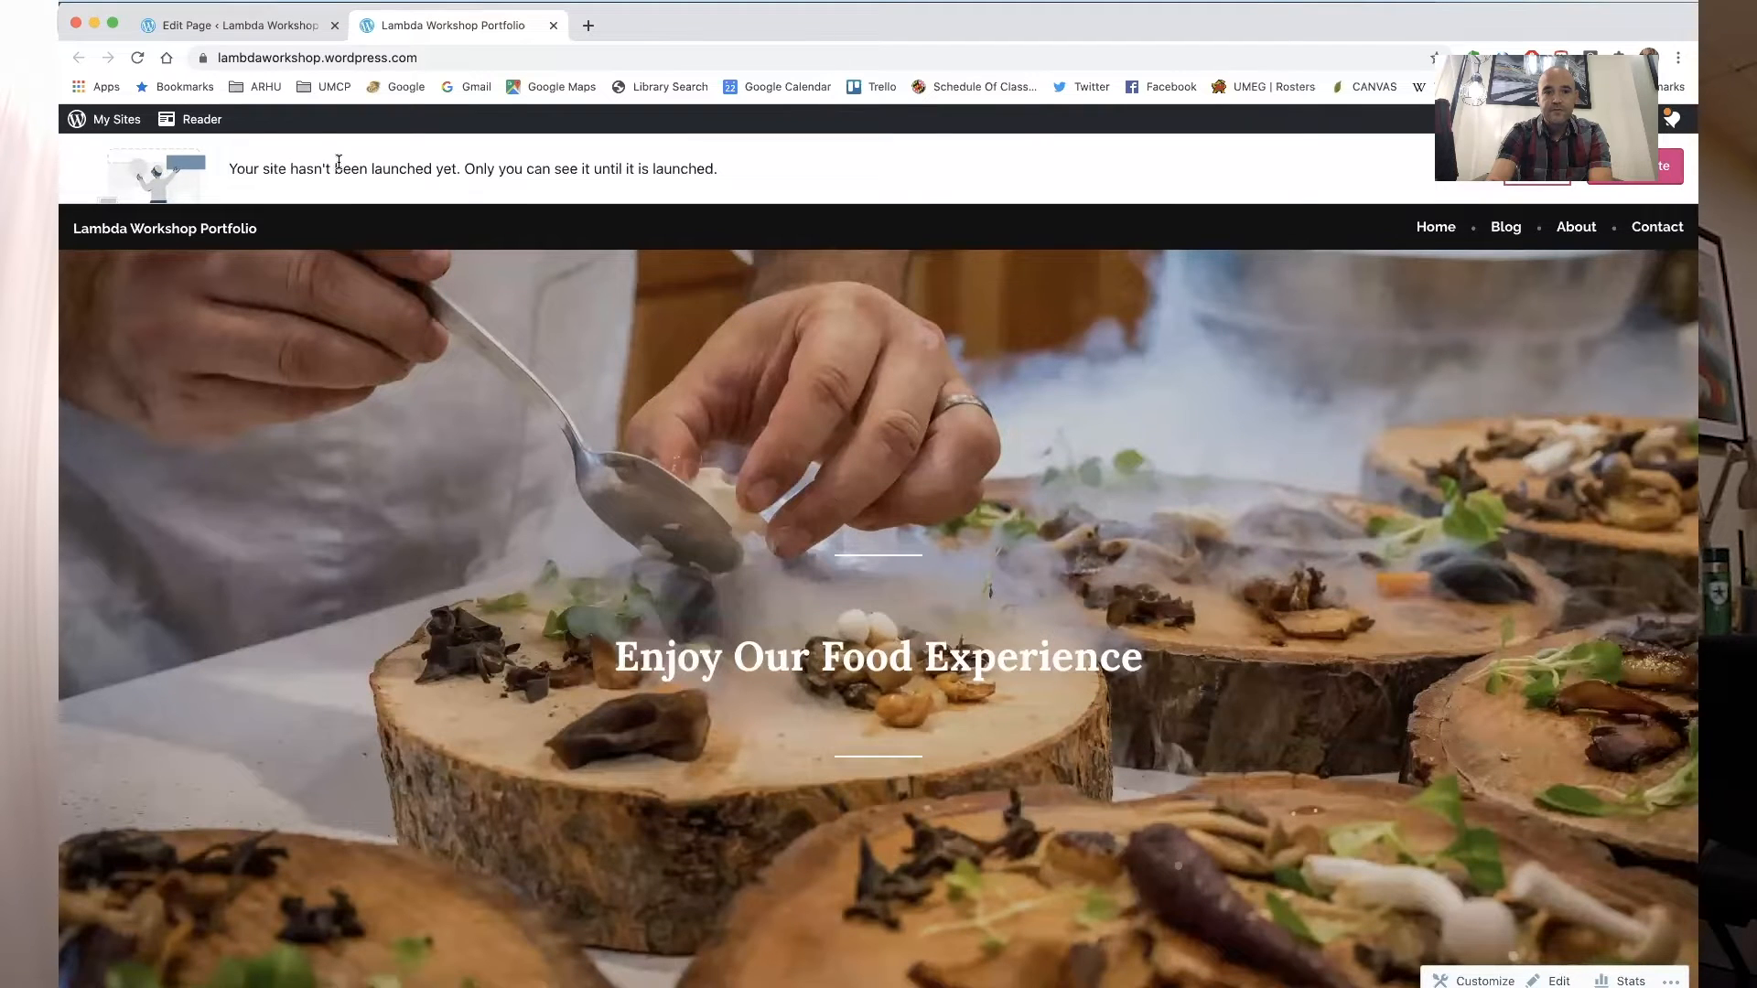
{"action": "left_click", "coordinate": [258, 27]}
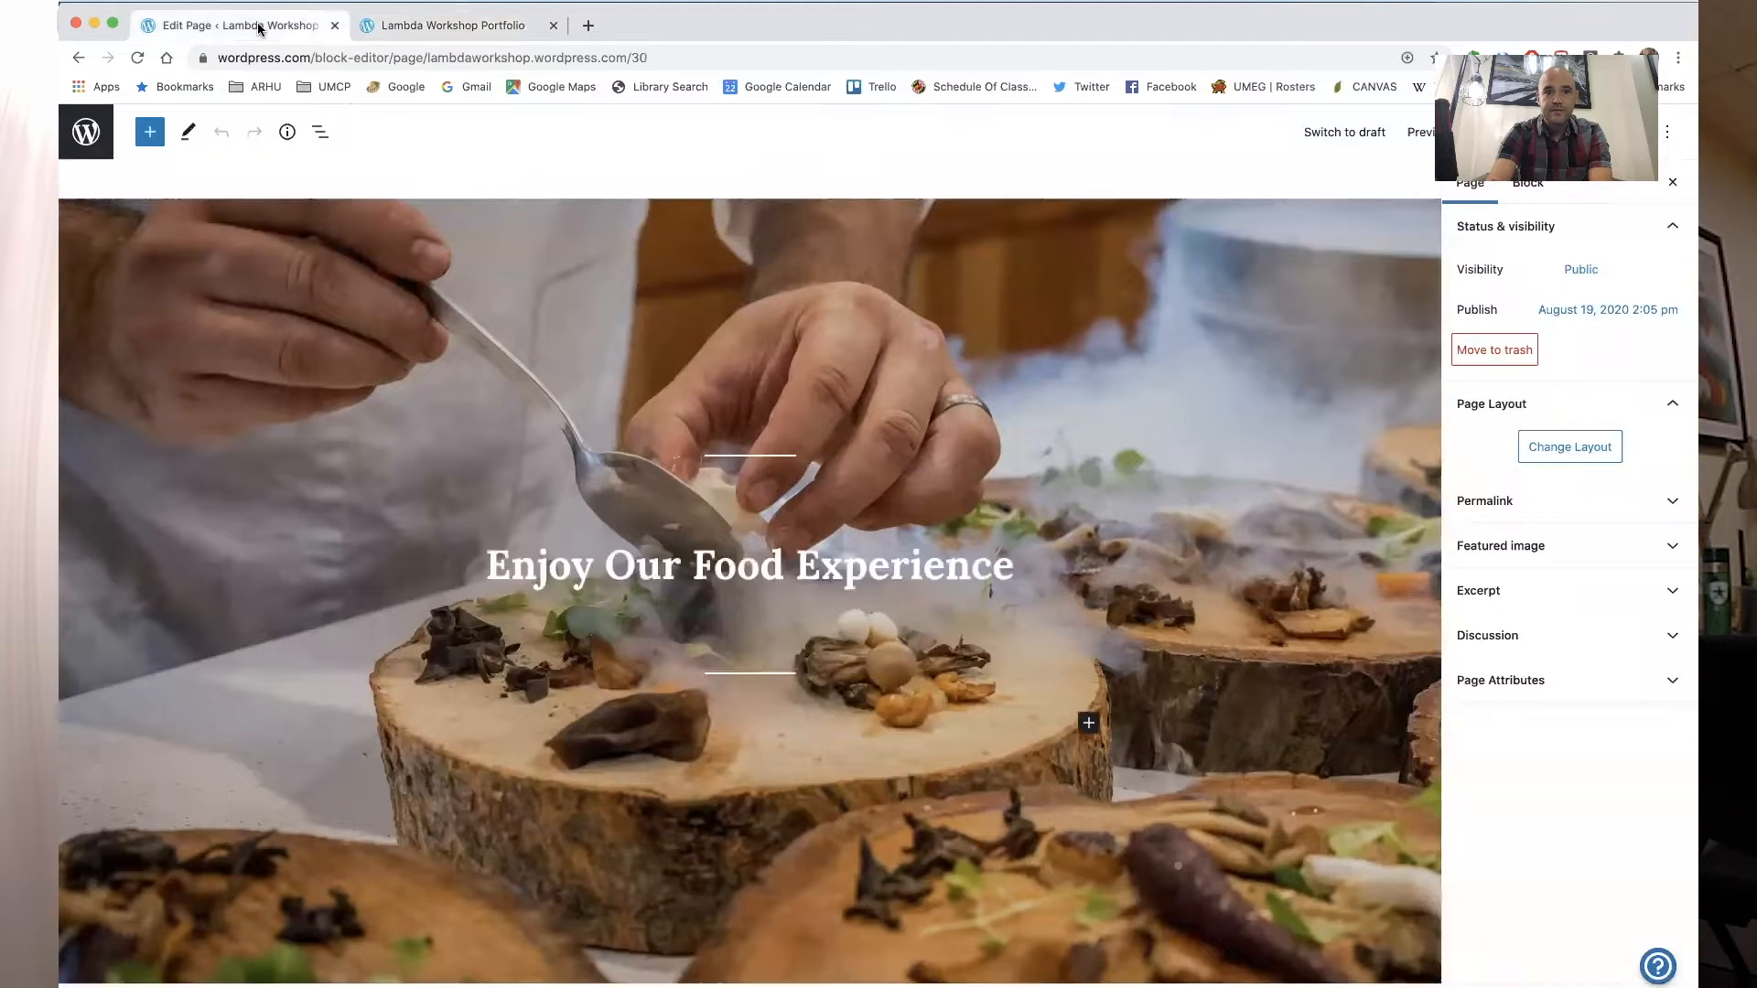
- Replace the cover heading text with the owner's first name followed by "'s DCC Portfolio"
{"action": "left_click", "coordinate": [720, 564]}
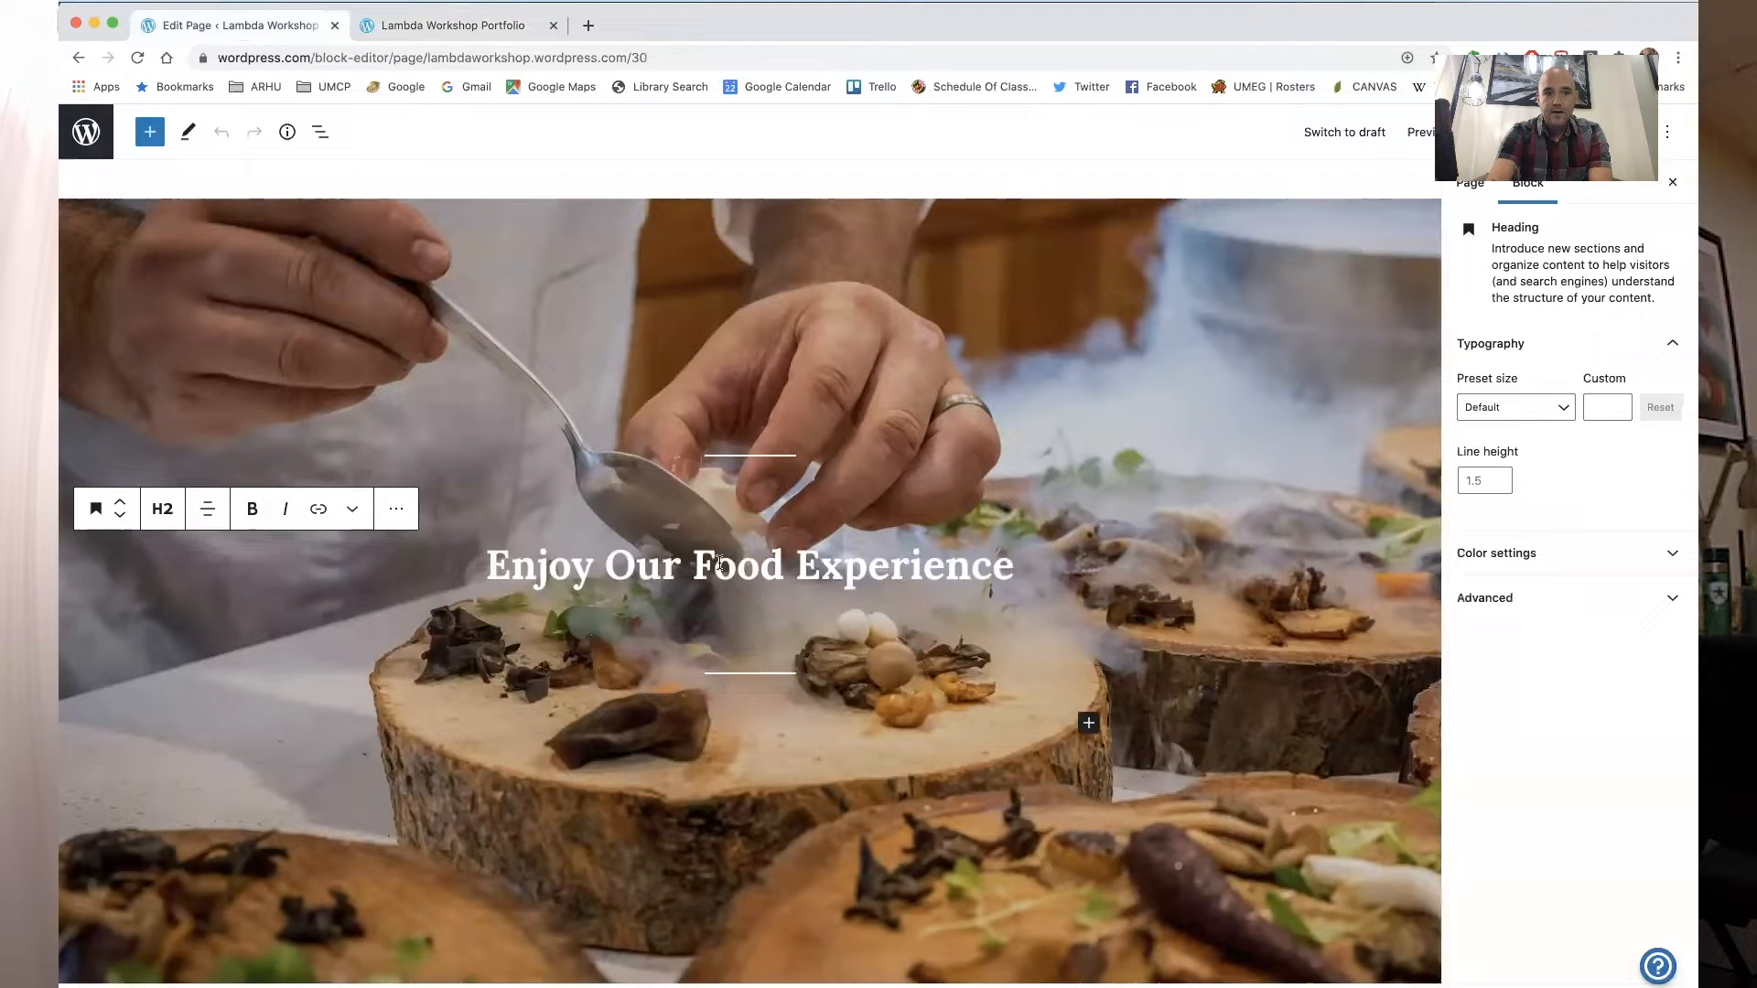
{"action": "triple_click", "coordinate": [535, 577]}
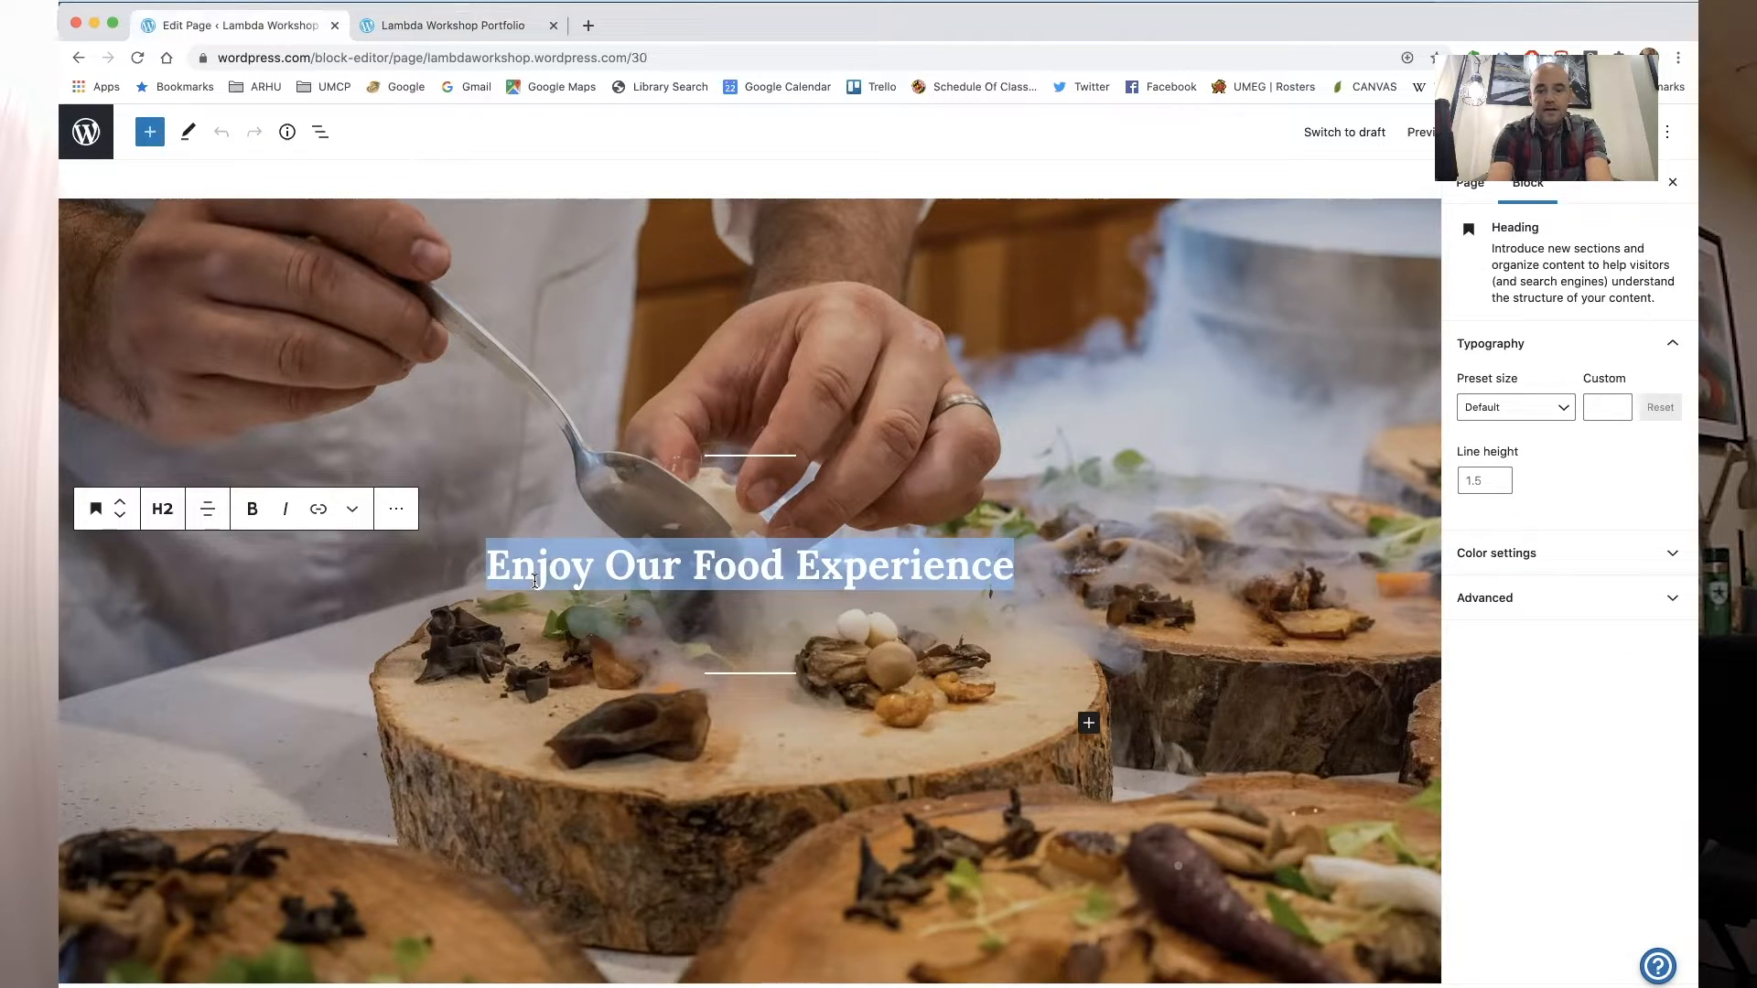
{"action": "type", "text": "Jason'"}
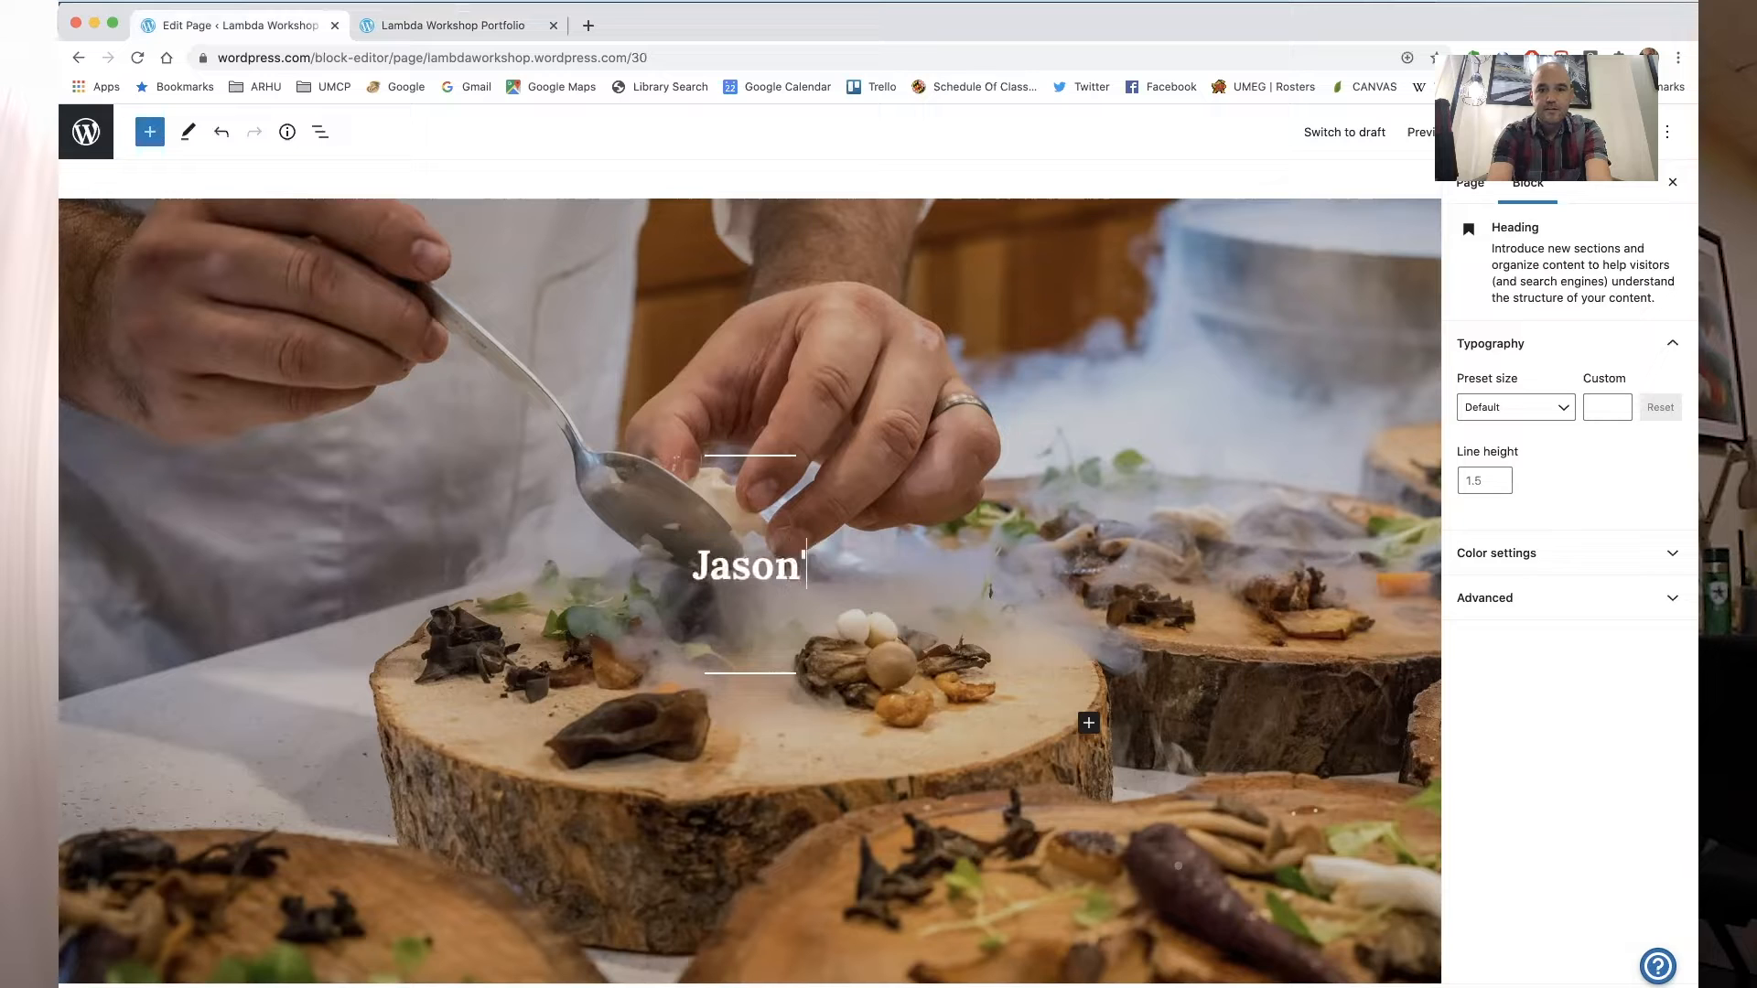
{"action": "type", "text": "s DCC Po"}
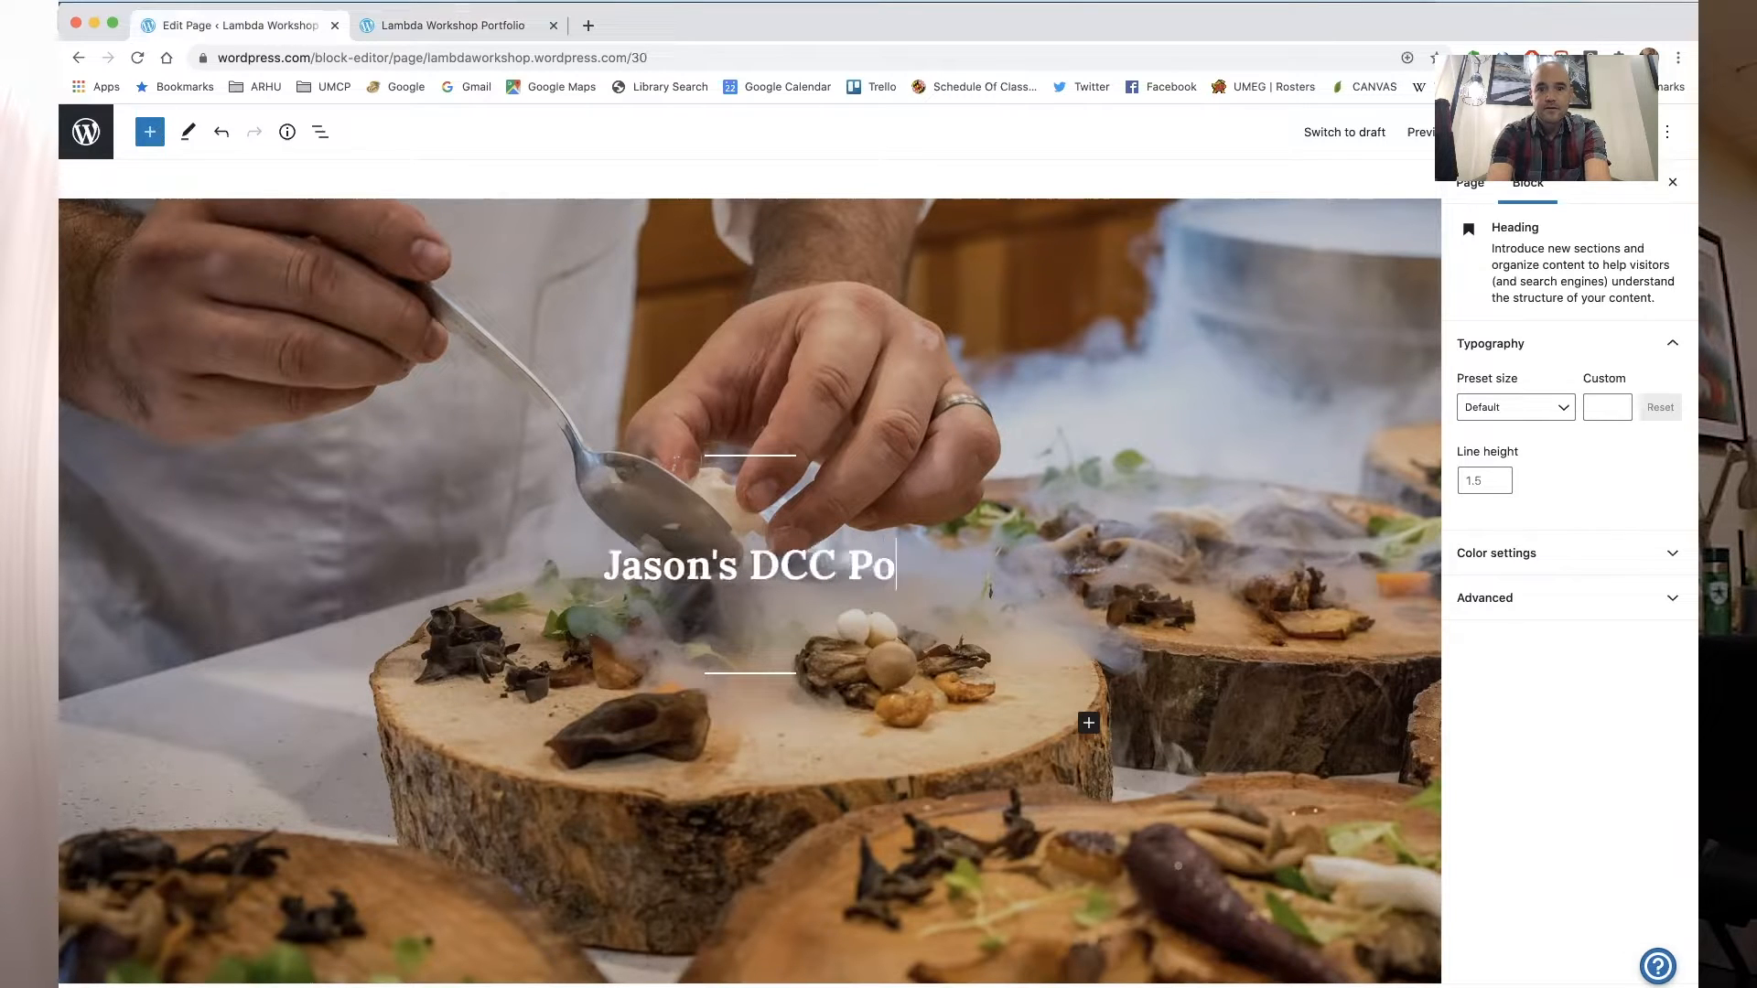
{"action": "type", "text": "rtfolio"}
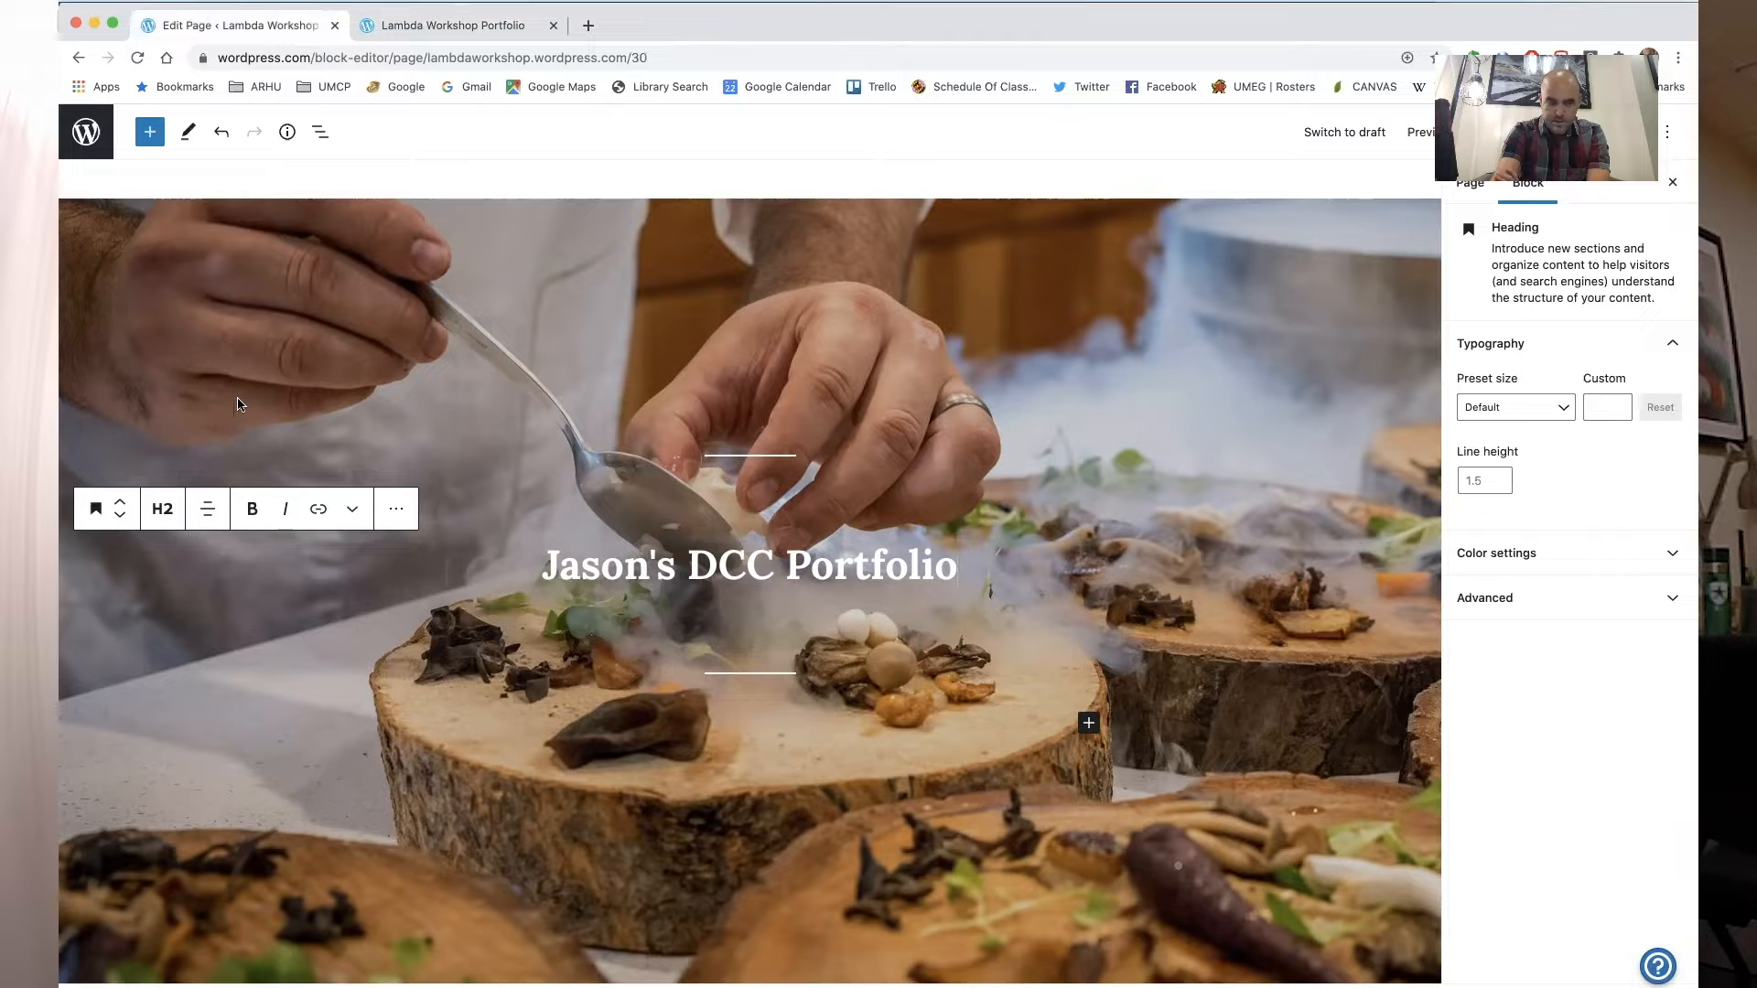
- Select the cover block and open the media library to replace its background image
{"action": "left_click", "coordinate": [253, 350]}
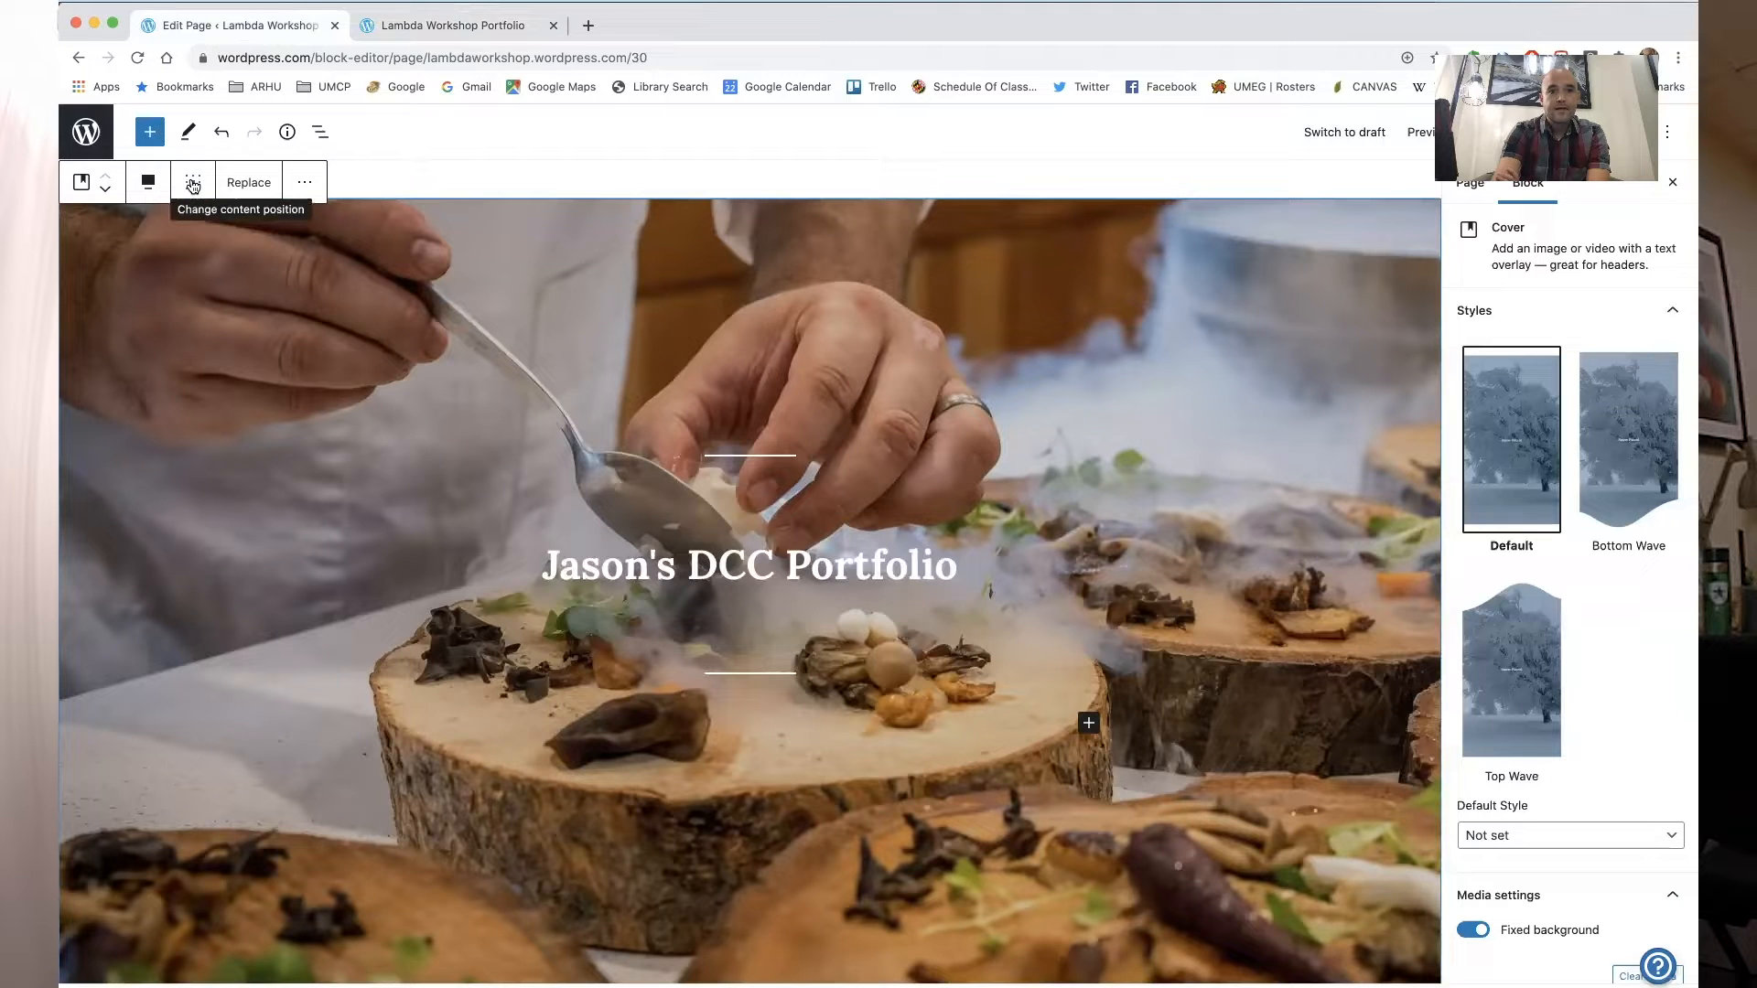
{"action": "left_click", "coordinate": [260, 191]}
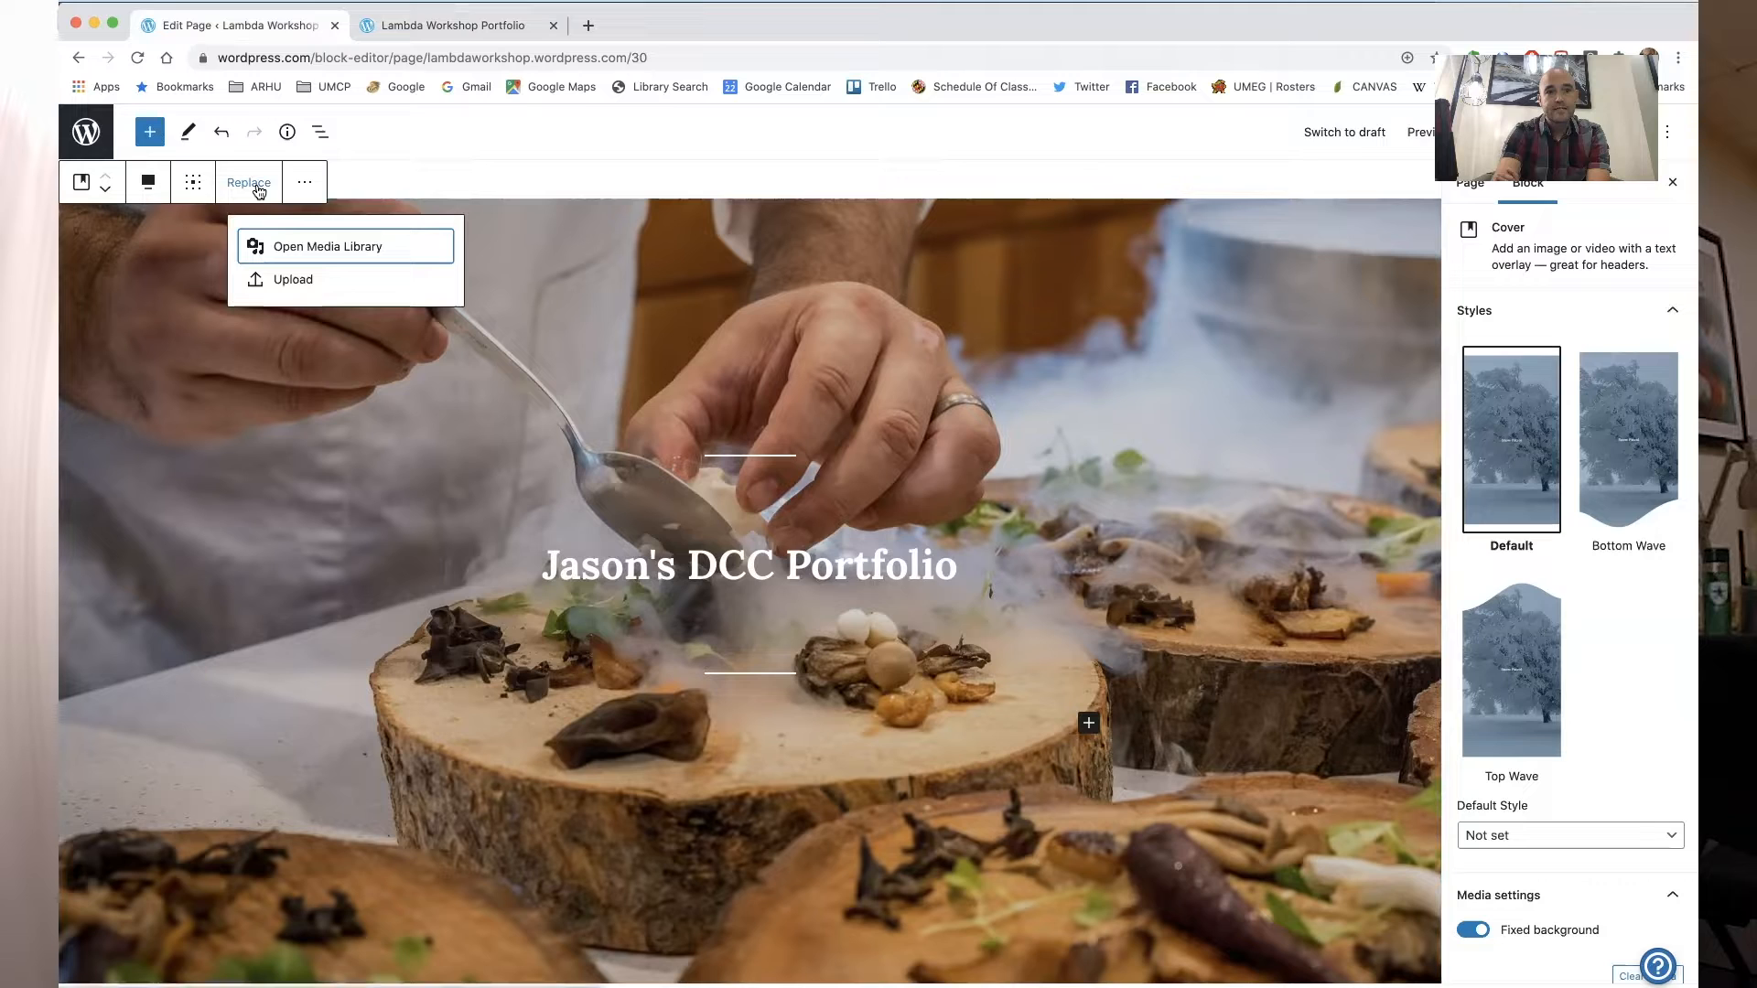
{"action": "left_click", "coordinate": [290, 245]}
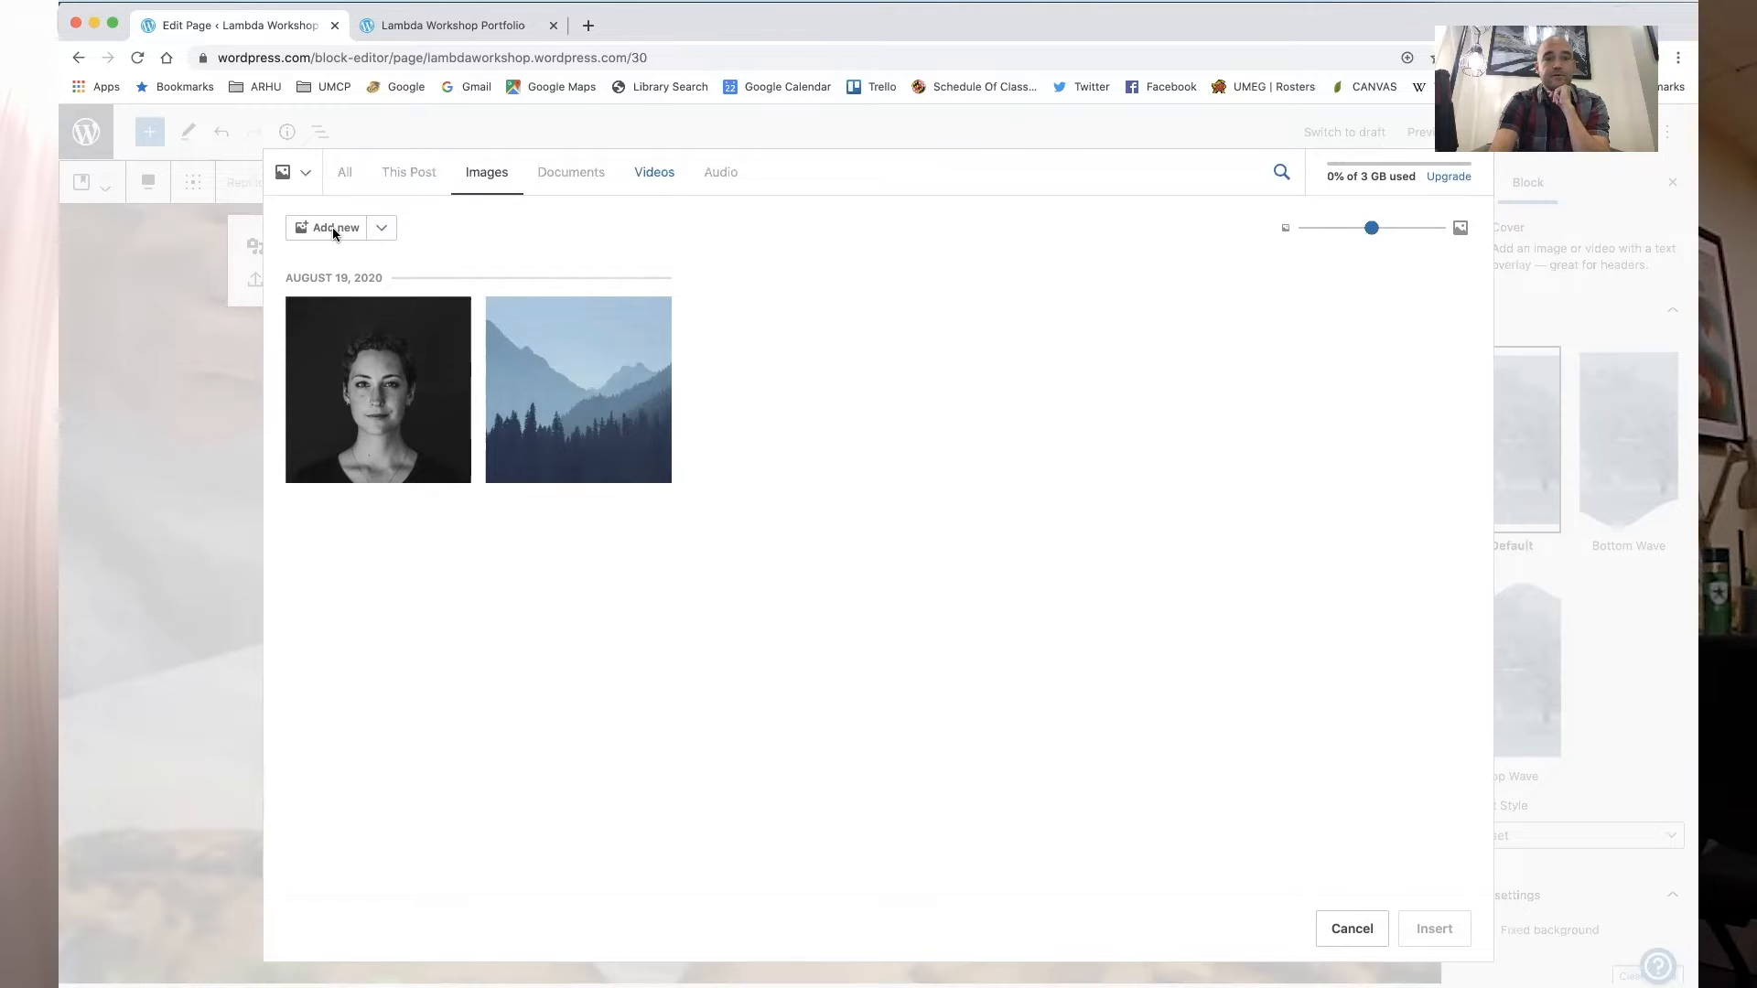
- In a new browser tab, search for advanced google image search and open Google Advanced Image Search
{"action": "left_click_drag", "start_coordinate": [1287, 34], "coordinate": [1298, 120]}
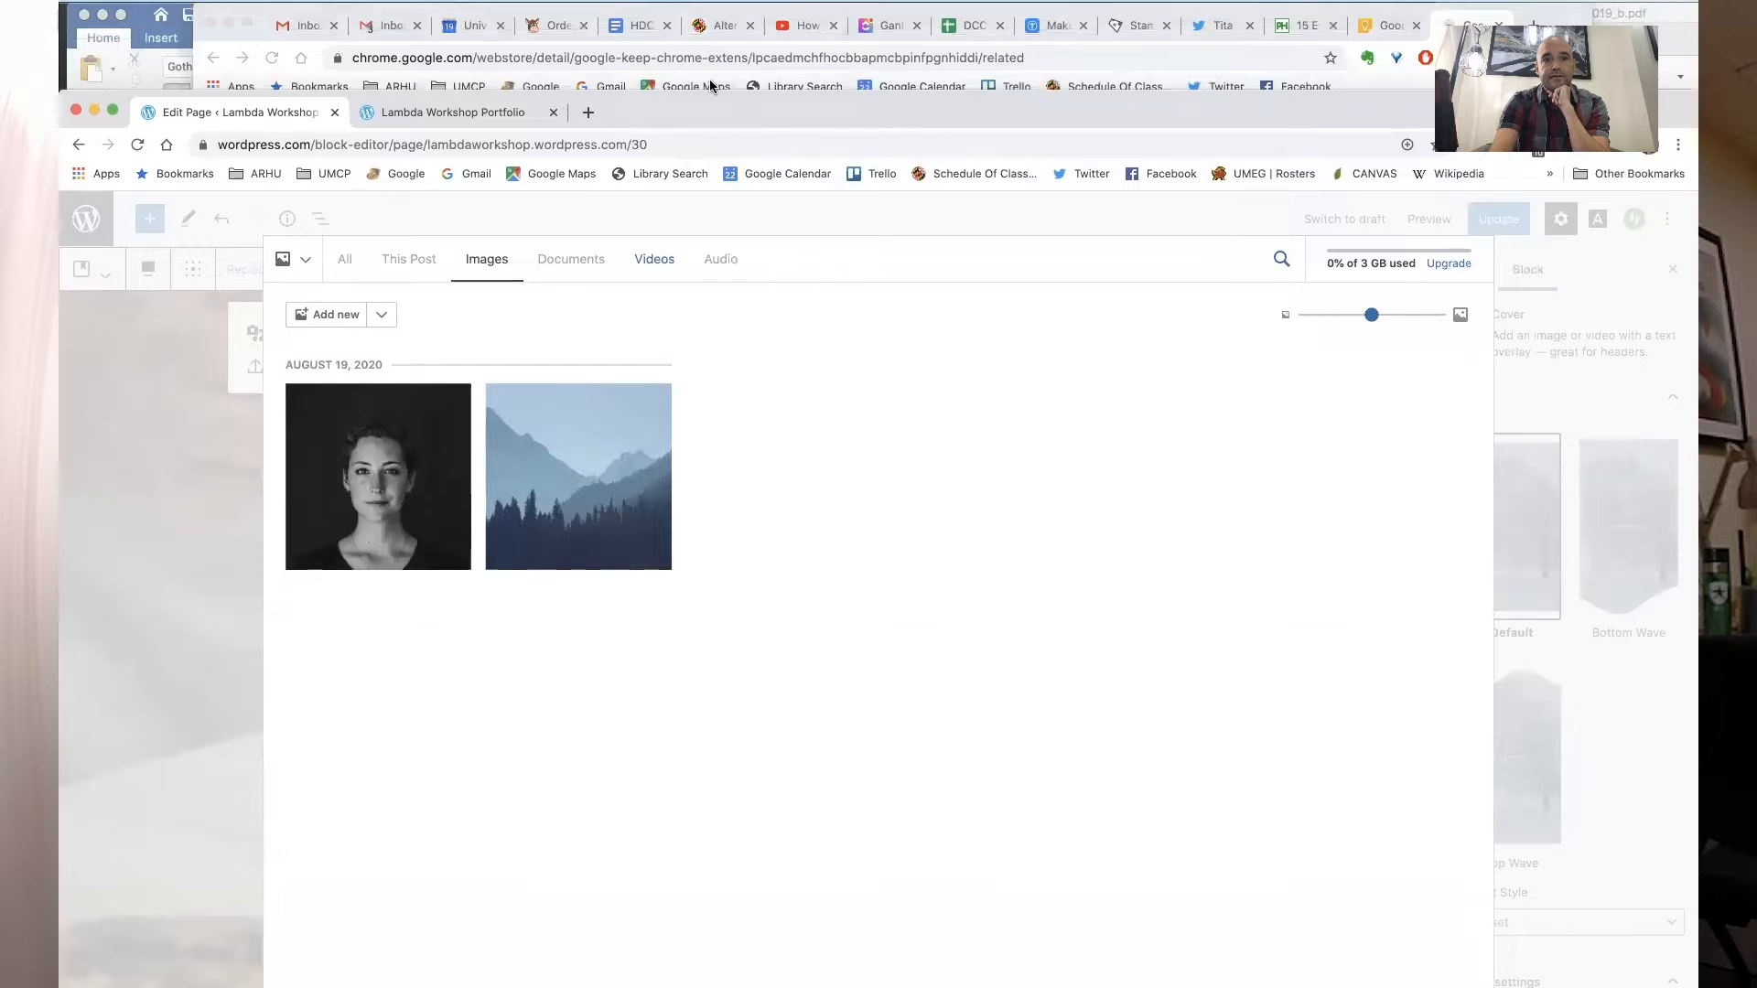
{"action": "left_click", "coordinate": [586, 112]}
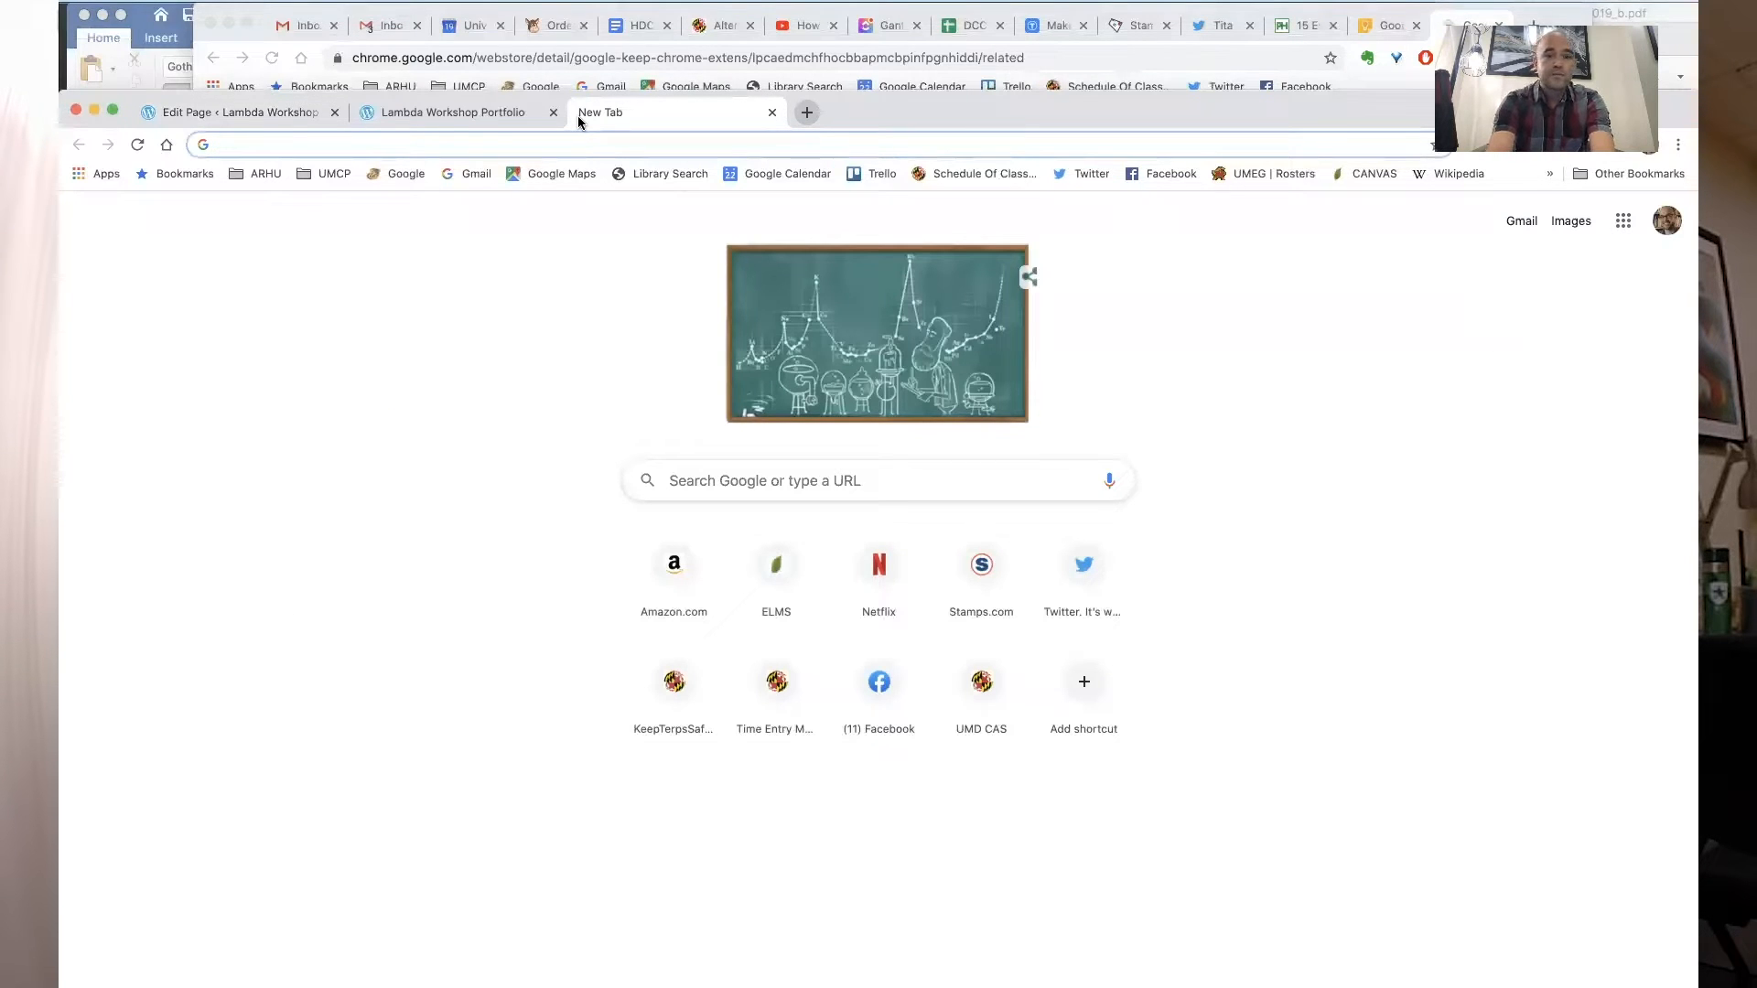
{"action": "type", "text": "advanc"}
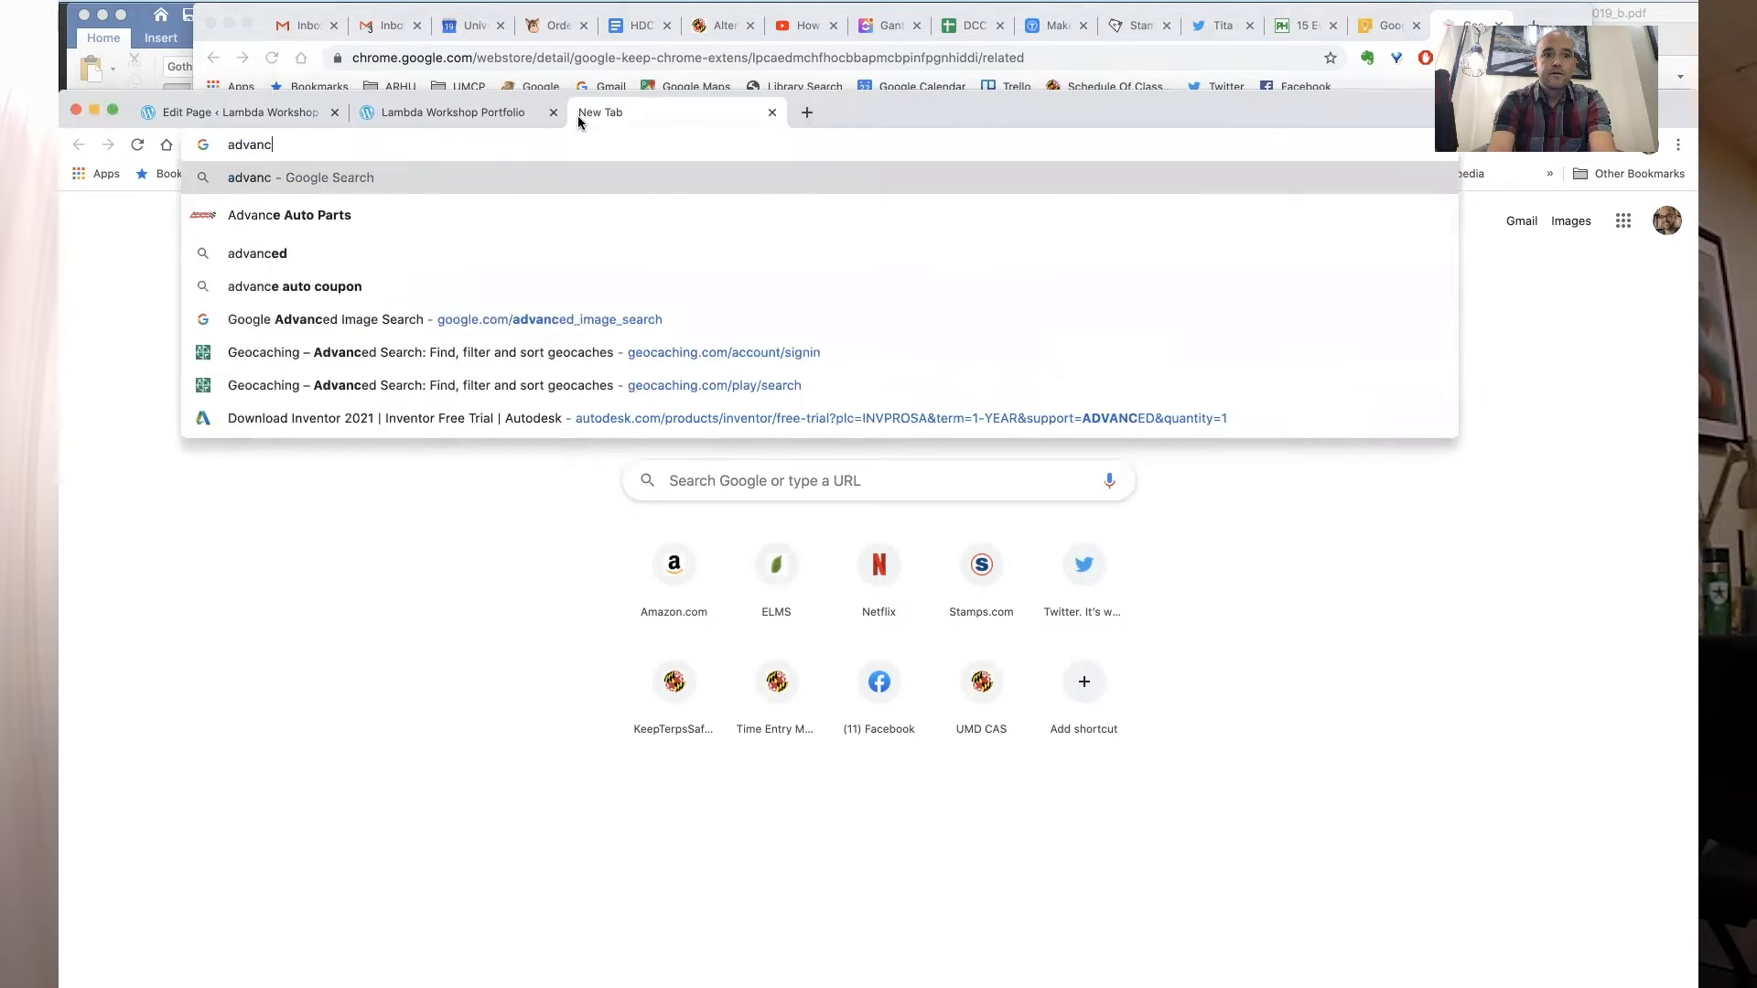
{"action": "type", "text": "ed google image"}
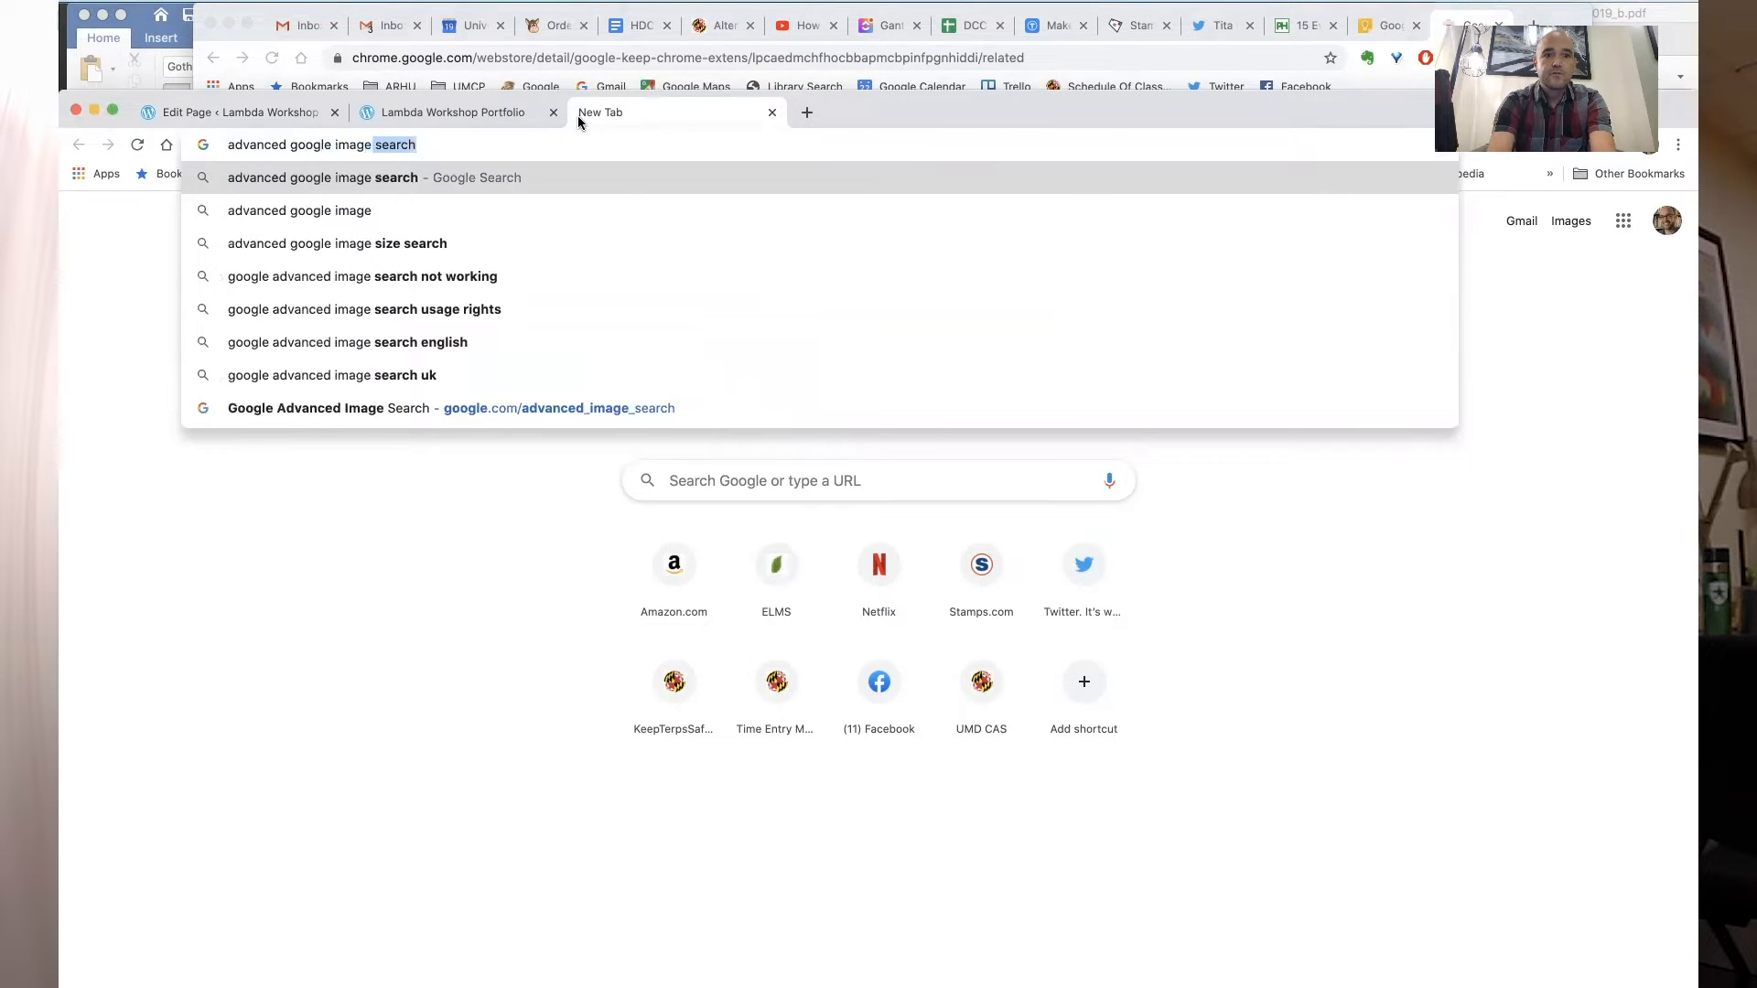
{"action": "key", "text": "Return"}
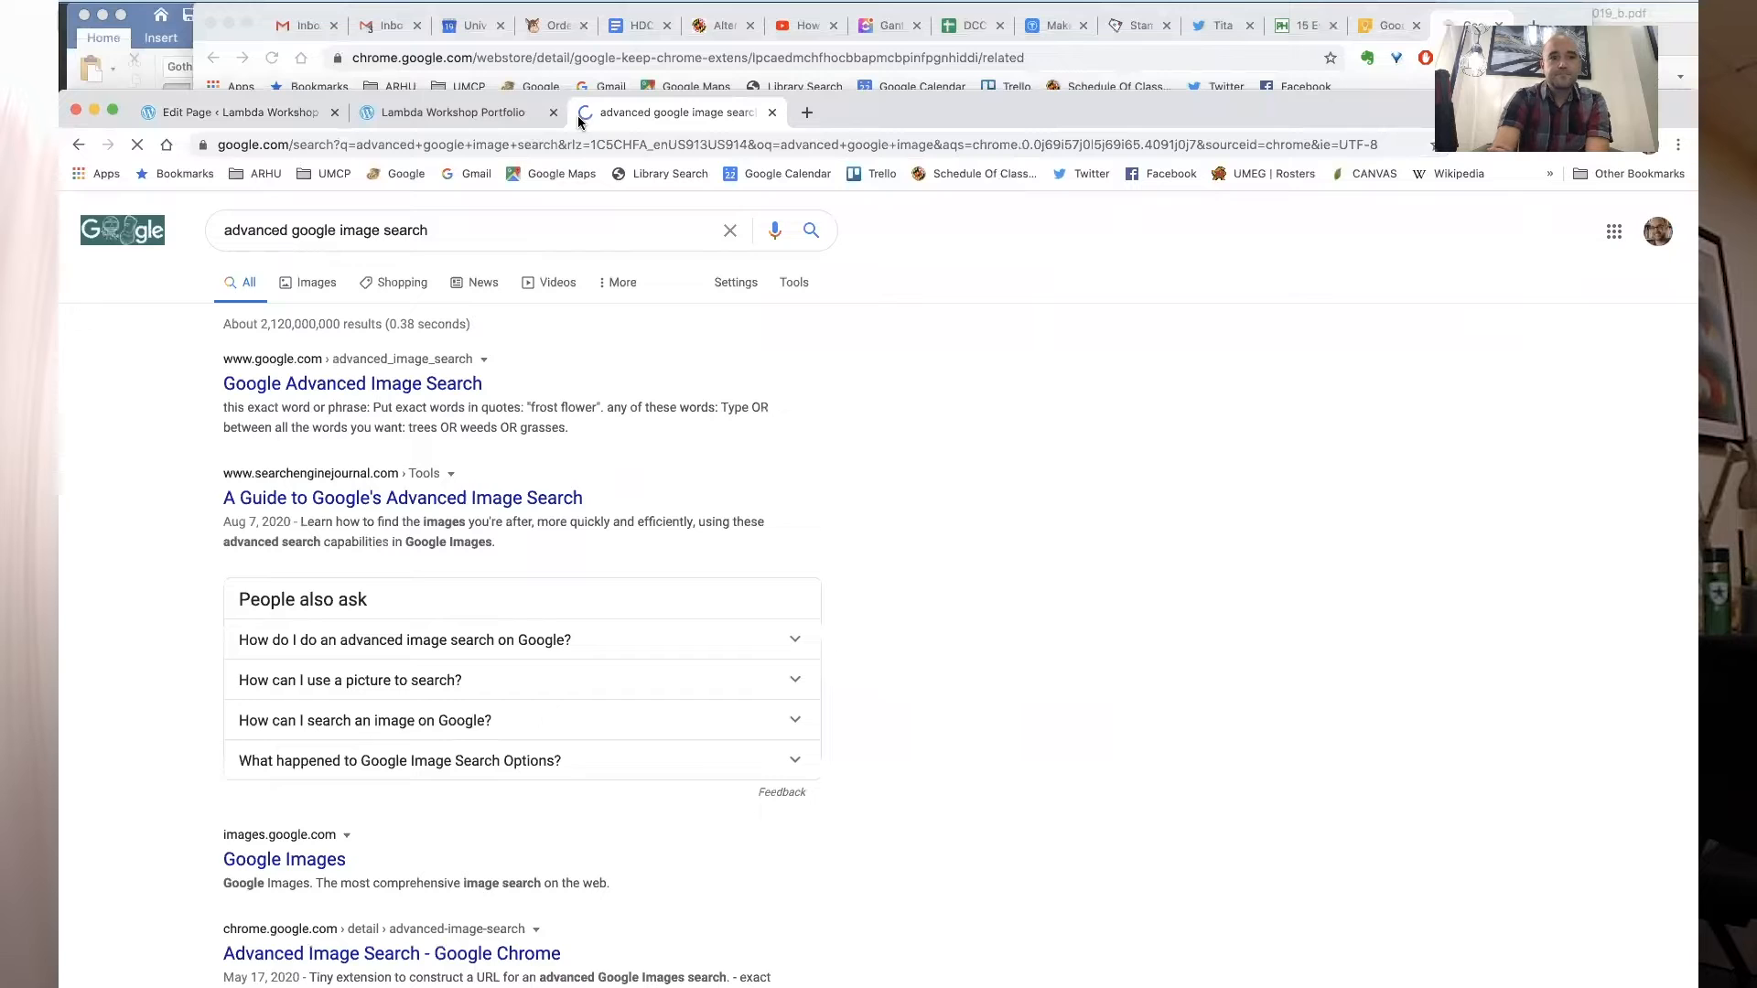
{"action": "left_click", "coordinate": [394, 389]}
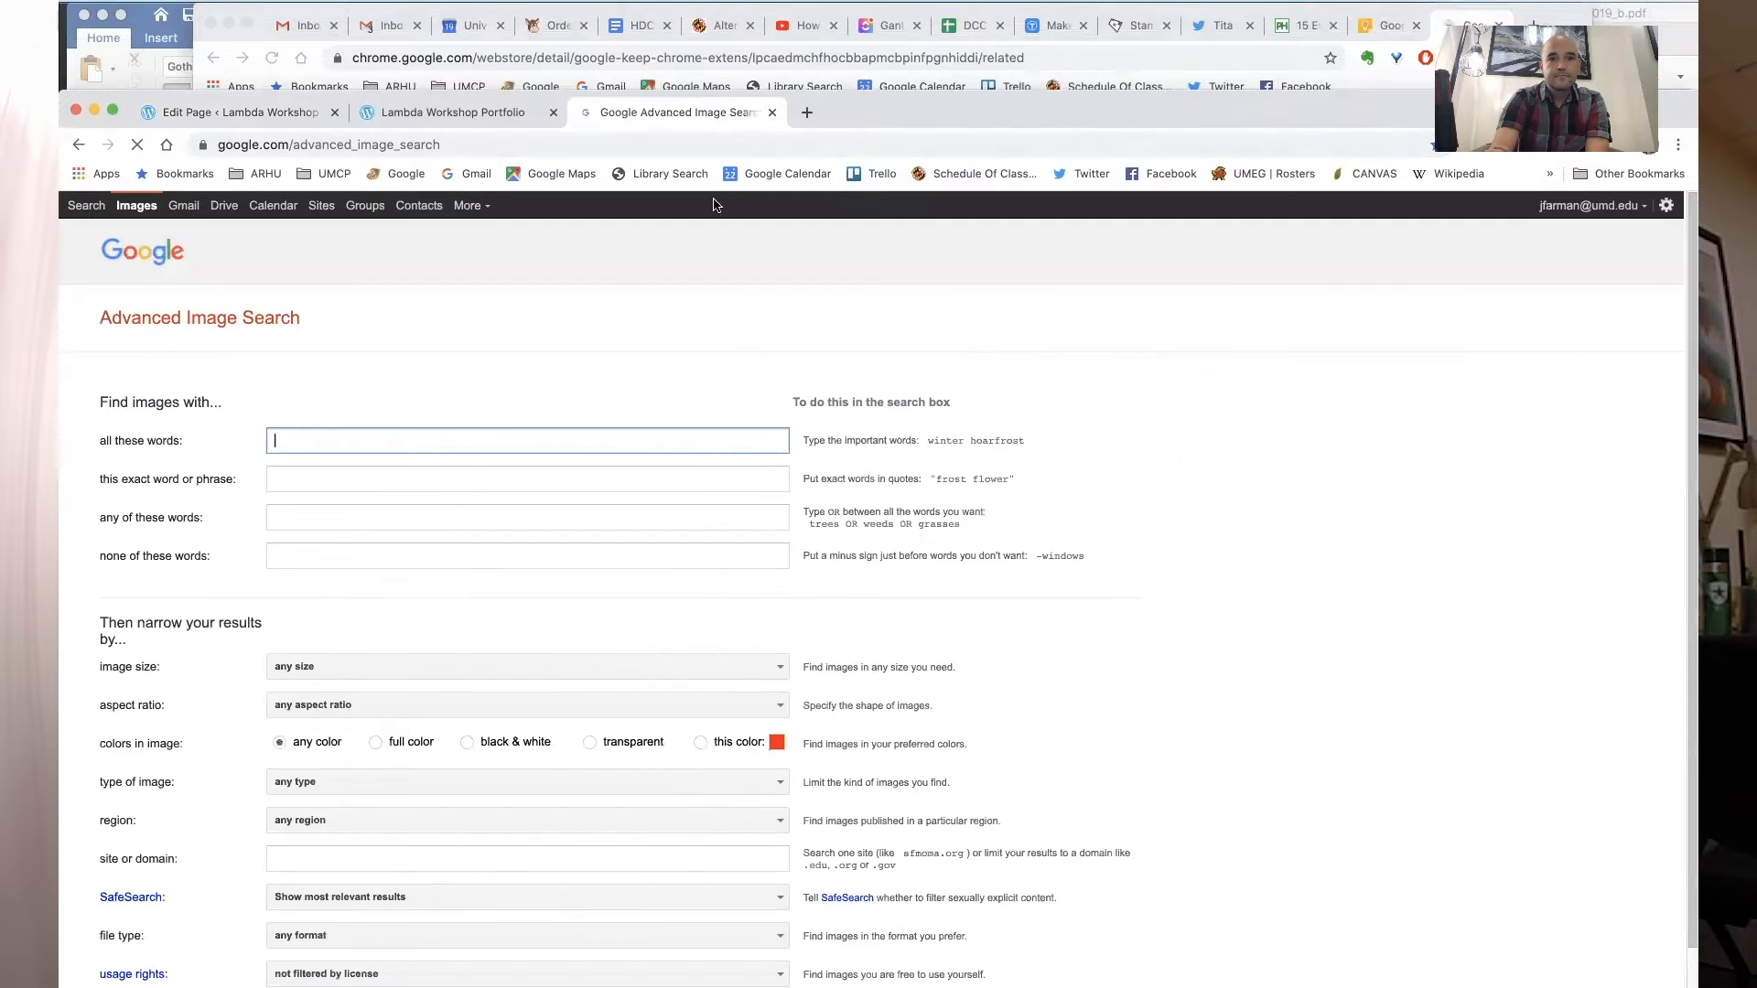
- Enter university of maryland as the search words and limit image size to larger than 2 MP
{"action": "left_click_drag", "start_coordinate": [884, 96], "coordinate": [889, 72]}
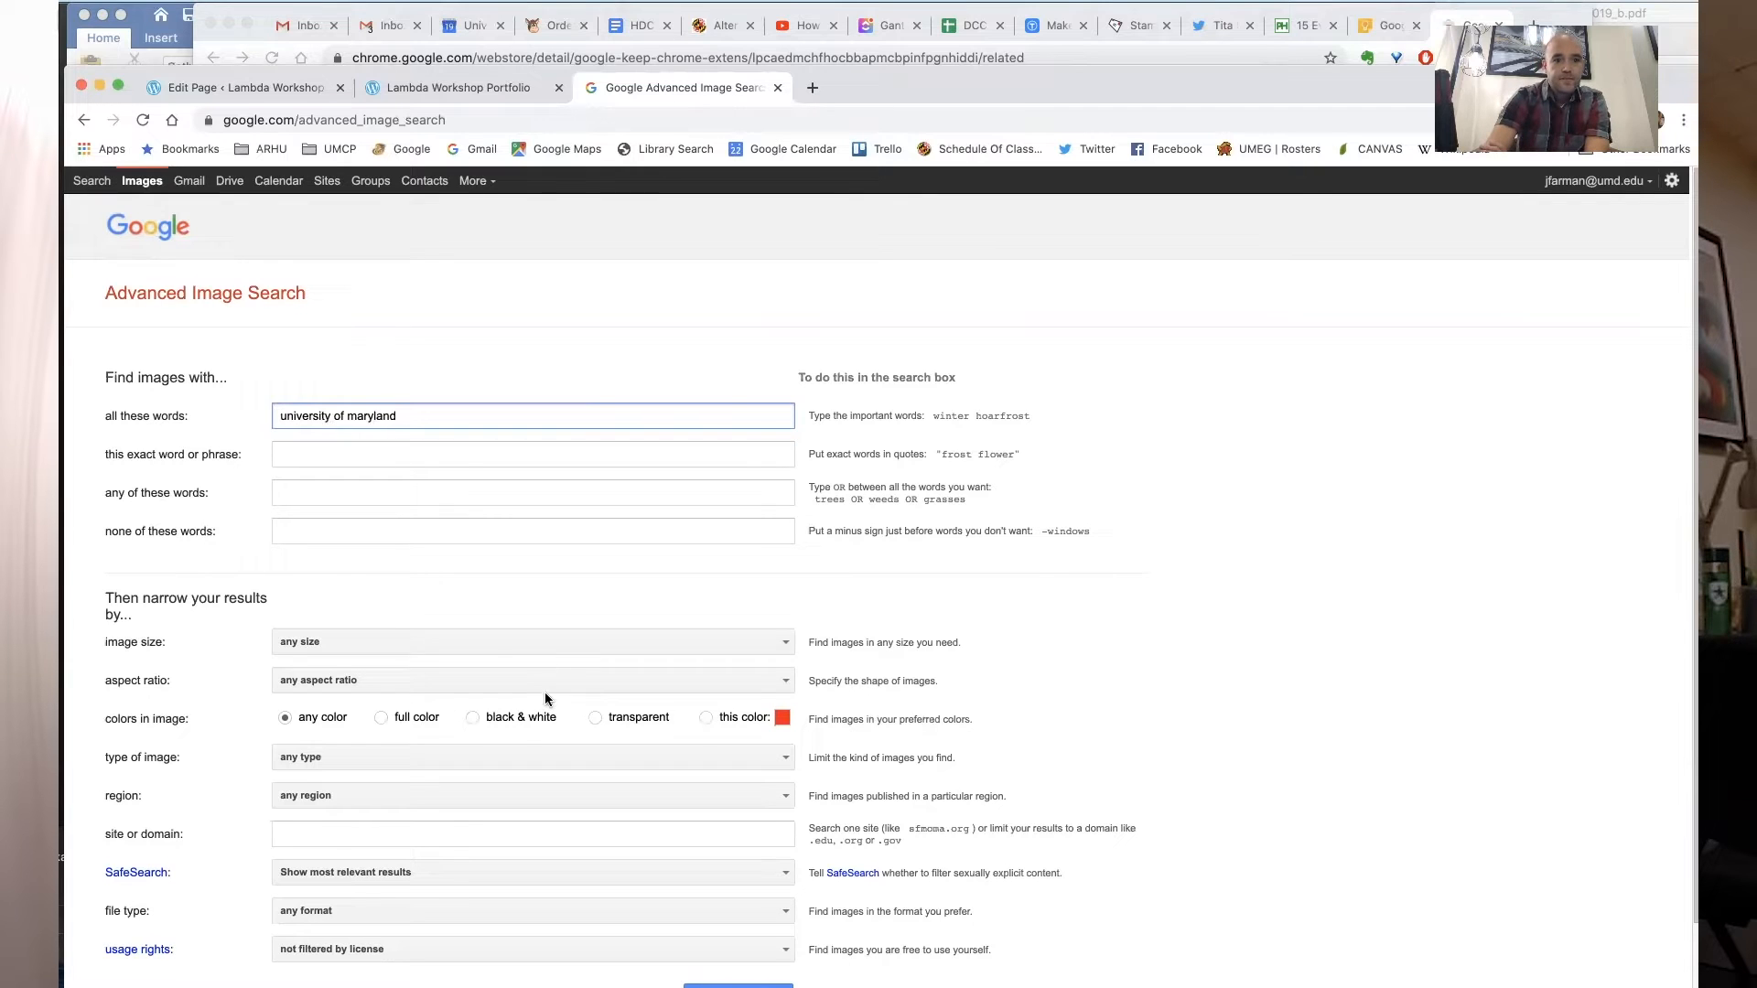
{"action": "left_click", "coordinate": [563, 641]}
{"action": "scroll", "coordinate": [556, 746], "scroll_direction": "down", "scroll_amount": 5}
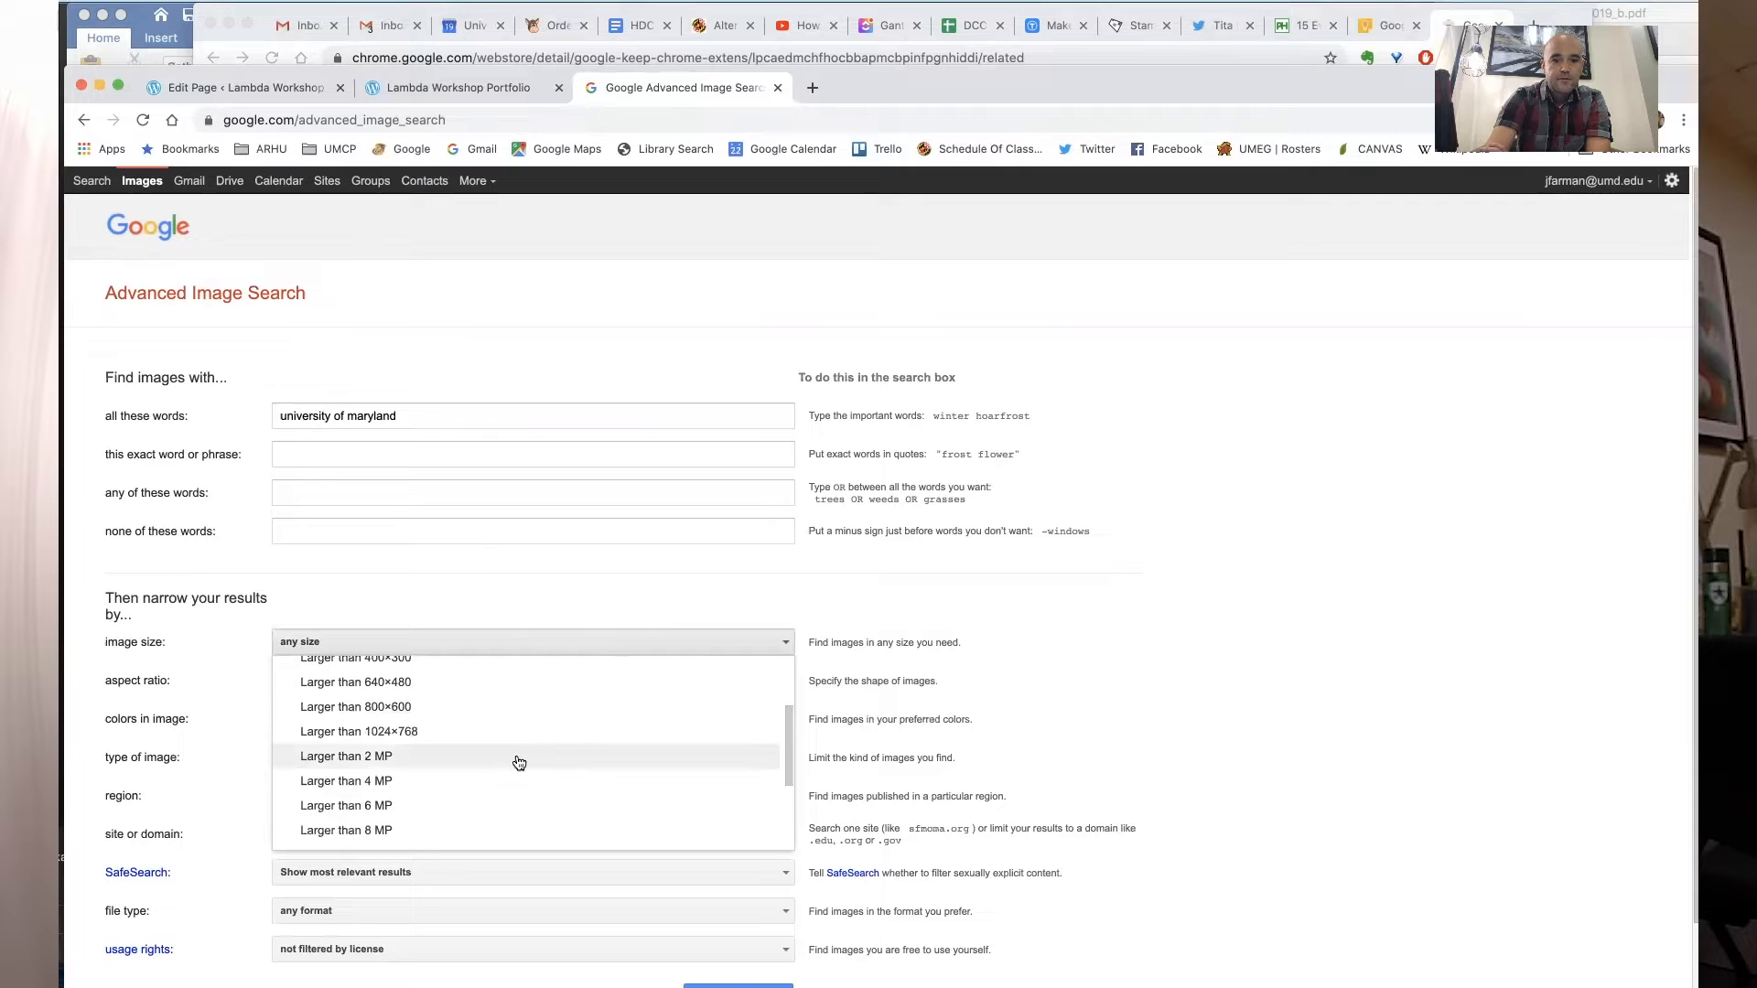
{"action": "left_click", "coordinate": [519, 761]}
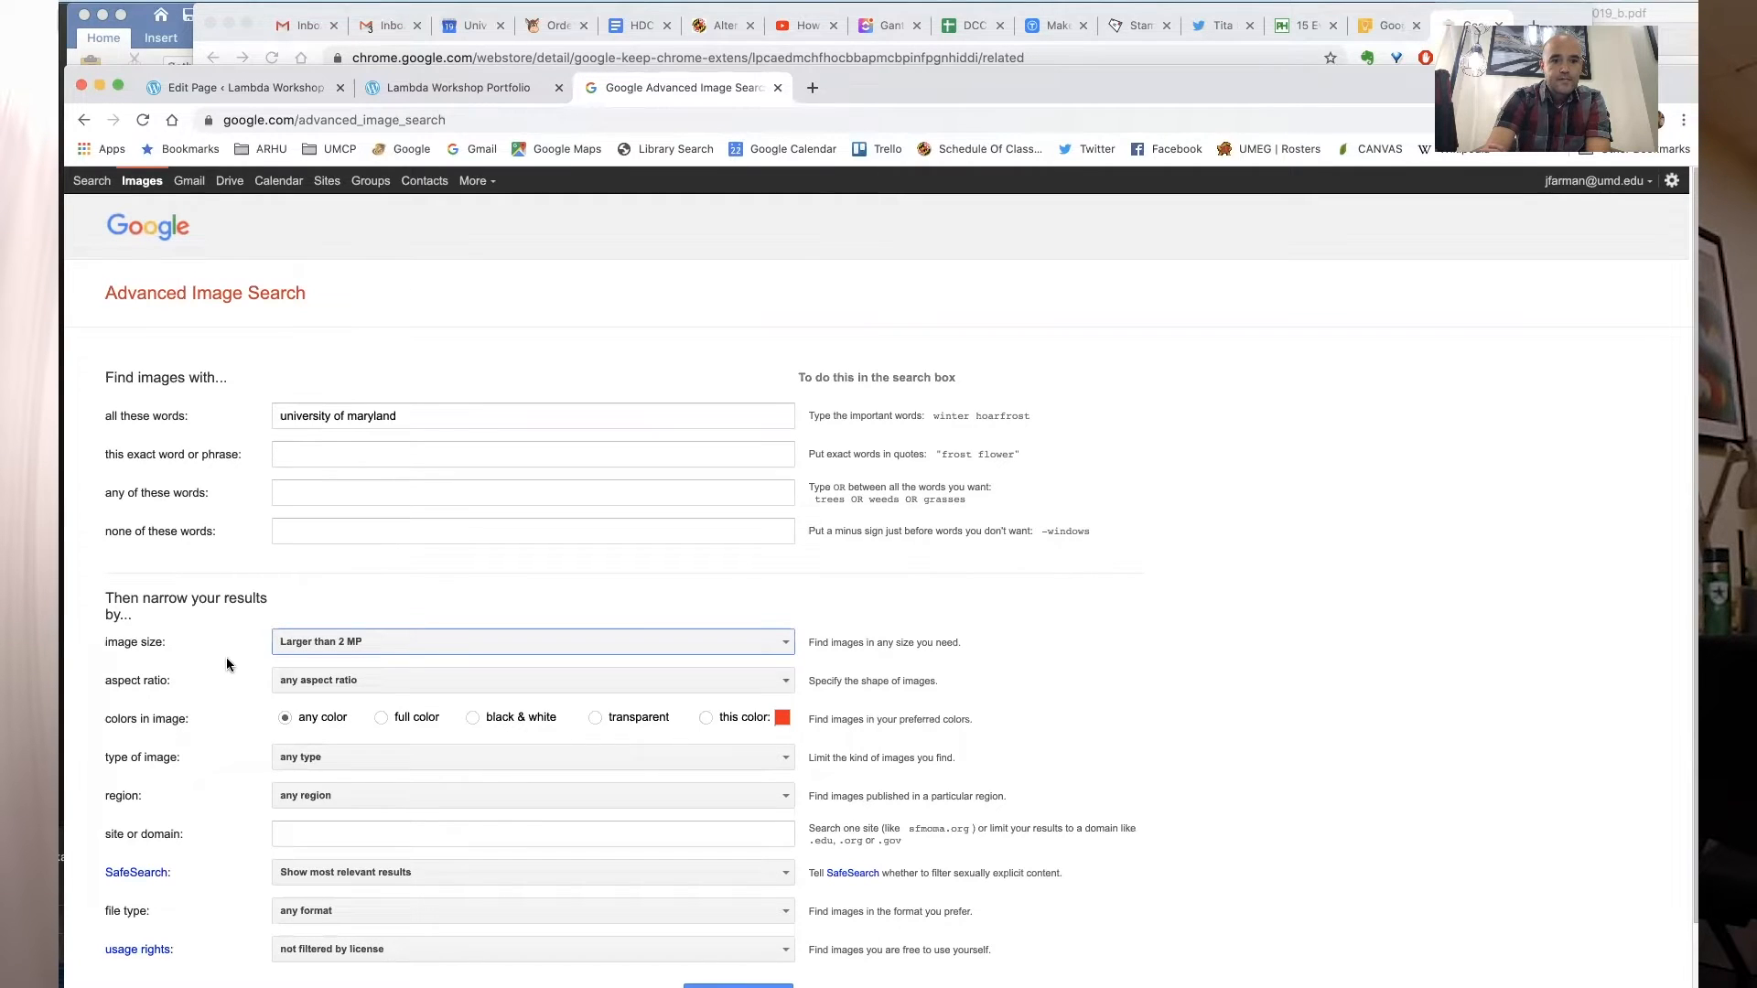
- Check the usage rights options and run the advanced image search
{"action": "scroll", "coordinate": [240, 685], "scroll_direction": "down", "scroll_amount": 2}
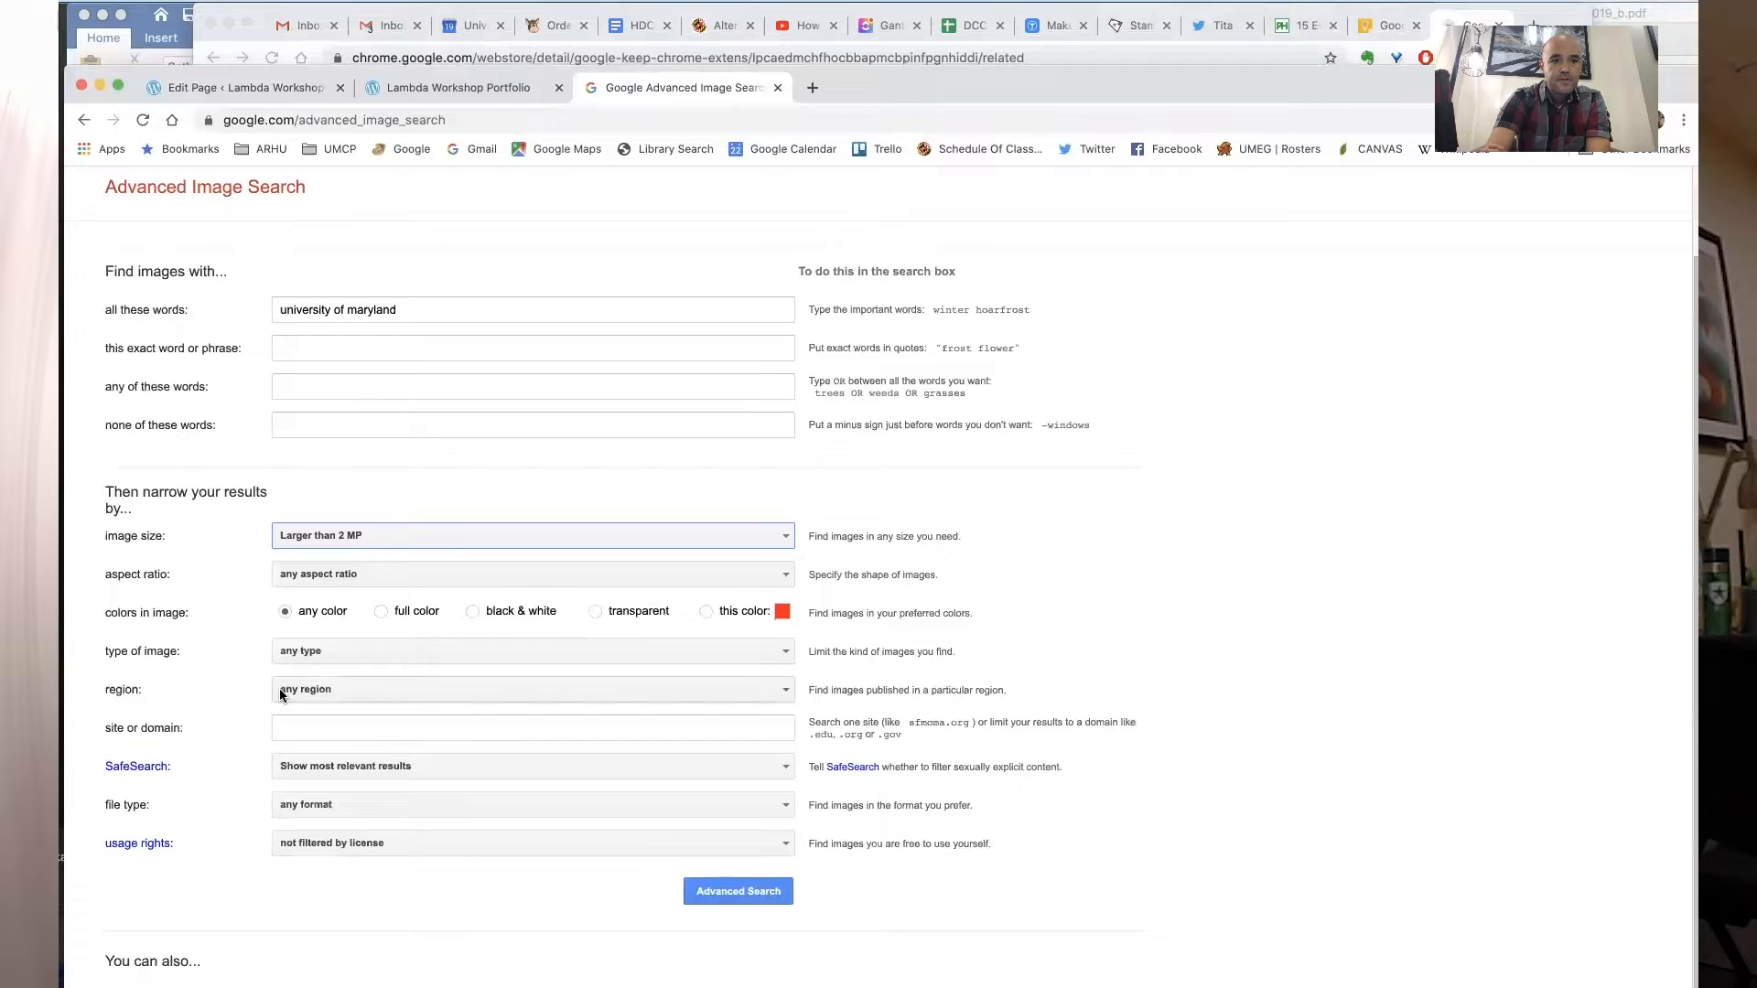
{"action": "left_click", "coordinate": [325, 842]}
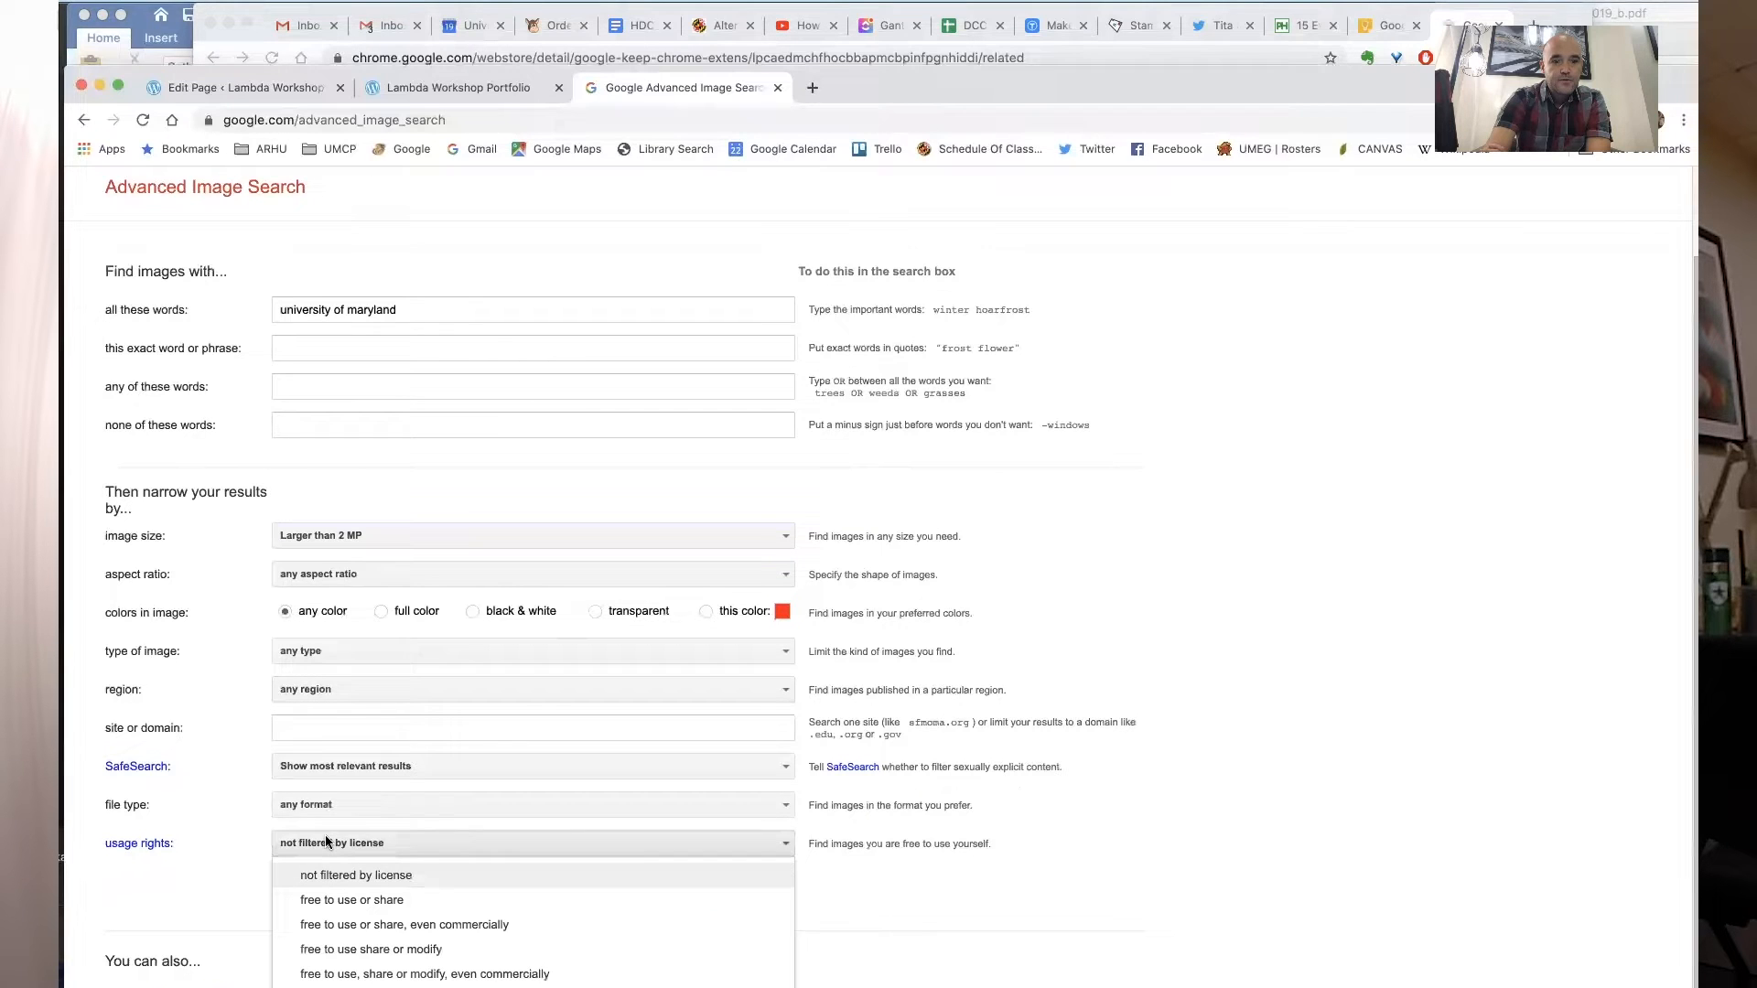
{"action": "scroll", "coordinate": [213, 849], "scroll_direction": "down", "scroll_amount": 1}
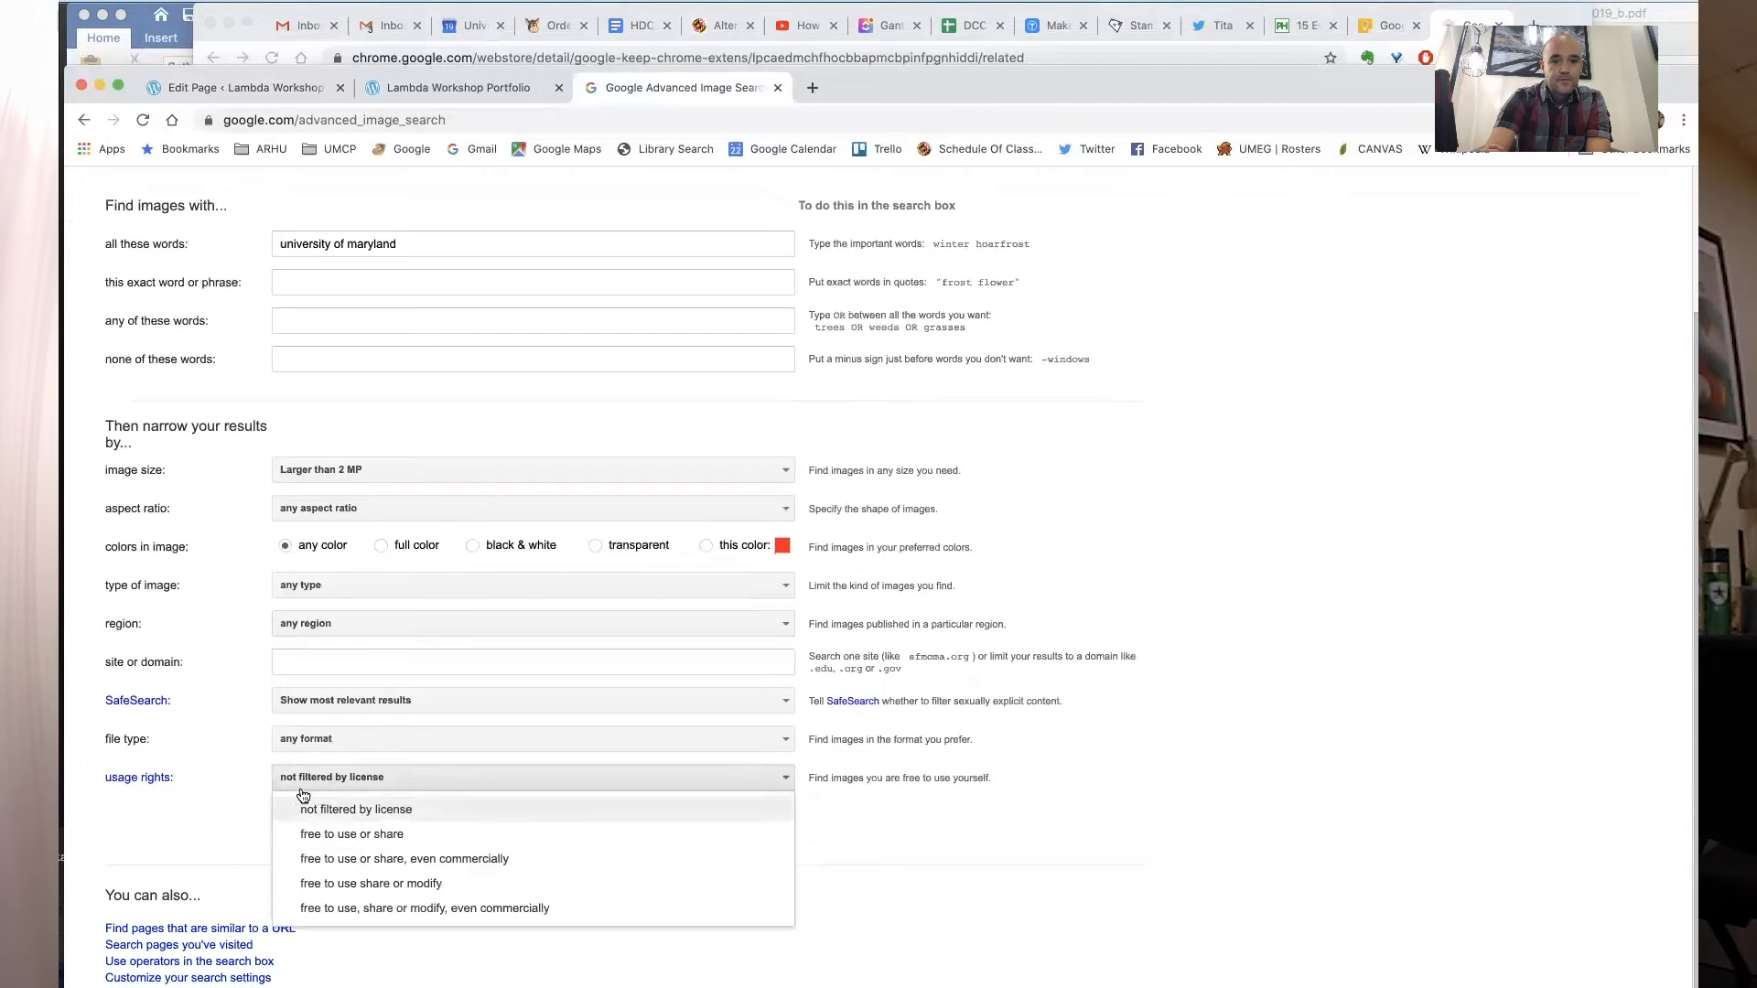
{"action": "left_click", "coordinate": [227, 800]}
{"action": "left_click", "coordinate": [739, 825]}
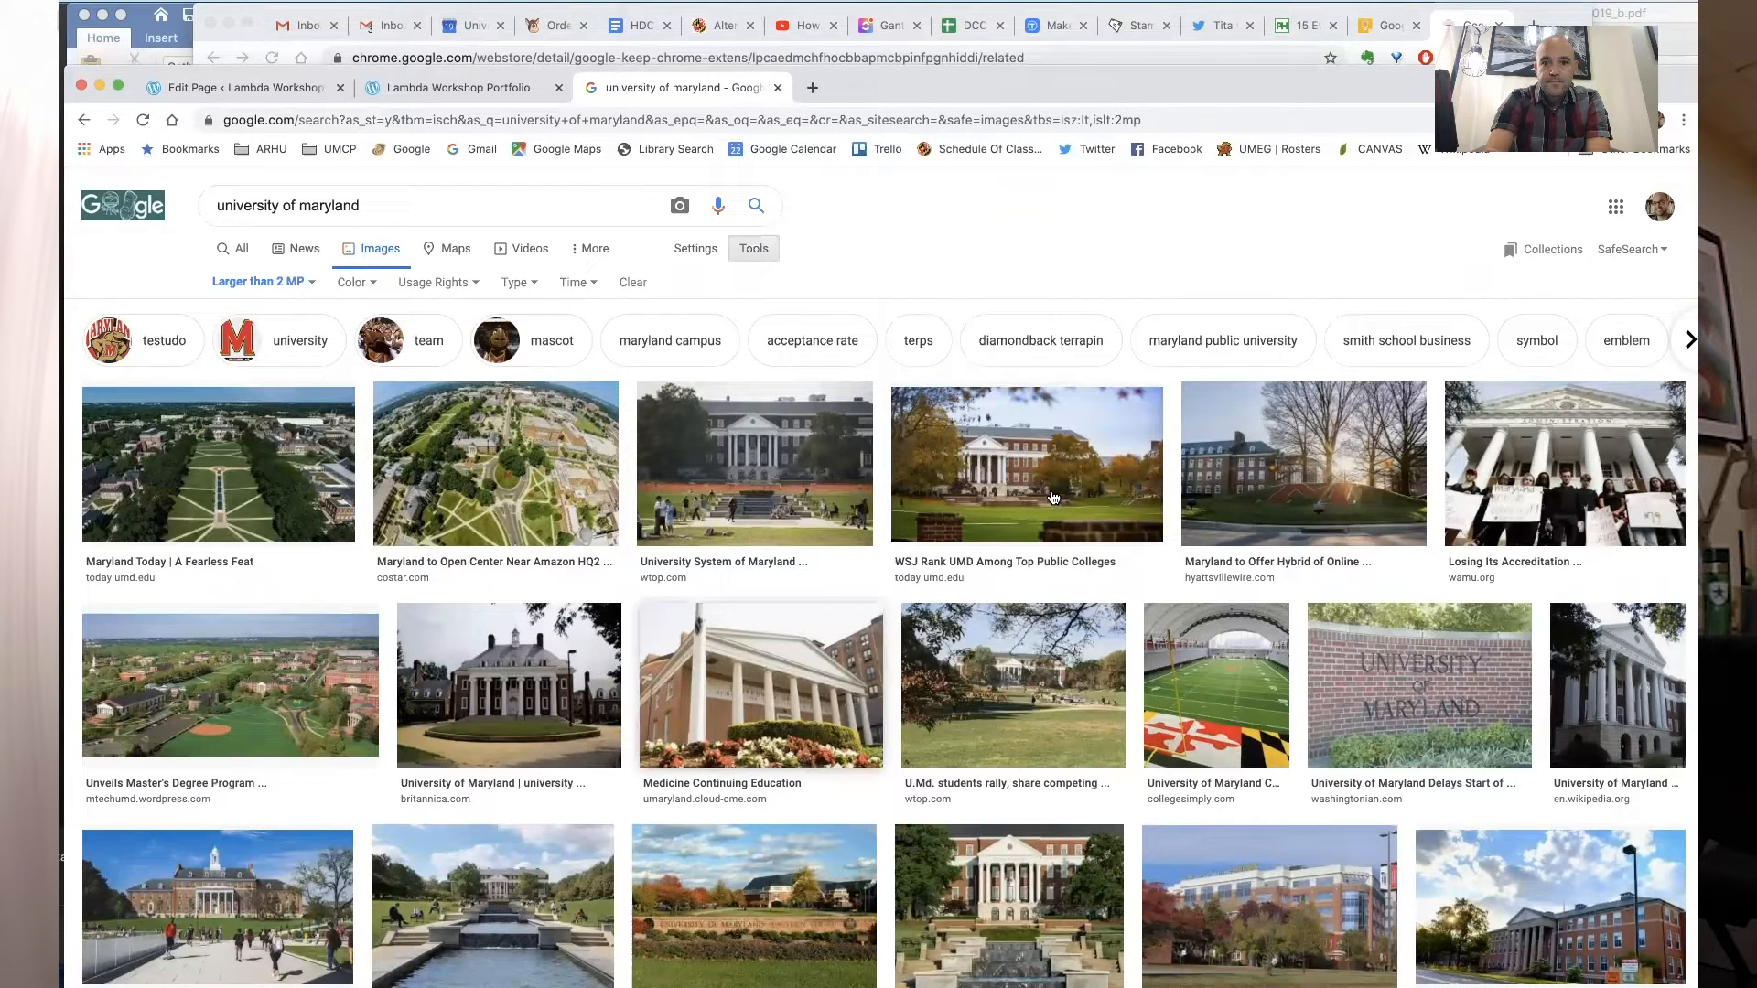
- Open the McKeldin Library campus photo at full size in a new tab
{"action": "left_click", "coordinate": [985, 468]}
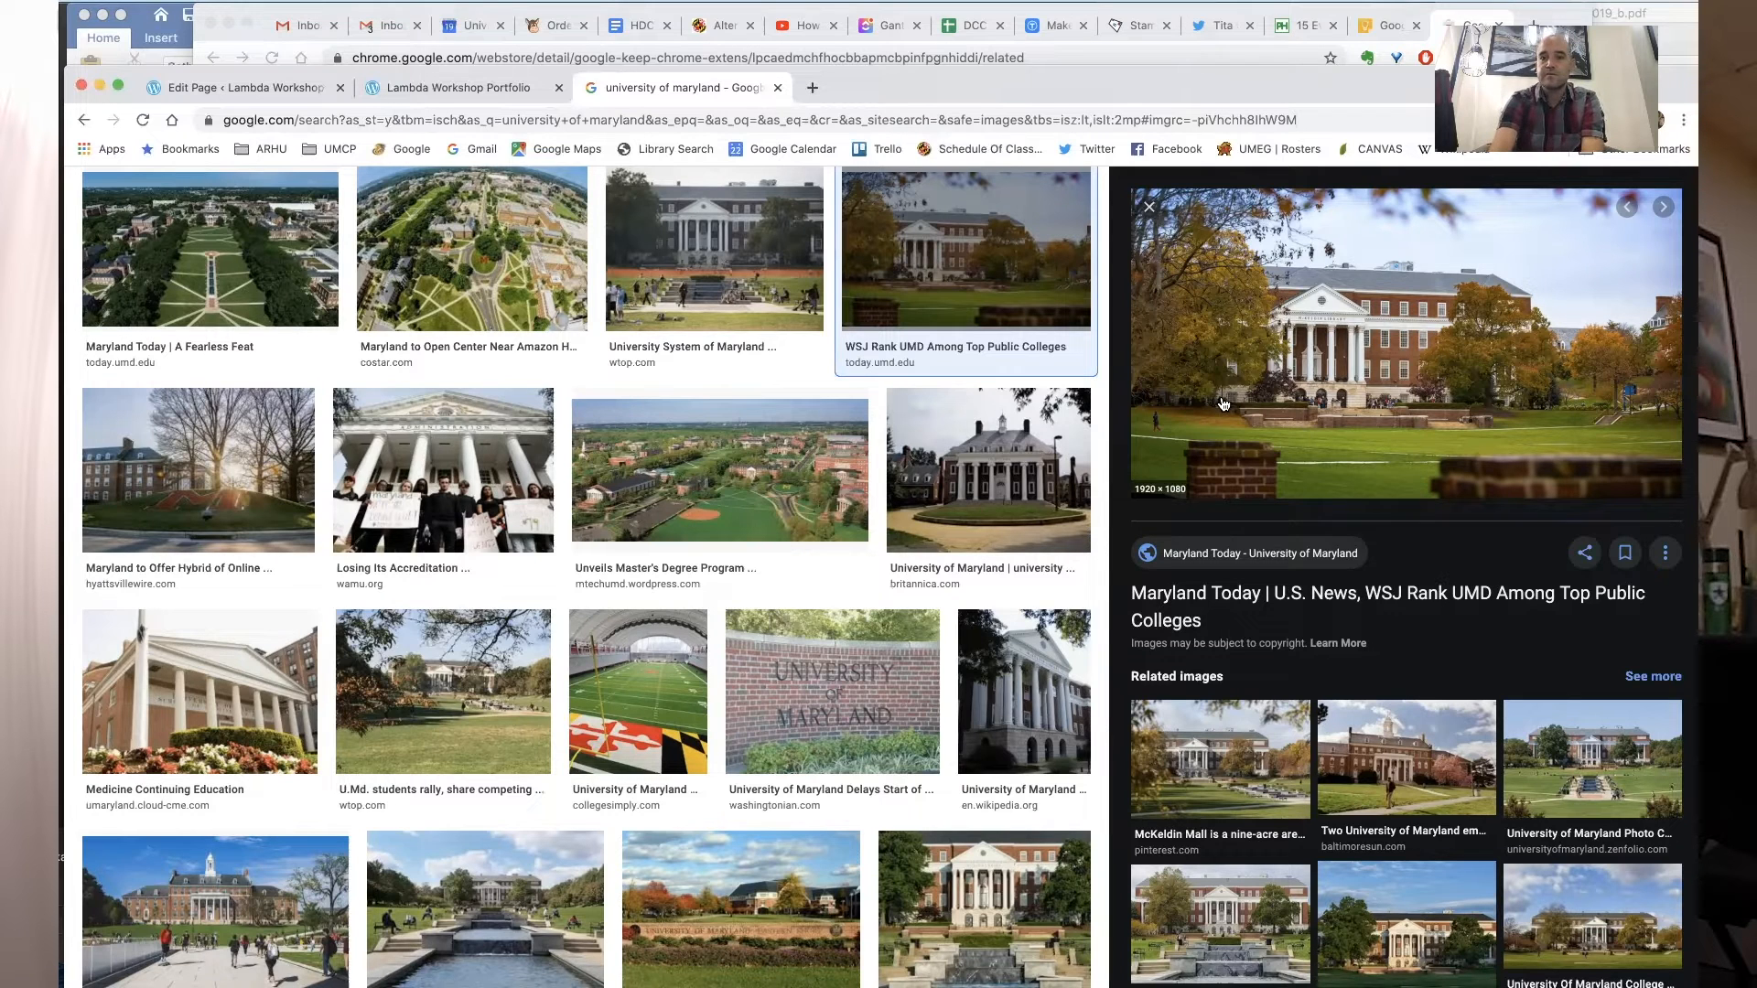
{"action": "right_click", "coordinate": [1258, 305]}
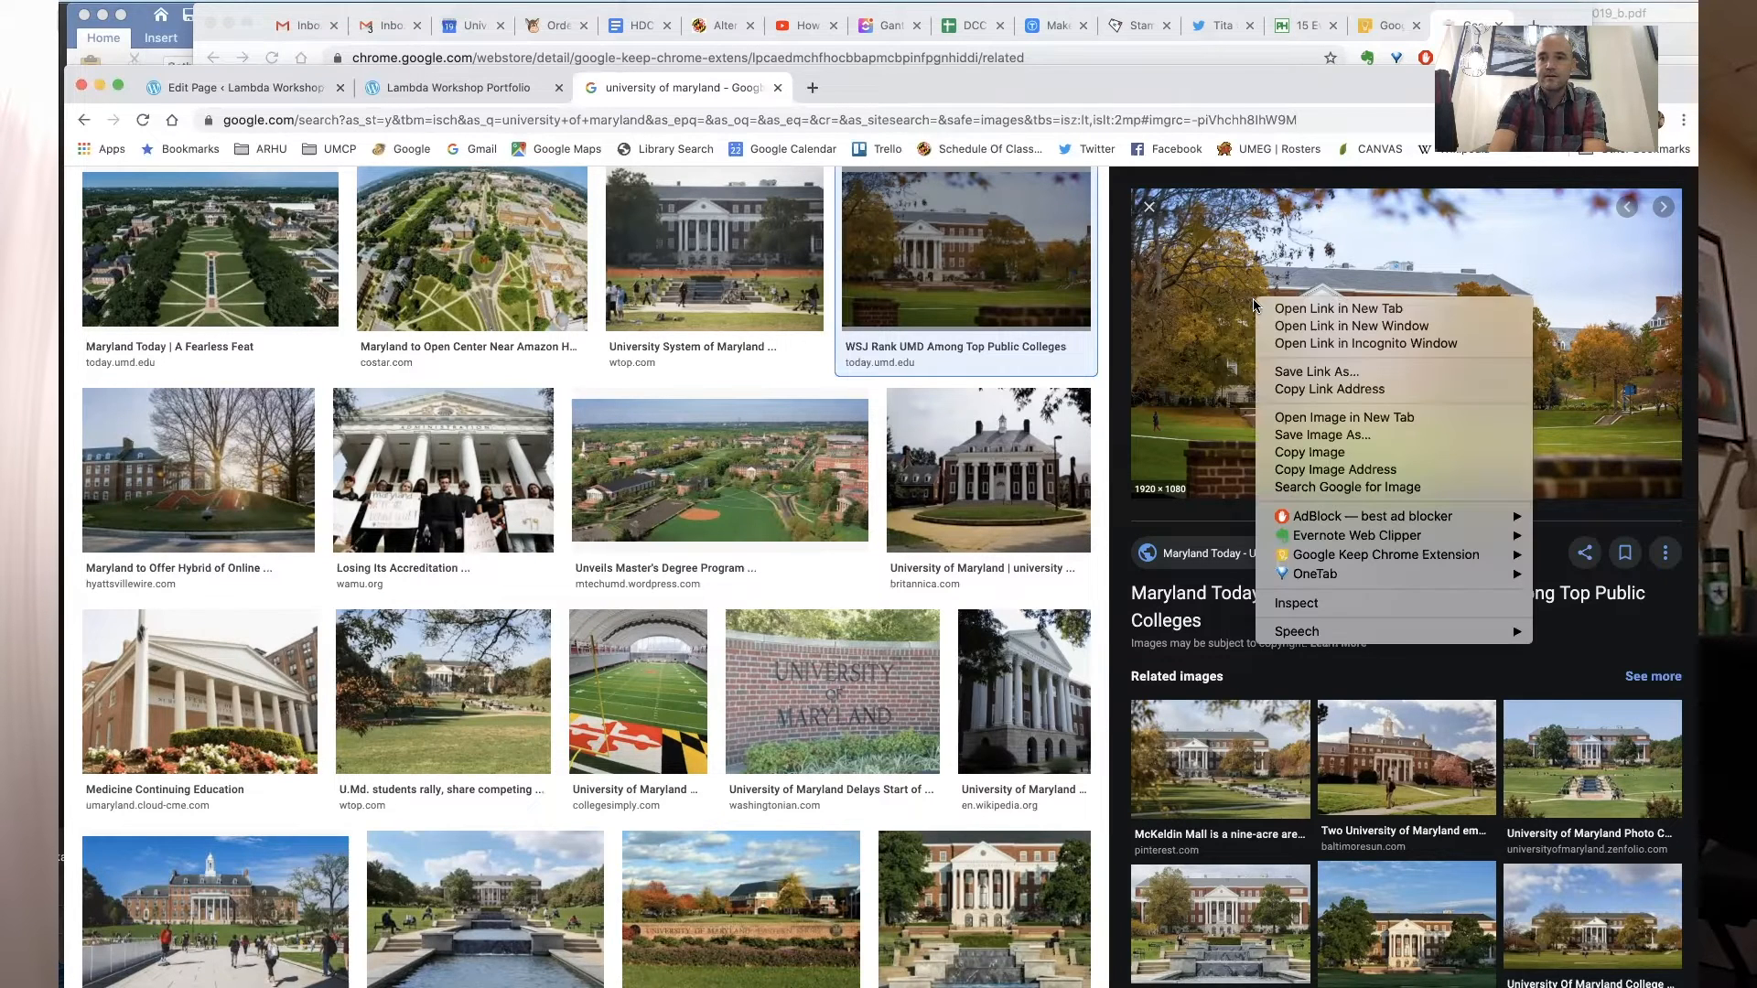
{"action": "left_click", "coordinate": [1292, 417]}
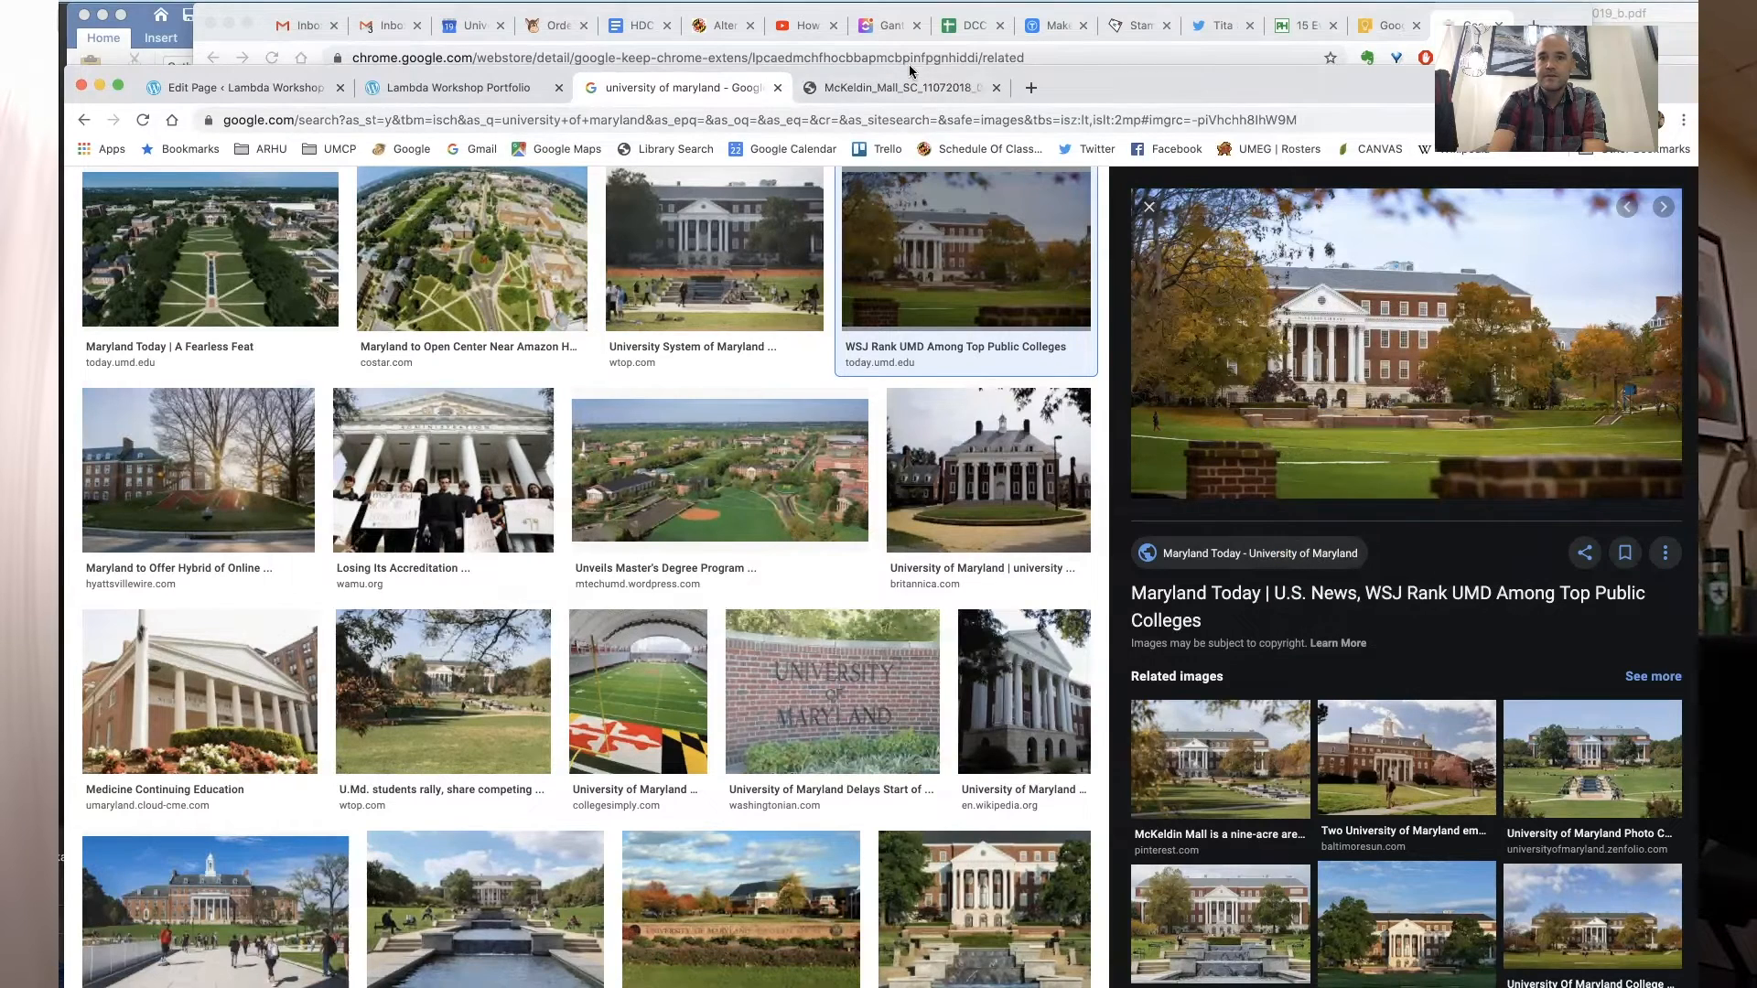
{"action": "left_click", "coordinate": [922, 95]}
- Save the full-size image to the Desktop as a JPEG
{"action": "right_click", "coordinate": [771, 439]}
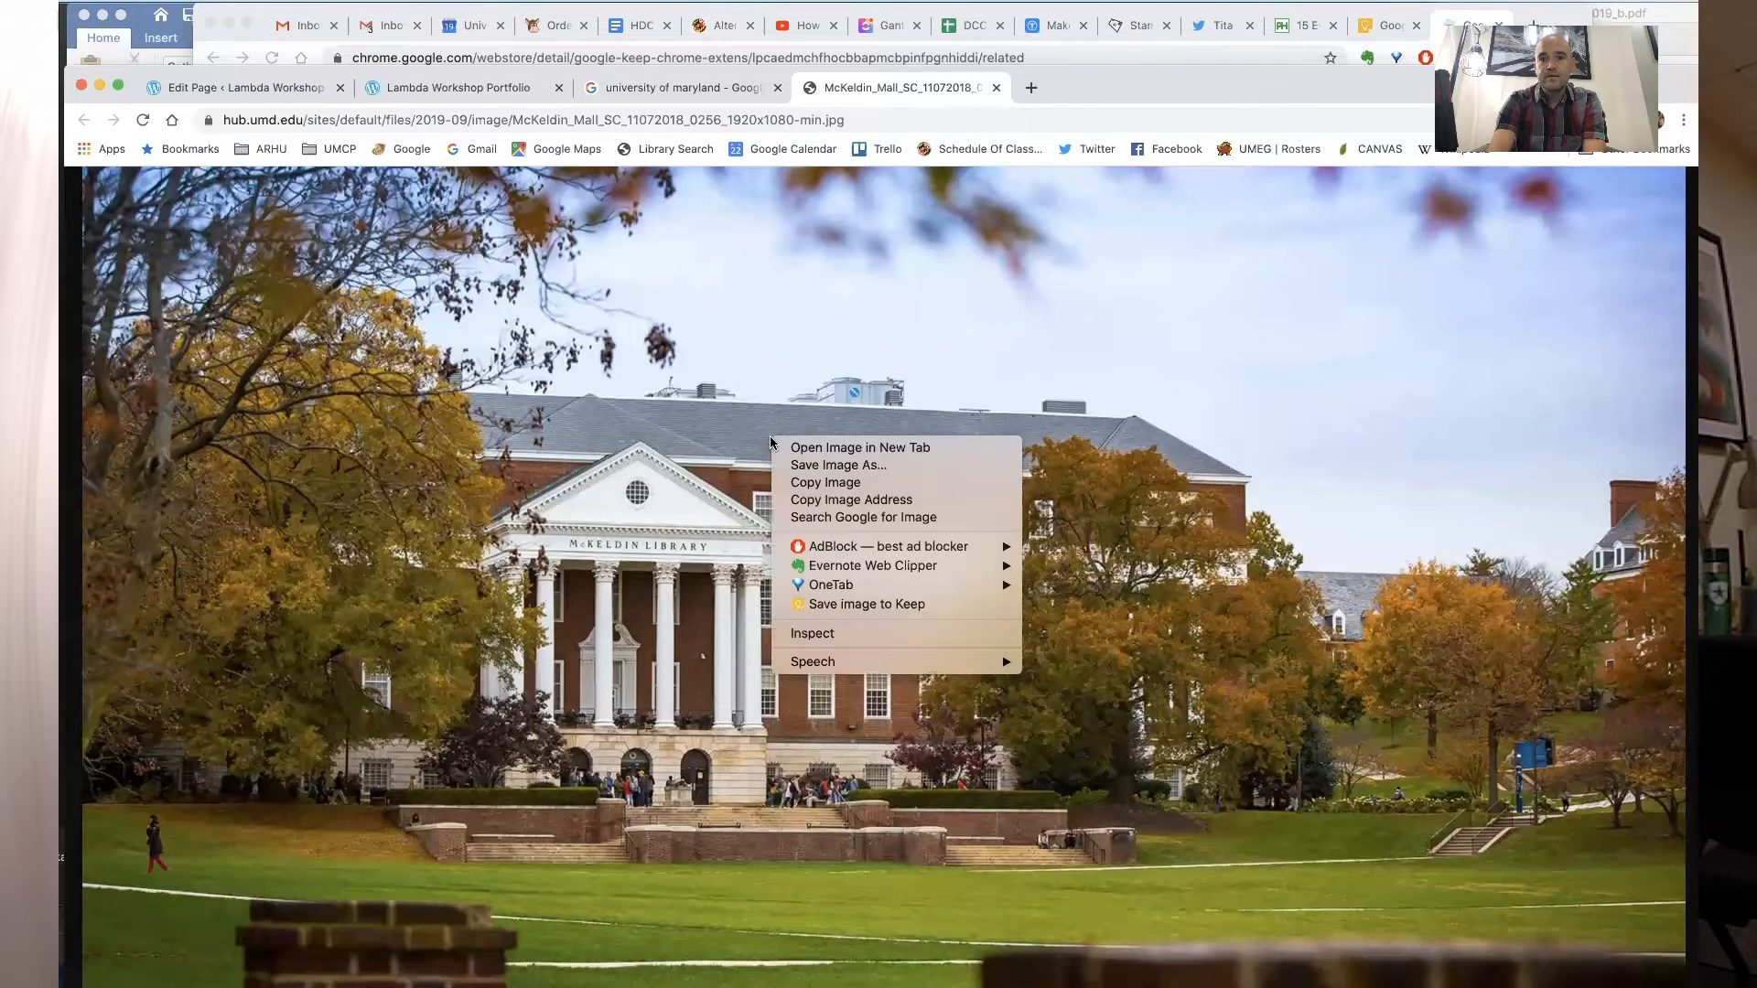
{"action": "left_click", "coordinate": [787, 463]}
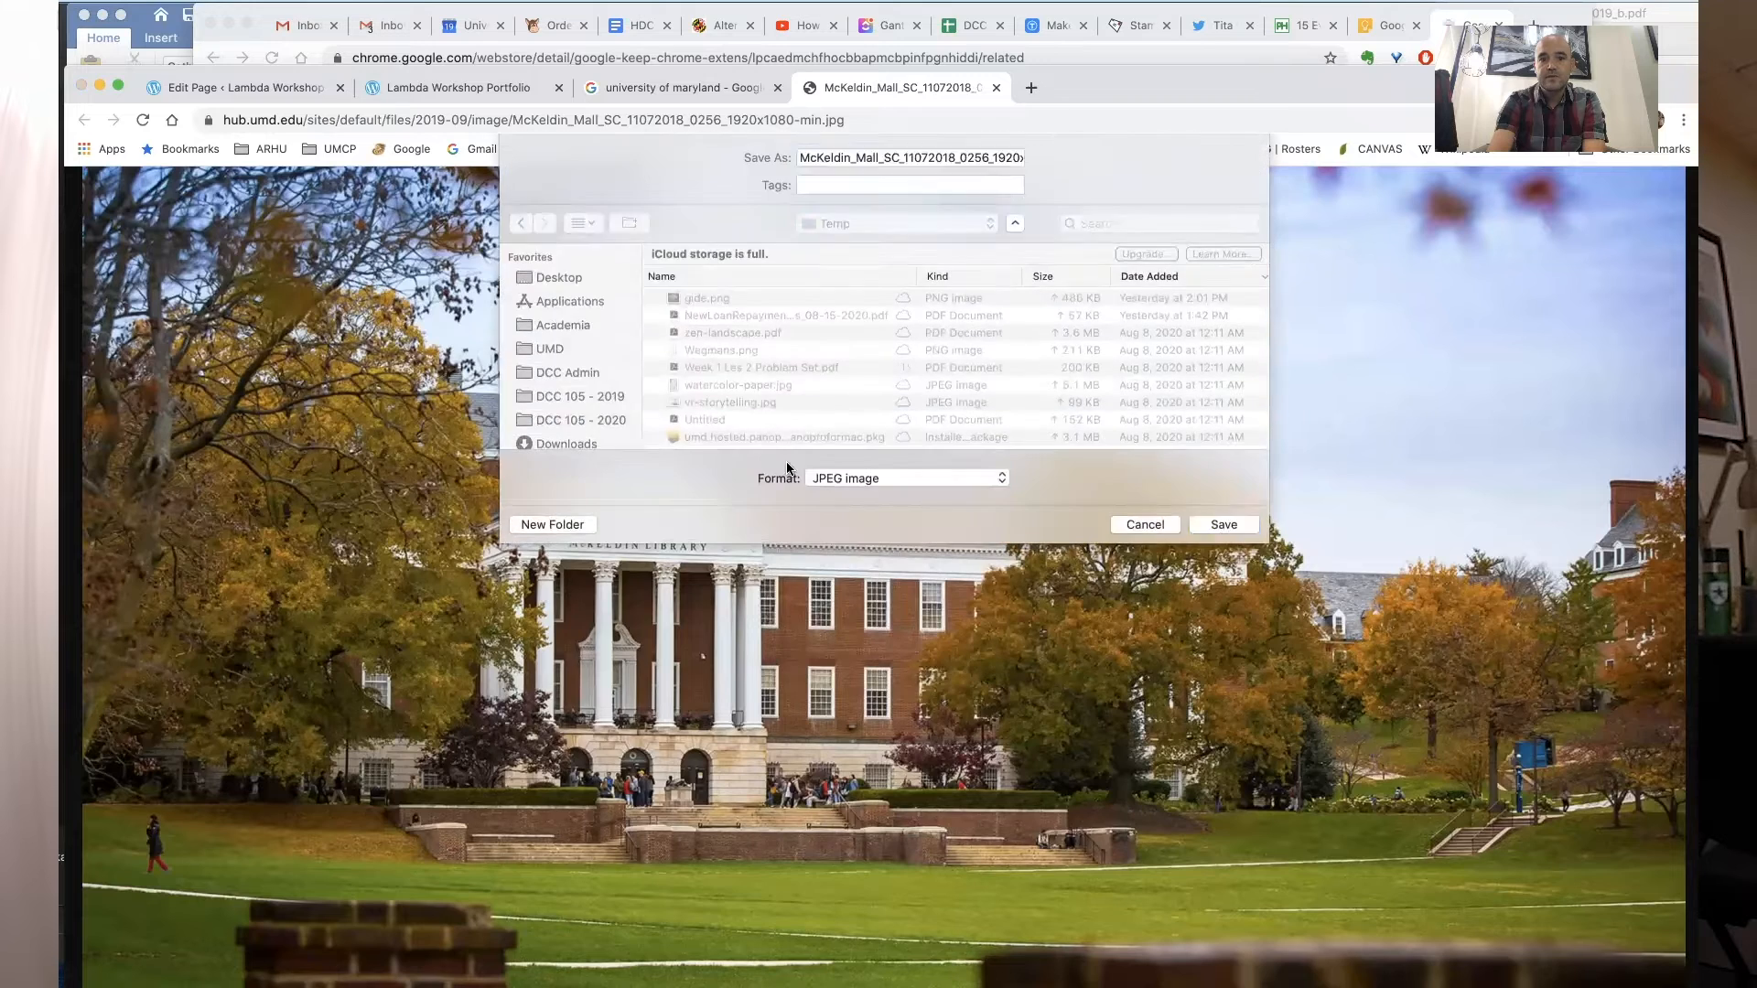
{"action": "left_click", "coordinate": [564, 279]}
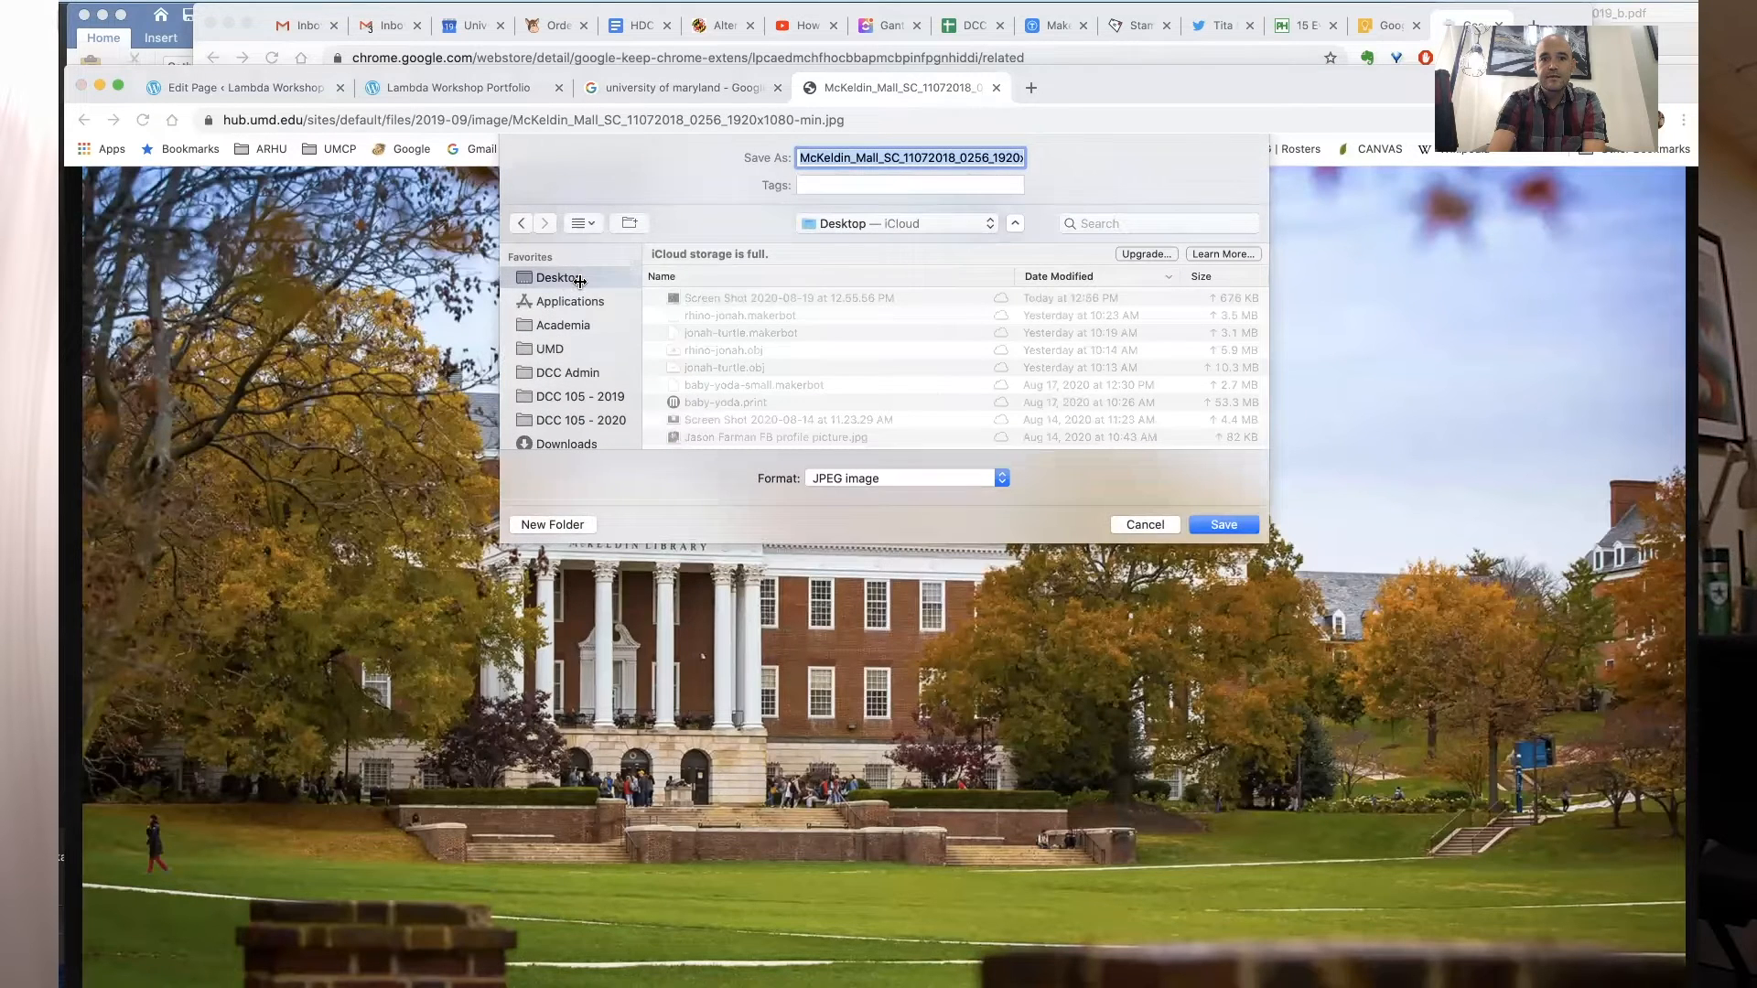
{"action": "left_click", "coordinate": [1197, 524]}
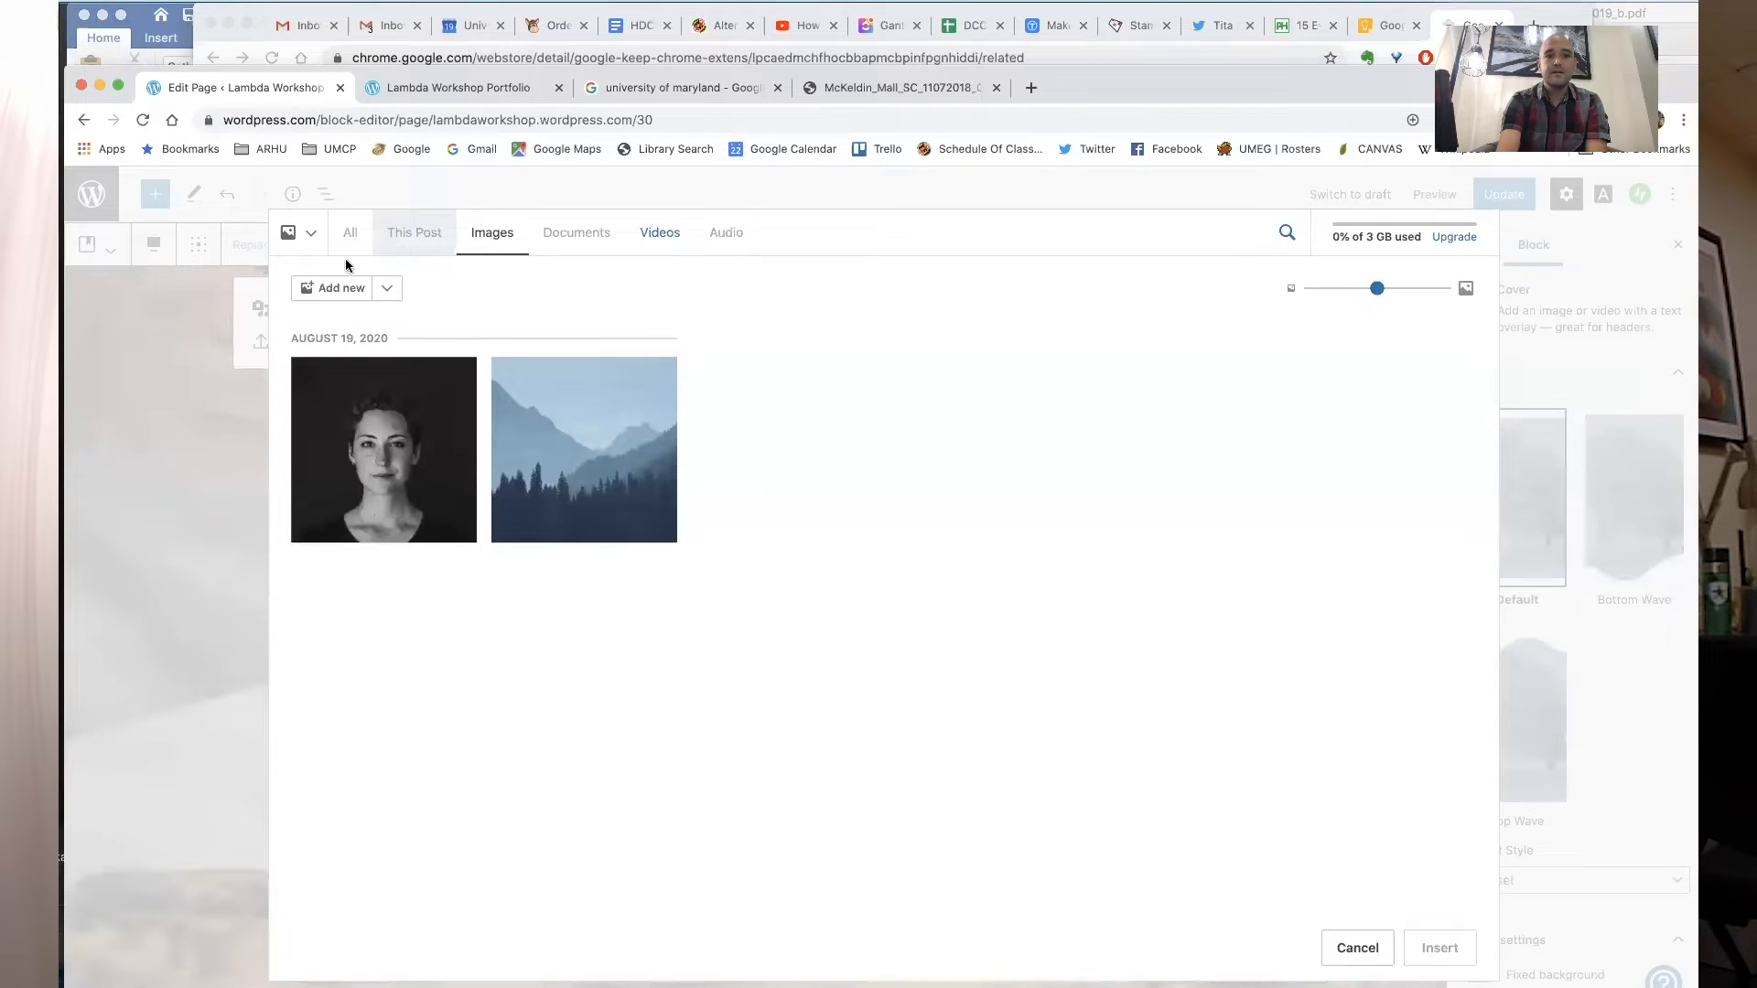
- Upload the saved McKeldin Library photo from the Desktop and insert it as the cover background
{"action": "left_click", "coordinate": [338, 288]}
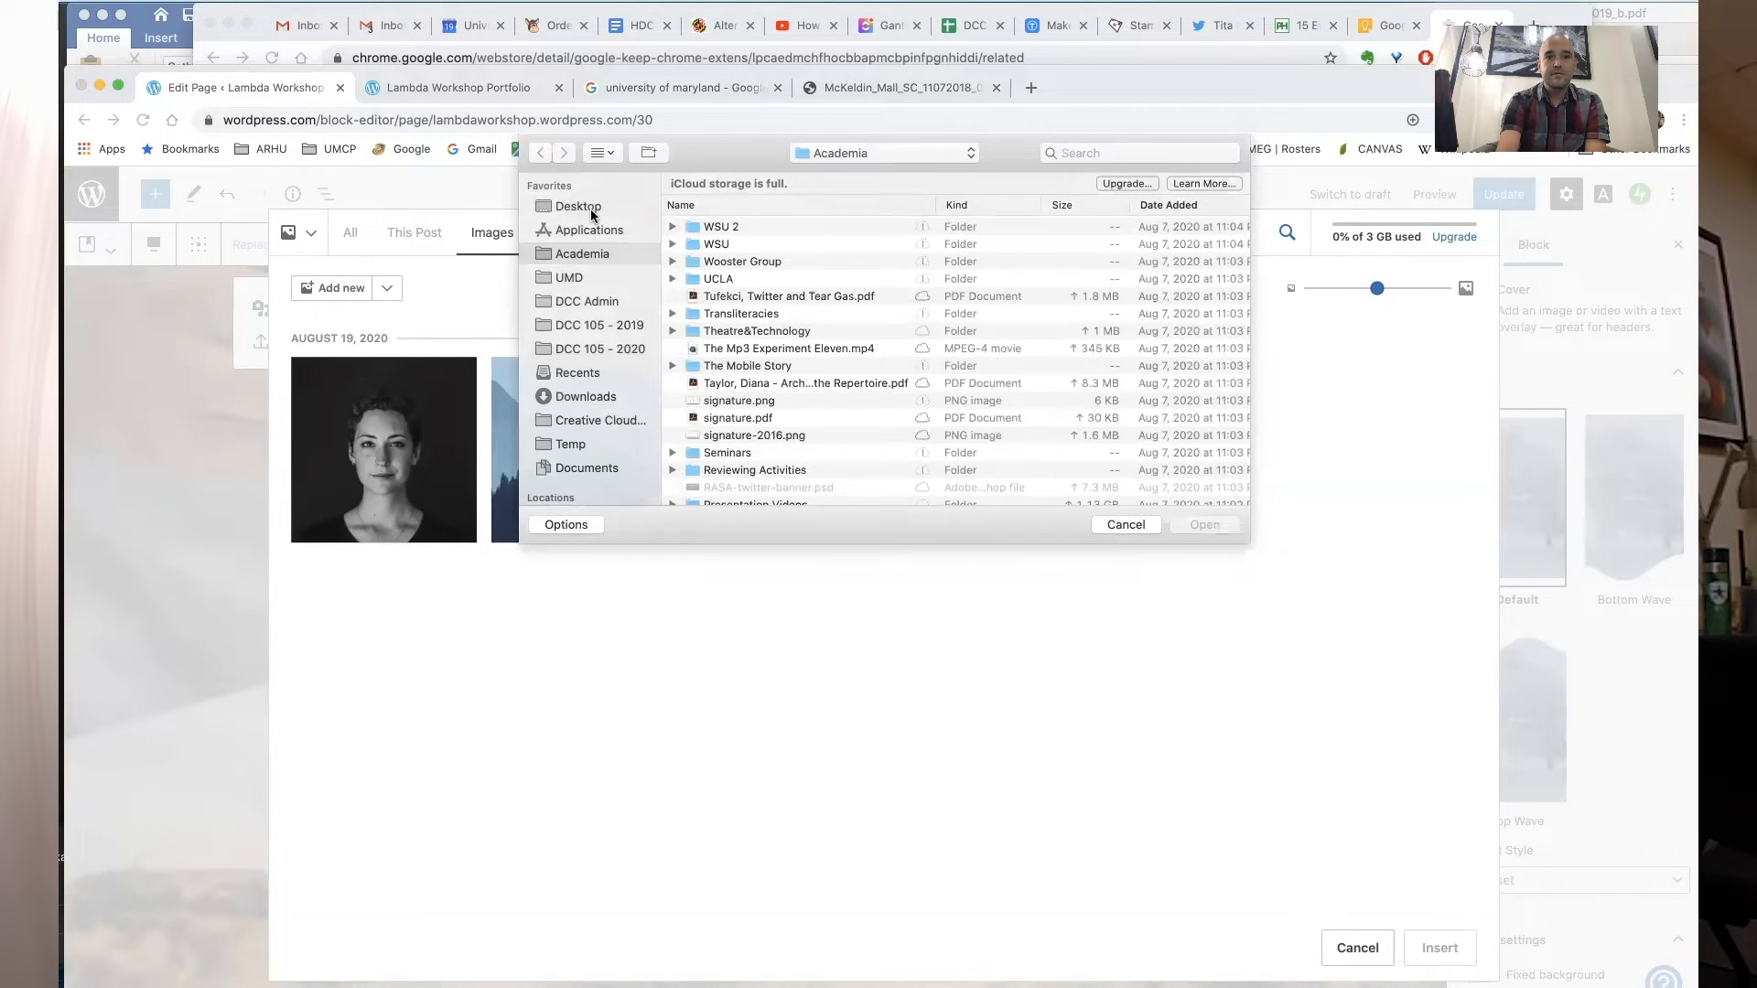
{"action": "left_click", "coordinate": [578, 207]}
{"action": "double_click", "coordinate": [736, 230]}
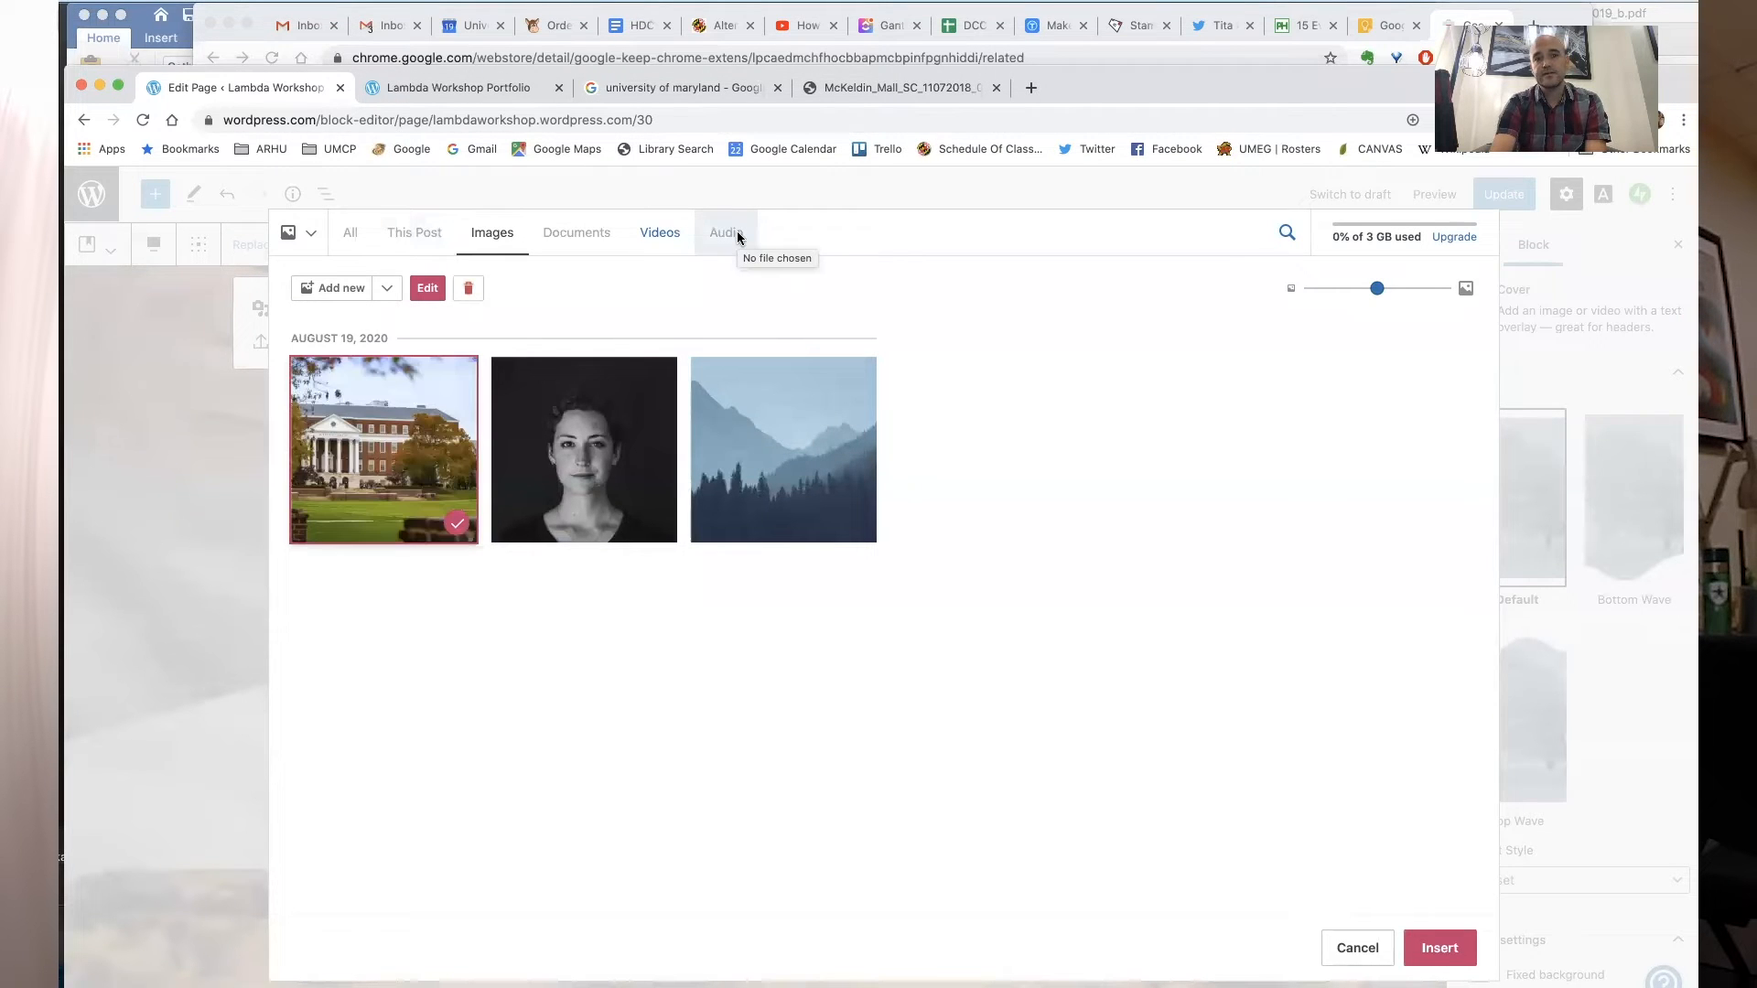
{"action": "left_click", "coordinate": [1430, 956]}
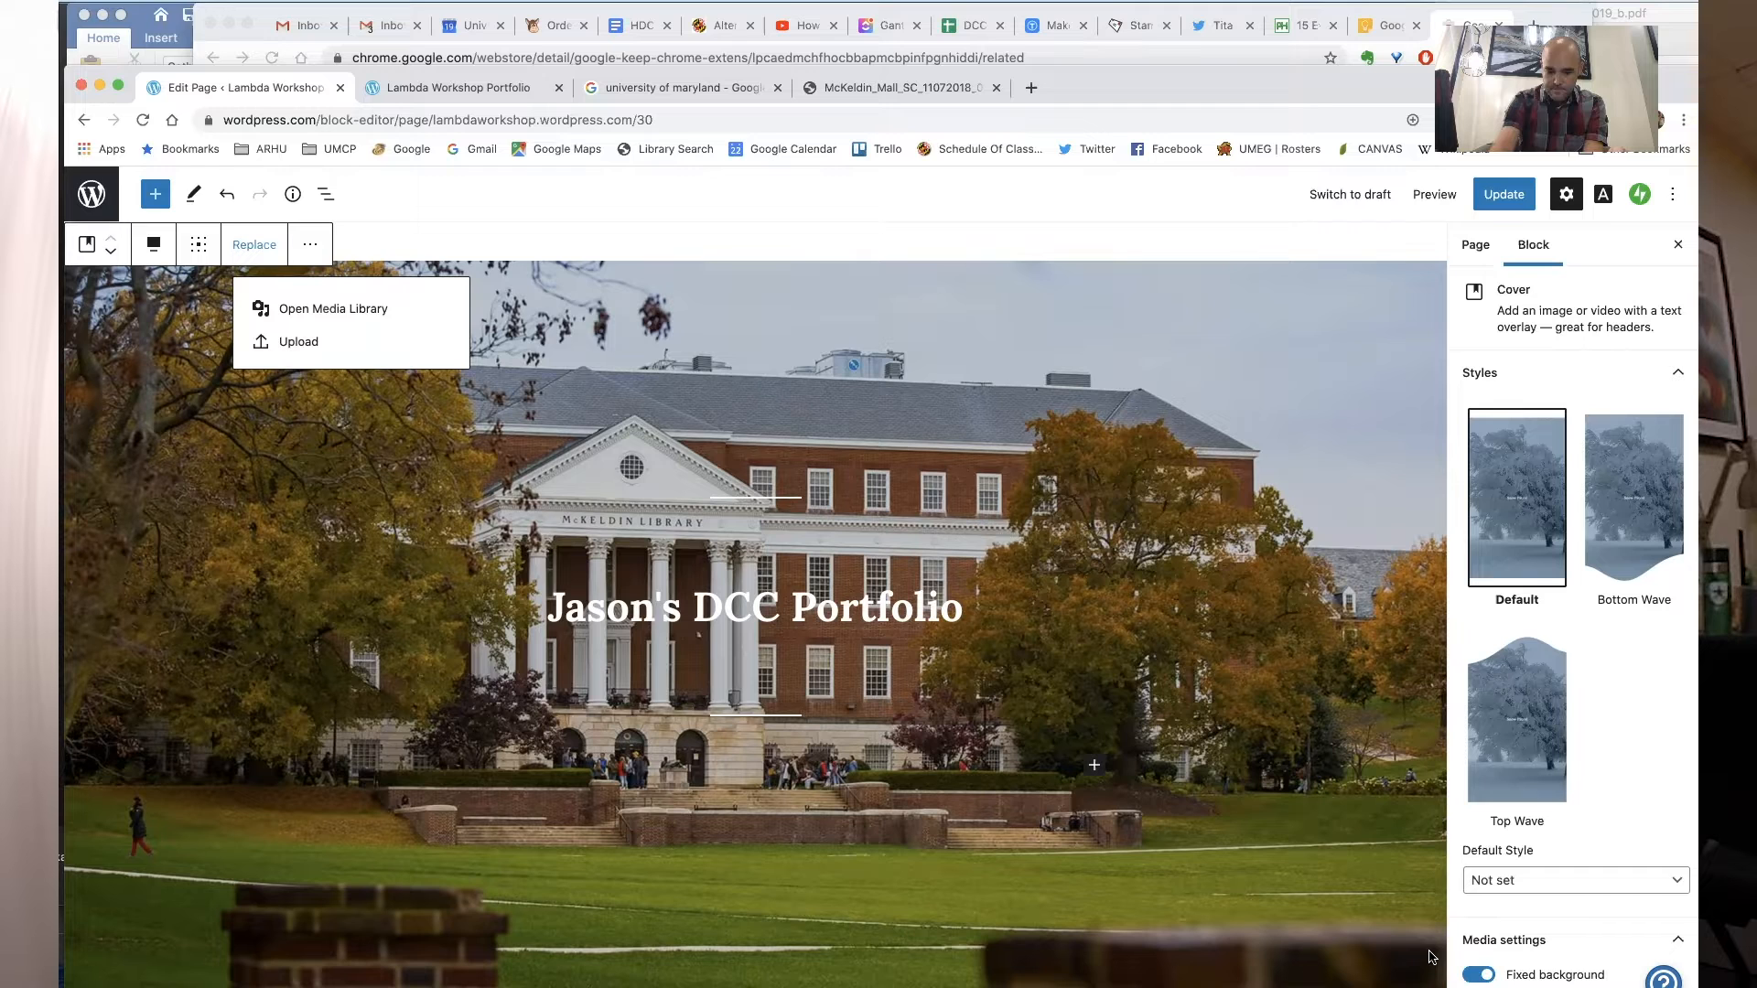
- Change the "Welcome to Rockfield" heading below the cover to Heading 2 level
{"action": "scroll", "coordinate": [1039, 789], "scroll_direction": "down", "scroll_amount": 5}
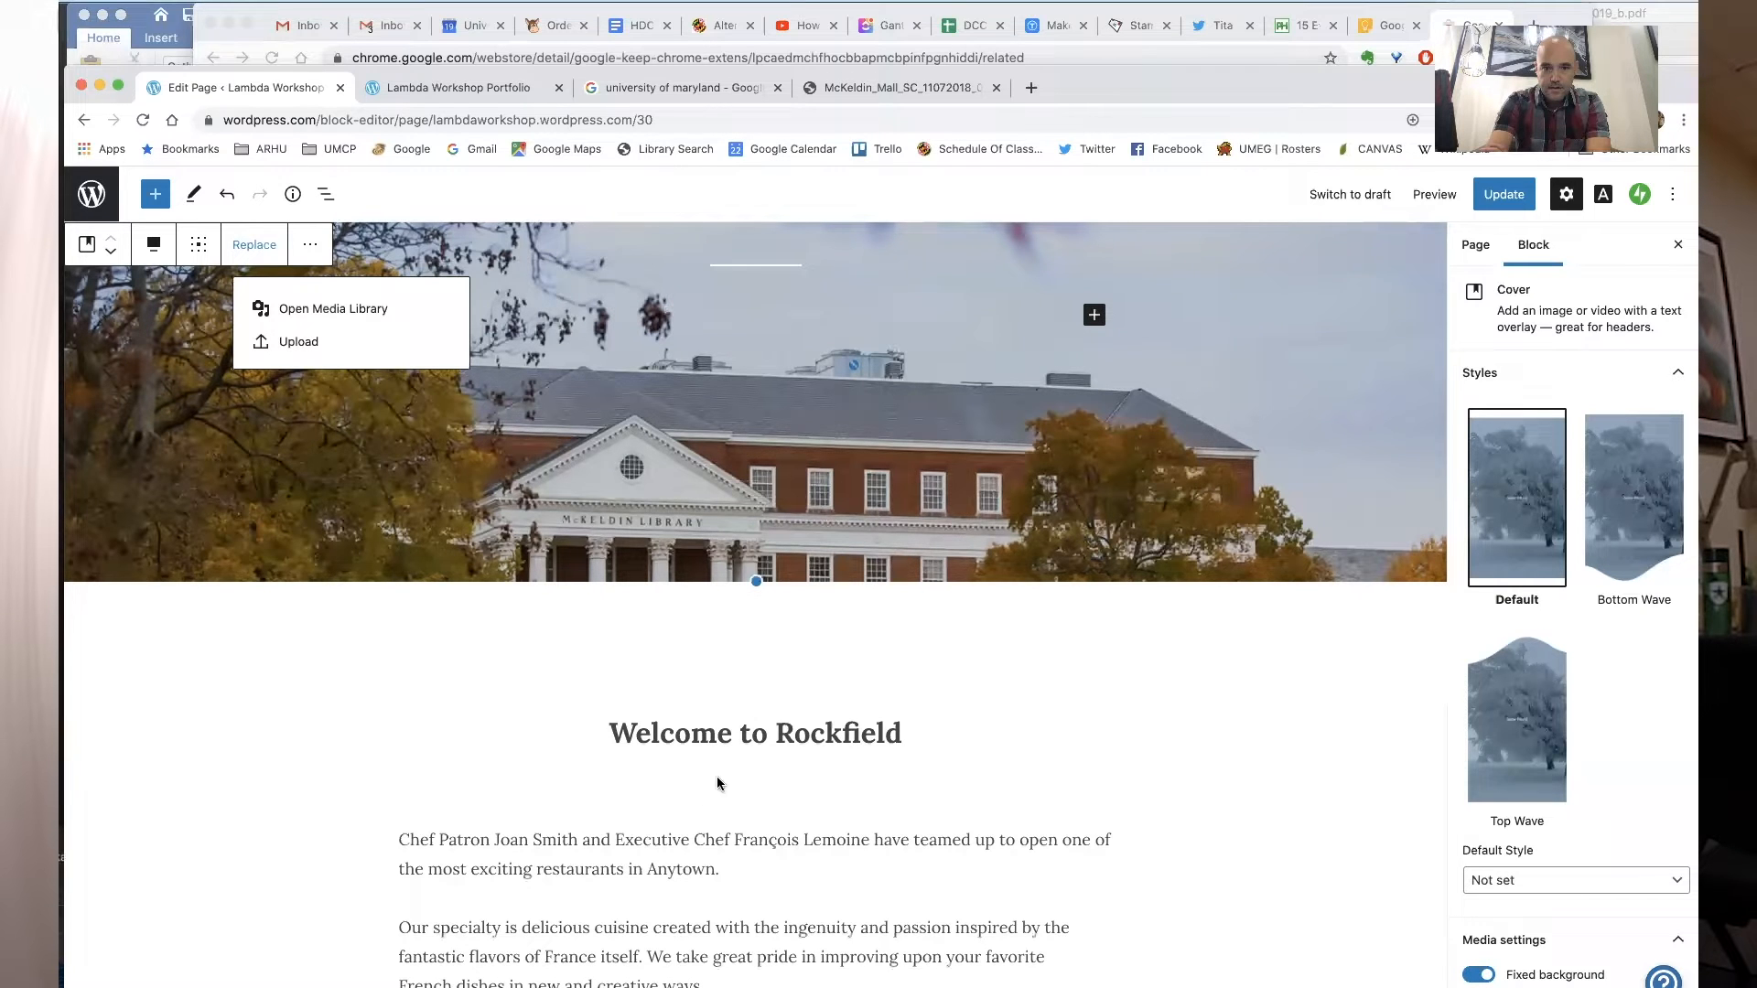
{"action": "scroll", "coordinate": [770, 757], "scroll_direction": "down", "scroll_amount": 4}
{"action": "scroll", "coordinate": [772, 780], "scroll_direction": "up", "scroll_amount": 10}
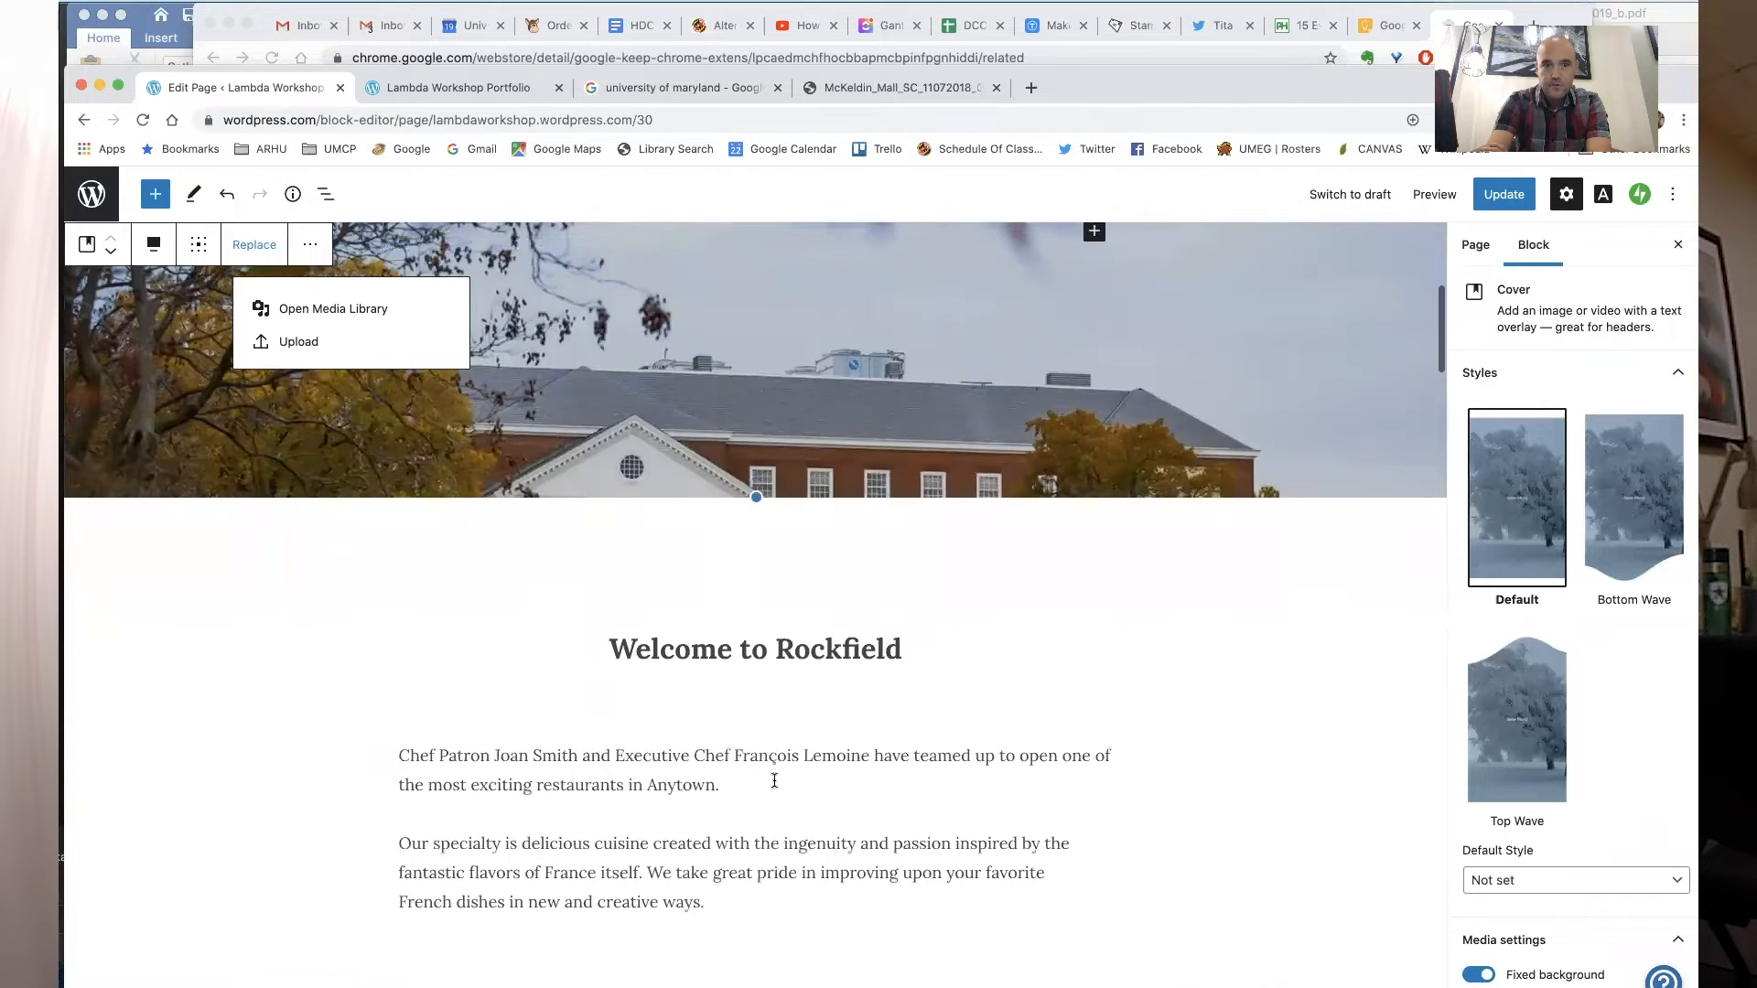
{"action": "scroll", "coordinate": [775, 787], "scroll_direction": "down", "scroll_amount": 6}
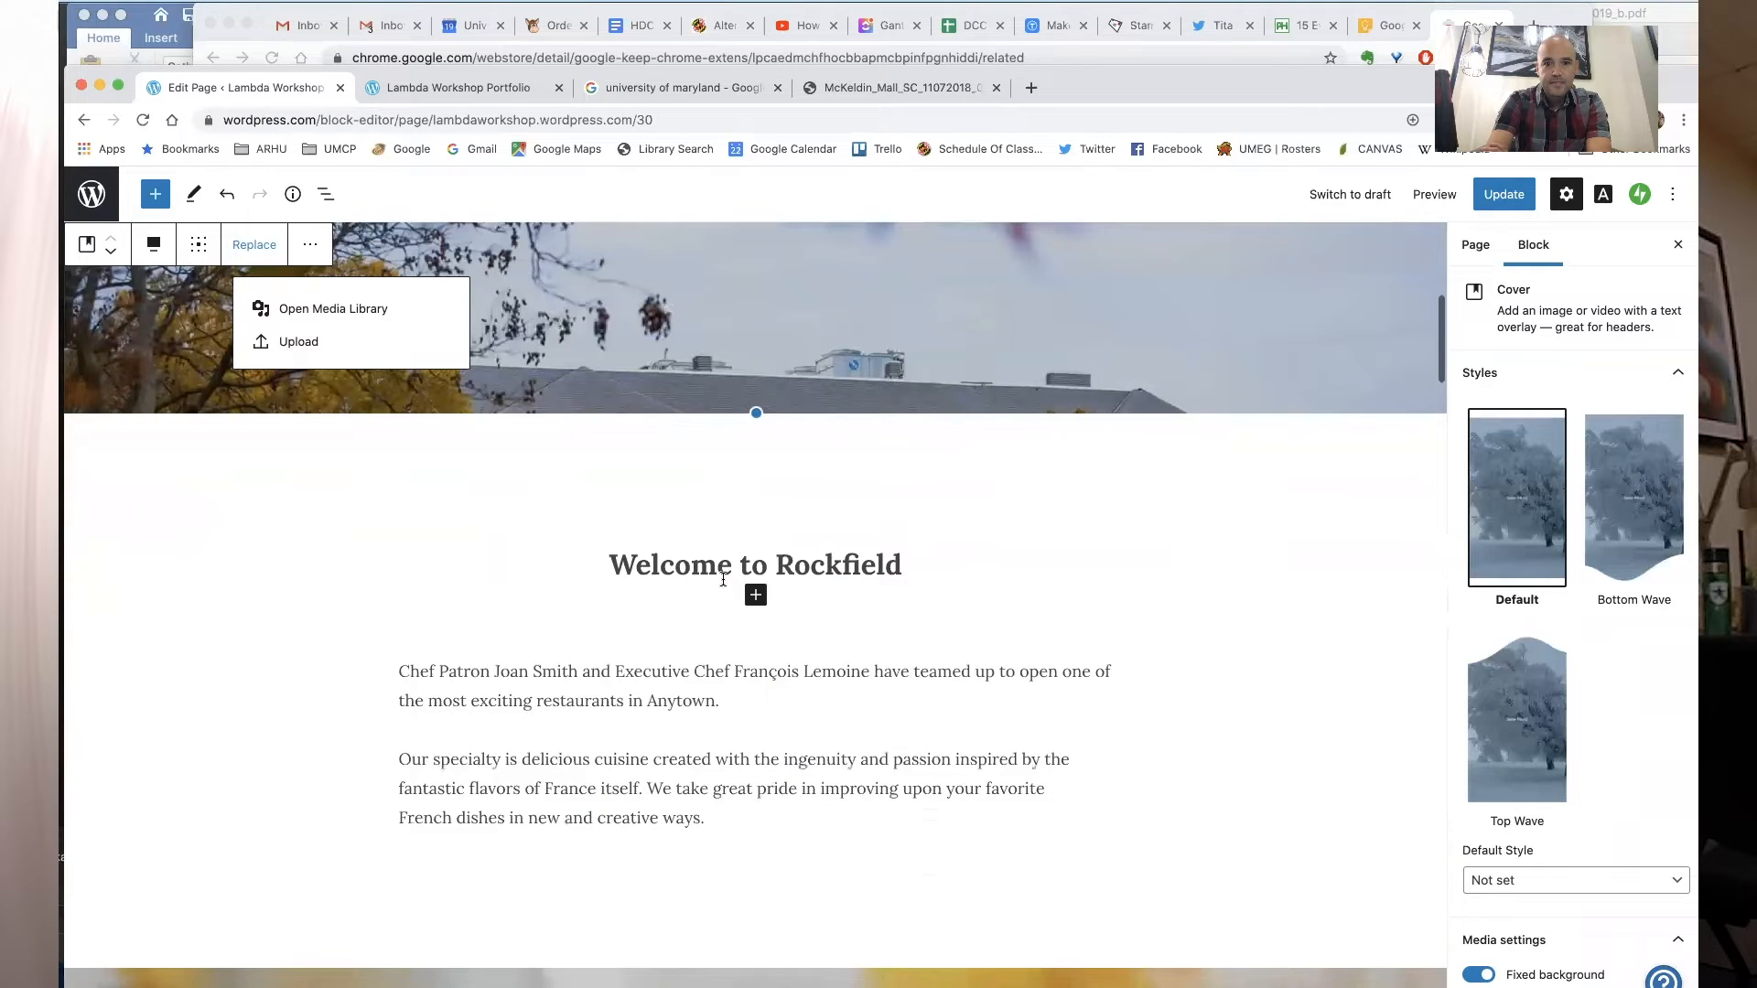
{"action": "scroll", "coordinate": [818, 665], "scroll_direction": "down", "scroll_amount": 2}
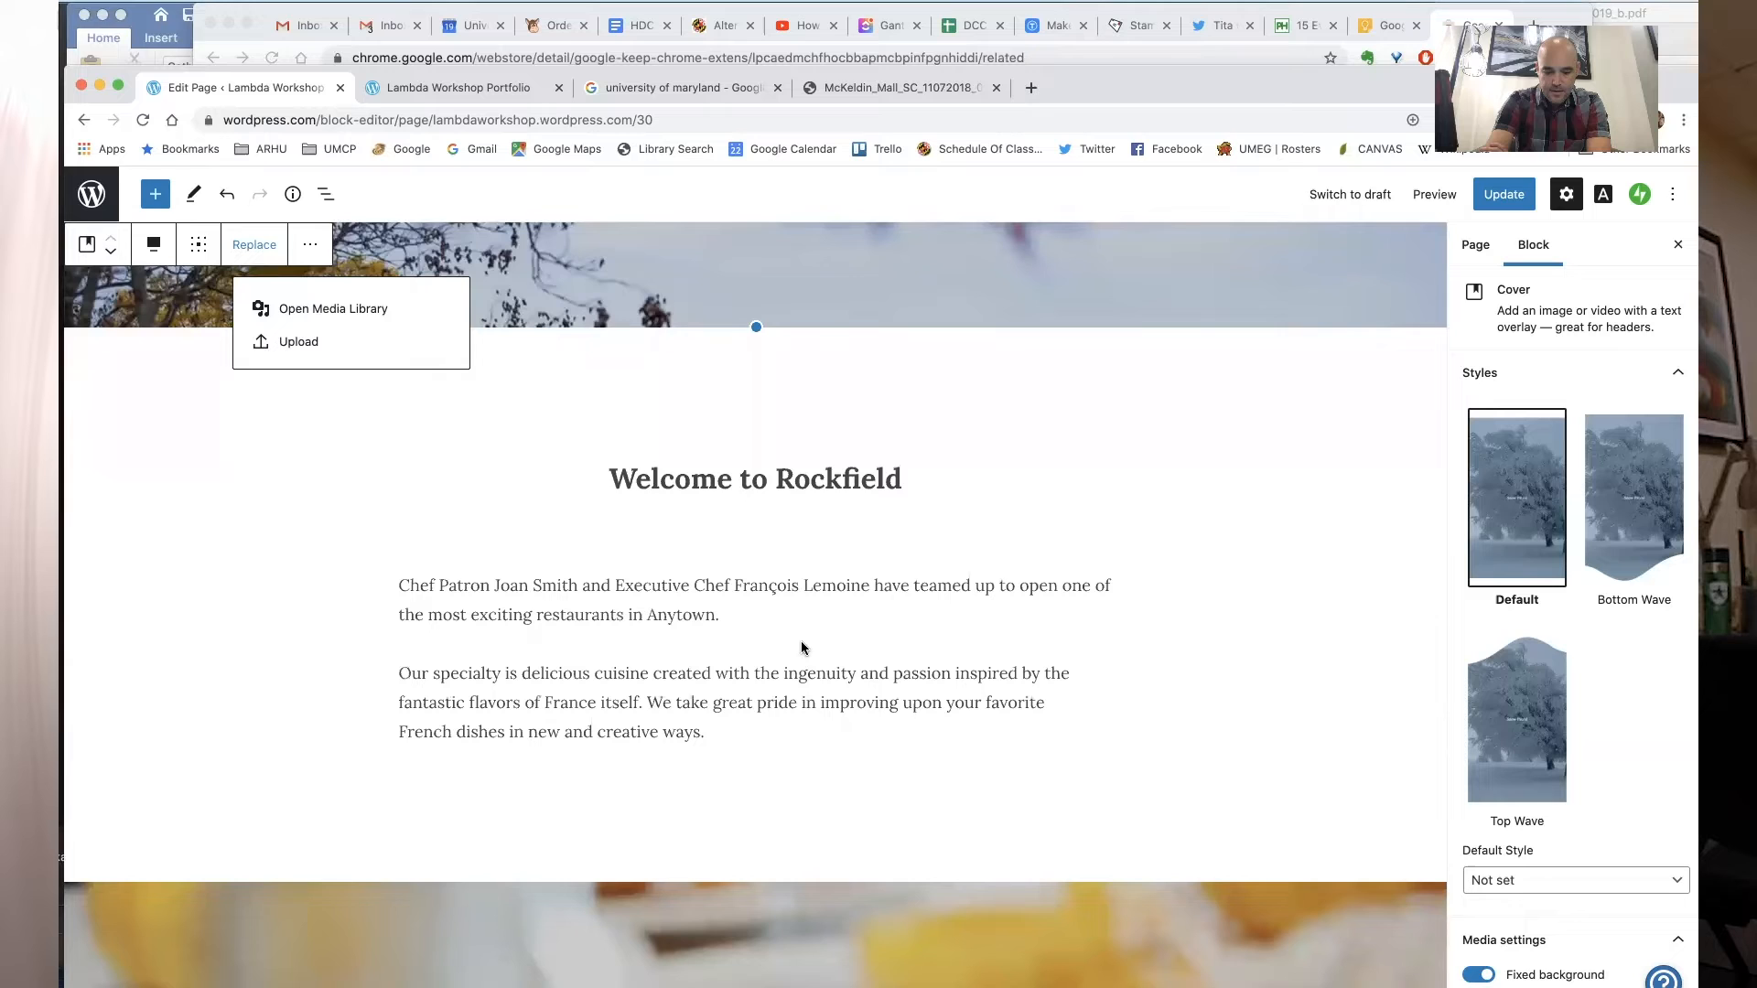
{"action": "mouse_move", "coordinate": [756, 510]}
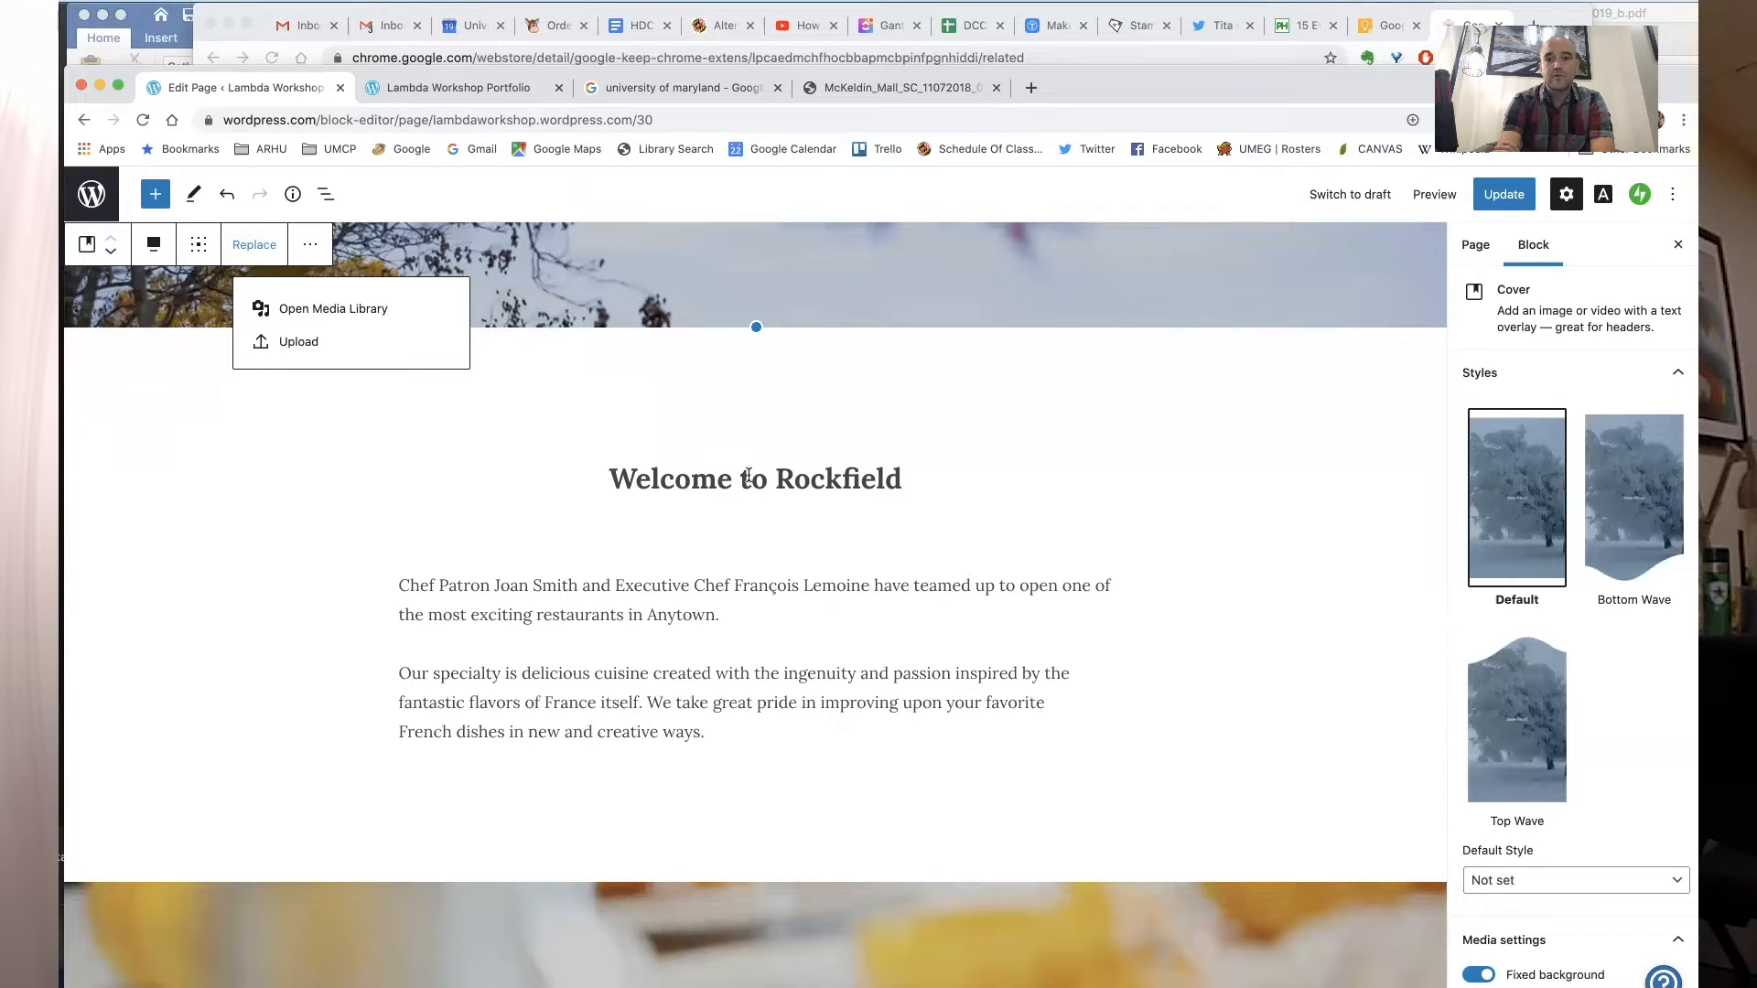
{"action": "left_click", "coordinate": [688, 473]}
{"action": "left_click", "coordinate": [490, 434]}
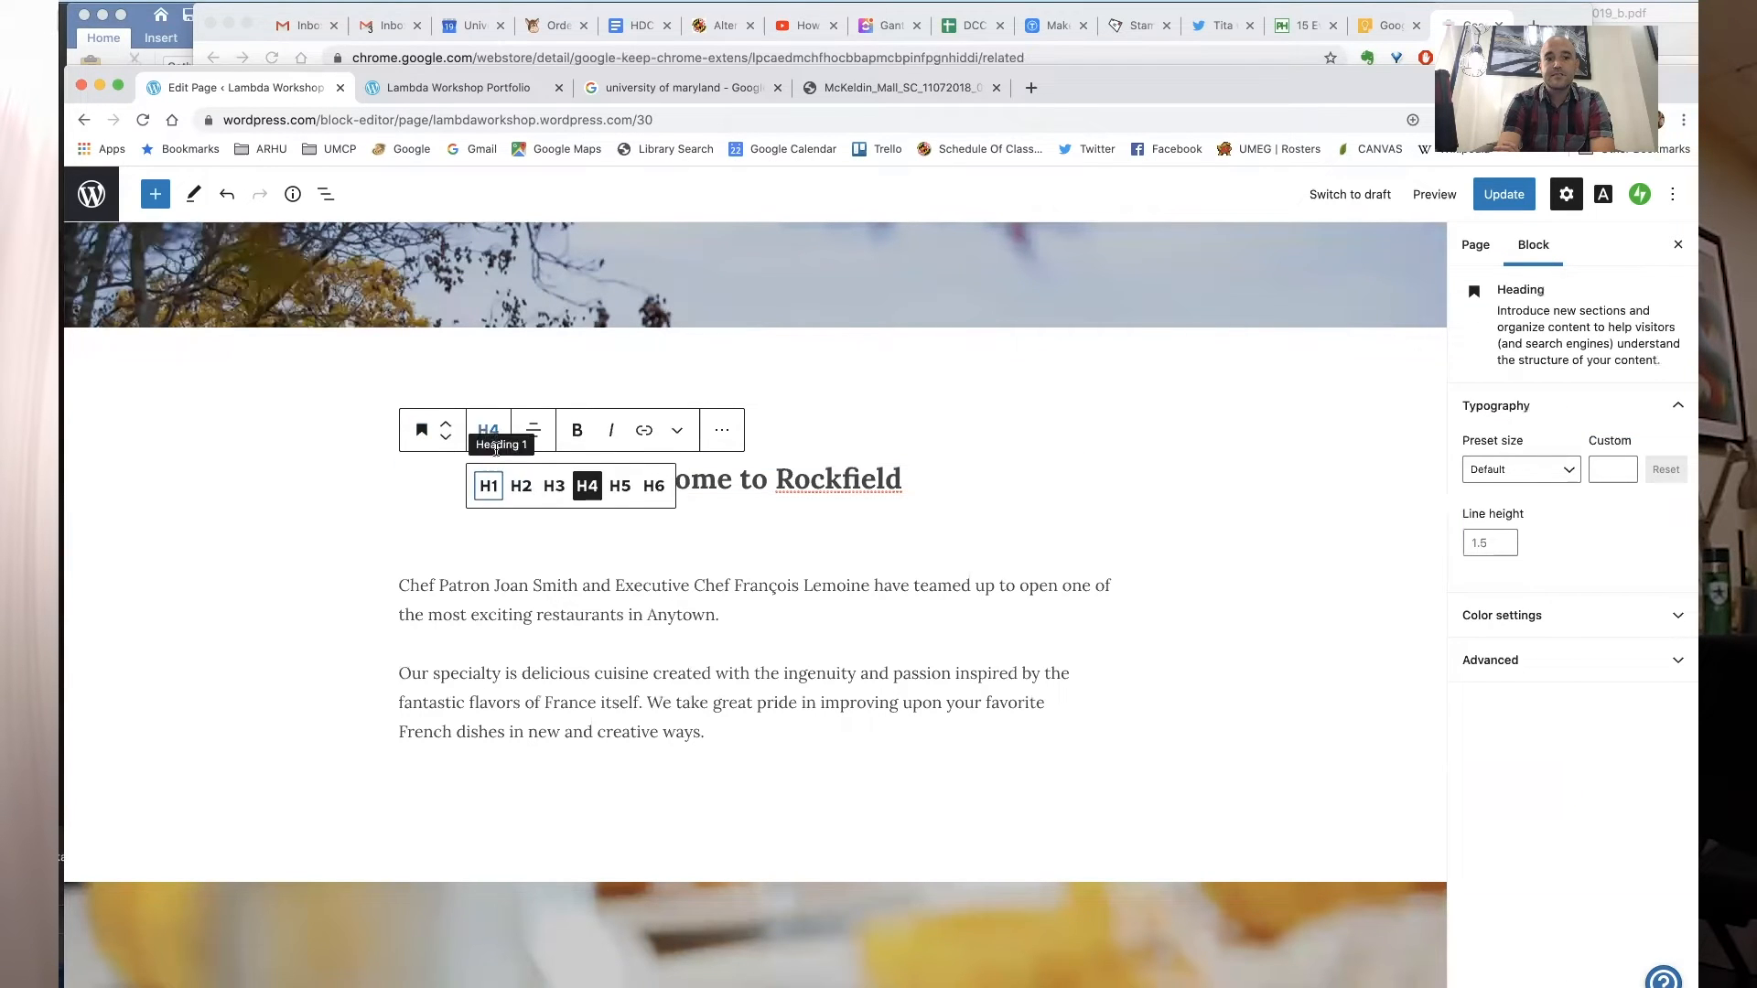
{"action": "left_click", "coordinate": [522, 484]}
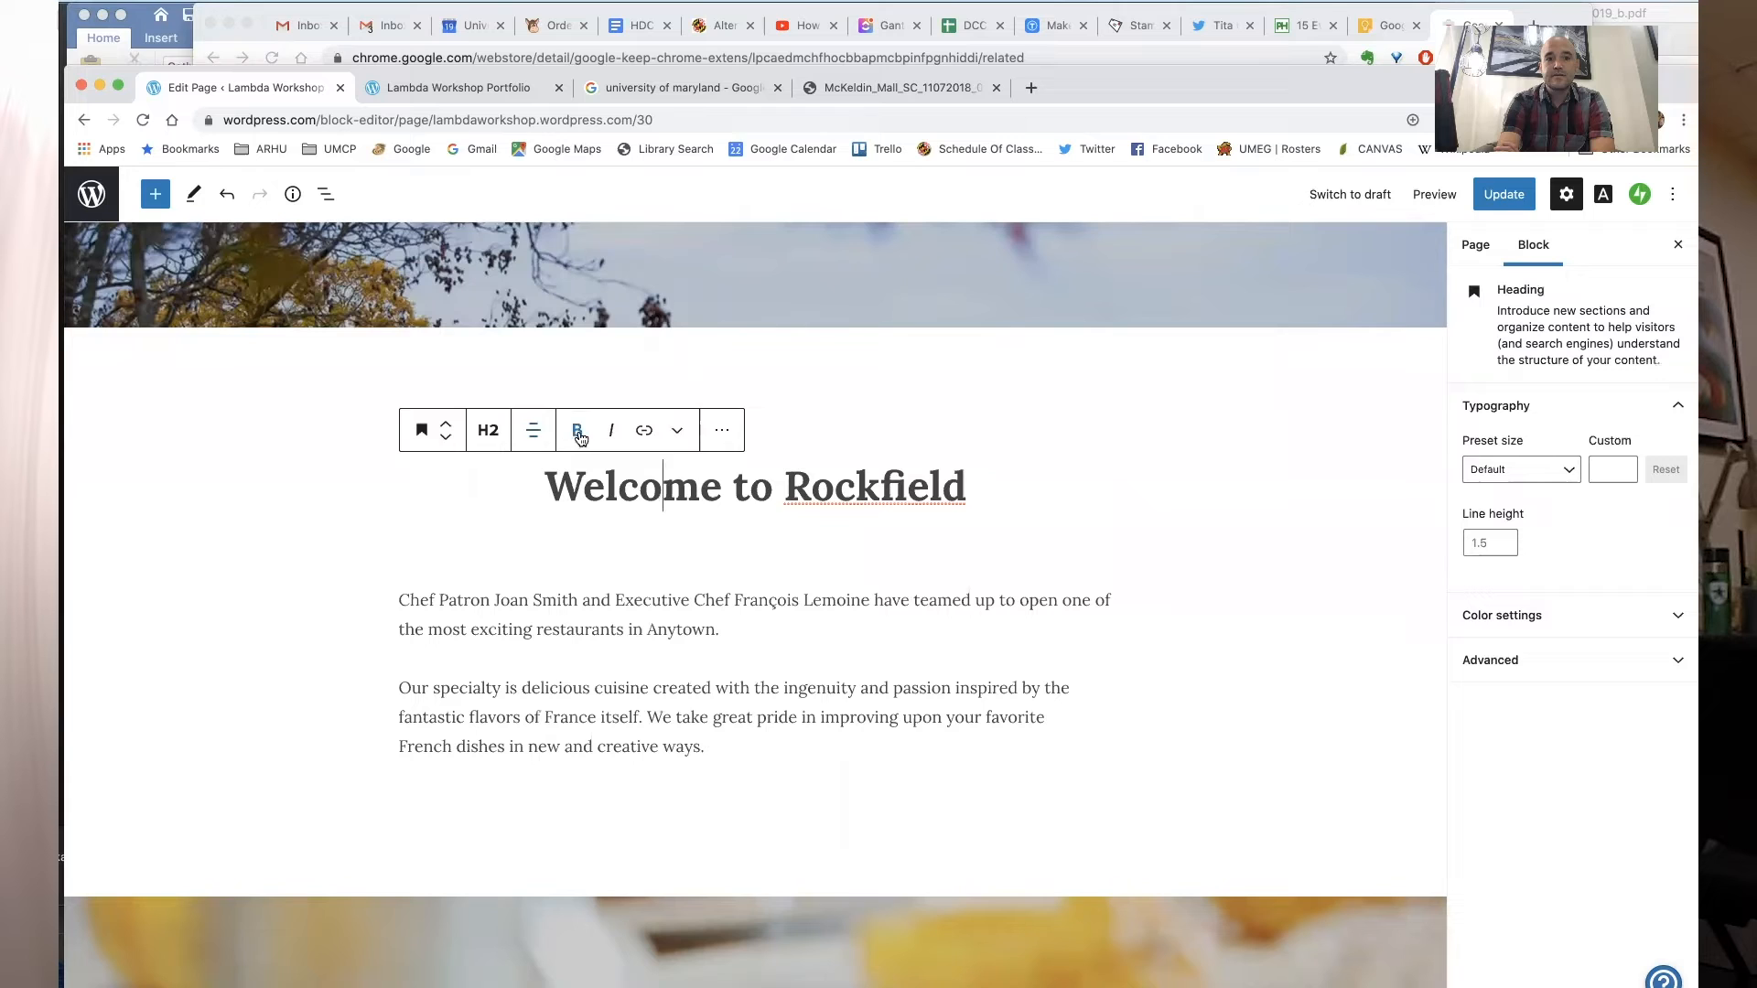
- Select the whole "Welcome to Rockfield" heading text and make it bold
{"action": "triple_click", "coordinate": [619, 487]}
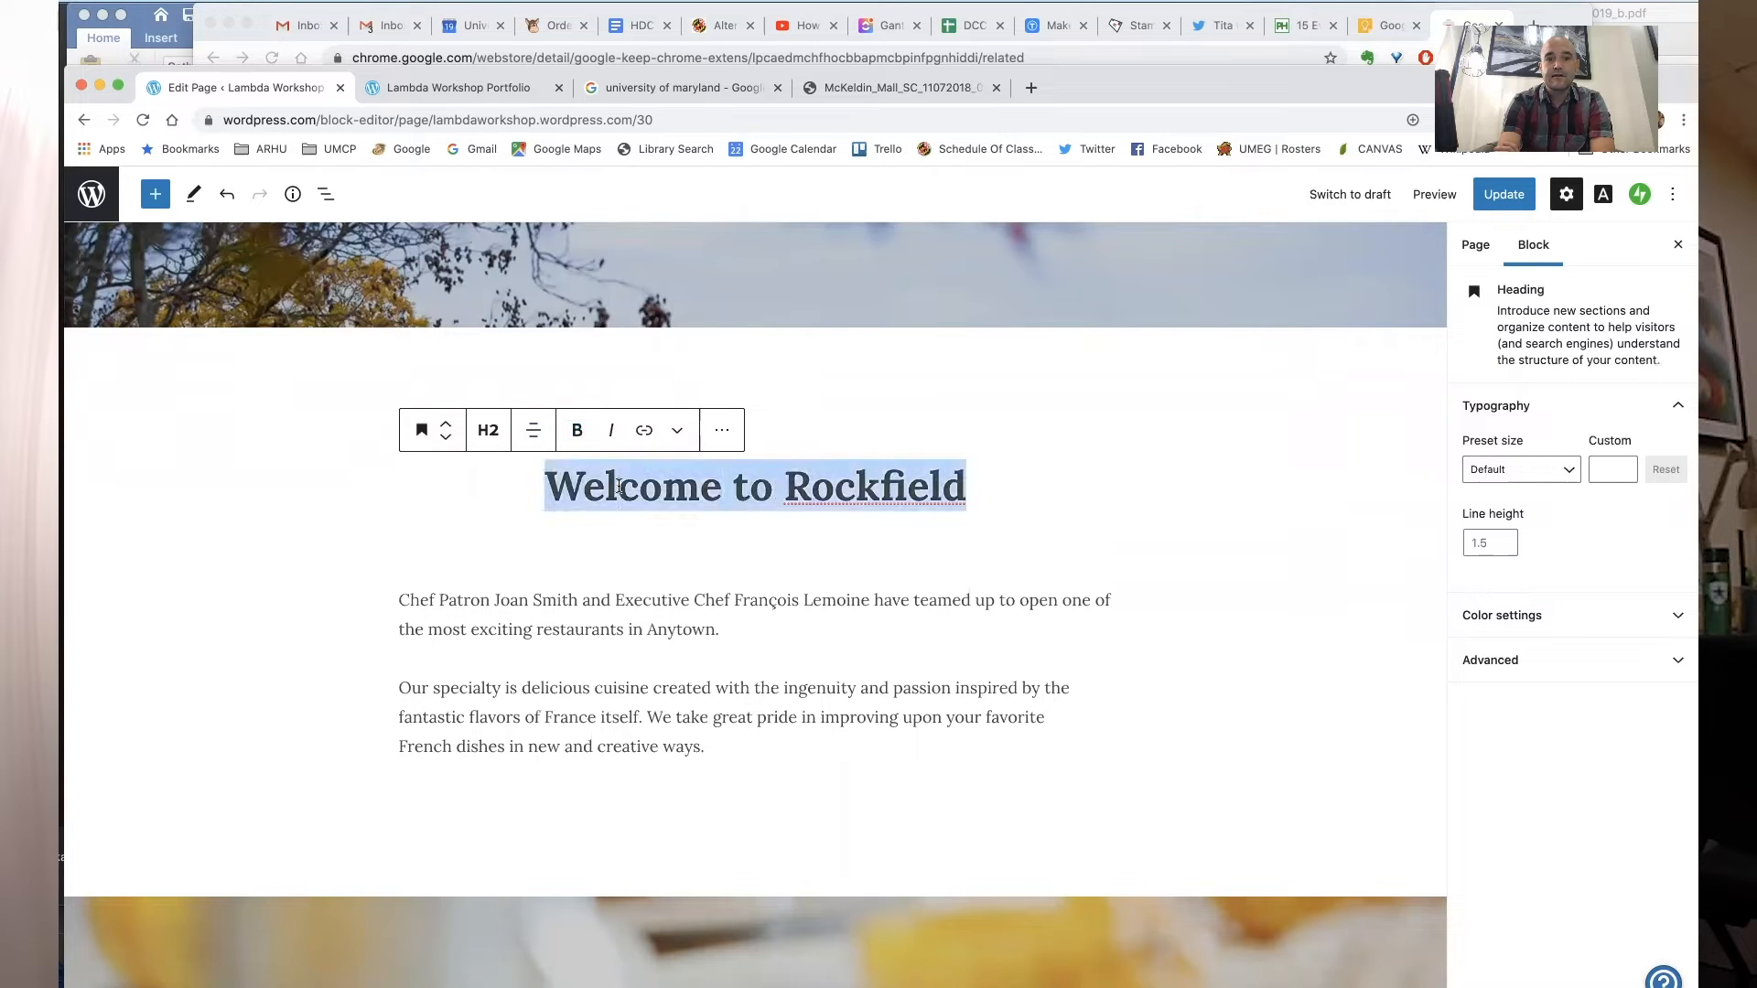
{"action": "left_click", "coordinate": [589, 436]}
{"action": "left_click", "coordinate": [710, 564]}
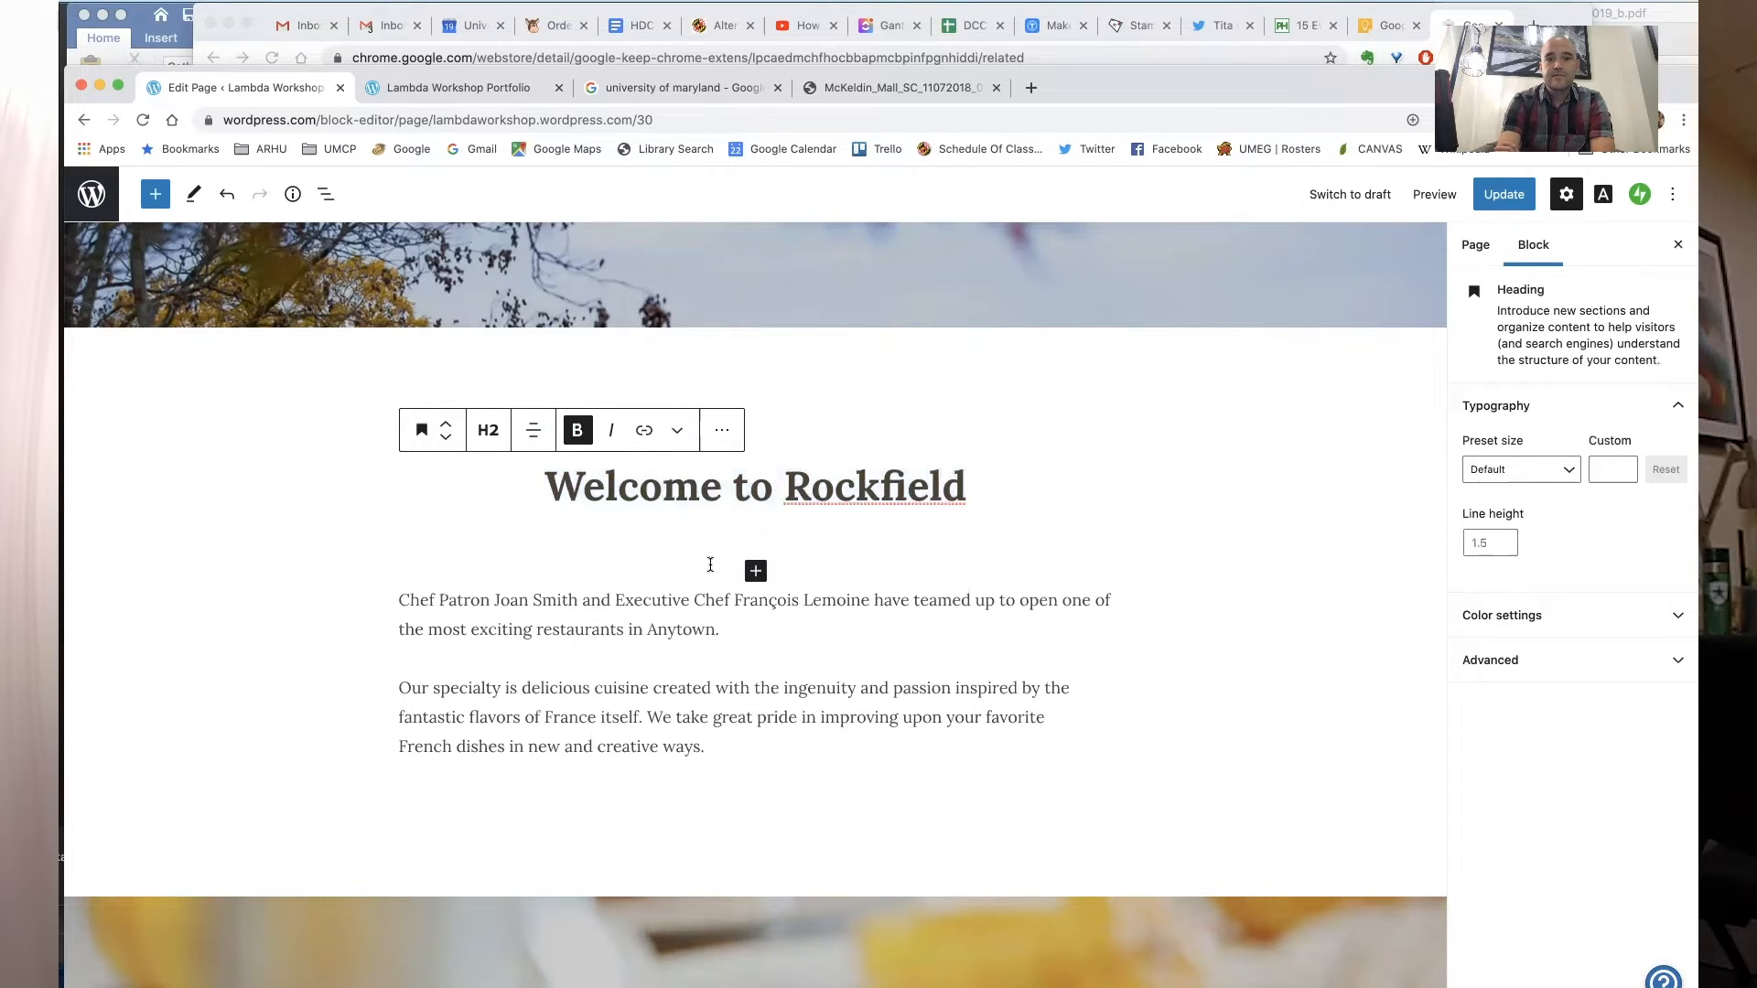
{"action": "left_click", "coordinate": [783, 558]}
{"action": "triple_click", "coordinate": [780, 486]}
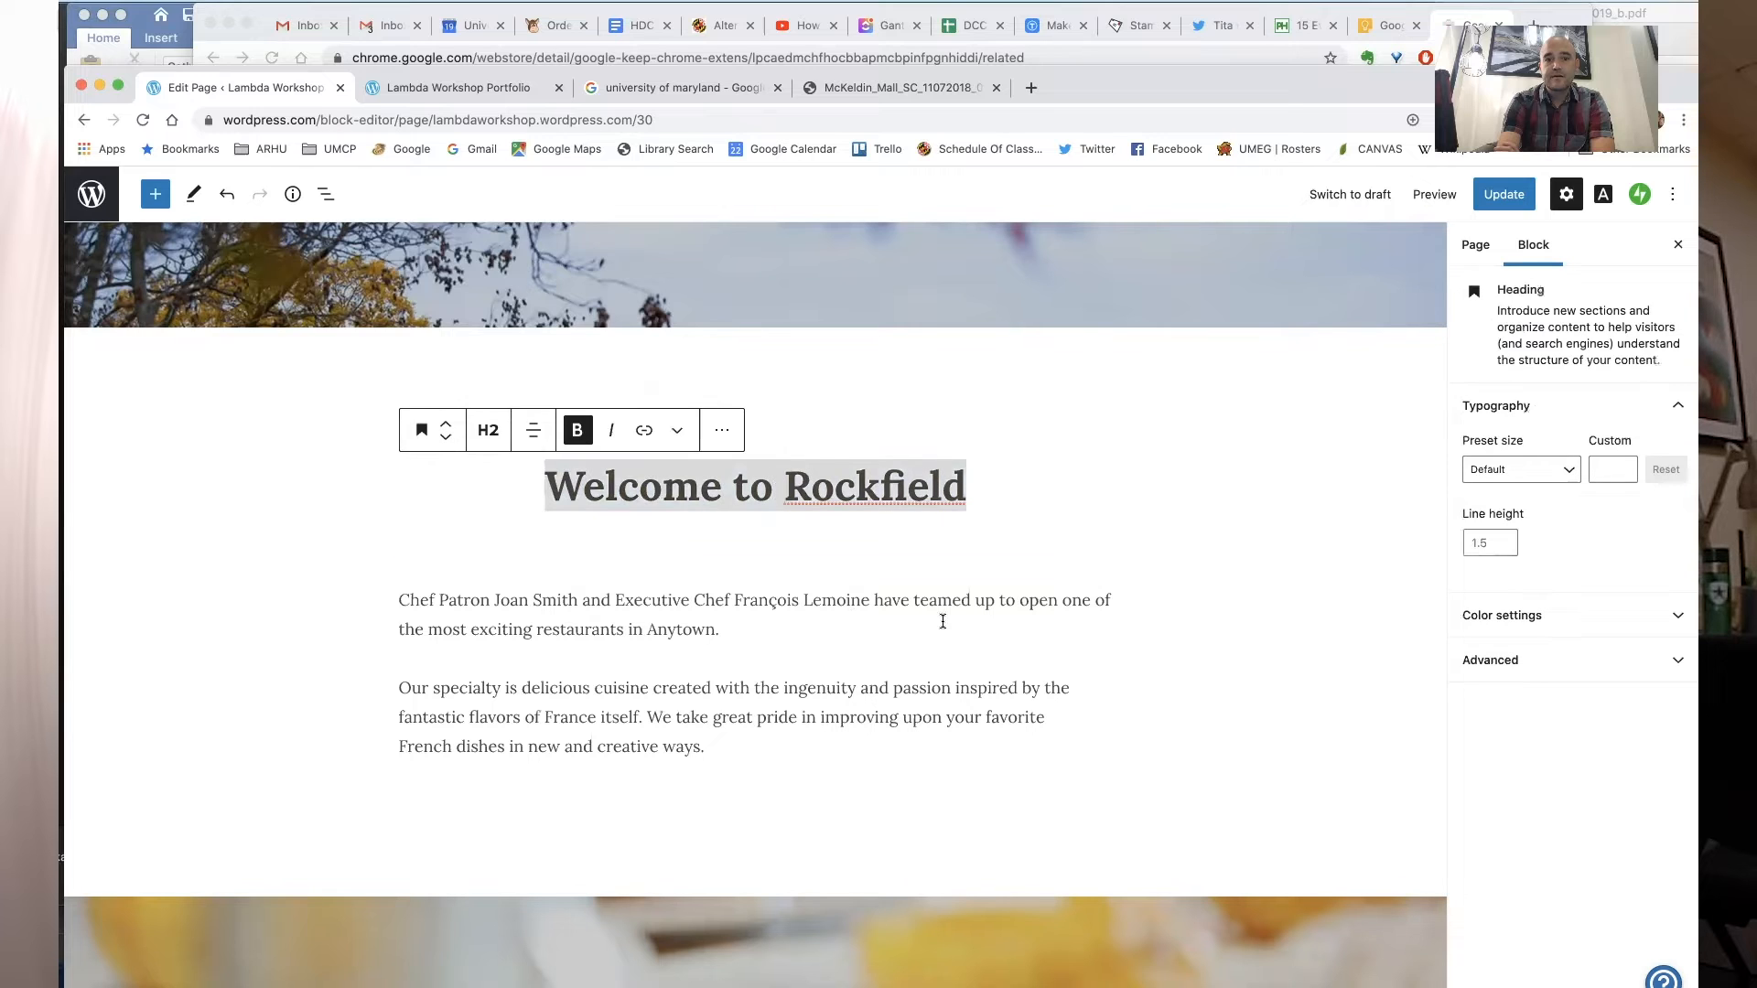
{"action": "left_click", "coordinate": [1227, 645]}
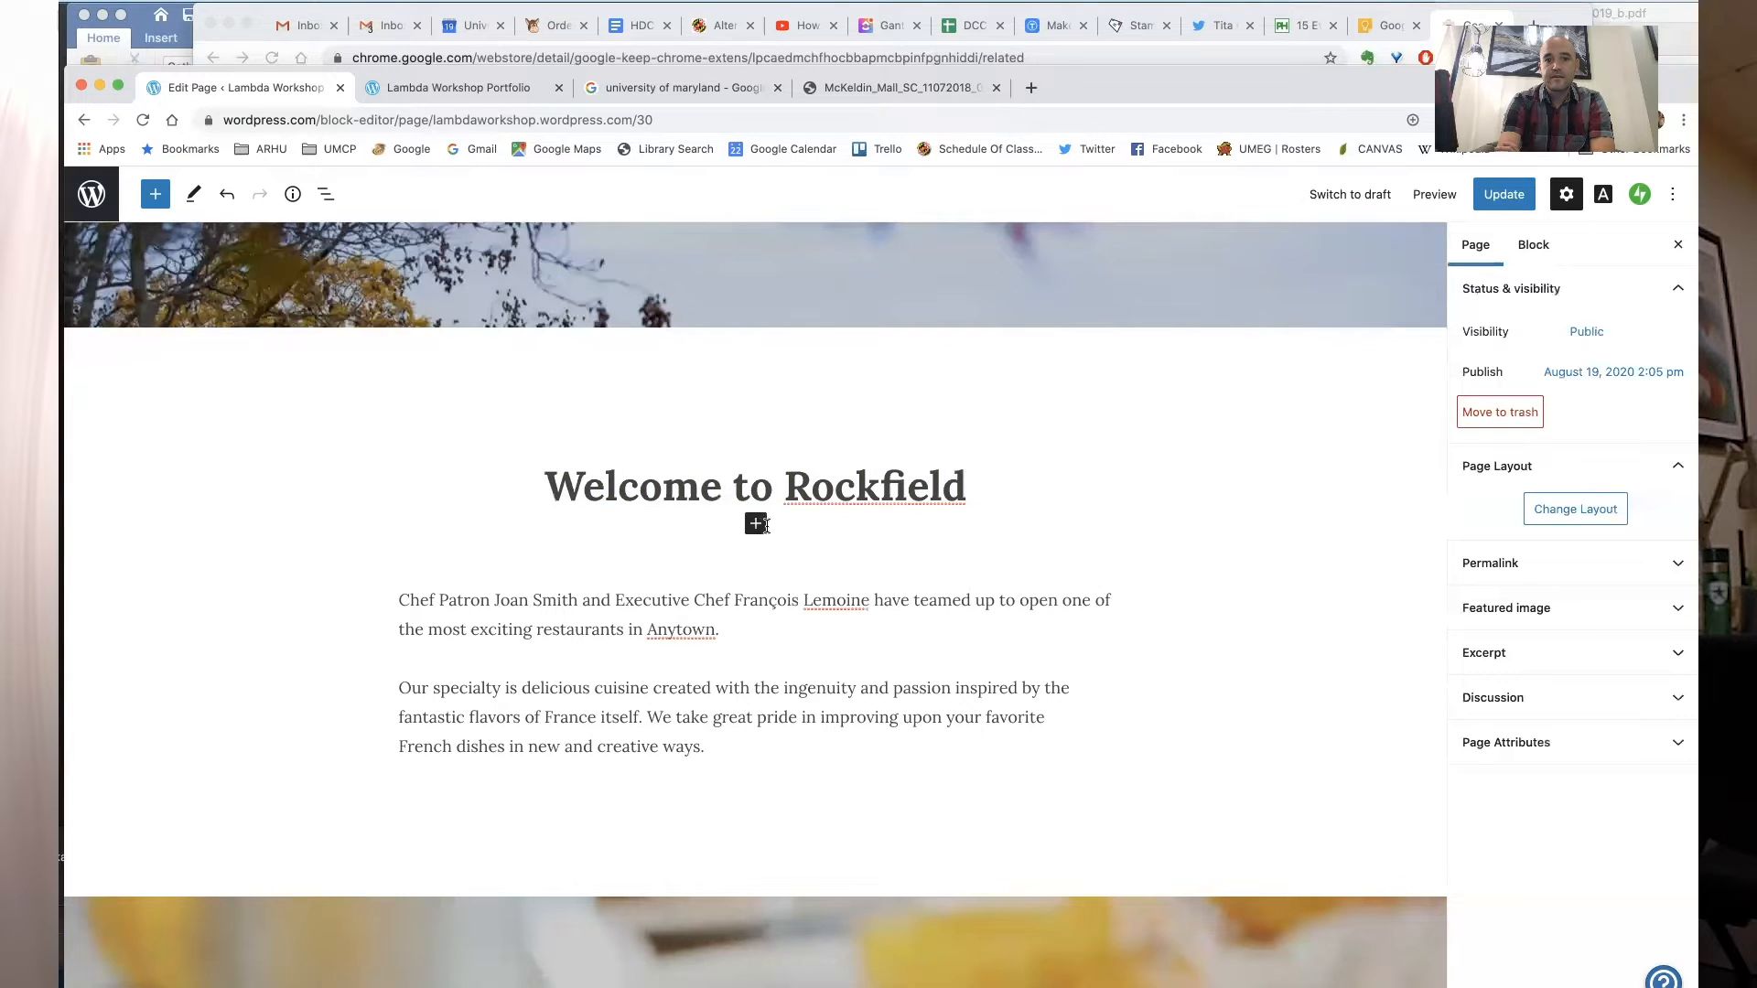
- Search the block inserter for media blocks
{"action": "left_click", "coordinate": [756, 524]}
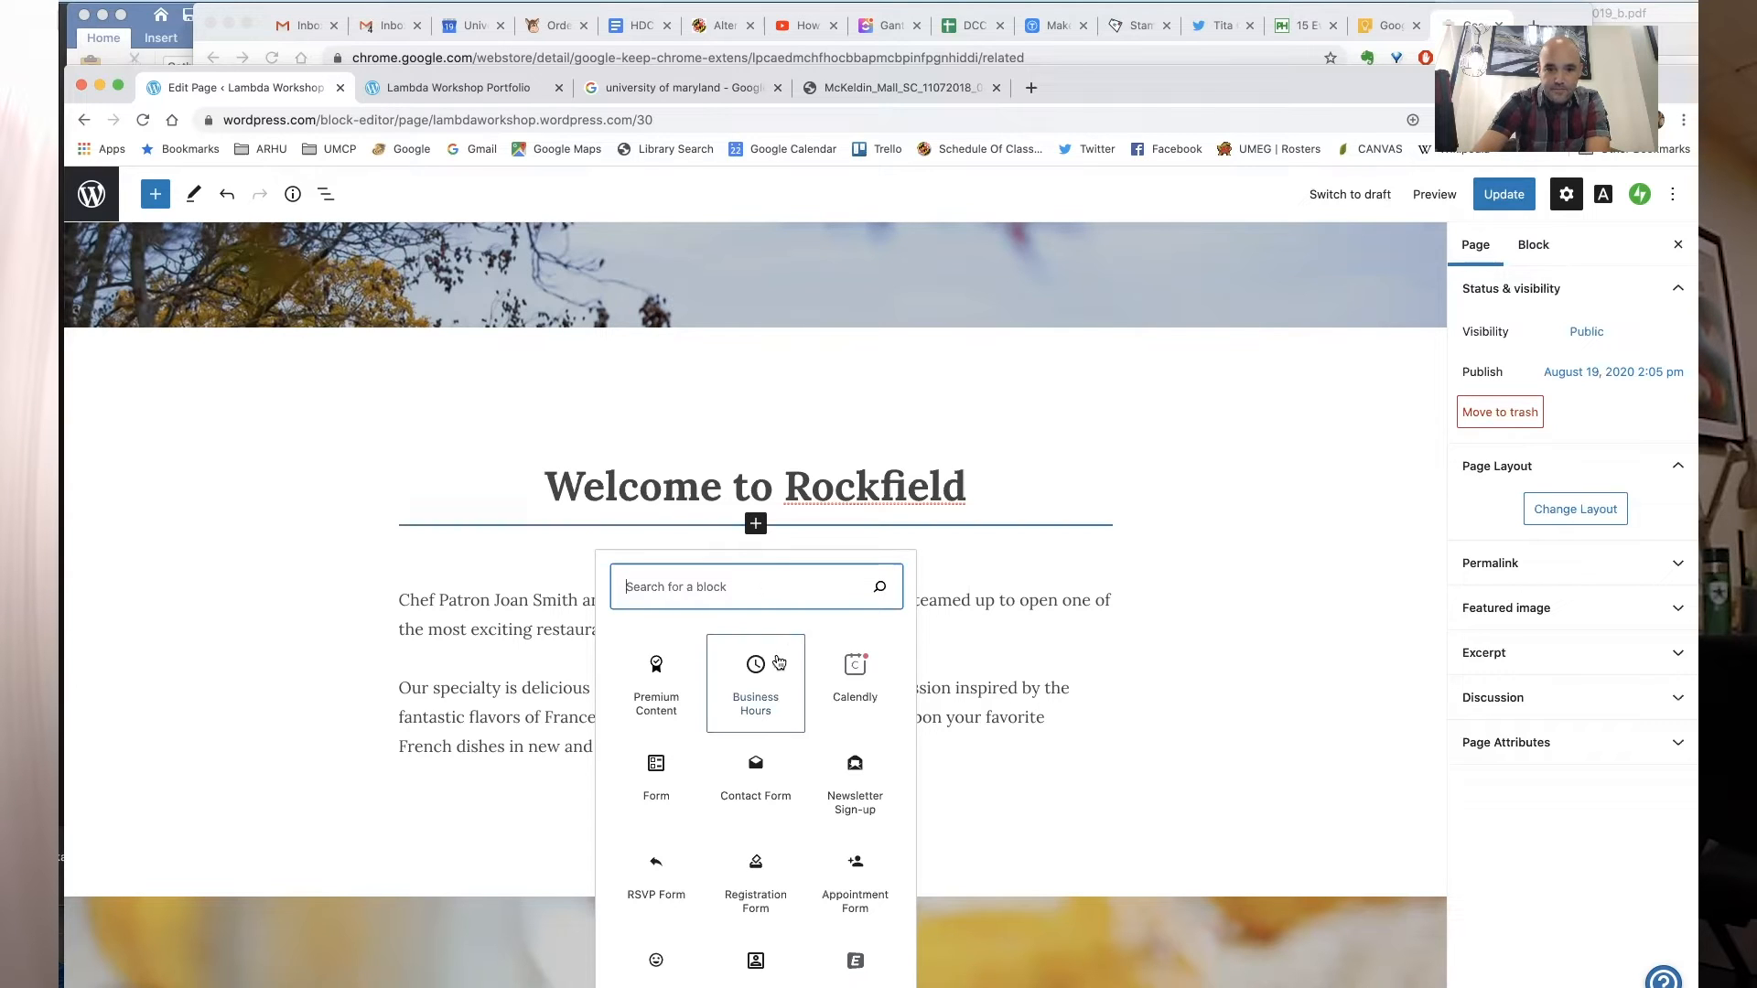
{"action": "scroll", "coordinate": [780, 701], "scroll_direction": "down", "scroll_amount": 1}
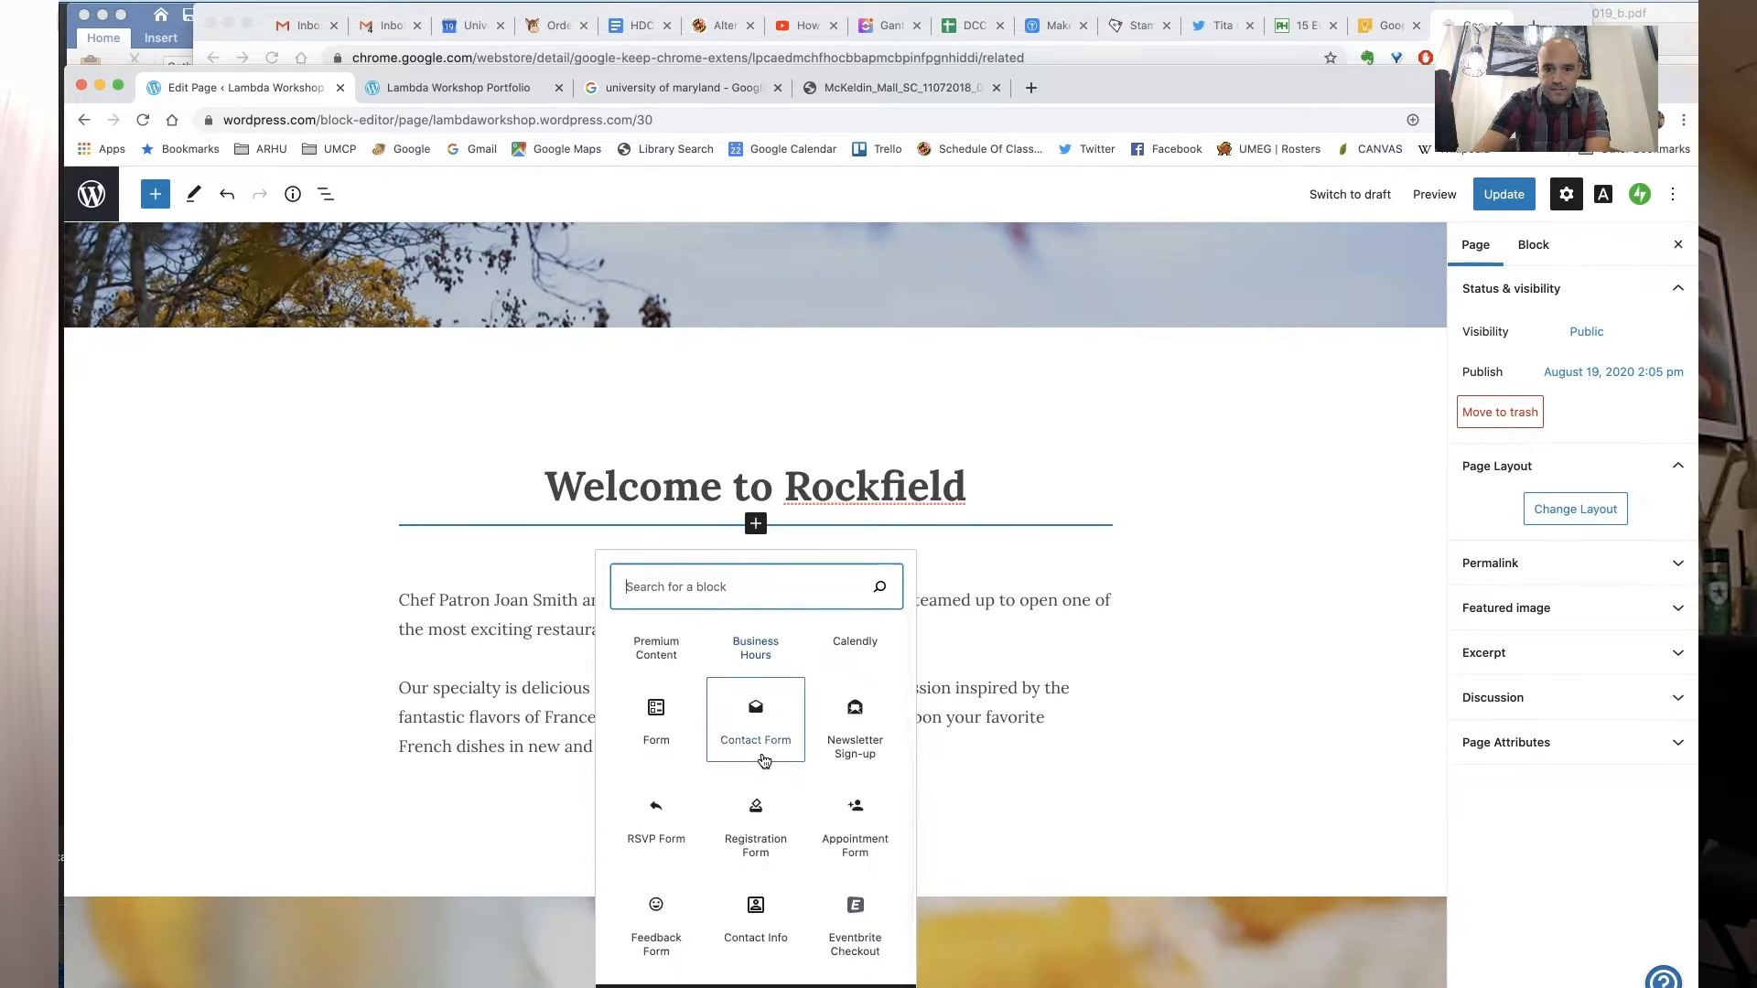
{"action": "scroll", "coordinate": [701, 756], "scroll_direction": "up", "scroll_amount": 1}
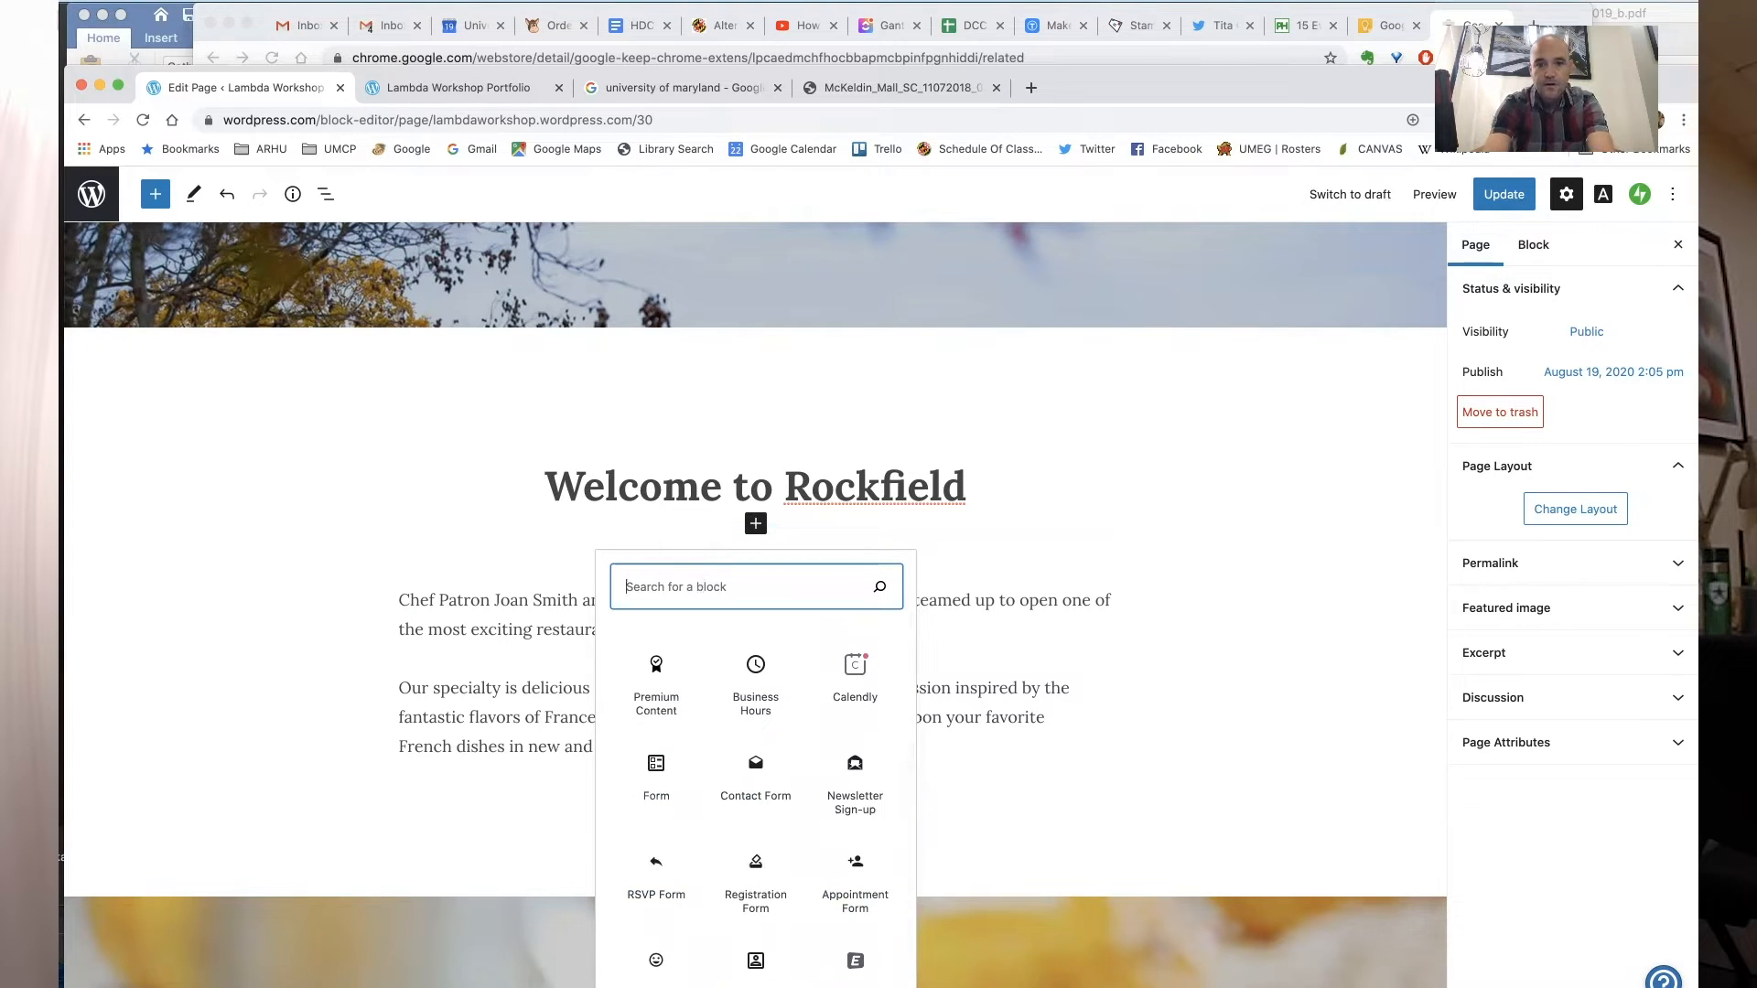
{"action": "type", "text": "media"}
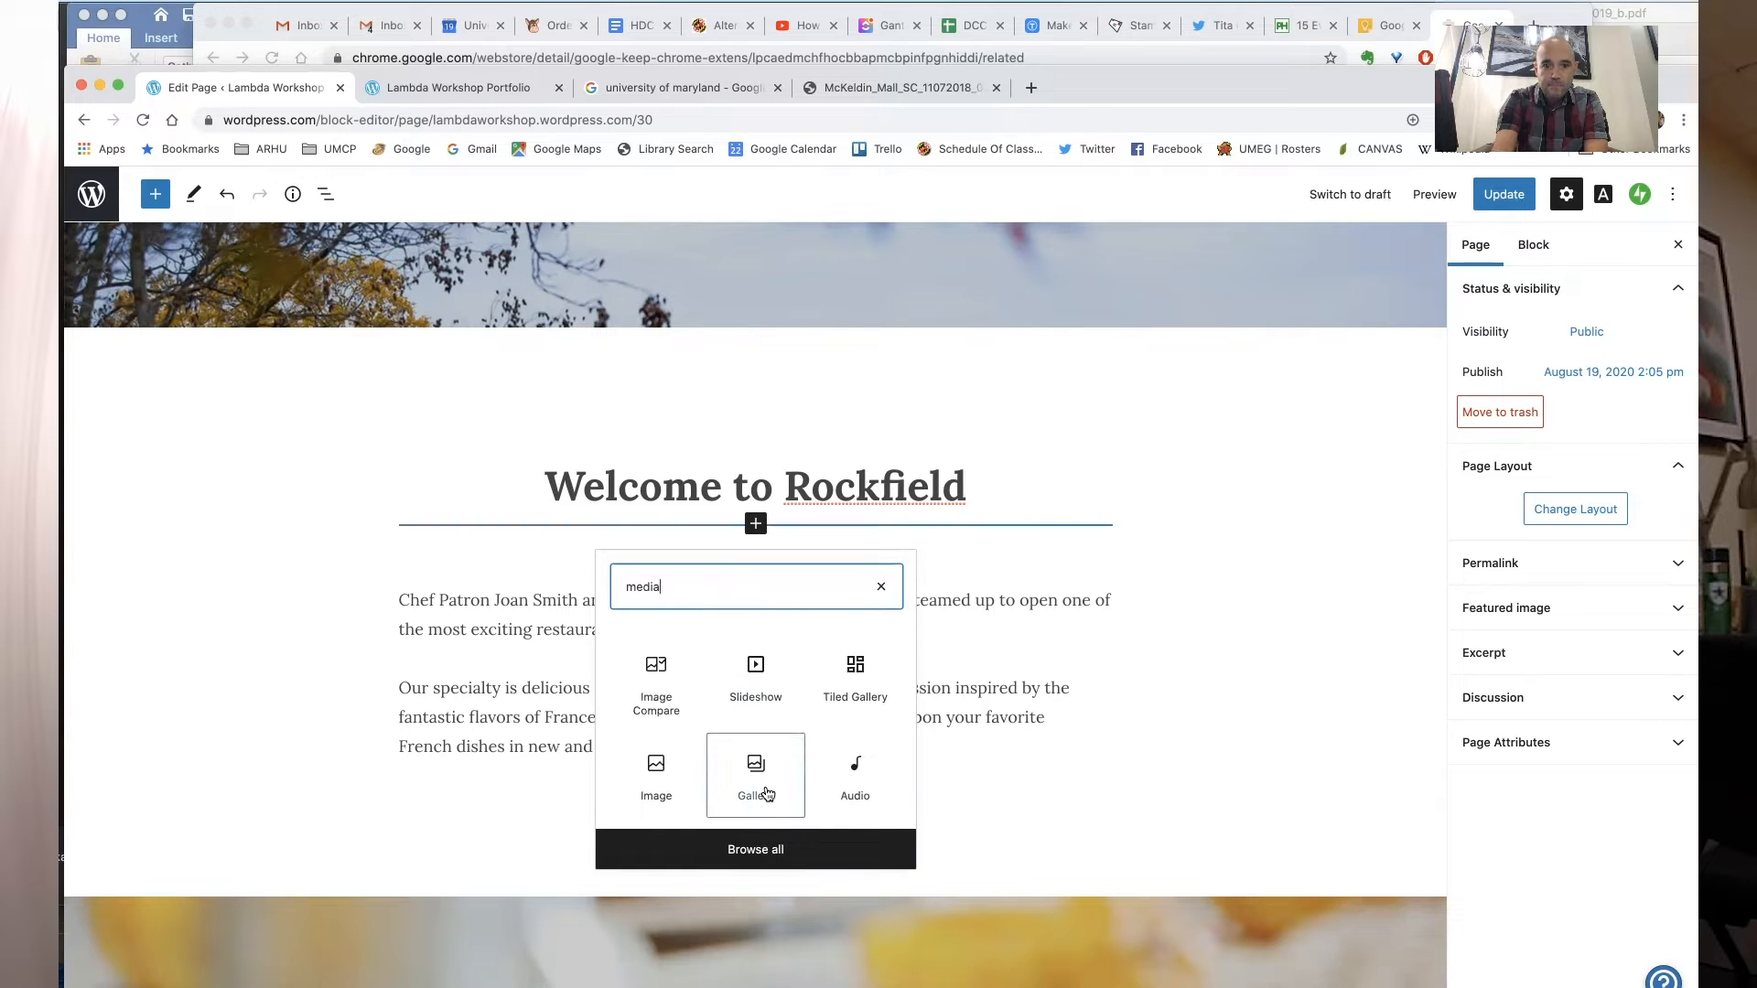
{"action": "left_click", "coordinate": [765, 851]}
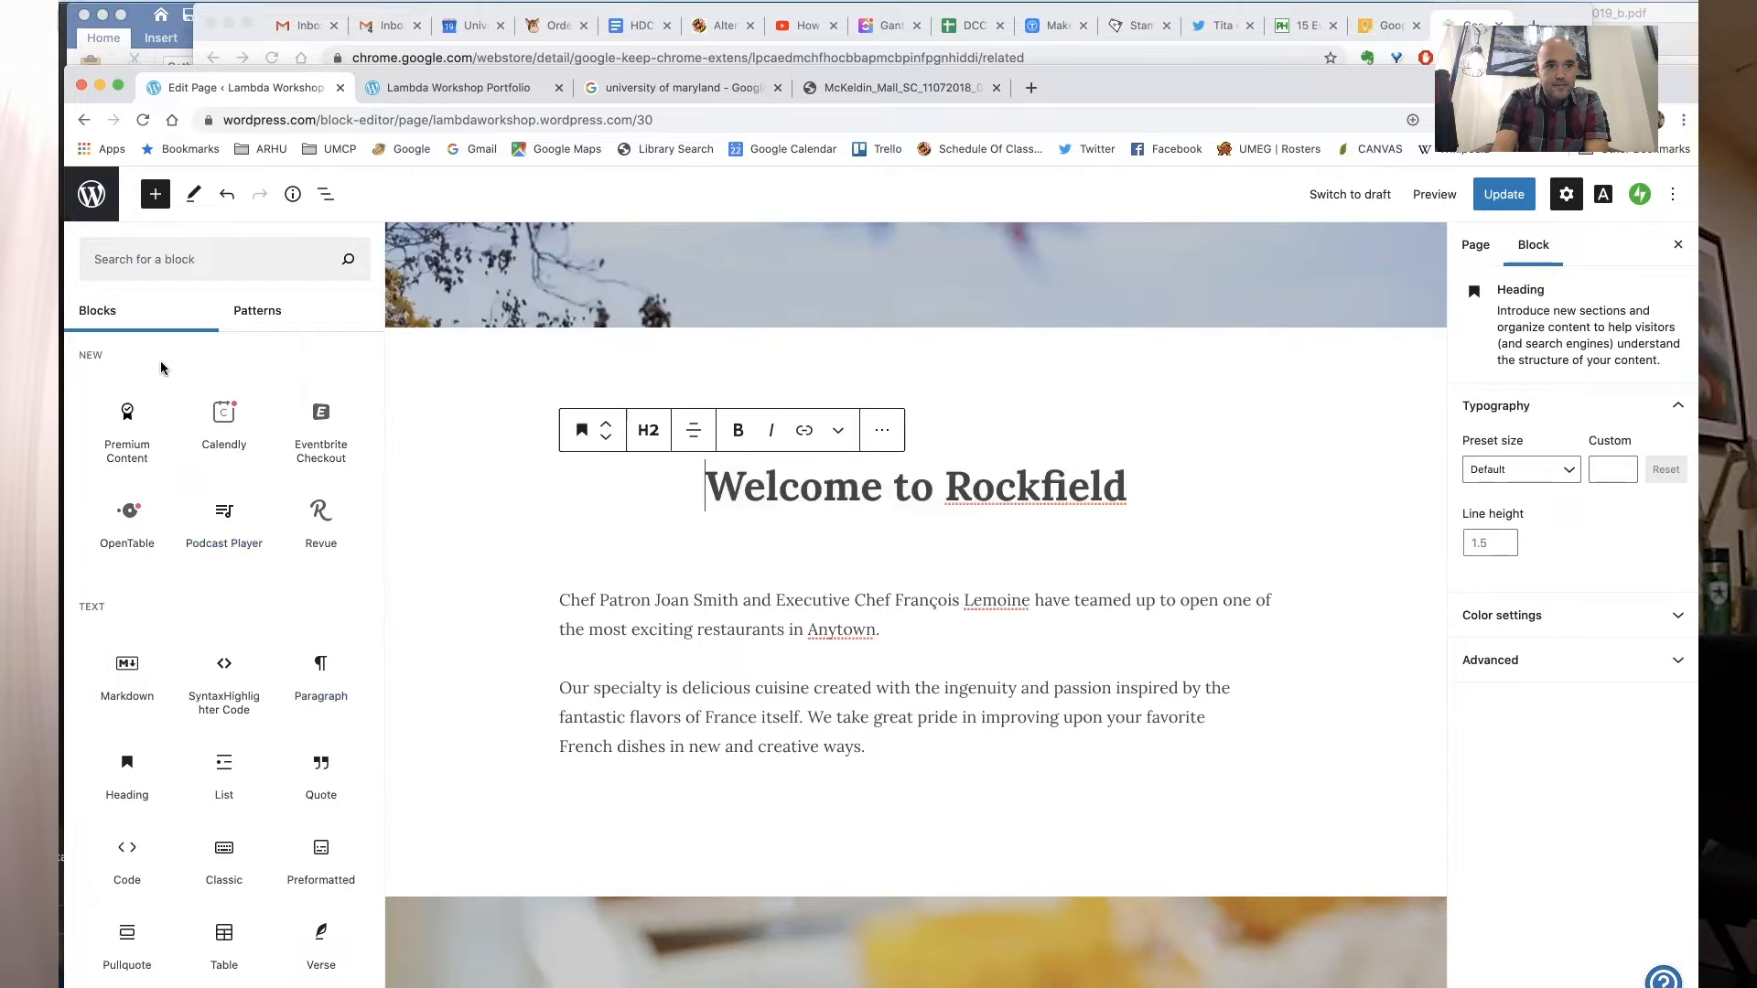
{"action": "left_click", "coordinate": [155, 249]}
{"action": "type", "text": "media"}
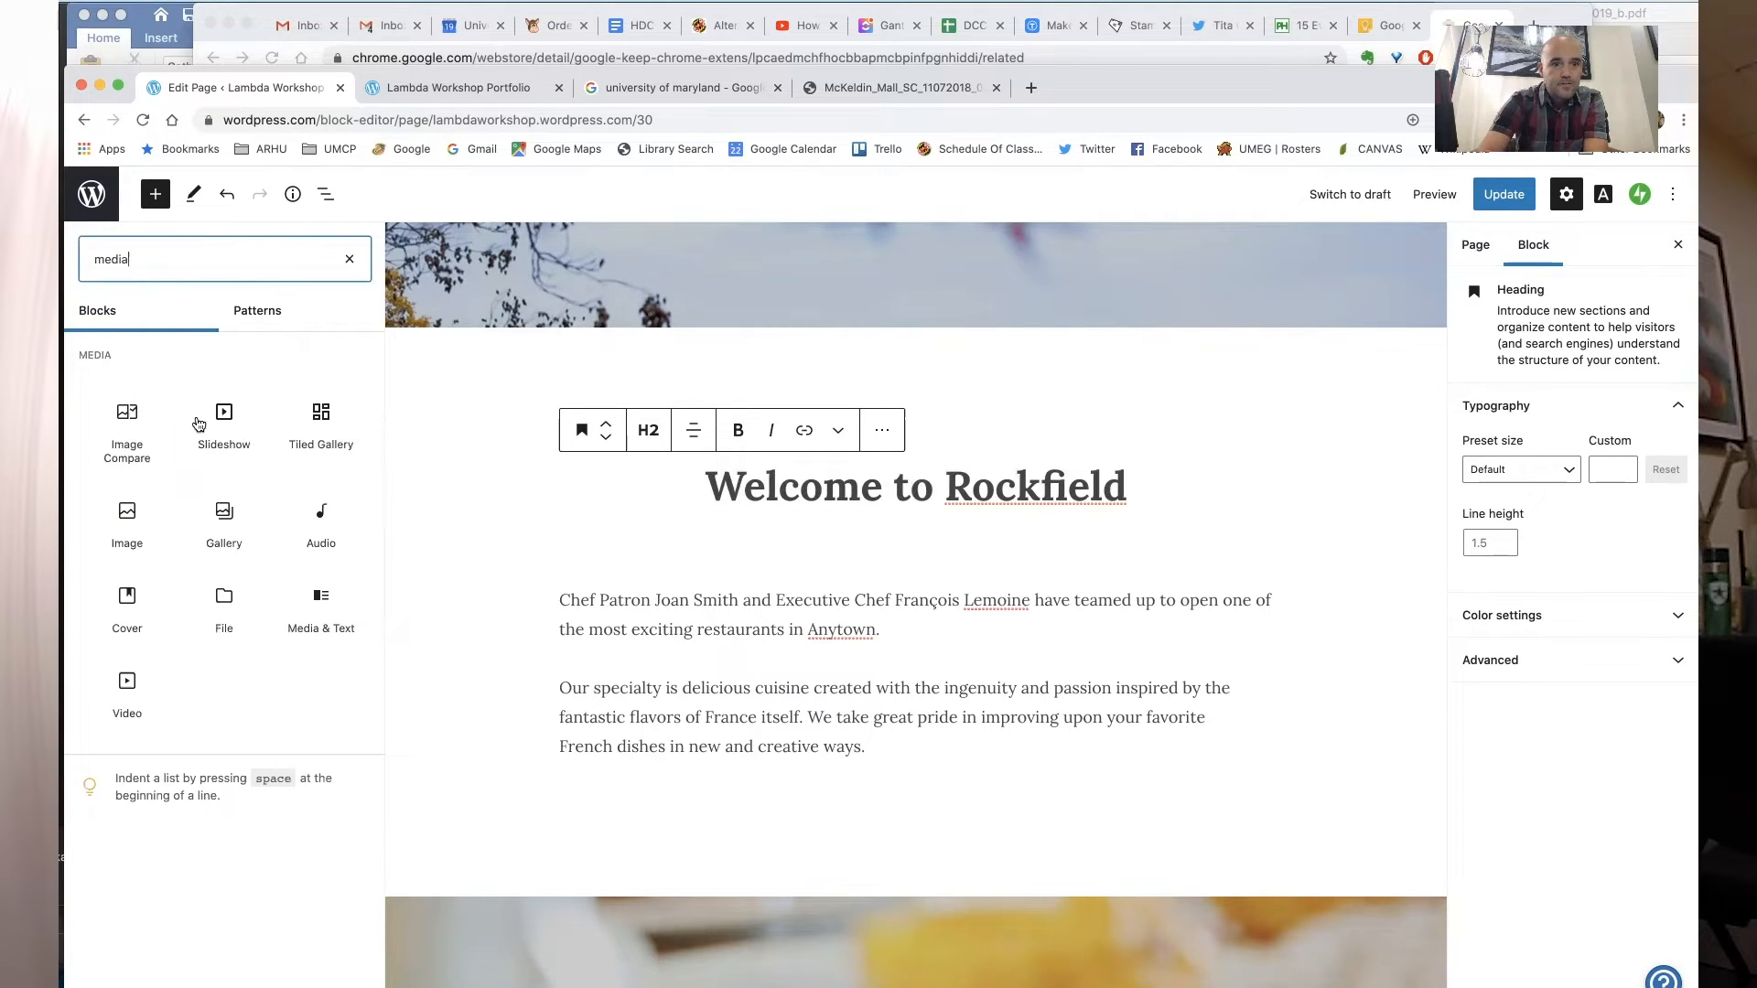
{"action": "mouse_move", "coordinate": [205, 432]}
{"action": "left_click", "coordinate": [349, 259]}
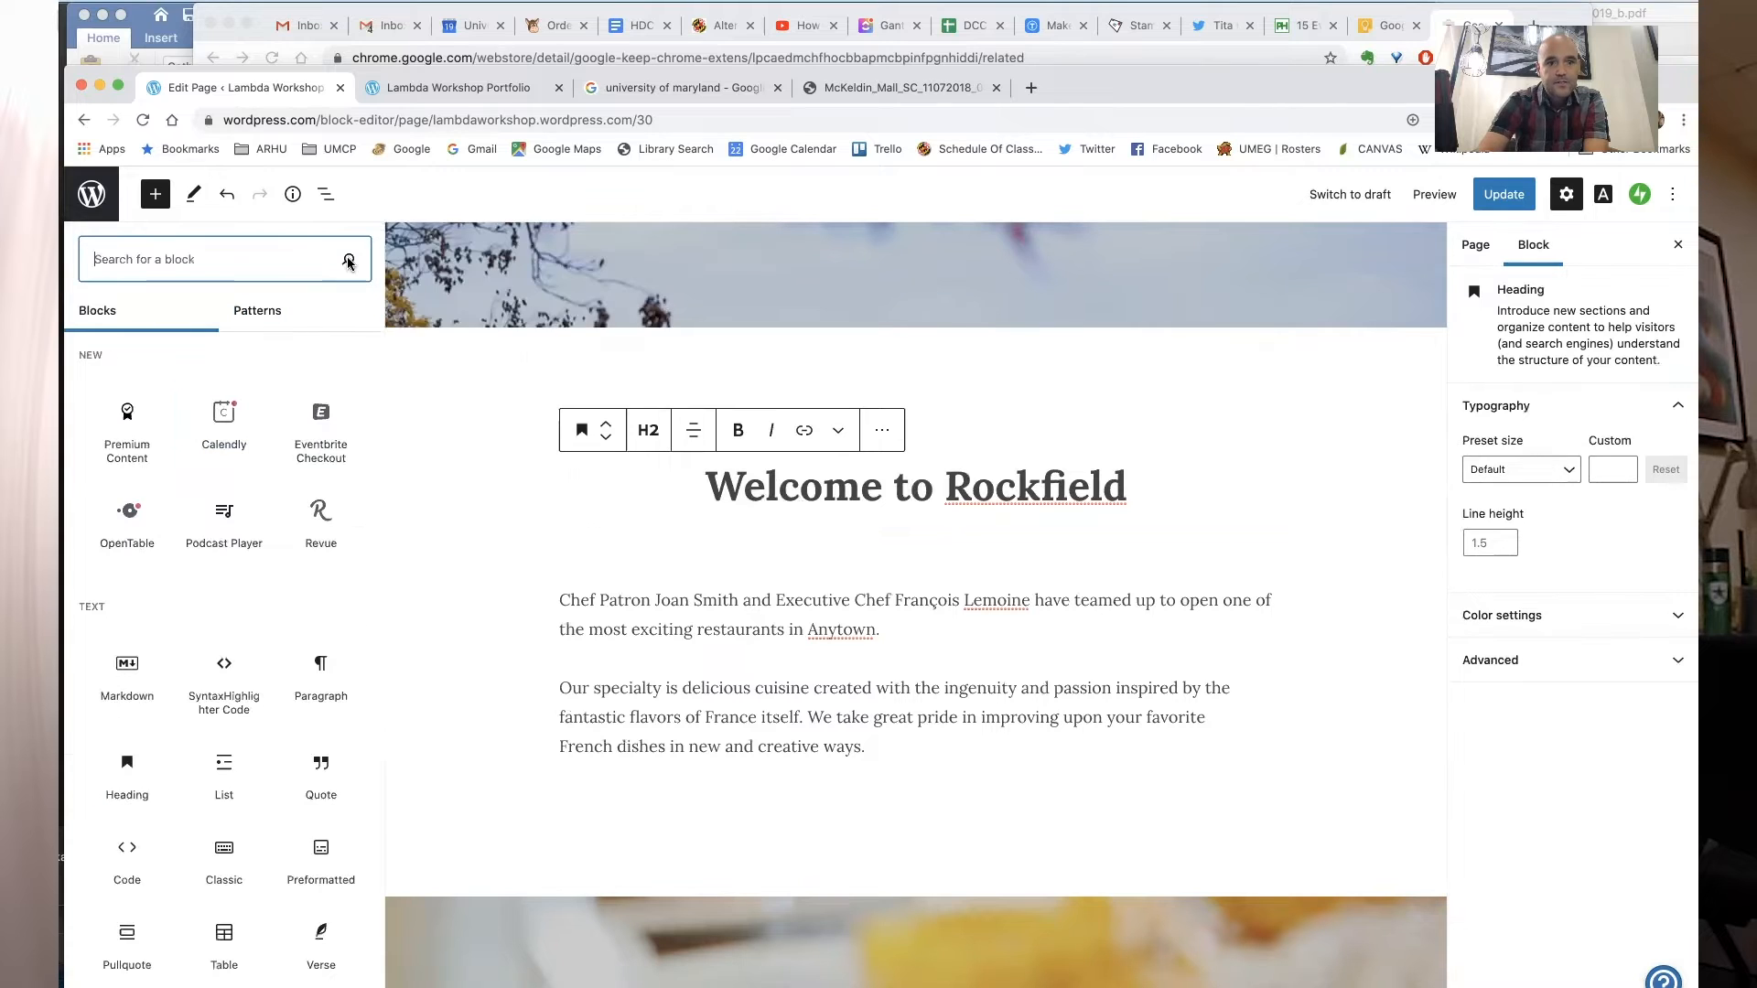
- Insert a Media & Text block directly below the heading
{"action": "left_click", "coordinate": [916, 523]}
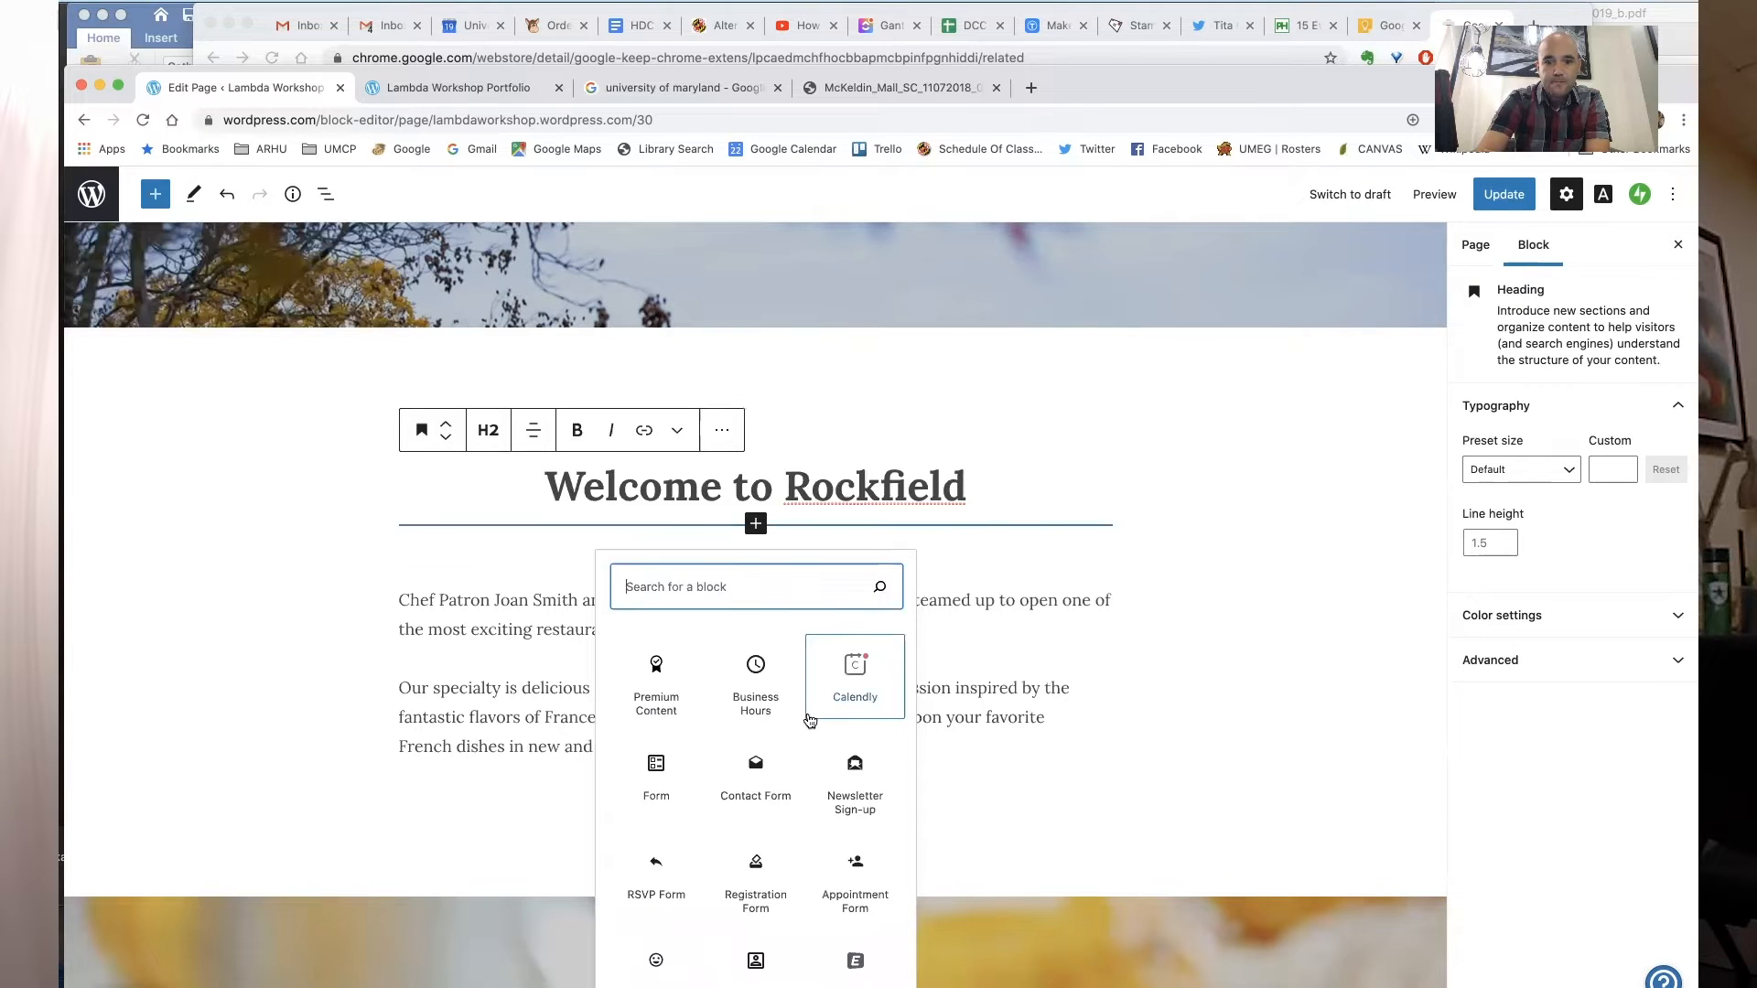
{"action": "scroll", "coordinate": [805, 723], "scroll_direction": "down", "scroll_amount": 1}
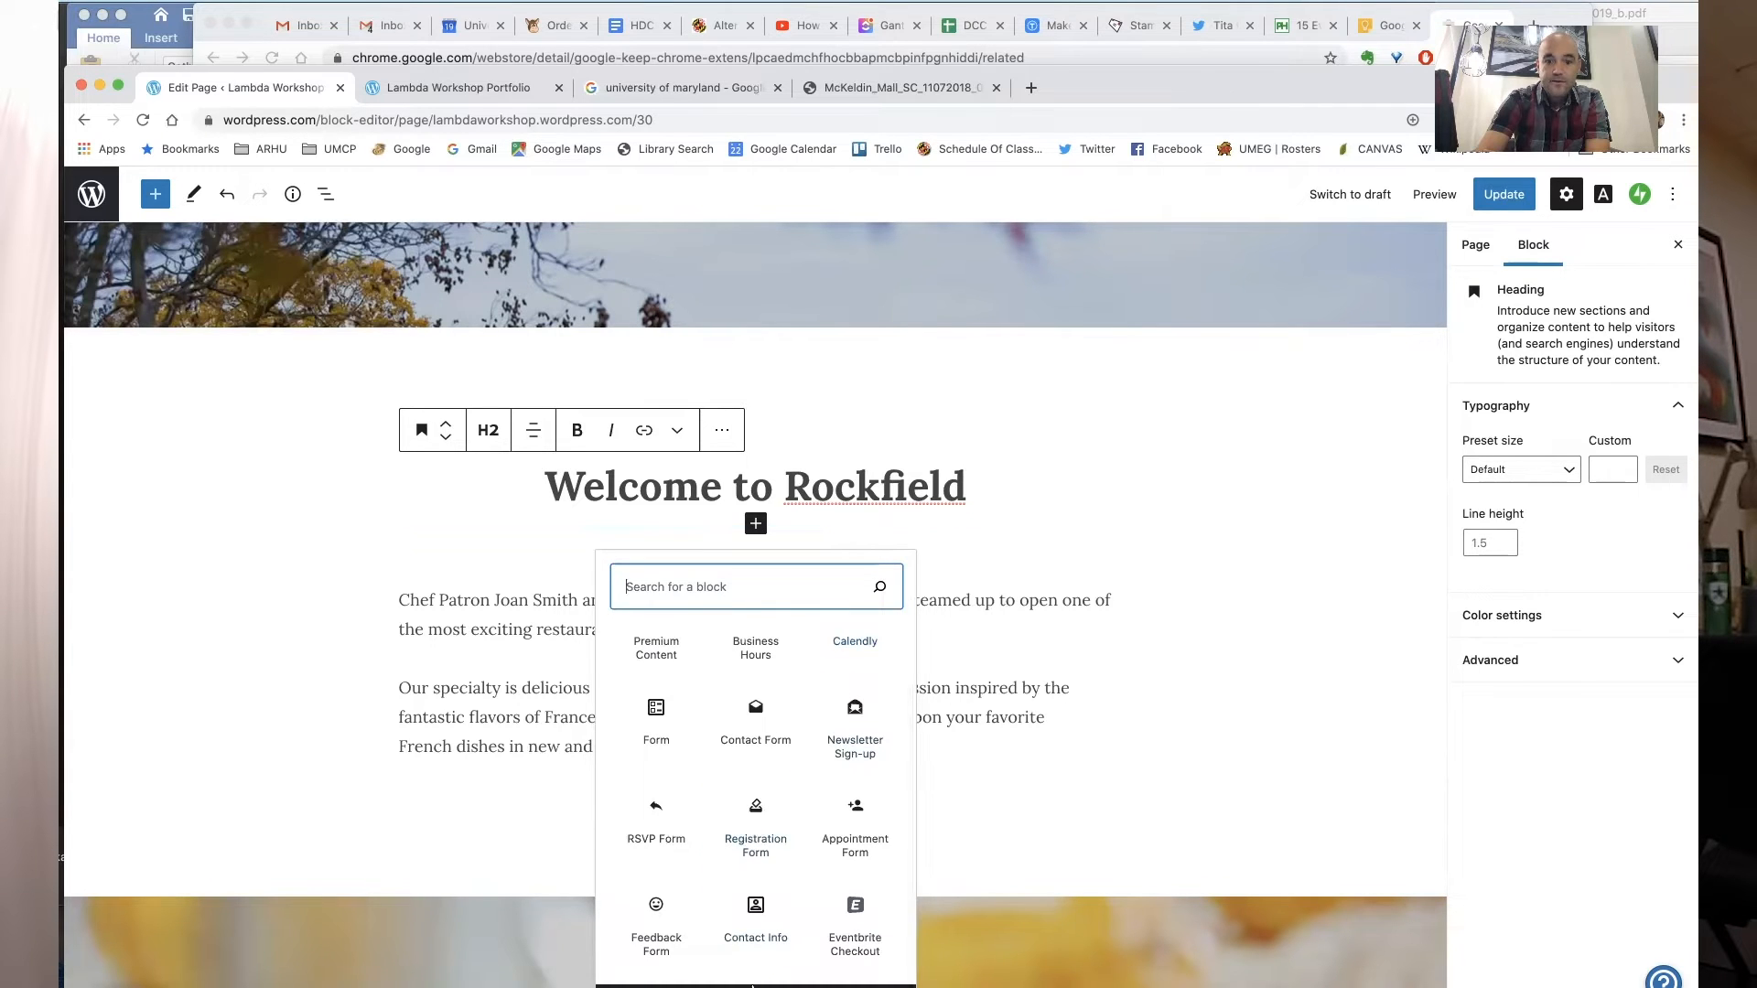
{"action": "left_click", "coordinate": [742, 985]}
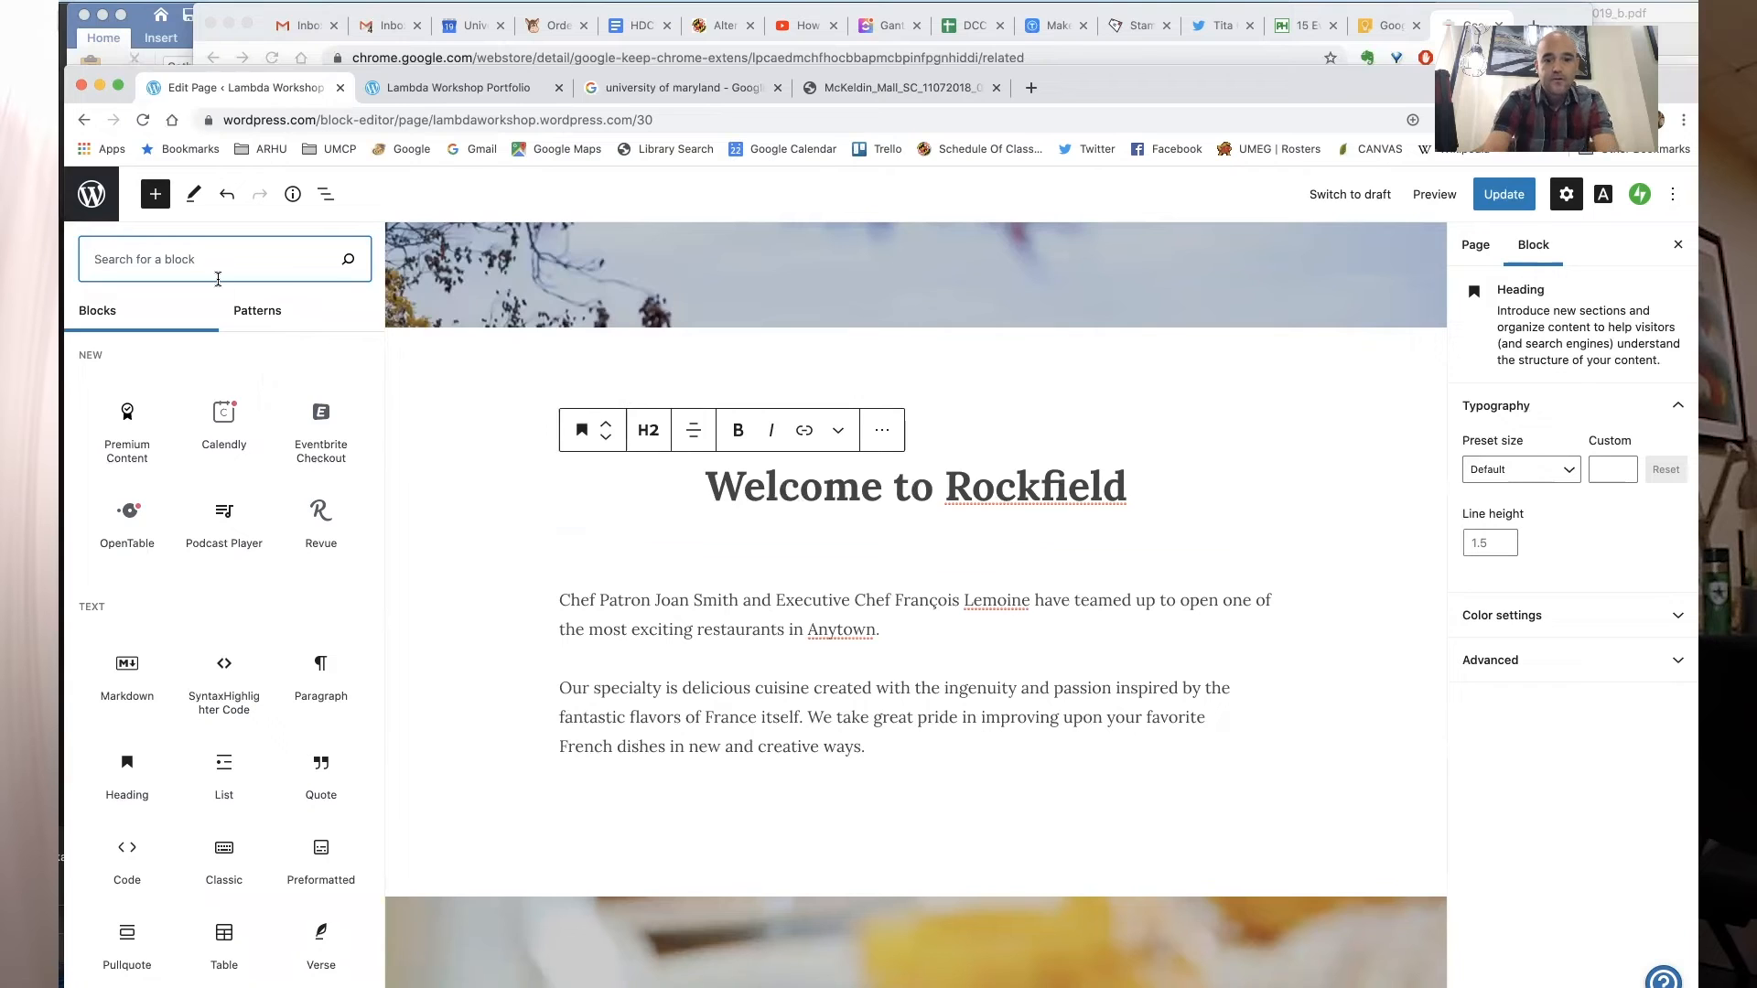
{"action": "type", "text": "media"}
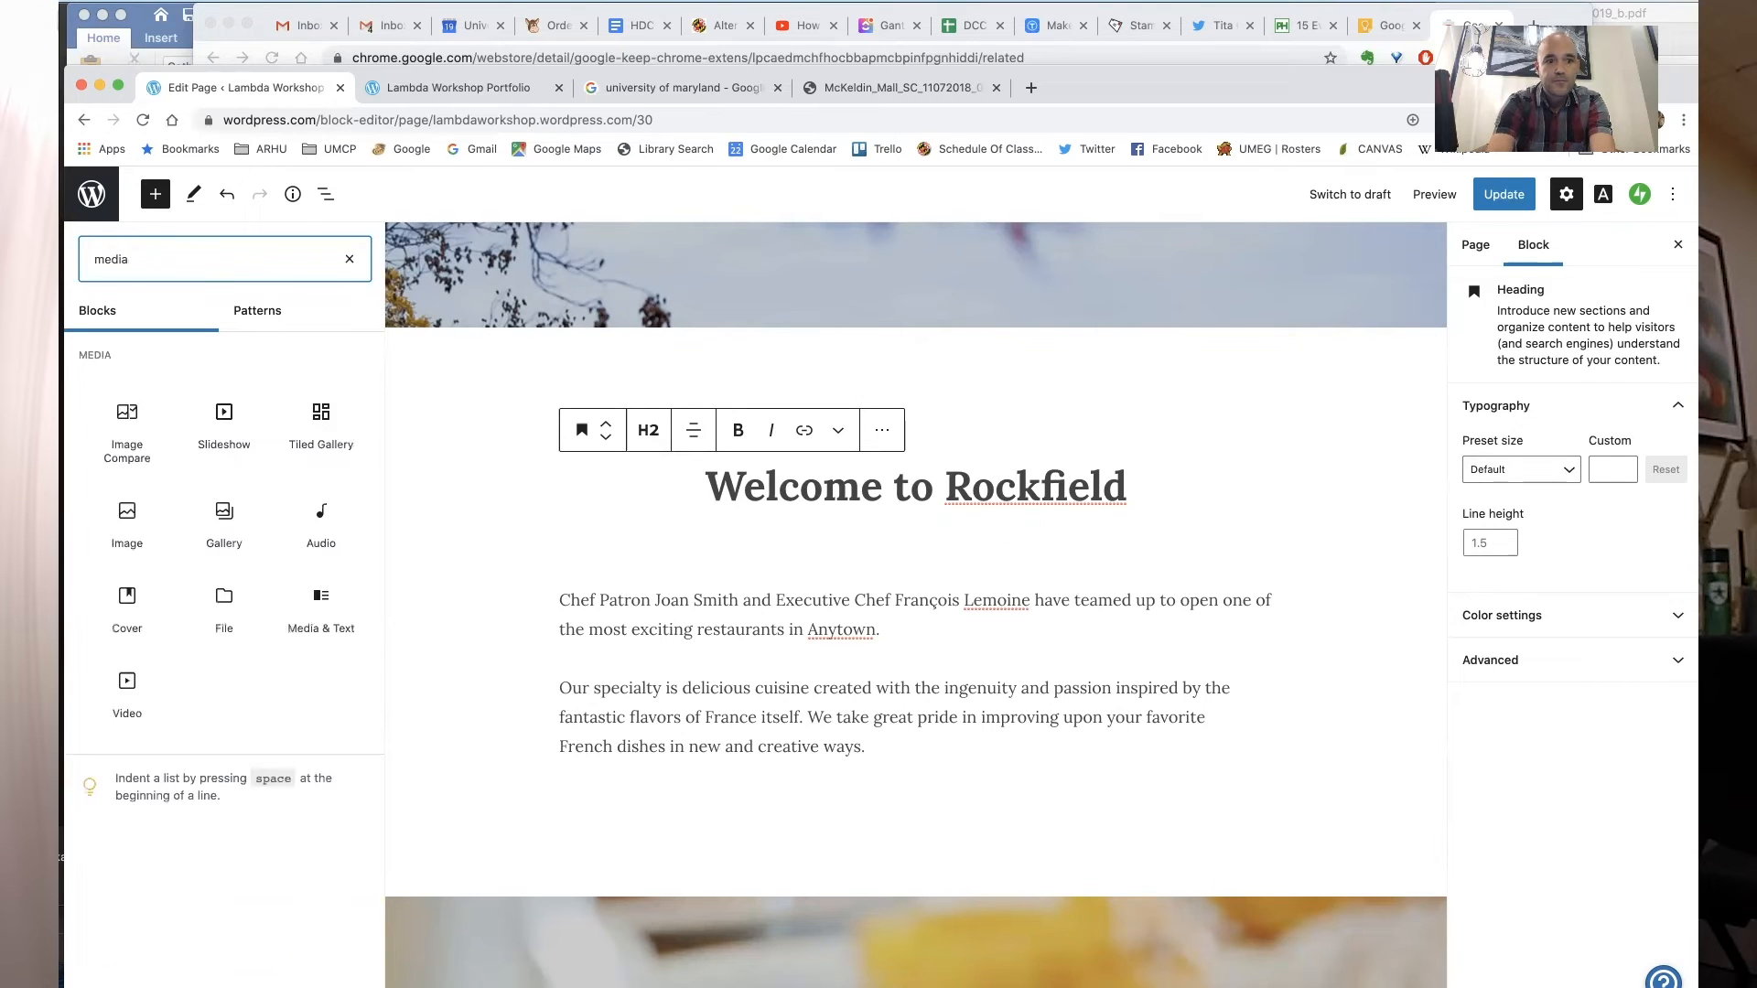
{"action": "left_click", "coordinate": [342, 611]}
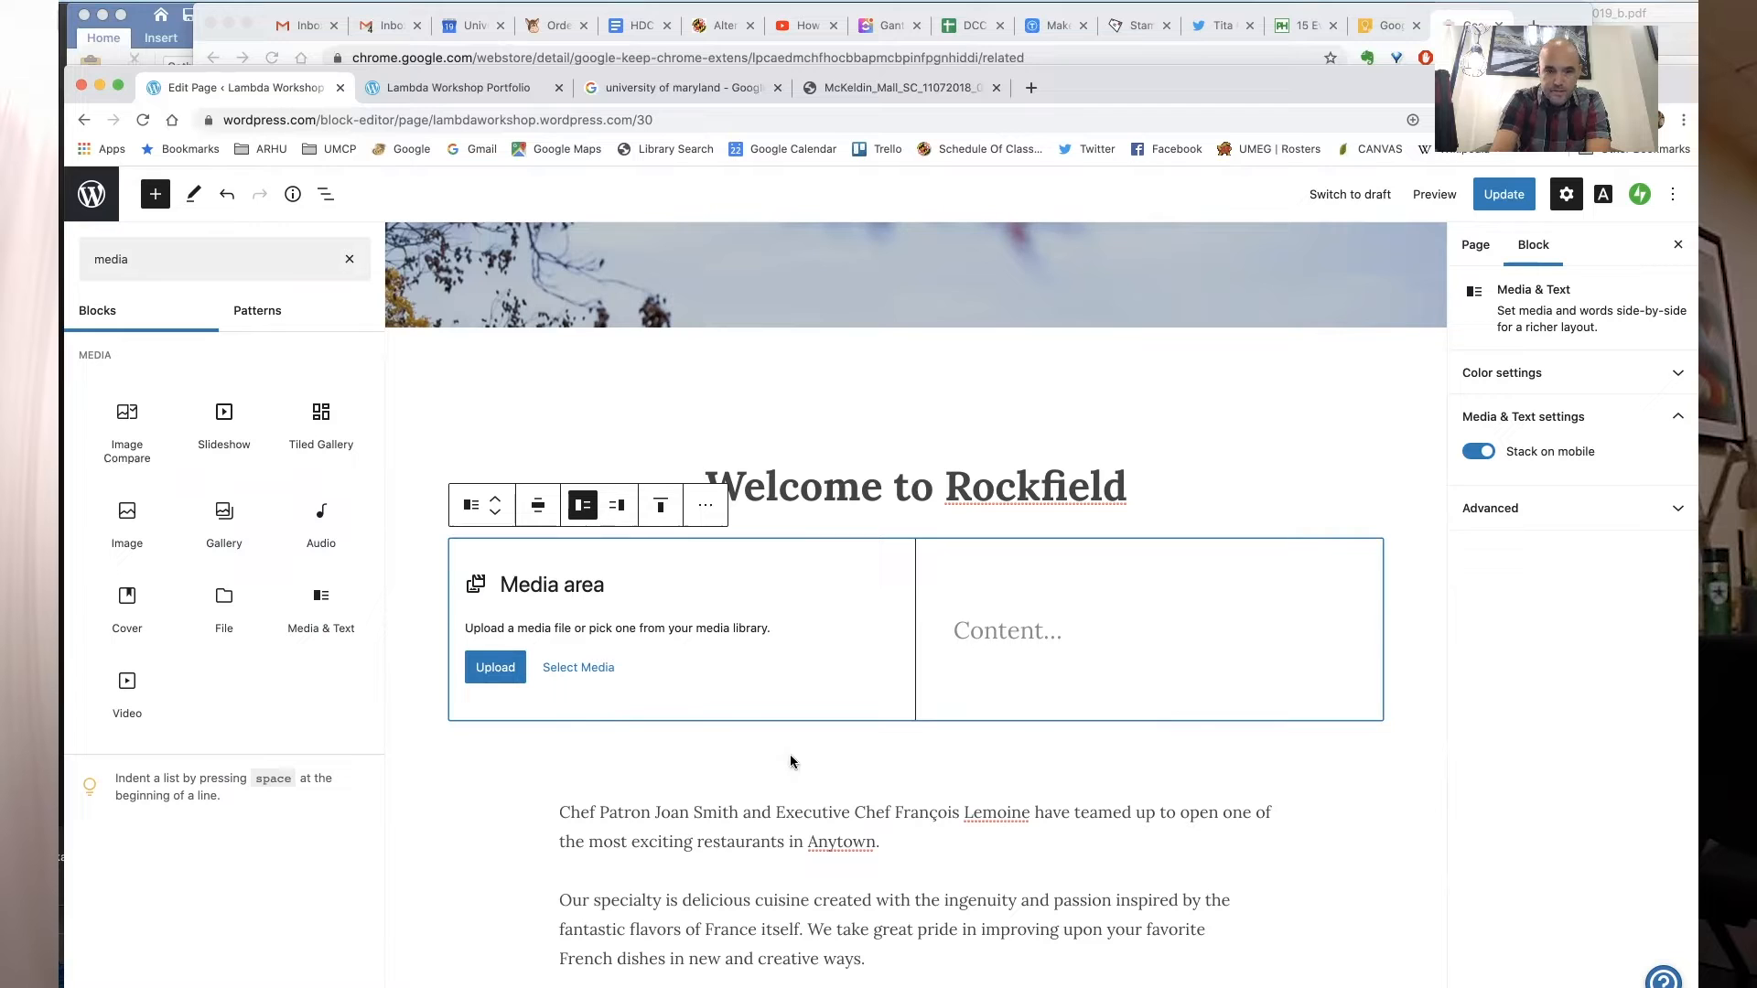
- Upload a headshot photo from the Academia folder into the block's media area
{"action": "left_click", "coordinate": [494, 664]}
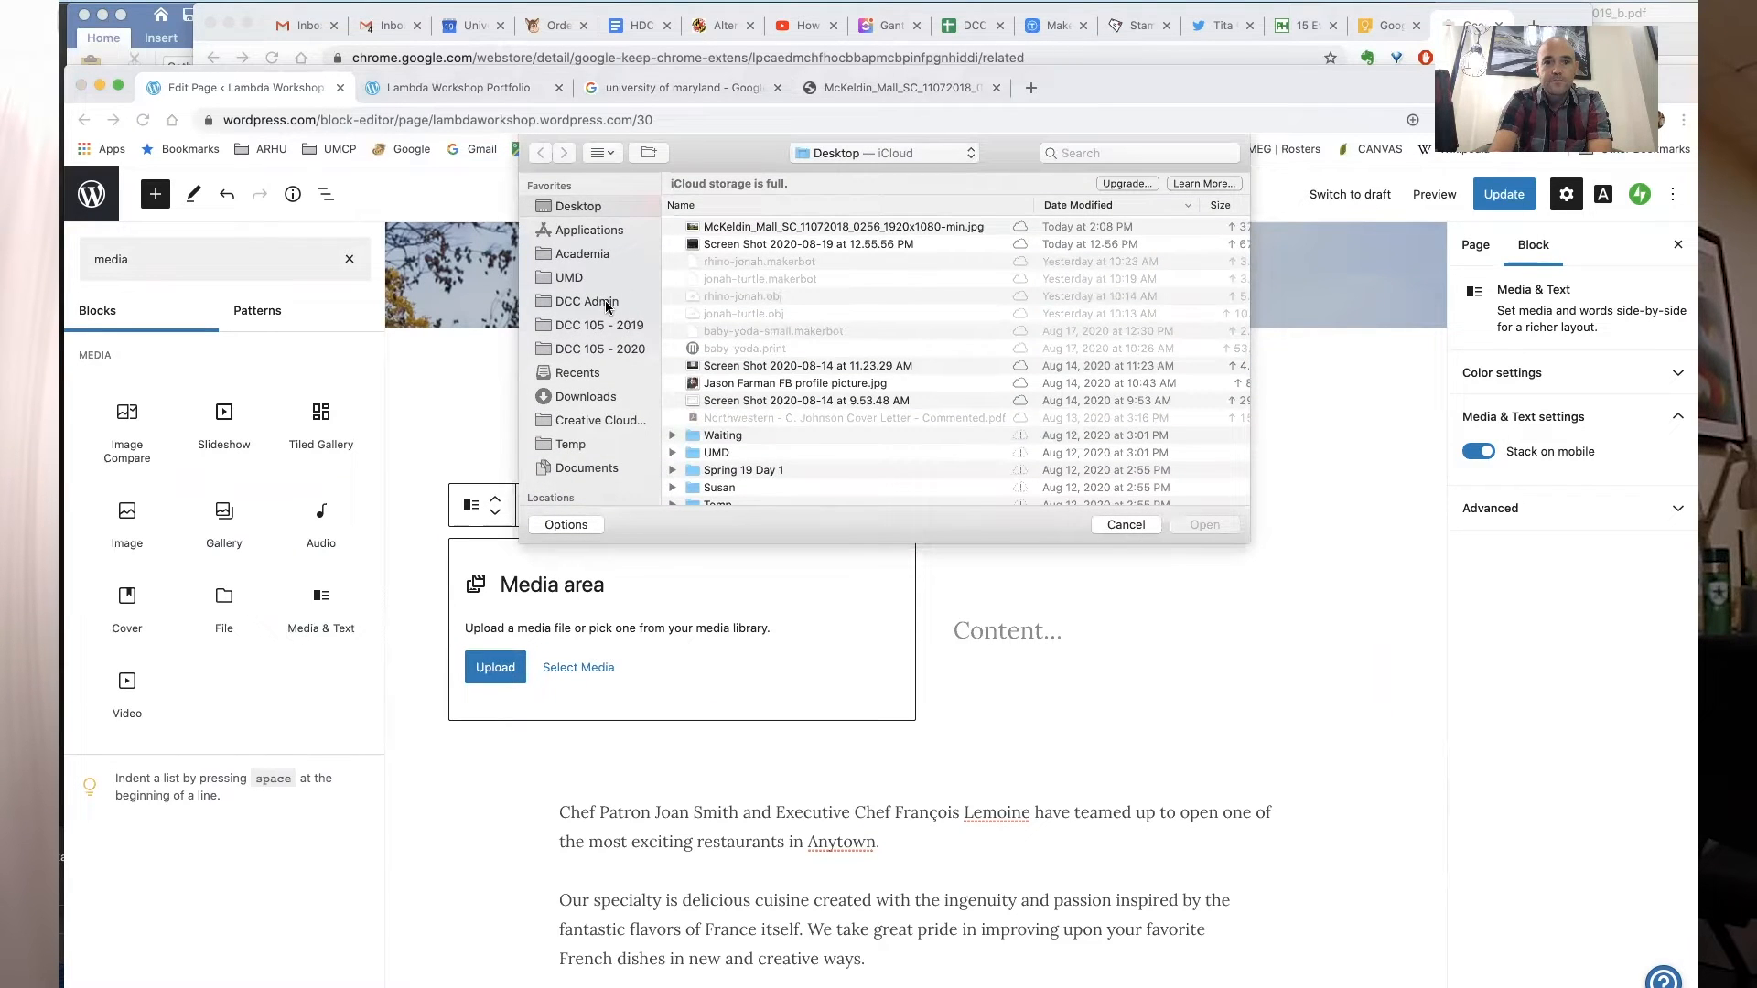
{"action": "left_click", "coordinate": [593, 256]}
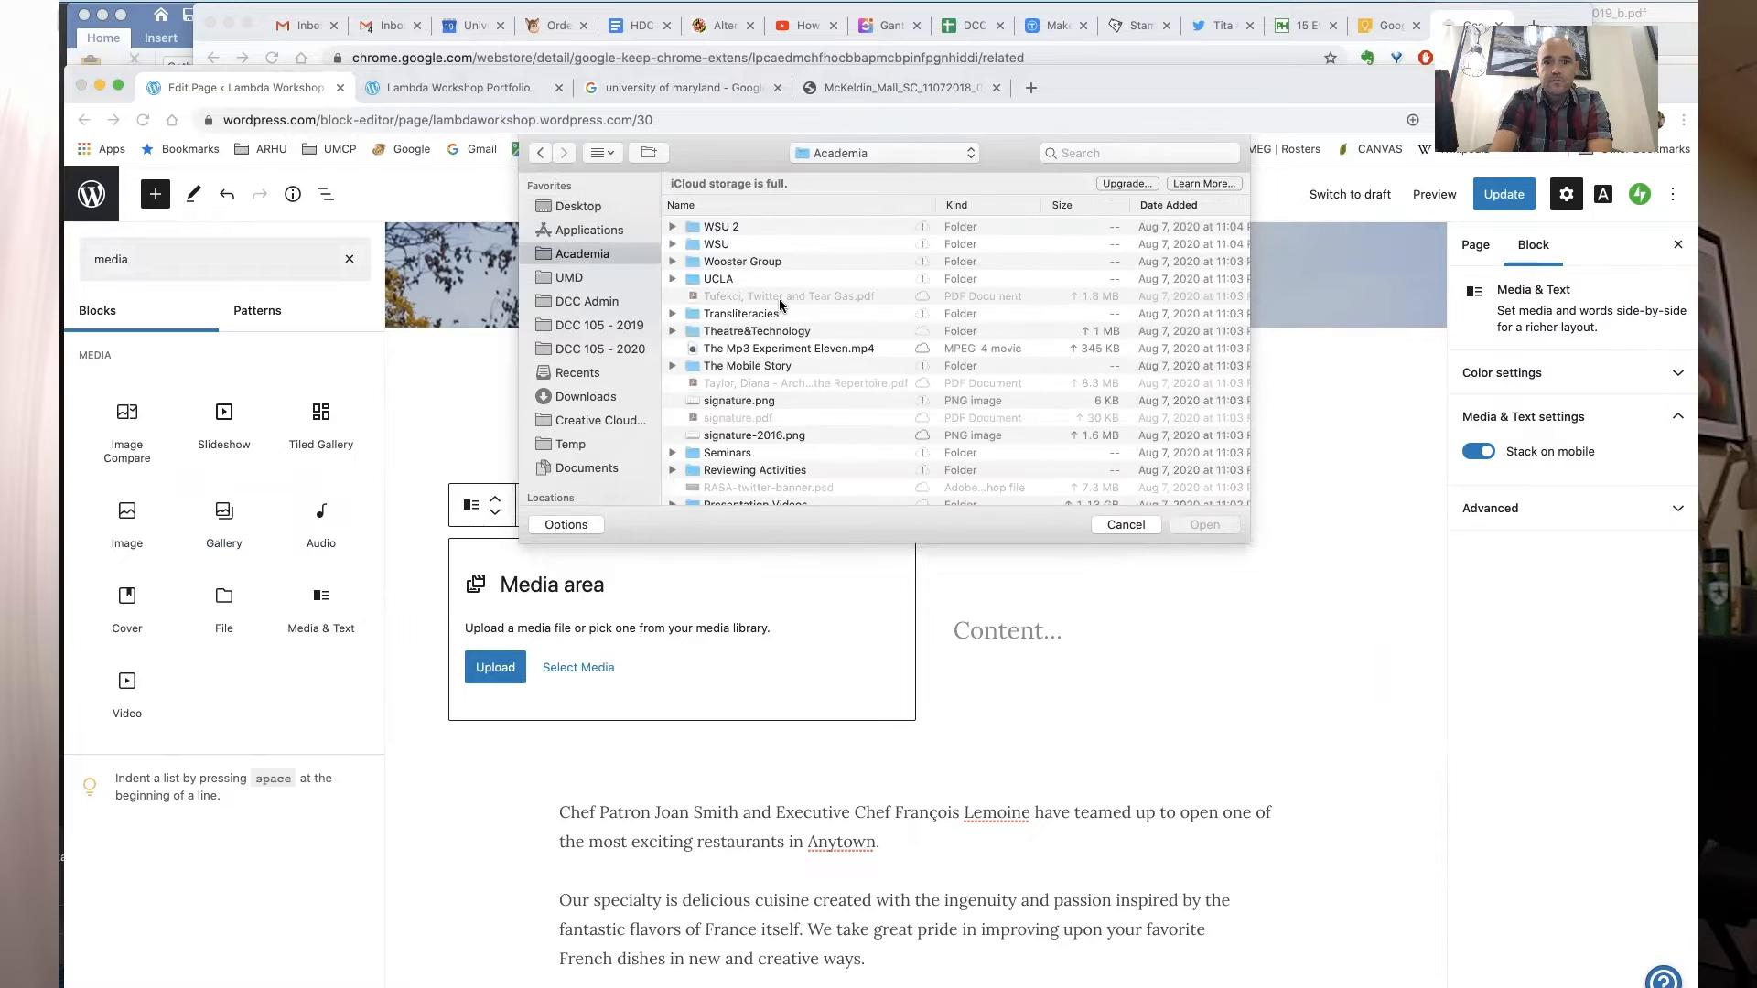
{"action": "scroll", "coordinate": [810, 365], "scroll_direction": "down", "scroll_amount": 10}
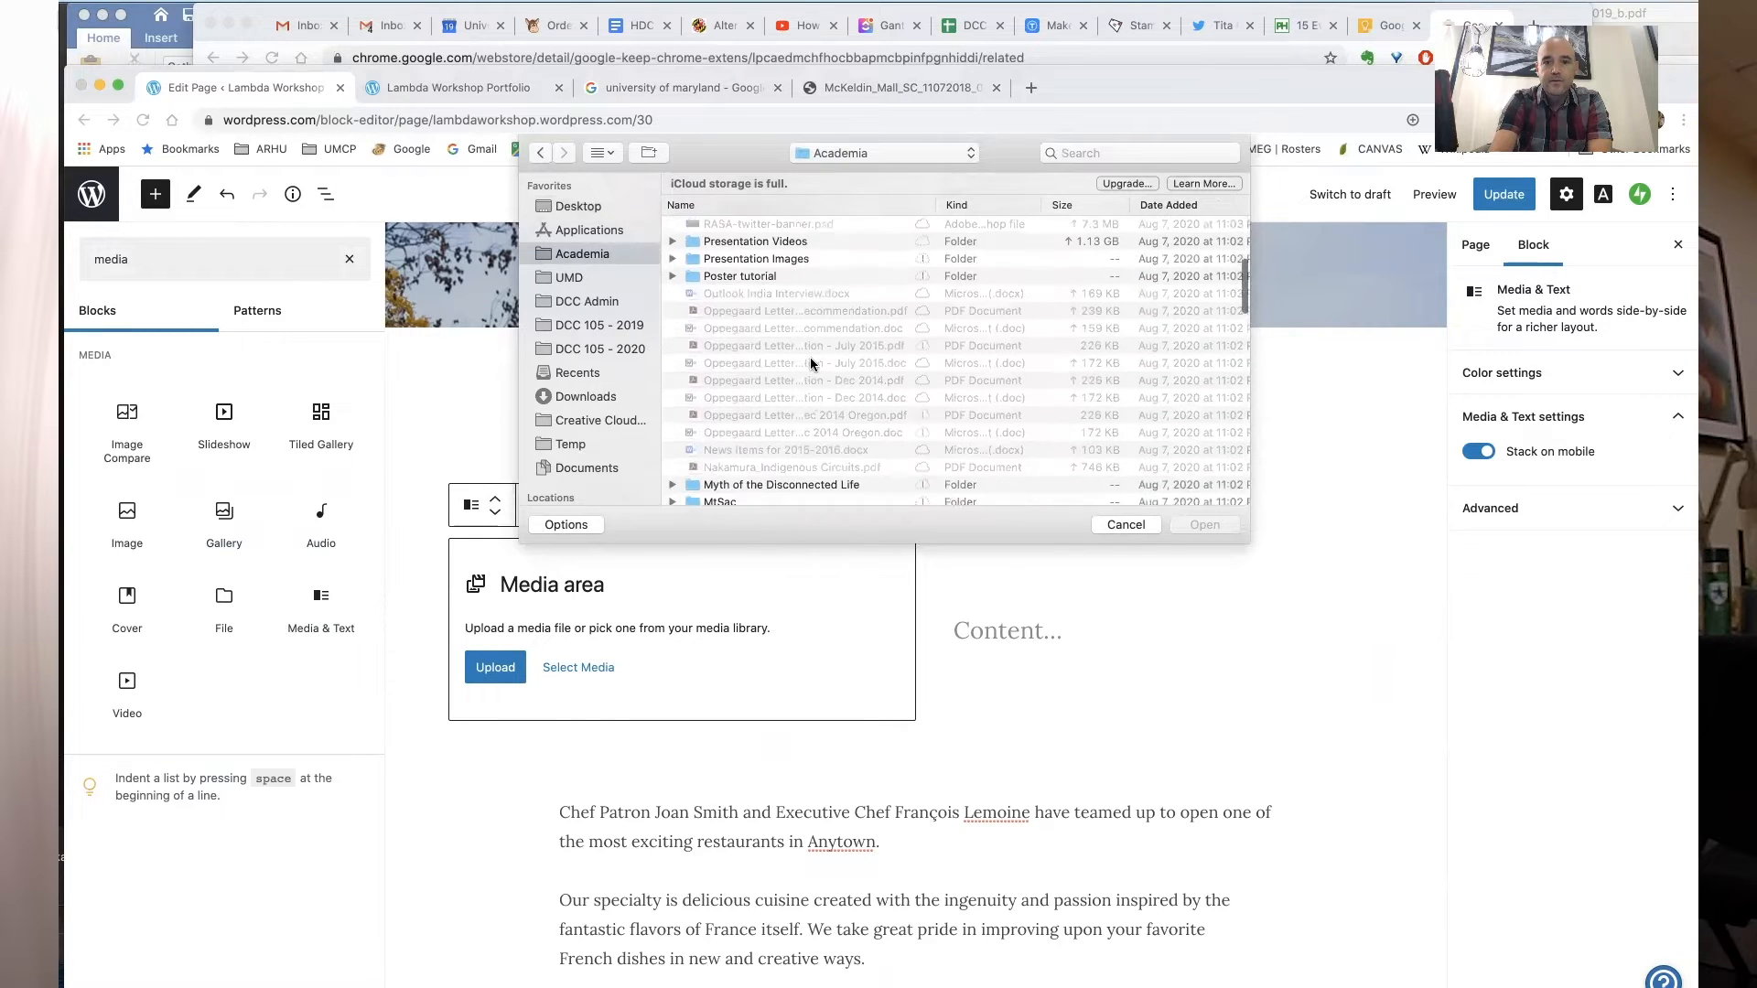
{"action": "scroll", "coordinate": [811, 365], "scroll_direction": "down", "scroll_amount": 10}
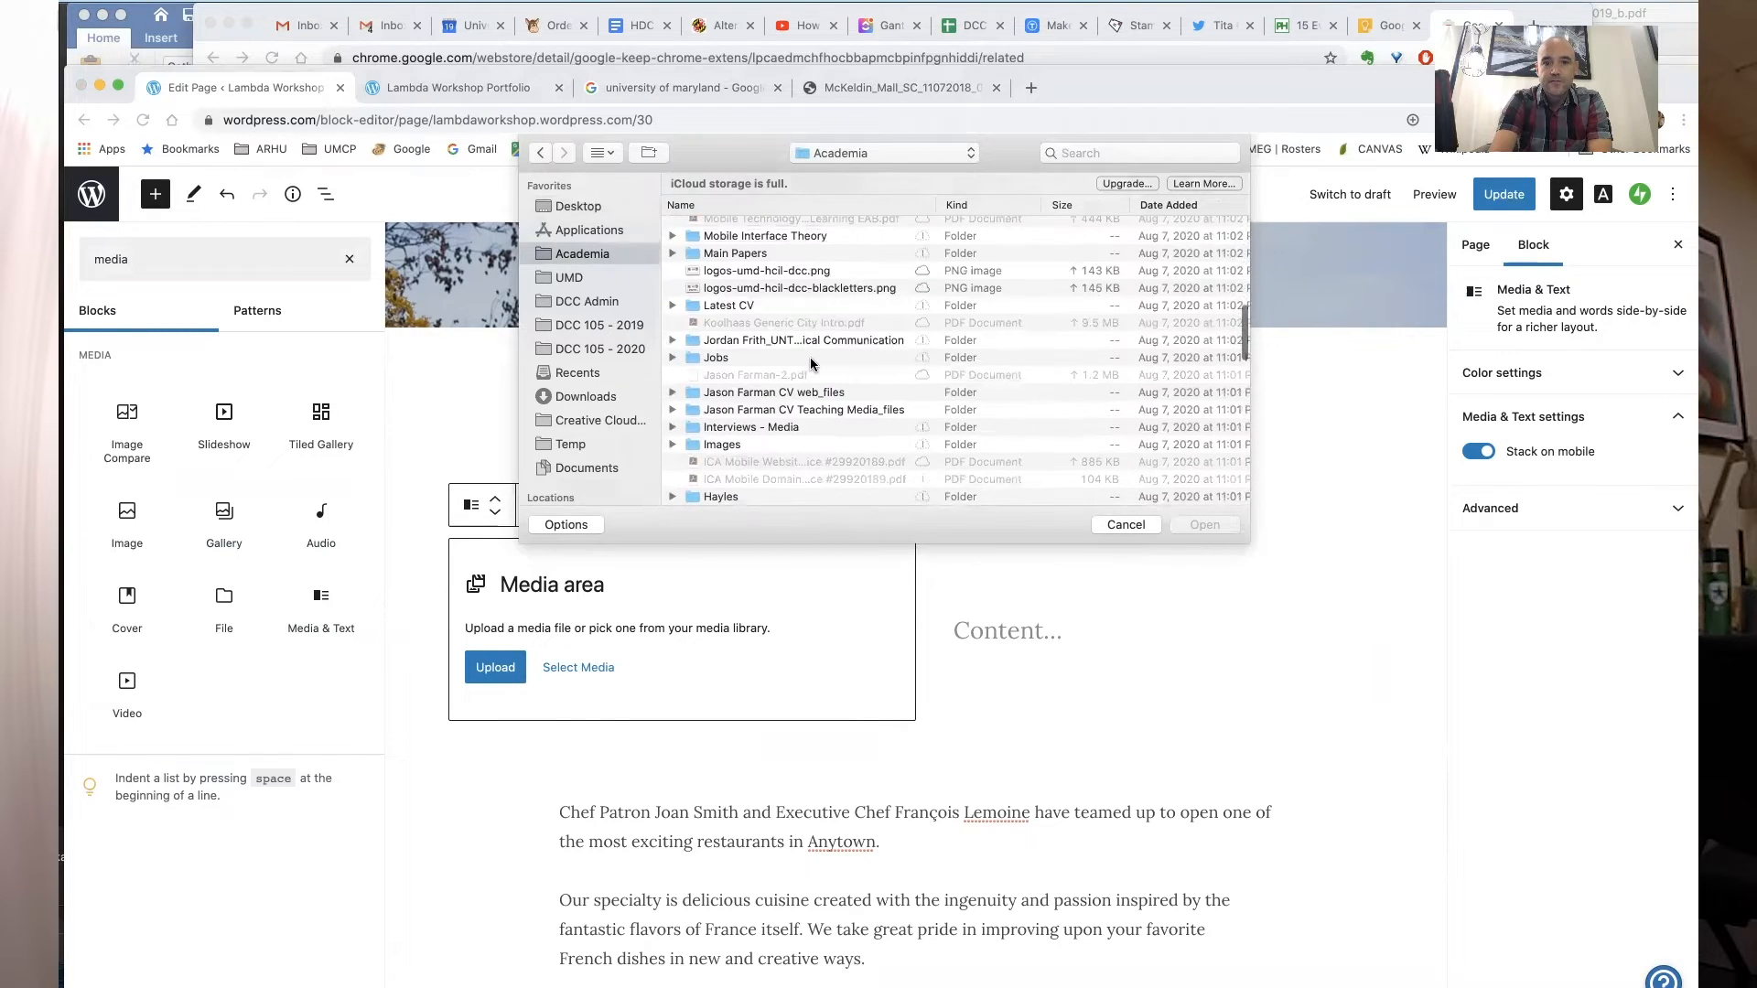
{"action": "scroll", "coordinate": [811, 364], "scroll_direction": "down", "scroll_amount": 10}
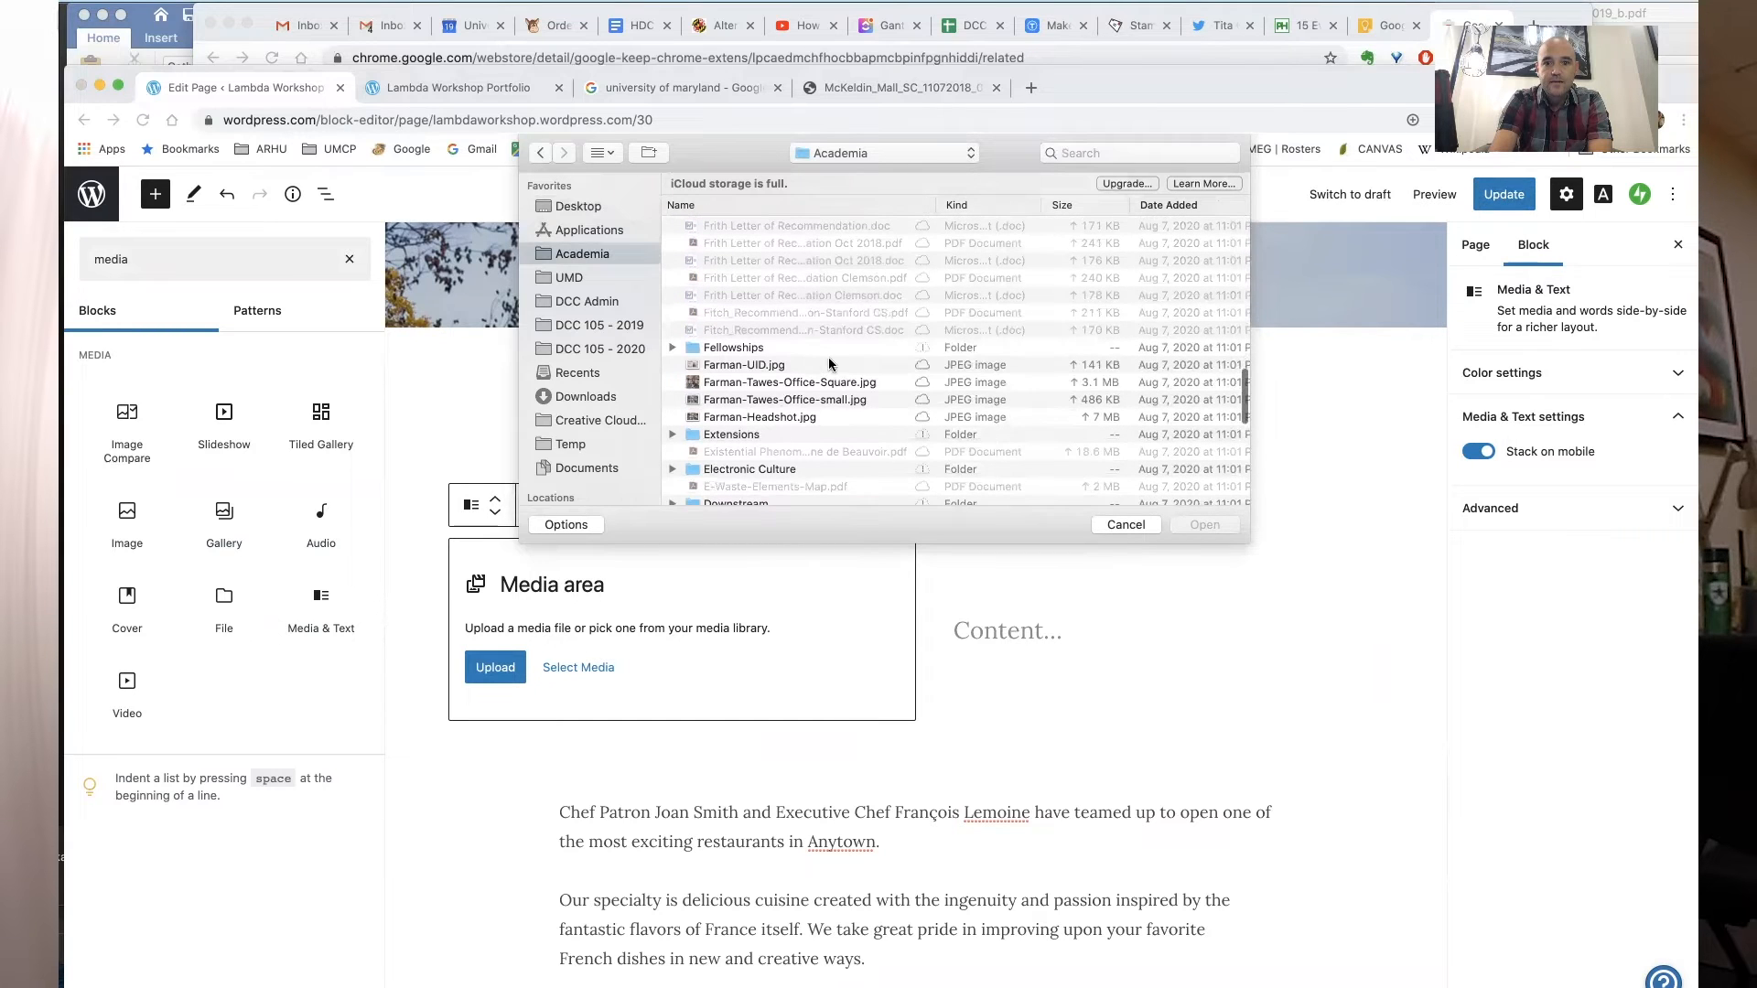
{"action": "double_click", "coordinate": [824, 400]}
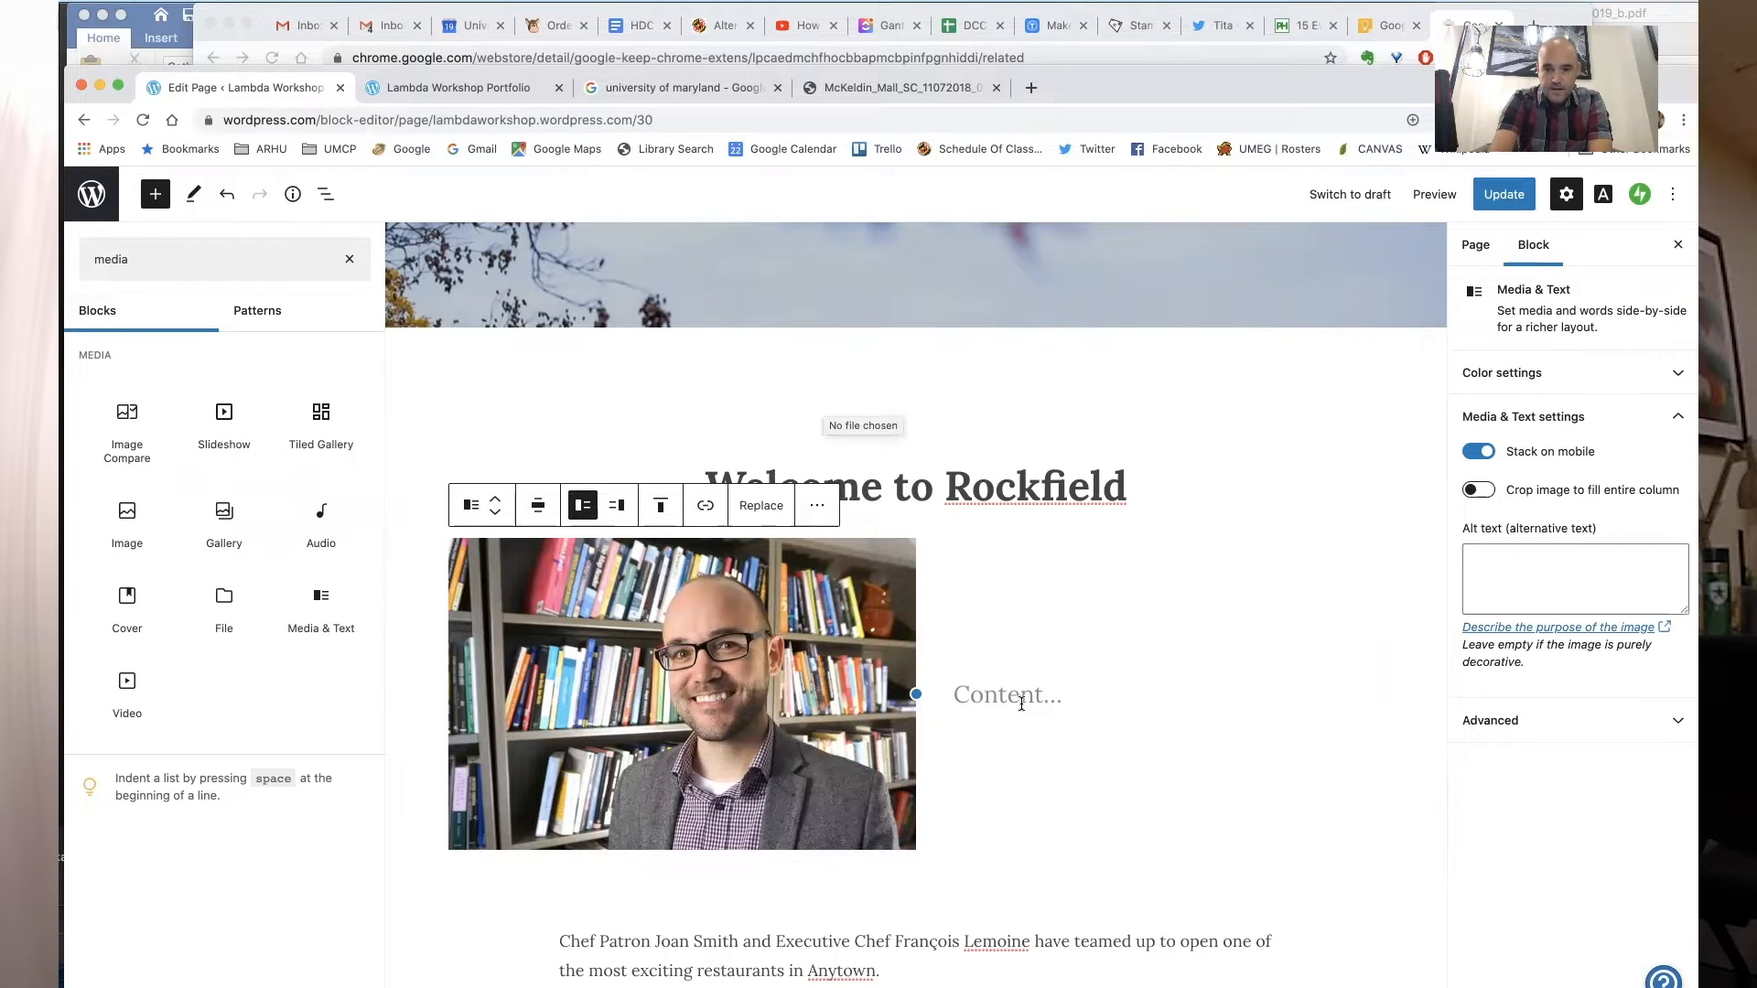
- Start the text column with the site owner's full name followed by "is..."
{"action": "left_click", "coordinate": [1021, 704]}
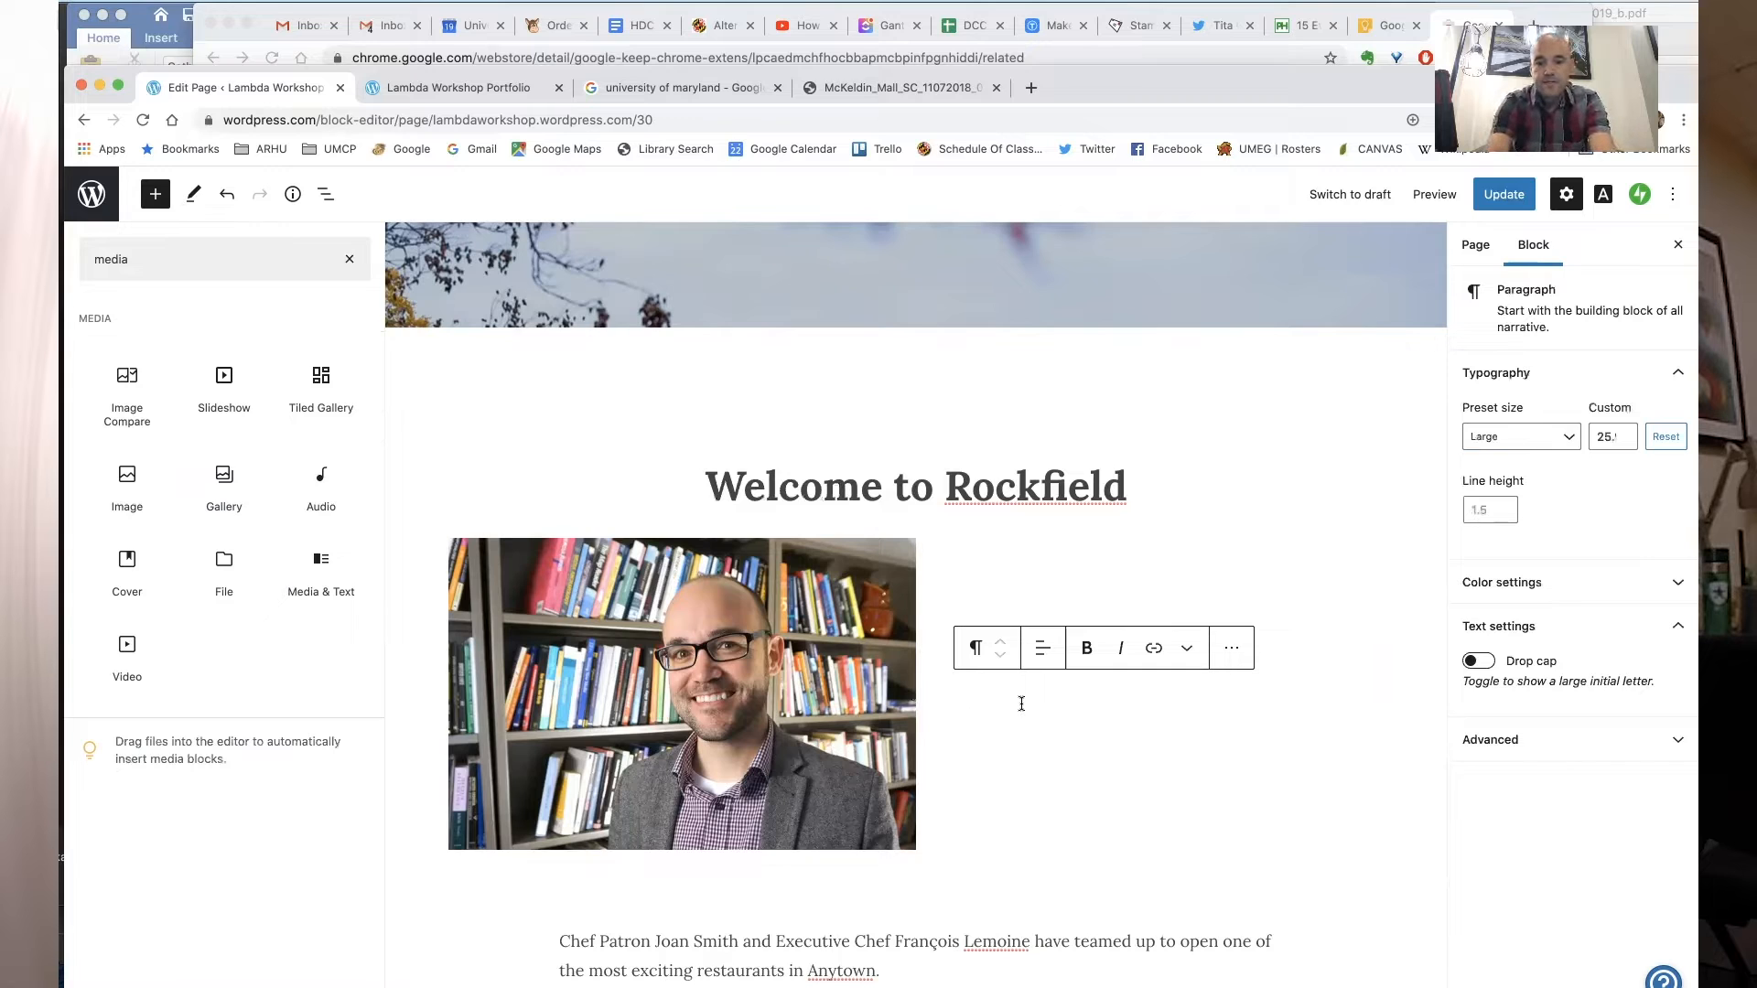
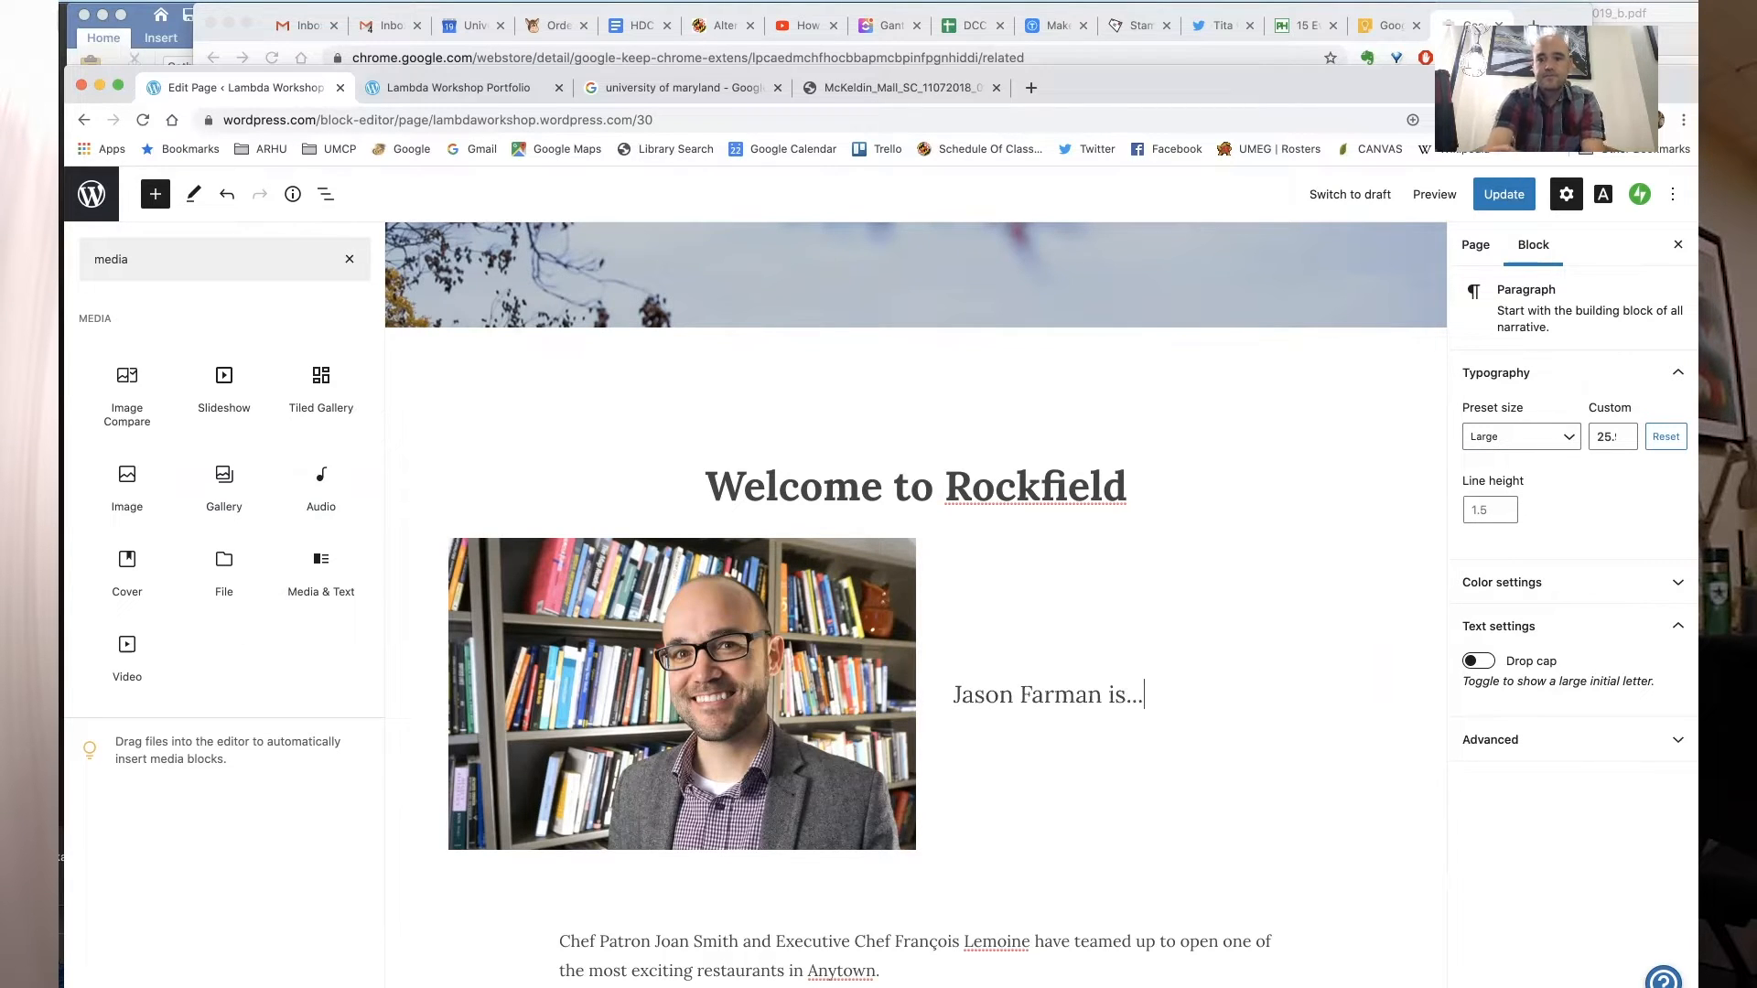
{"action": "left_click", "coordinate": [1134, 903]}
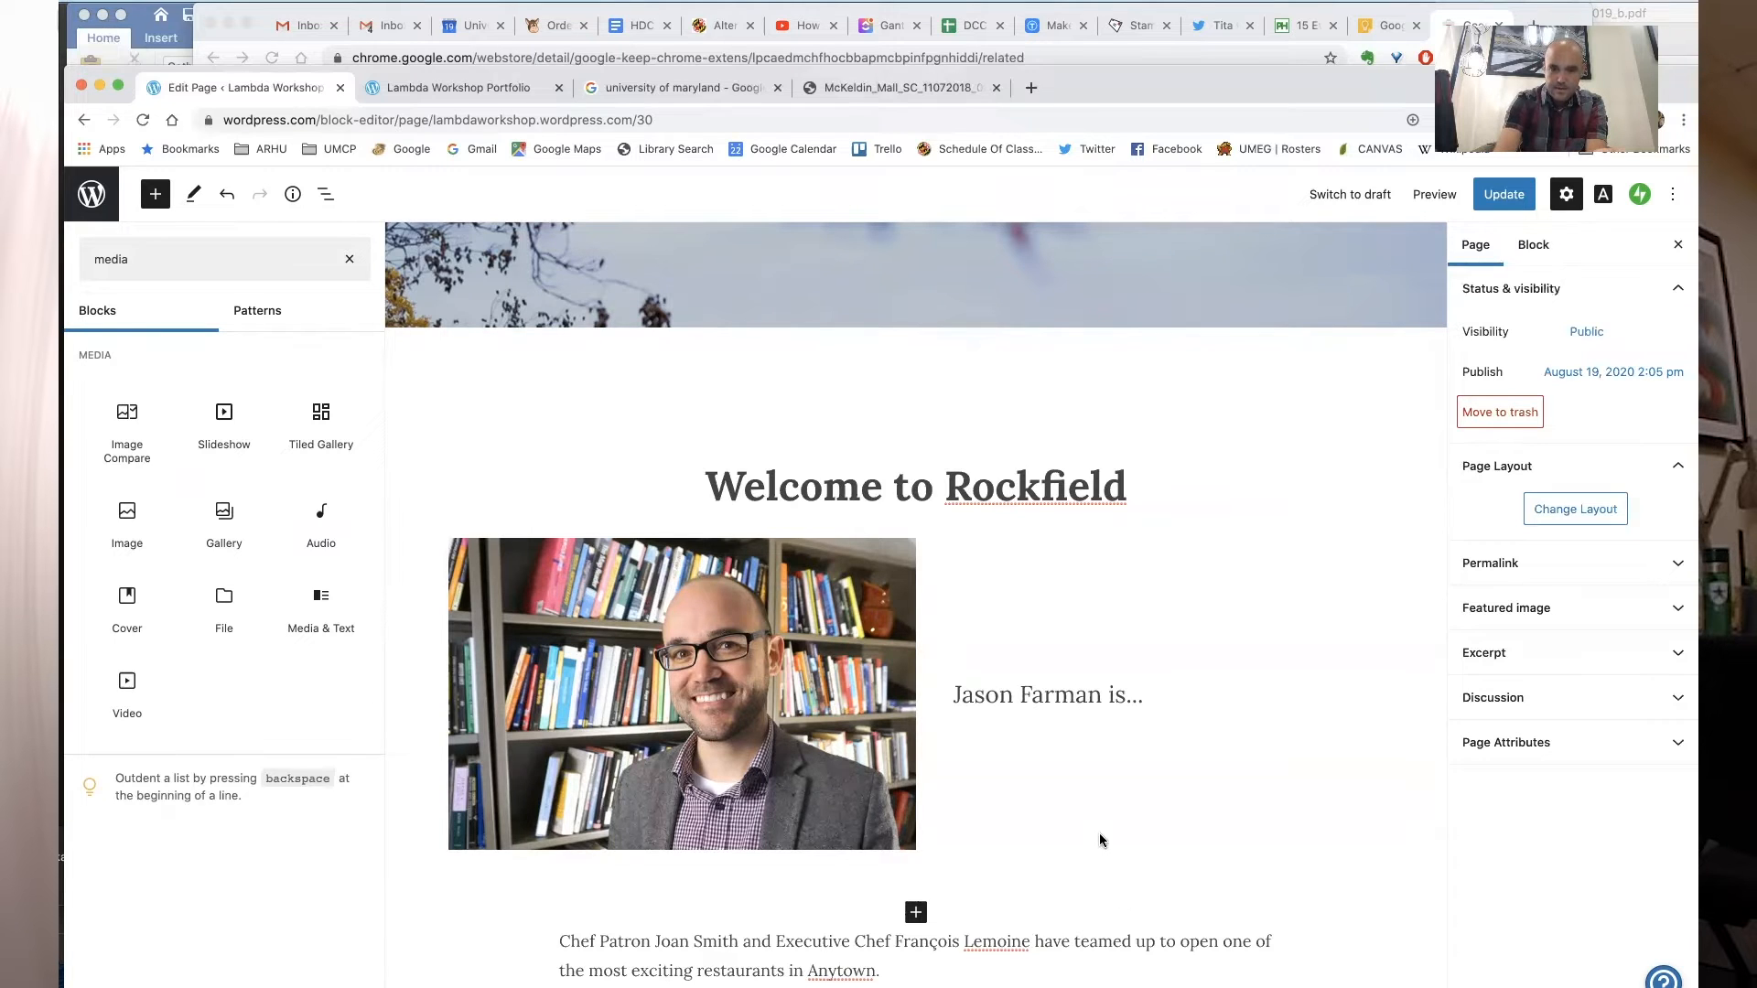
- Rename the page heading to "About Me" and update the page
{"action": "triple_click", "coordinate": [959, 477]}
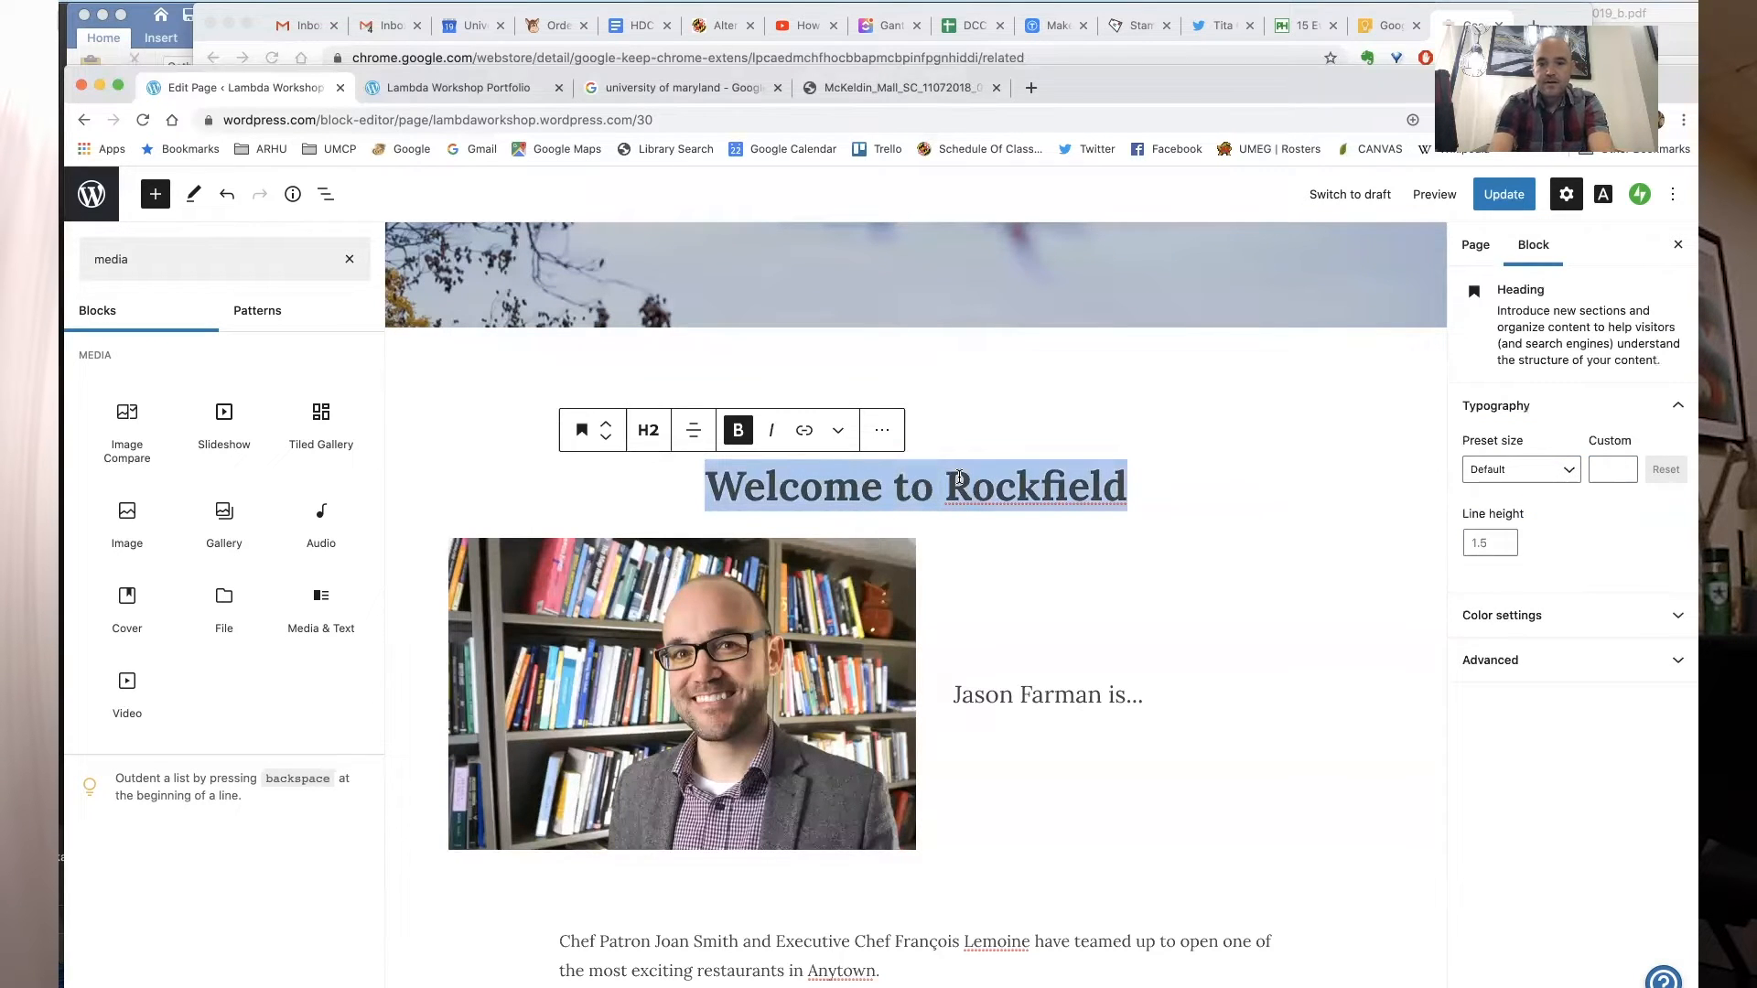
{"action": "type", "text": "About Me"}
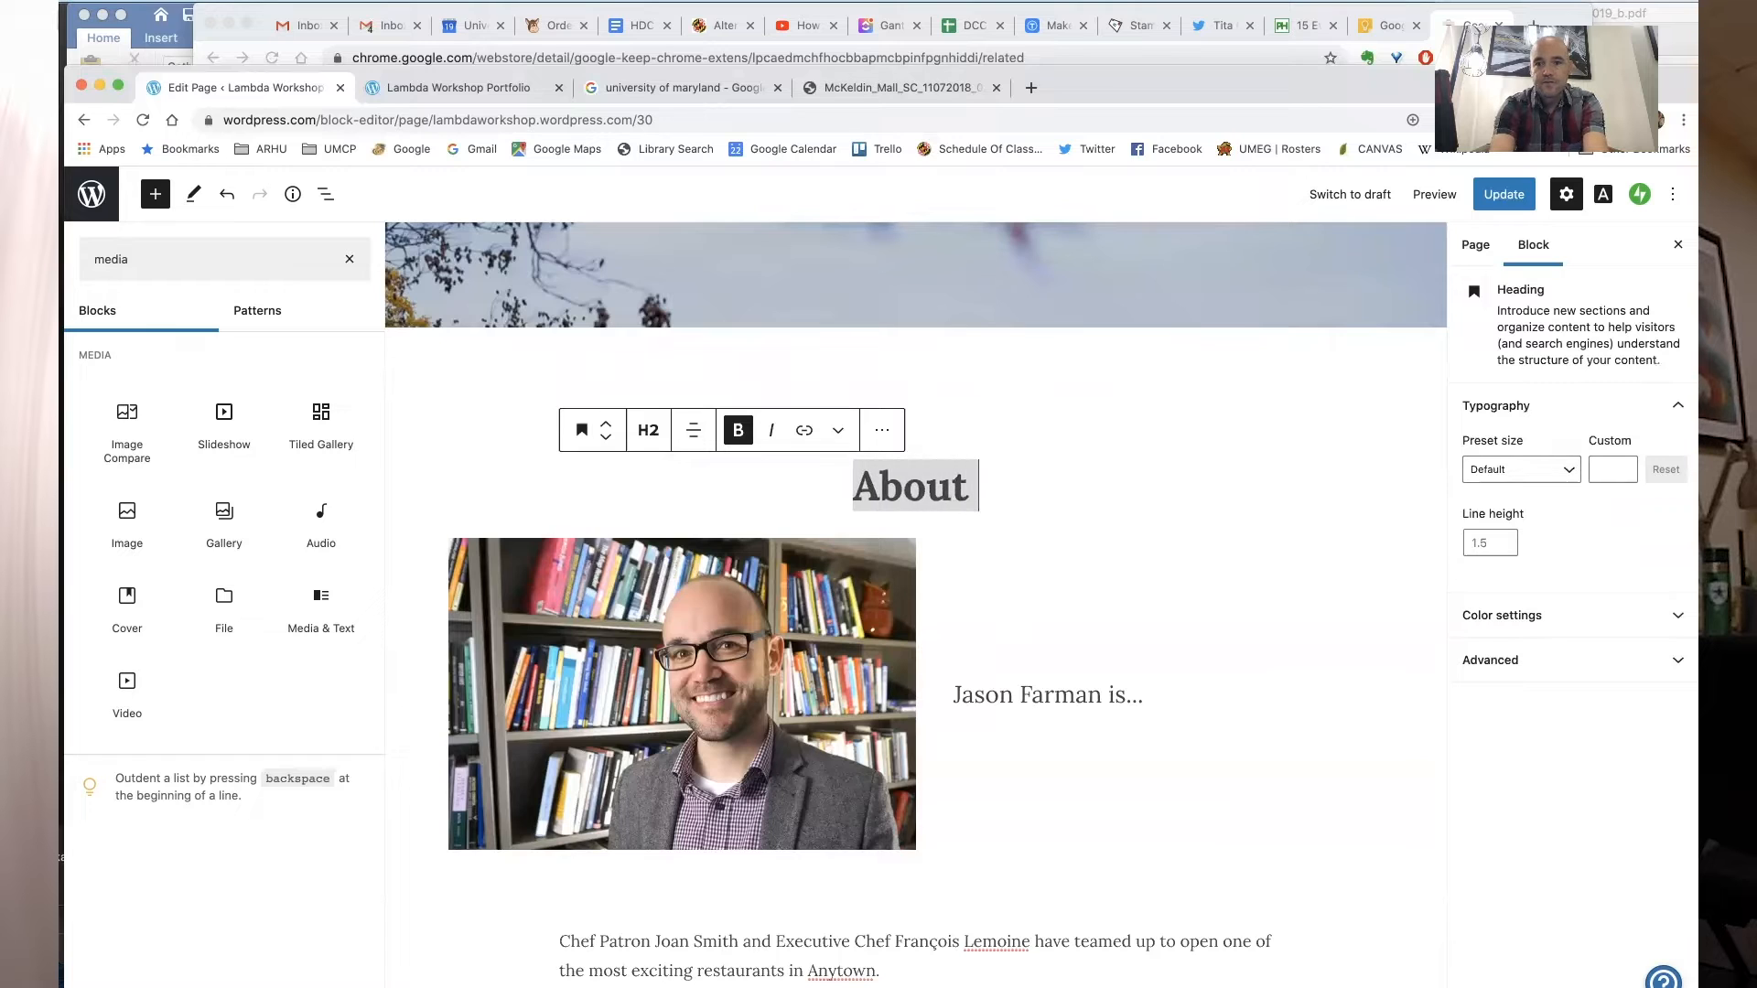
{"action": "left_click", "coordinate": [1153, 635]}
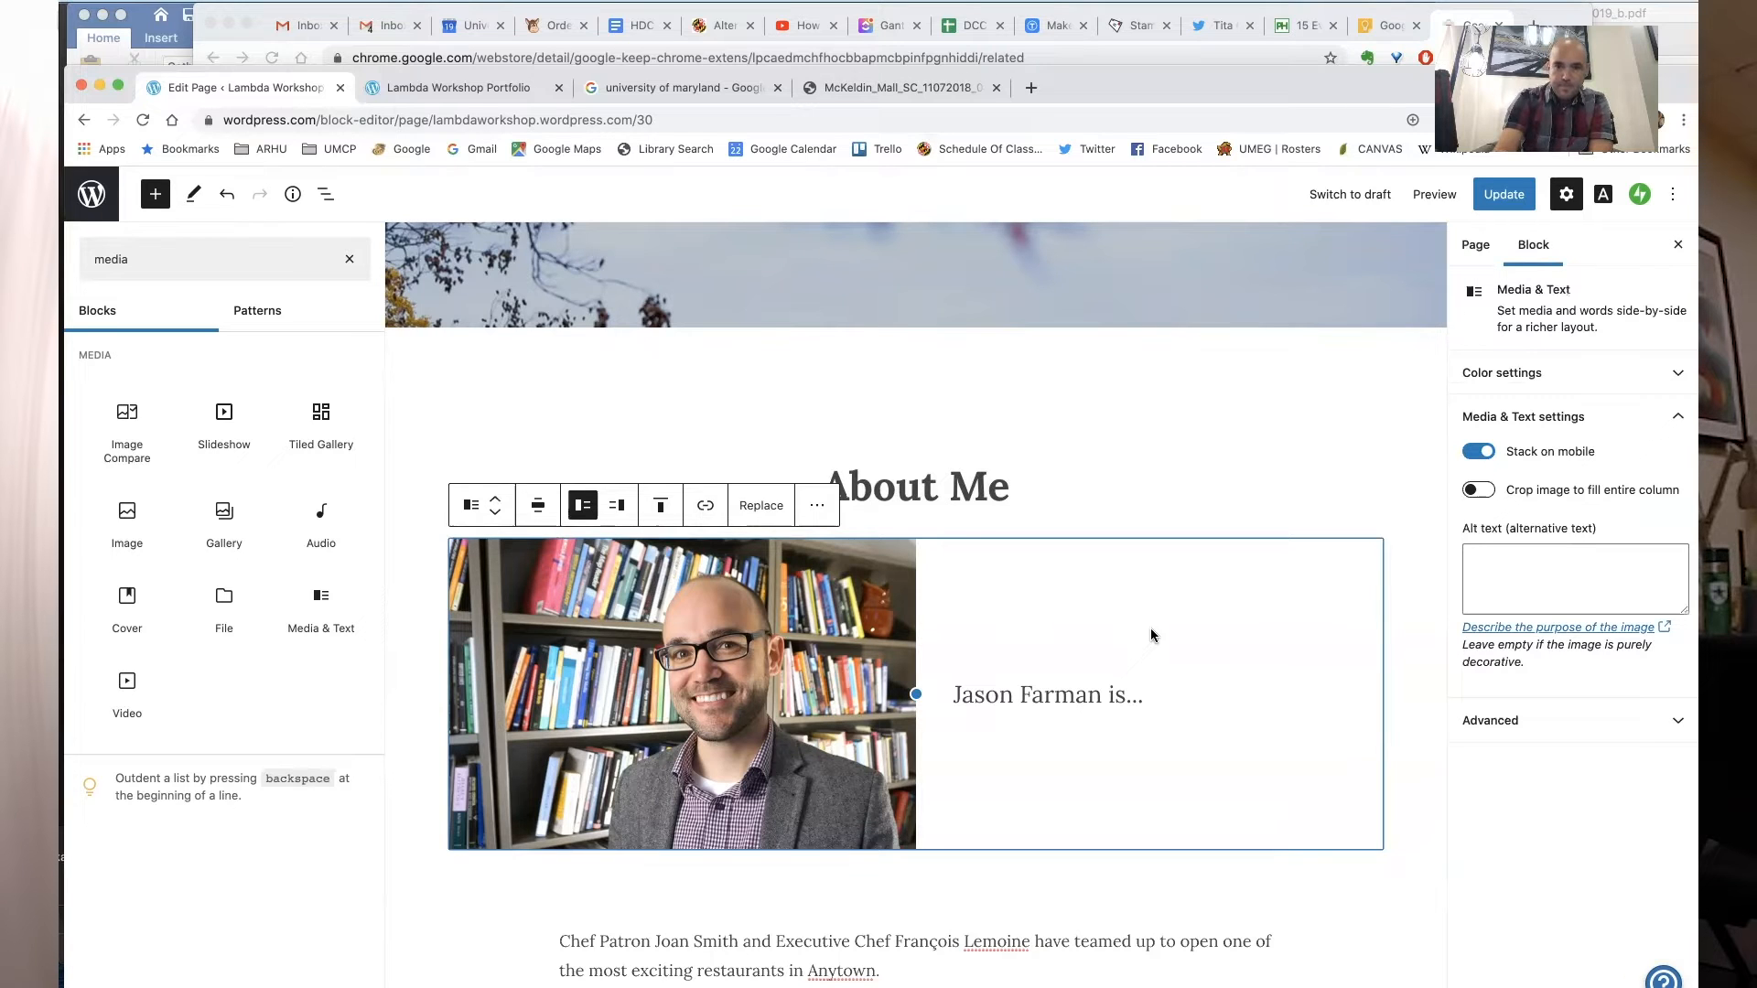
{"action": "left_click", "coordinate": [1499, 199]}
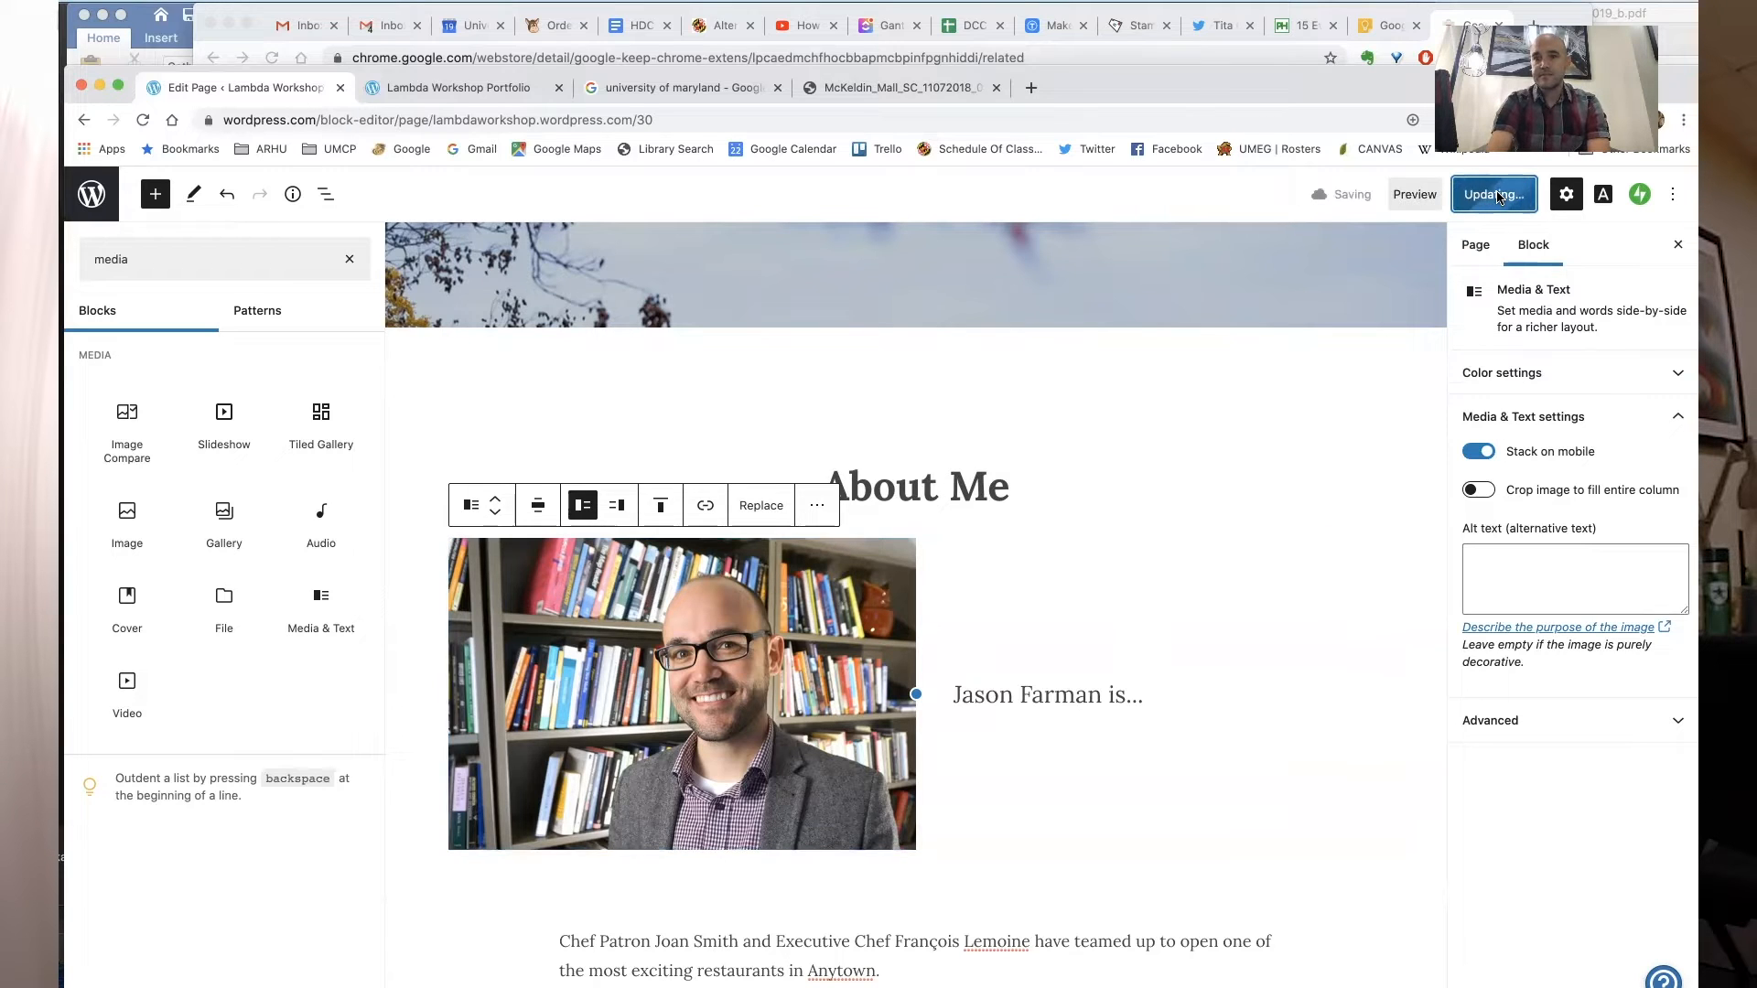
- Review the updated homepage in the live site tab, then return to the editor
{"action": "left_click", "coordinate": [416, 90]}
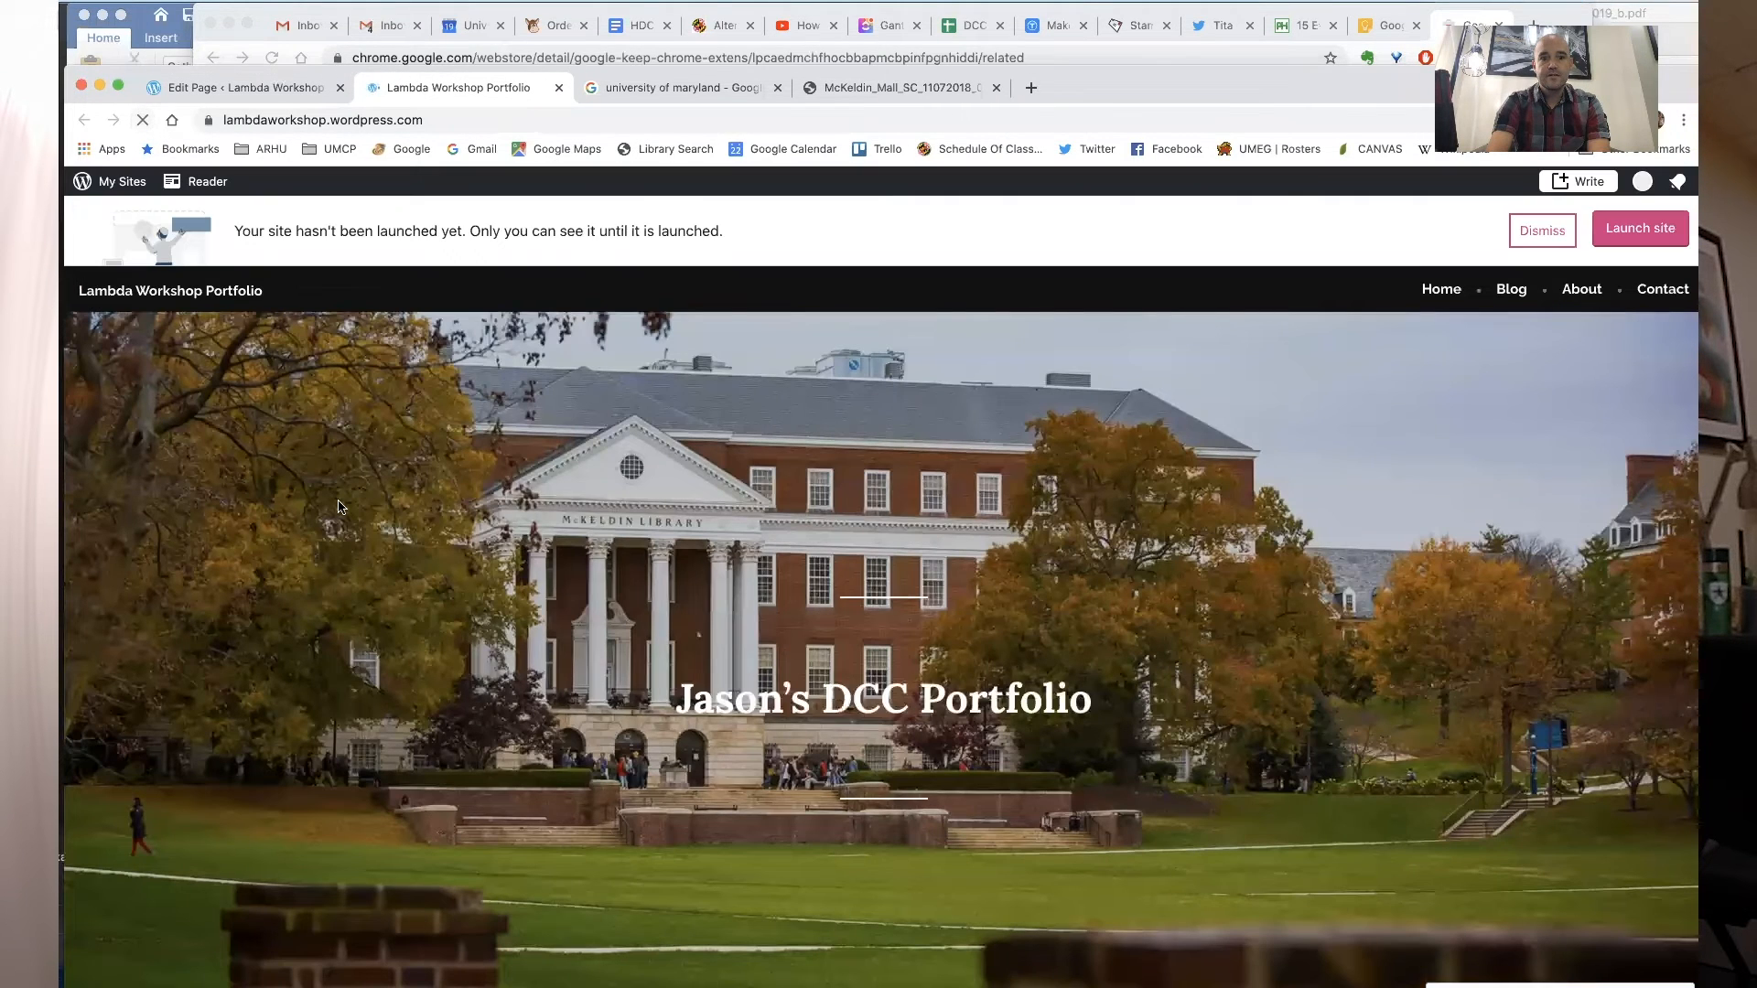
{"action": "scroll", "coordinate": [339, 506], "scroll_direction": "down", "scroll_amount": 5}
{"action": "scroll", "coordinate": [339, 506], "scroll_direction": "down", "scroll_amount": 5}
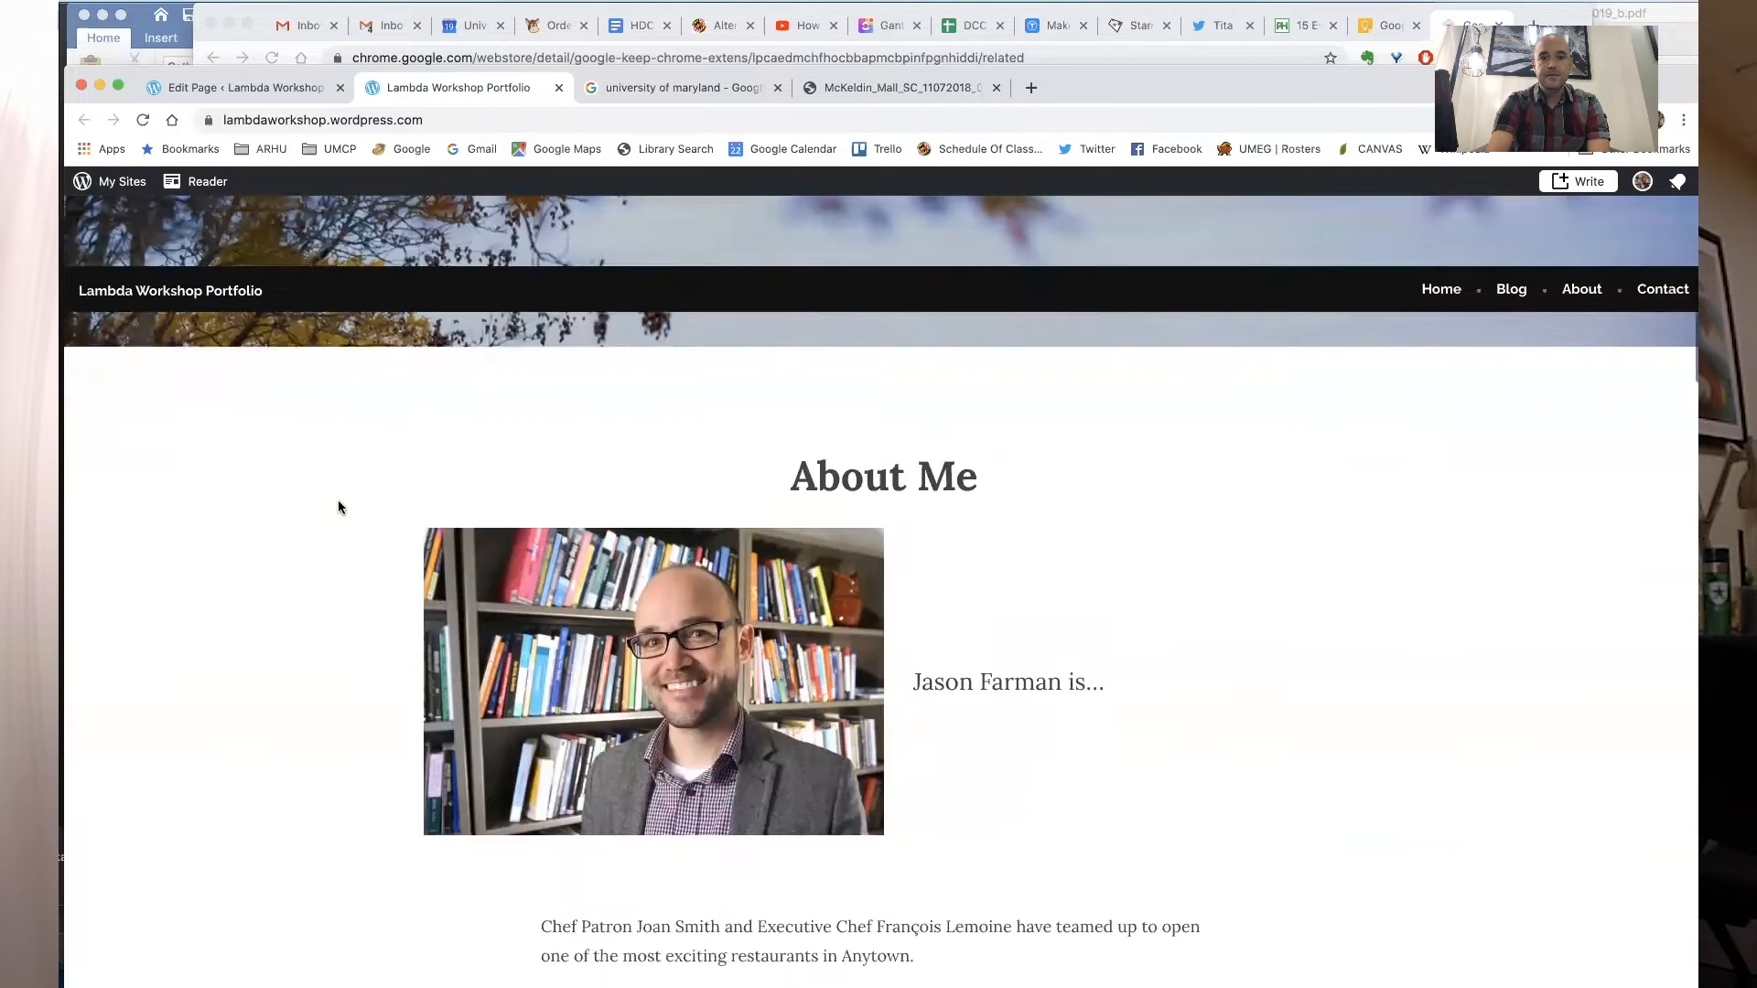
{"action": "scroll", "coordinate": [339, 506], "scroll_direction": "down", "scroll_amount": 1}
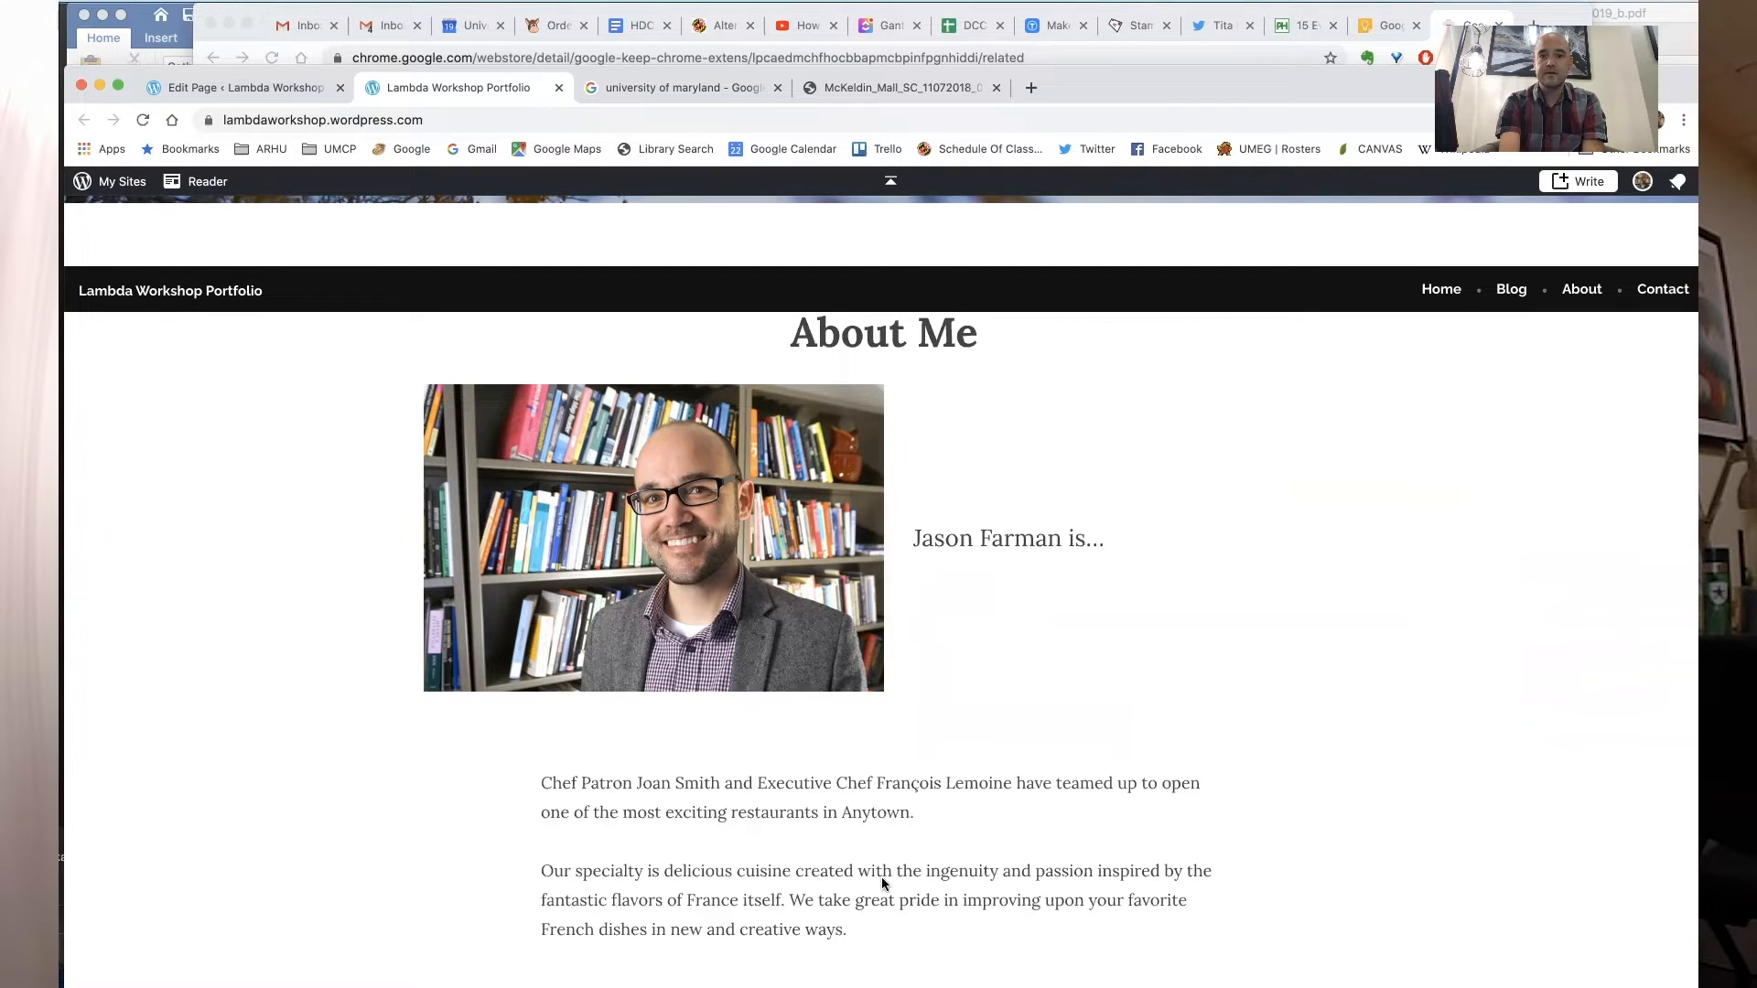
{"action": "scroll", "coordinate": [894, 880], "scroll_direction": "down", "scroll_amount": 3}
{"action": "scroll", "coordinate": [893, 876], "scroll_direction": "up", "scroll_amount": 10}
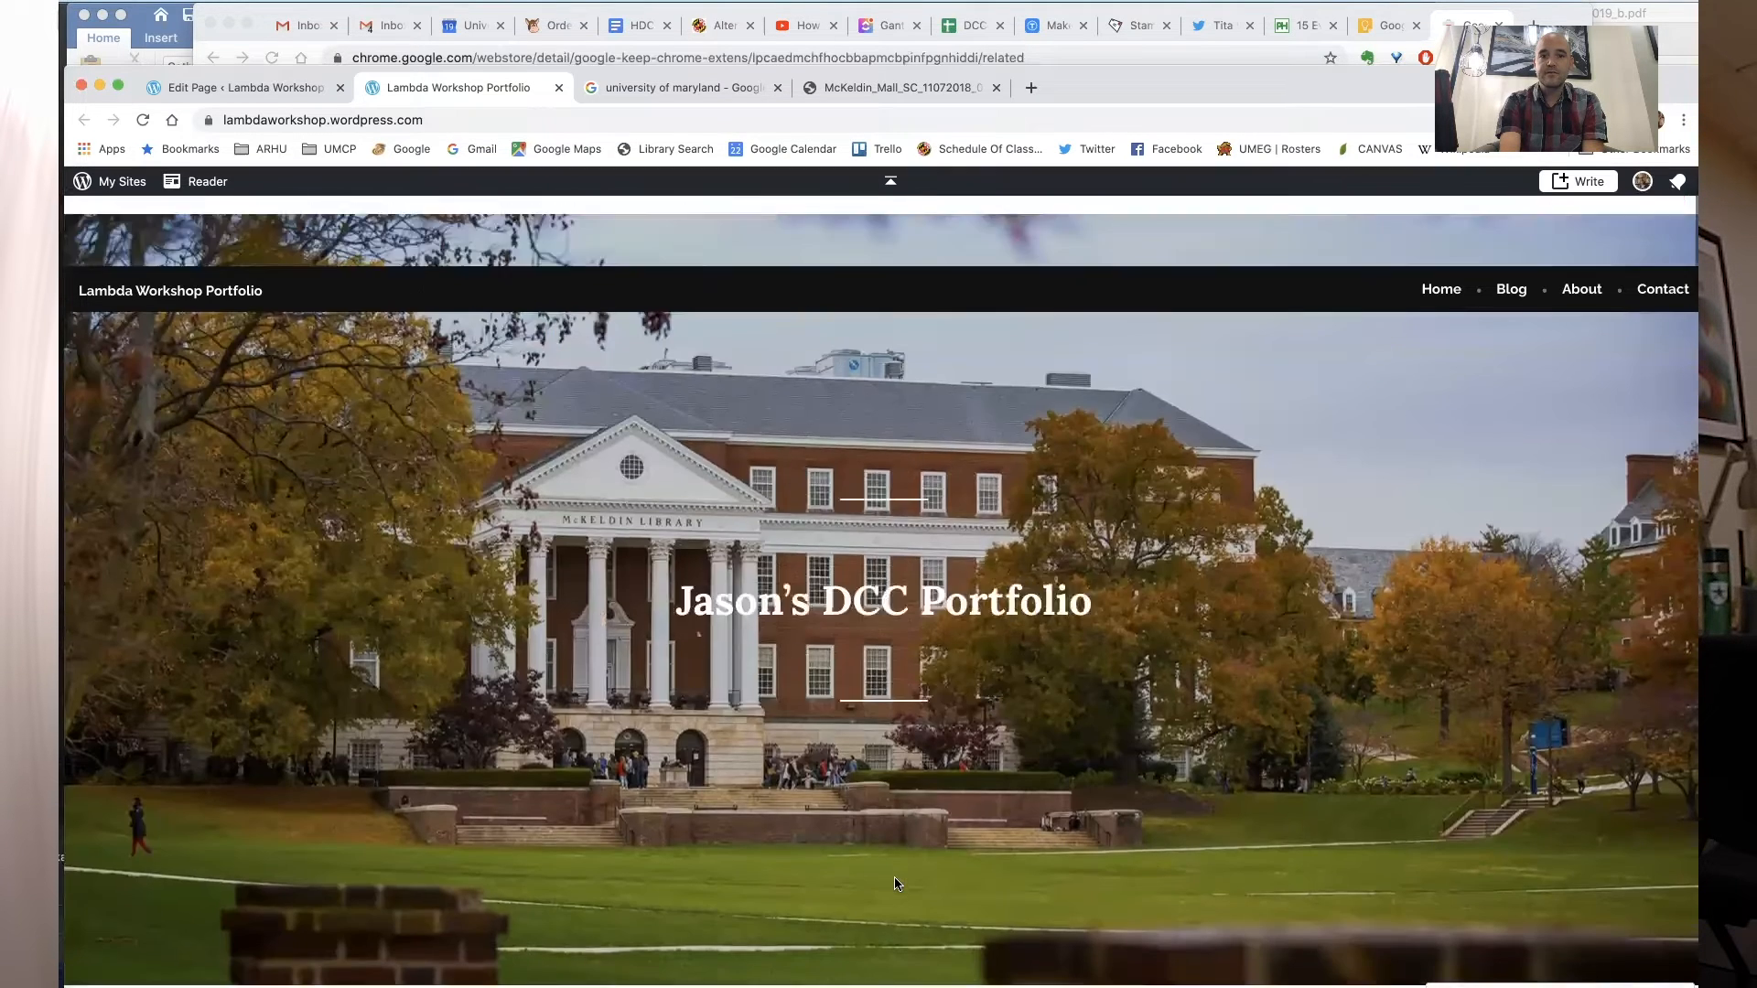
{"action": "scroll", "coordinate": [336, 458], "scroll_direction": "down", "scroll_amount": 3}
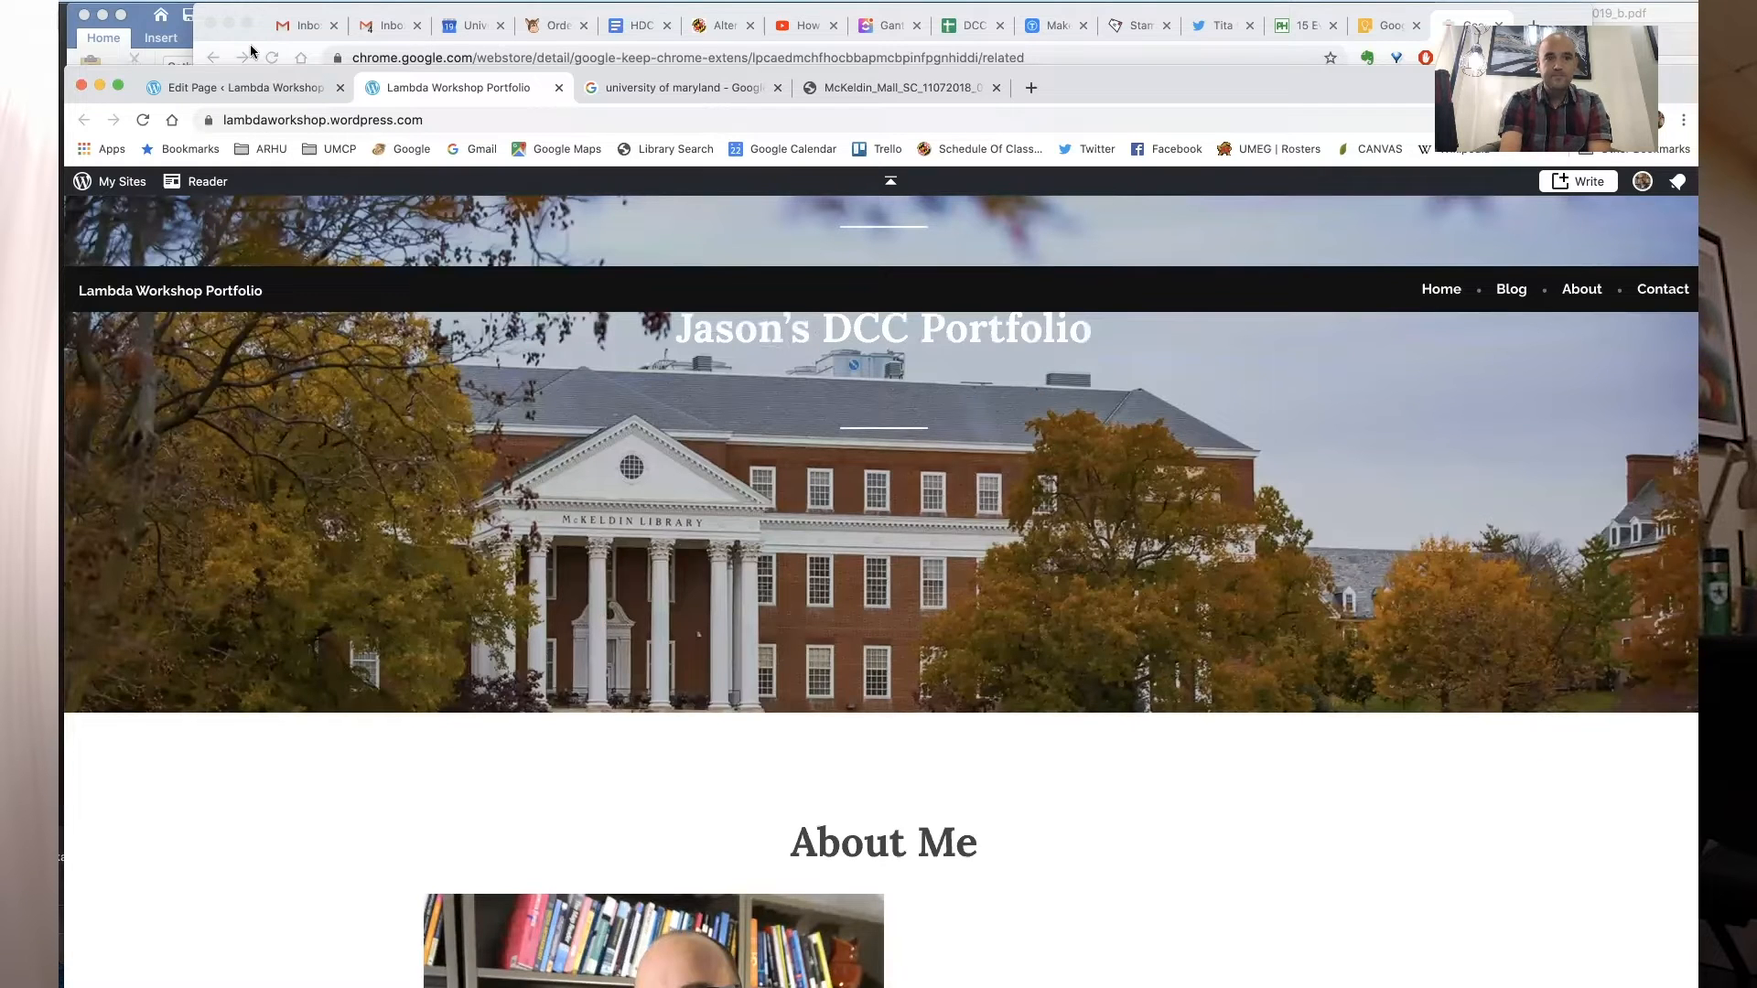
{"action": "left_click", "coordinate": [270, 85]}
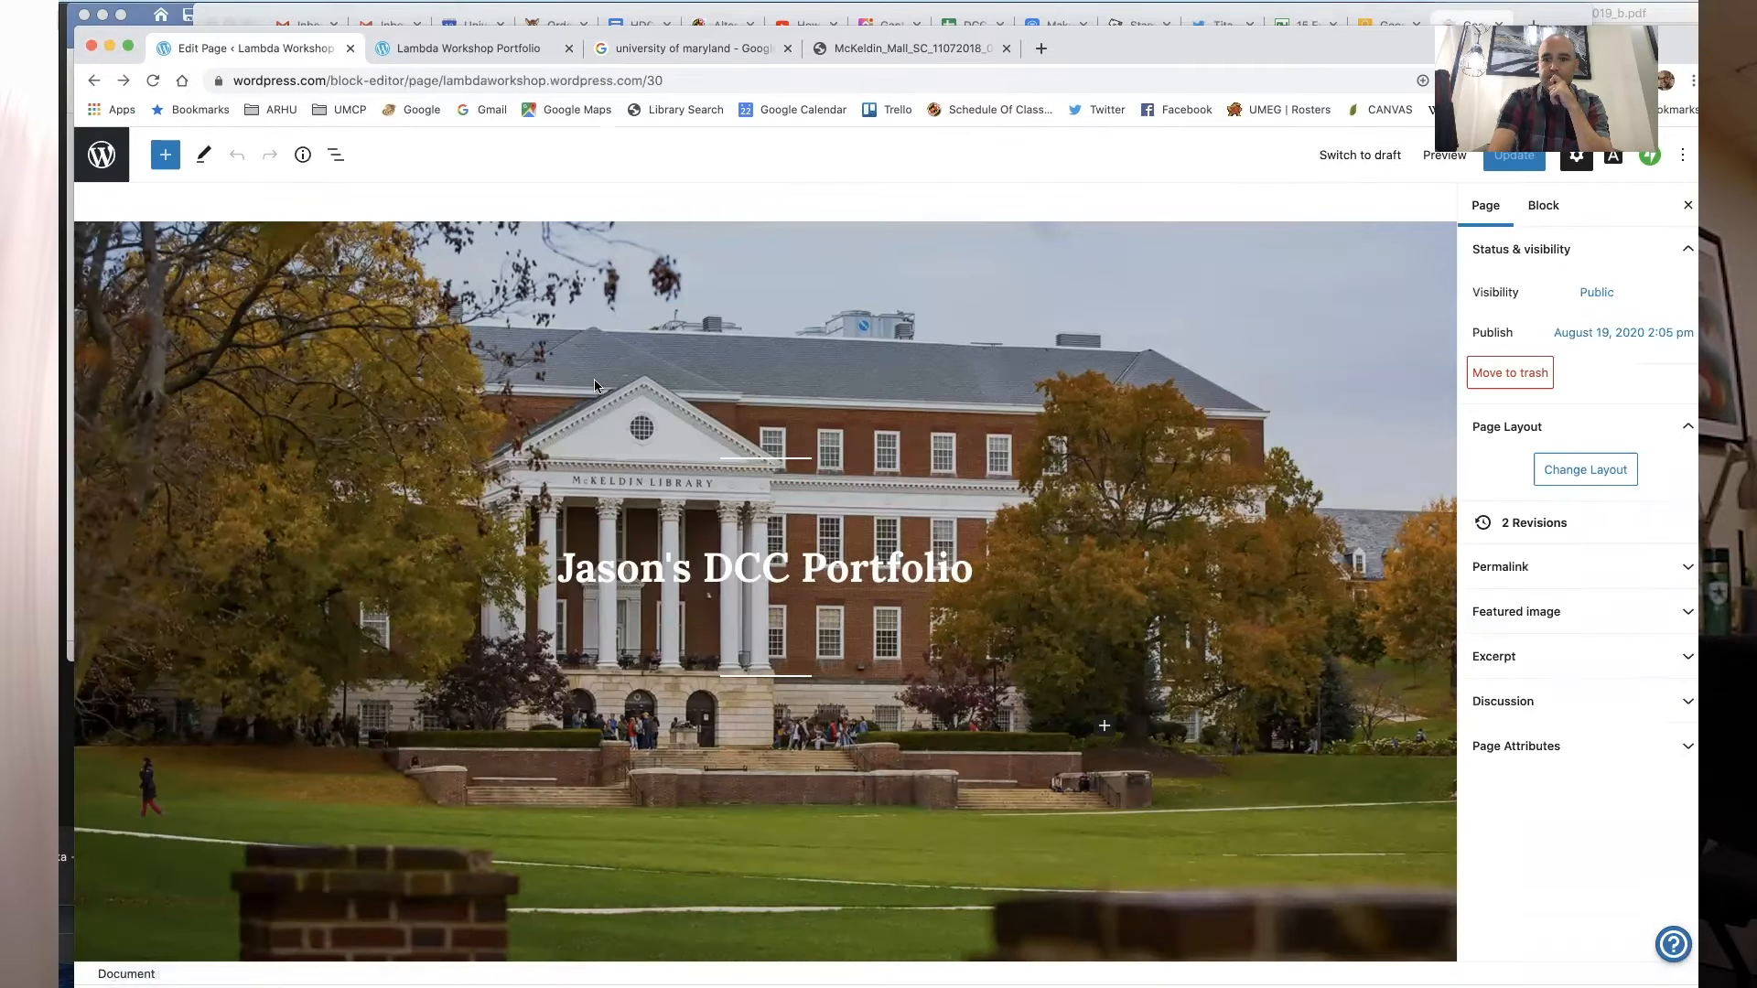
{"action": "scroll", "coordinate": [824, 556], "scroll_direction": "down", "scroll_amount": 20}
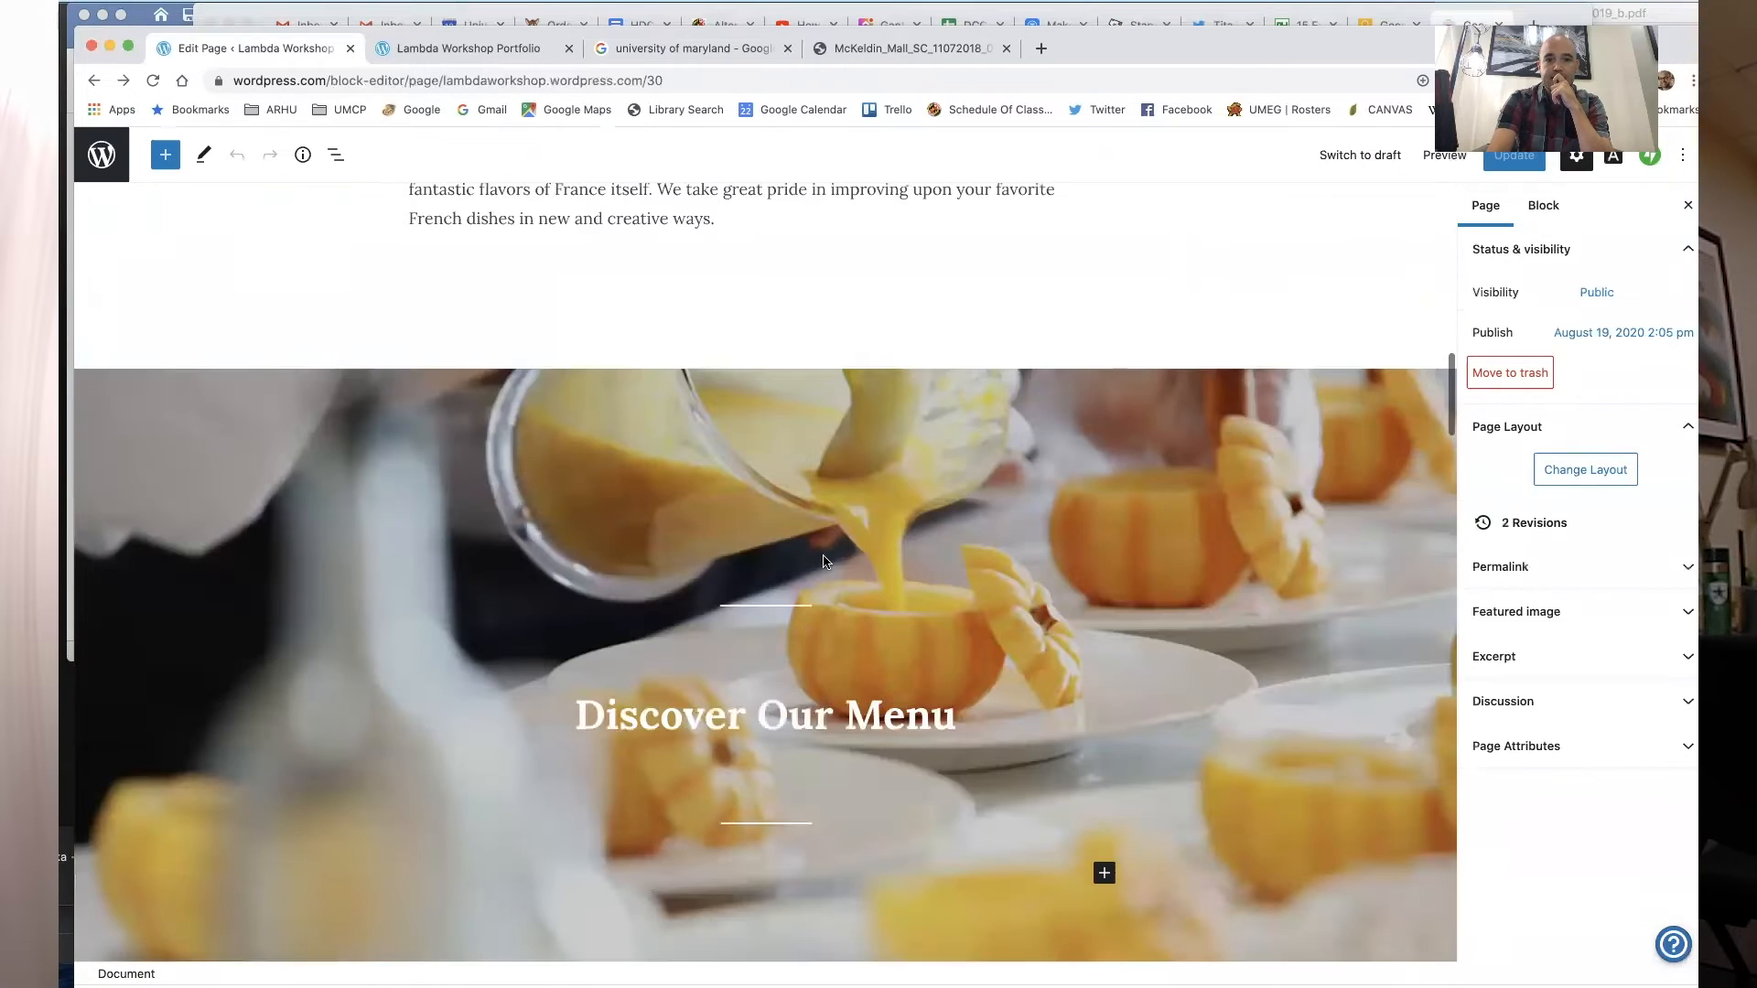
{"action": "left_click", "coordinate": [760, 607]}
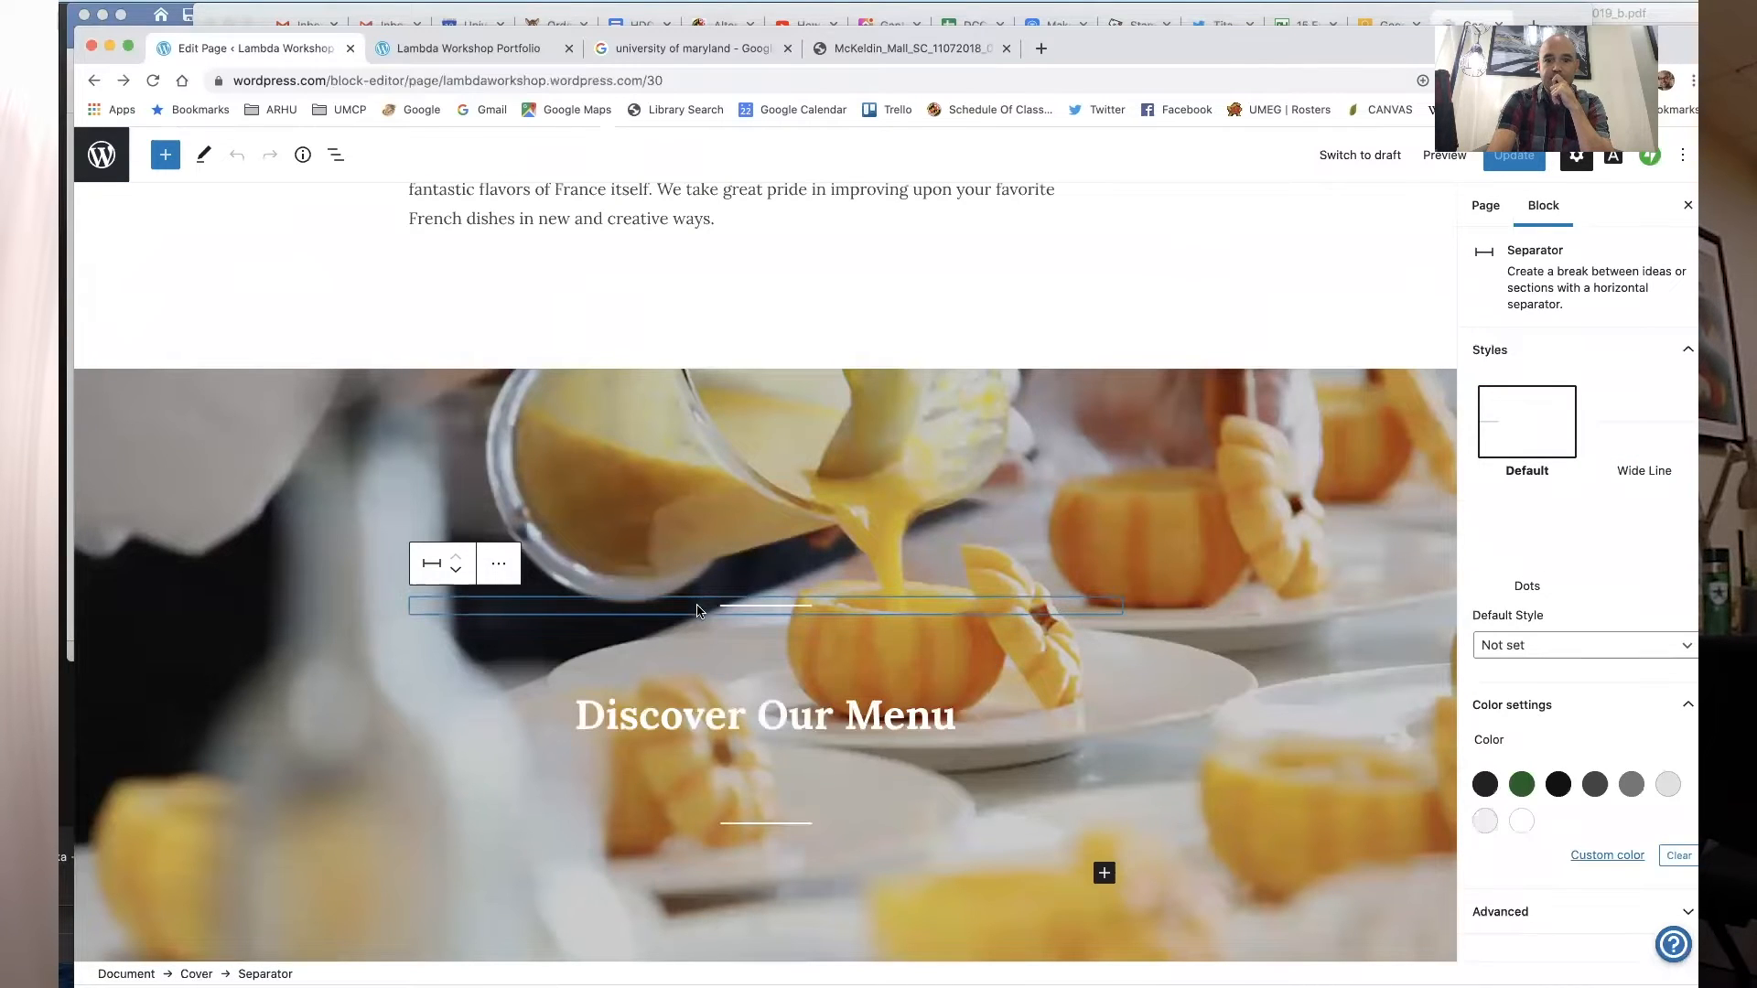
{"action": "scroll", "coordinate": [908, 490], "scroll_direction": "up", "scroll_amount": 15}
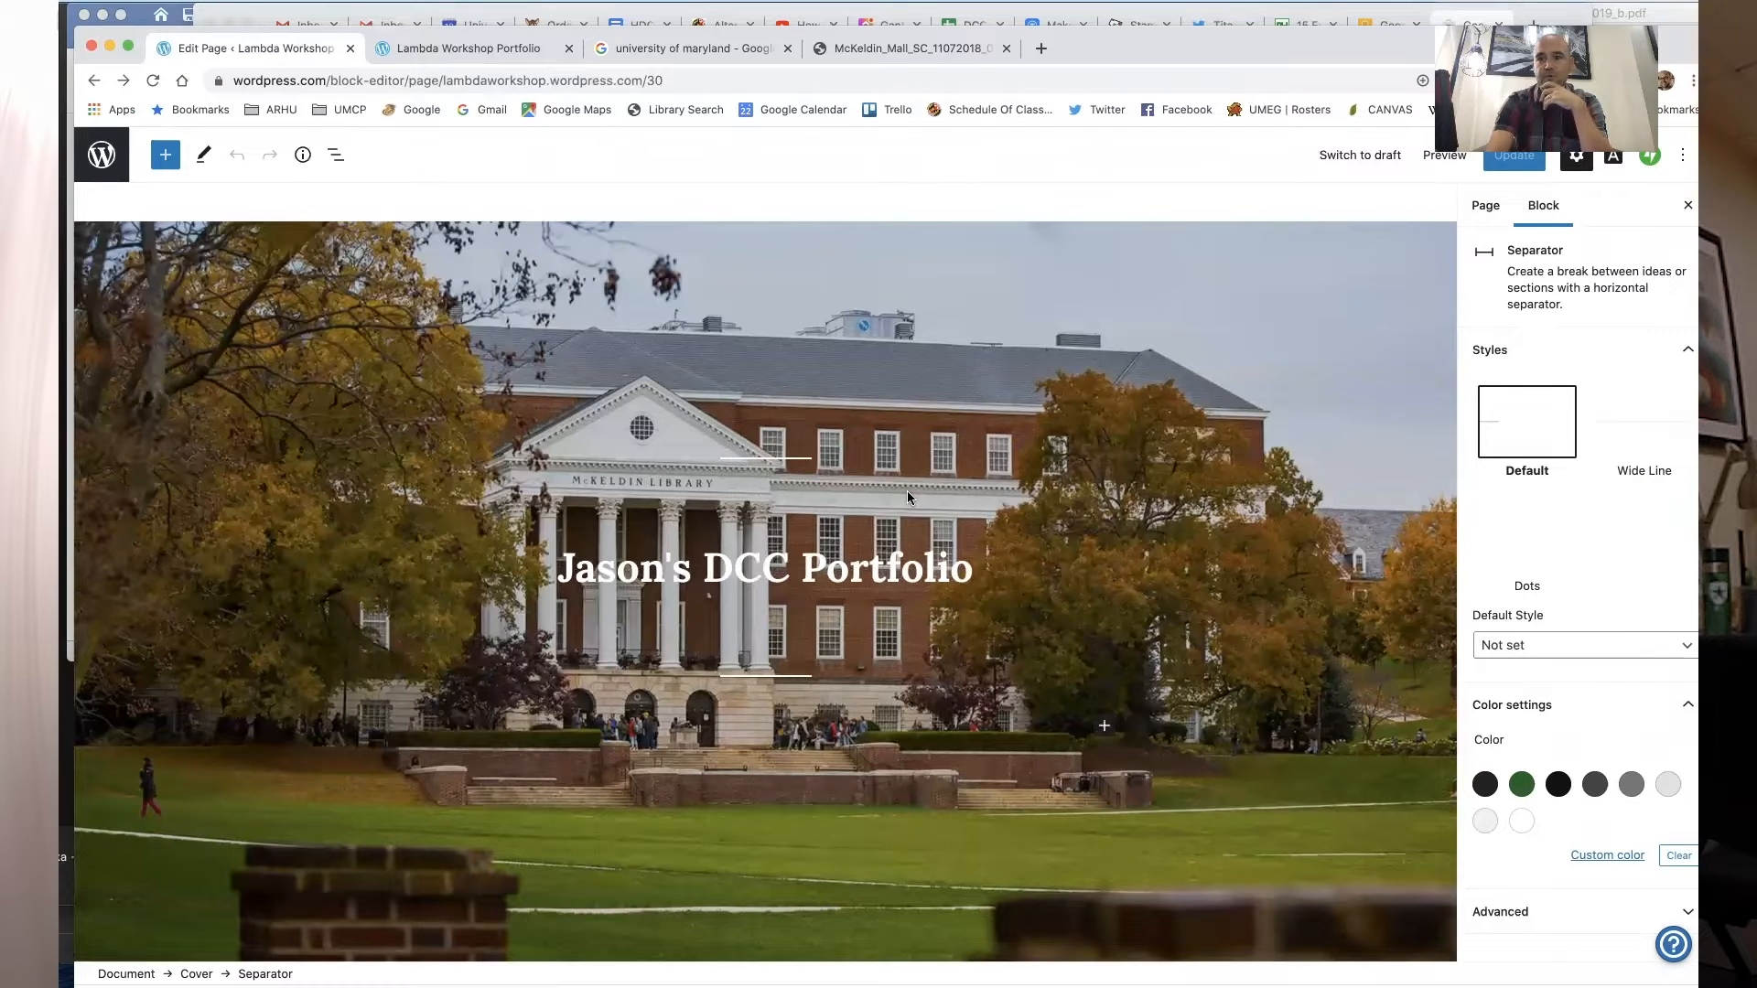
- Leave the editor for the site dashboard and enable Portfolio projects in the Writing settings
{"action": "left_click", "coordinate": [103, 157]}
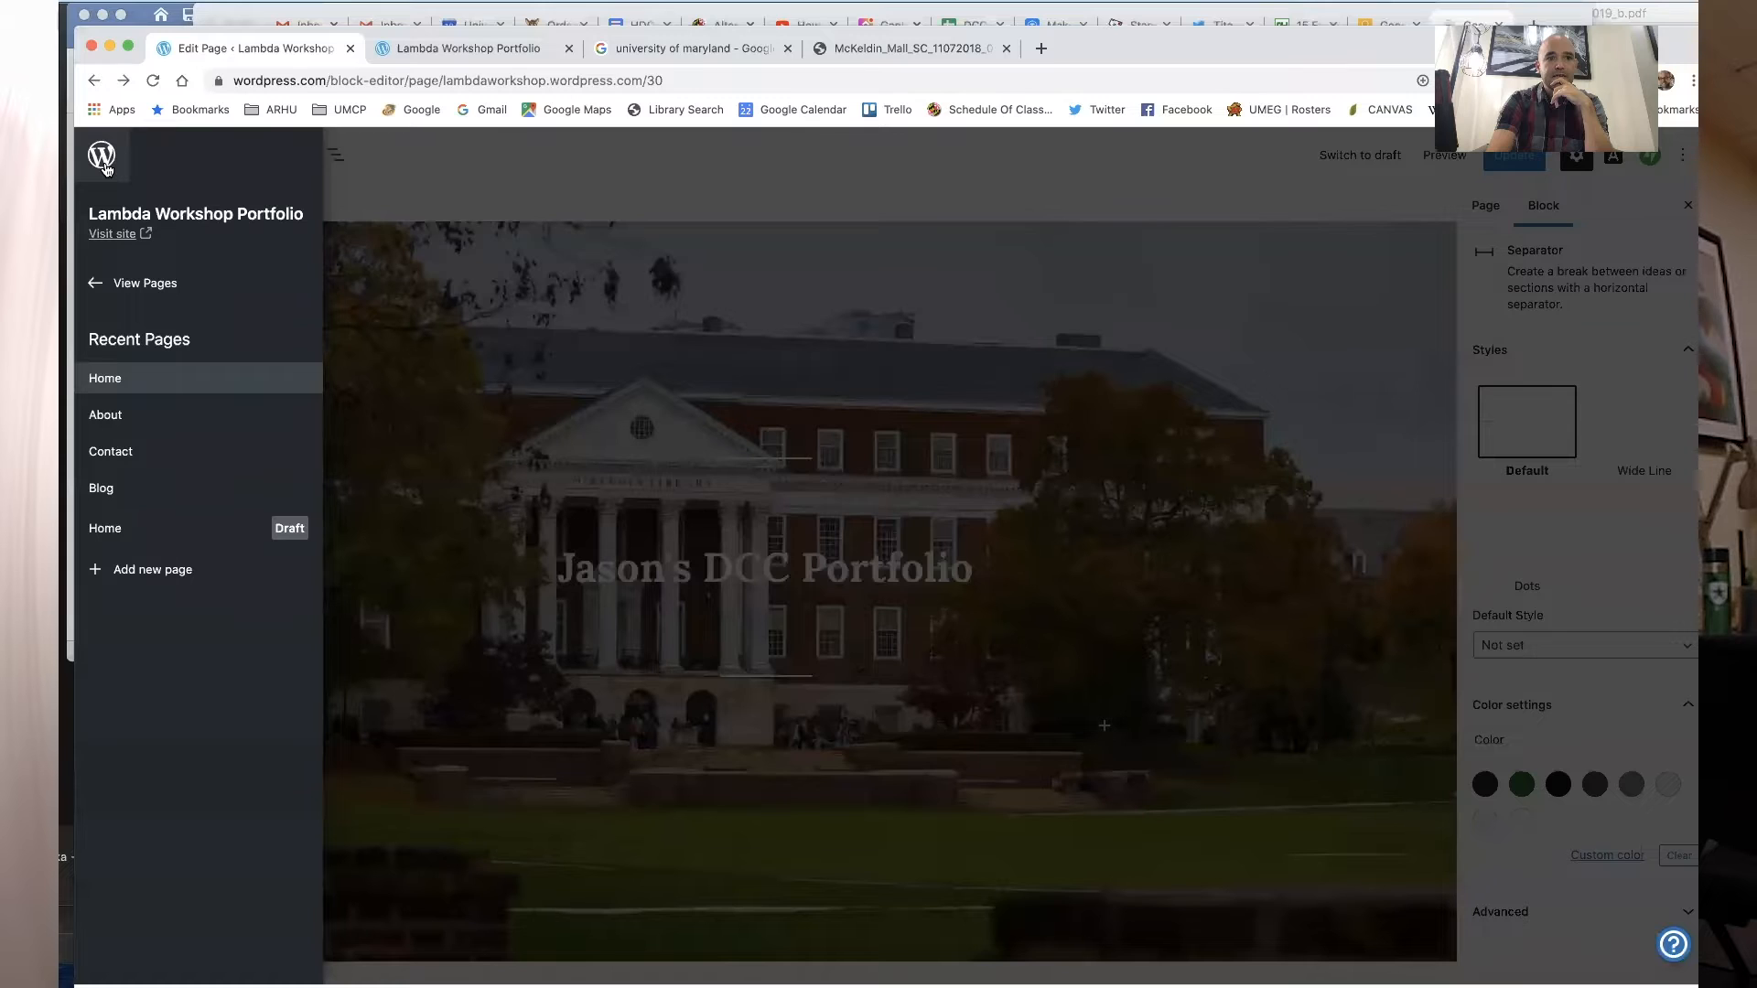
{"action": "left_click", "coordinate": [109, 287]}
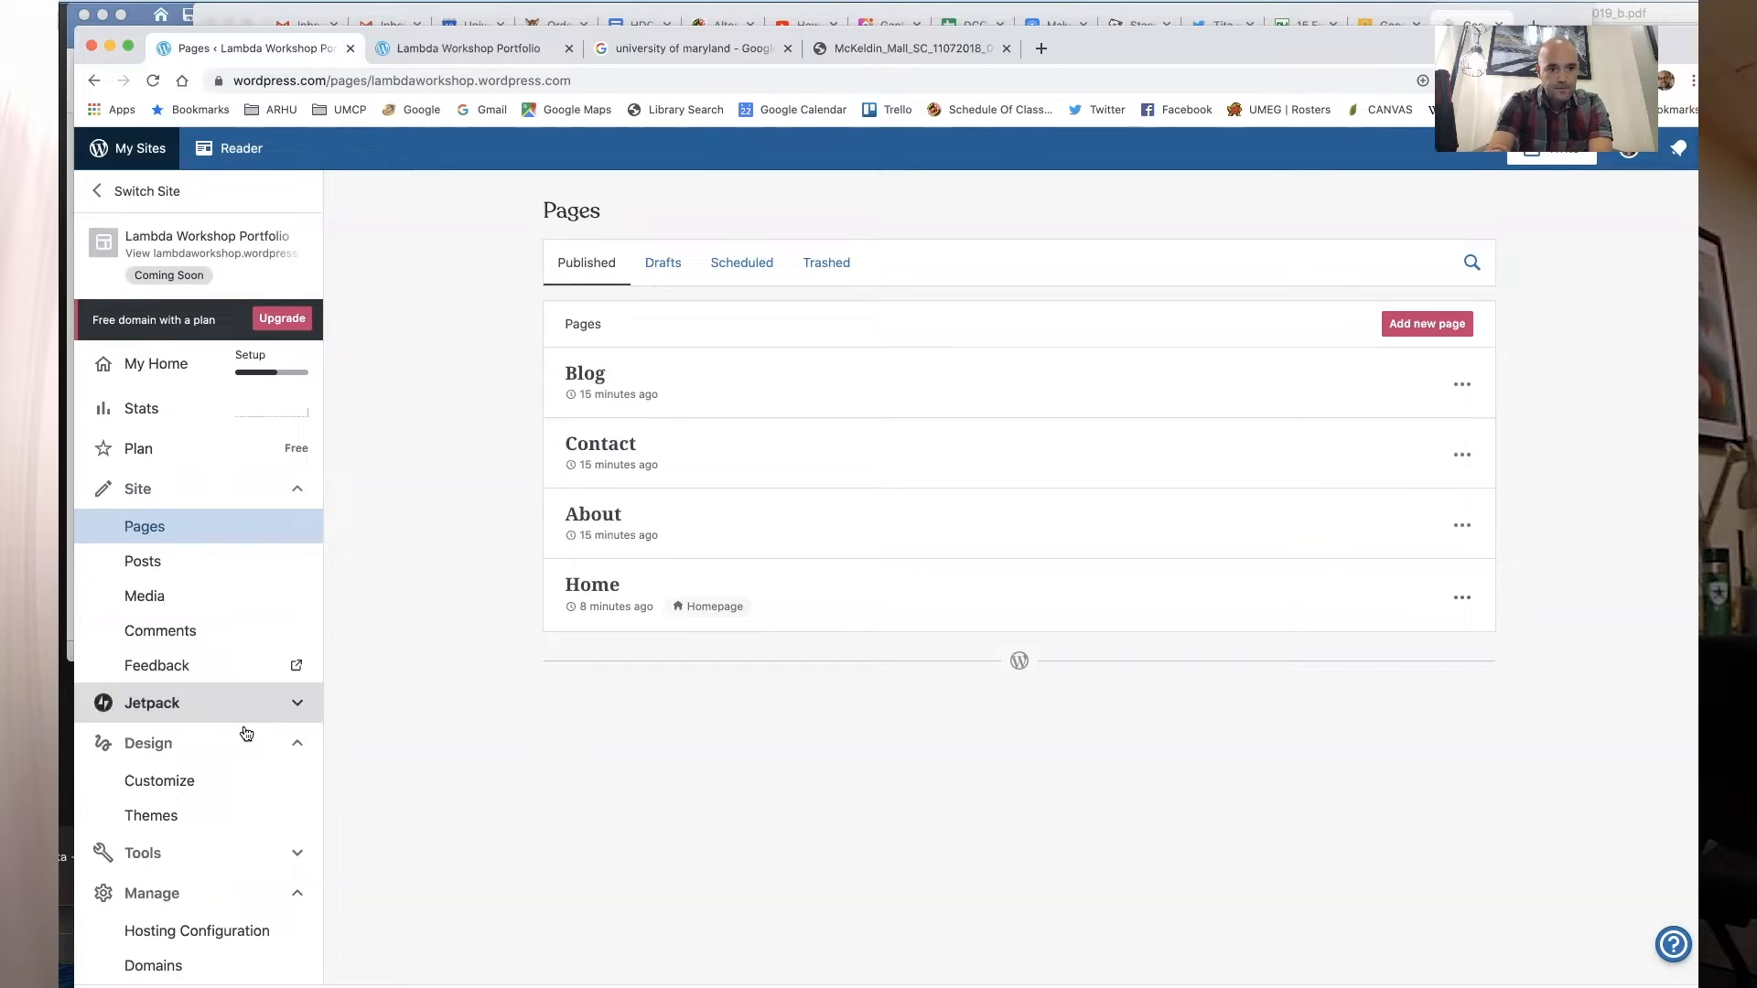
{"action": "scroll", "coordinate": [218, 757], "scroll_direction": "down", "scroll_amount": 2}
{"action": "scroll", "coordinate": [219, 757], "scroll_direction": "down", "scroll_amount": 4}
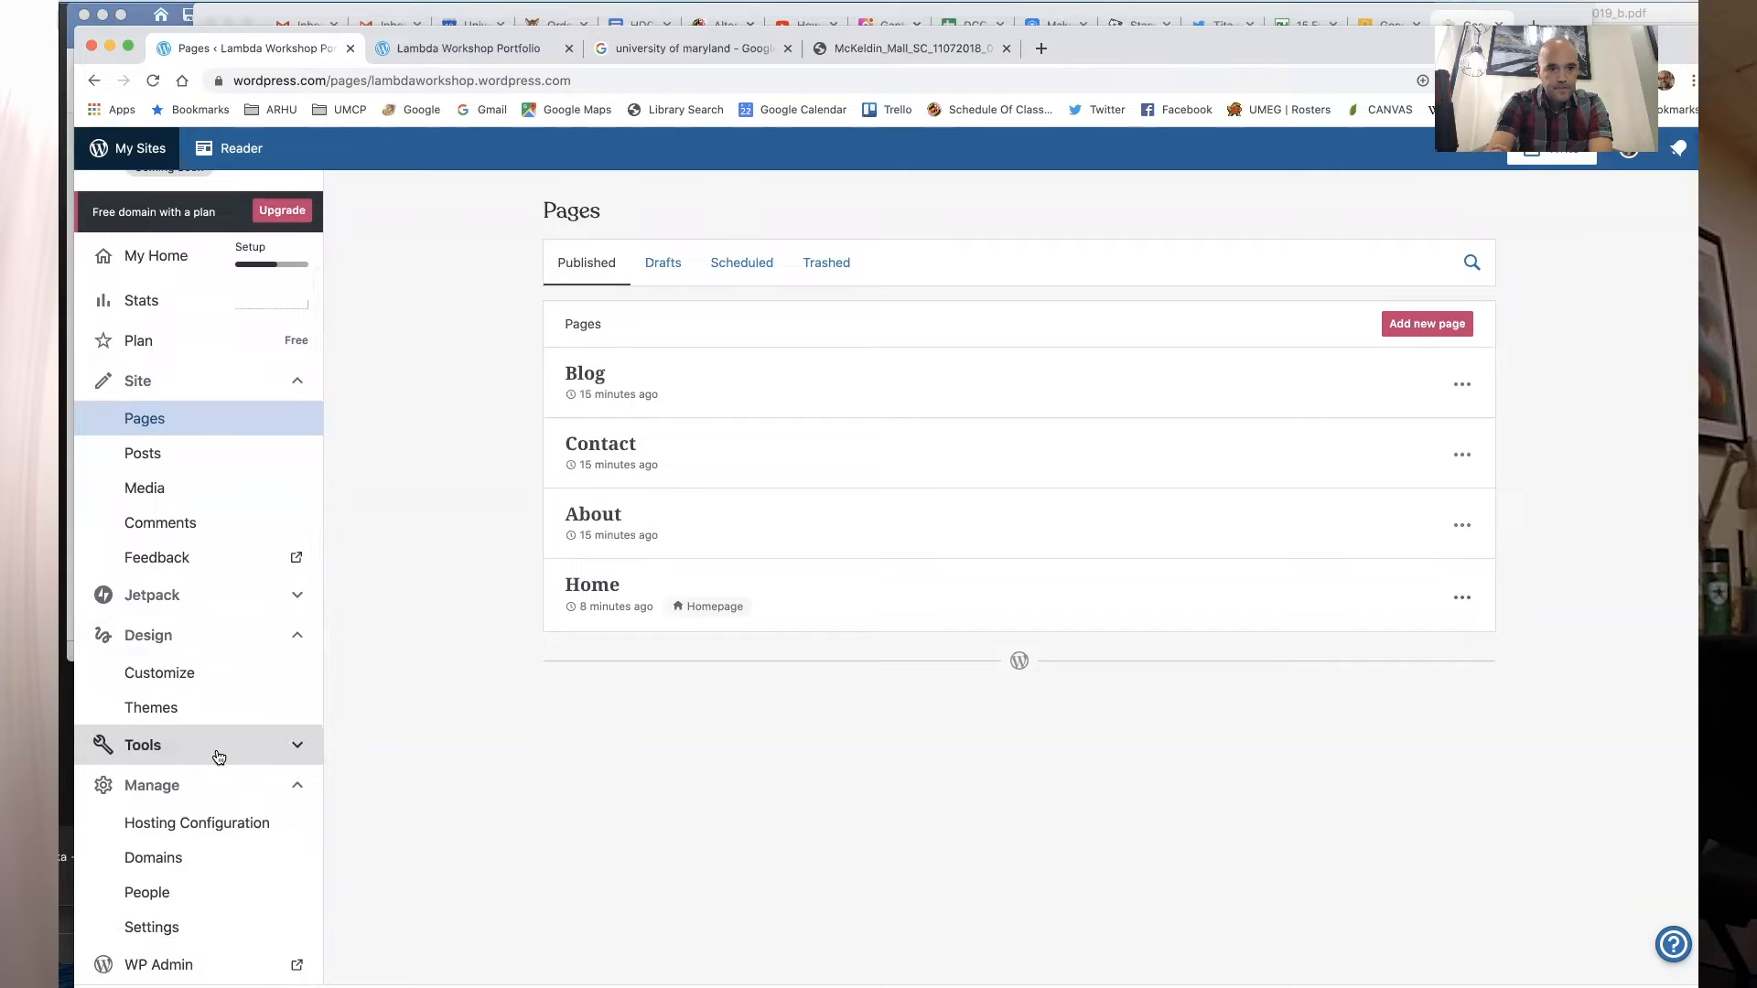
{"action": "left_click", "coordinate": [219, 757]}
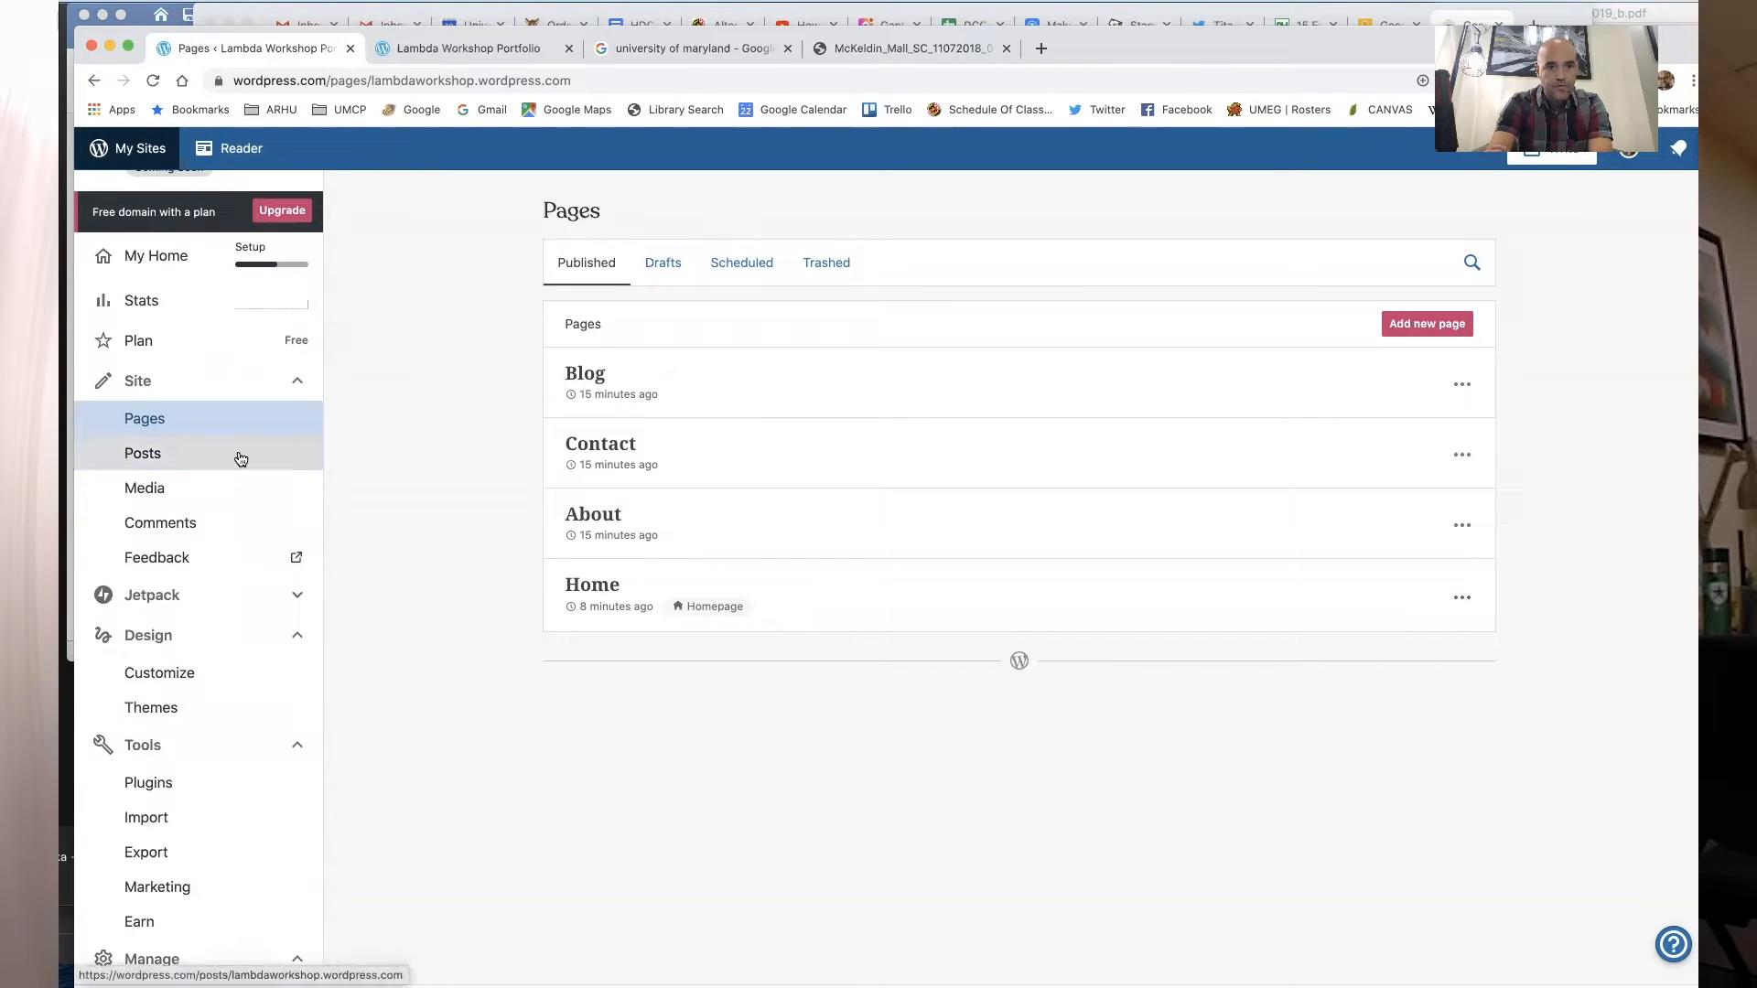
{"action": "scroll", "coordinate": [235, 551], "scroll_direction": "down", "scroll_amount": 5}
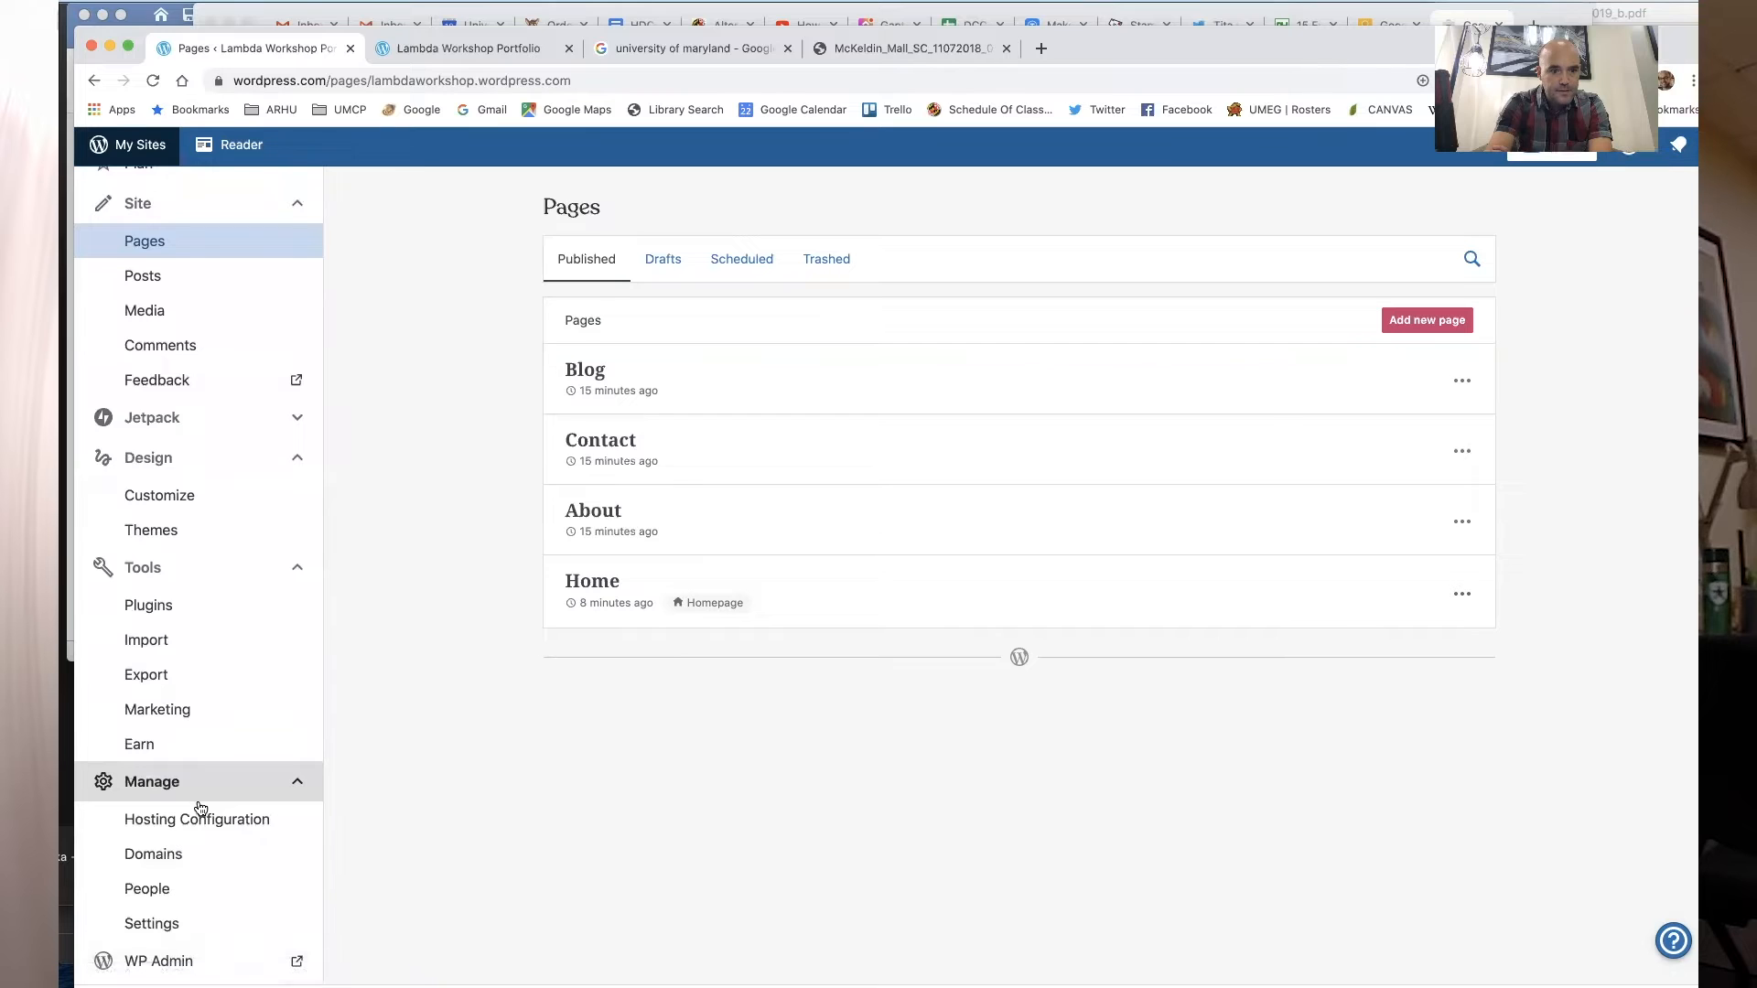
{"action": "left_click", "coordinate": [174, 931]}
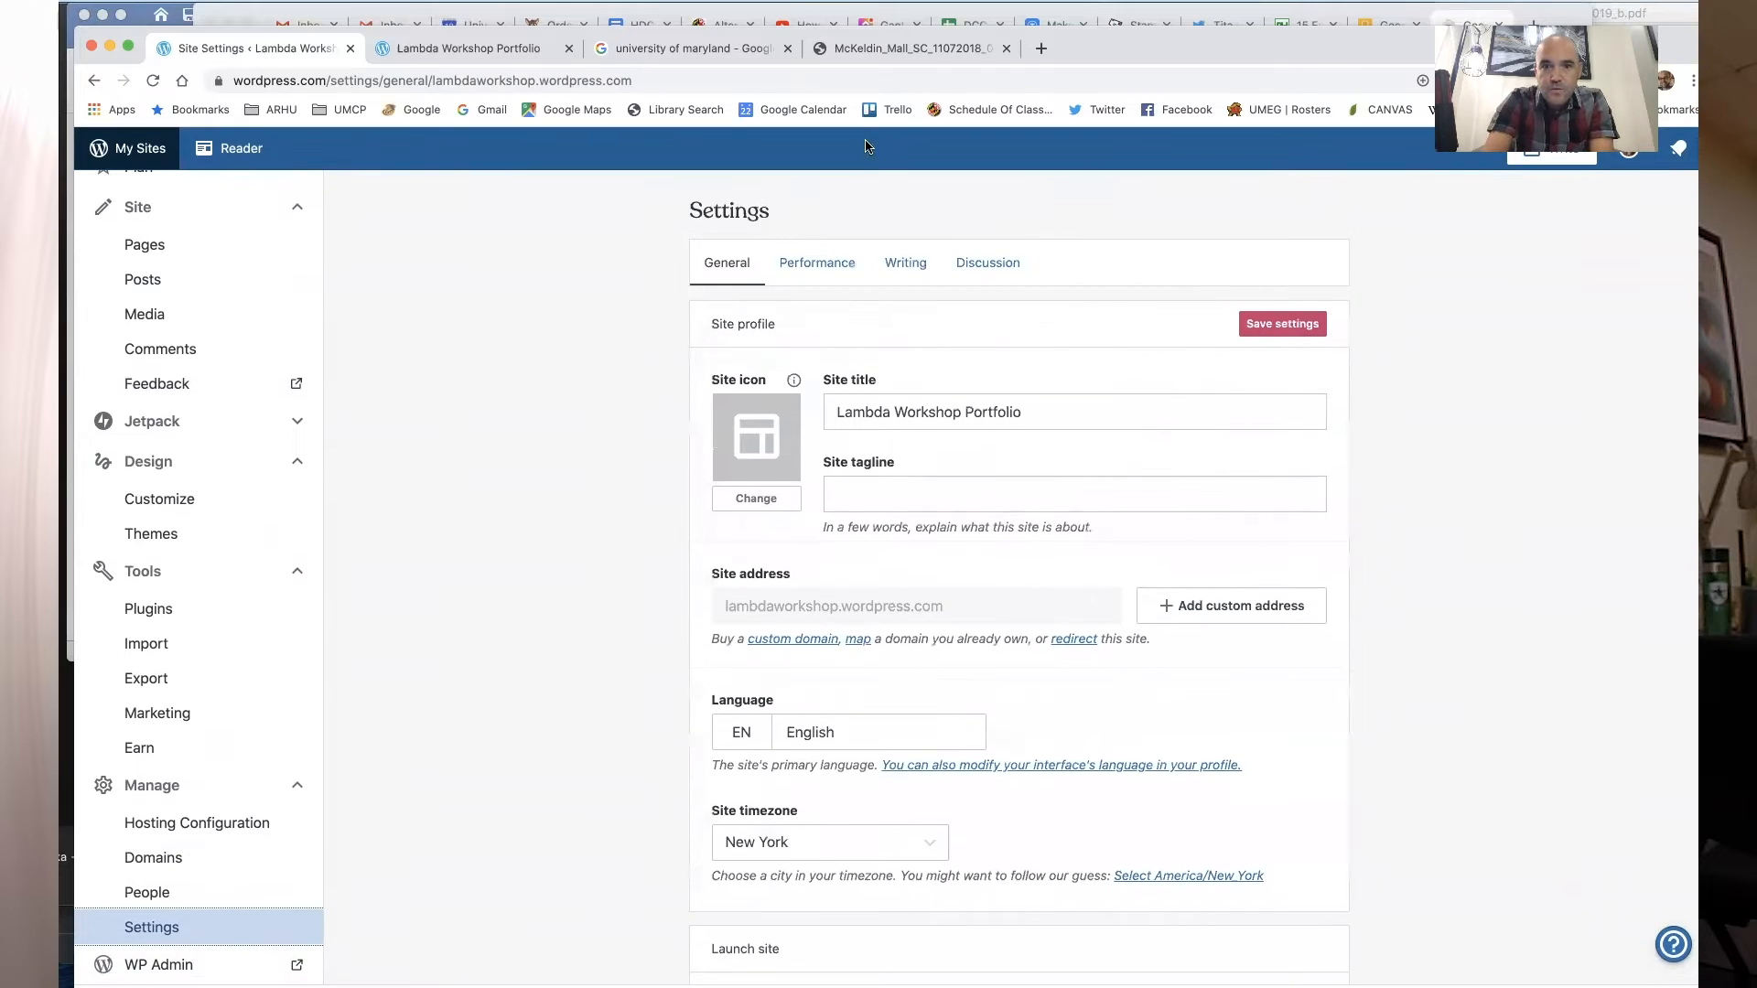
{"action": "left_click", "coordinate": [914, 286]}
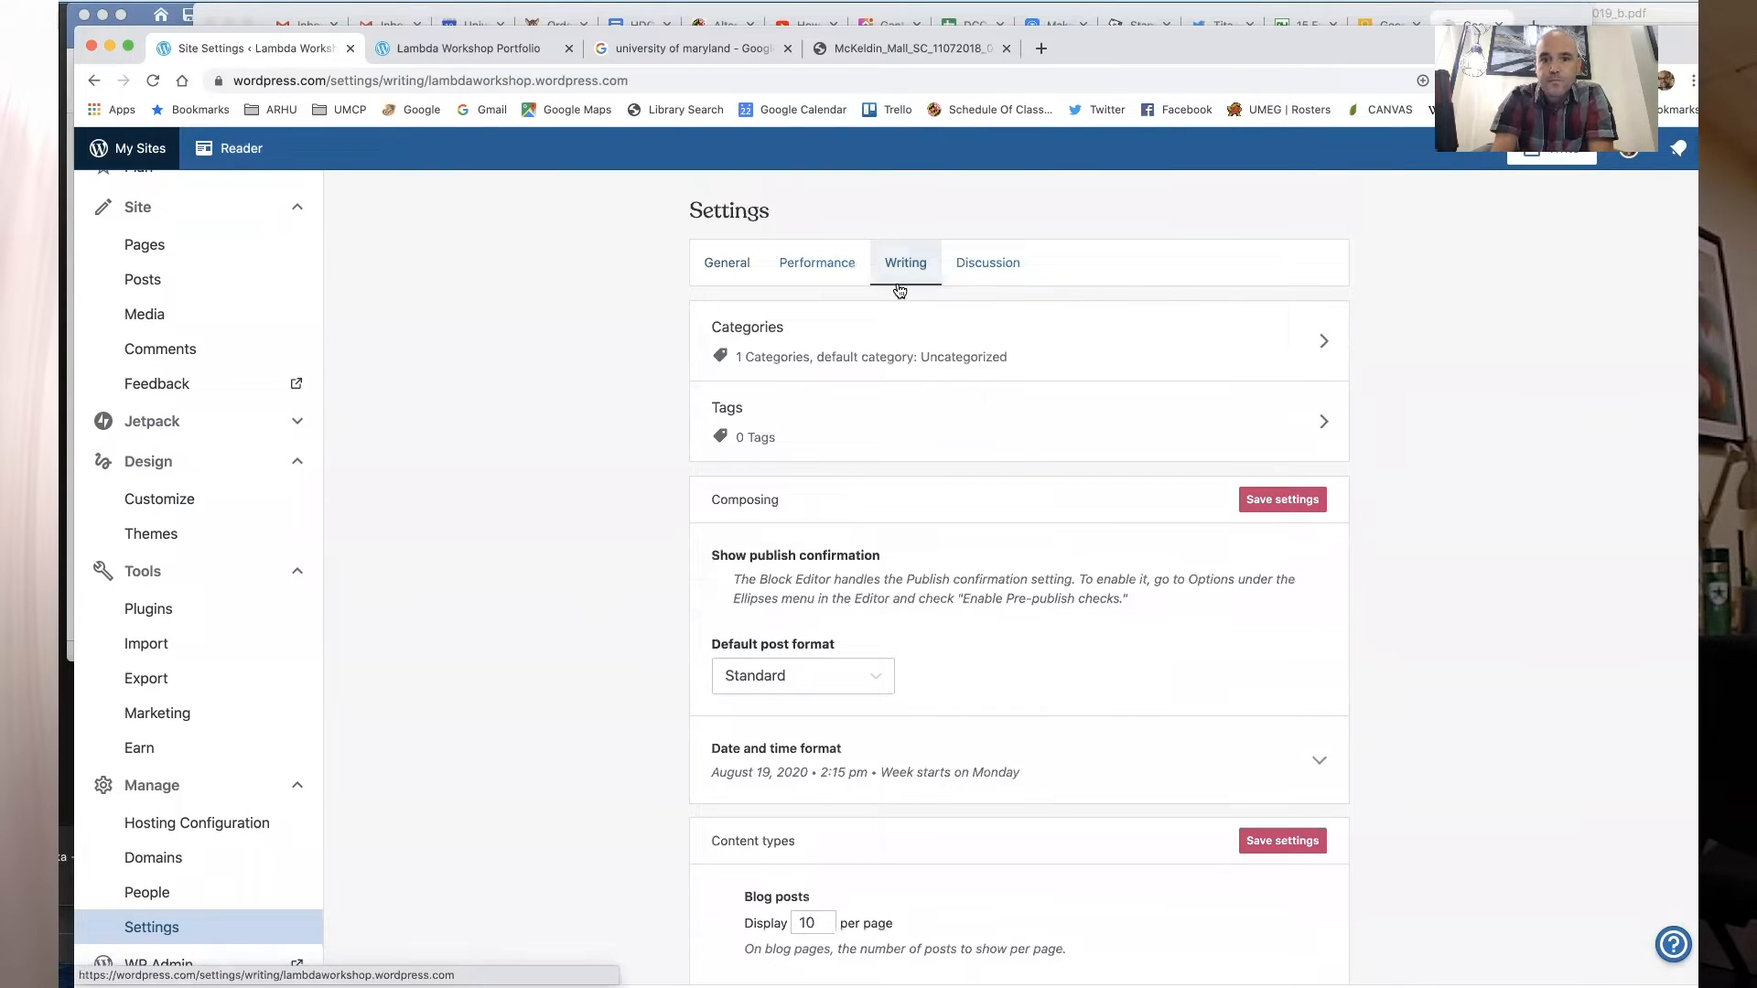
{"action": "scroll", "coordinate": [628, 542], "scroll_direction": "down", "scroll_amount": 5}
{"action": "scroll", "coordinate": [629, 542], "scroll_direction": "down", "scroll_amount": 1}
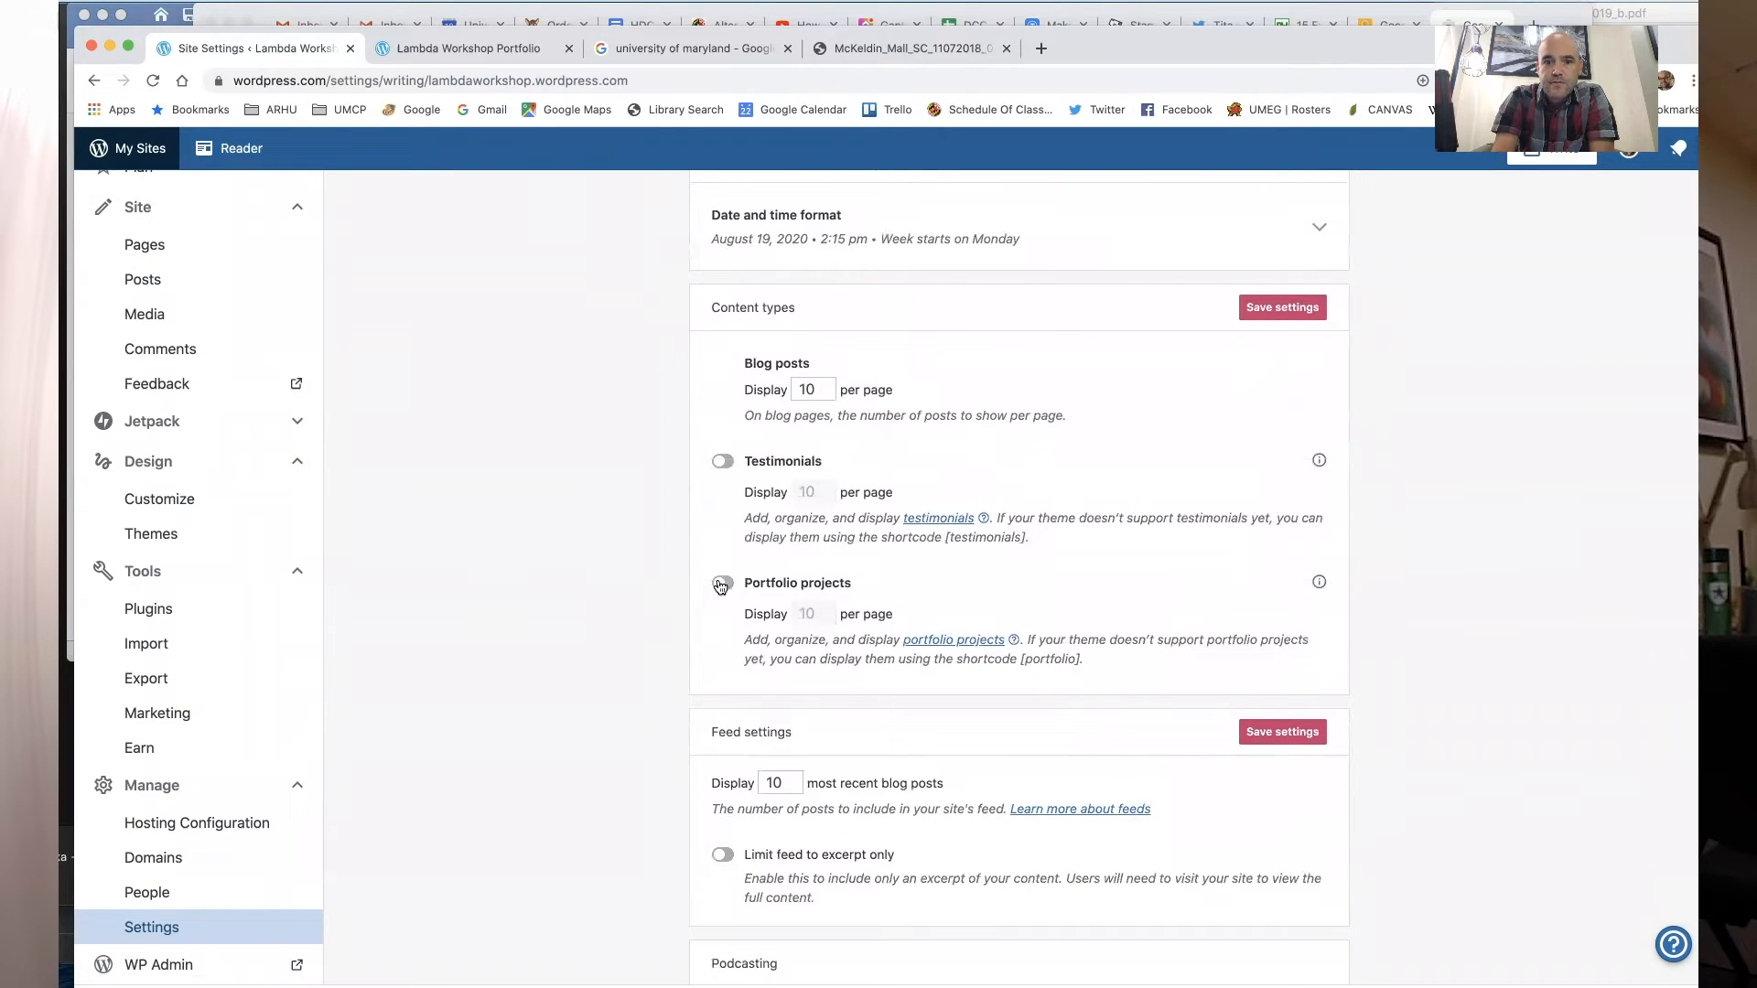
{"action": "left_click", "coordinate": [722, 583]}
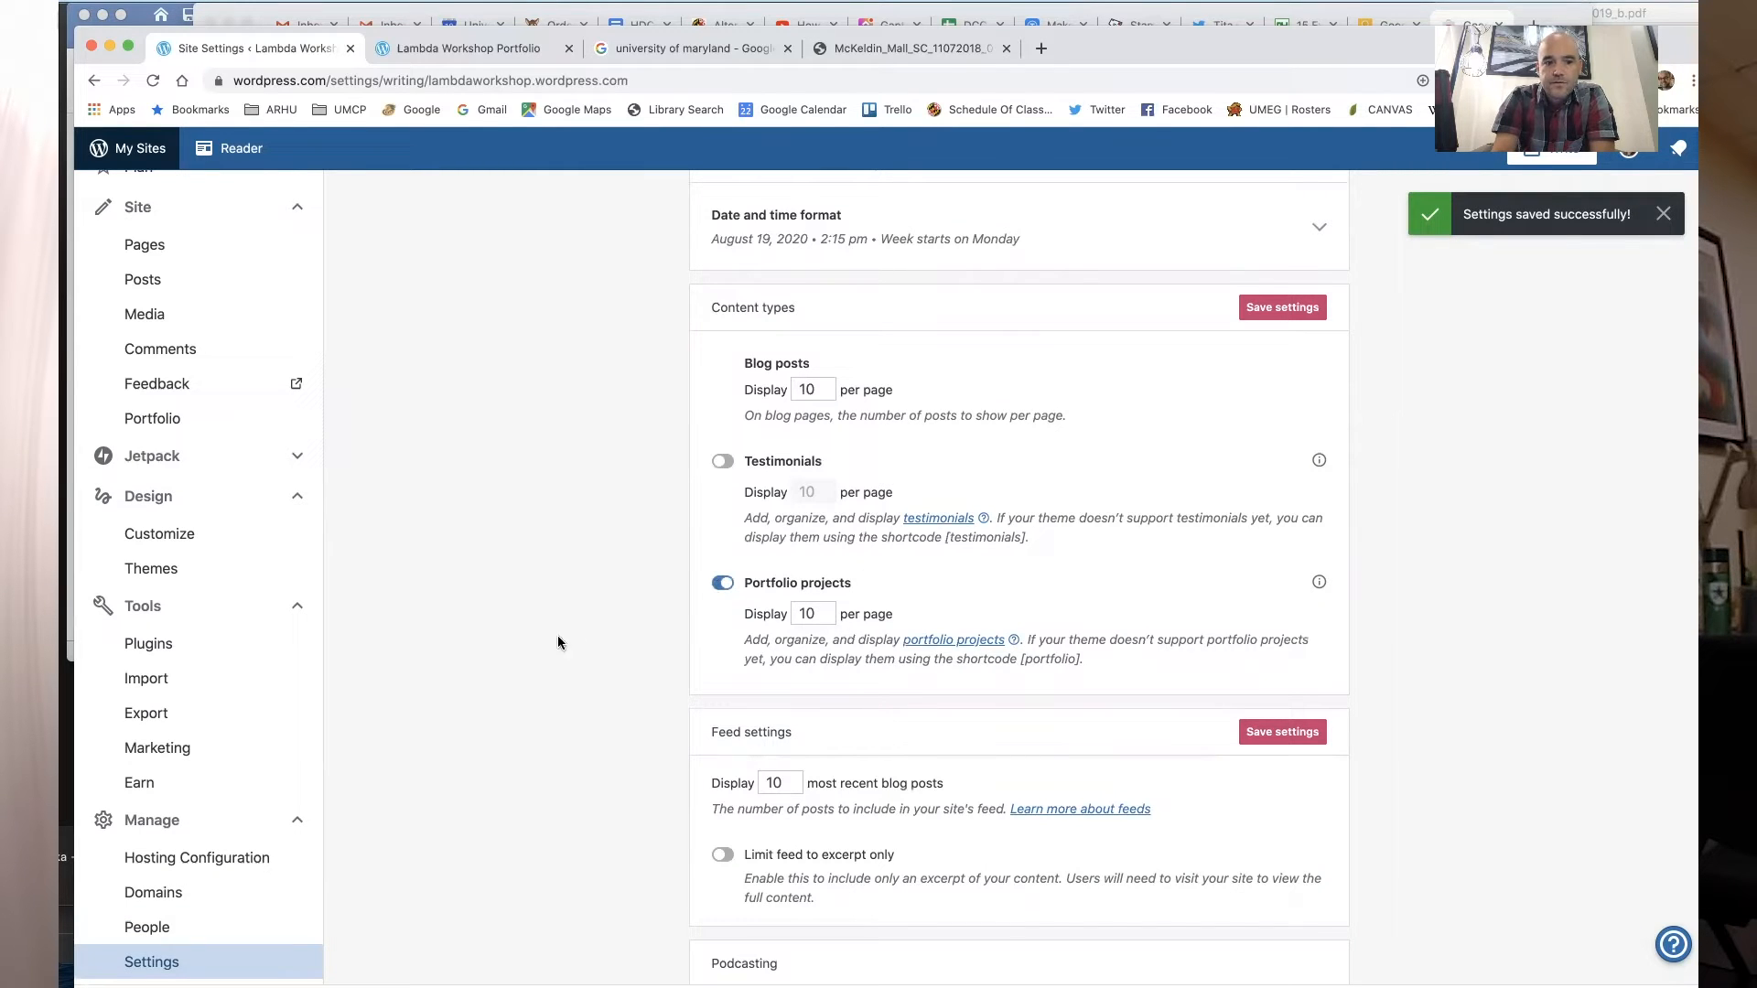
- Save the content type settings in the Writing section
{"action": "left_click", "coordinate": [177, 824]}
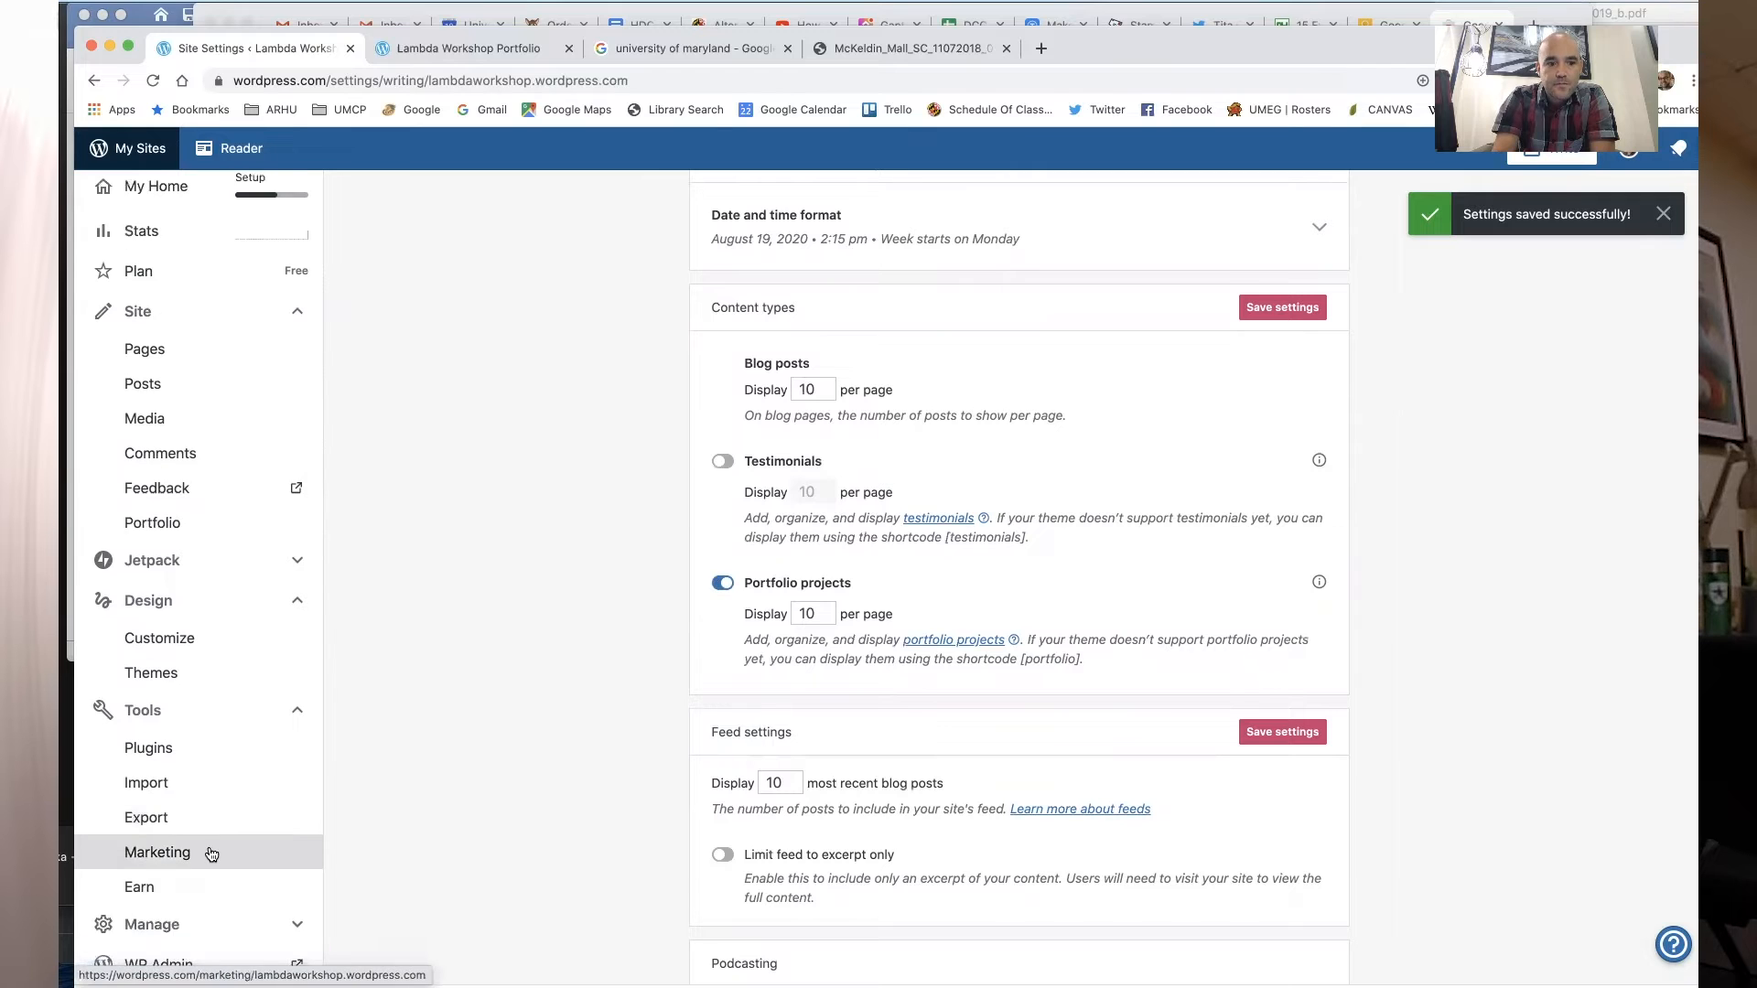
{"action": "left_click", "coordinate": [216, 925]}
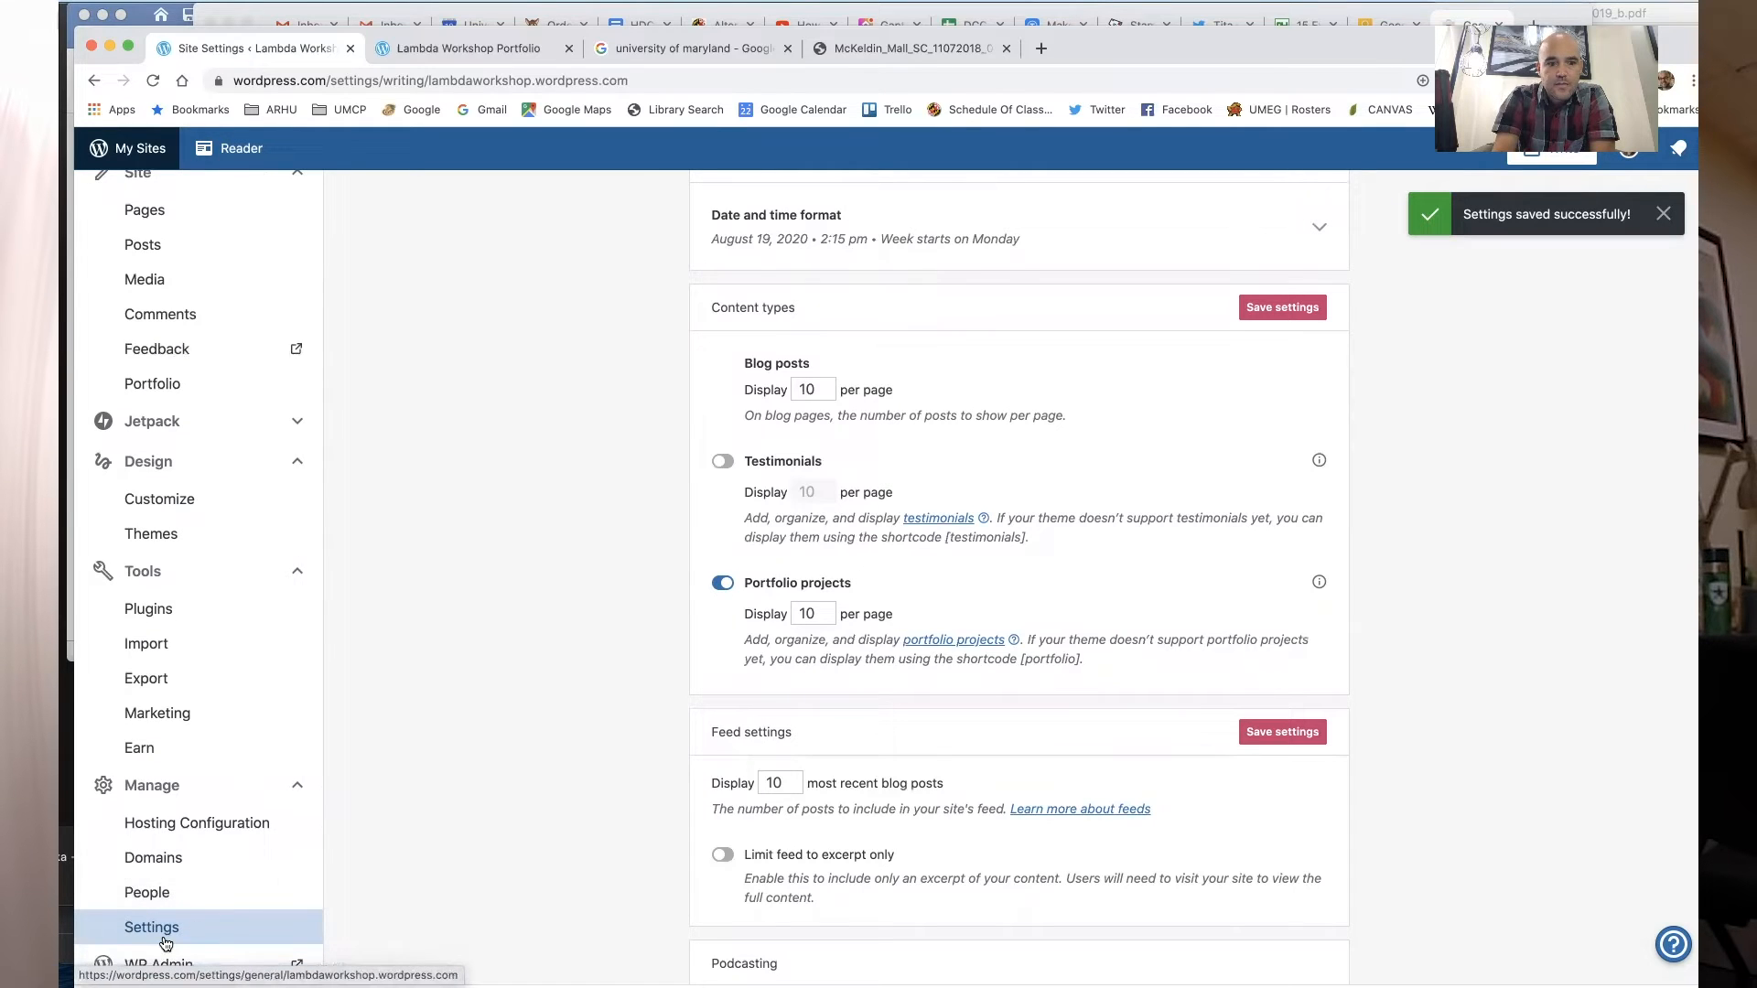
{"action": "left_click", "coordinate": [165, 944]}
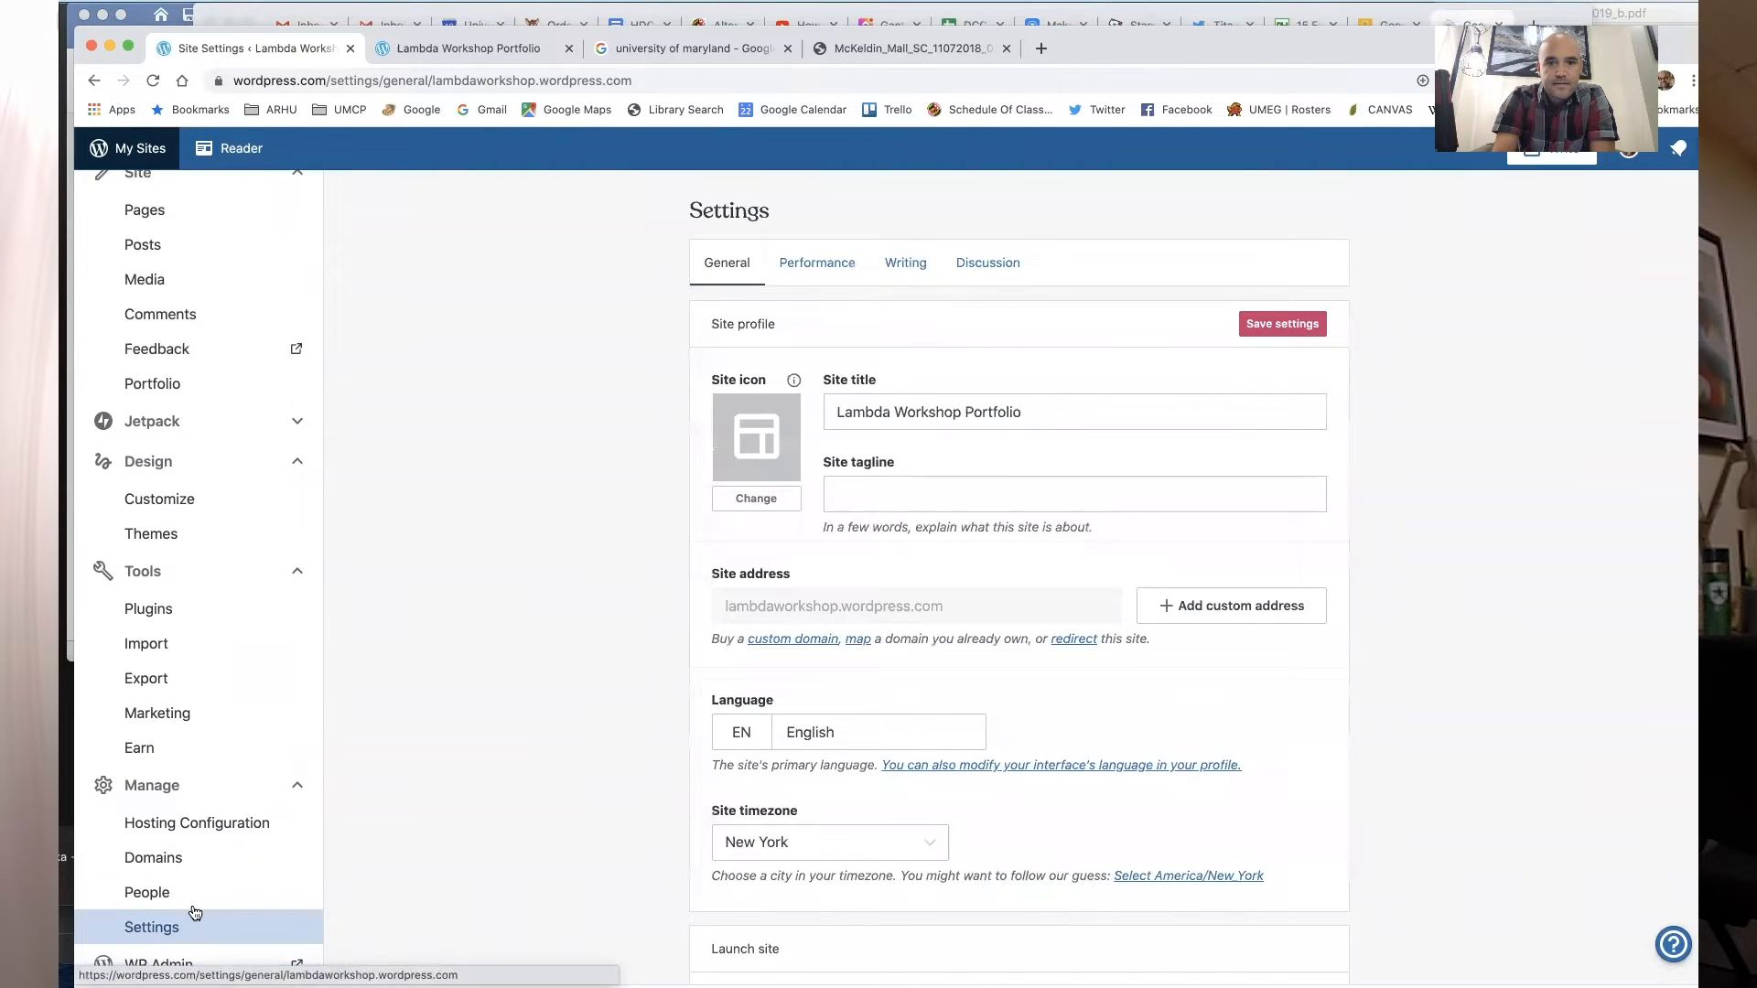
{"action": "left_click", "coordinate": [904, 265]}
{"action": "scroll", "coordinate": [842, 549], "scroll_direction": "down", "scroll_amount": 5}
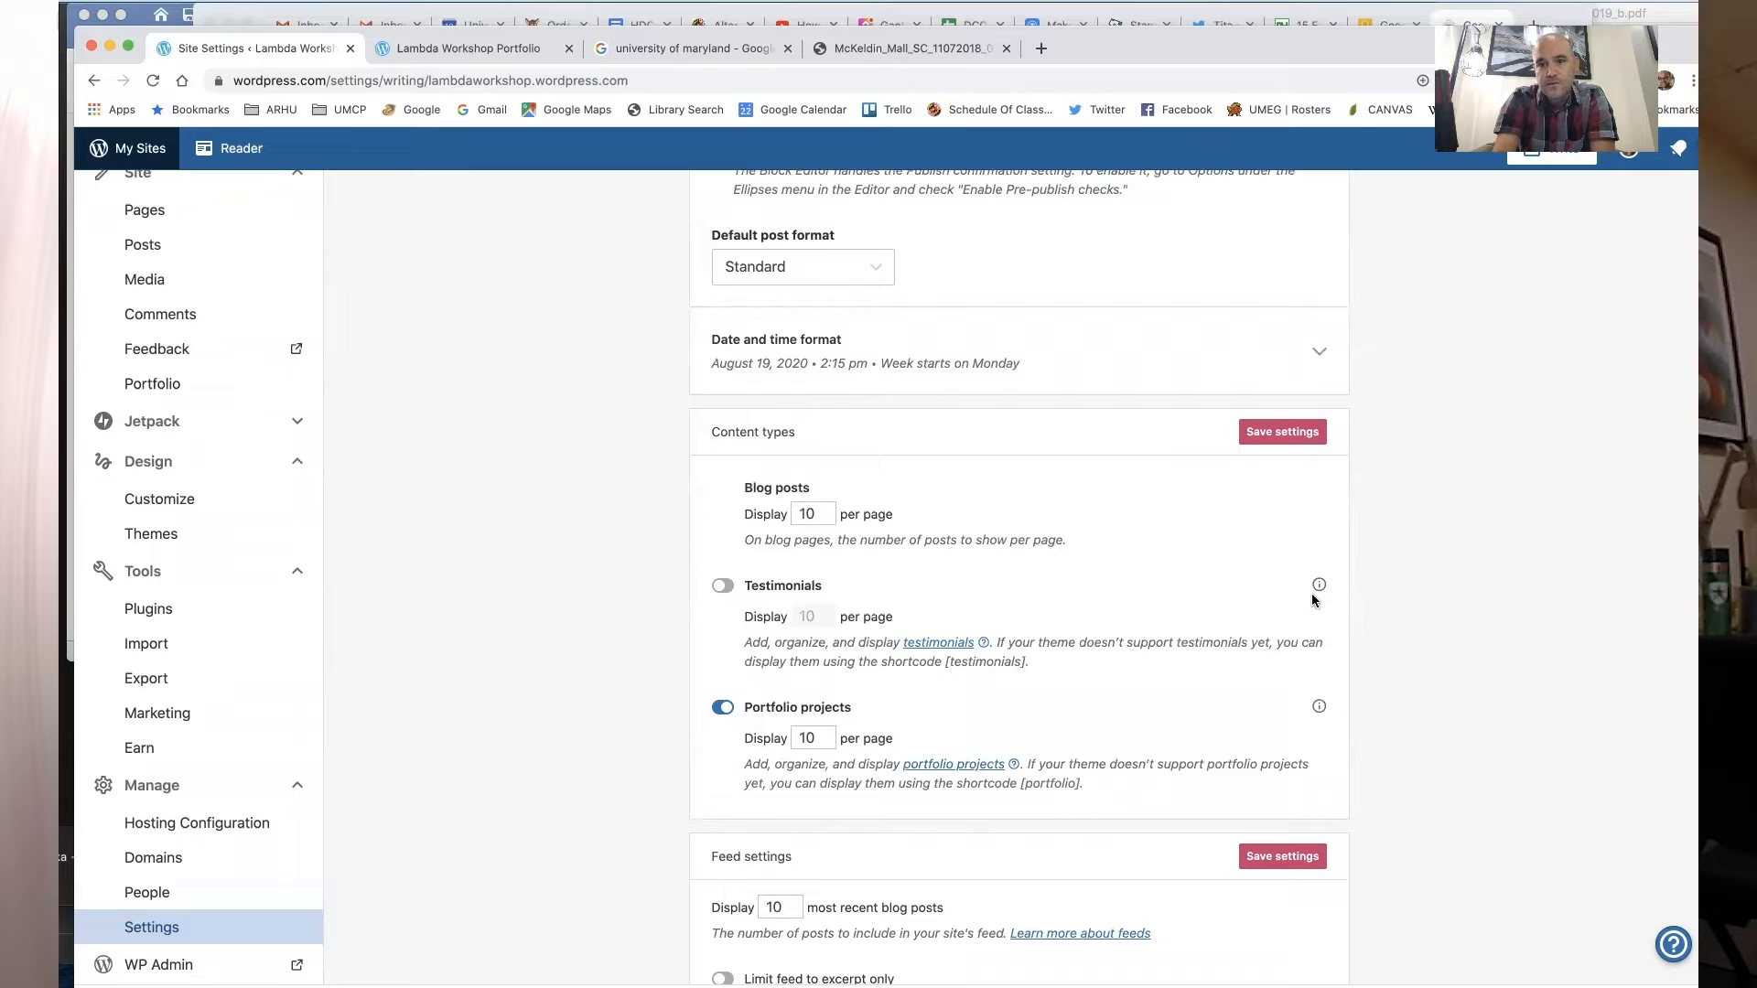
{"action": "left_click", "coordinate": [1280, 433]}
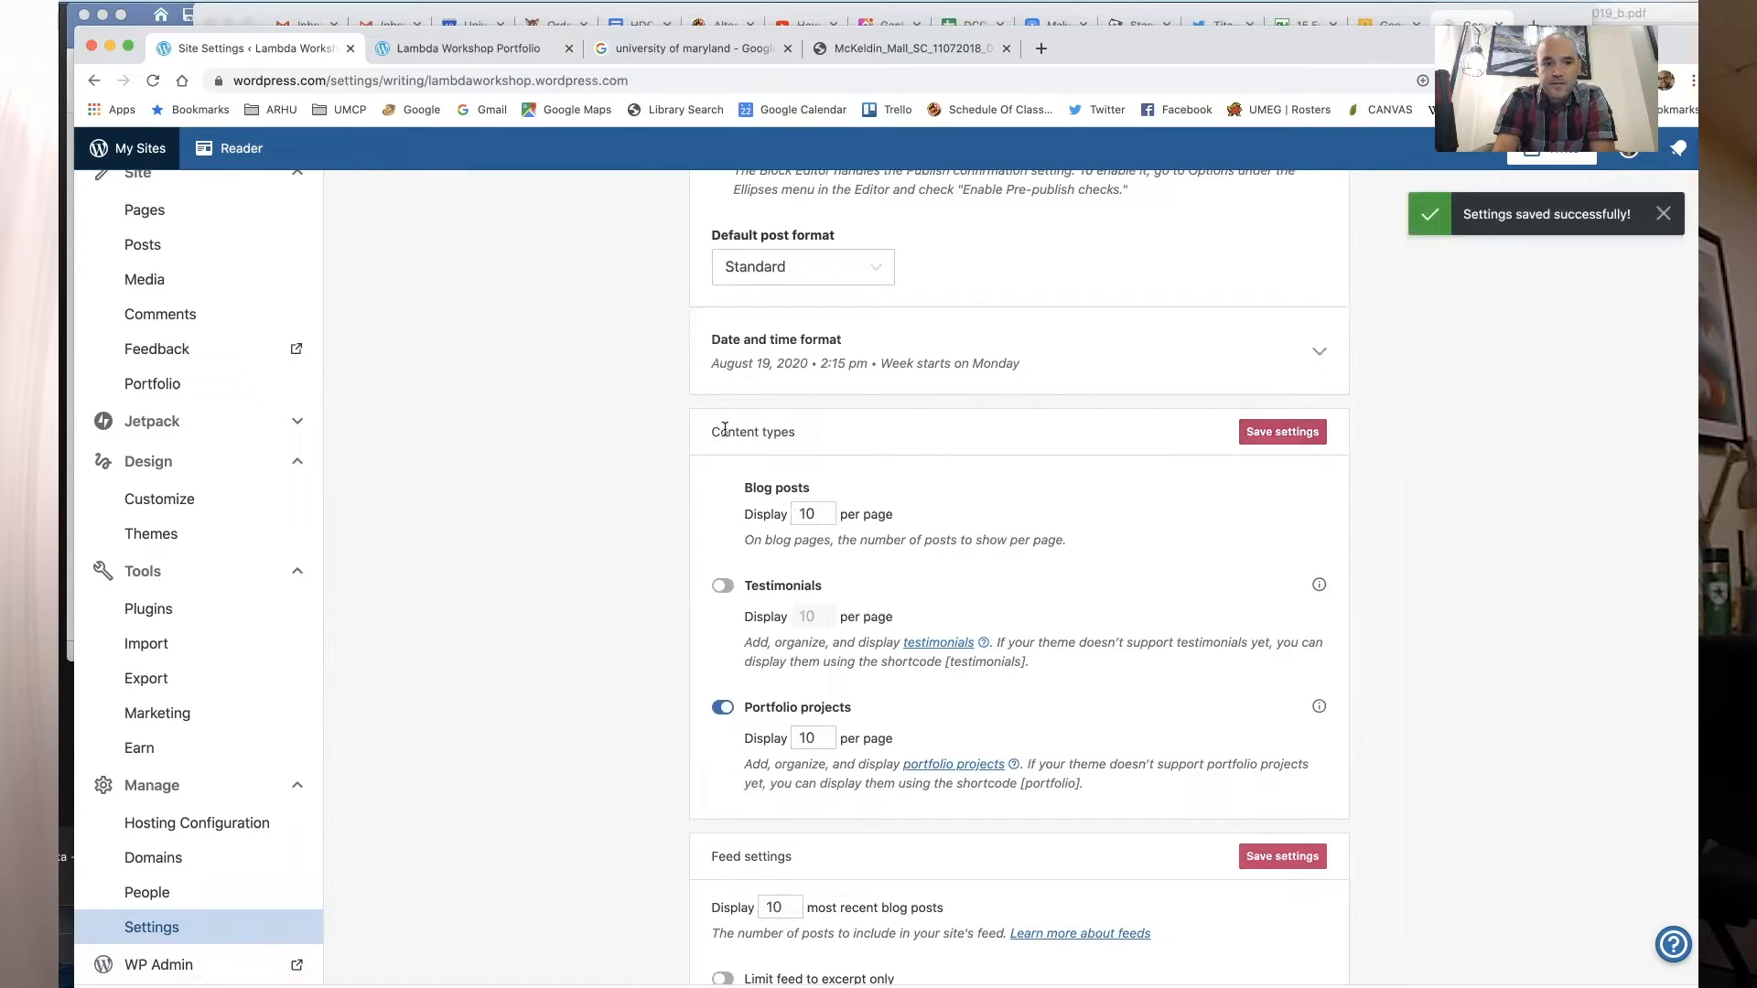
- Launch the site on its free wordpress.com address, skipping the domain purchase and paid plans
{"action": "scroll", "coordinate": [251, 508], "scroll_direction": "up", "scroll_amount": 3}
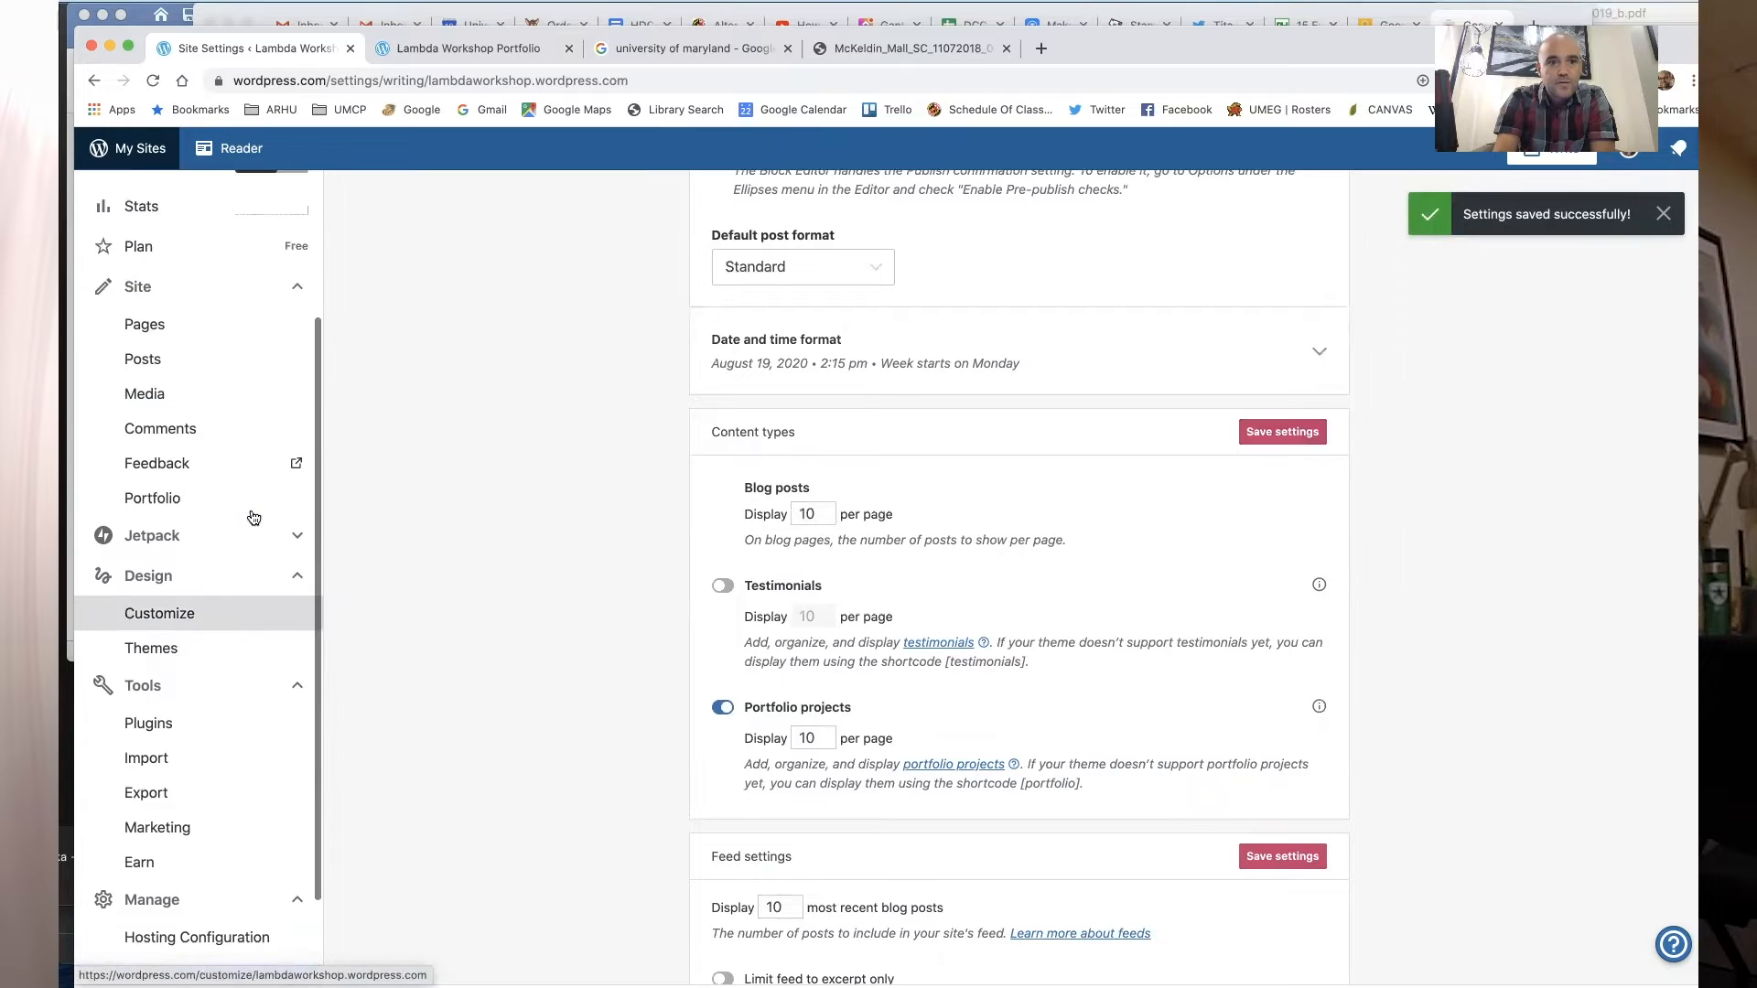
{"action": "scroll", "coordinate": [254, 518], "scroll_direction": "up", "scroll_amount": 3}
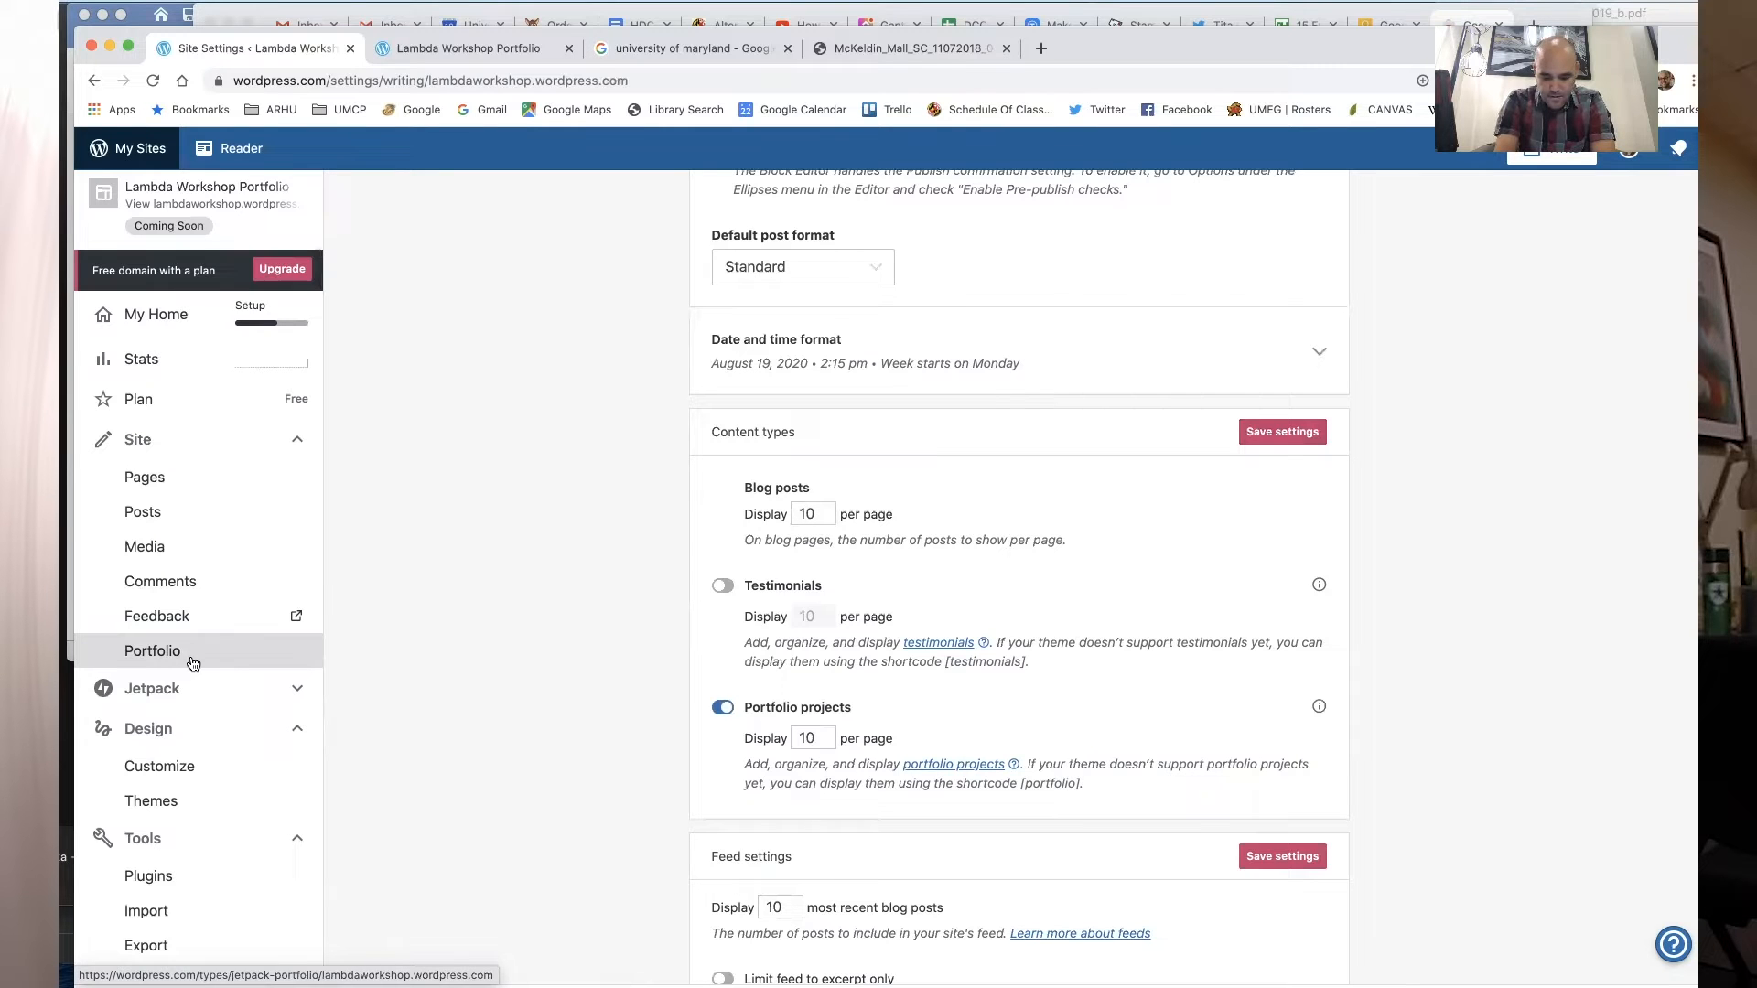
{"action": "scroll", "coordinate": [424, 518], "scroll_direction": "up", "scroll_amount": 5}
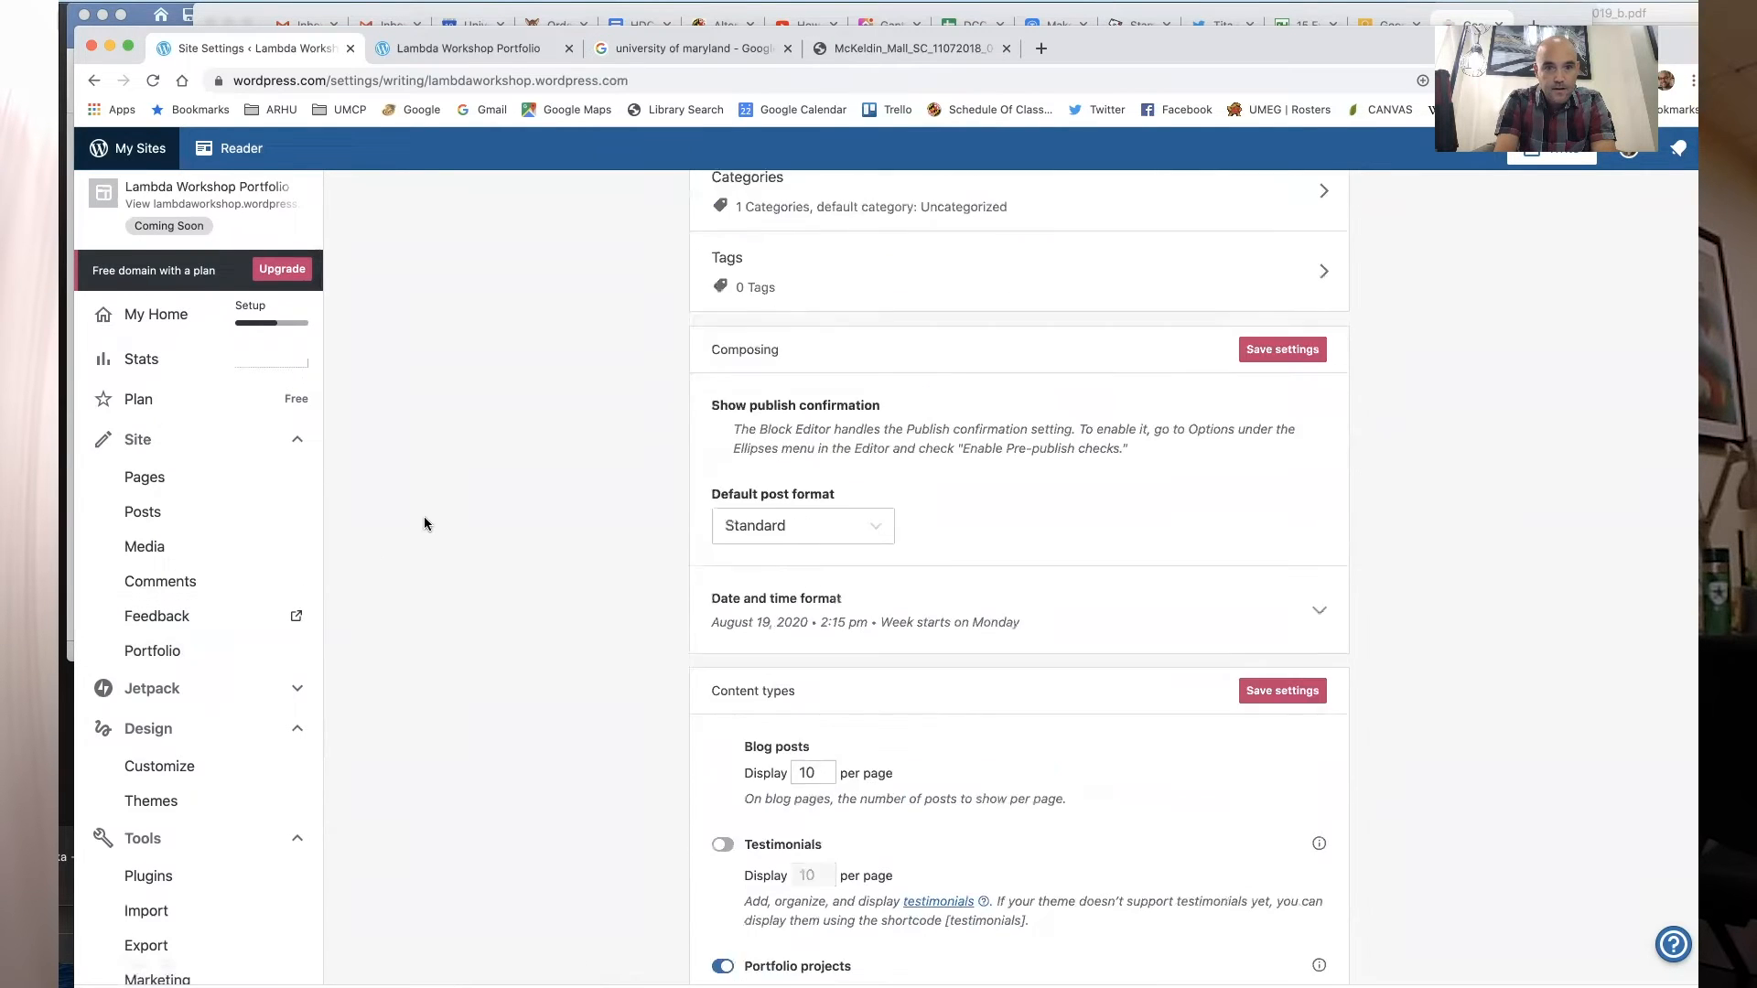
{"action": "left_click", "coordinate": [157, 332]}
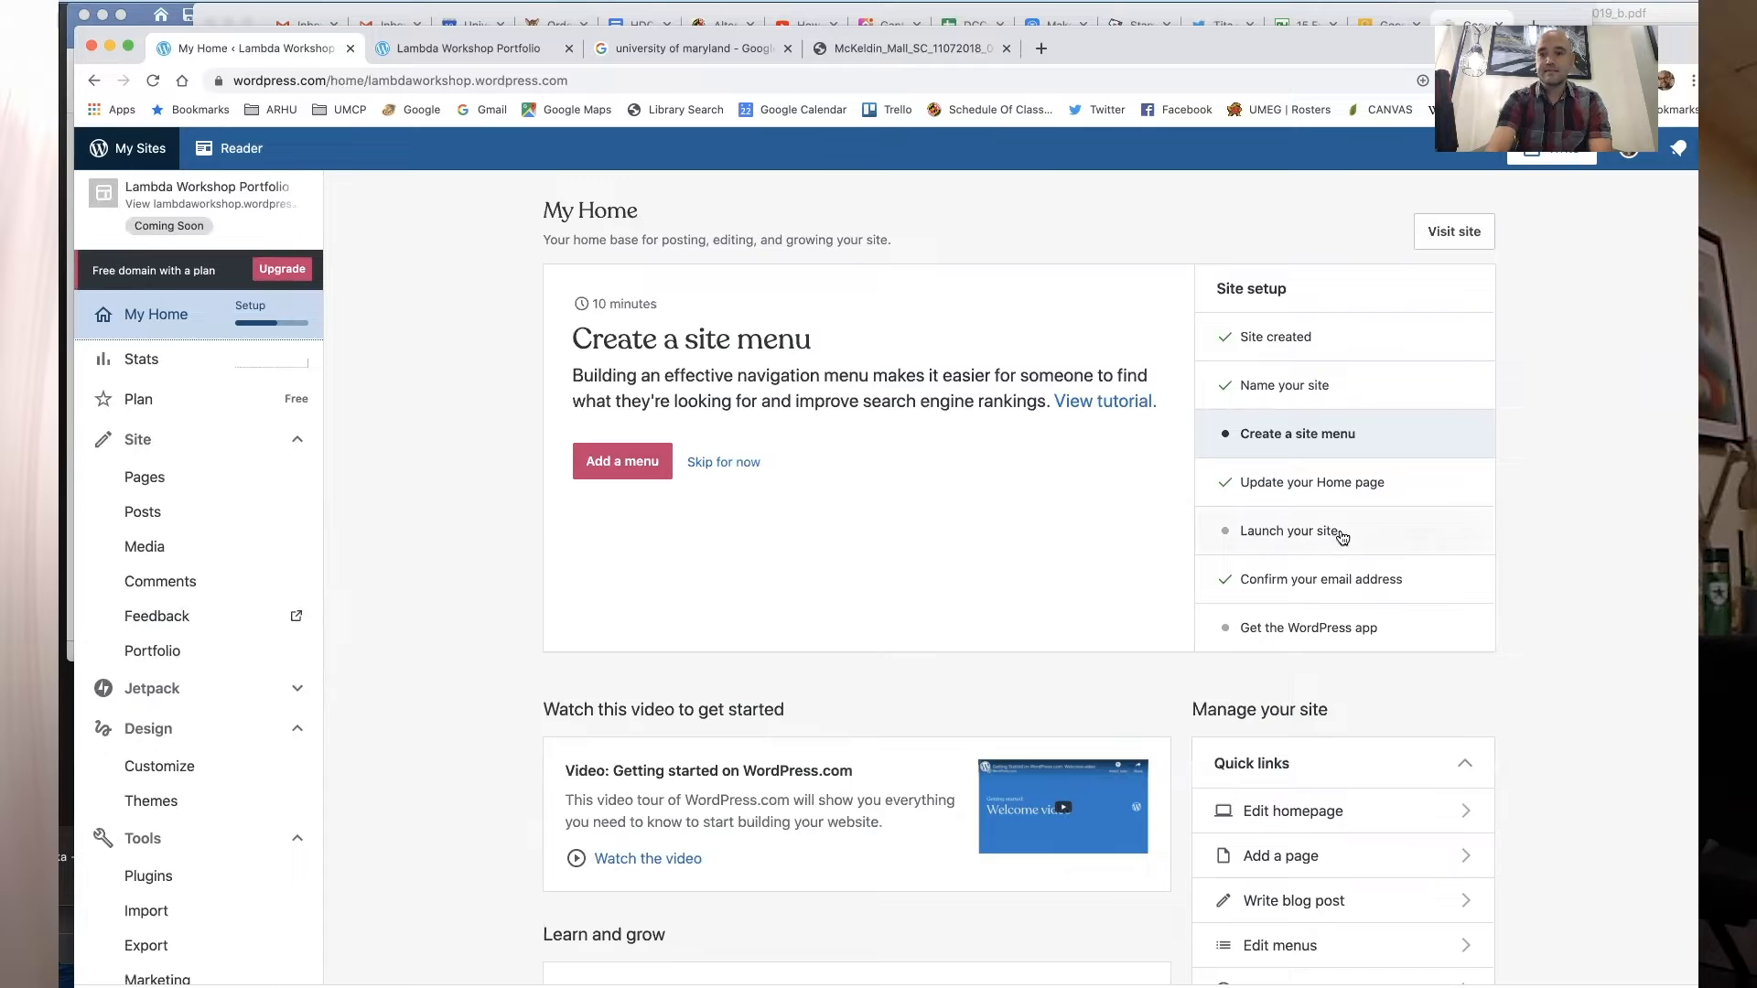
{"action": "left_click", "coordinate": [1299, 536]}
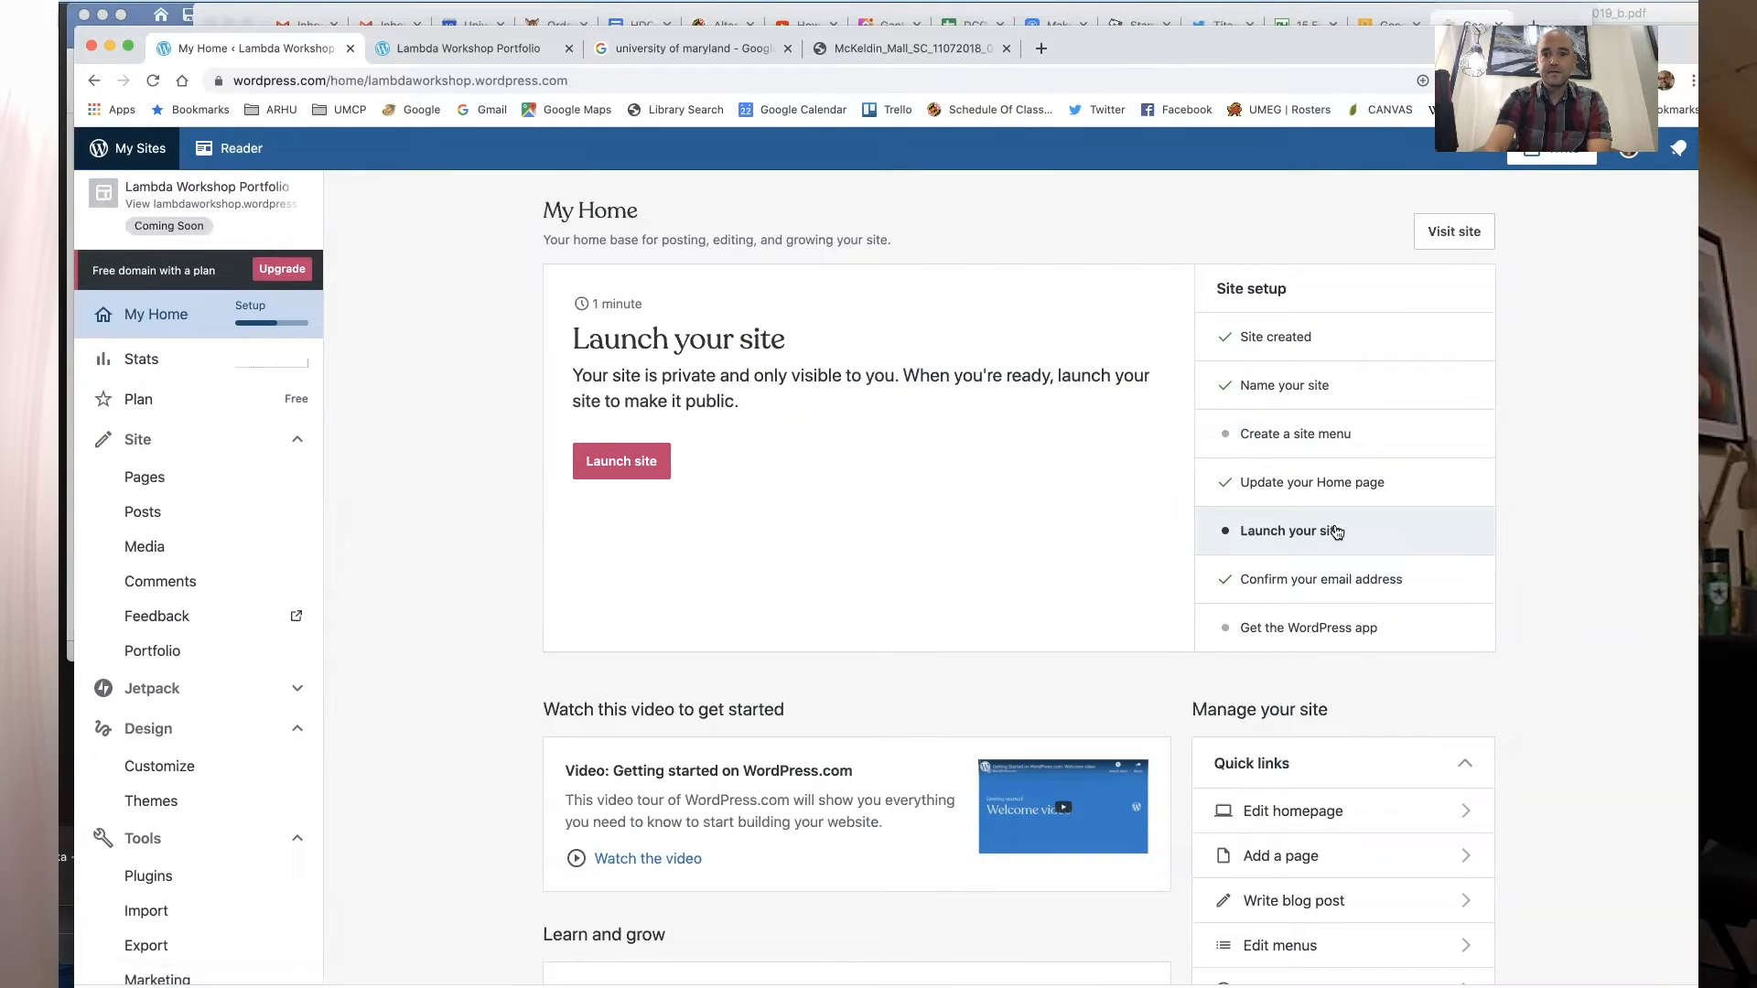
{"action": "left_click", "coordinate": [611, 481]}
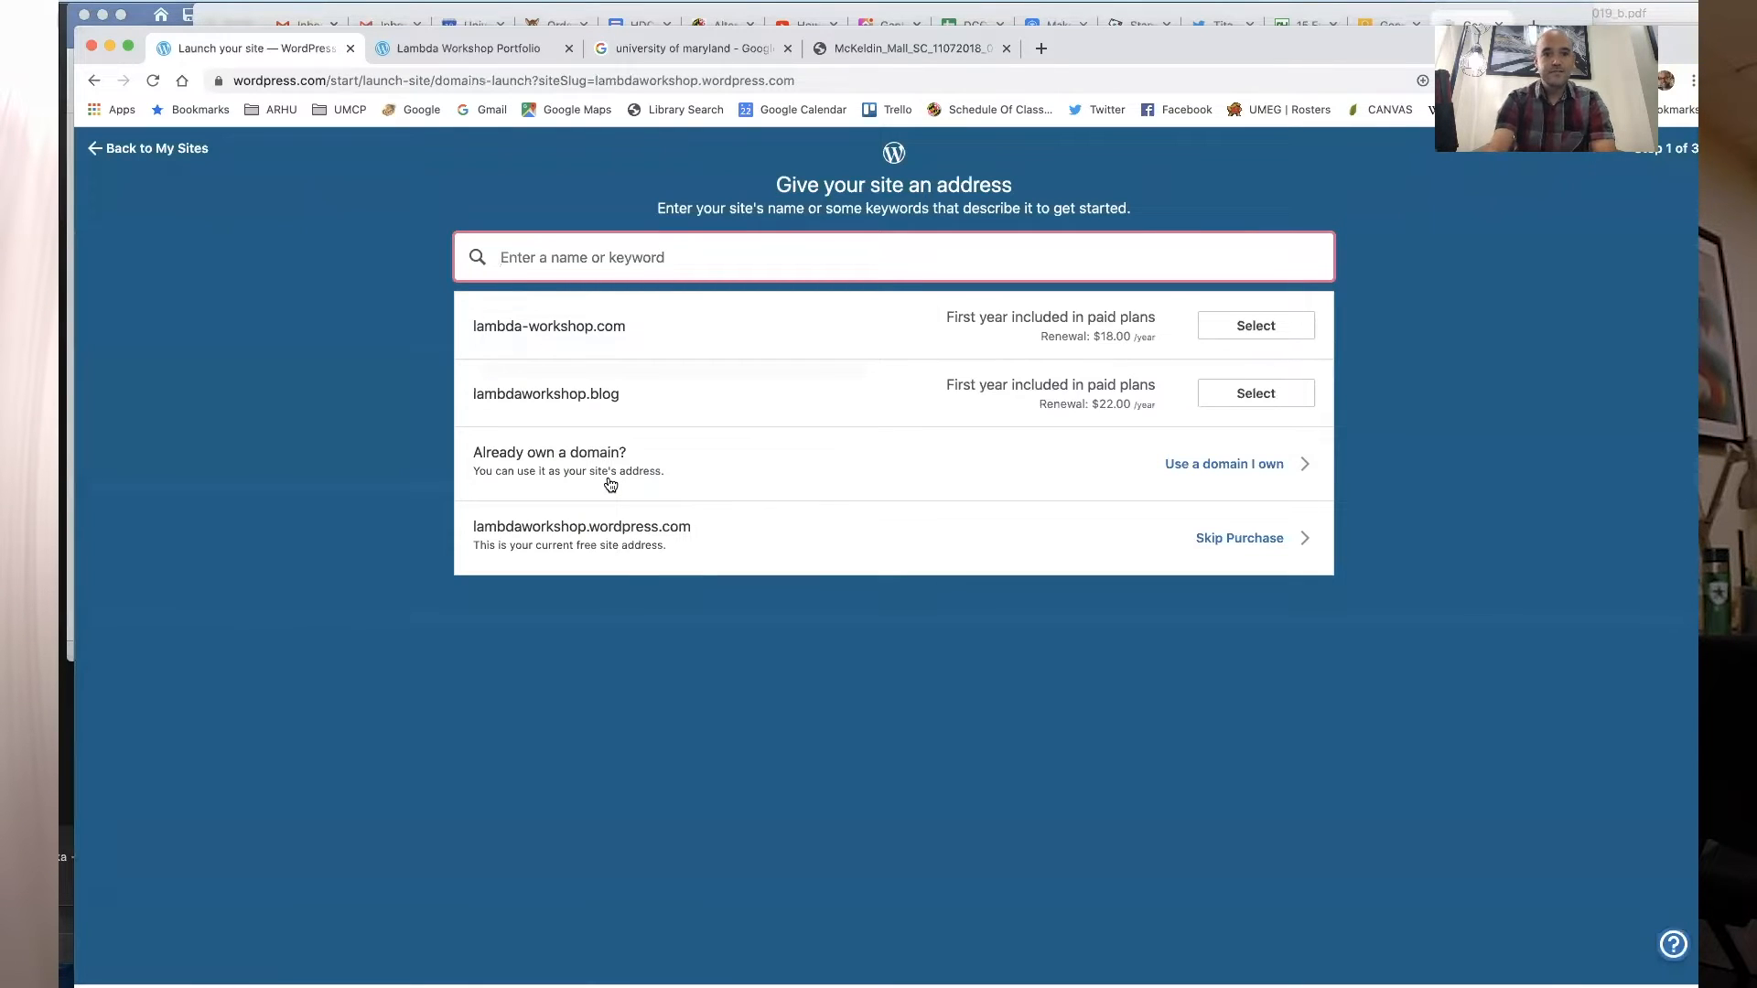
{"action": "left_click", "coordinate": [1245, 547]}
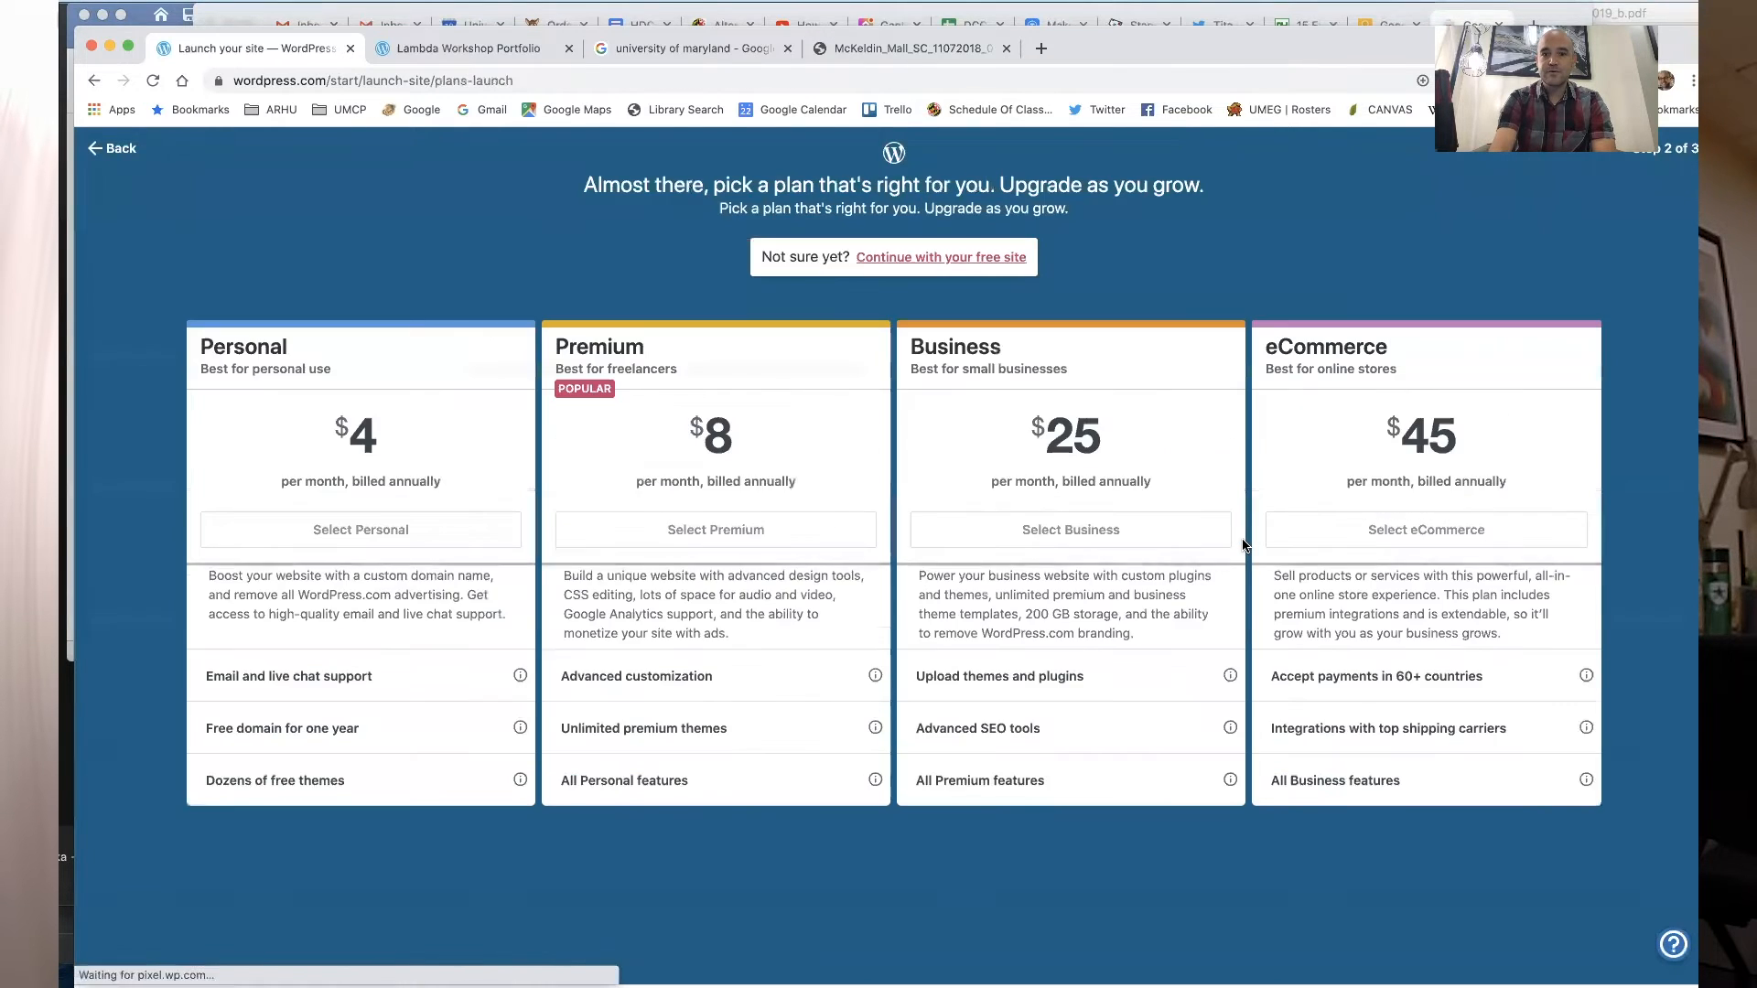
{"action": "left_click", "coordinate": [992, 257]}
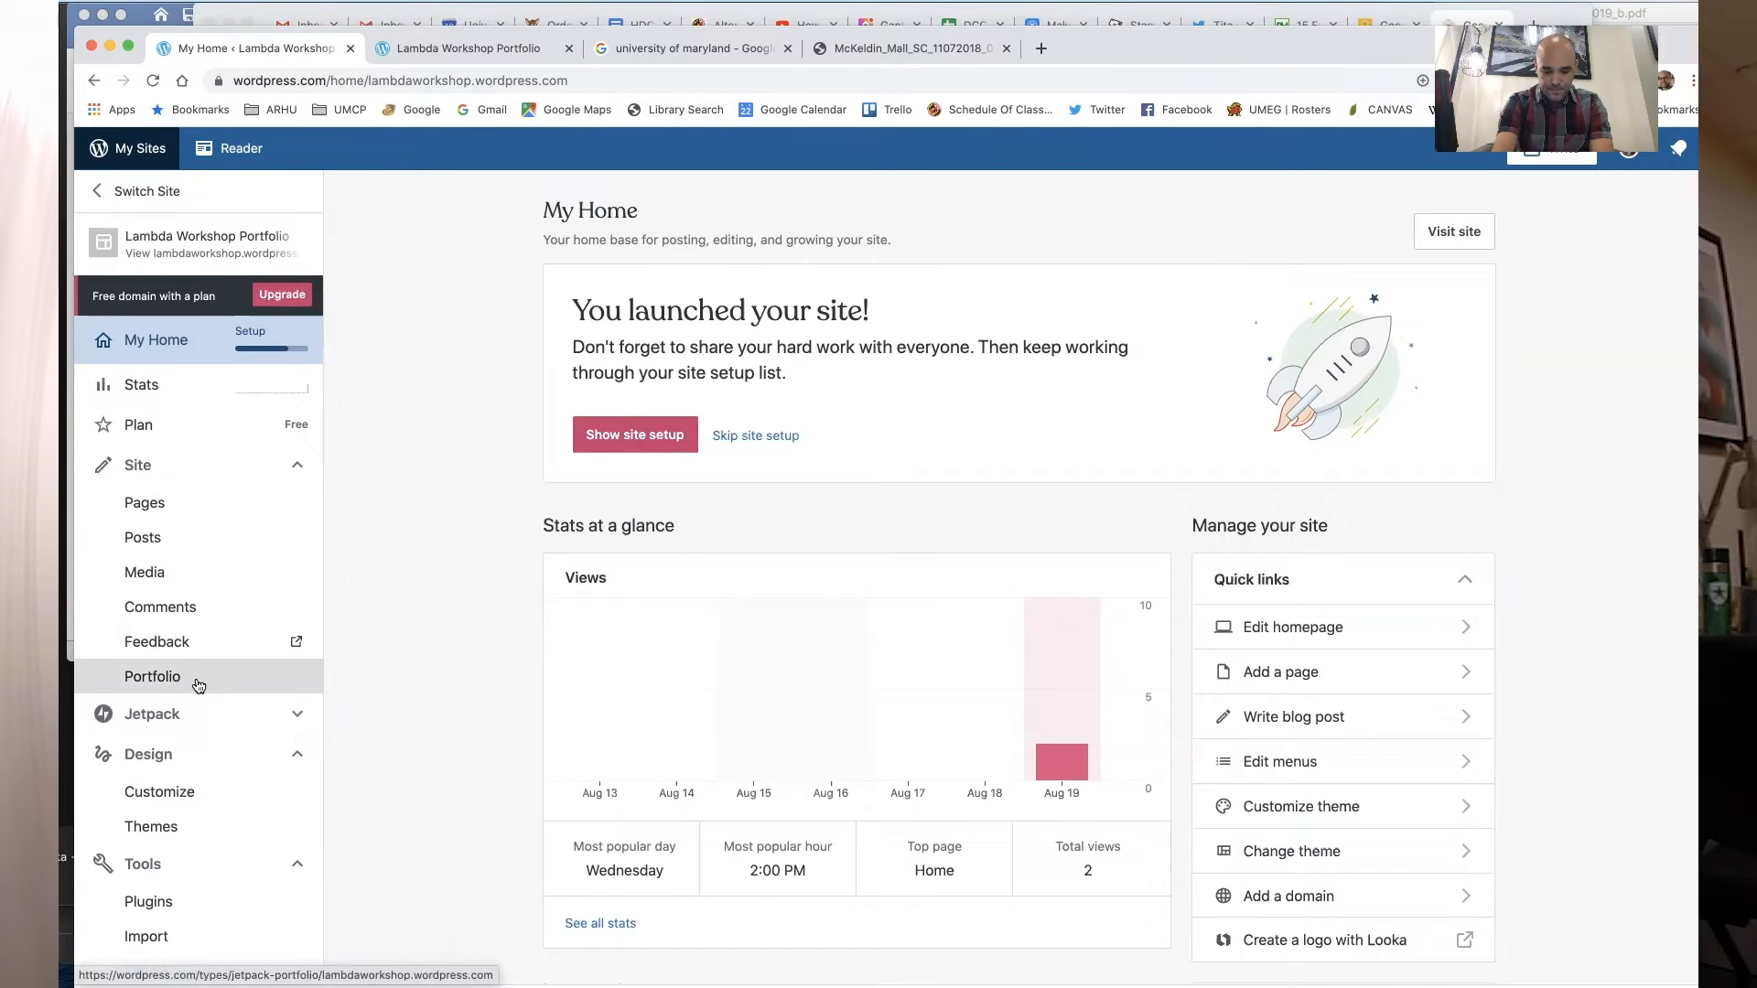
- Open Portfolio projects and start a new project titled "Poster"
{"action": "left_click", "coordinate": [198, 685]}
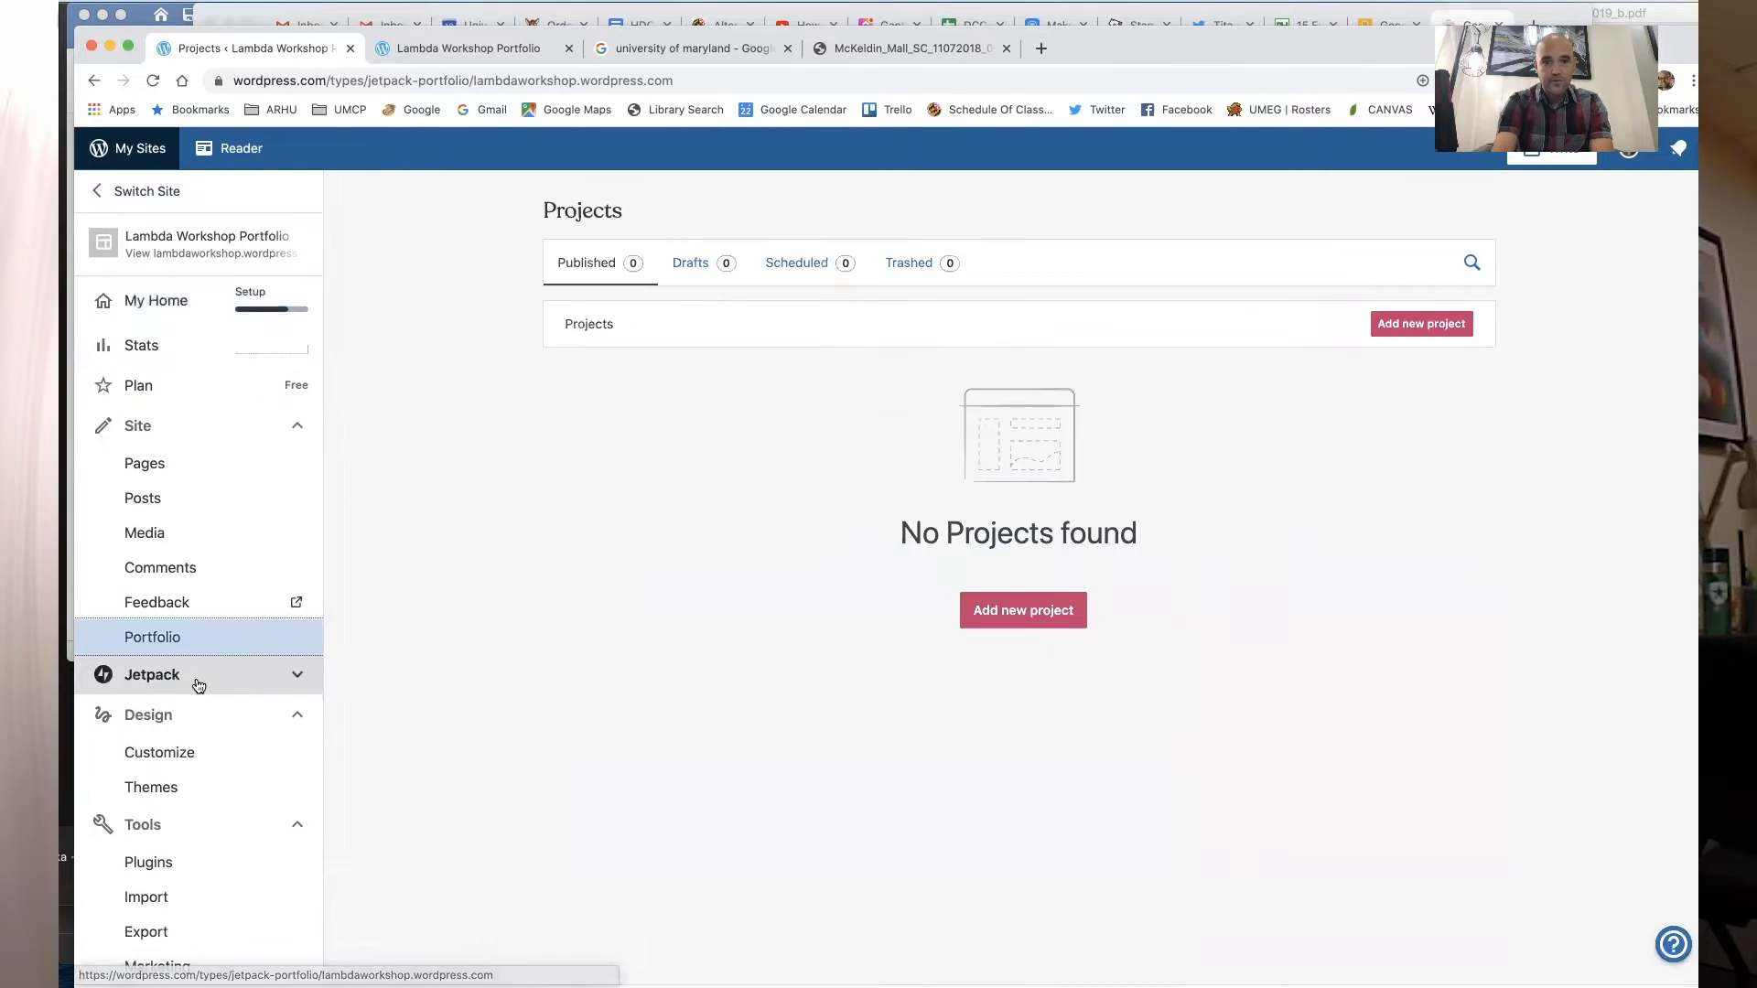
{"action": "left_click", "coordinate": [1428, 324]}
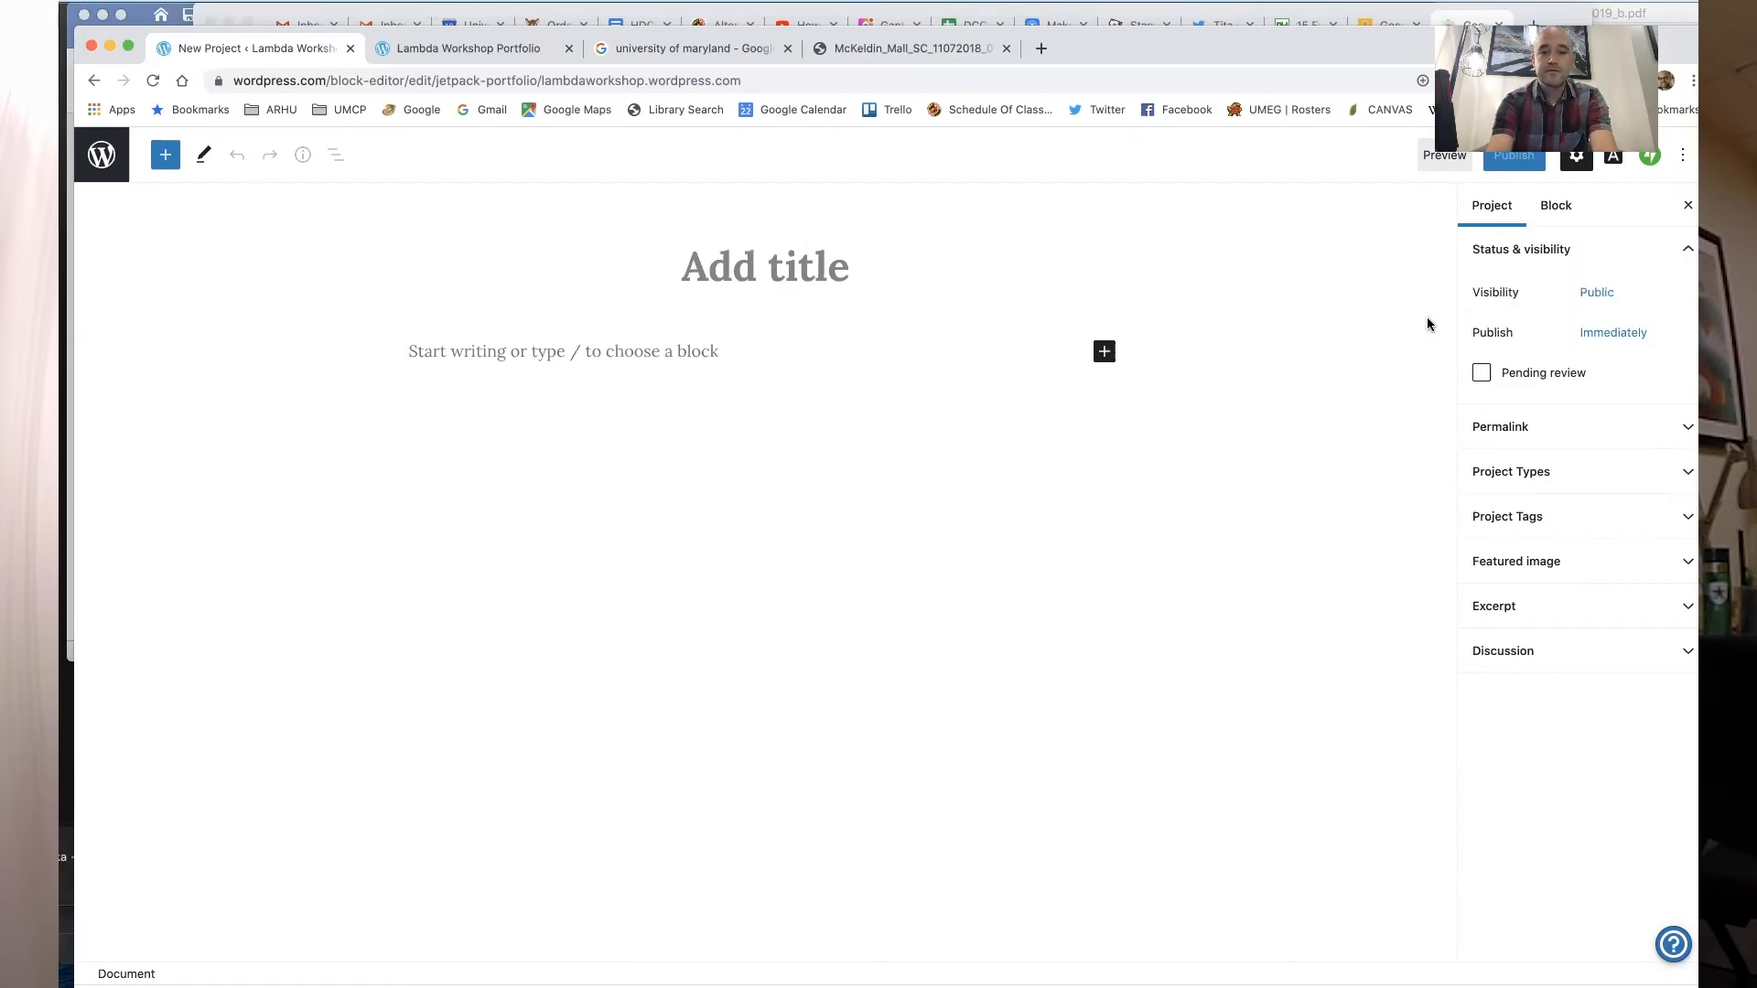
{"action": "type", "text": "Poster"}
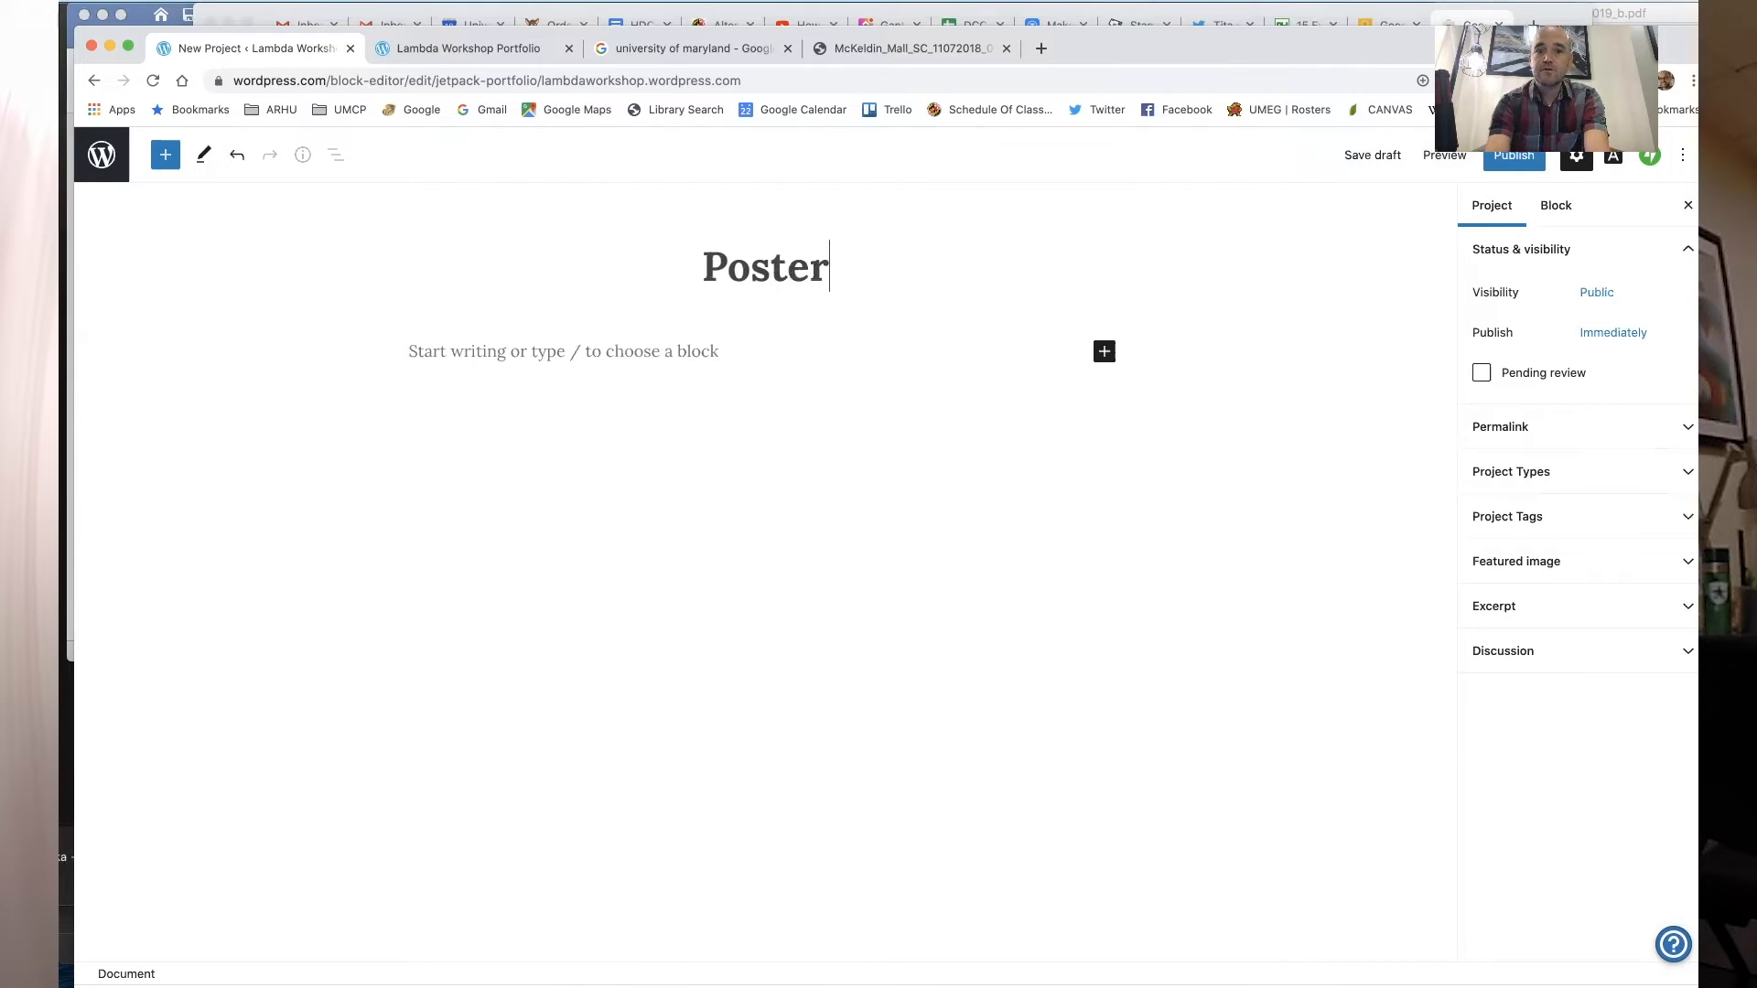
- Insert a Media & Text block into the project body
{"action": "left_click", "coordinate": [702, 353]}
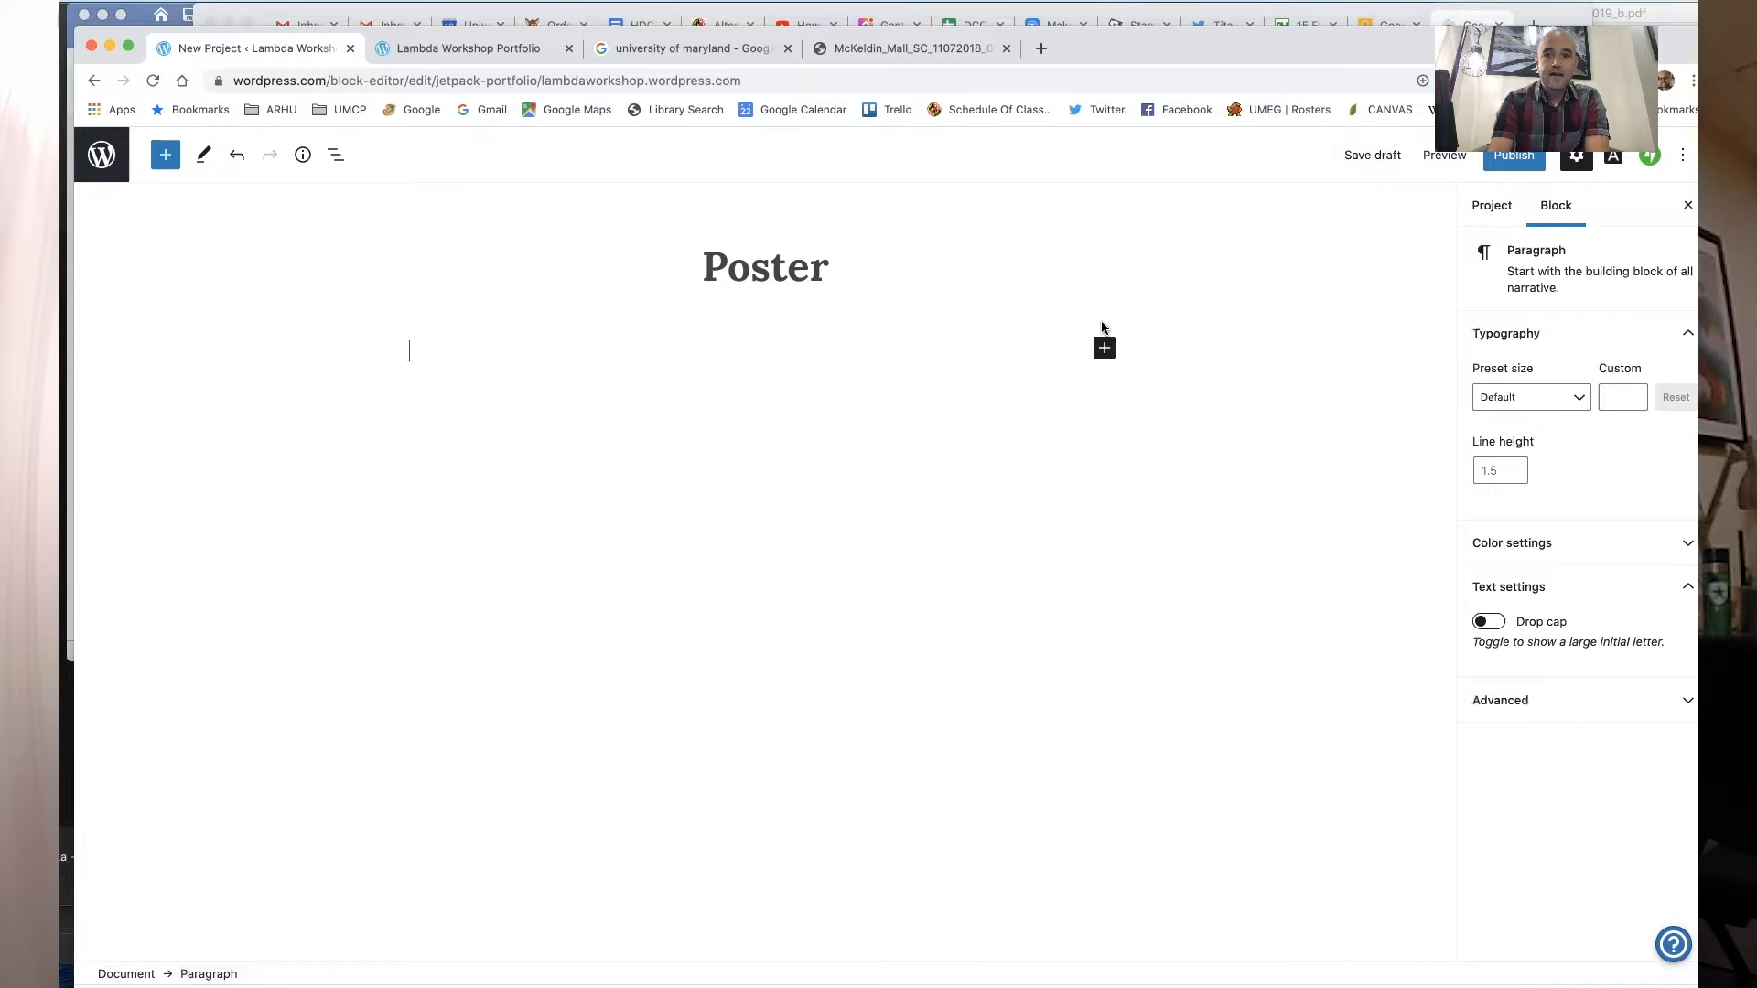
{"action": "left_click", "coordinate": [1105, 349]}
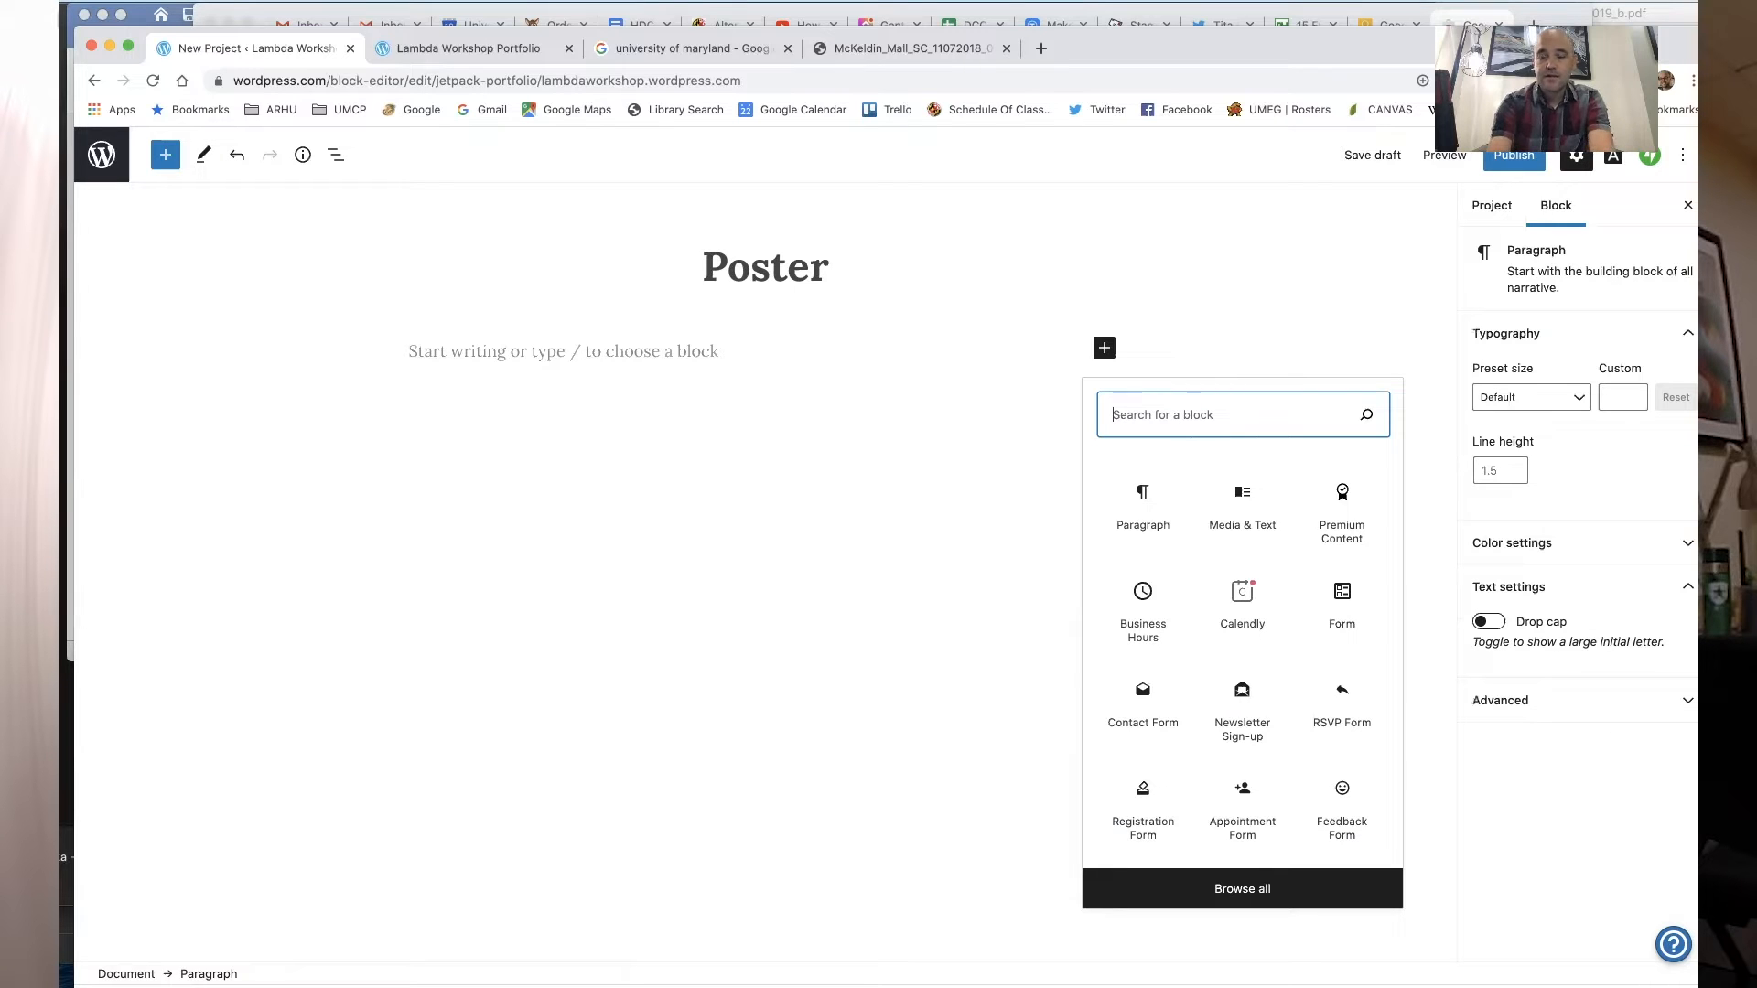
{"action": "type", "text": "image"}
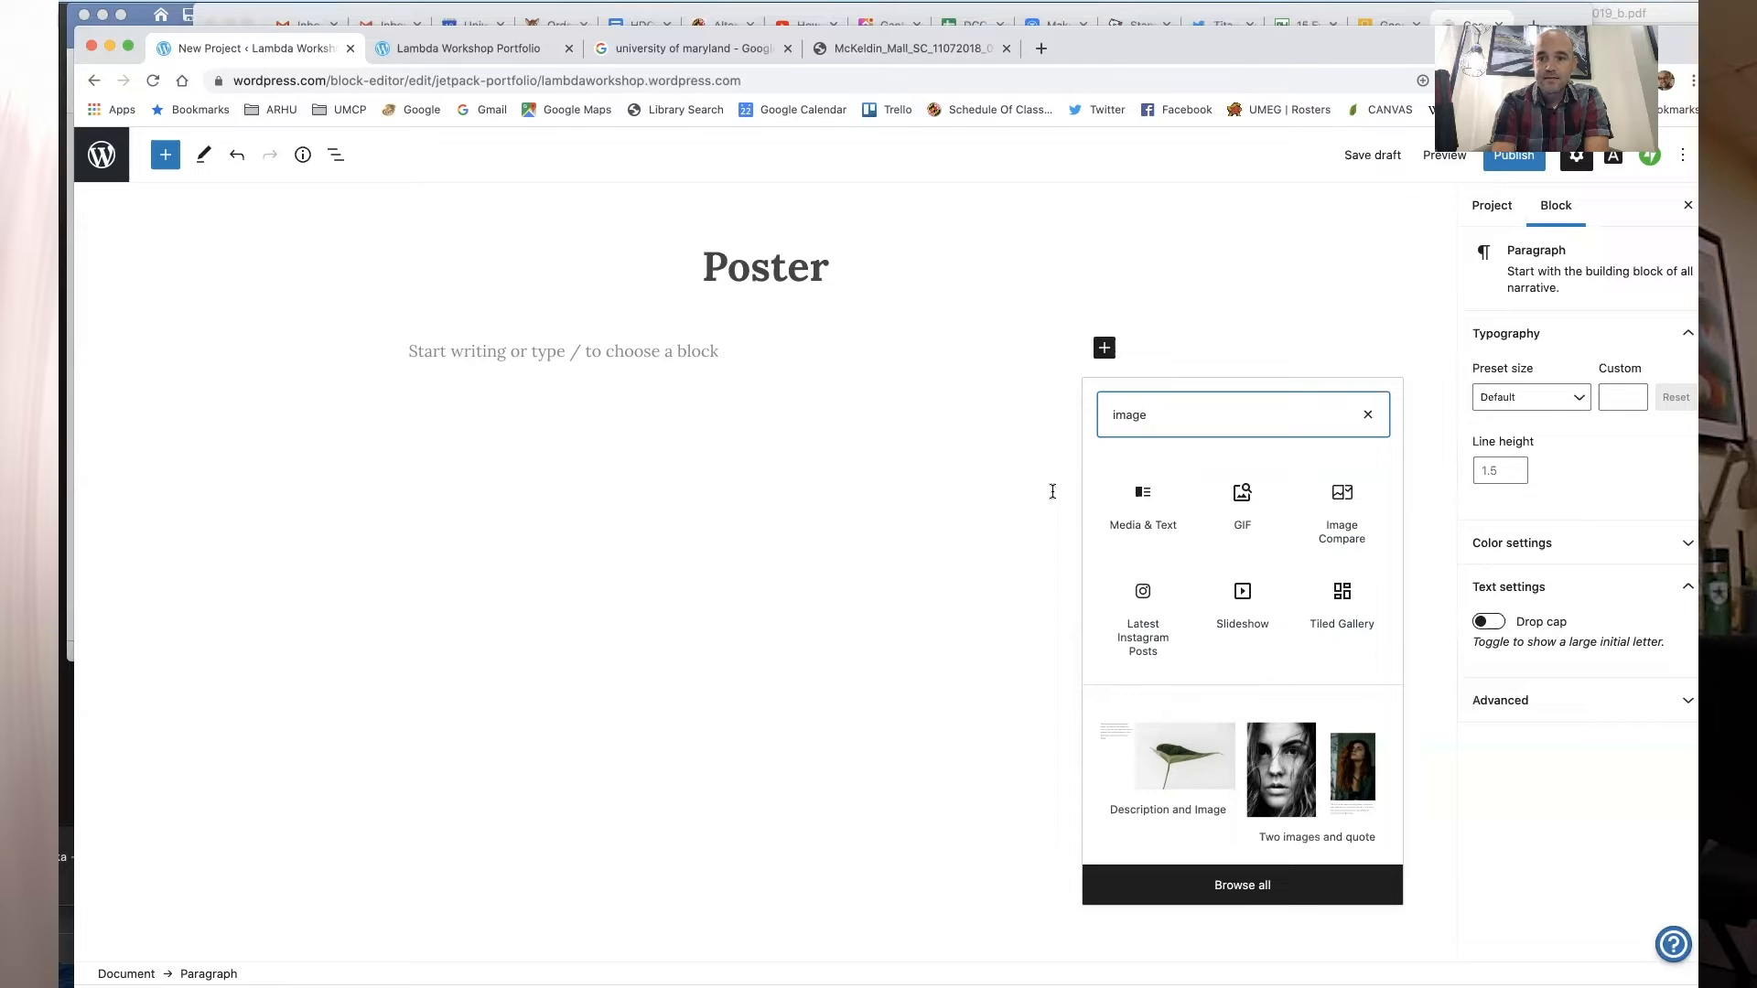
{"action": "left_click", "coordinate": [1162, 497]}
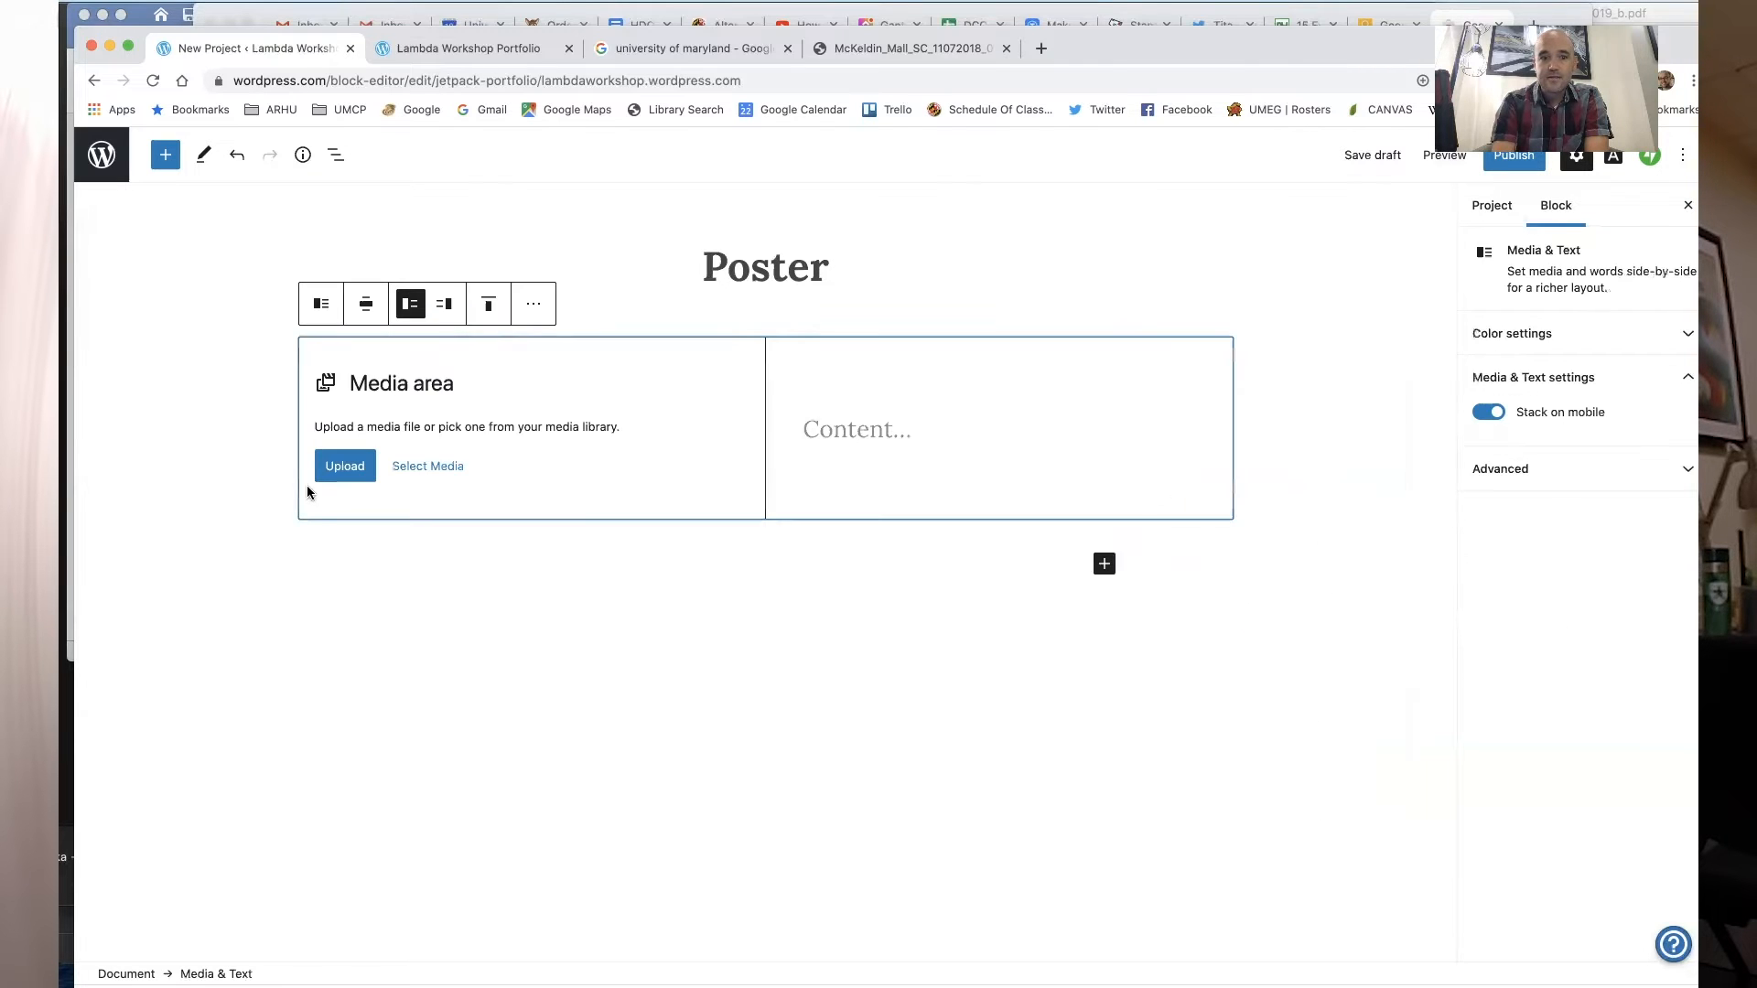
{"action": "left_click", "coordinate": [344, 466]}
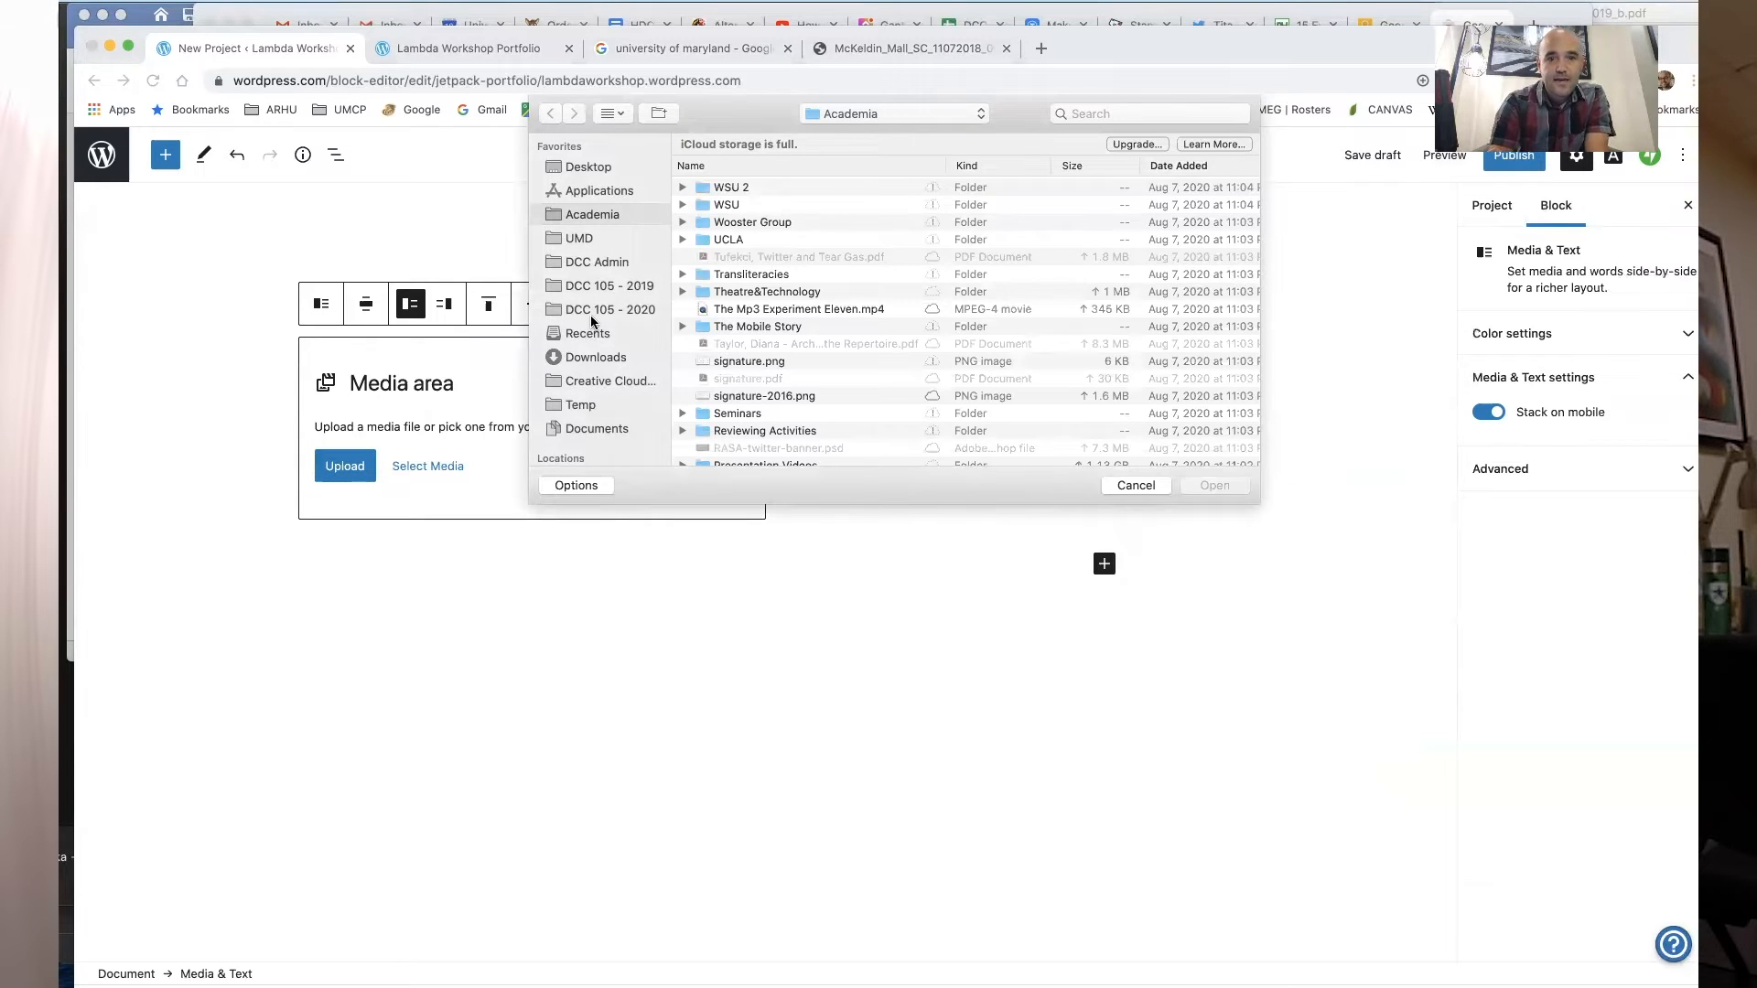
{"action": "left_click", "coordinate": [617, 286]}
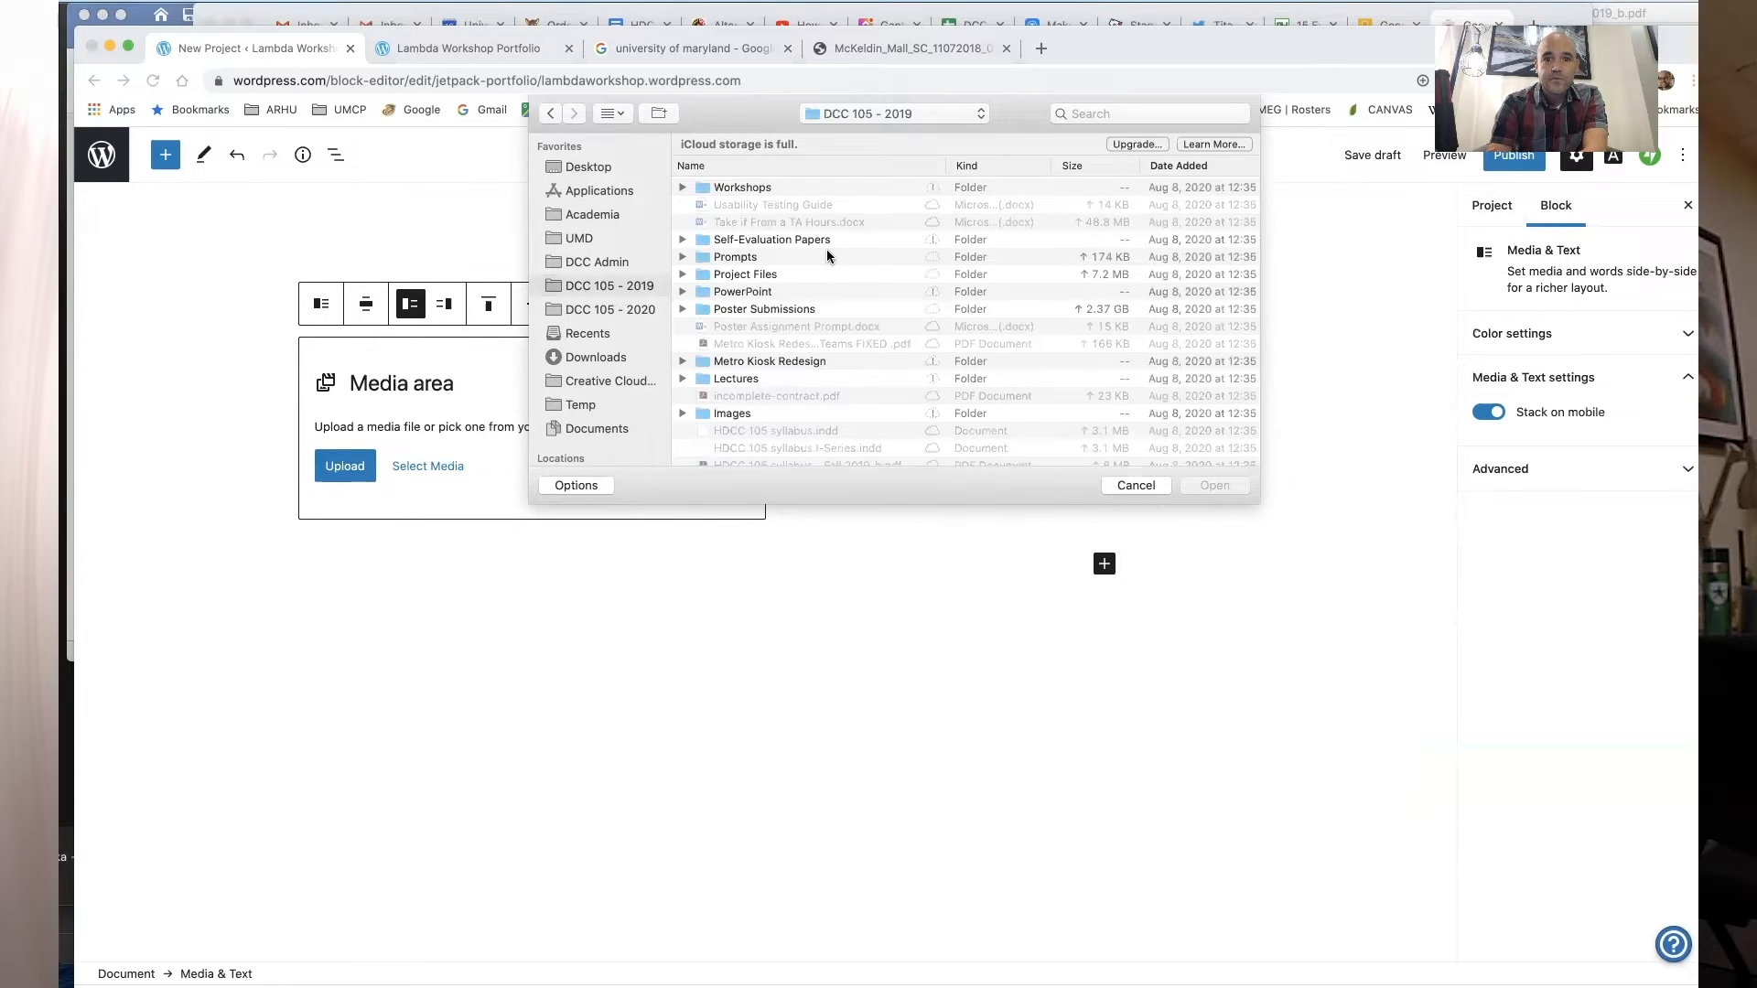
{"action": "double_click", "coordinate": [822, 309]}
{"action": "left_click", "coordinate": [732, 207]}
{"action": "double_click", "coordinate": [731, 207]}
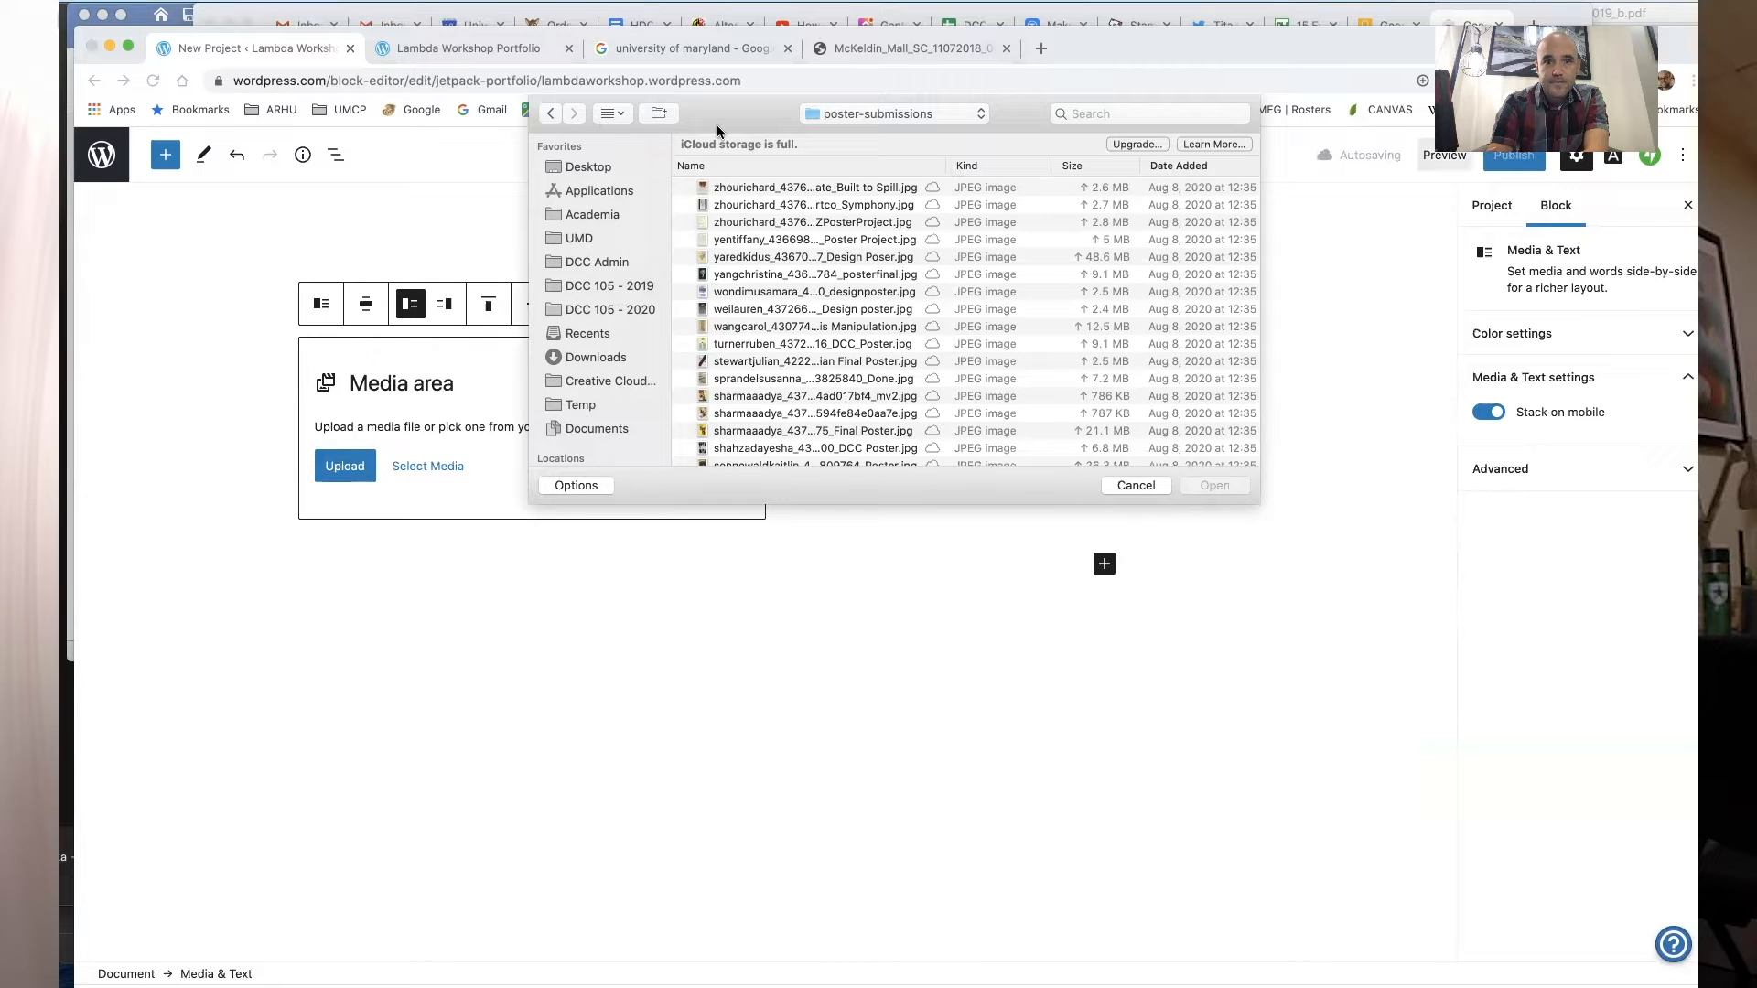
{"action": "left_click", "coordinate": [618, 116]}
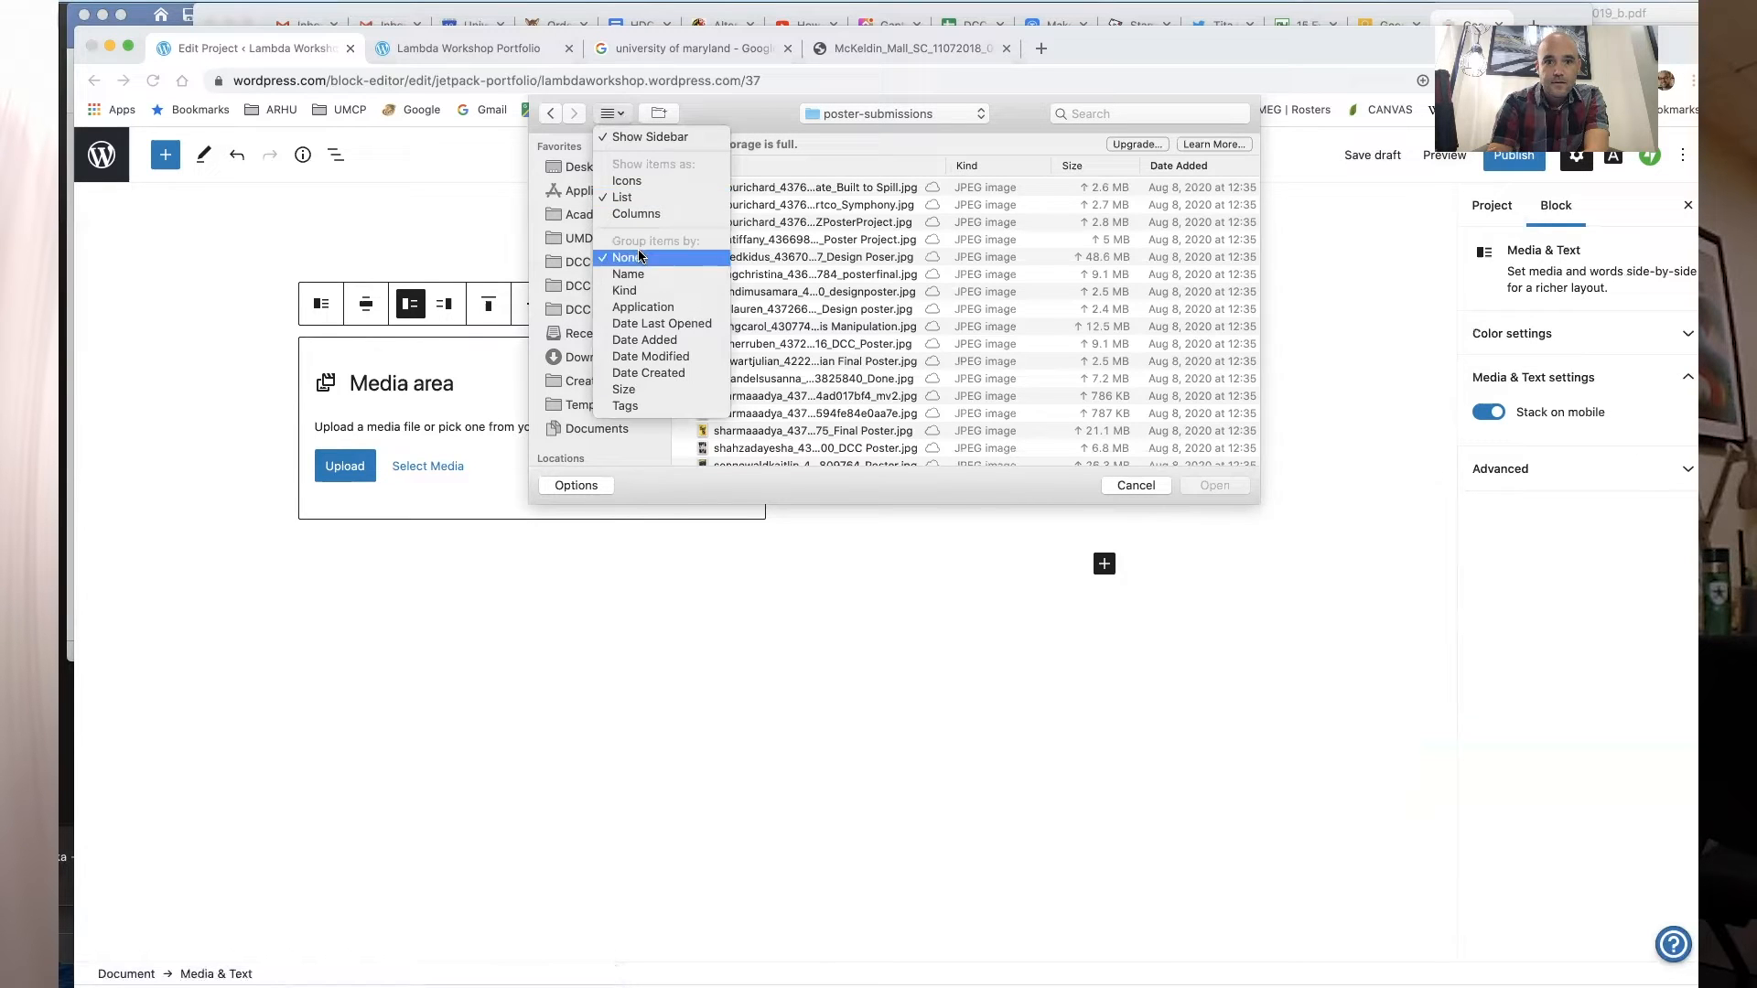
{"action": "left_click", "coordinate": [627, 180]}
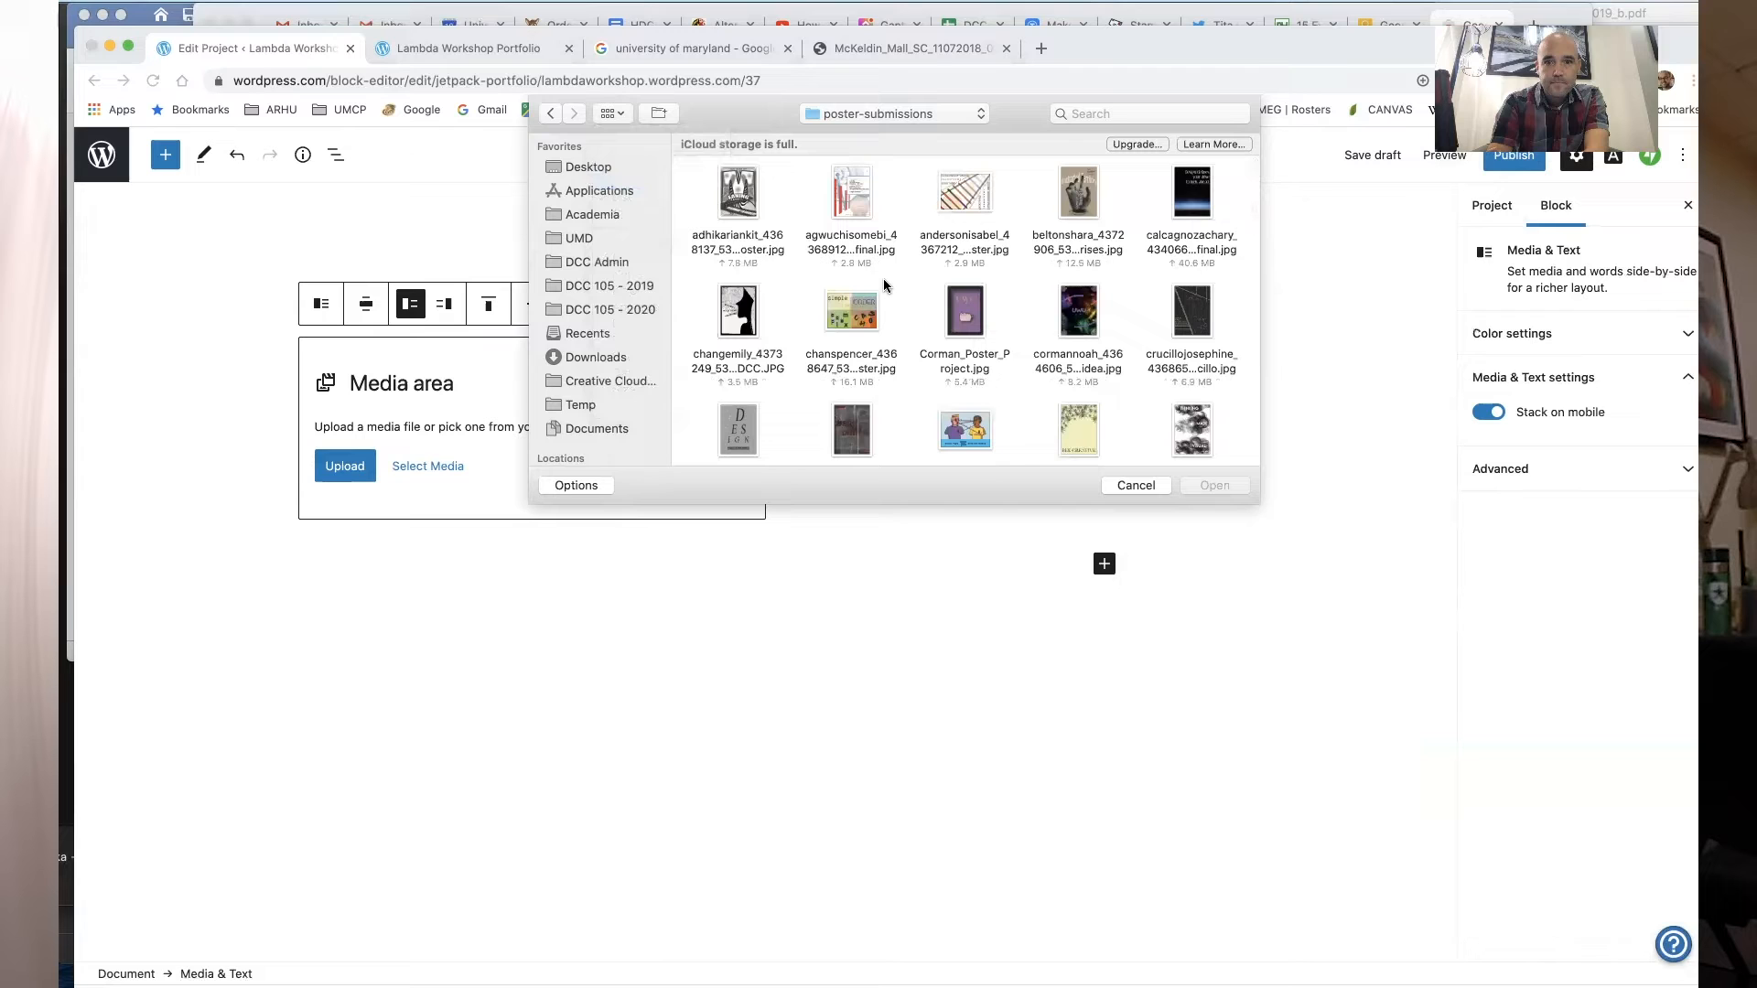
{"action": "scroll", "coordinate": [941, 293], "scroll_direction": "down", "scroll_amount": 10}
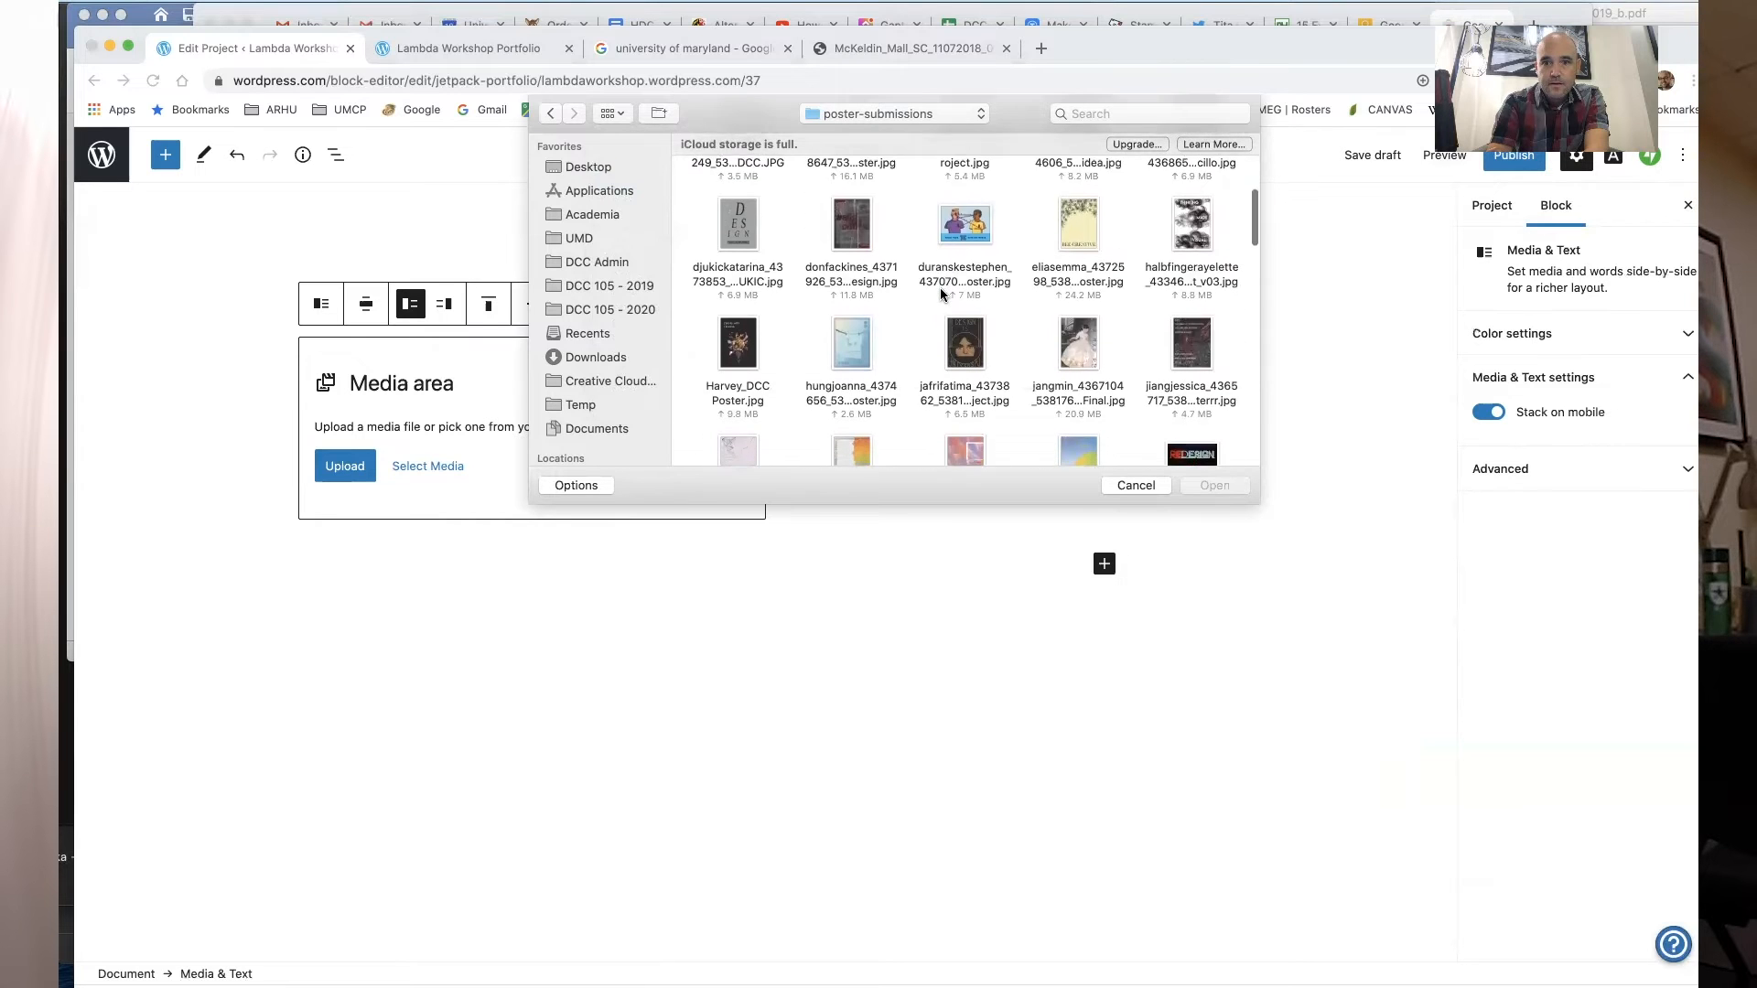
{"action": "scroll", "coordinate": [940, 292], "scroll_direction": "down", "scroll_amount": 3}
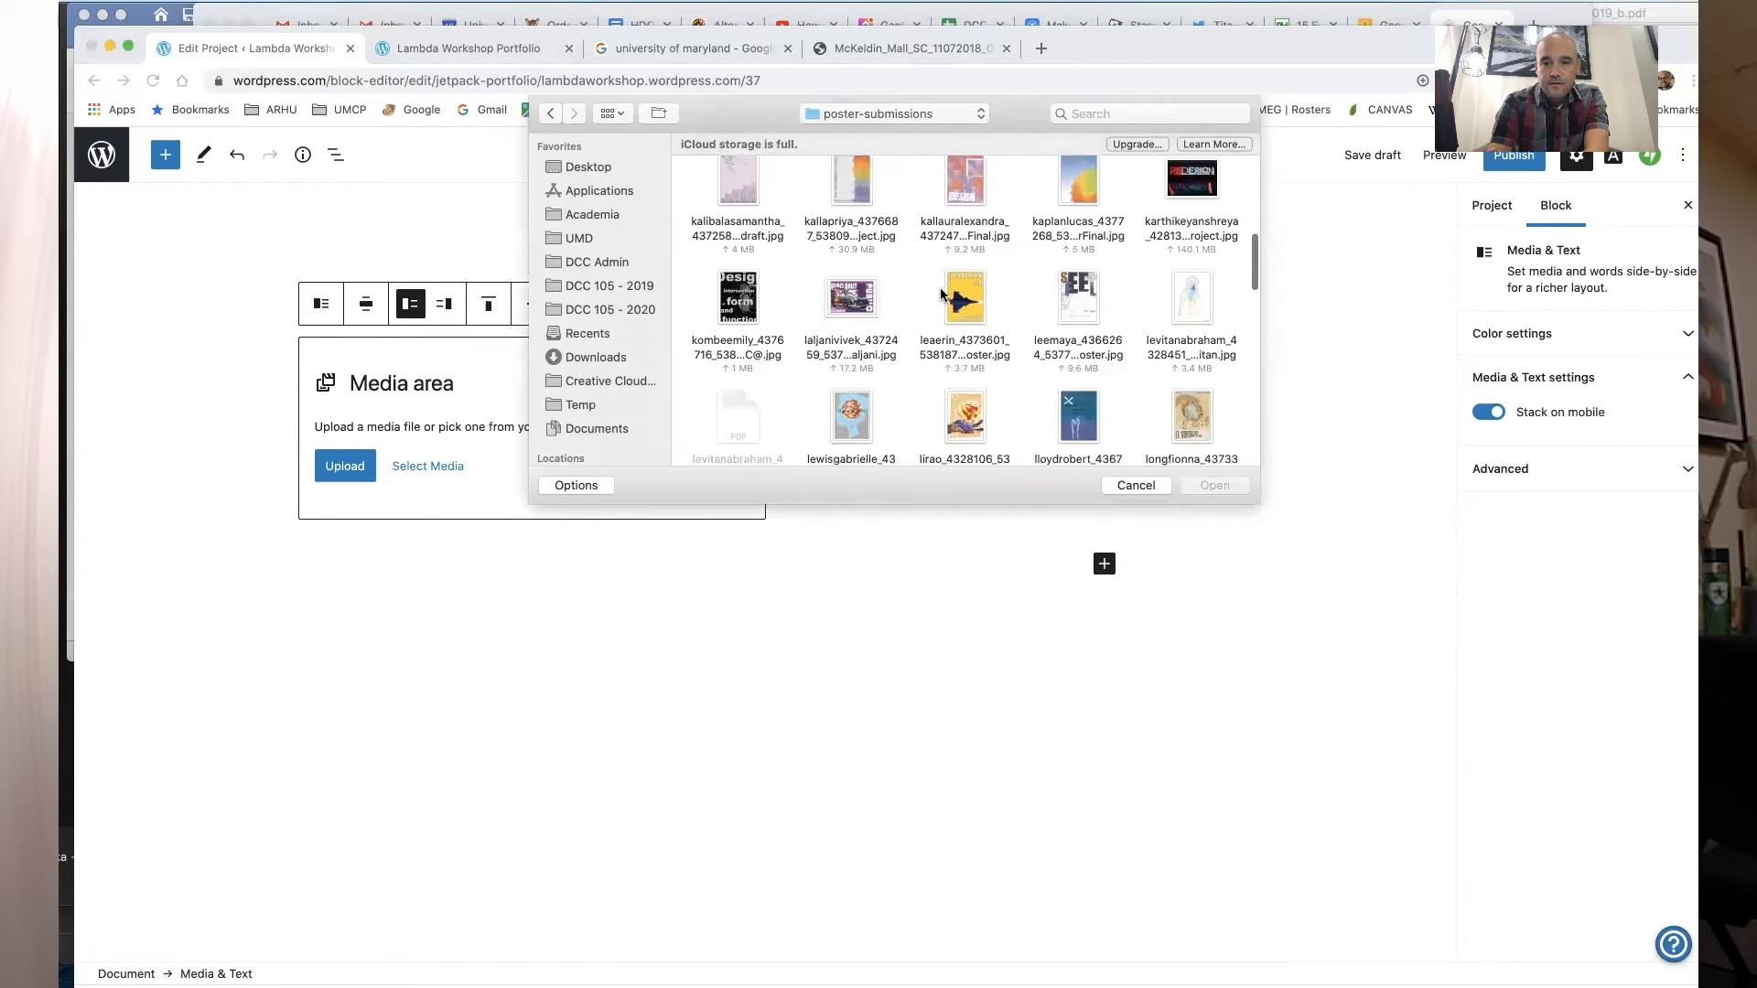
{"action": "scroll", "coordinate": [926, 350], "scroll_direction": "down", "scroll_amount": 3}
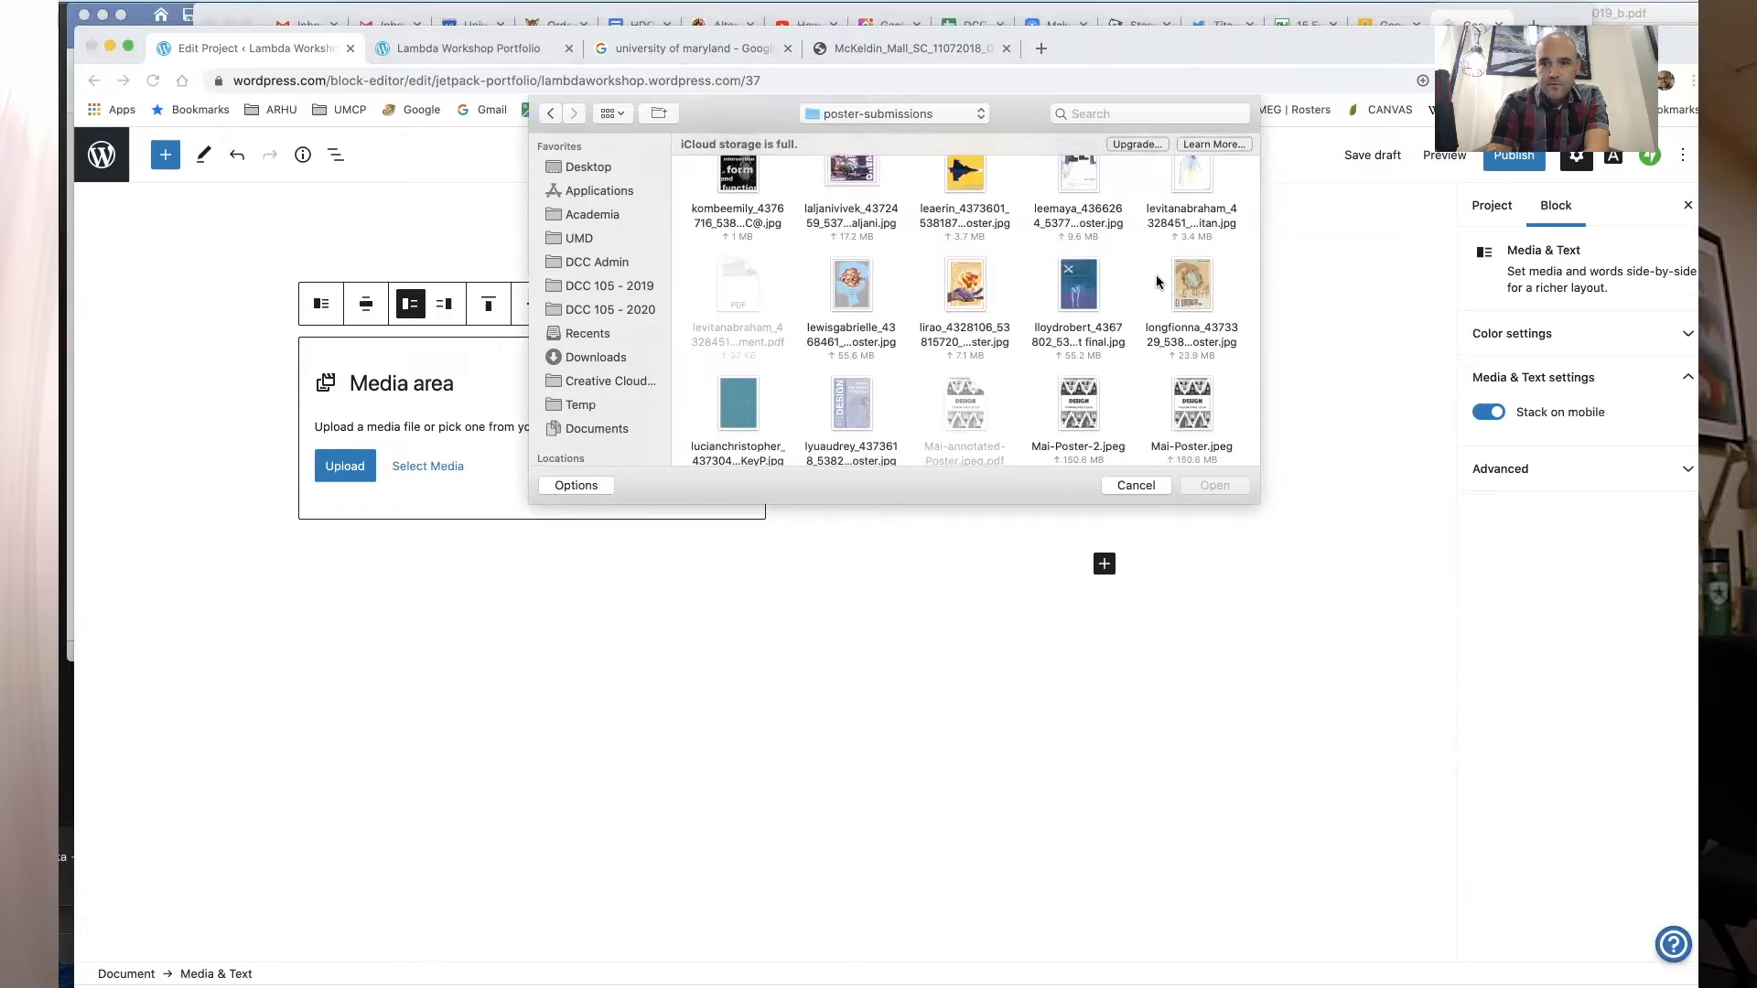
{"action": "double_click", "coordinate": [1191, 285]}
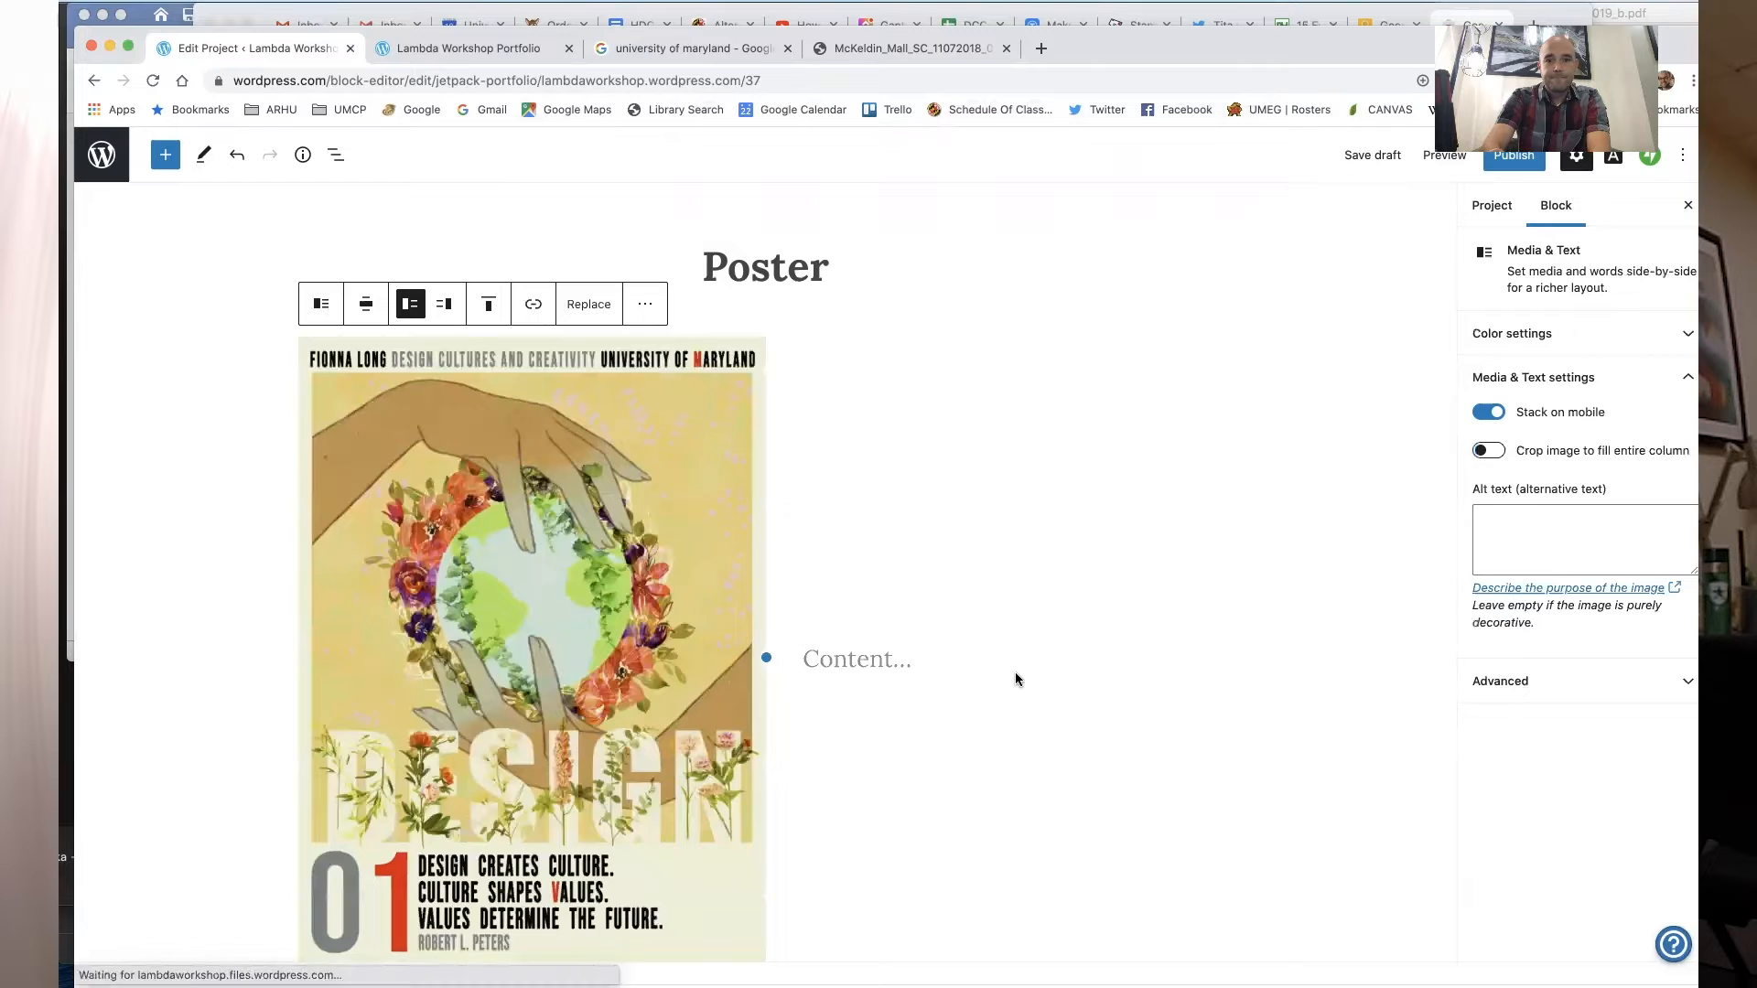
- Generate two paragraphs of Lorem Ipsum placeholder text on lipsum.com in a new tab
{"action": "left_click", "coordinate": [882, 662]}
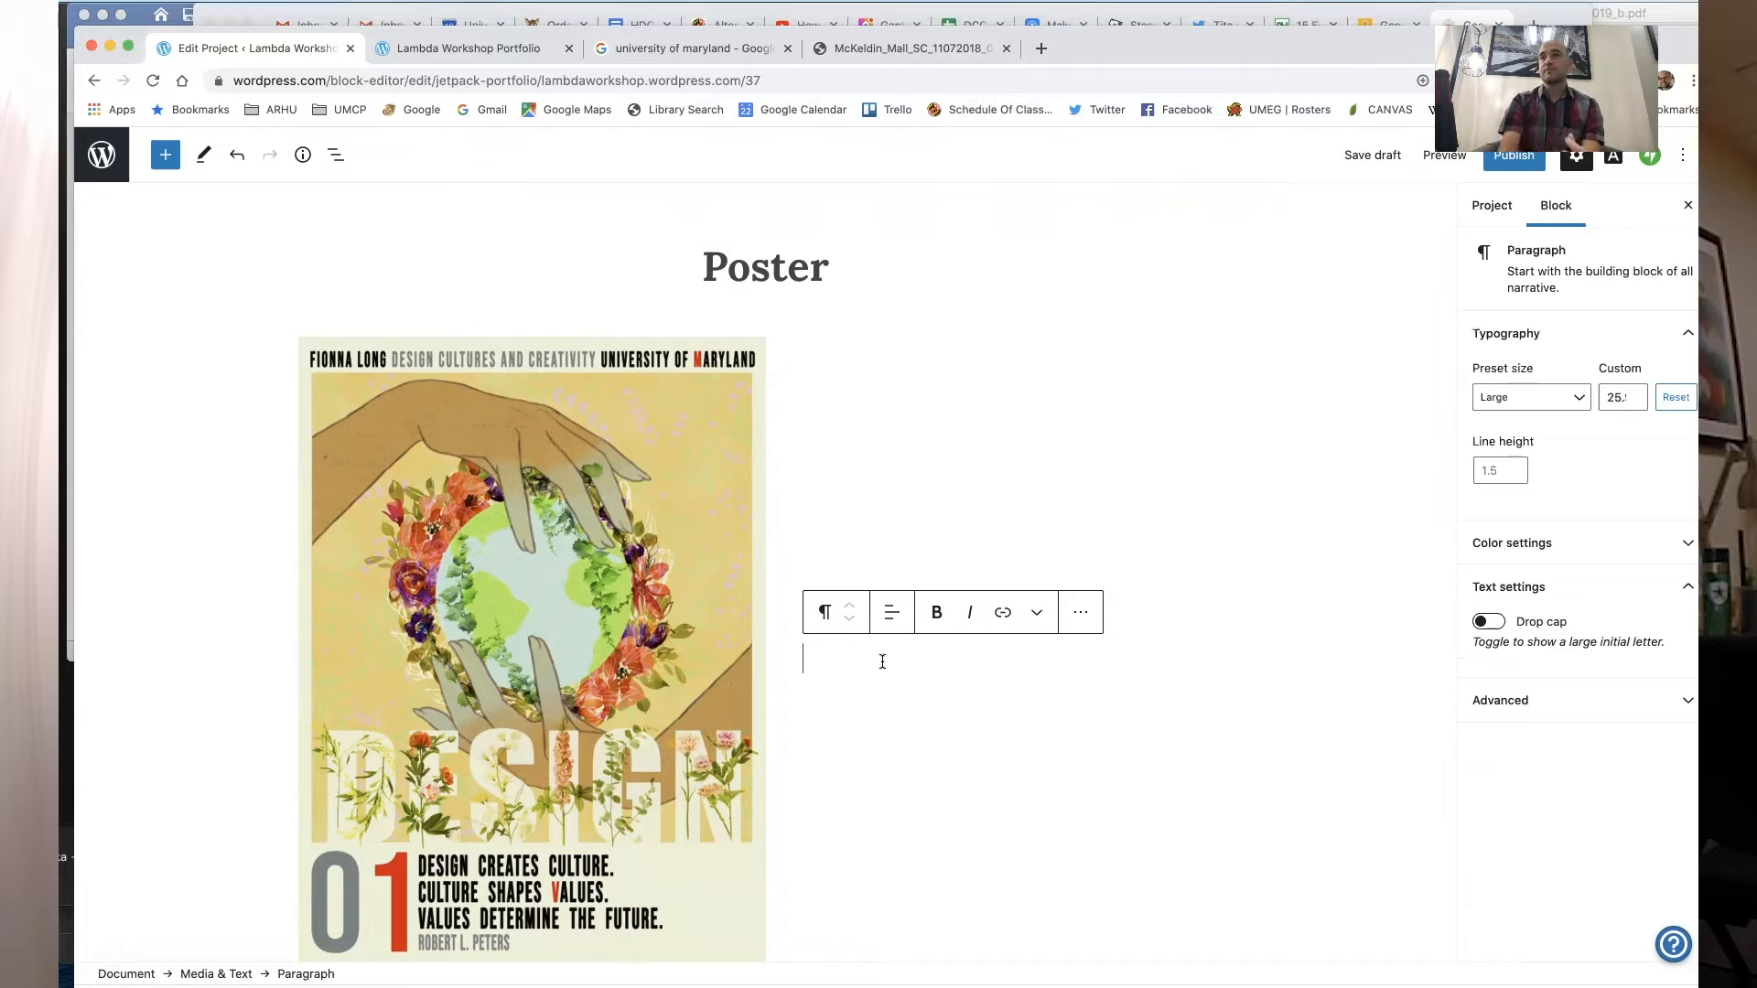
{"action": "left_click_drag", "start_coordinate": [1377, 40], "coordinate": [1374, 91]}
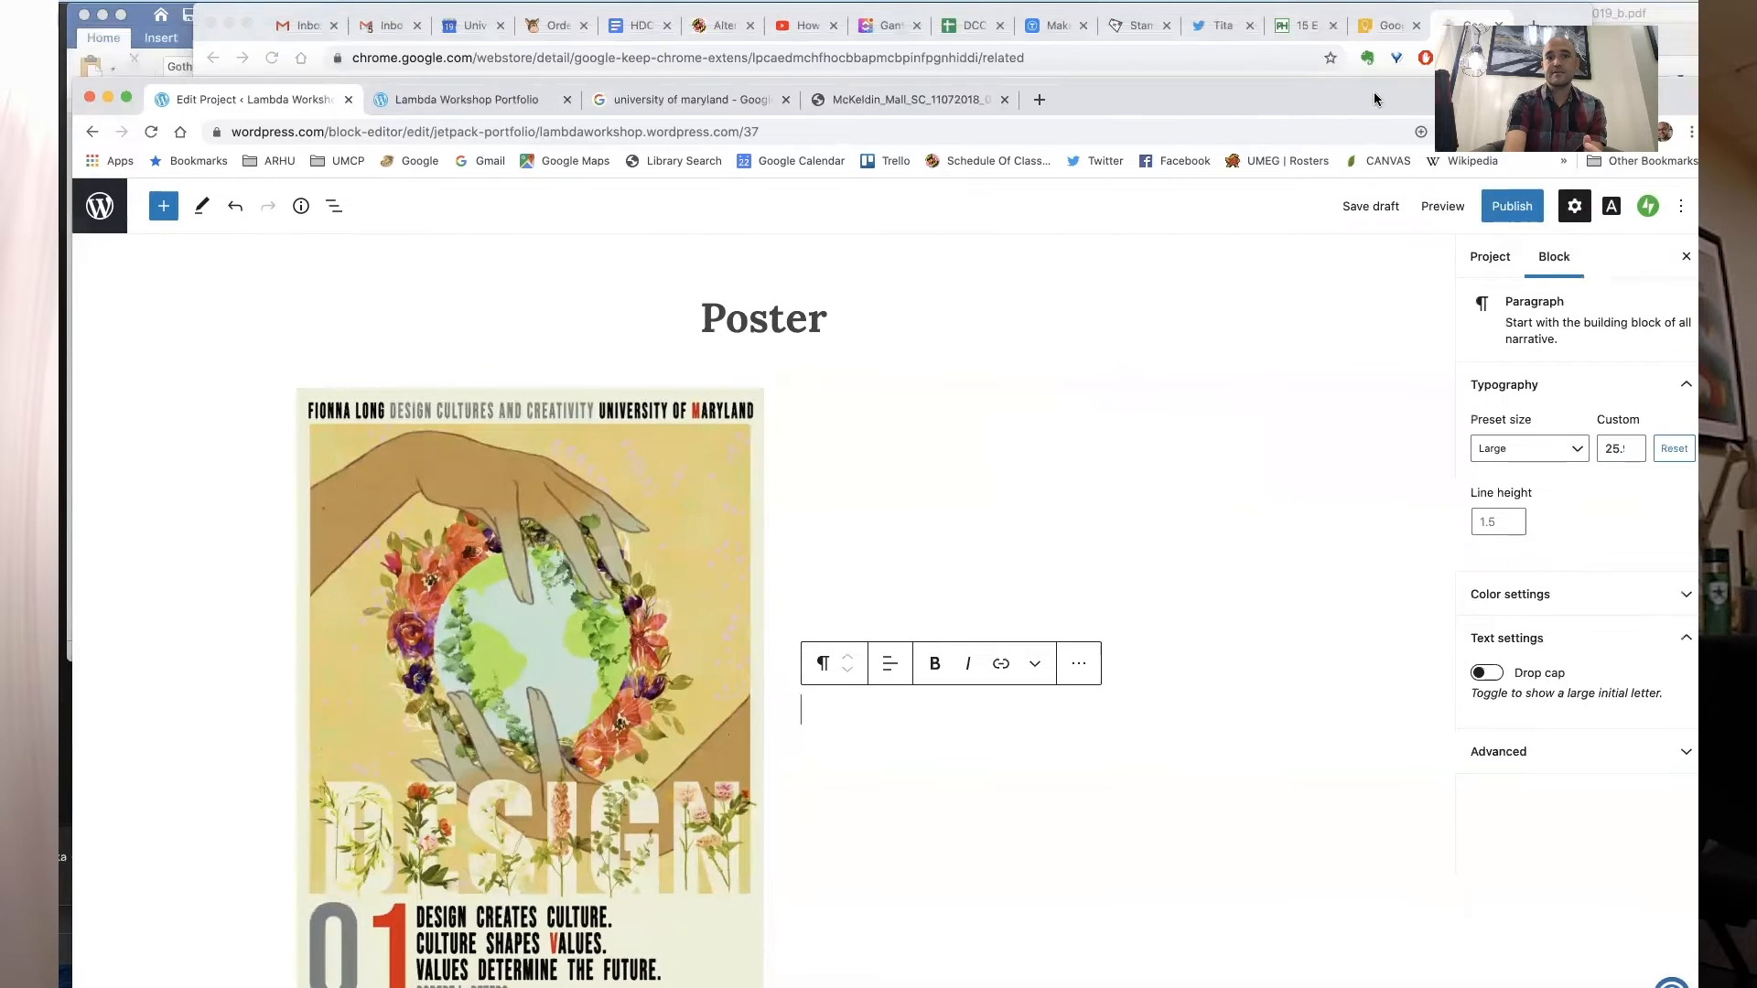
{"action": "left_click", "coordinate": [1038, 99]}
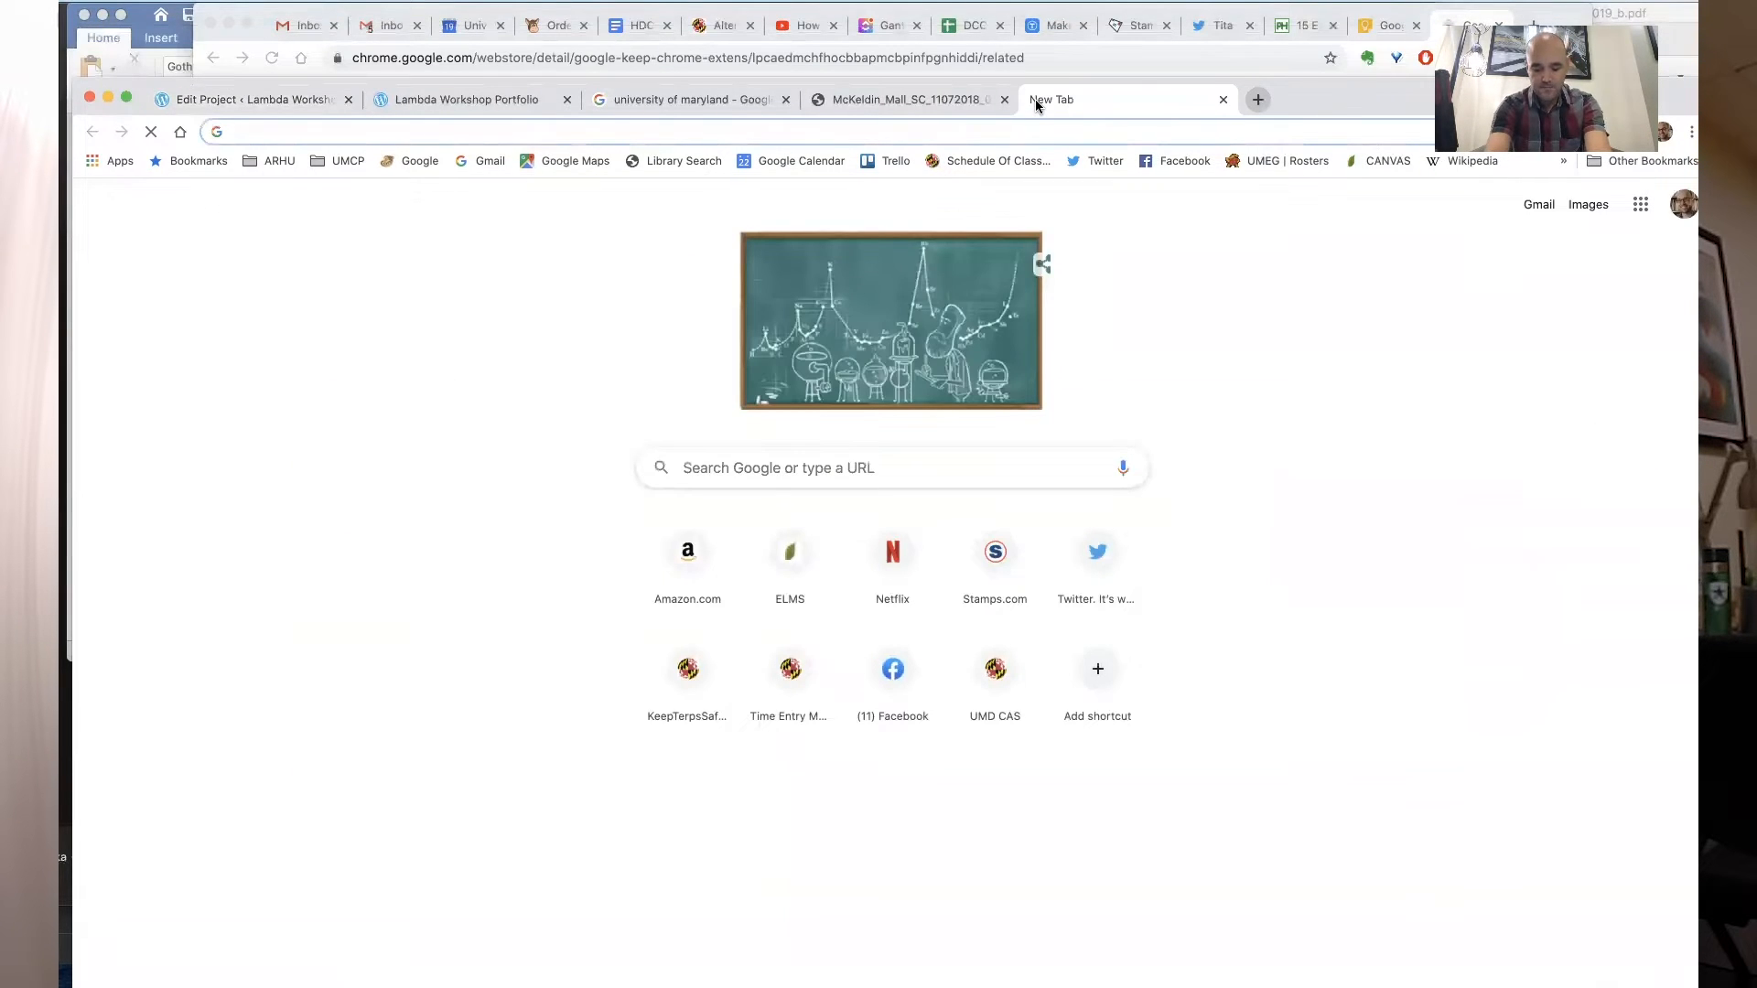
{"action": "type", "text": "lipsu"}
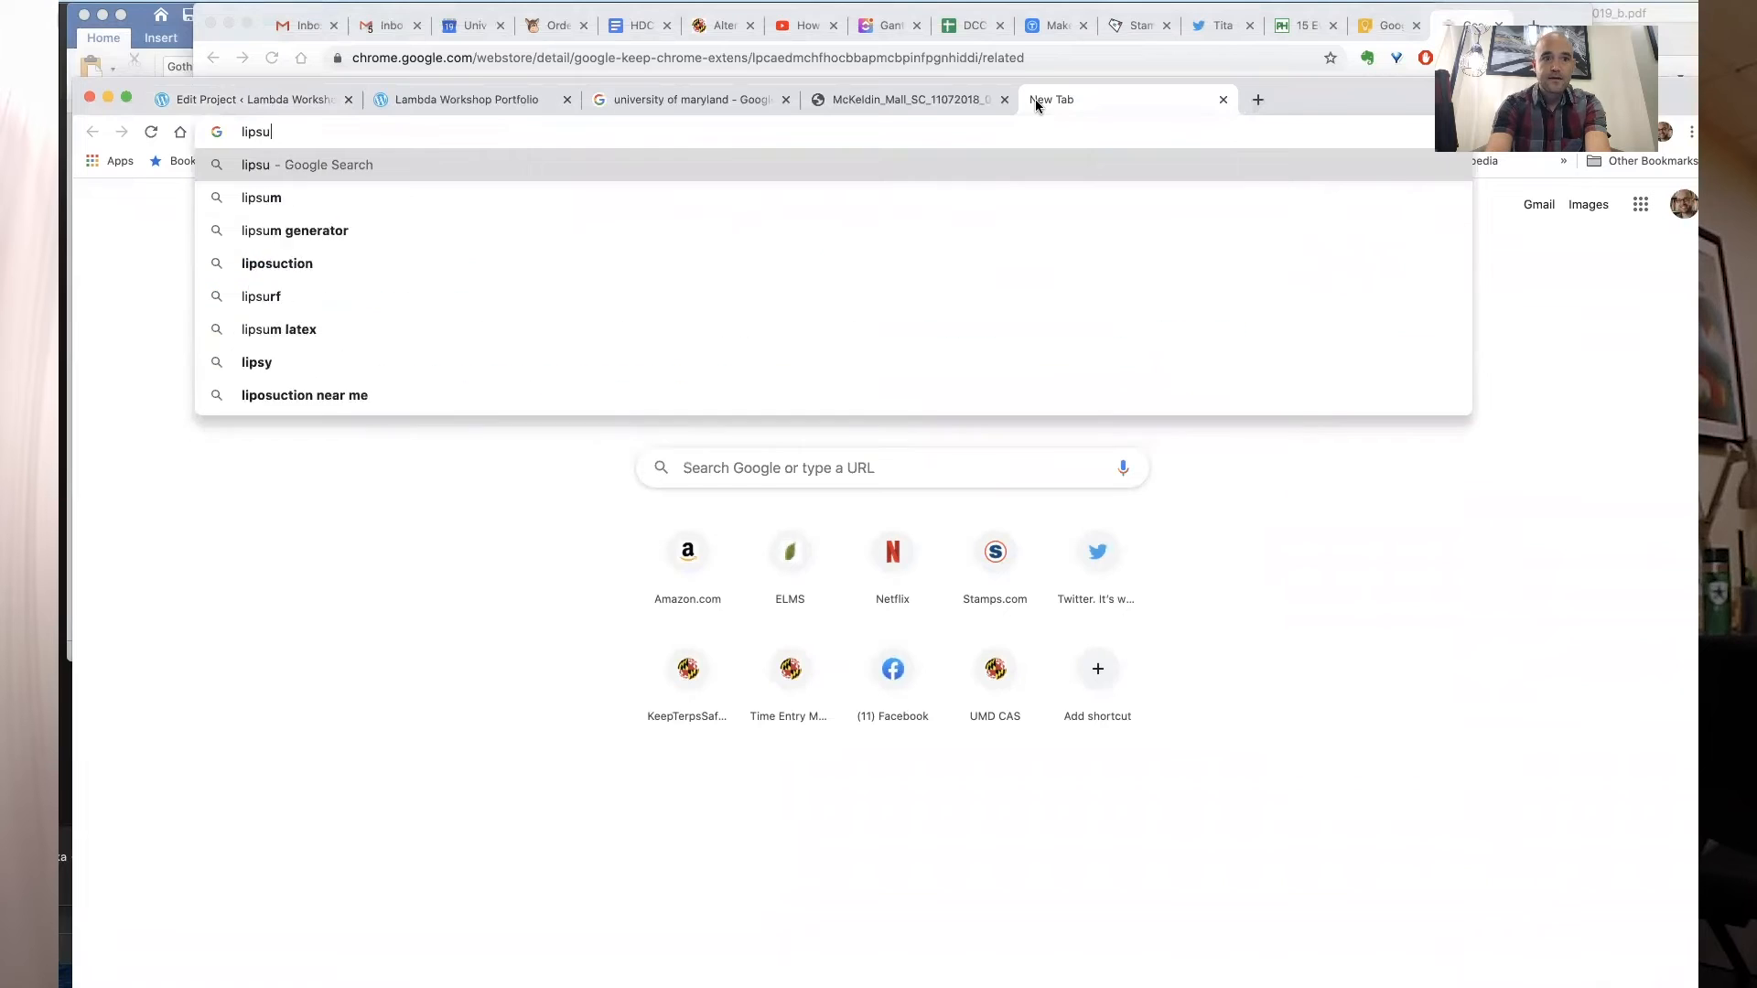
{"action": "type", "text": "m.com"}
{"action": "key", "text": "Return"}
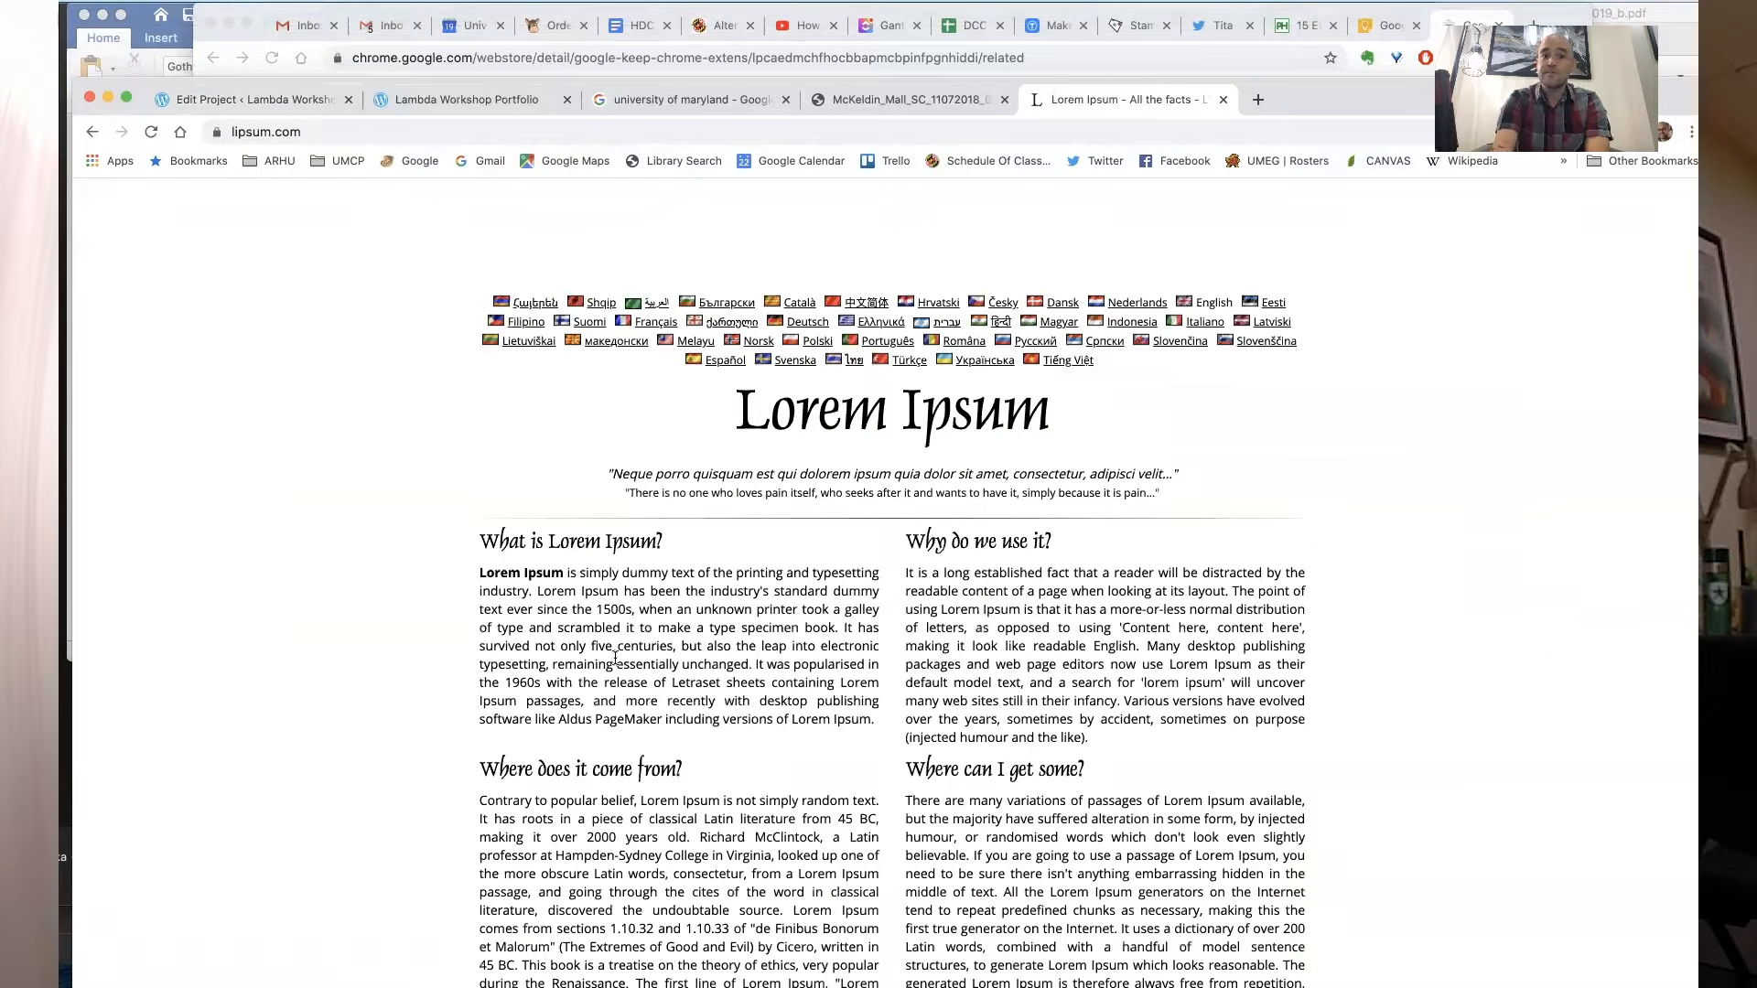
{"action": "scroll", "coordinate": [615, 657], "scroll_direction": "down", "scroll_amount": 3}
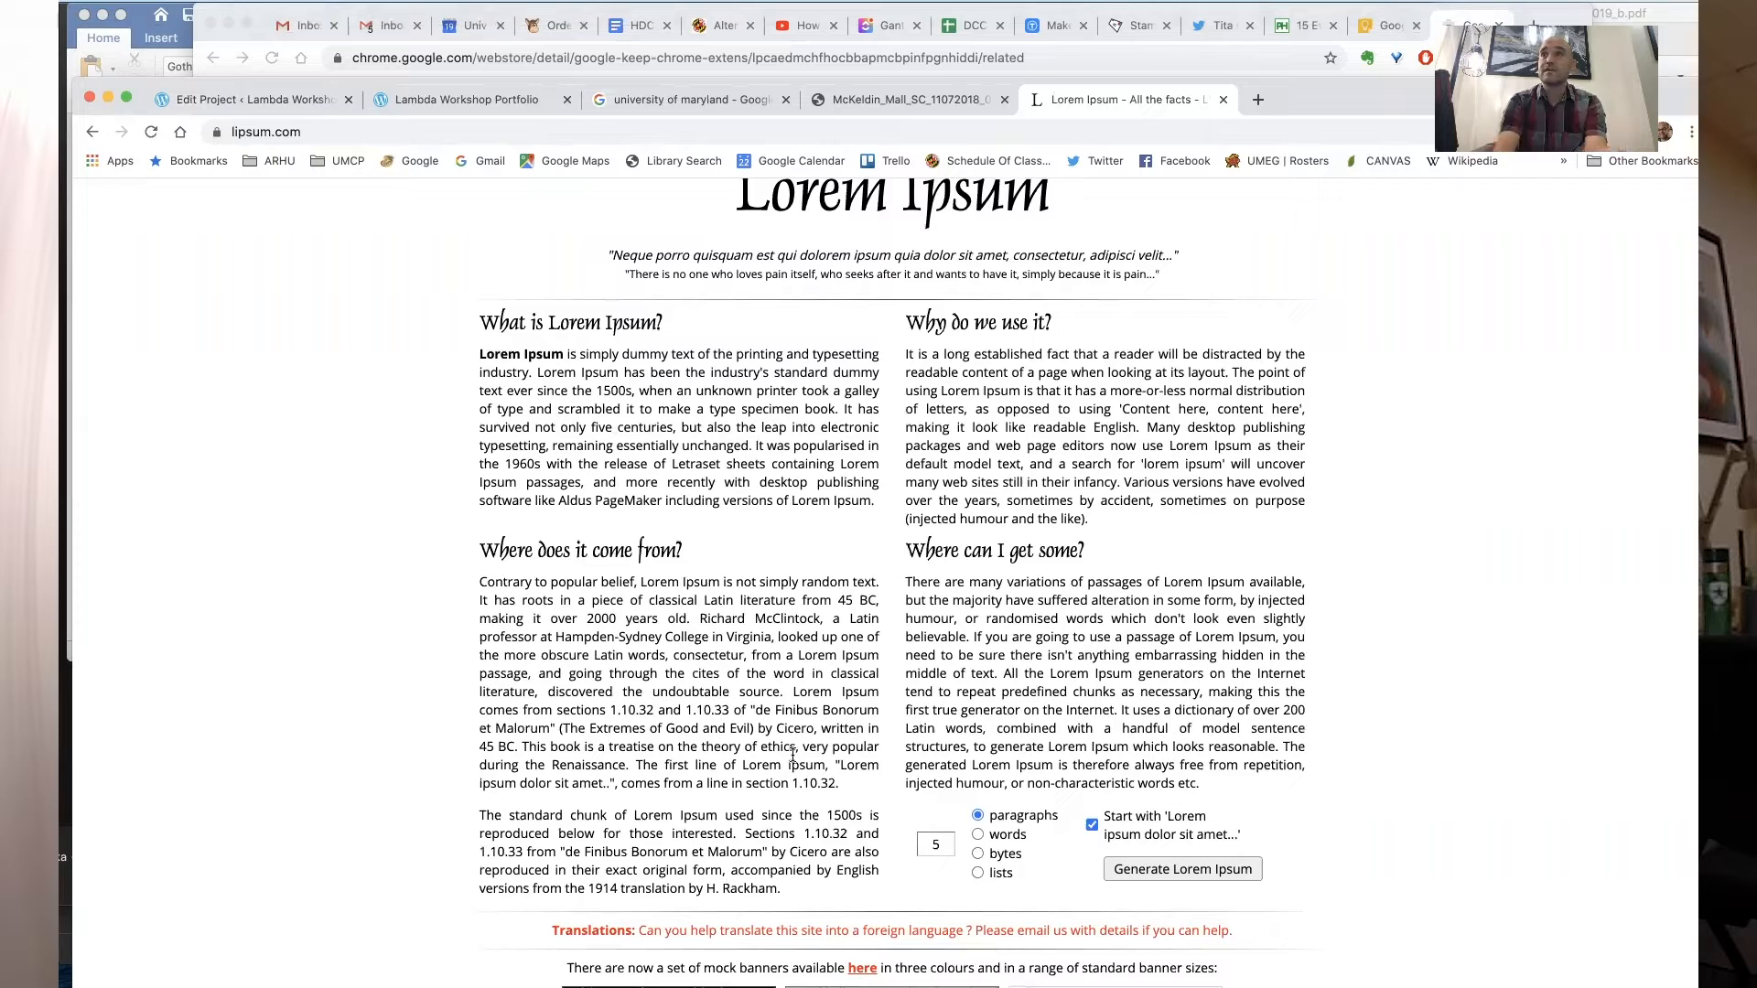
{"action": "double_click", "coordinate": [946, 838]}
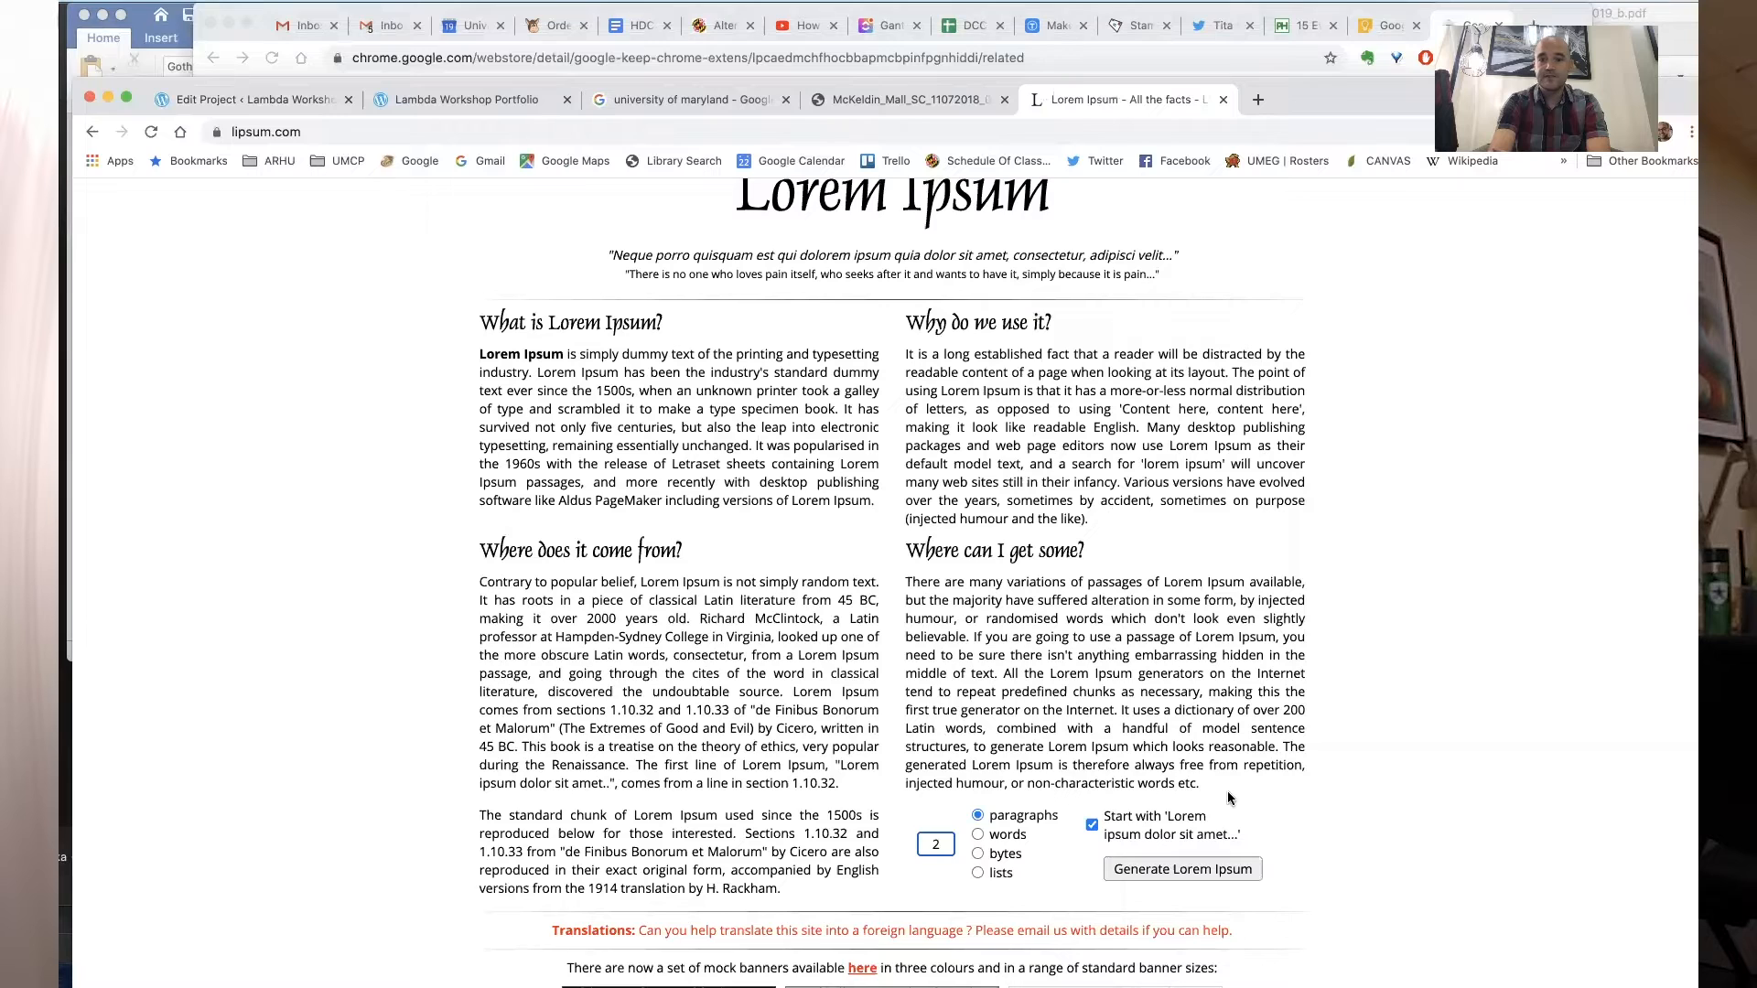
{"action": "left_click", "coordinate": [1198, 868]}
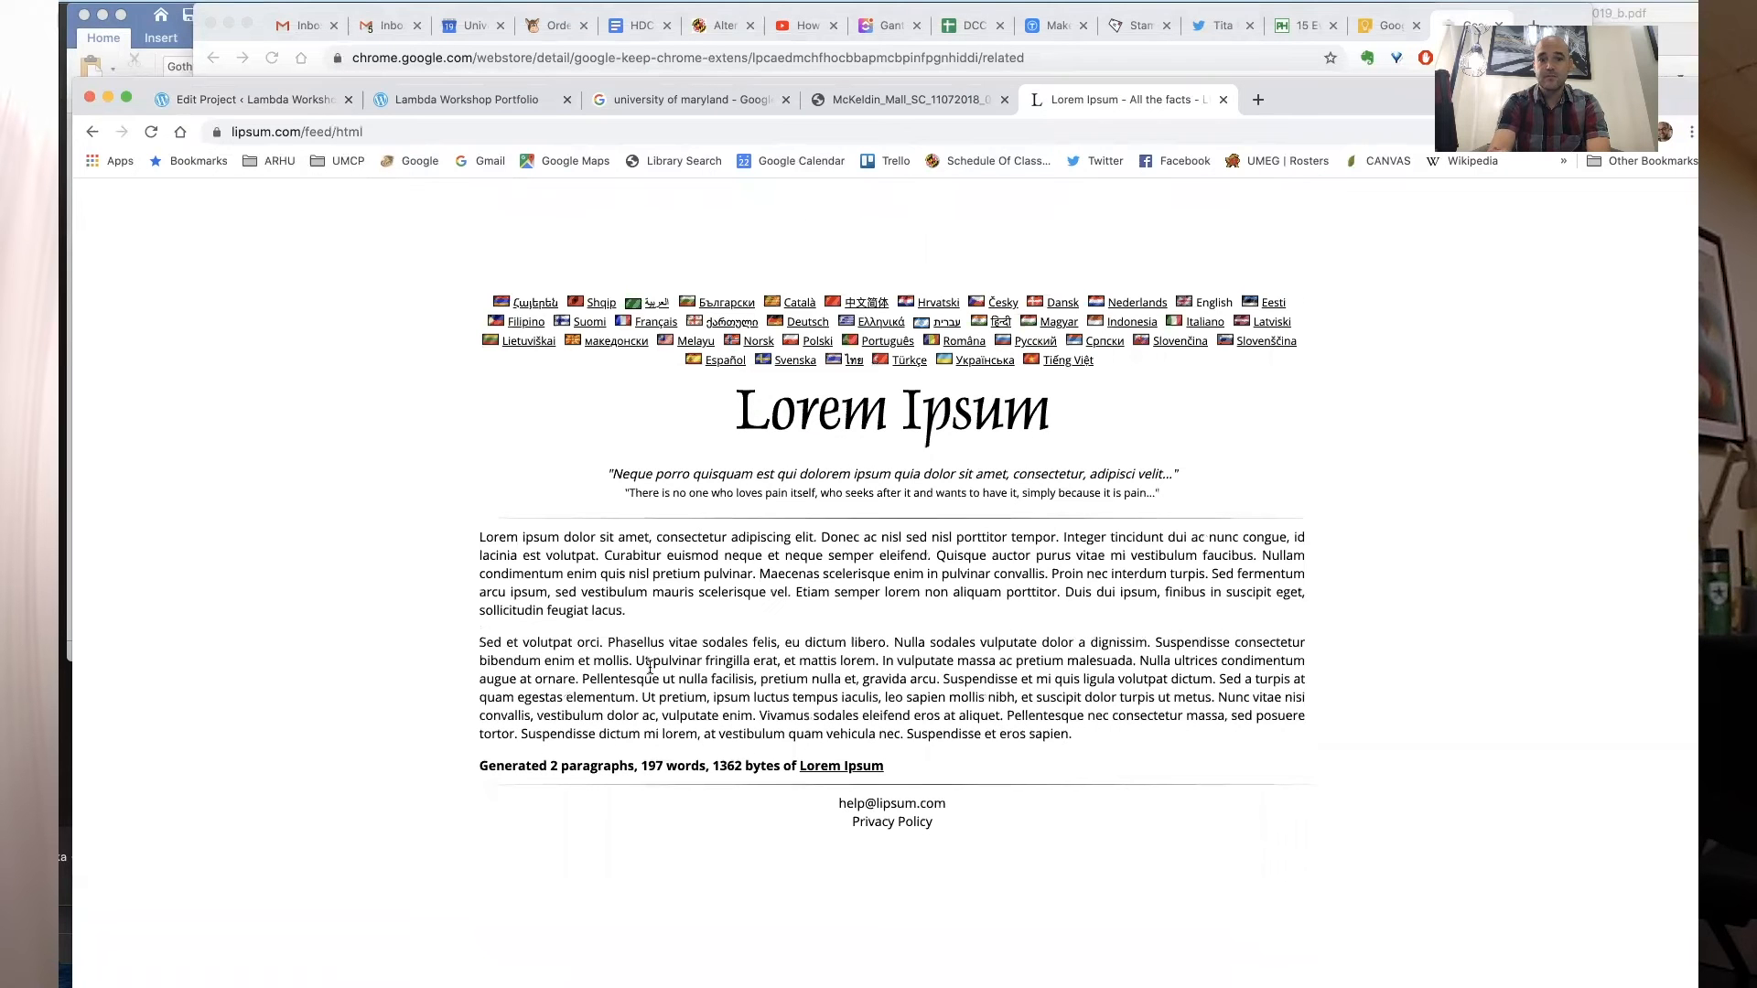
- Copy the generated text and paste it into the content column beside the poster
{"action": "left_click_drag", "start_coordinate": [1080, 734], "coordinate": [470, 546]}
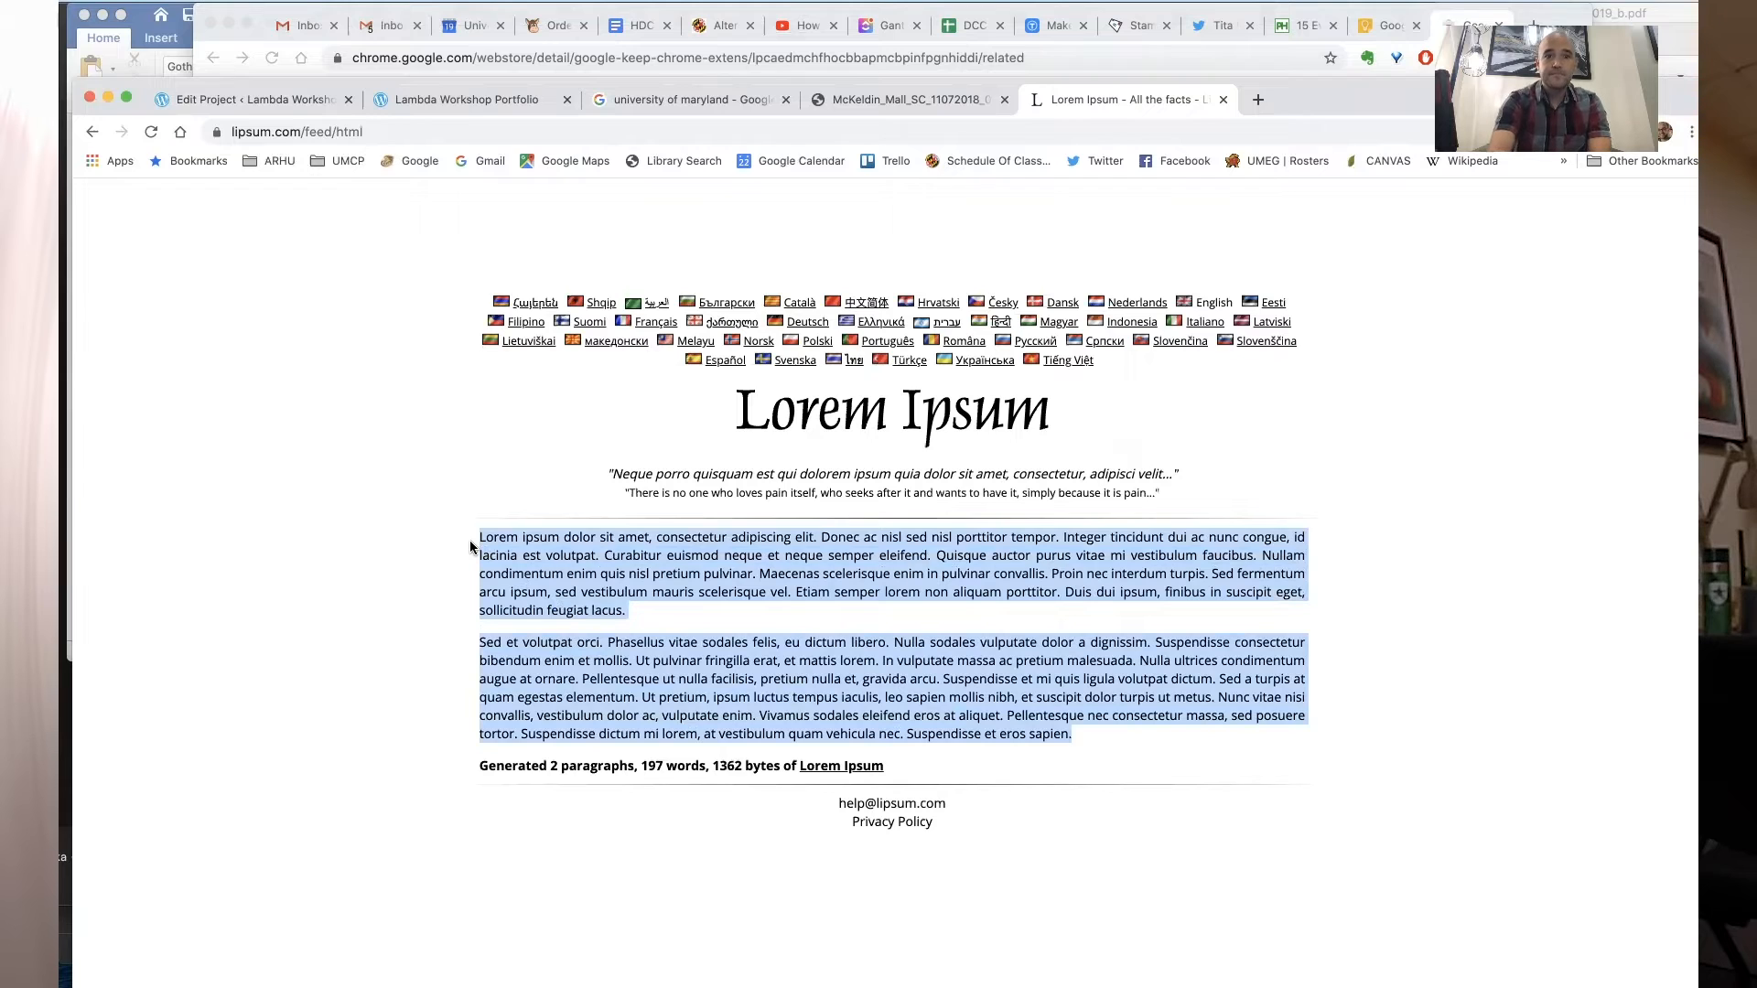
{"action": "left_click", "coordinate": [274, 101]}
{"action": "key", "text": "super+v"}
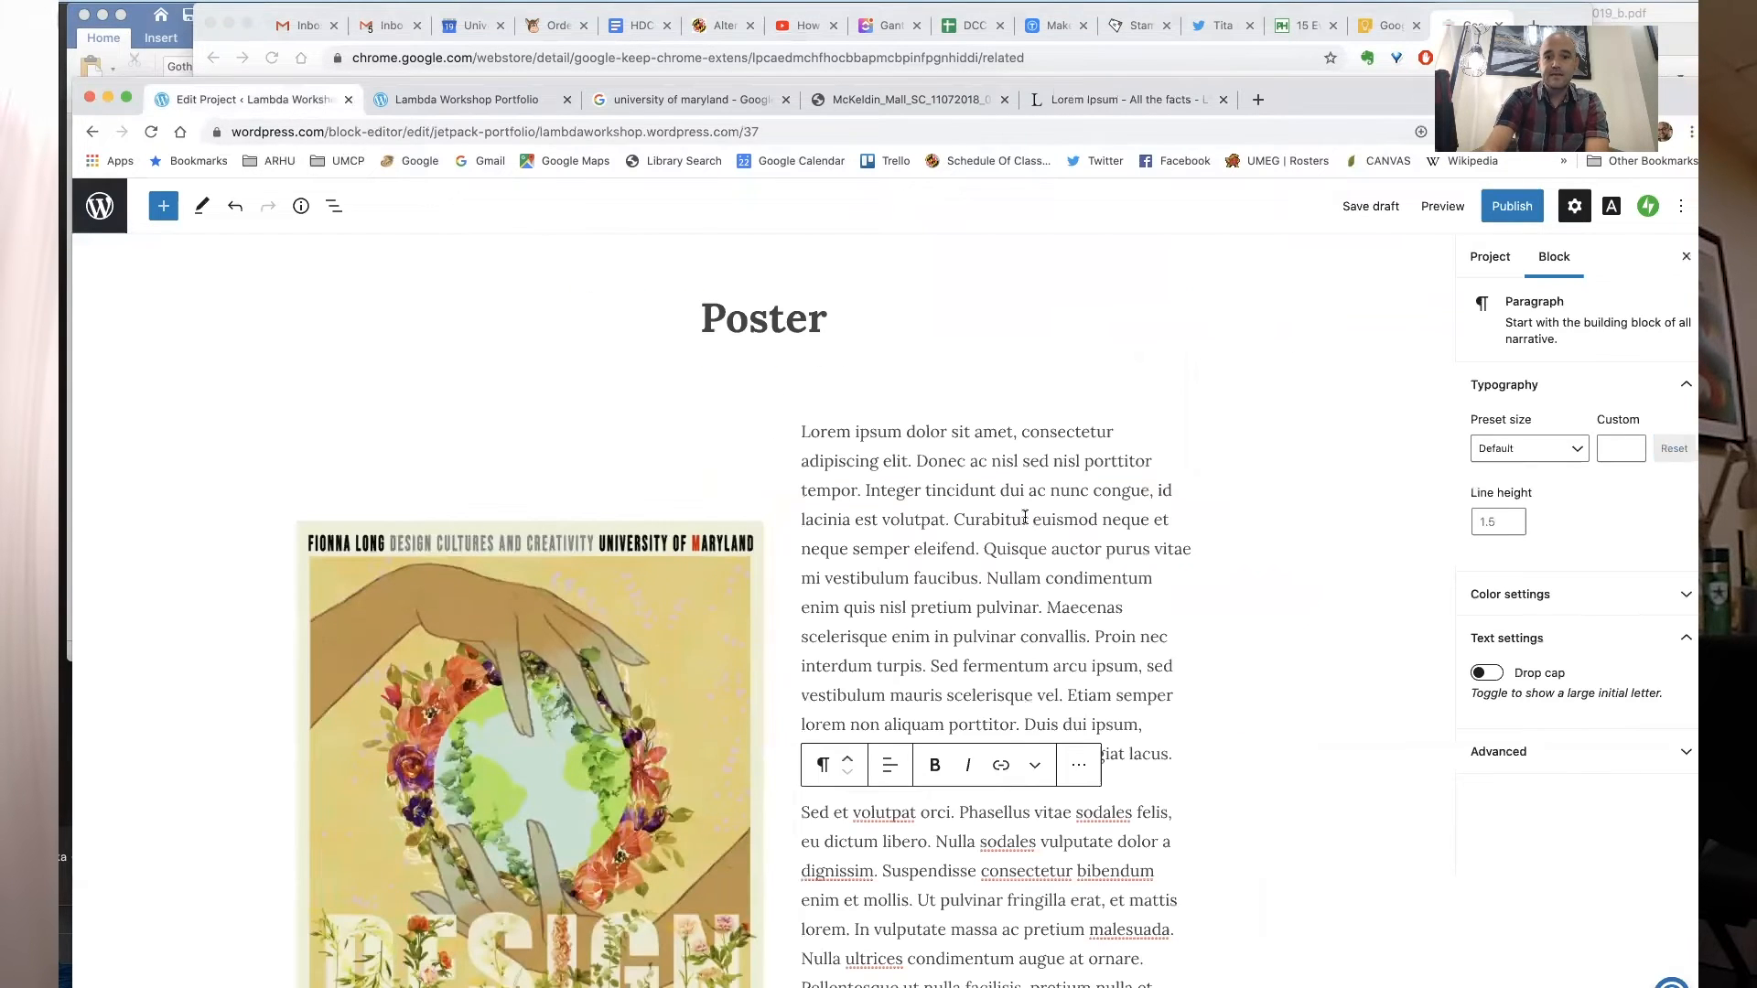
- Move the second paragraph block above the first and back again
{"action": "left_click", "coordinate": [1244, 759]}
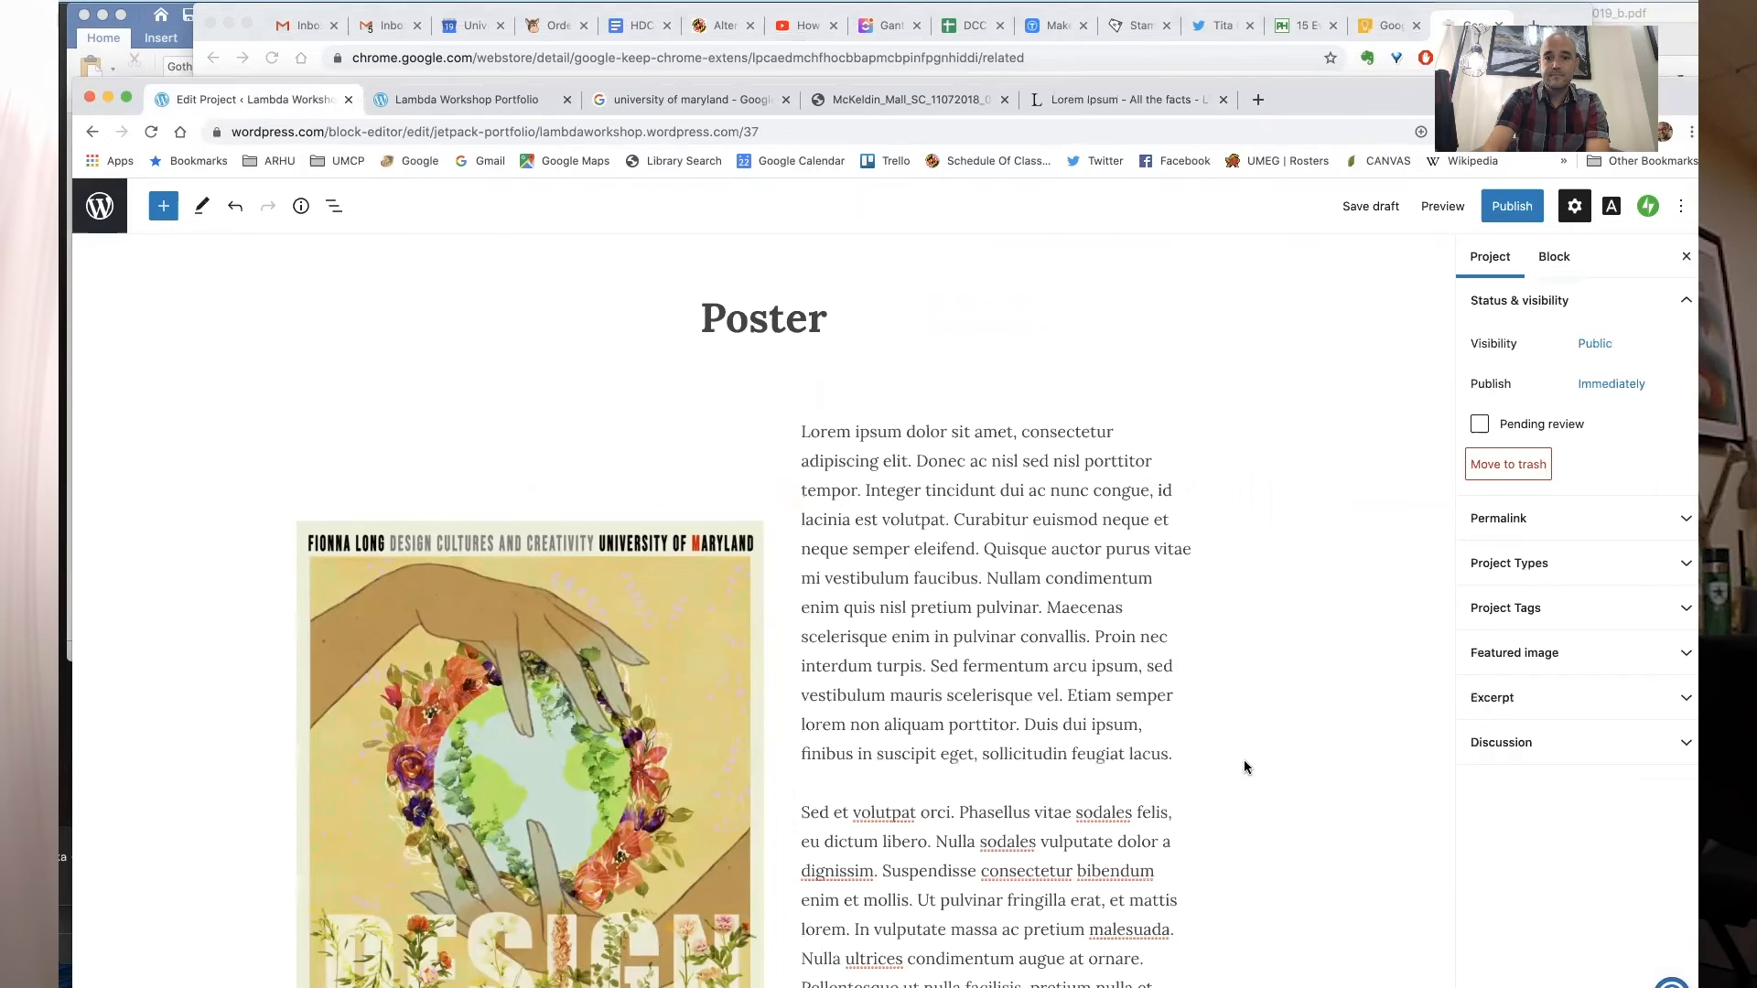
{"action": "scroll", "coordinate": [1067, 759], "scroll_direction": "down", "scroll_amount": 4}
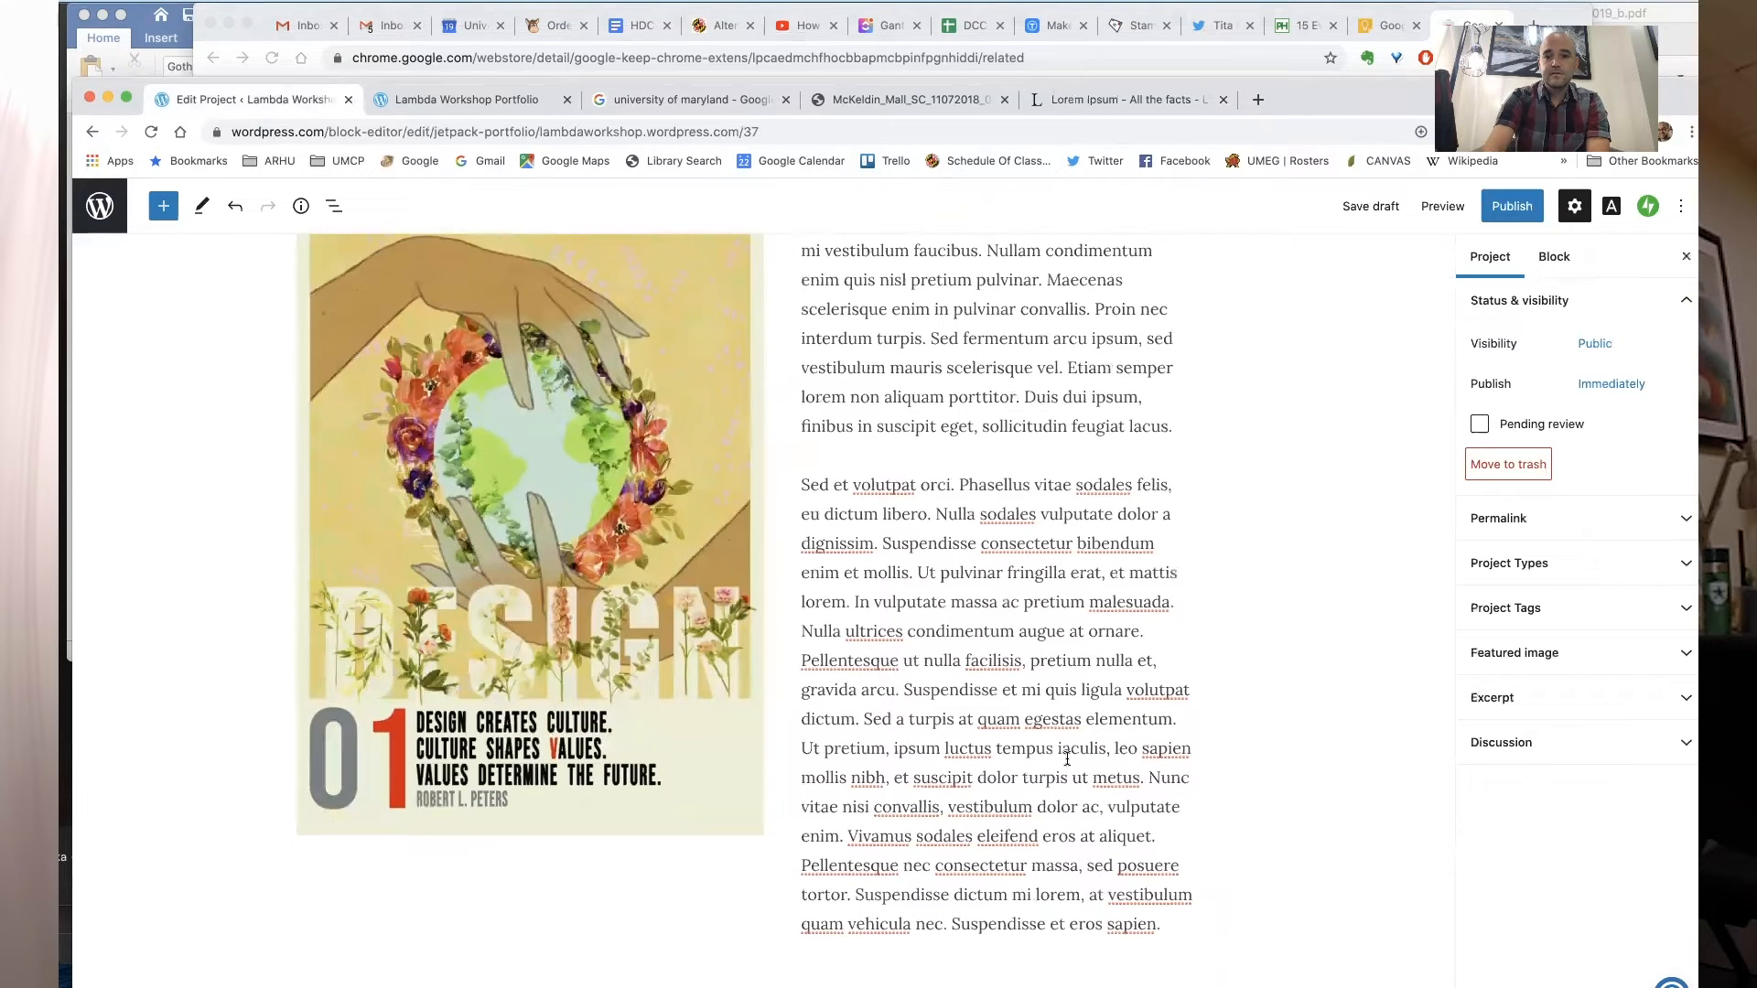
{"action": "scroll", "coordinate": [1067, 759], "scroll_direction": "down", "scroll_amount": 2}
{"action": "double_click", "coordinate": [1059, 728]}
{"action": "left_click", "coordinate": [1060, 717]}
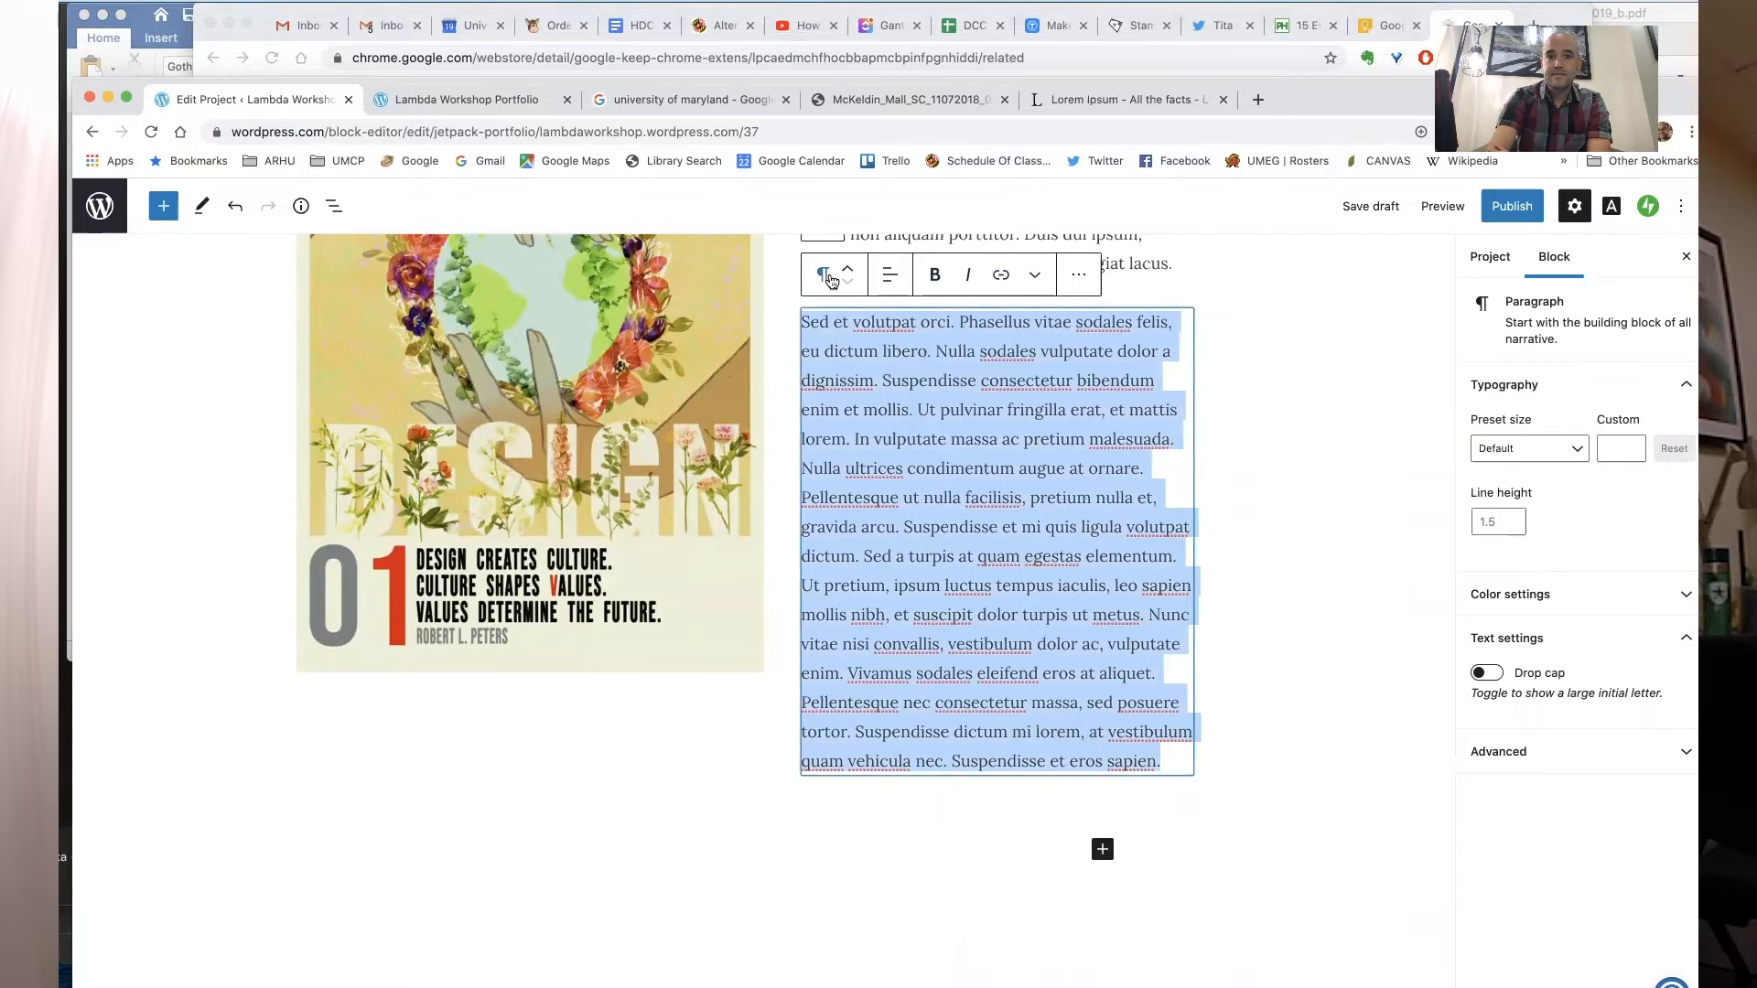
{"action": "left_click", "coordinate": [1035, 278]}
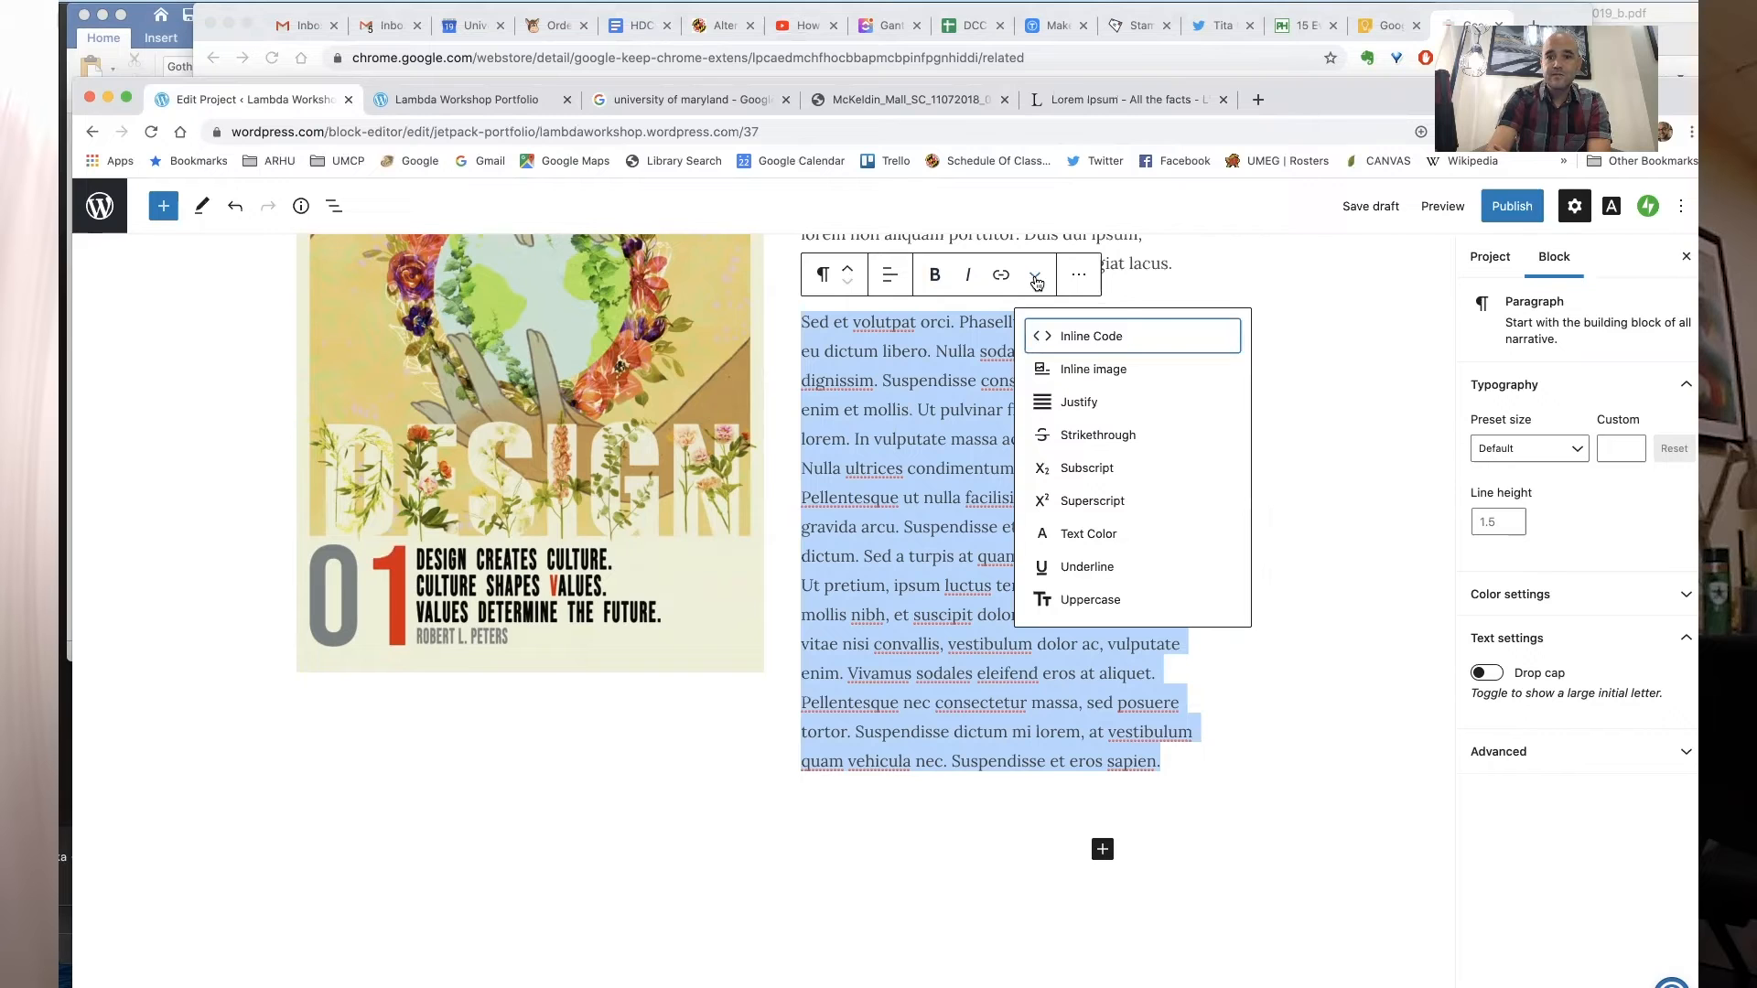
{"action": "left_click", "coordinate": [849, 284]}
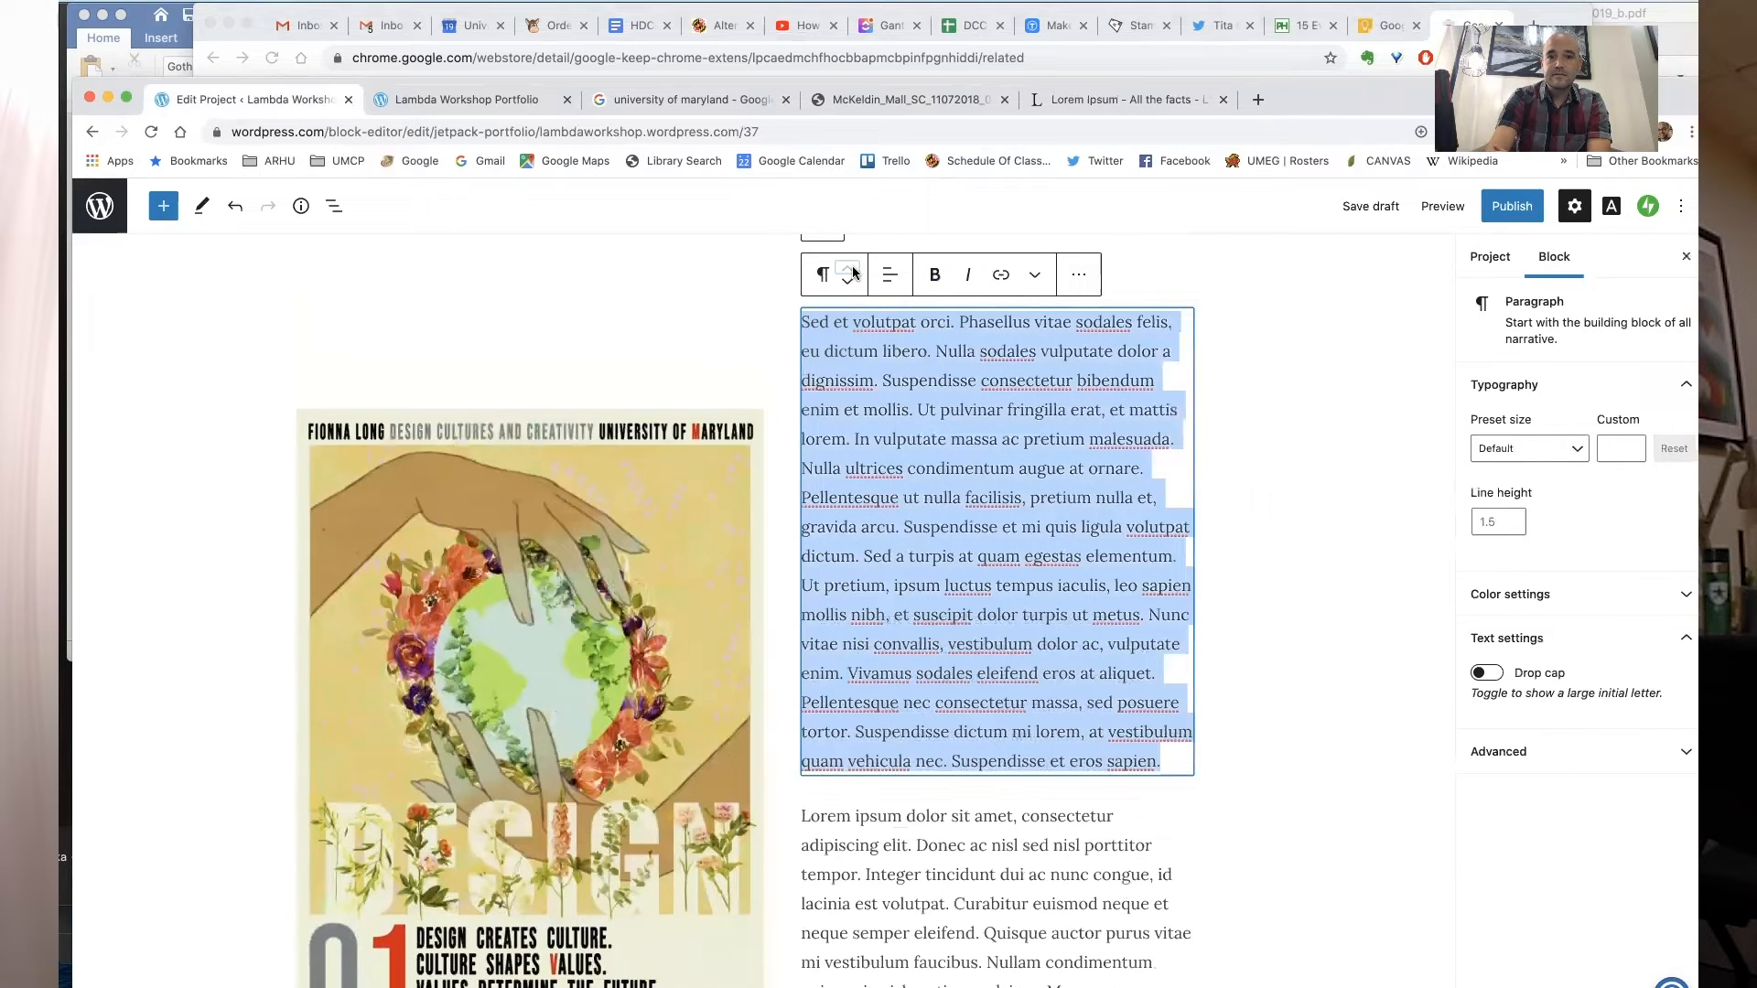
{"action": "left_click", "coordinate": [849, 285]}
{"action": "left_click", "coordinate": [826, 274]}
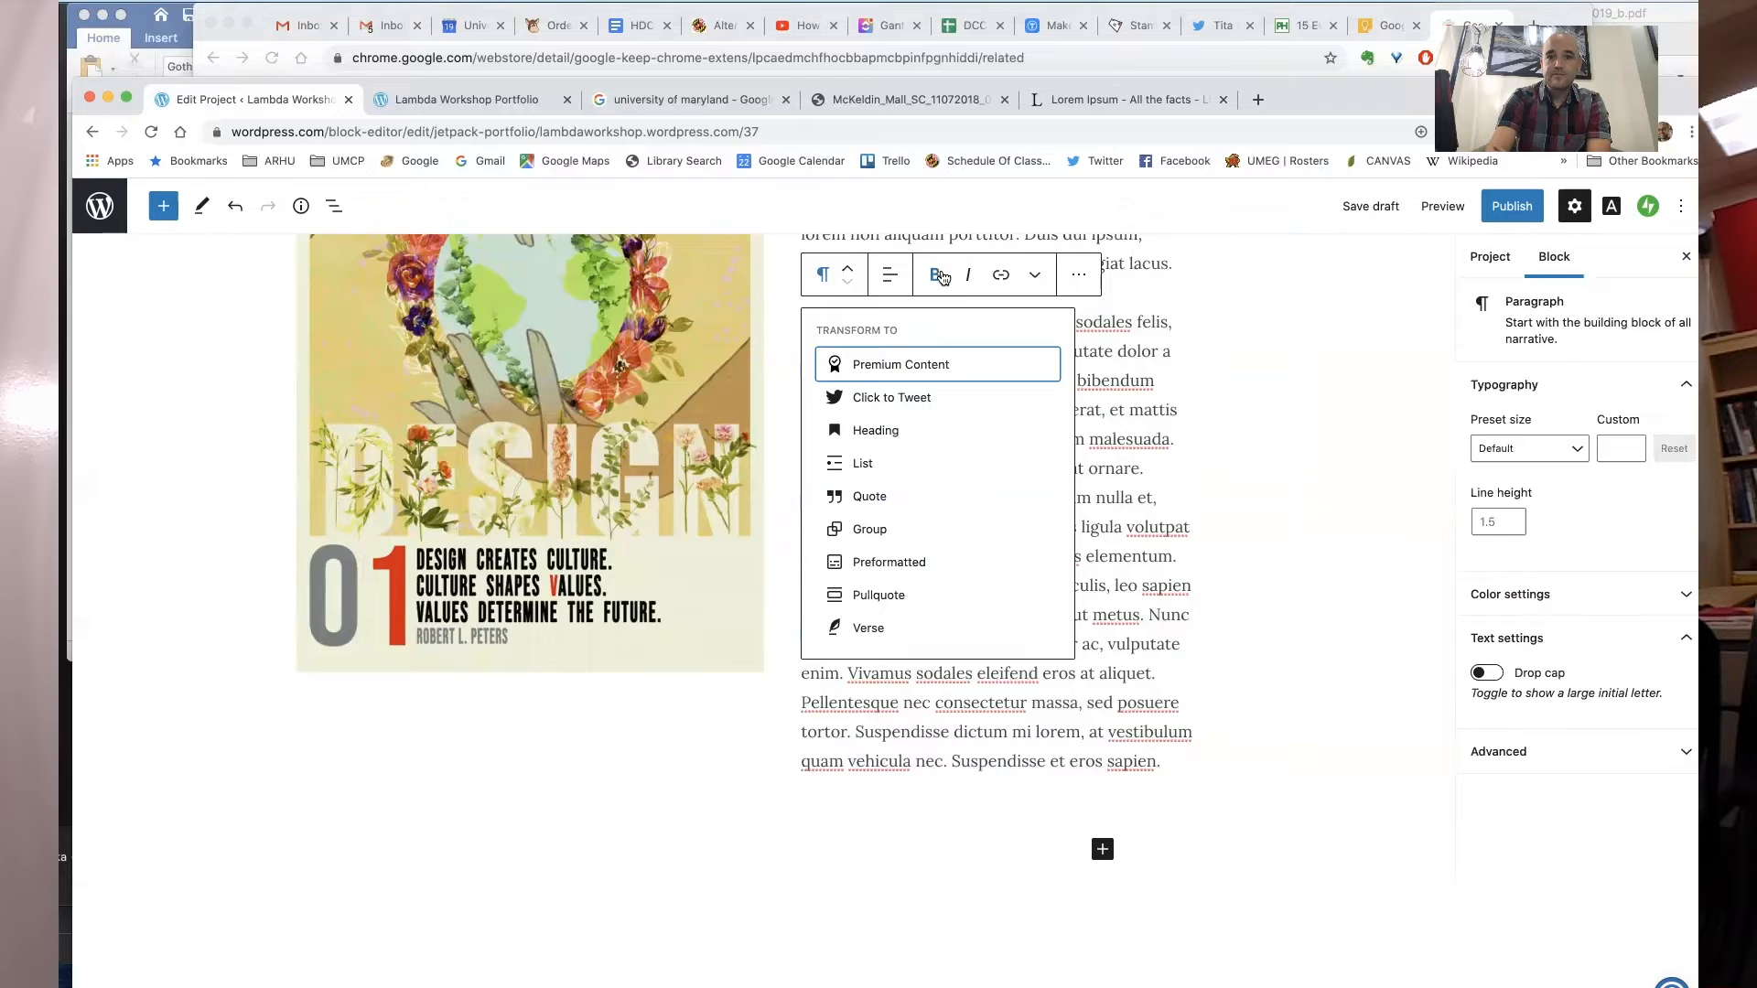
{"action": "left_click", "coordinate": [1033, 277]}
{"action": "left_click", "coordinate": [1033, 277]}
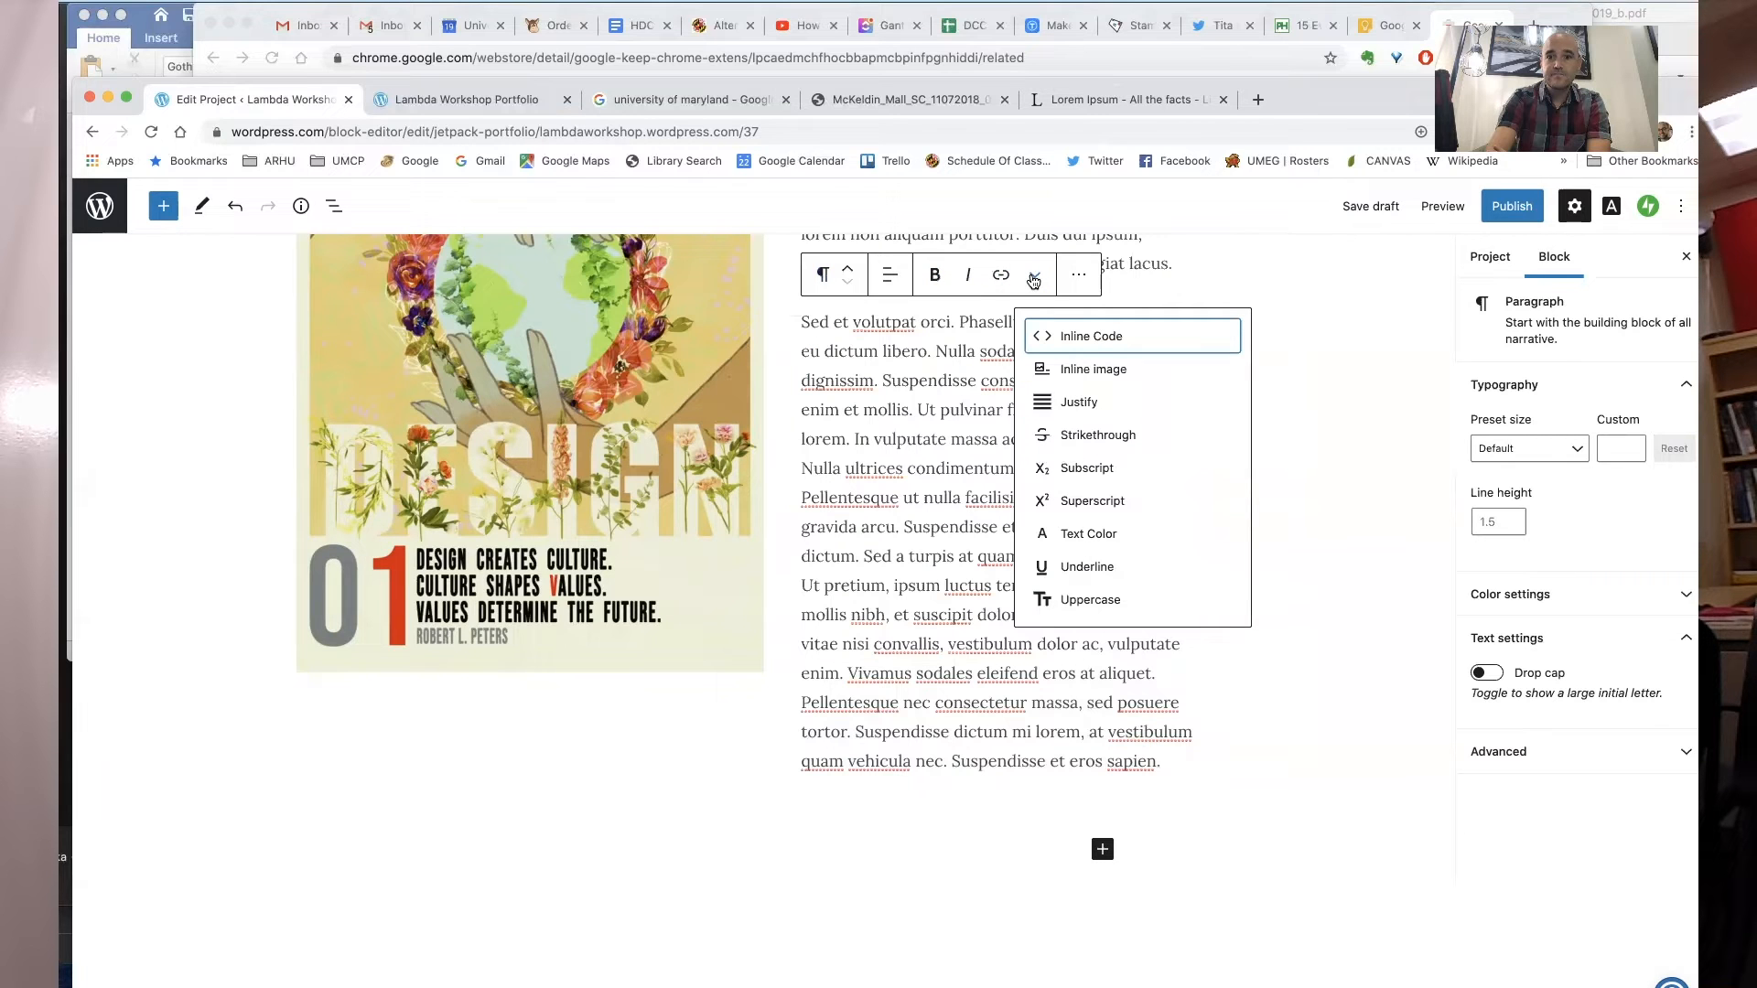
{"action": "left_click", "coordinate": [1077, 278]}
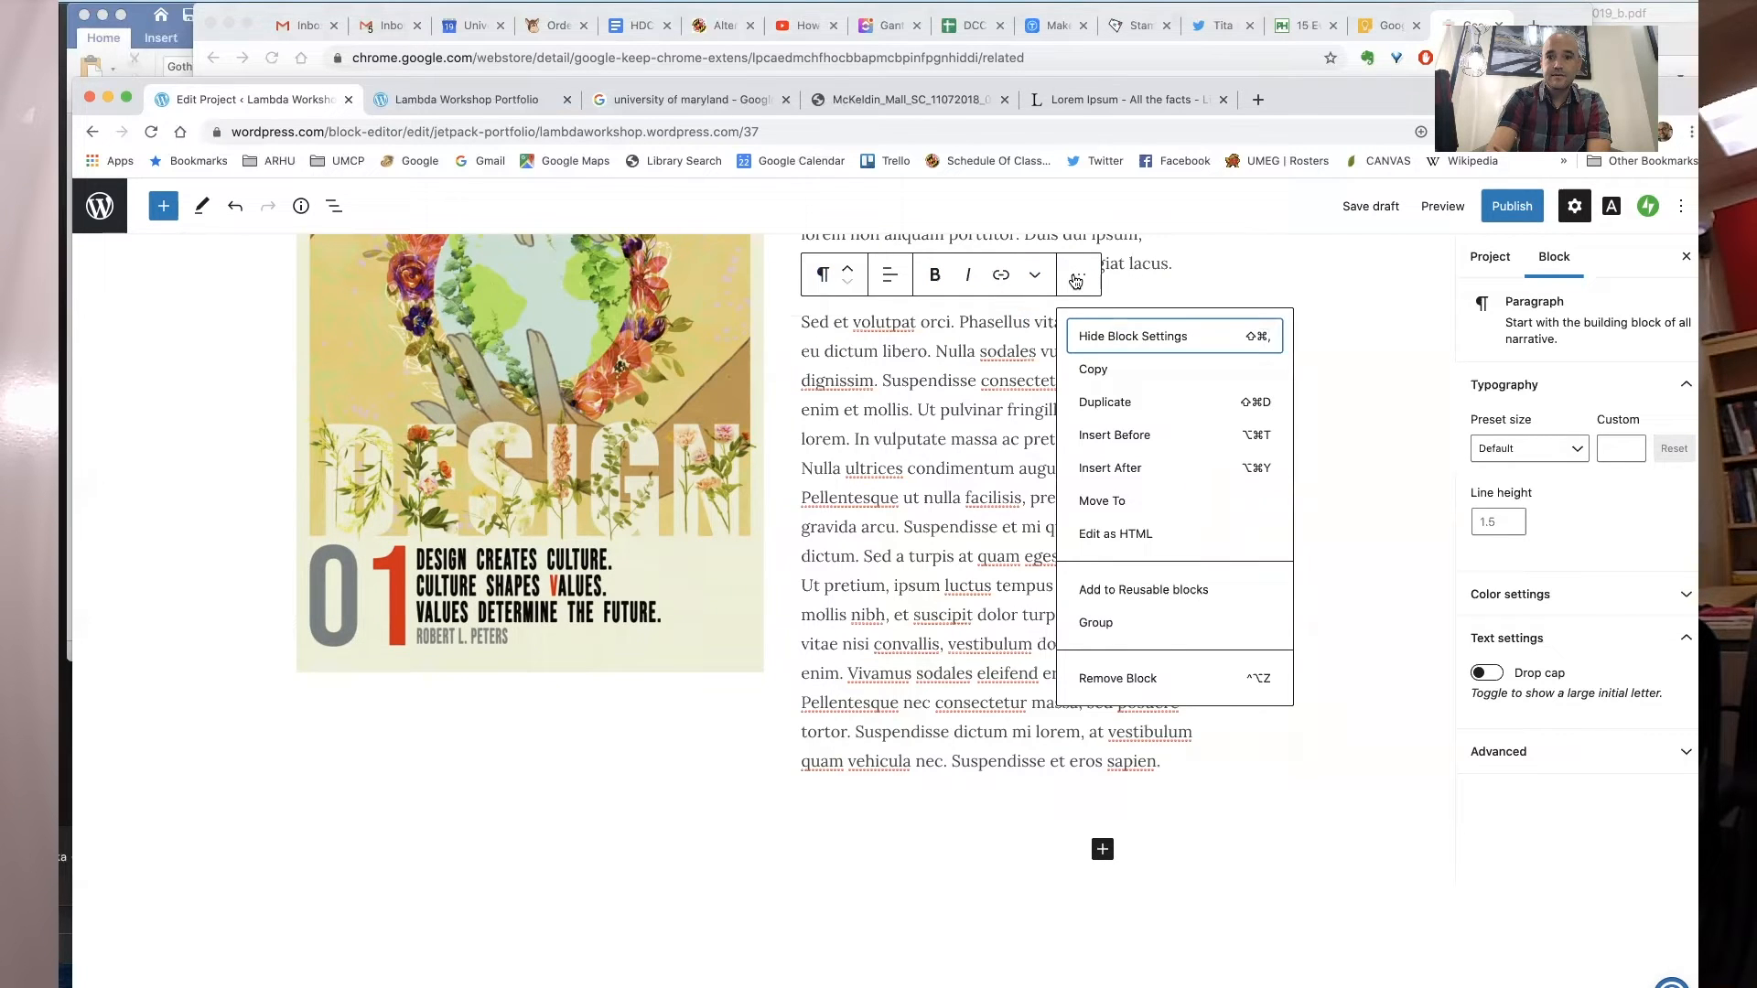
{"action": "left_click", "coordinate": [978, 404]}
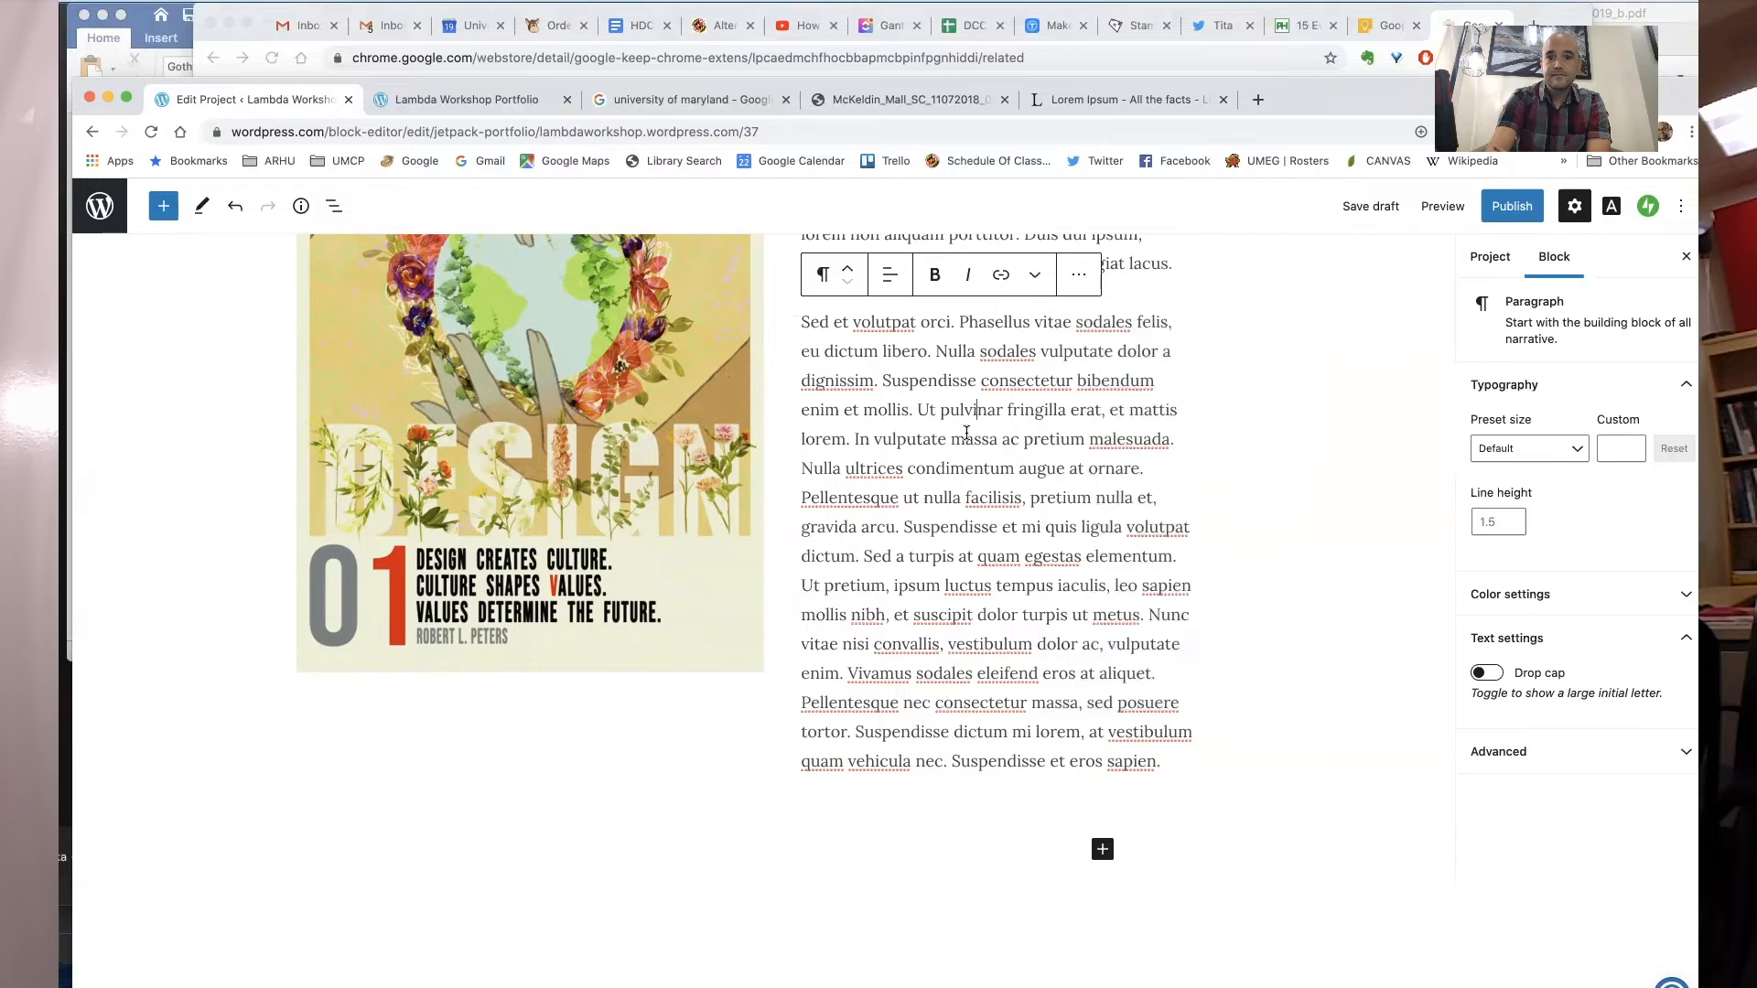
{"action": "left_click", "coordinate": [966, 435]}
{"action": "scroll", "coordinate": [970, 439], "scroll_direction": "up", "scroll_amount": 3}
{"action": "scroll", "coordinate": [988, 512], "scroll_direction": "down", "scroll_amount": 3}
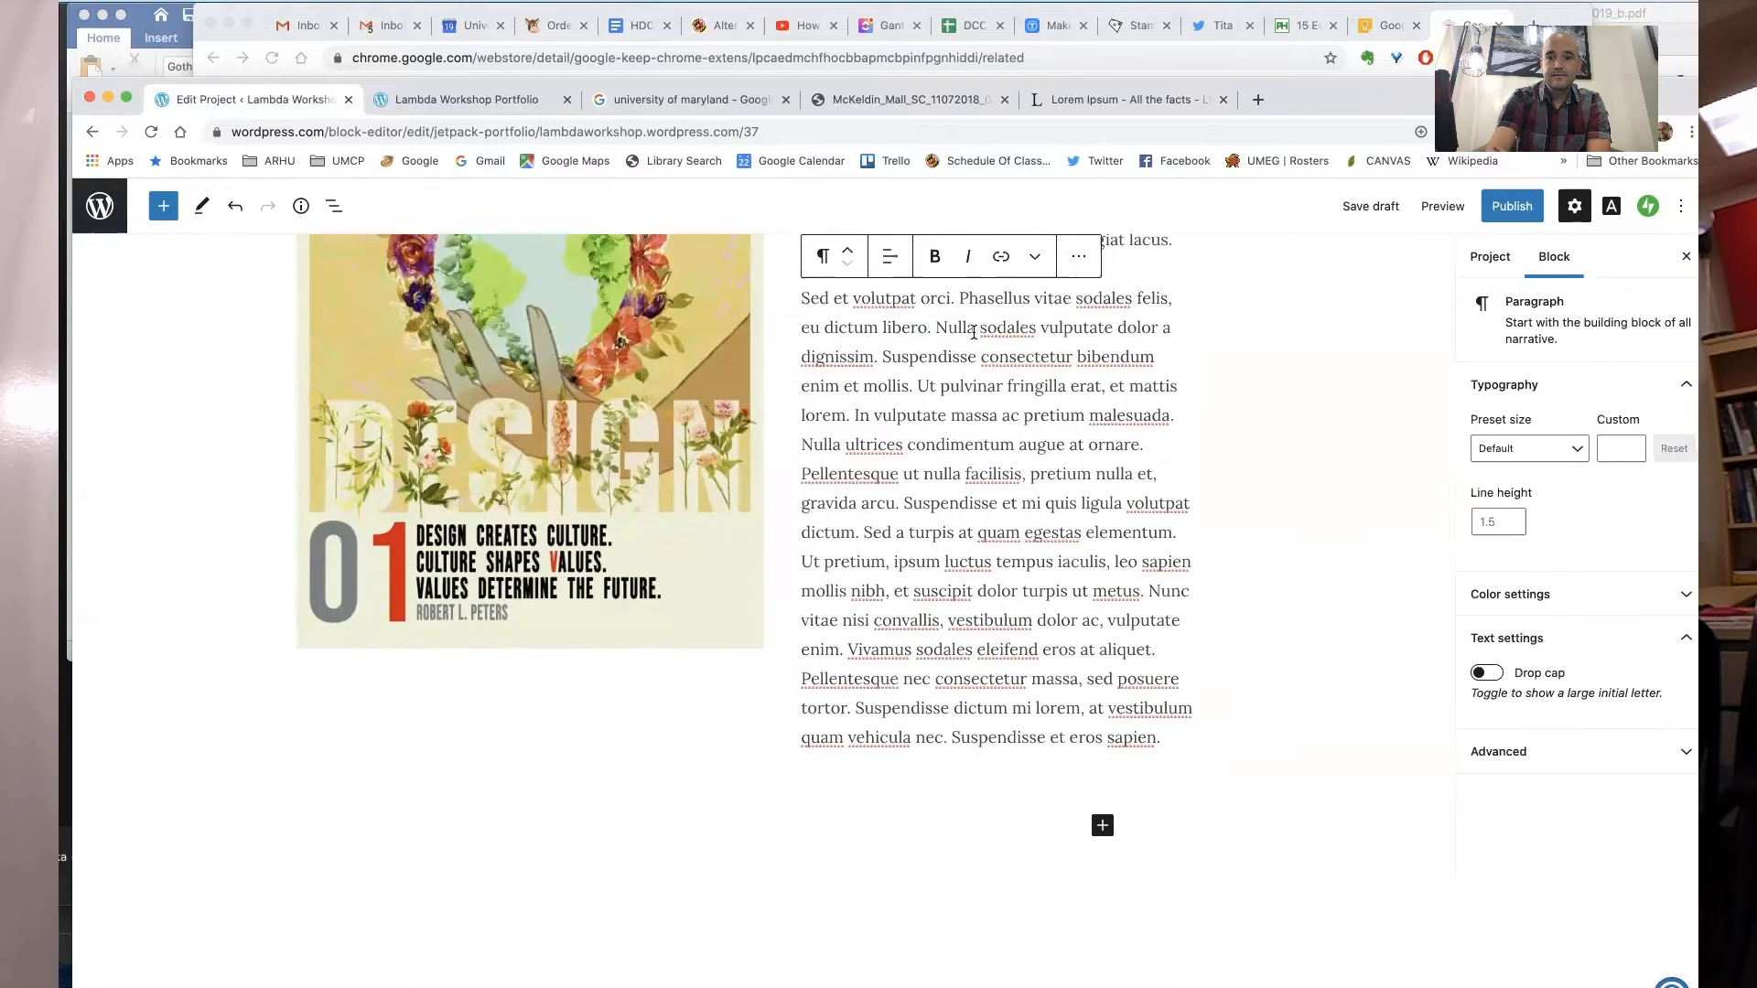
{"action": "scroll", "coordinate": [1002, 569], "scroll_direction": "up", "scroll_amount": 5}
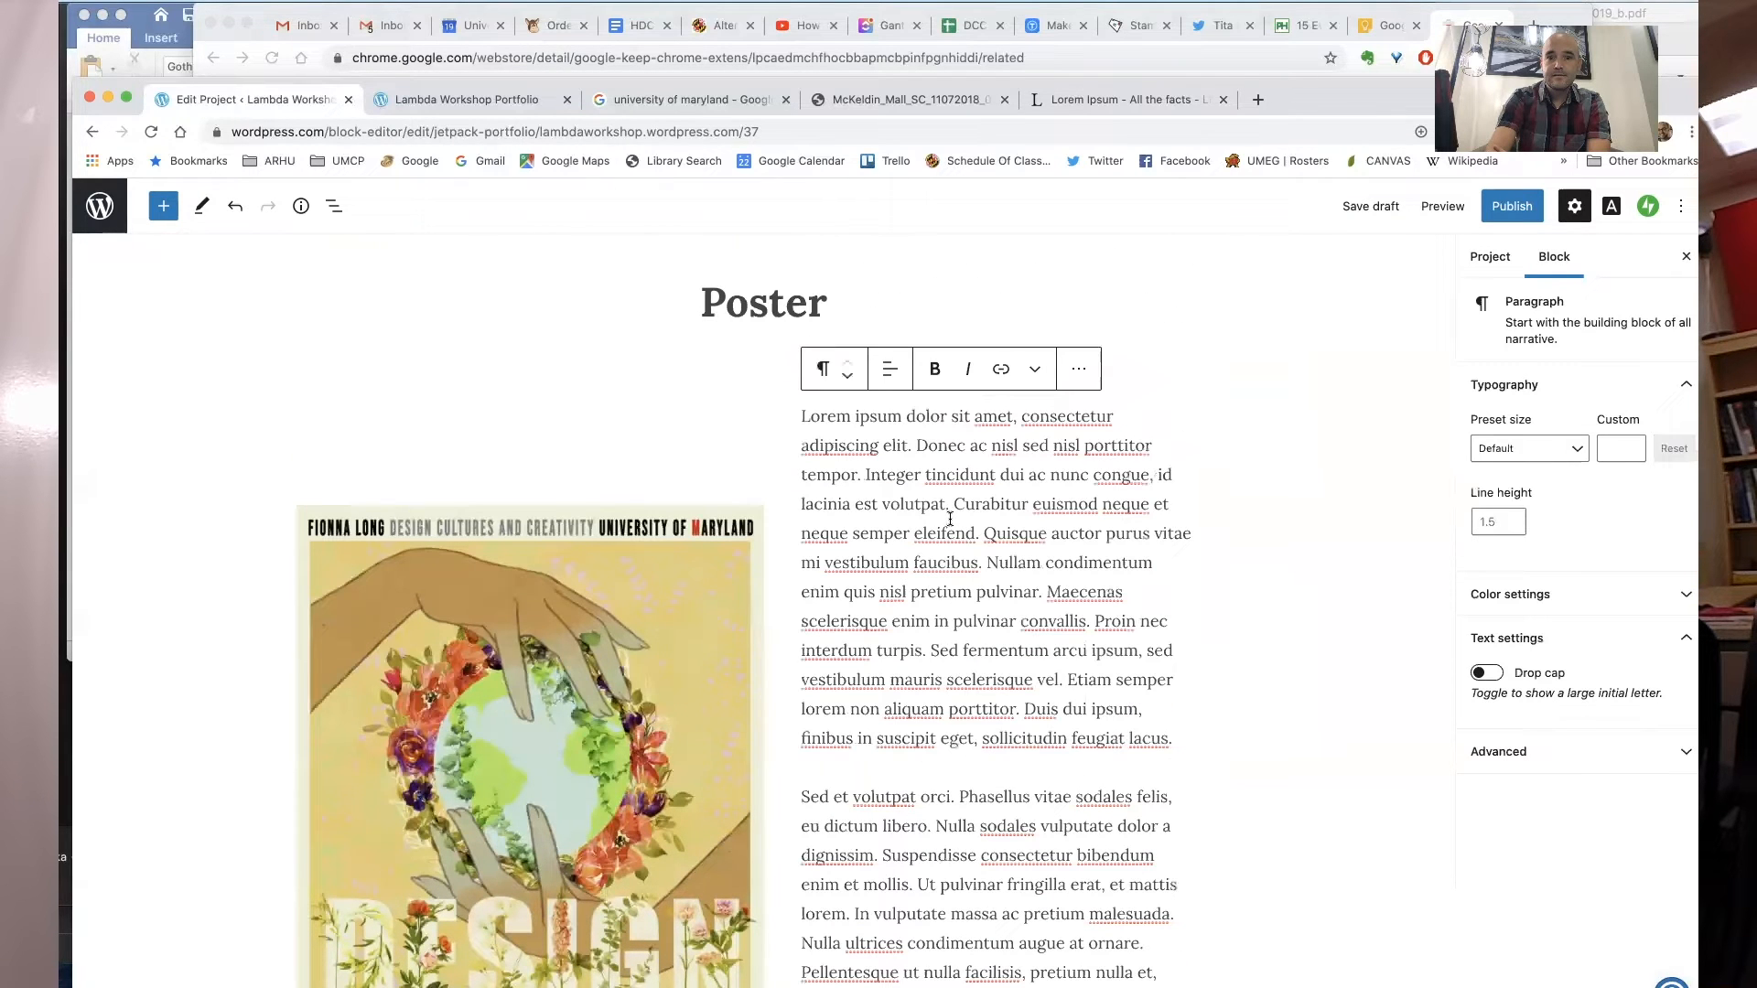
{"action": "left_click", "coordinate": [1326, 396]}
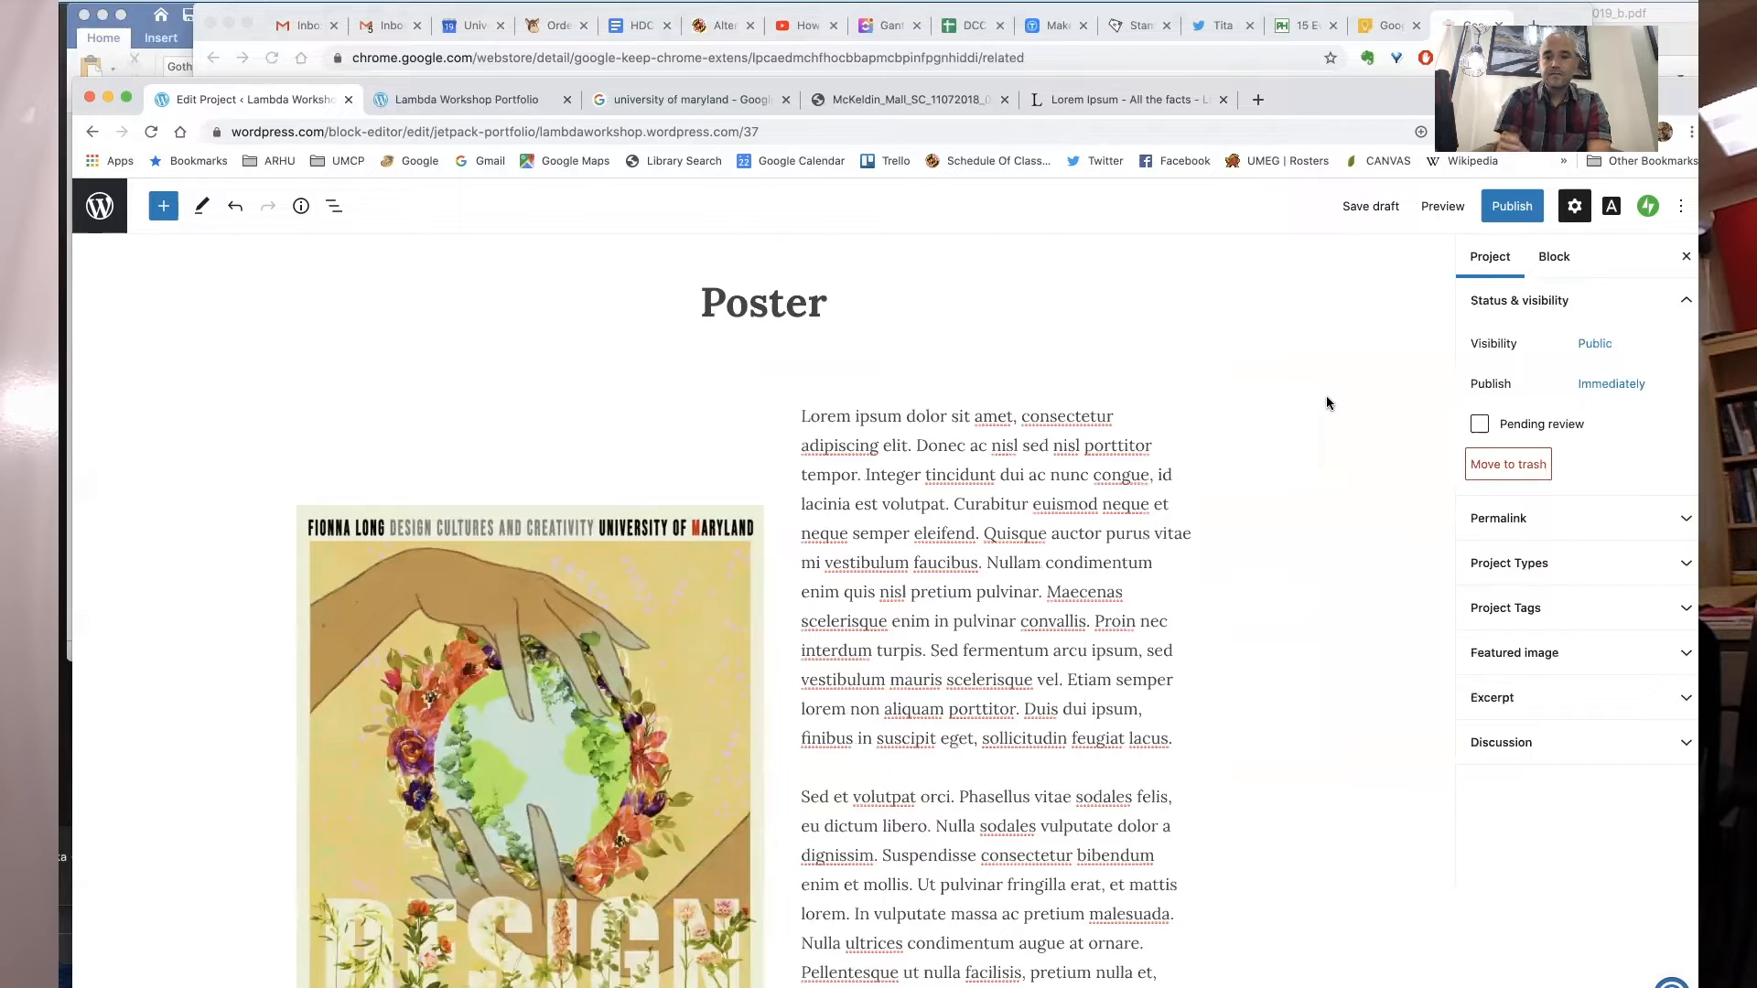
{"action": "scroll", "coordinate": [1101, 673], "scroll_direction": "down", "scroll_amount": 7}
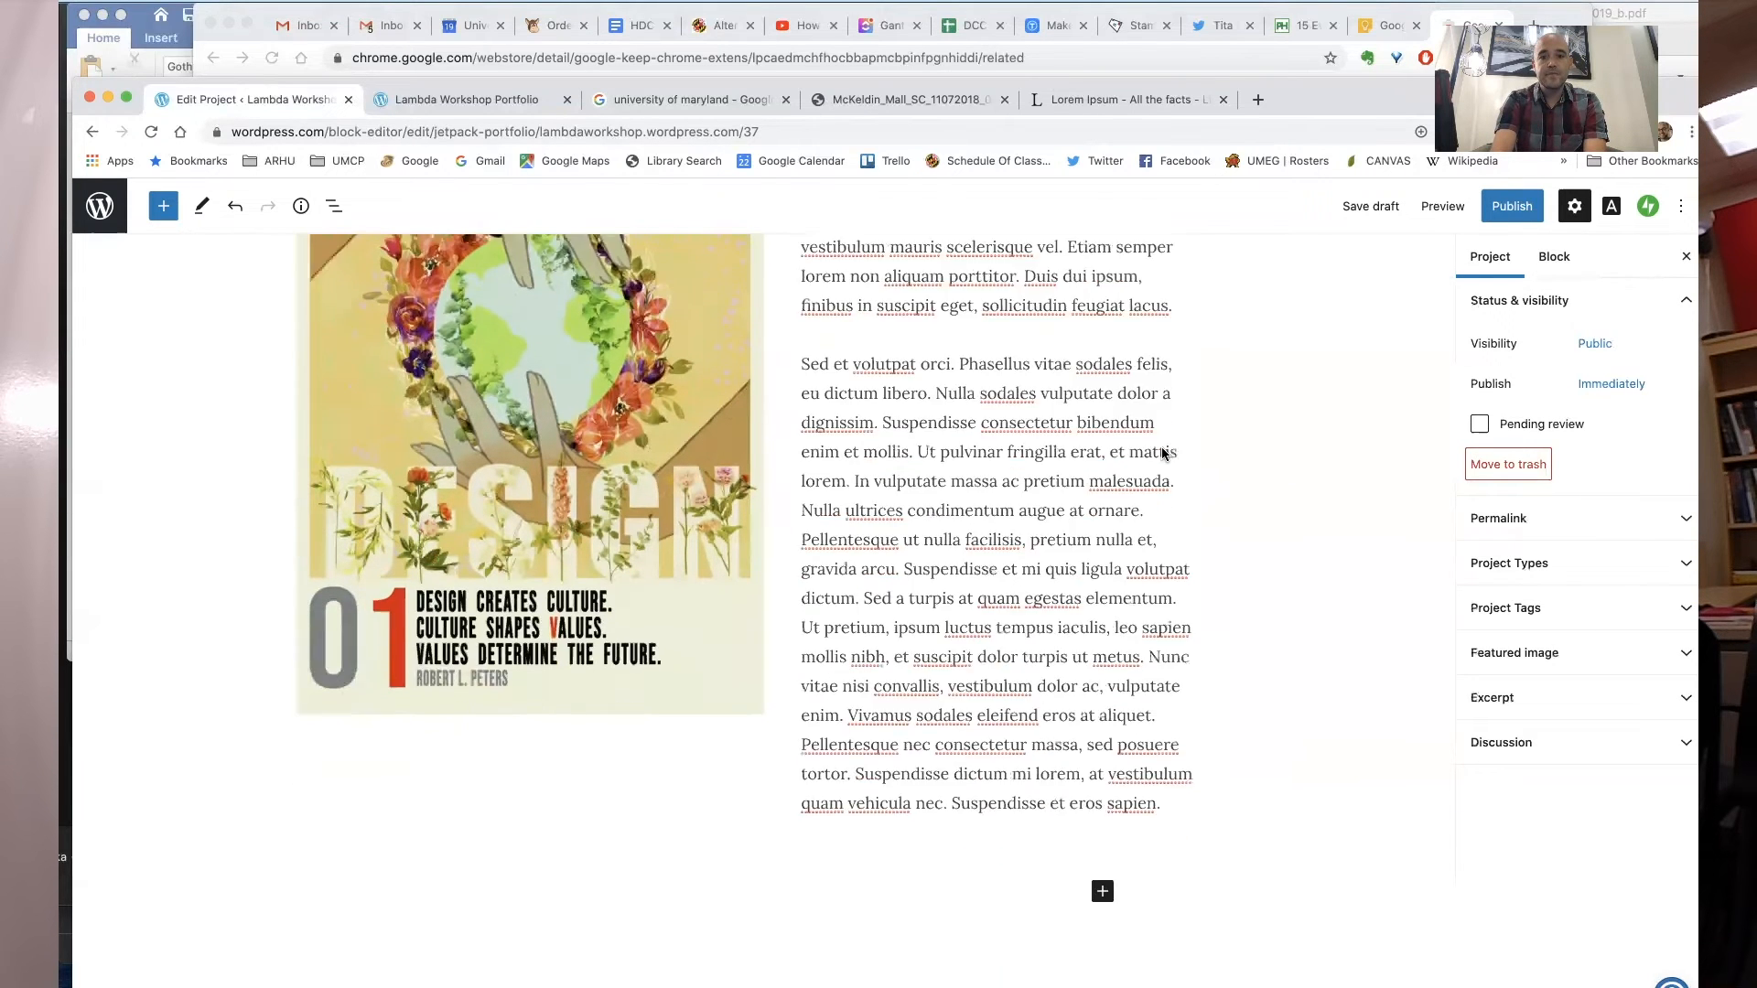
- Insert a Tiled Gallery block below the text and upload a first poster image from the poster-submissions folder
{"action": "left_click", "coordinate": [1103, 701]}
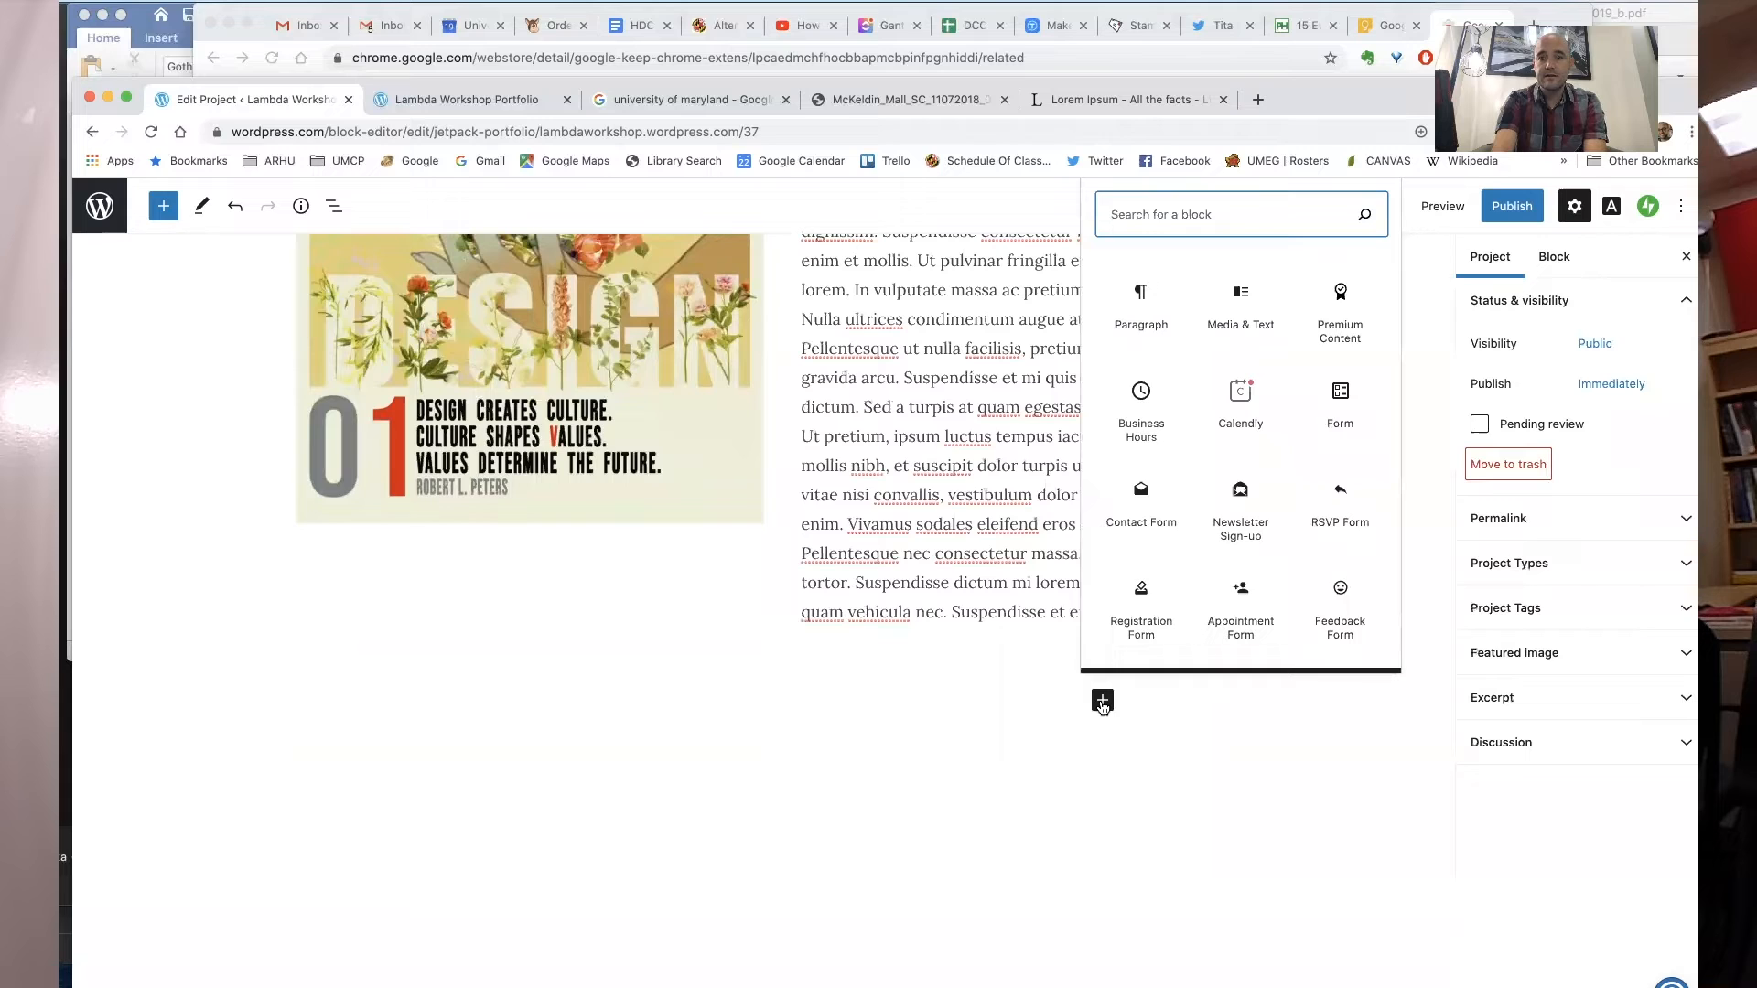
{"action": "type", "text": "ll"}
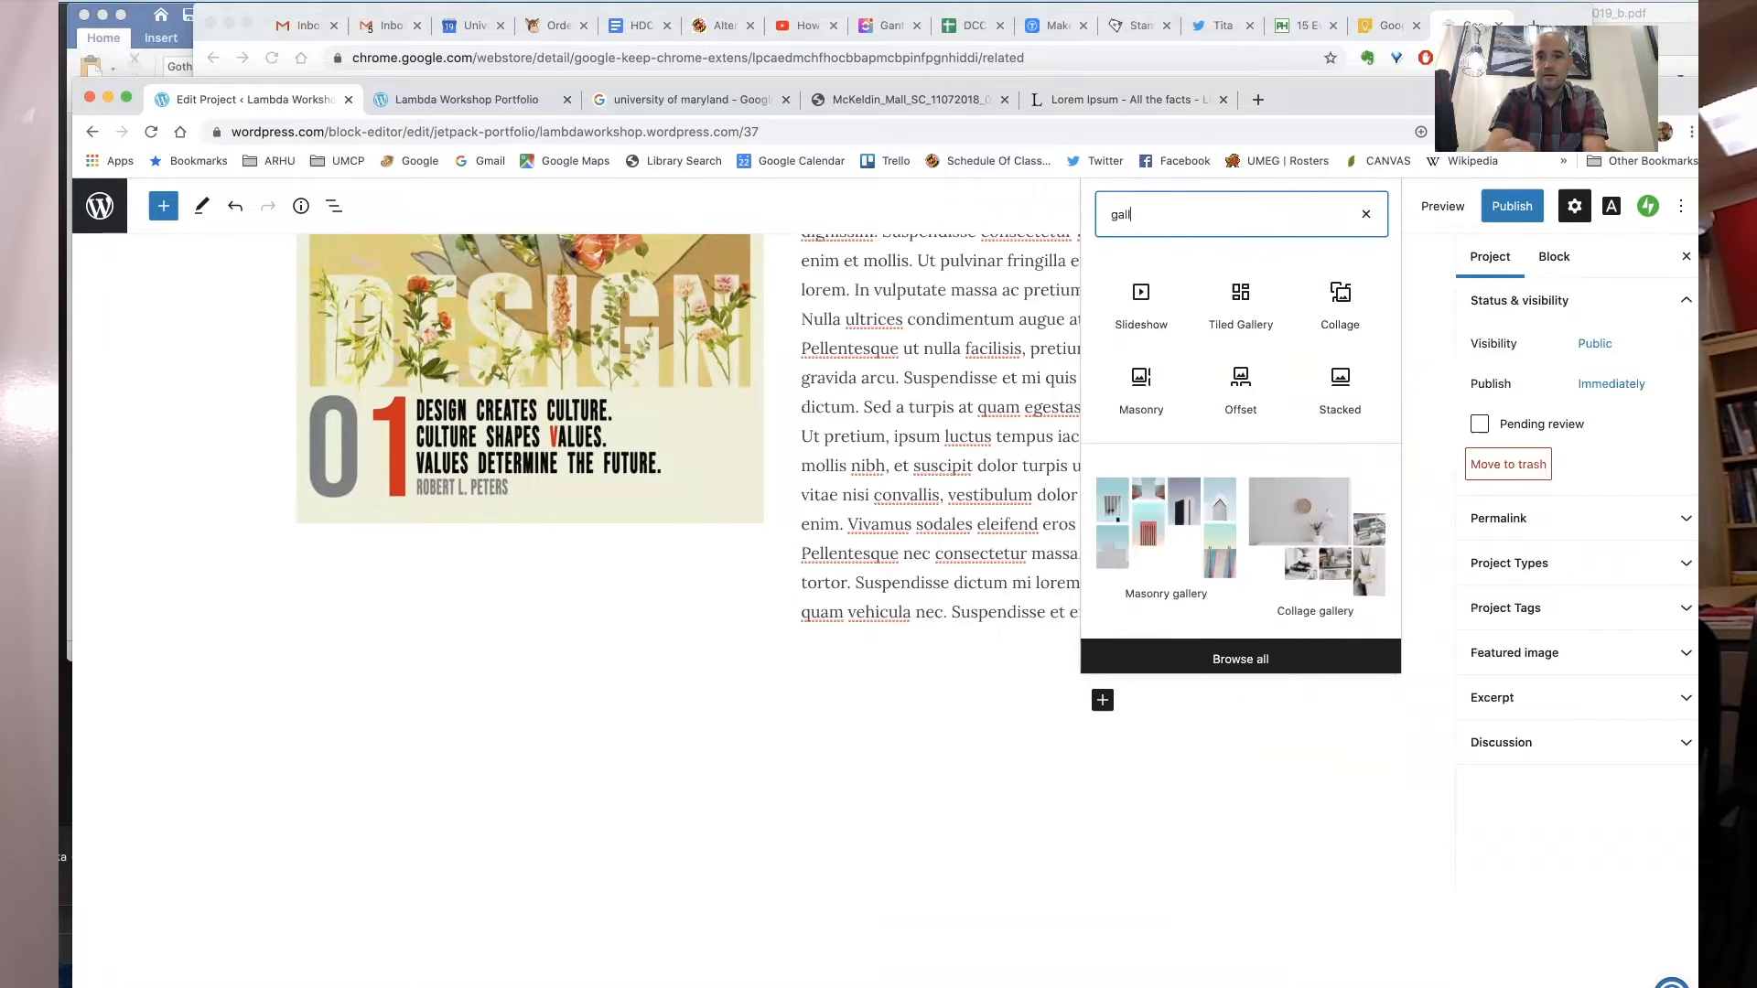
{"action": "left_click", "coordinate": [1242, 296]}
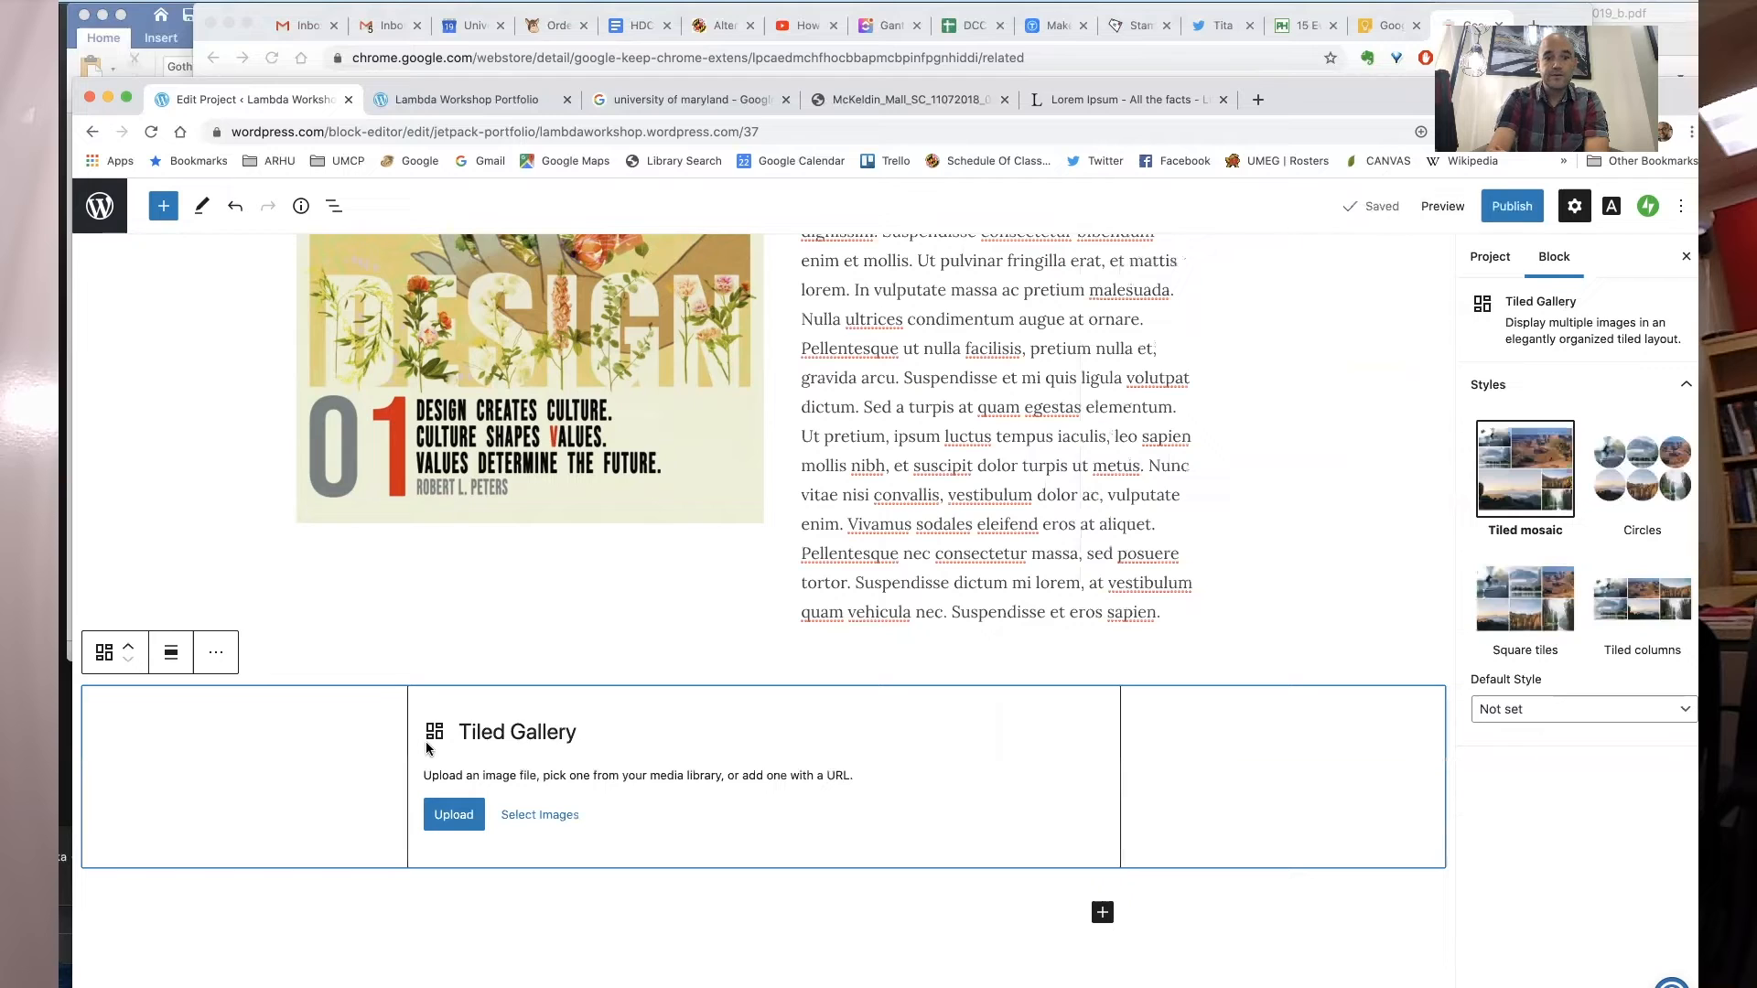
{"action": "left_click", "coordinate": [452, 817]}
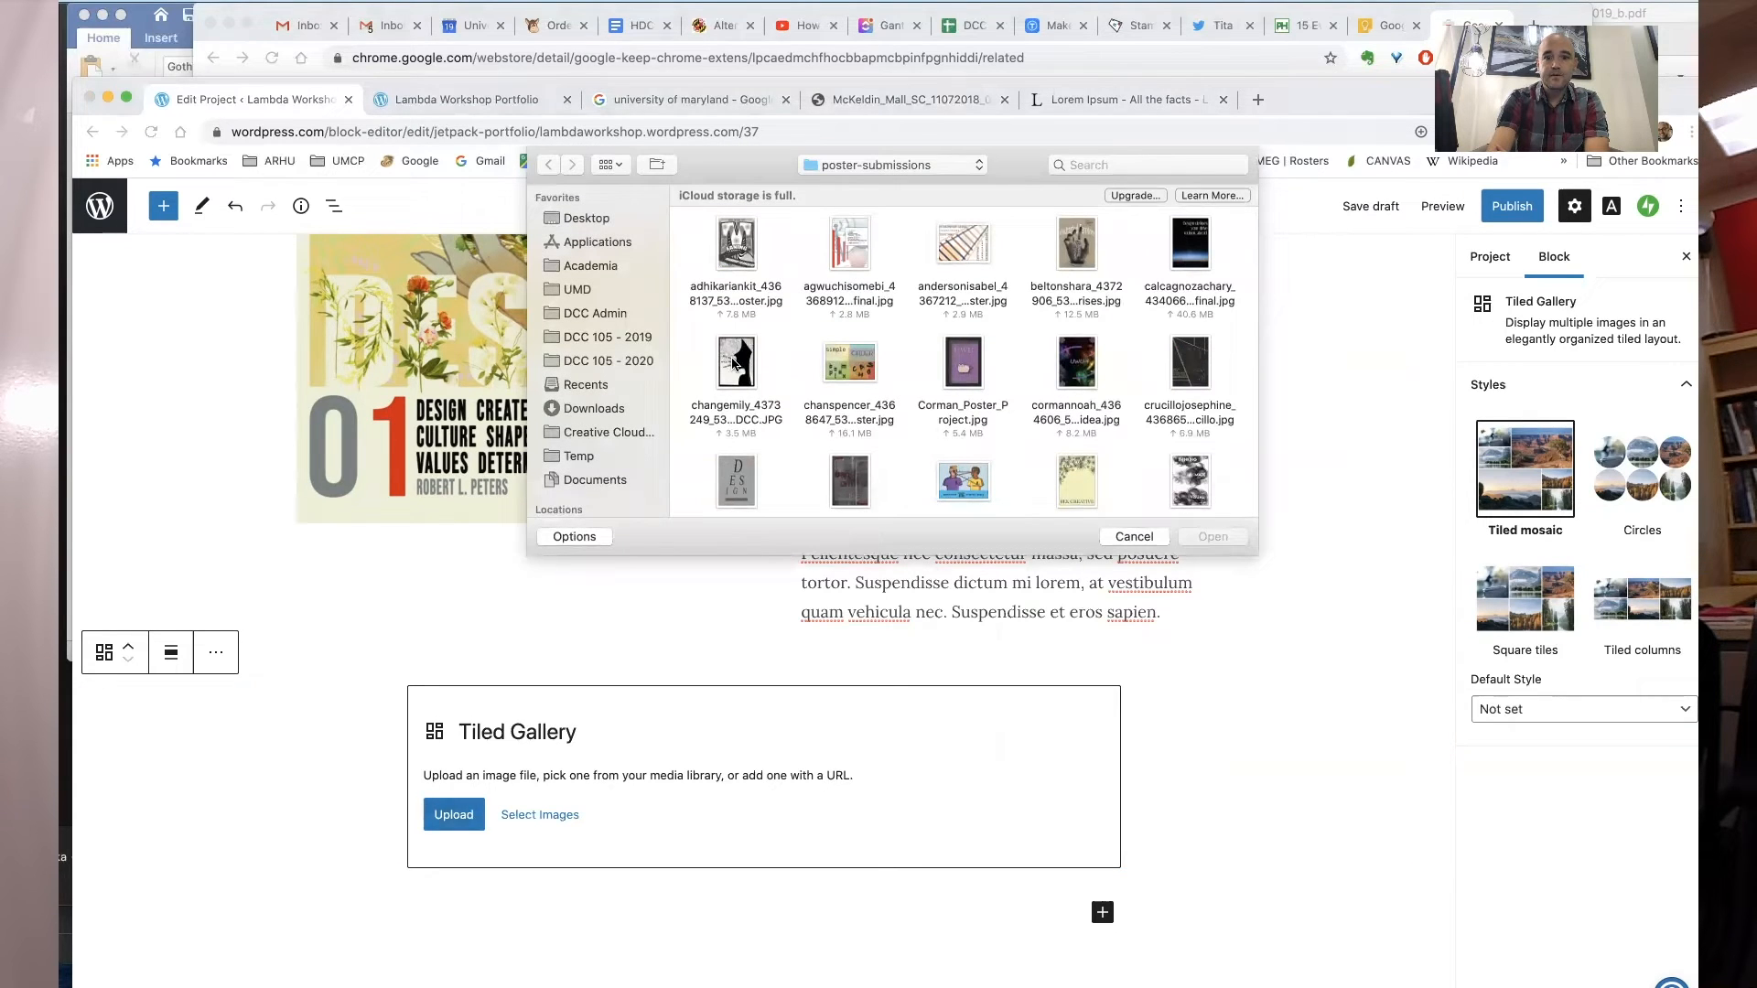
{"action": "double_click", "coordinate": [735, 365]}
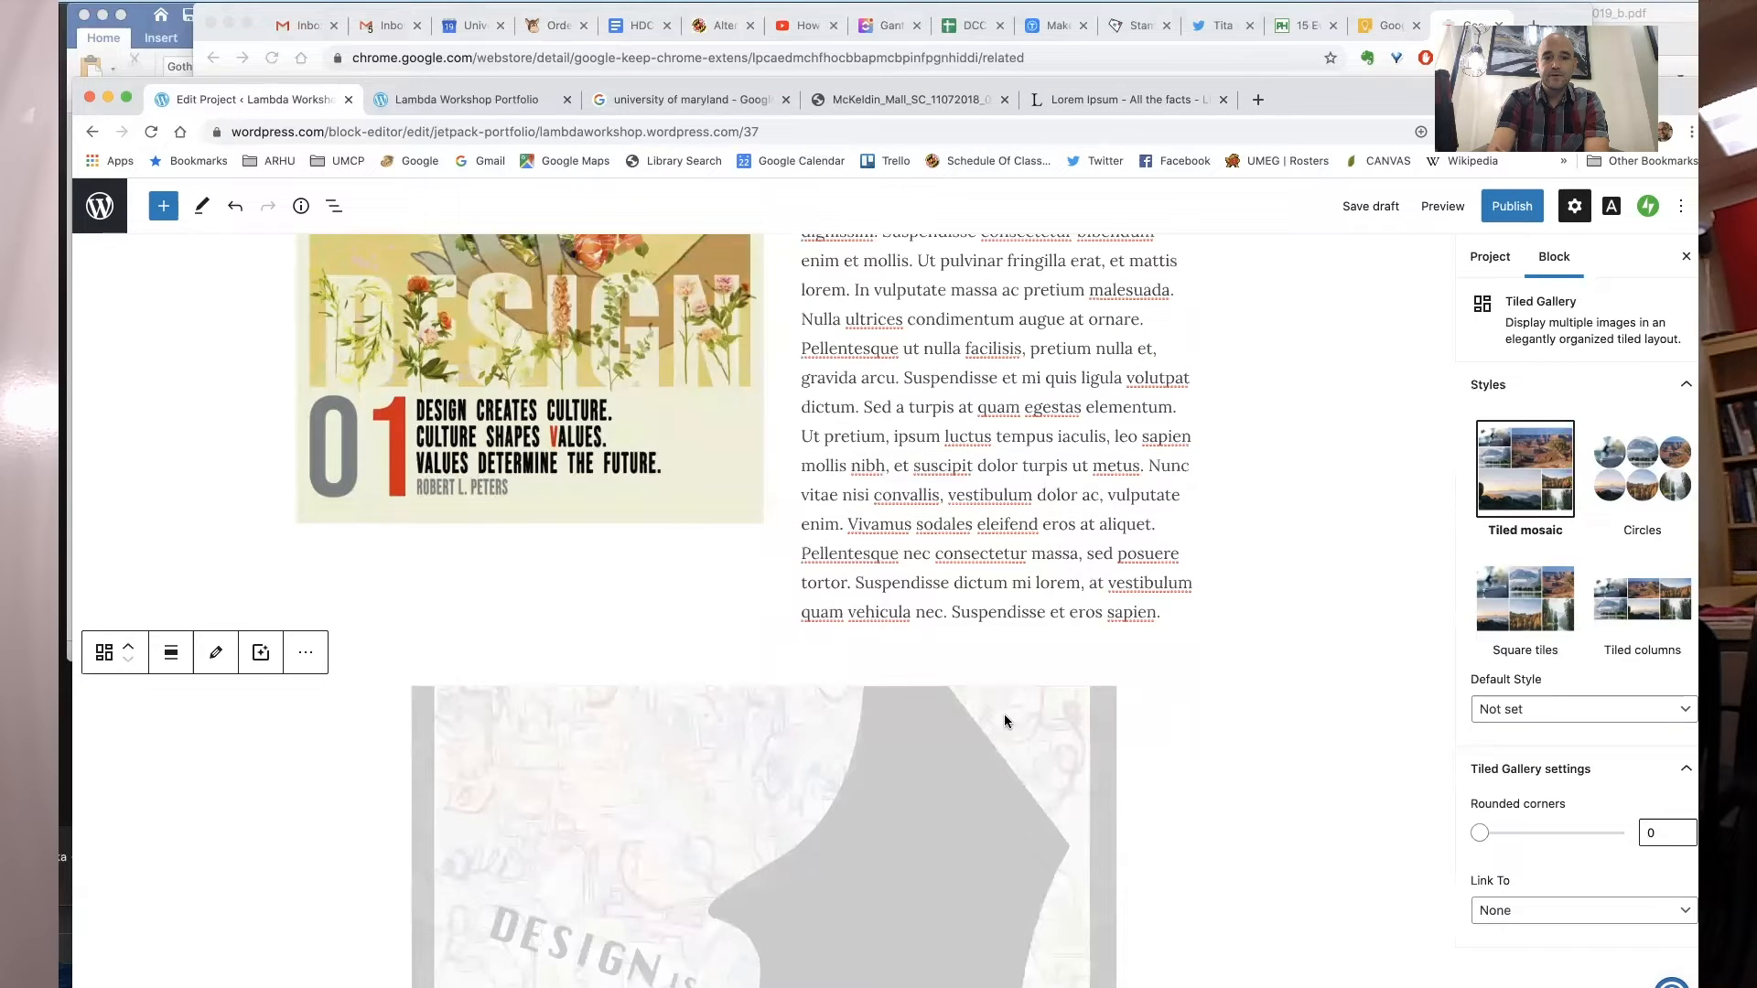
- Add three more poster images from the poster-submissions folder to the tiled gallery
{"action": "scroll", "coordinate": [1003, 714], "scroll_direction": "down", "scroll_amount": 5}
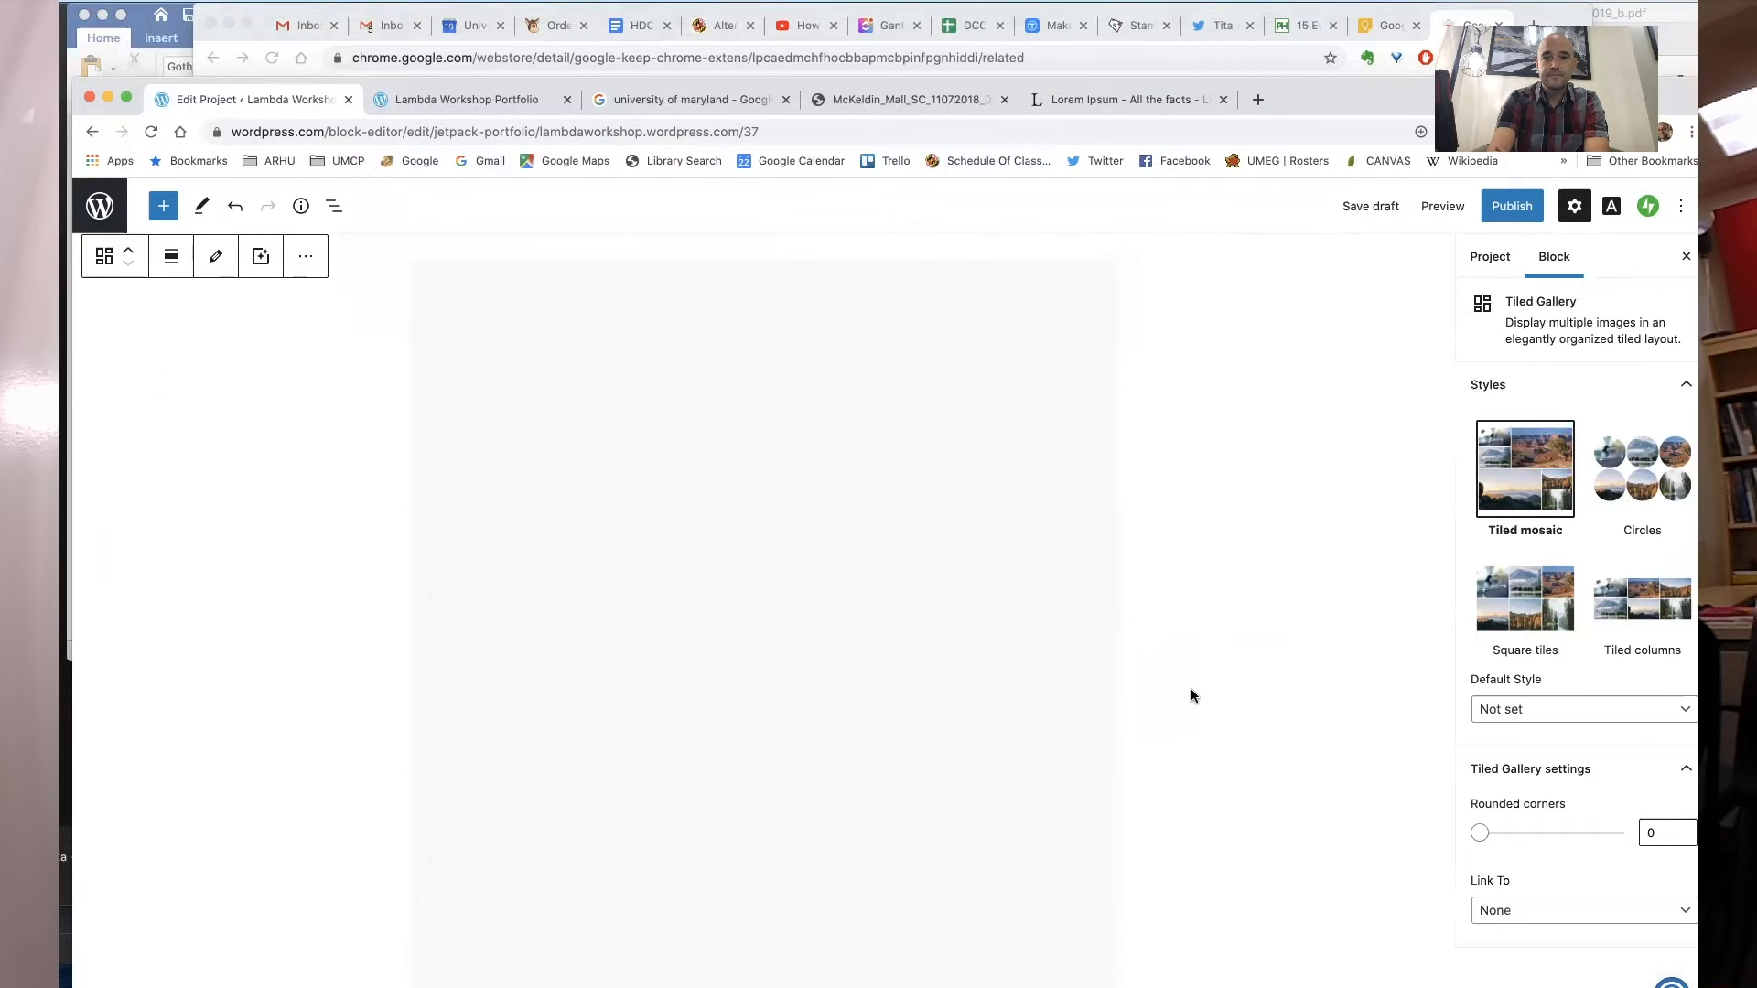
{"action": "scroll", "coordinate": [1141, 568], "scroll_direction": "down", "scroll_amount": 4}
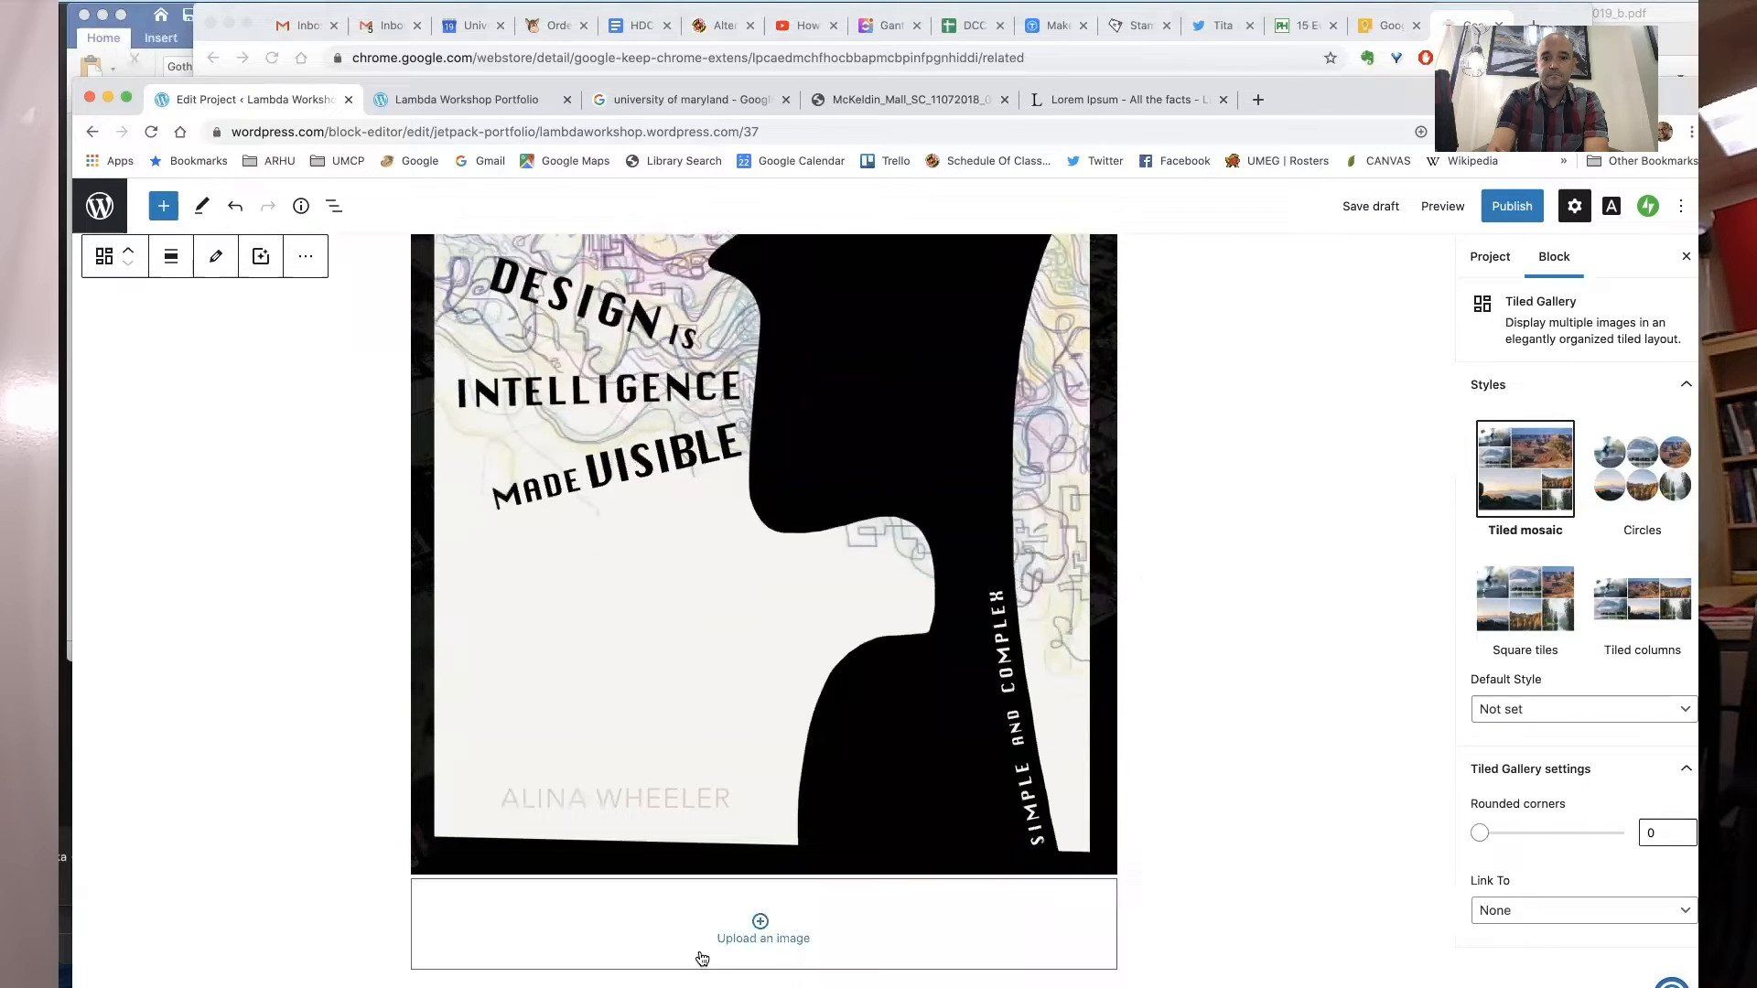
{"action": "left_click", "coordinate": [746, 937]}
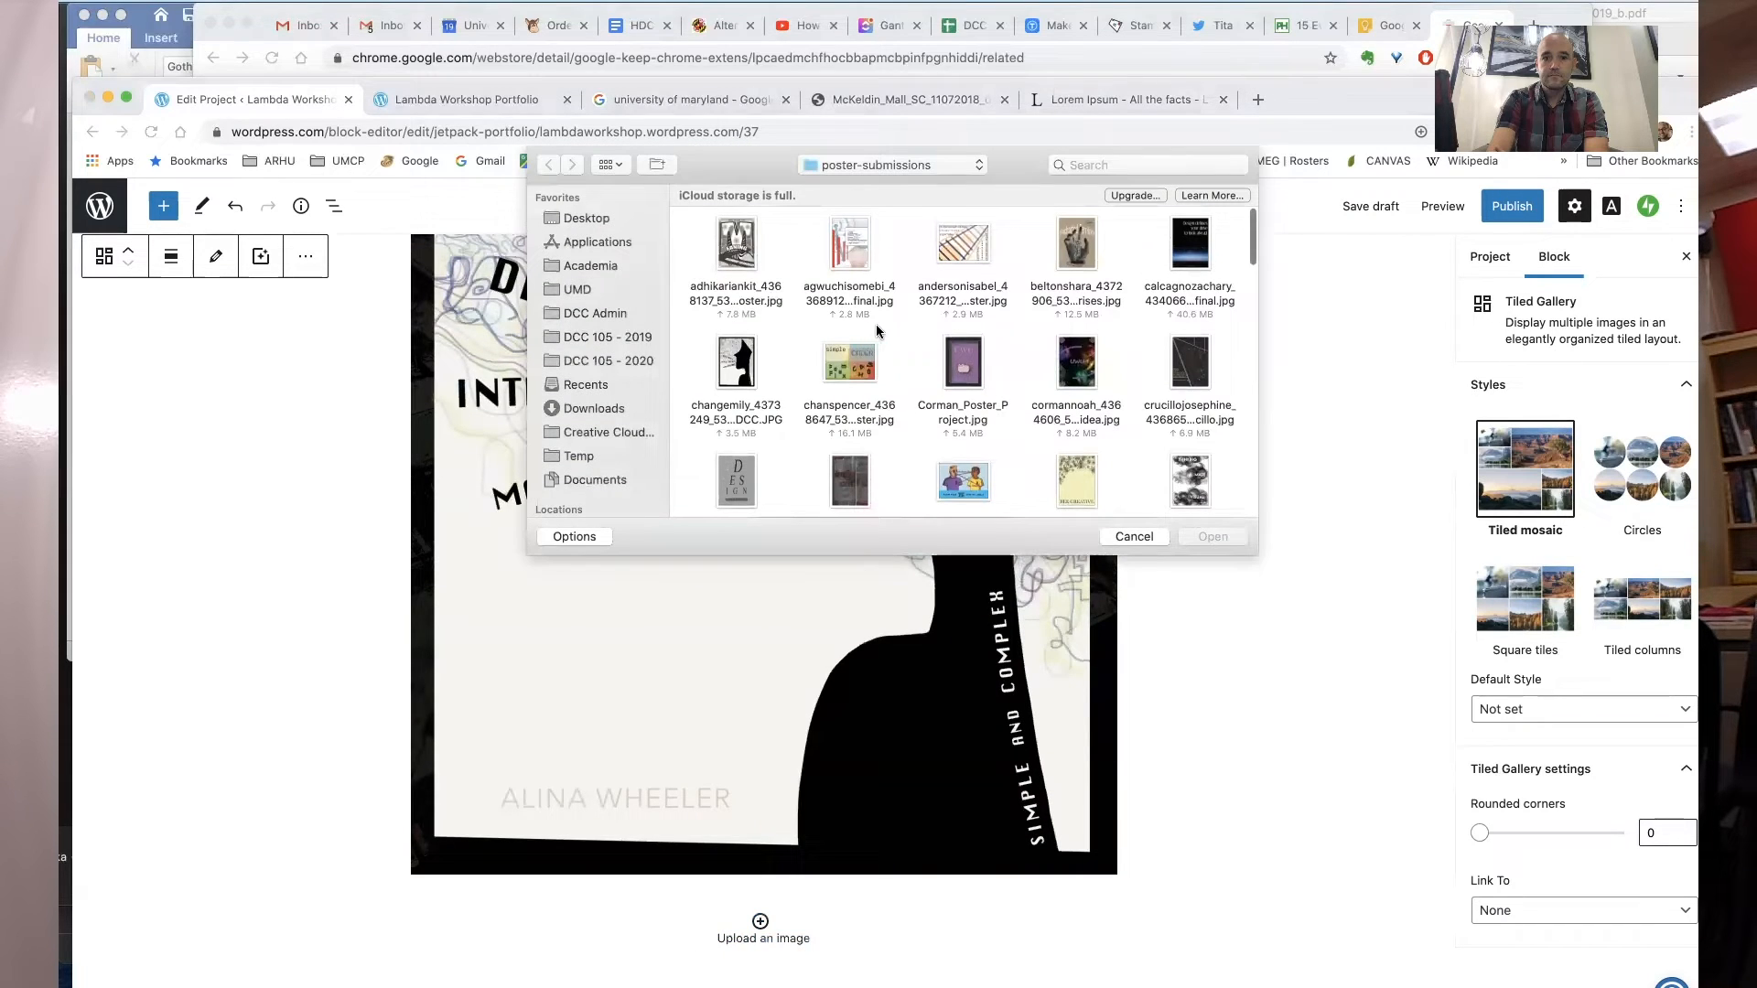
{"action": "scroll", "coordinate": [876, 327], "scroll_direction": "down", "scroll_amount": 1}
{"action": "double_click", "coordinate": [1071, 229]}
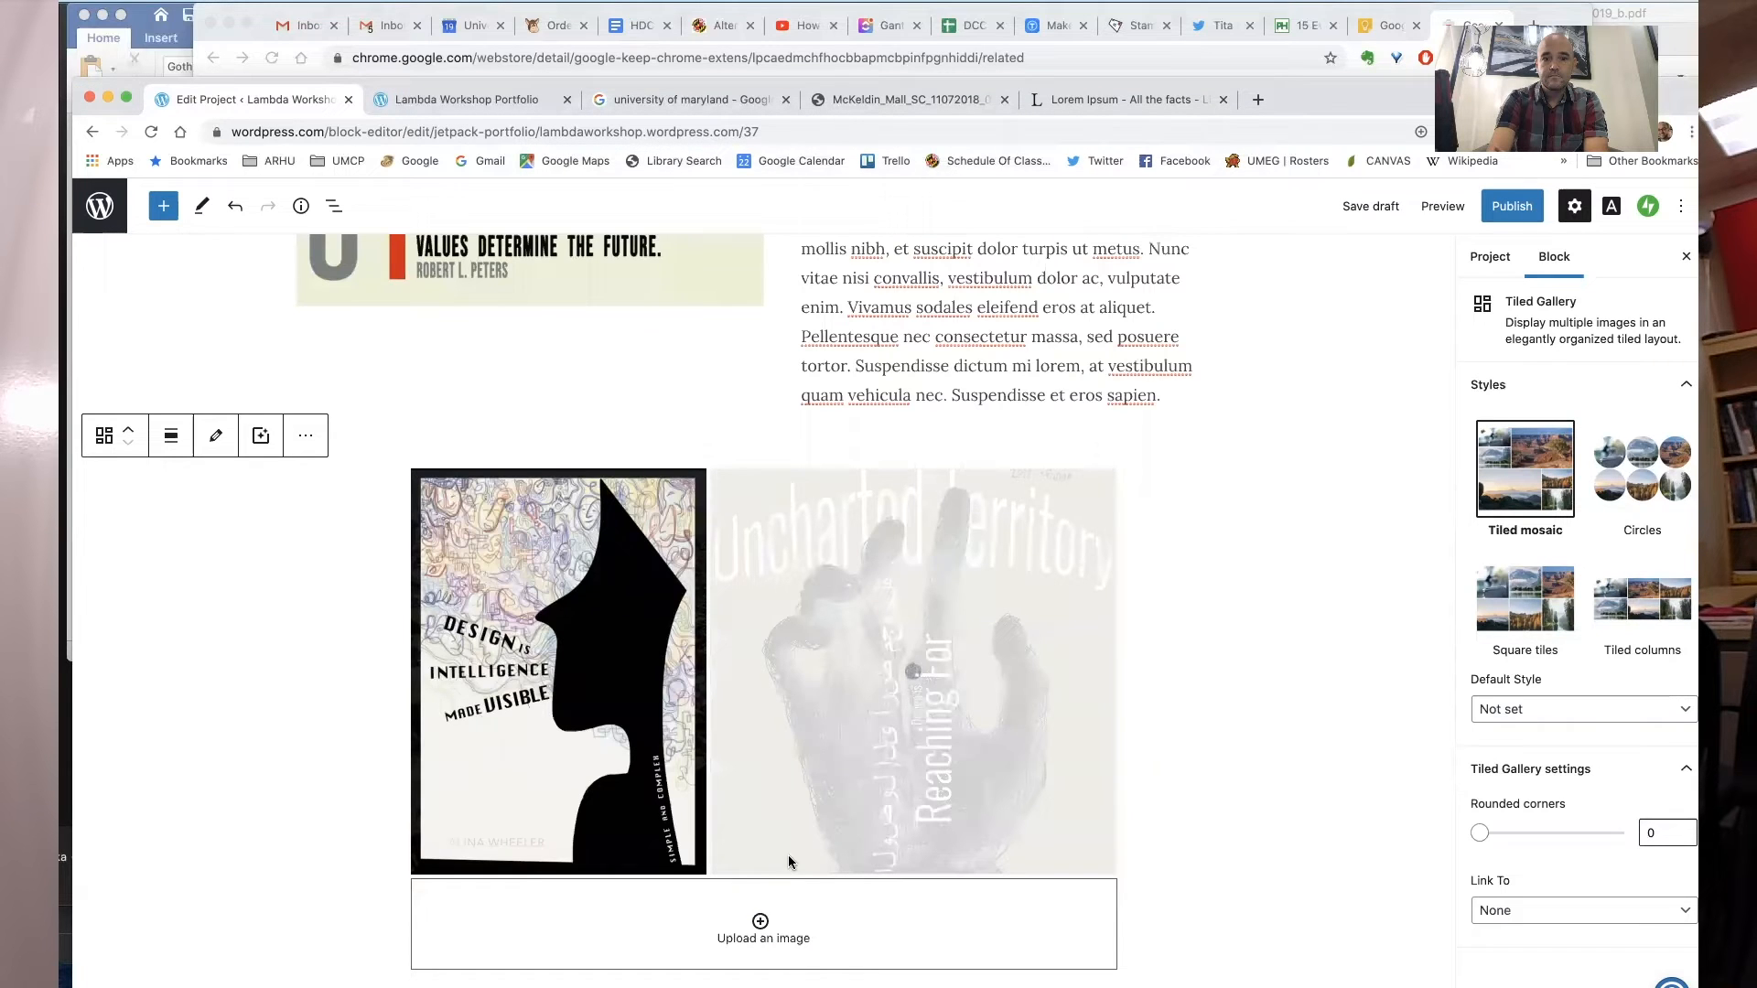
{"action": "left_click", "coordinate": [759, 923]}
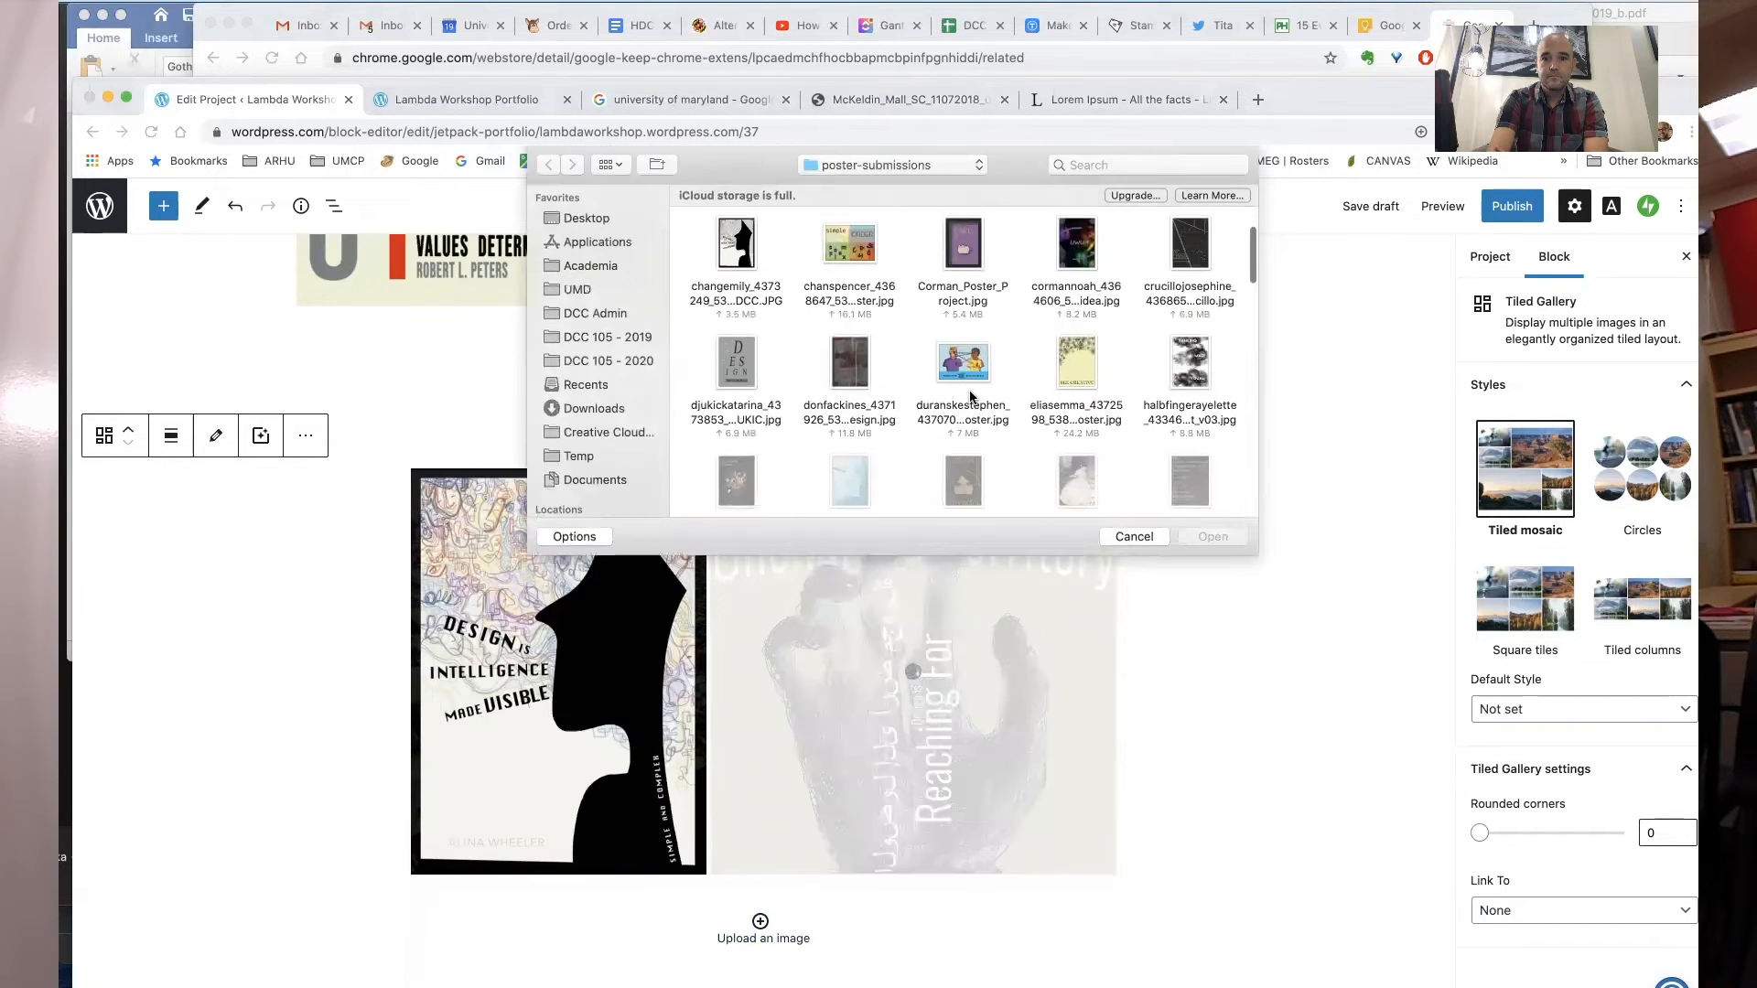
{"action": "double_click", "coordinate": [961, 368]}
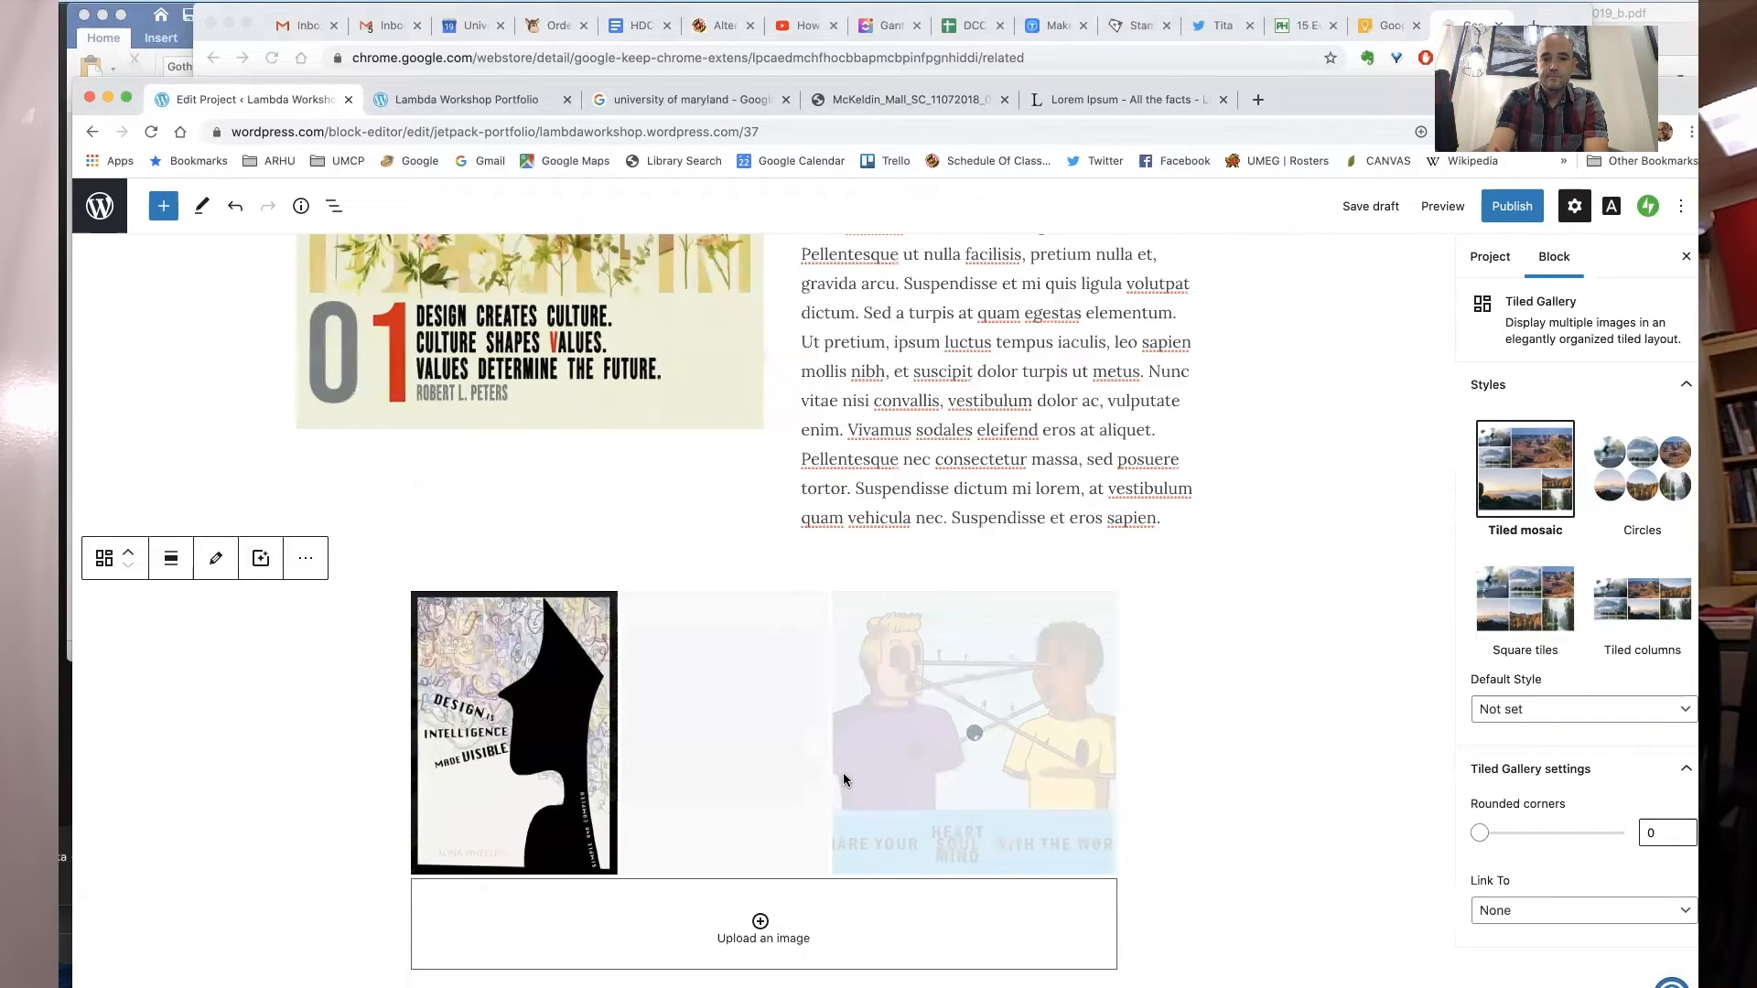
{"action": "left_click", "coordinate": [759, 922]}
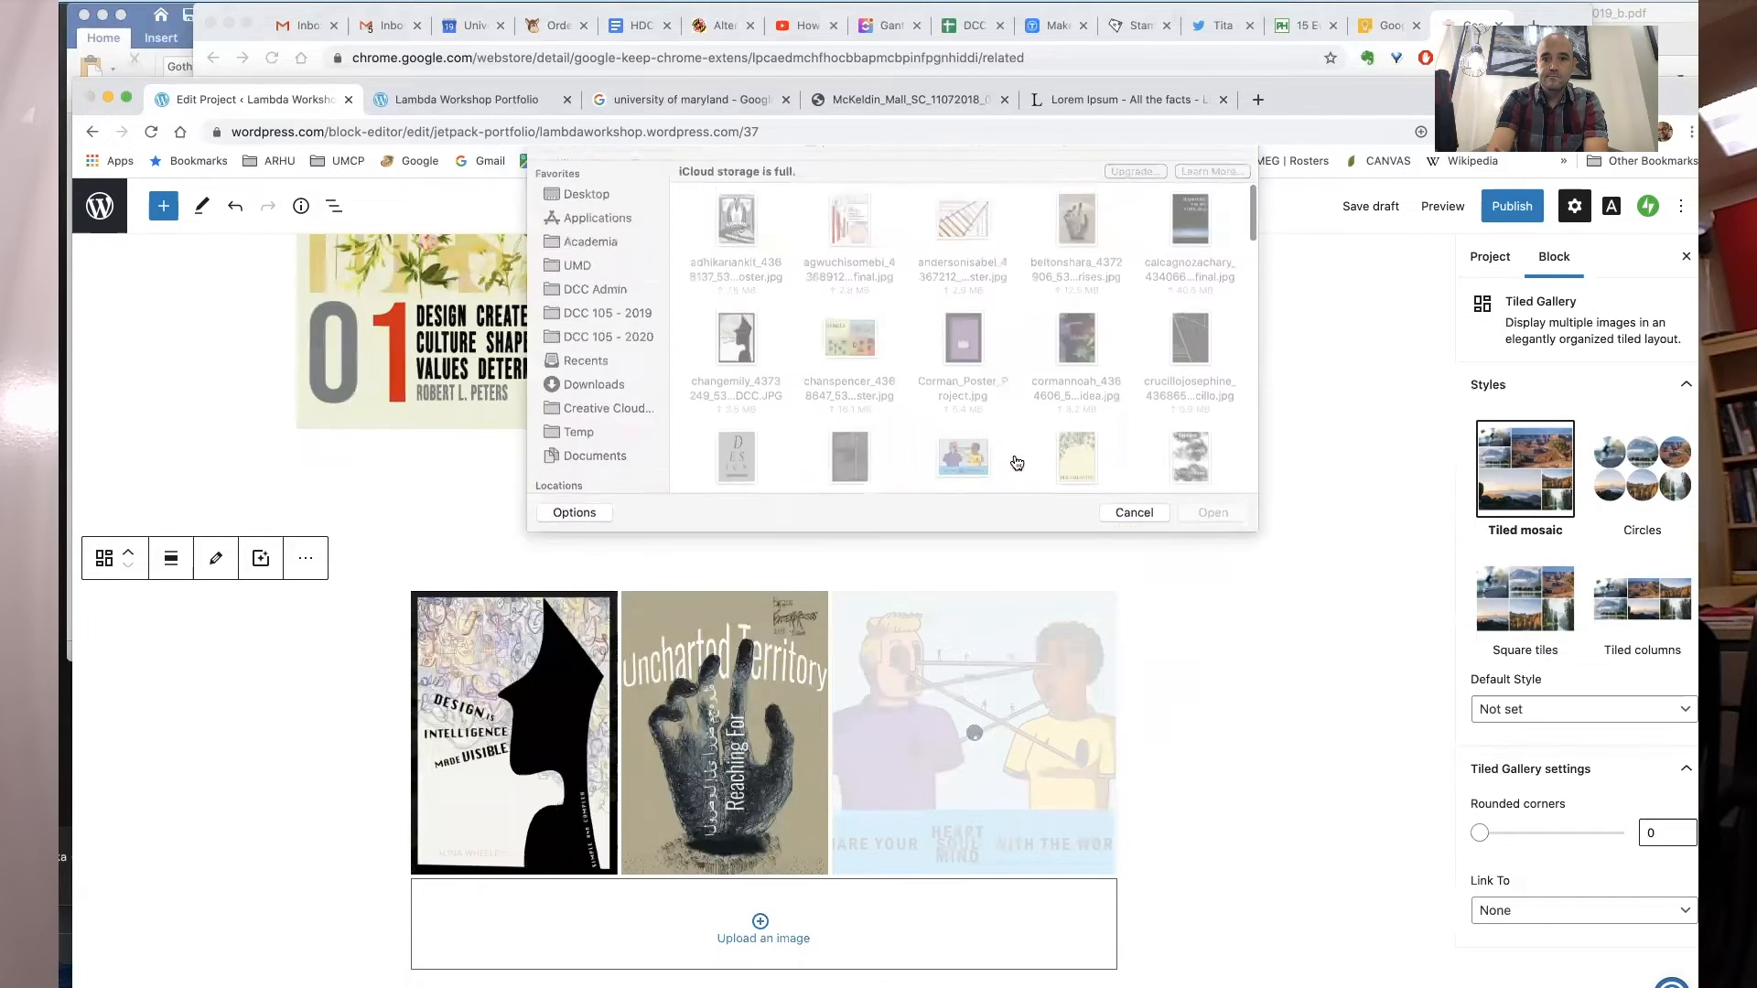
{"action": "scroll", "coordinate": [1013, 454], "scroll_direction": "down", "scroll_amount": 2}
{"action": "scroll", "coordinate": [1013, 456], "scroll_direction": "down", "scroll_amount": 2}
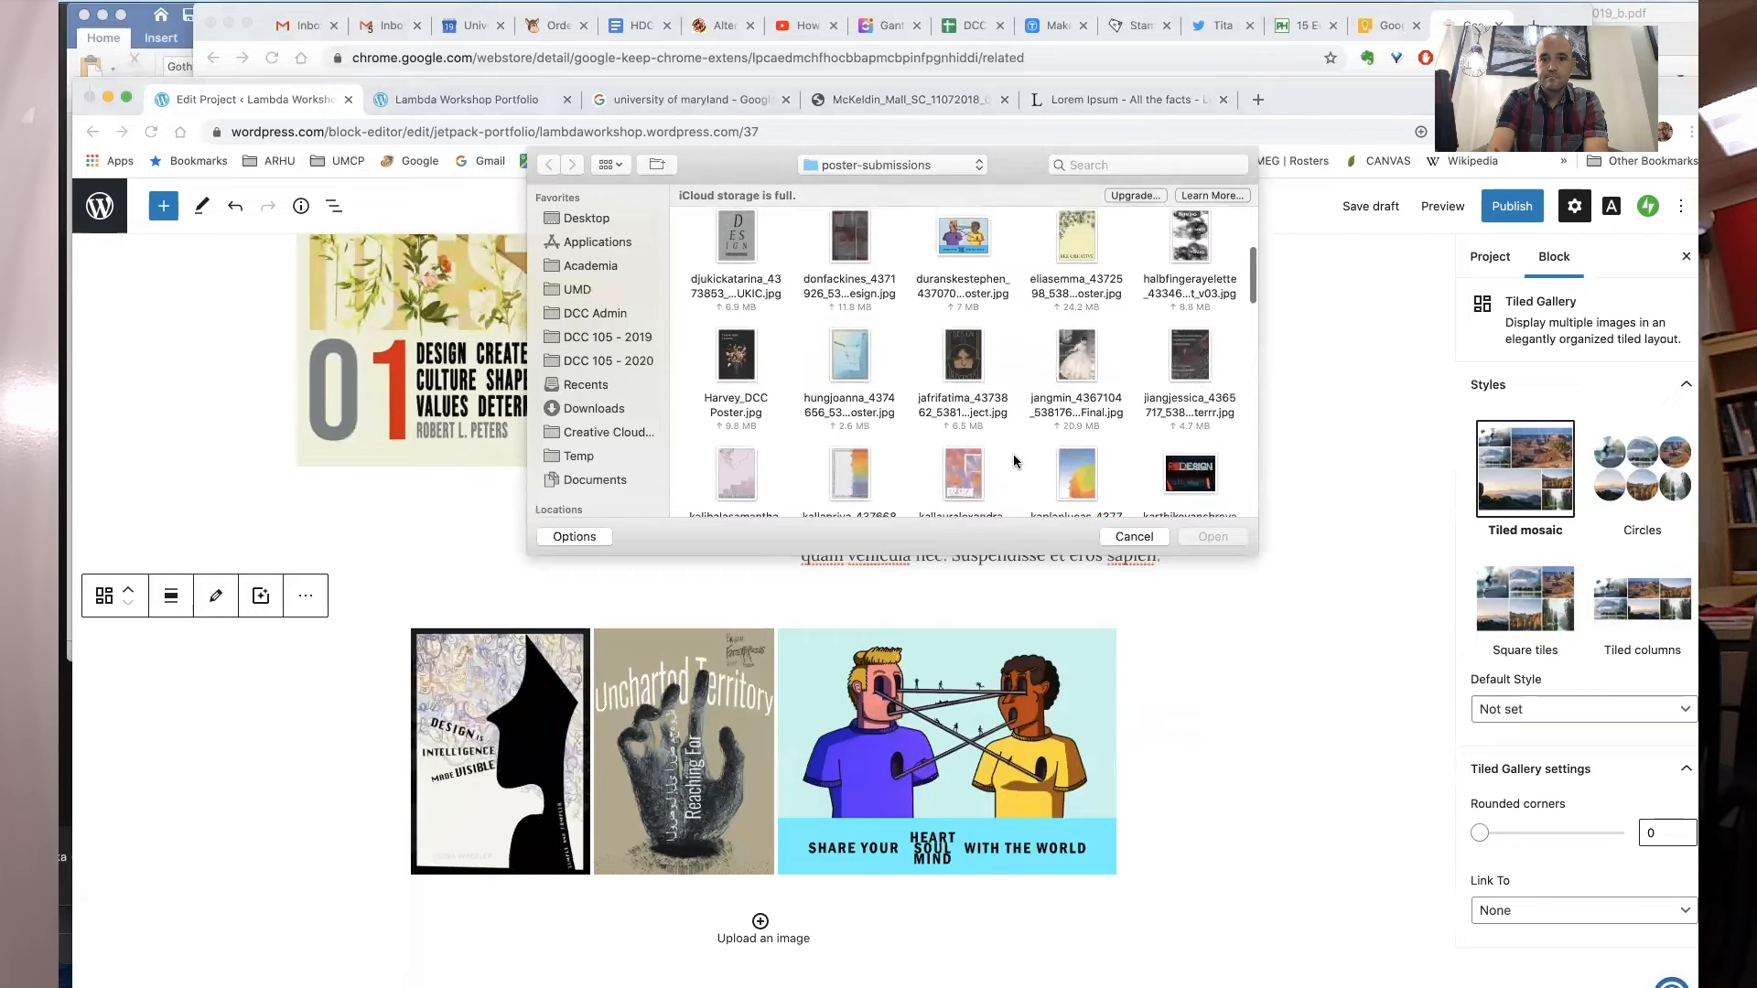
{"action": "double_click", "coordinate": [959, 339]}
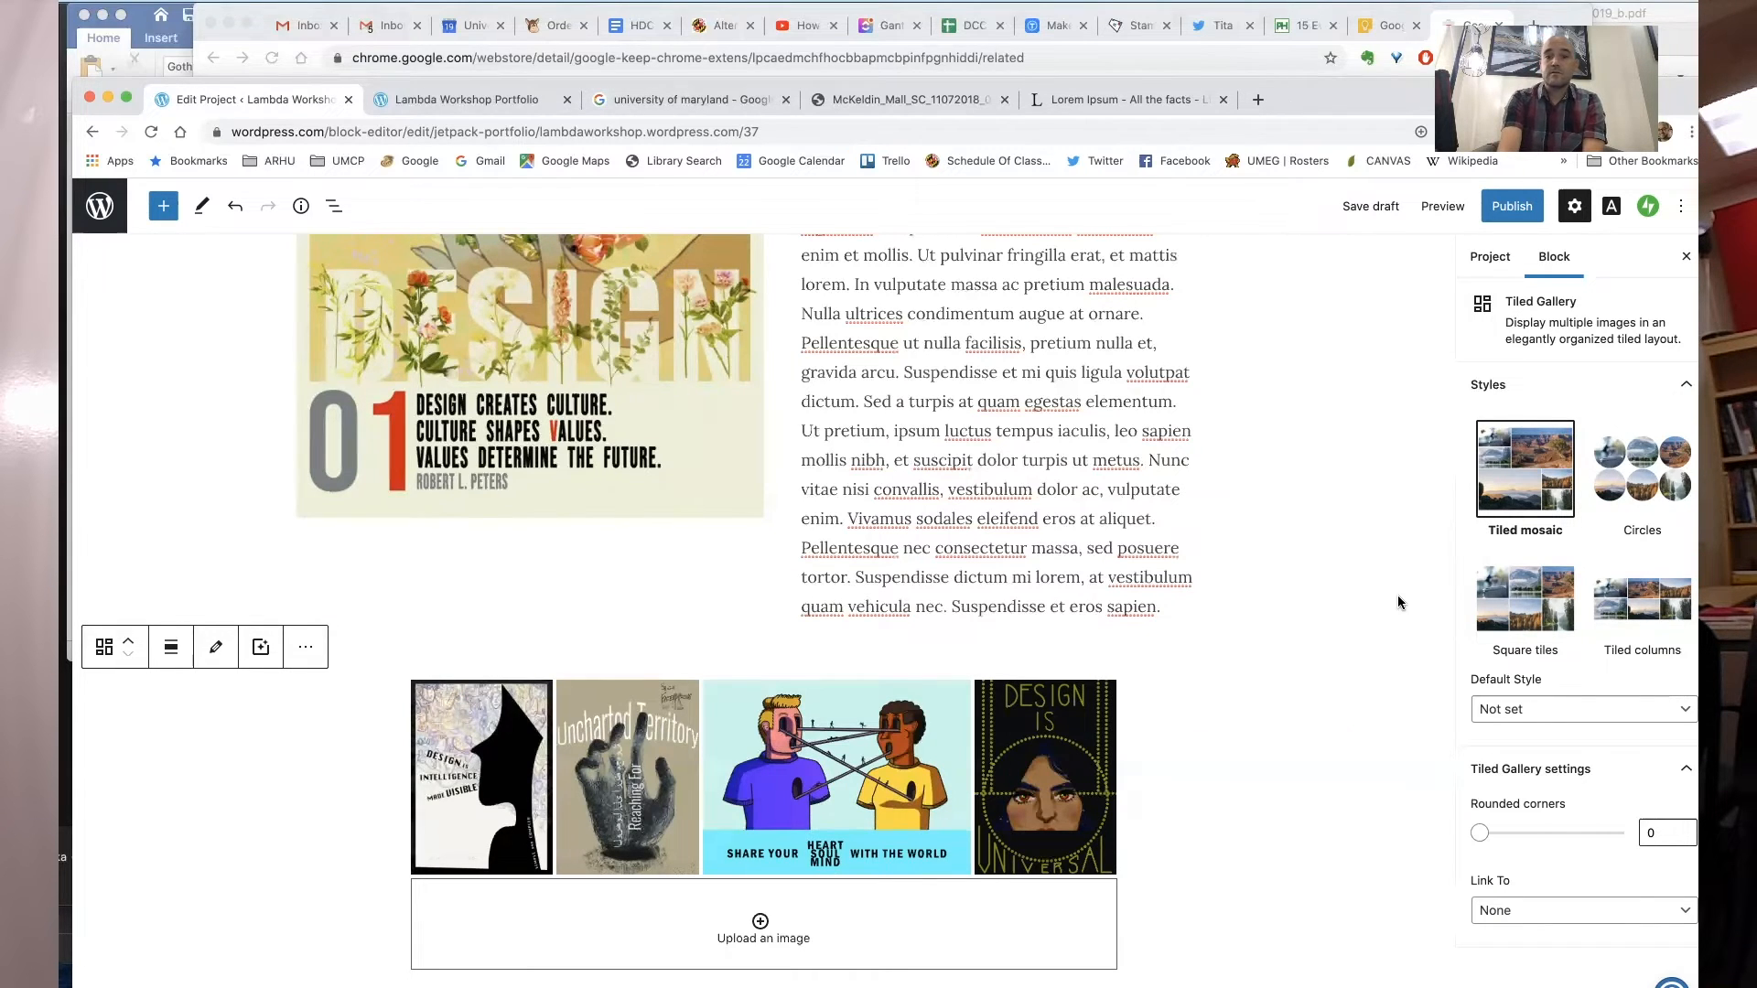
- Publish the Poster project
{"action": "scroll", "coordinate": [1397, 595], "scroll_direction": "up", "scroll_amount": 2}
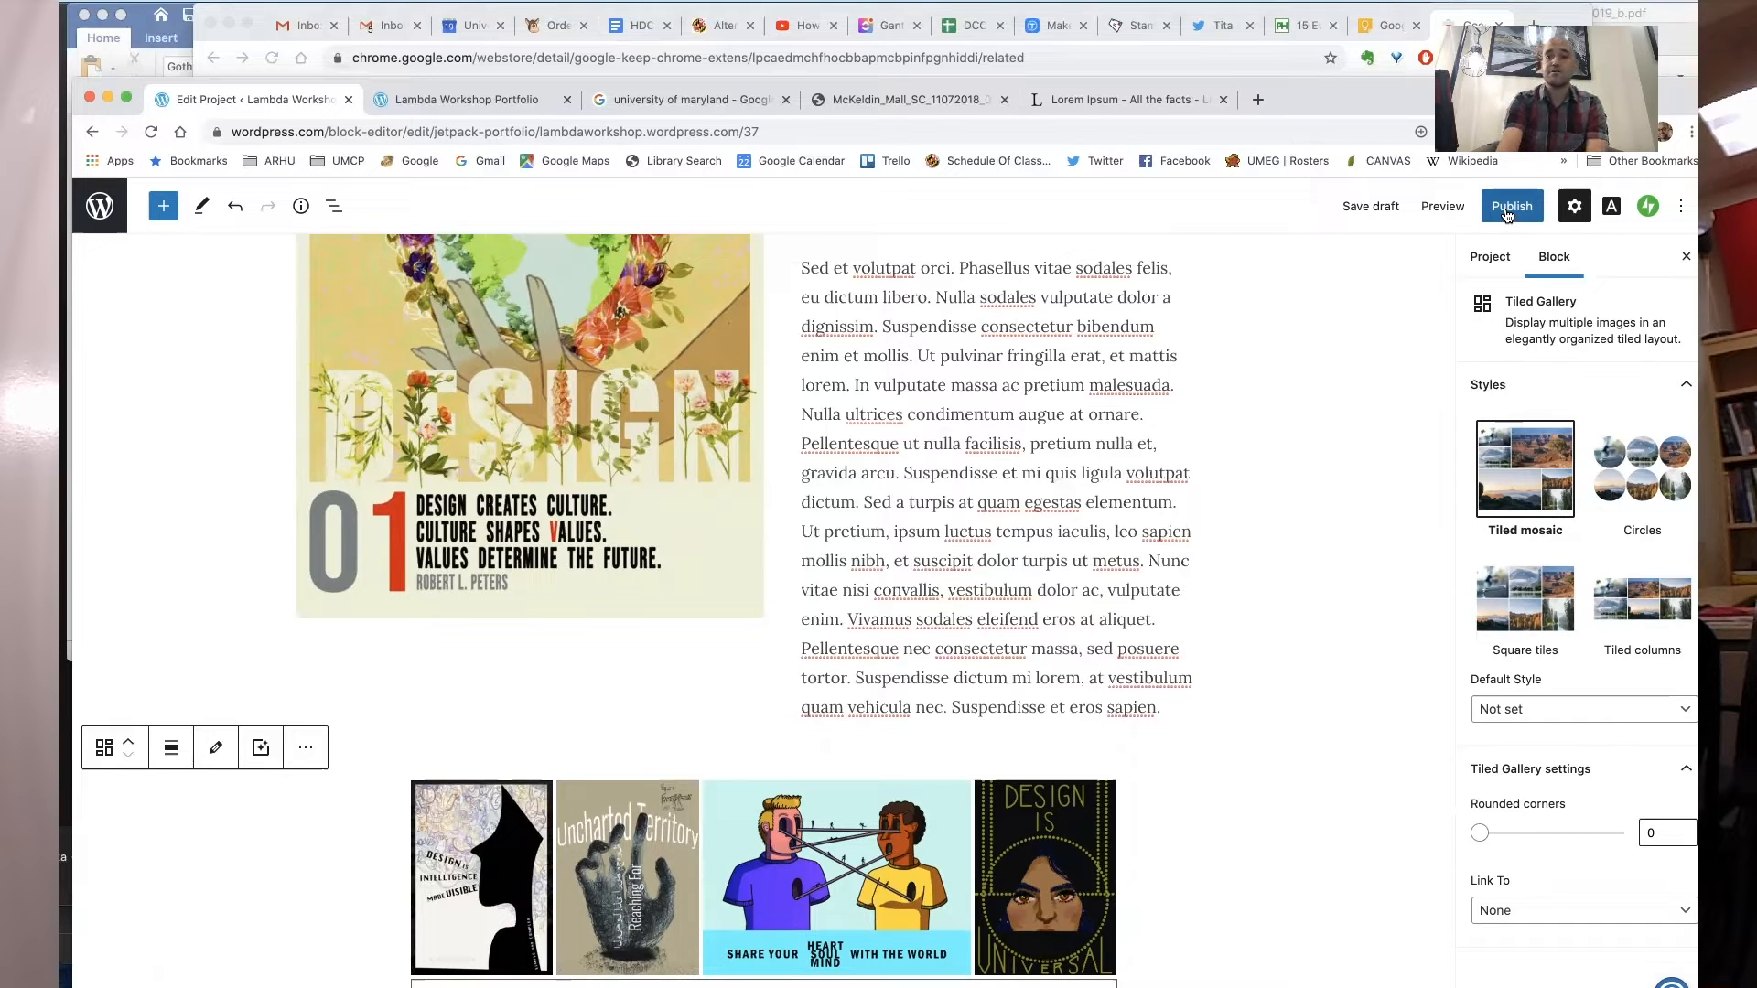
{"action": "left_click", "coordinate": [1508, 208]}
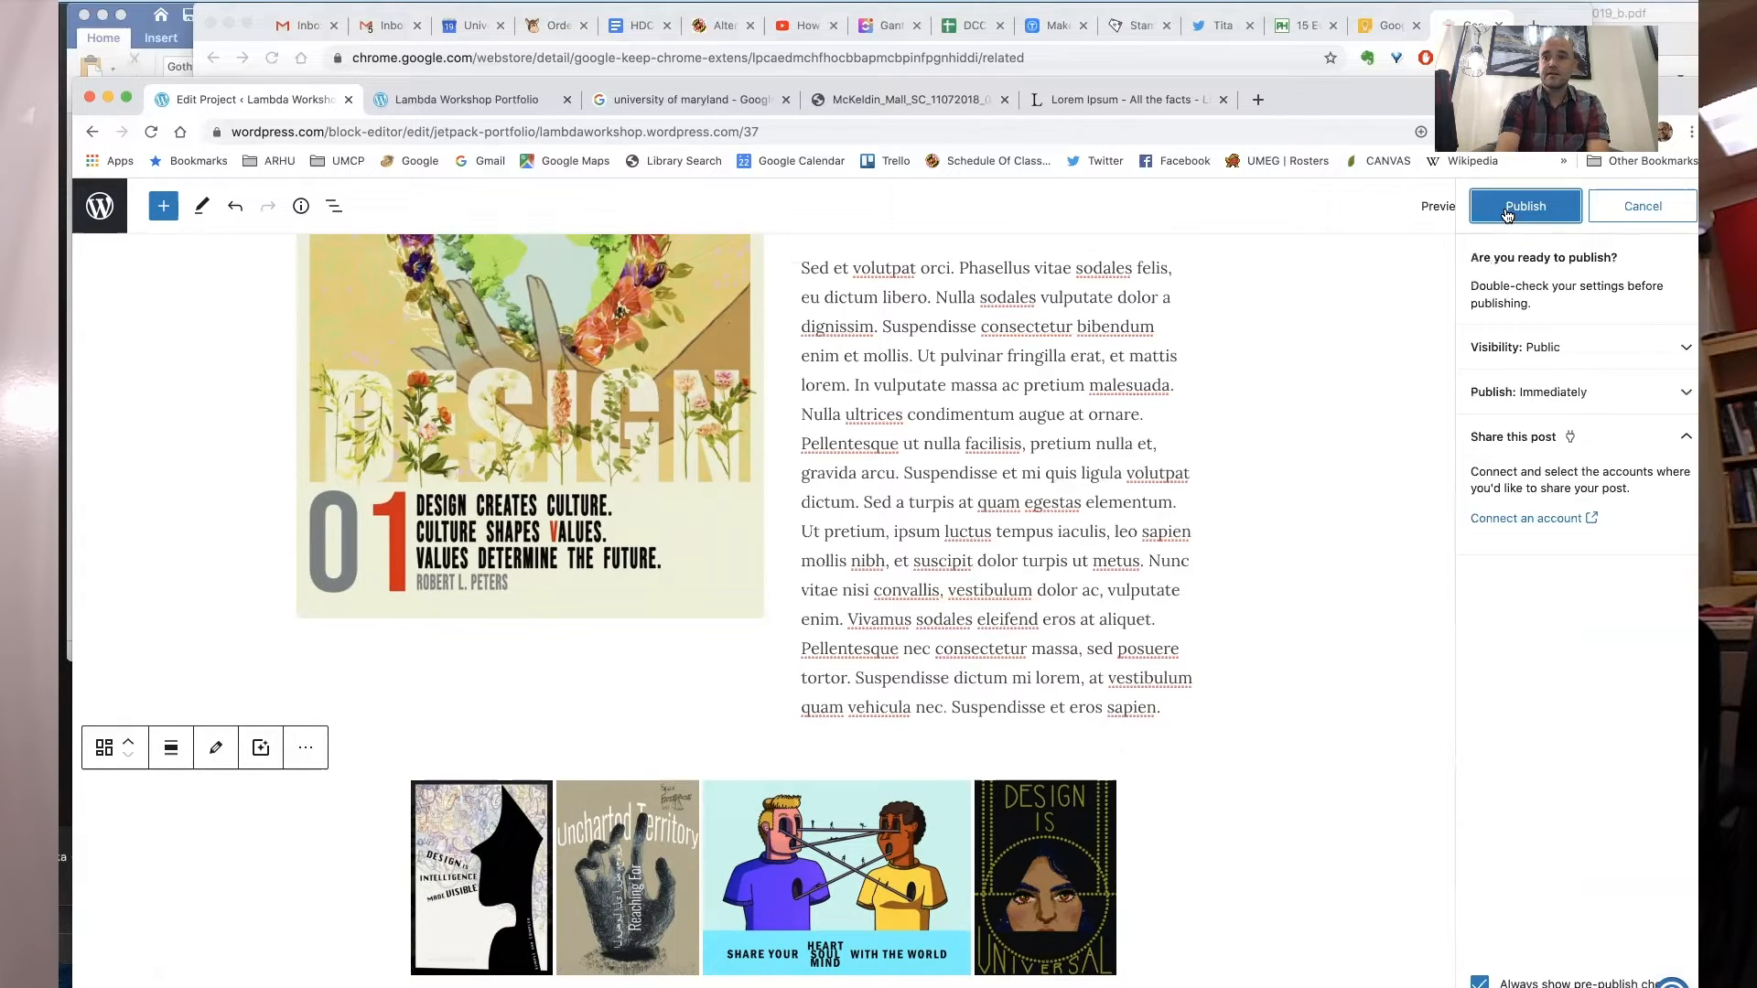
{"action": "left_click", "coordinate": [1507, 210]}
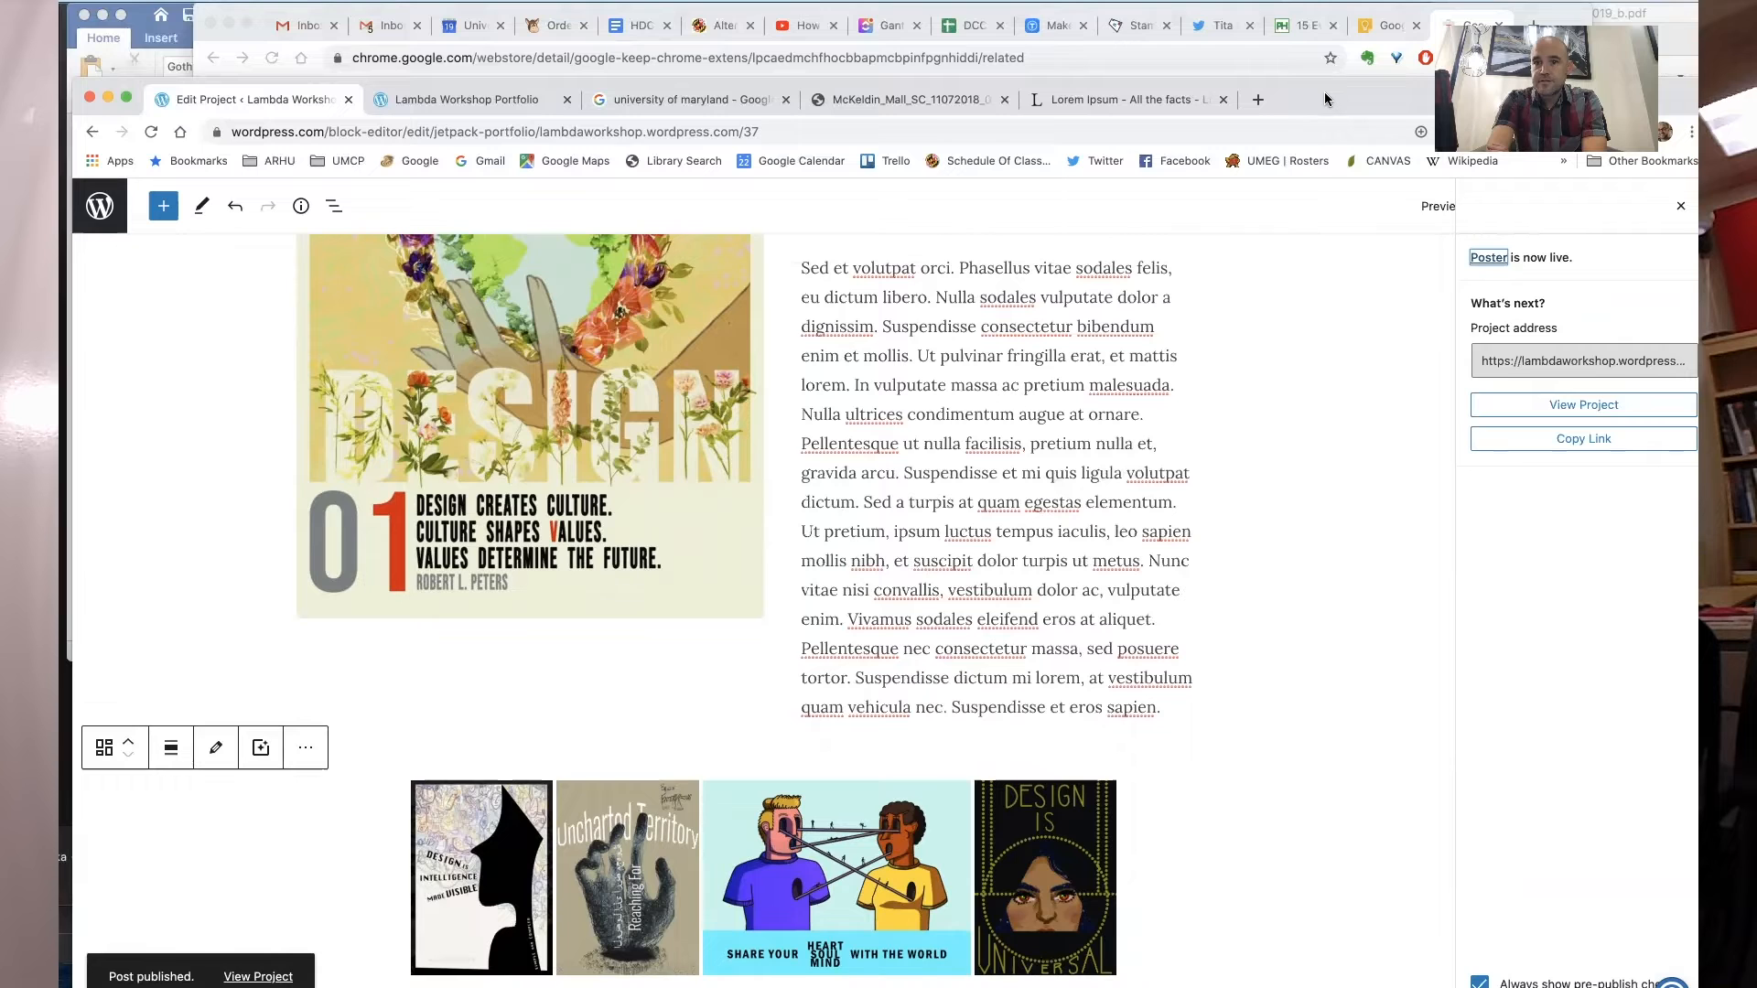
{"action": "left_click_drag", "start_coordinate": [1294, 95], "coordinate": [1268, 44]}
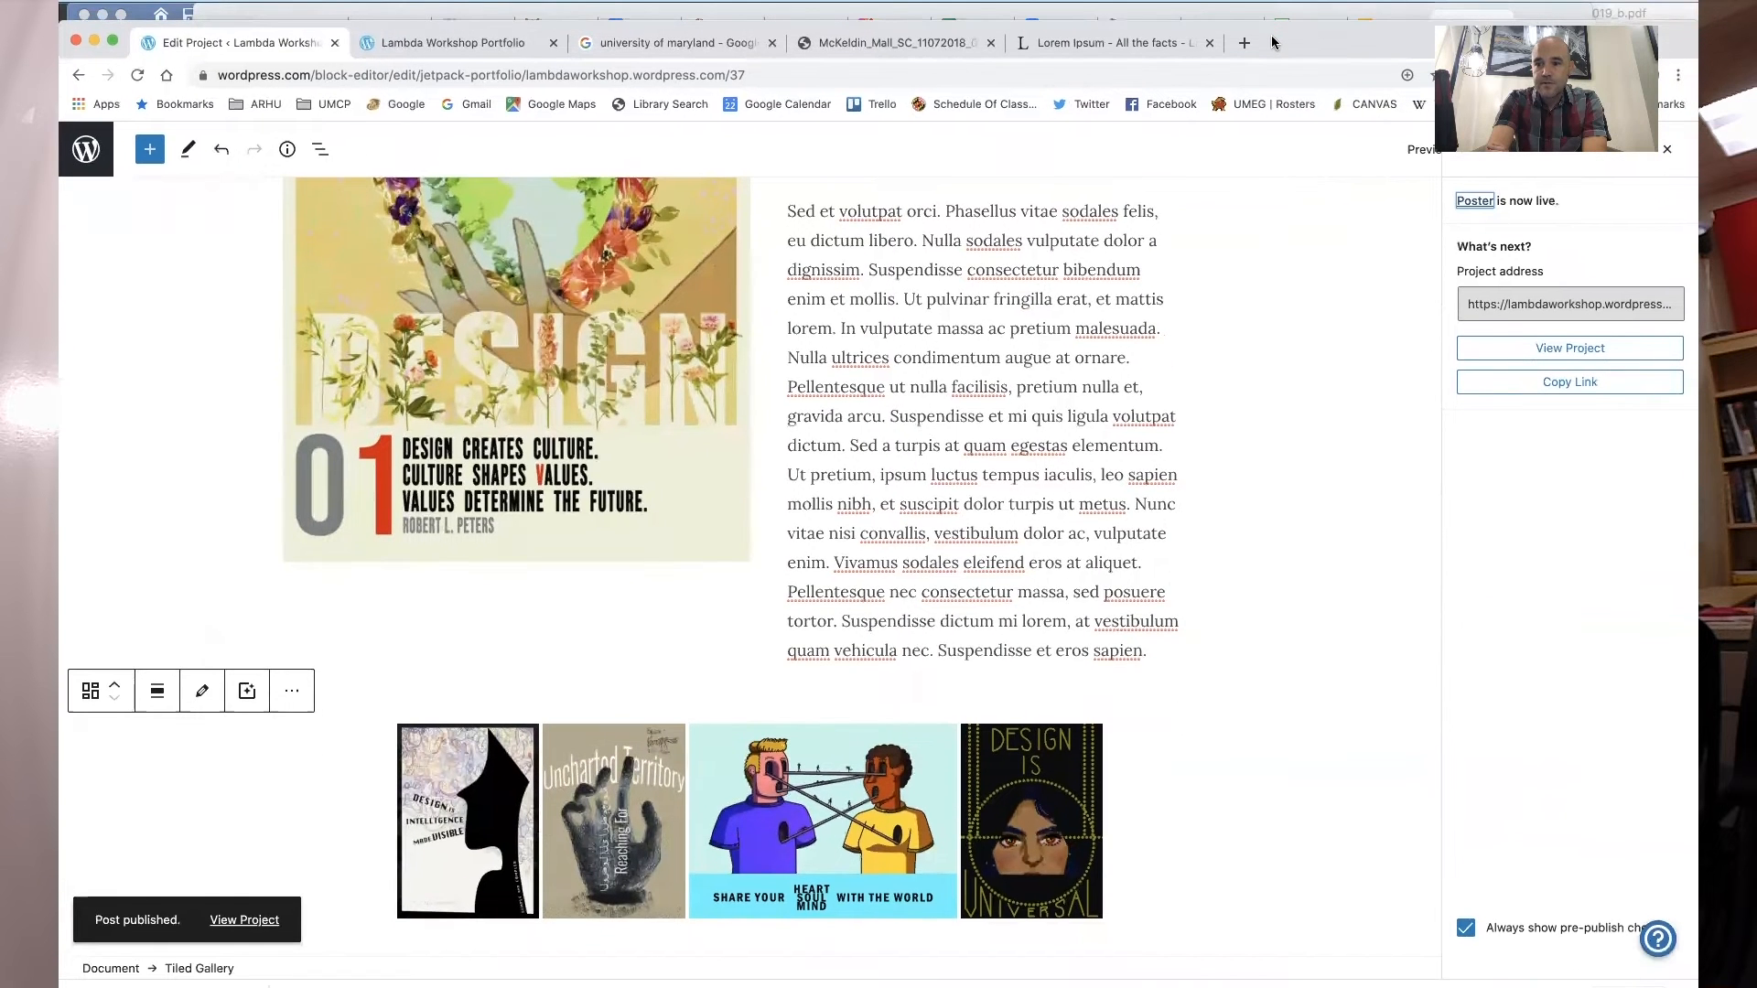
{"action": "left_click_drag", "start_coordinate": [1375, 412], "coordinate": [1373, 177]}
{"action": "left_click", "coordinate": [1330, 276]}
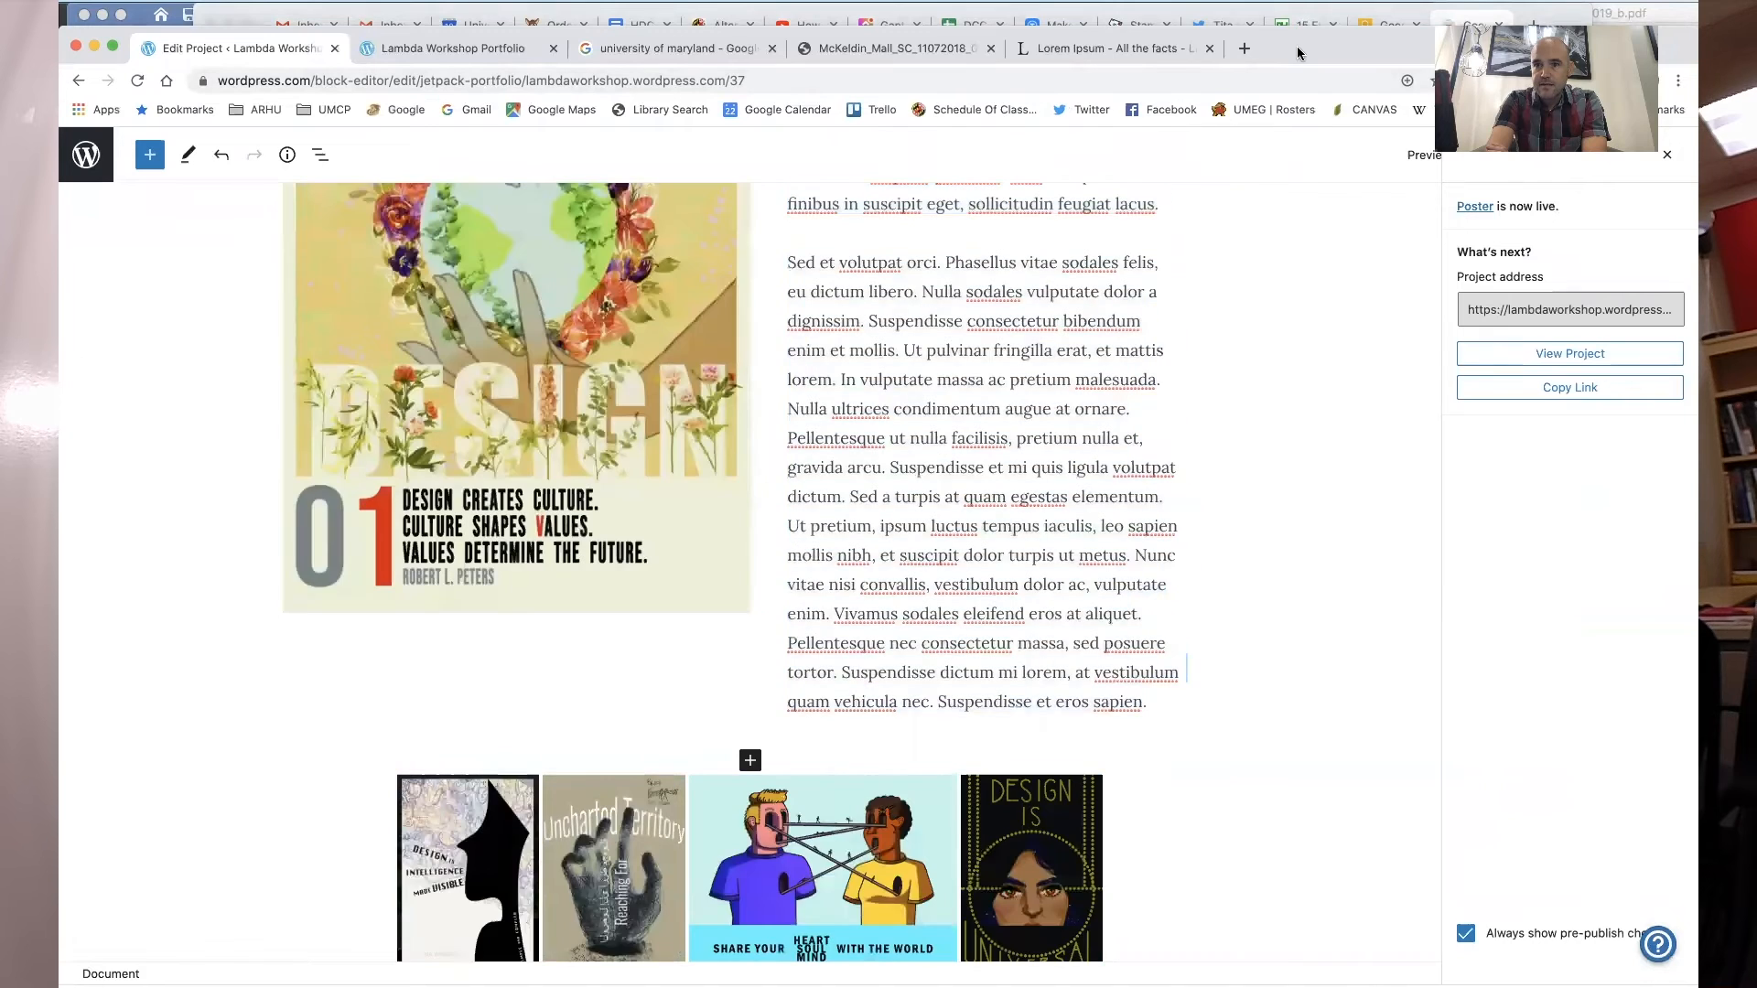
{"action": "left_click_drag", "start_coordinate": [1297, 53], "coordinate": [1299, 129]}
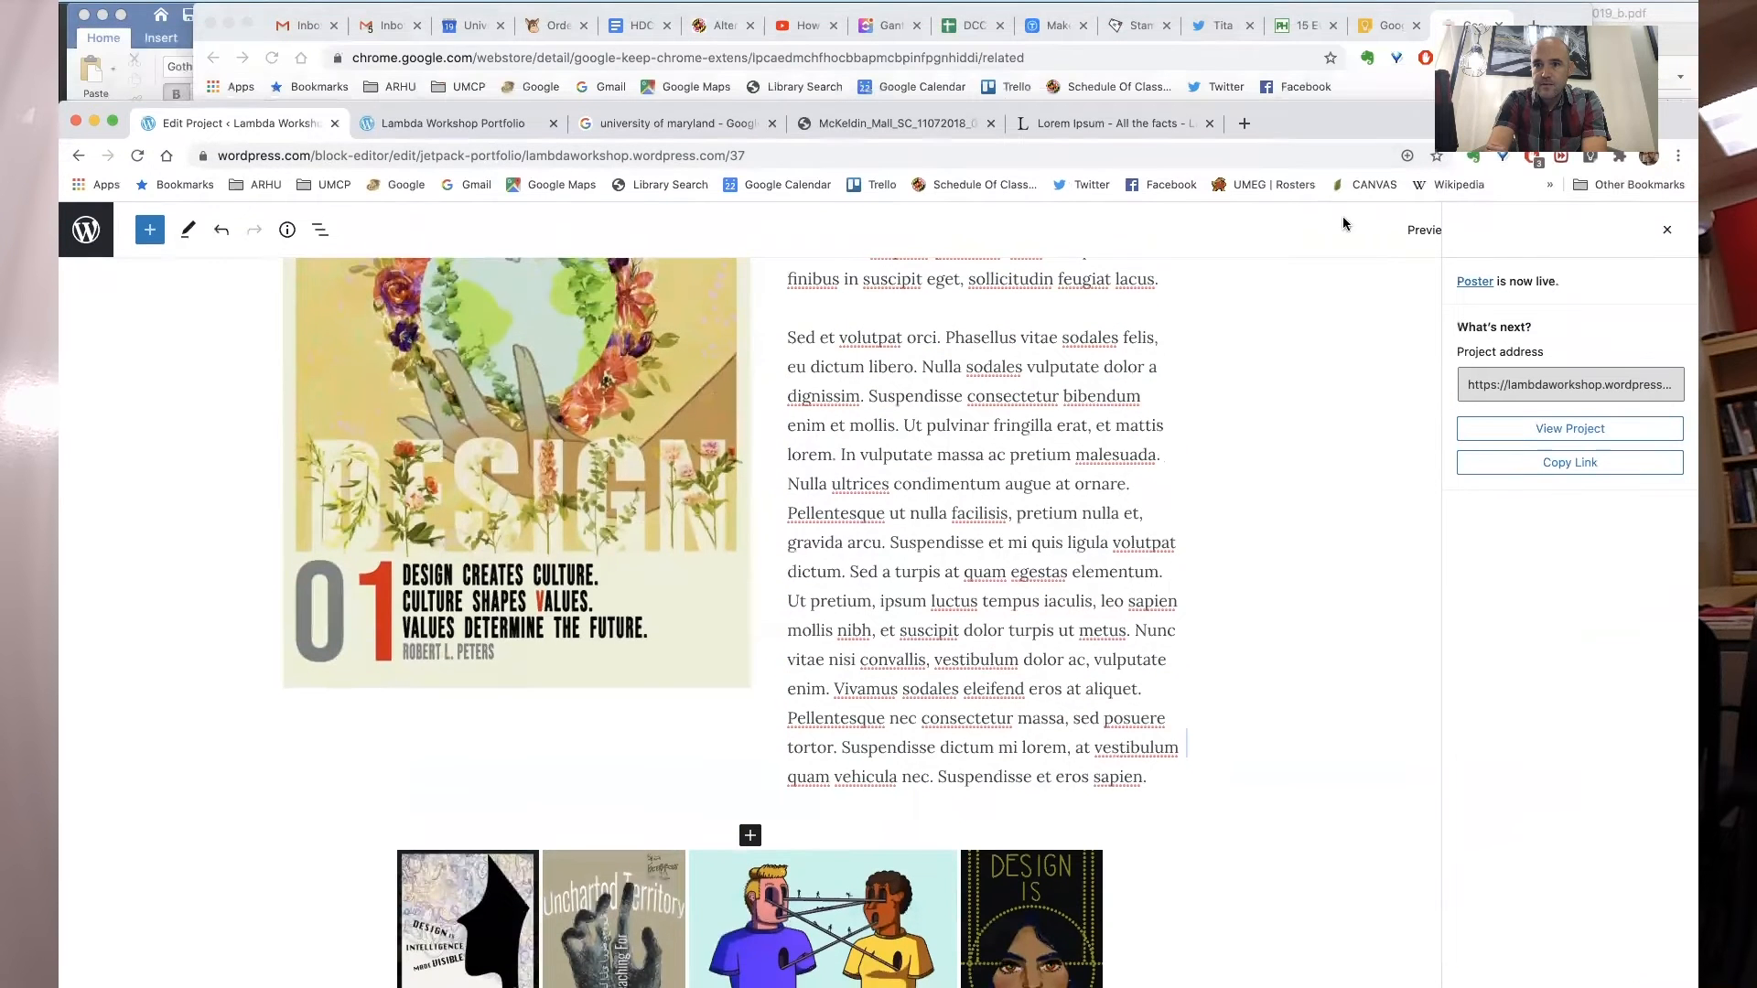
- Open the published Poster project page and look over its layout
{"action": "left_click", "coordinate": [1462, 289]}
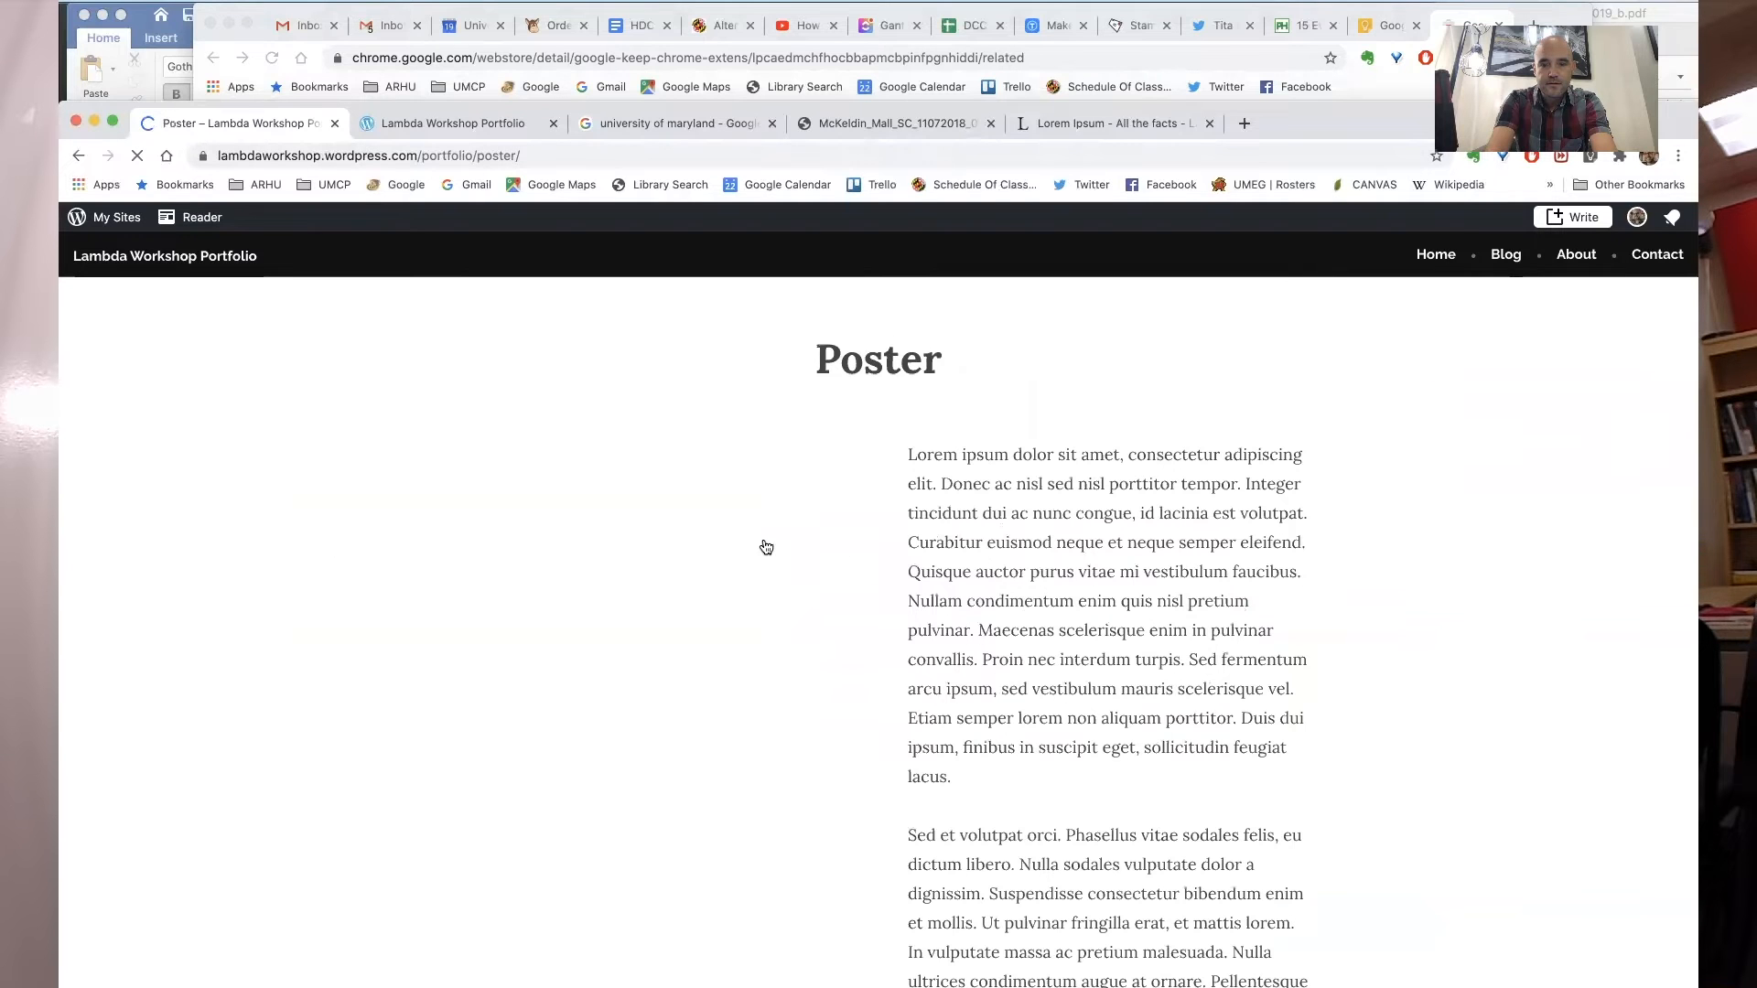
{"action": "scroll", "coordinate": [1067, 588], "scroll_direction": "down", "scroll_amount": 10}
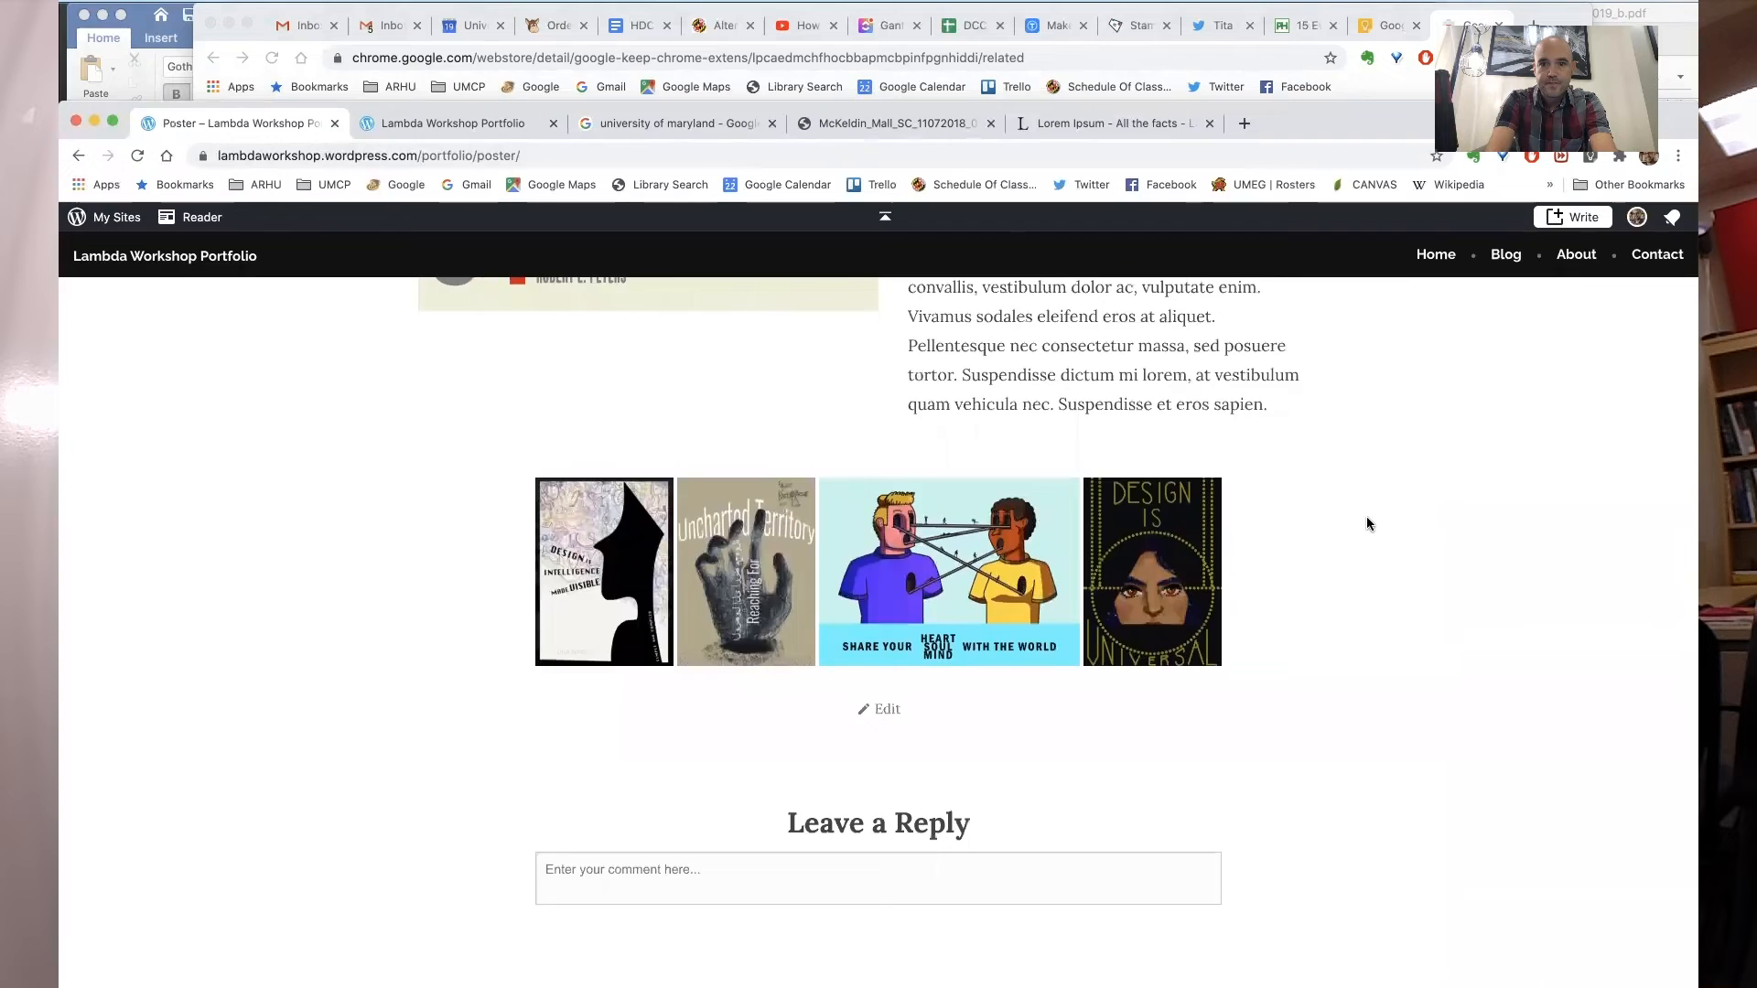
{"action": "scroll", "coordinate": [1365, 518], "scroll_direction": "up", "scroll_amount": 10}
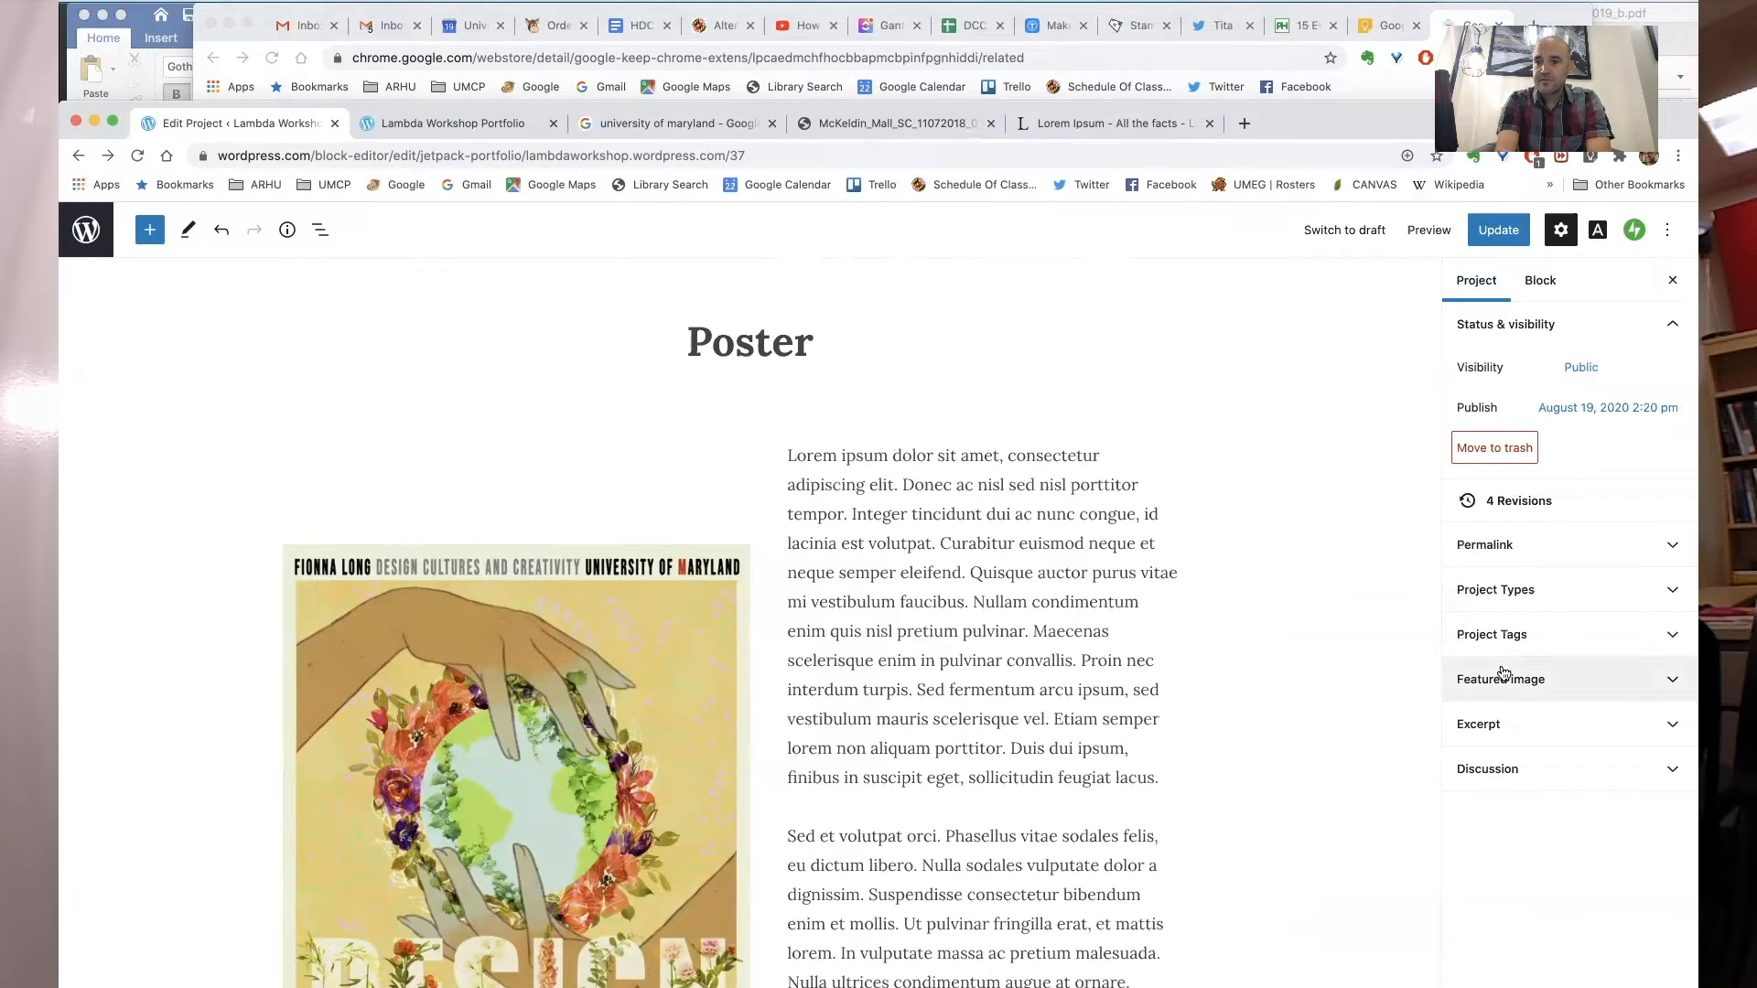
- Set the Design Cultures and Creativity poster from the media library as the project's featured image
{"action": "left_click", "coordinate": [1550, 678]}
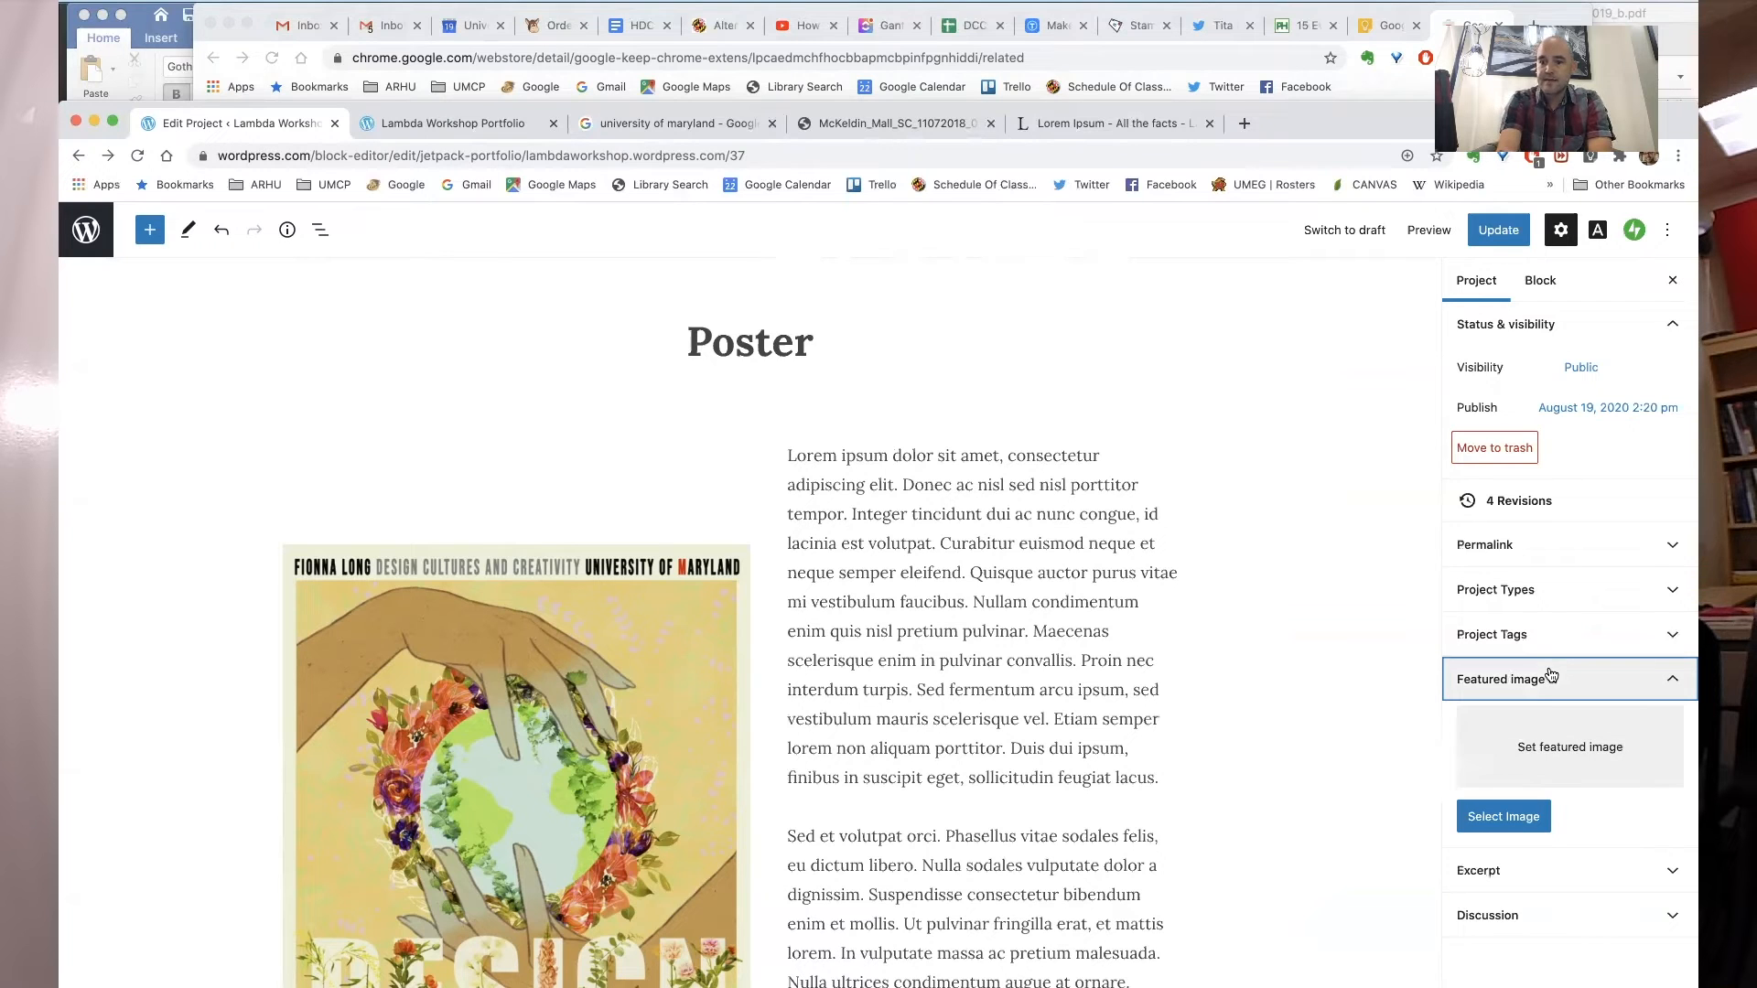
{"action": "left_click", "coordinate": [1508, 825]}
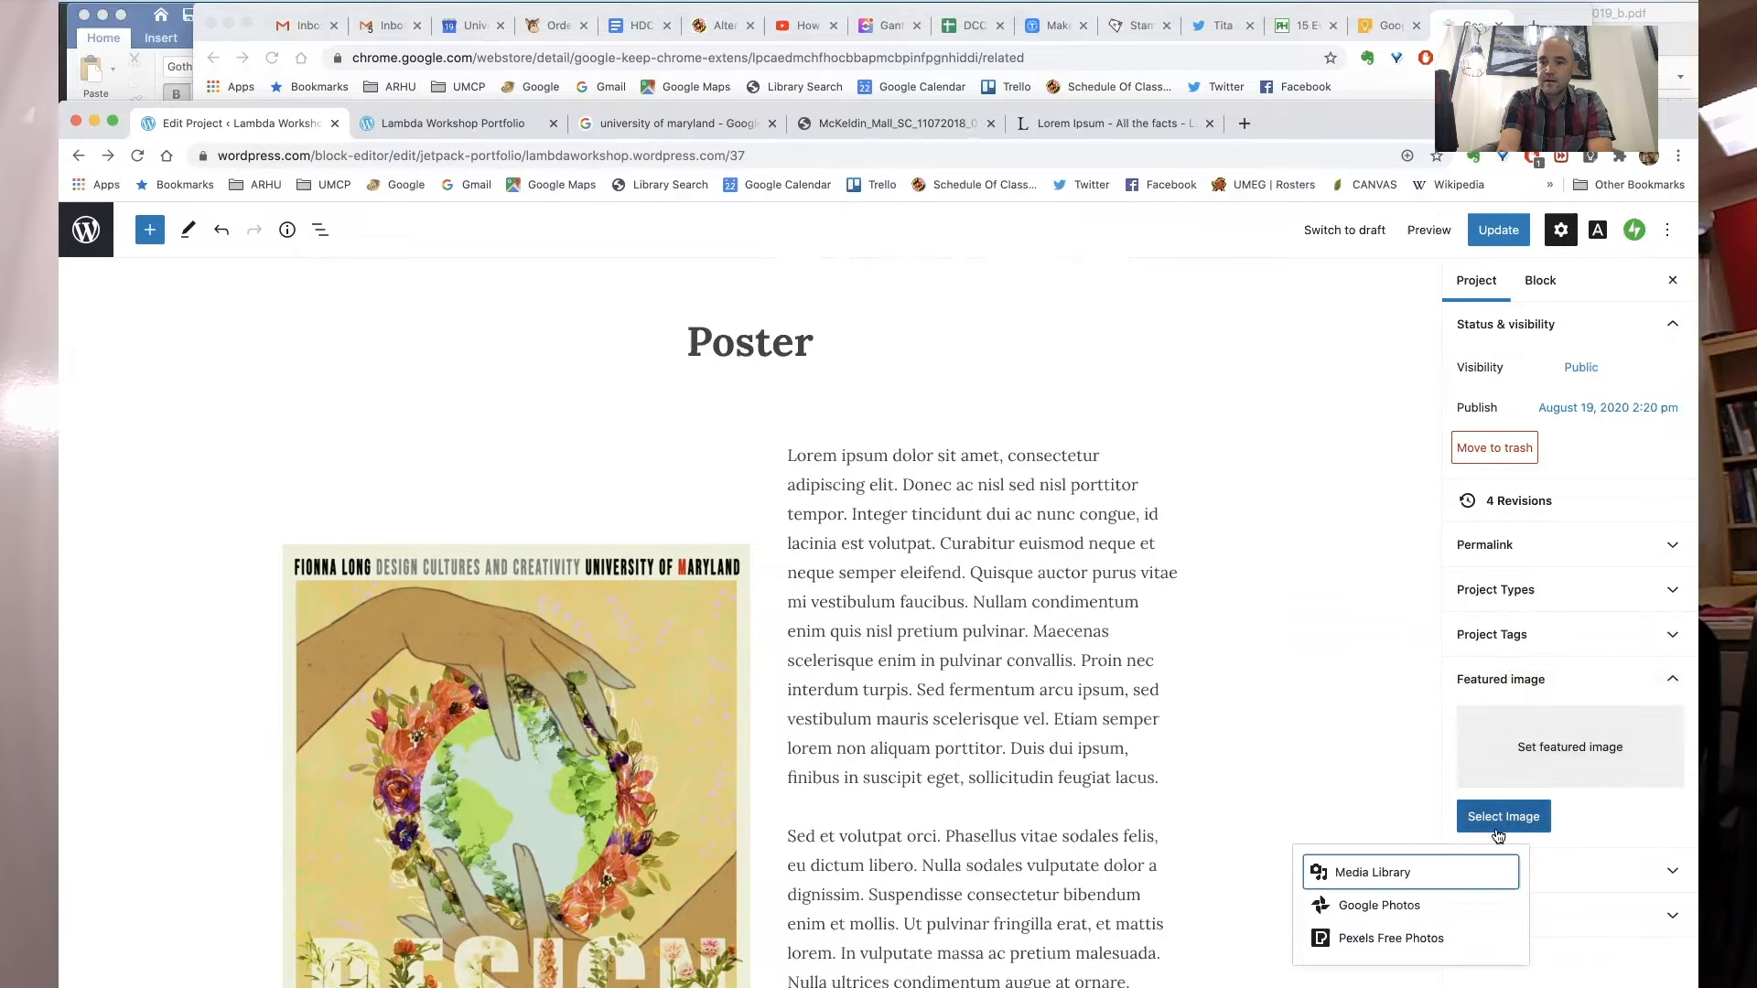
{"action": "left_click", "coordinate": [1408, 871]}
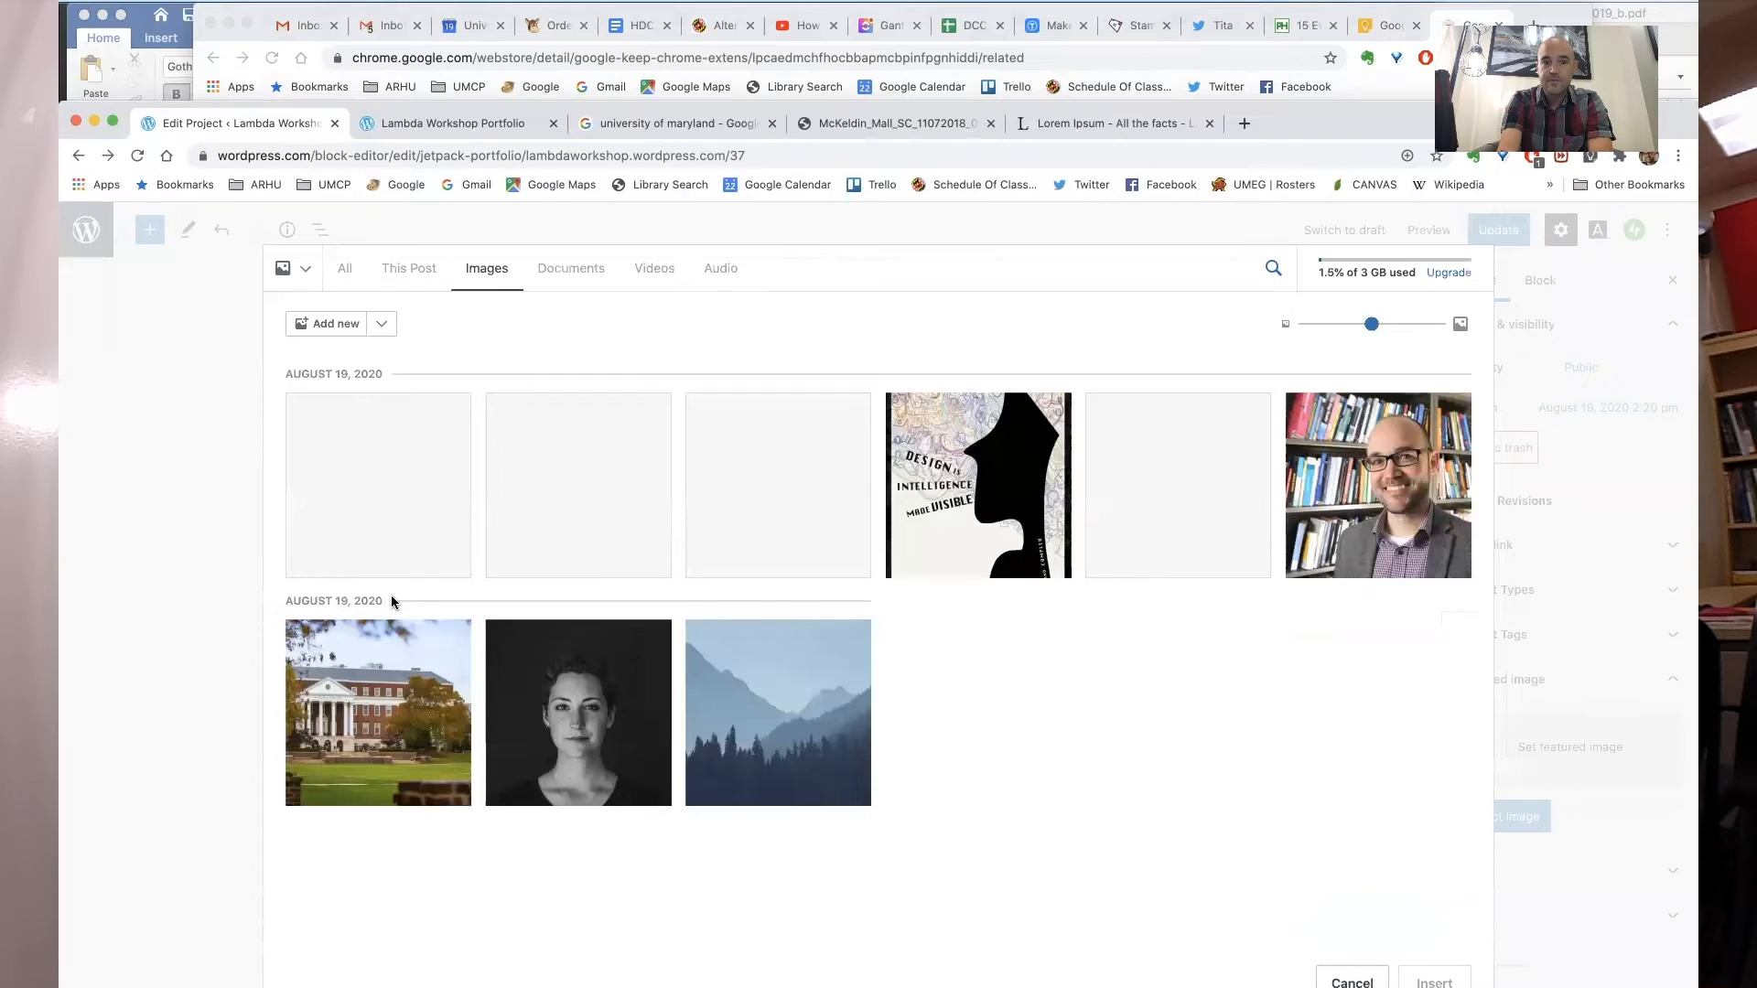
{"action": "left_click", "coordinate": [1163, 513]}
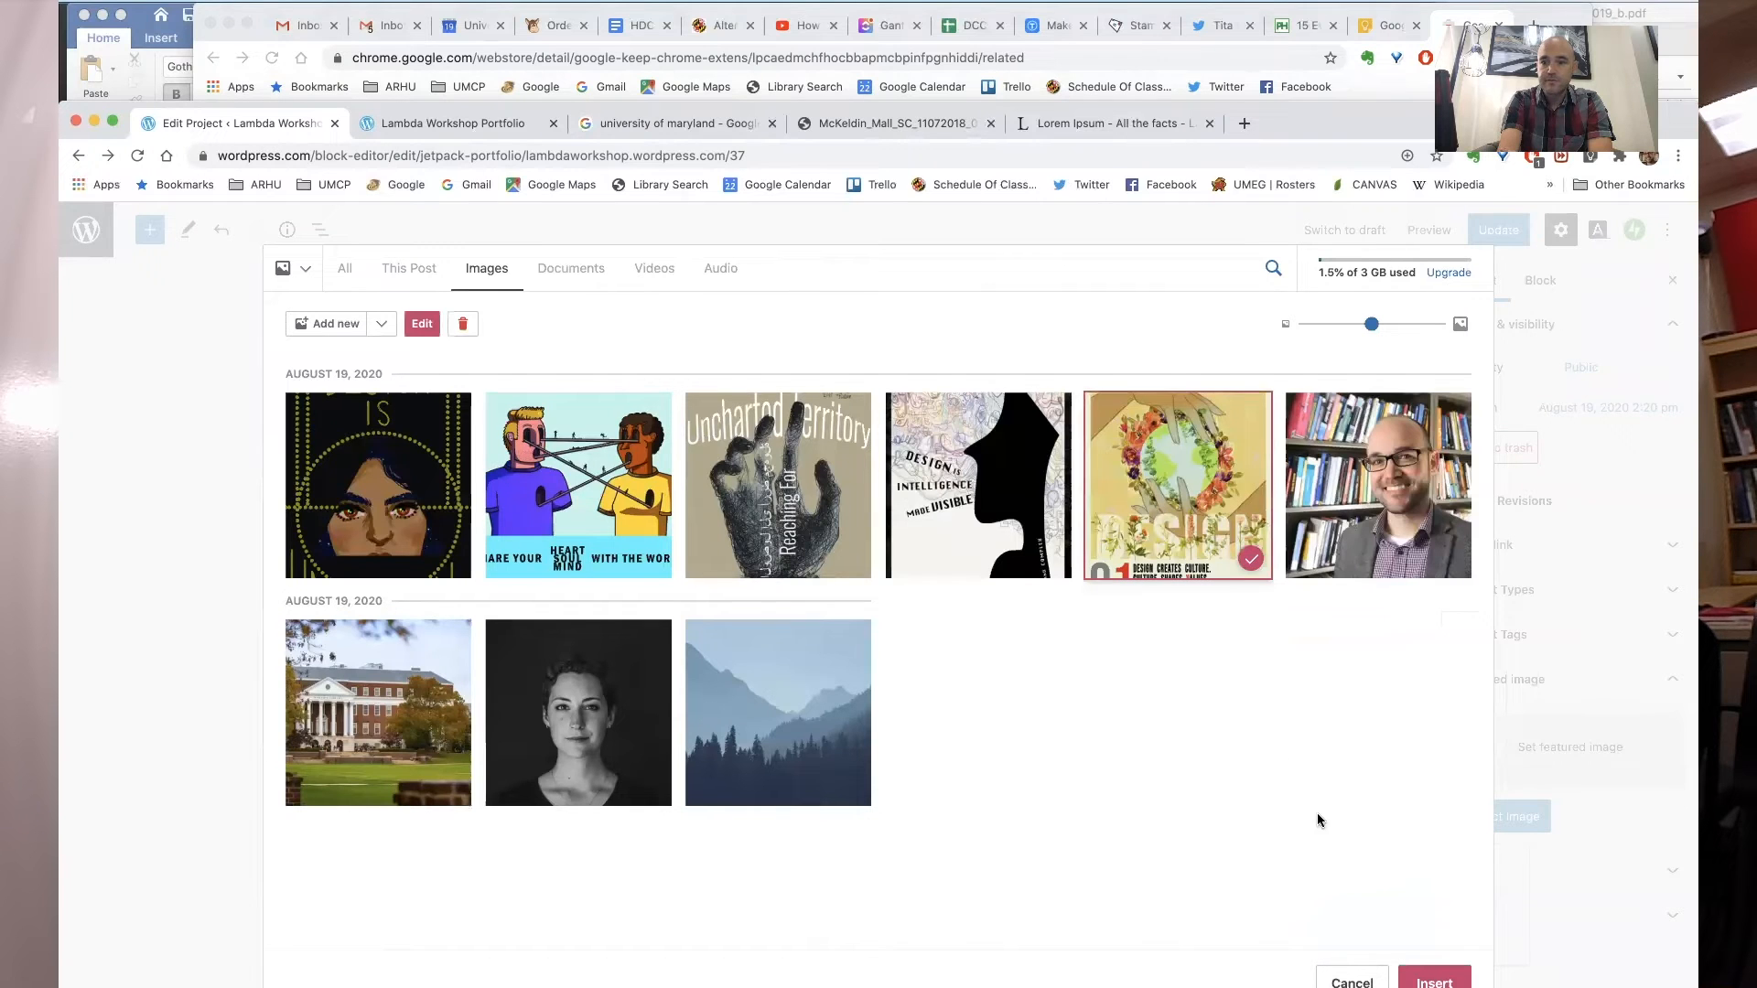
{"action": "left_click", "coordinate": [1420, 974]}
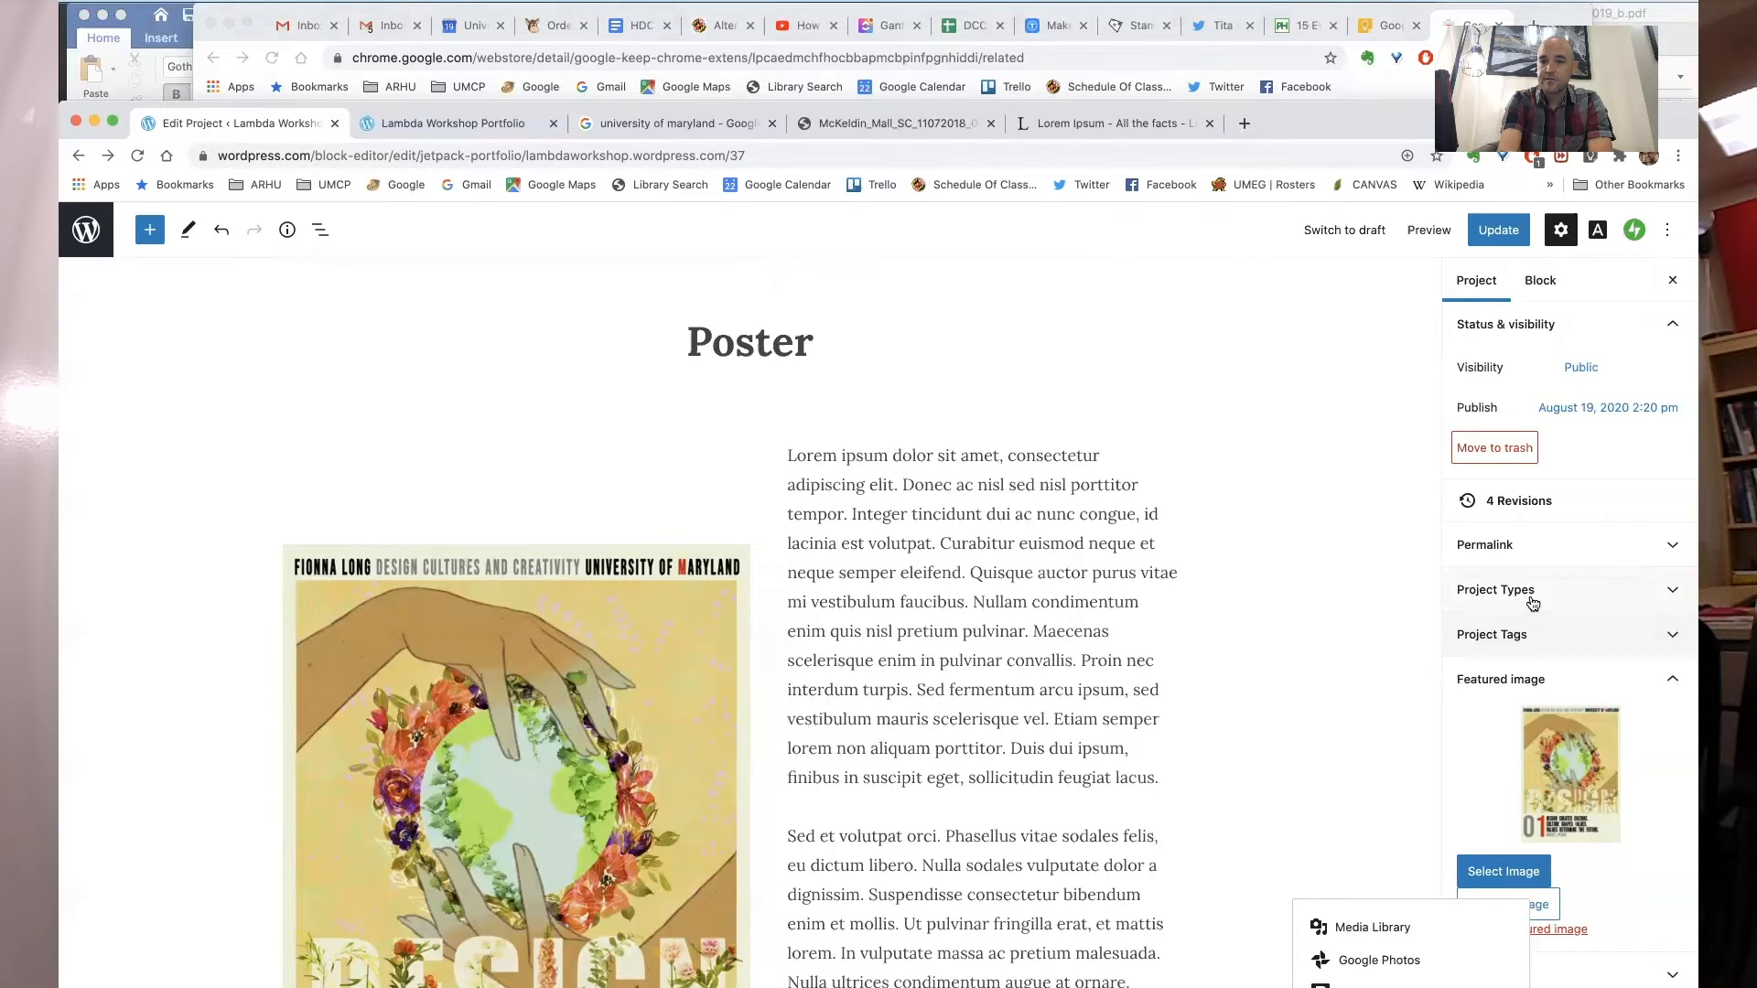
- Create a new project type named Graphic Design and assign it to the Poster project
{"action": "left_click", "coordinate": [1532, 592]}
{"action": "left_click", "coordinate": [1530, 635]}
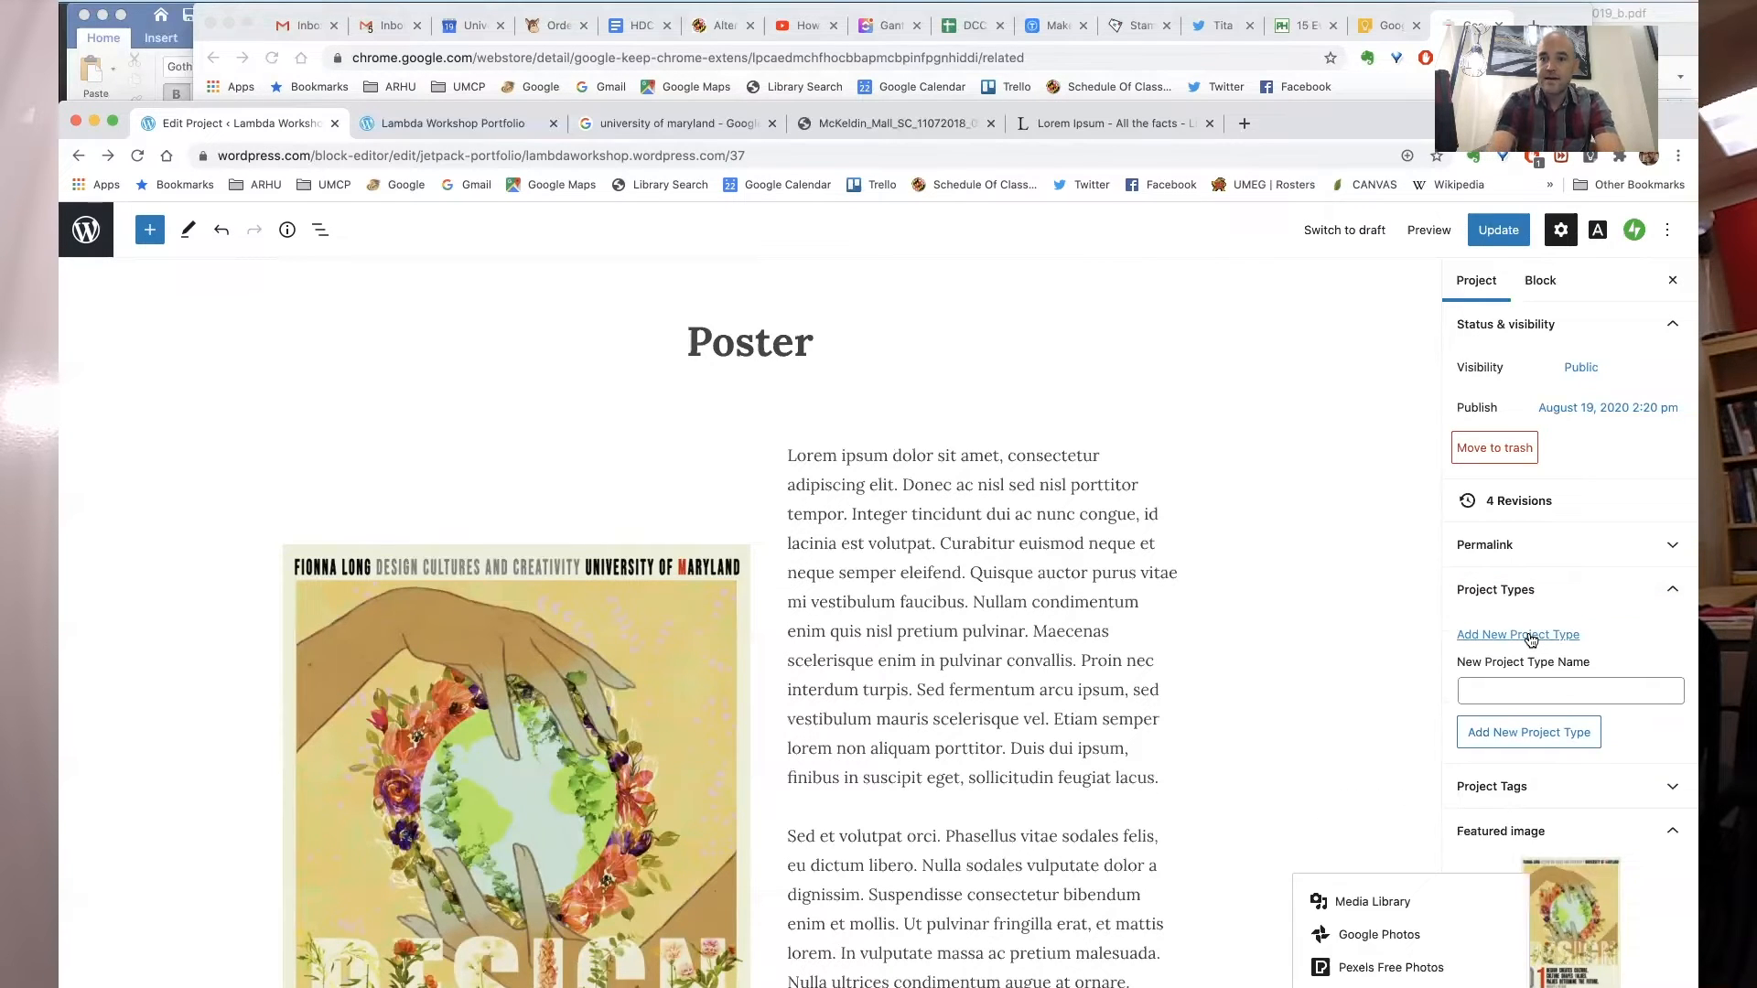
{"action": "left_click", "coordinate": [1563, 693]}
{"action": "type", "text": "Gr"}
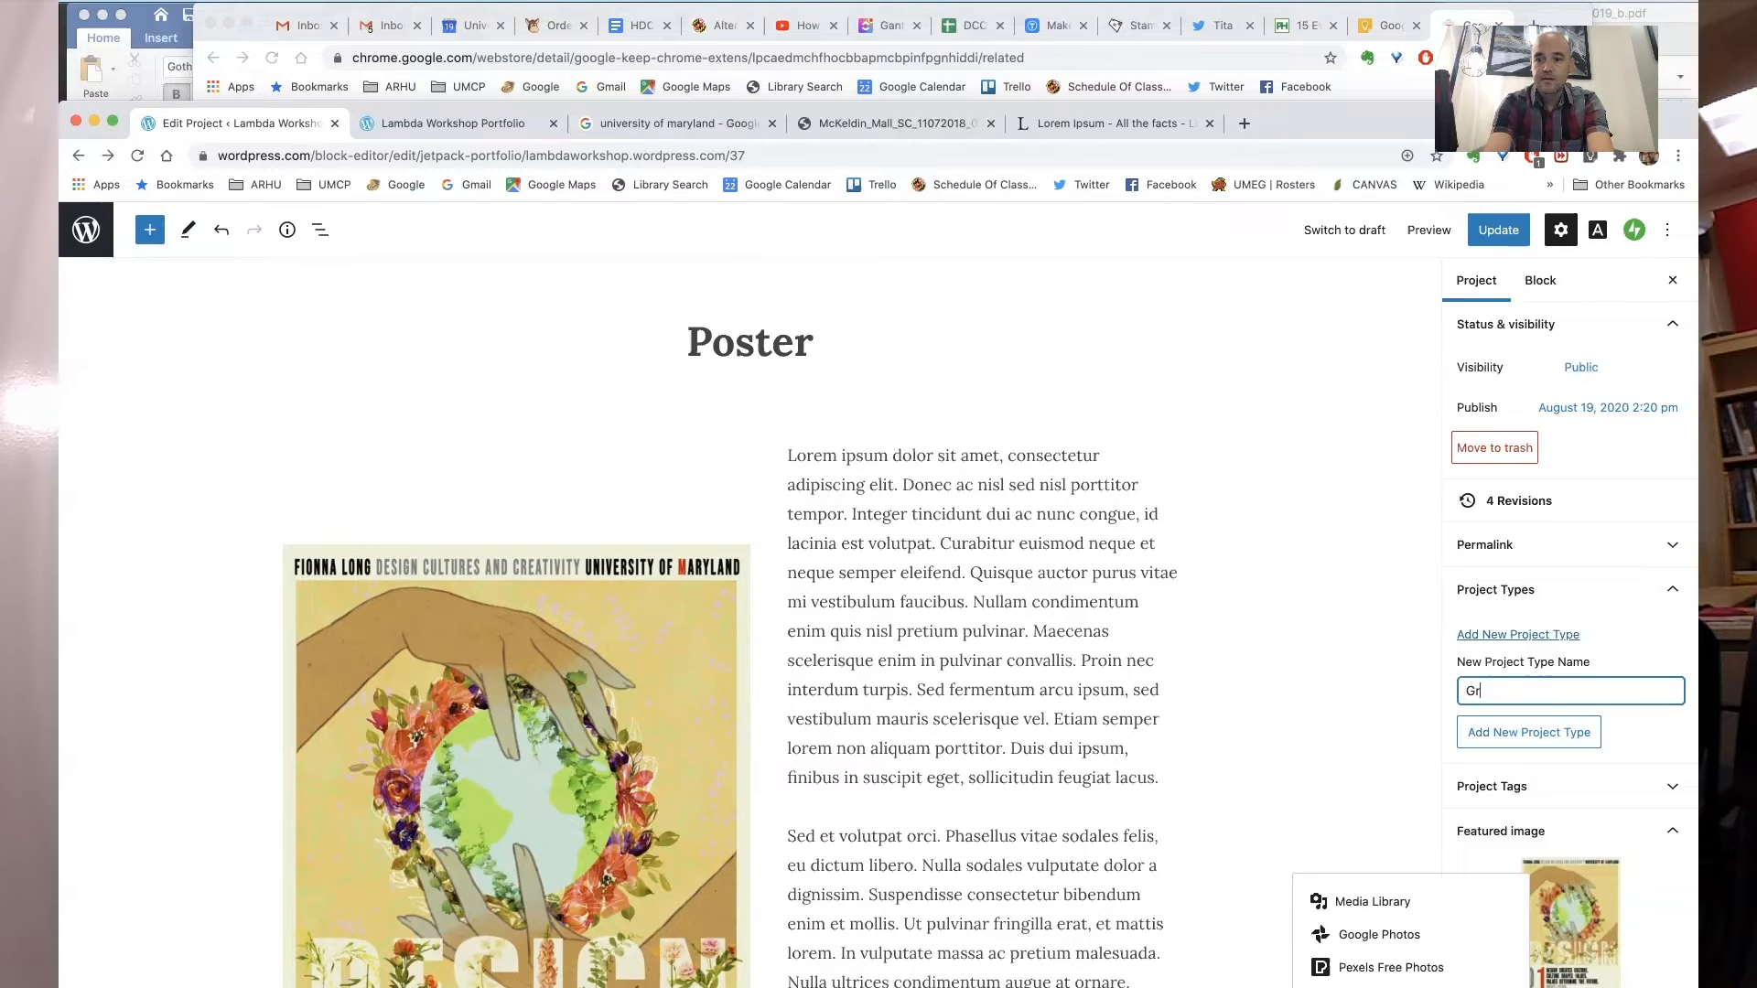
{"action": "type", "text": "aphic Design"}
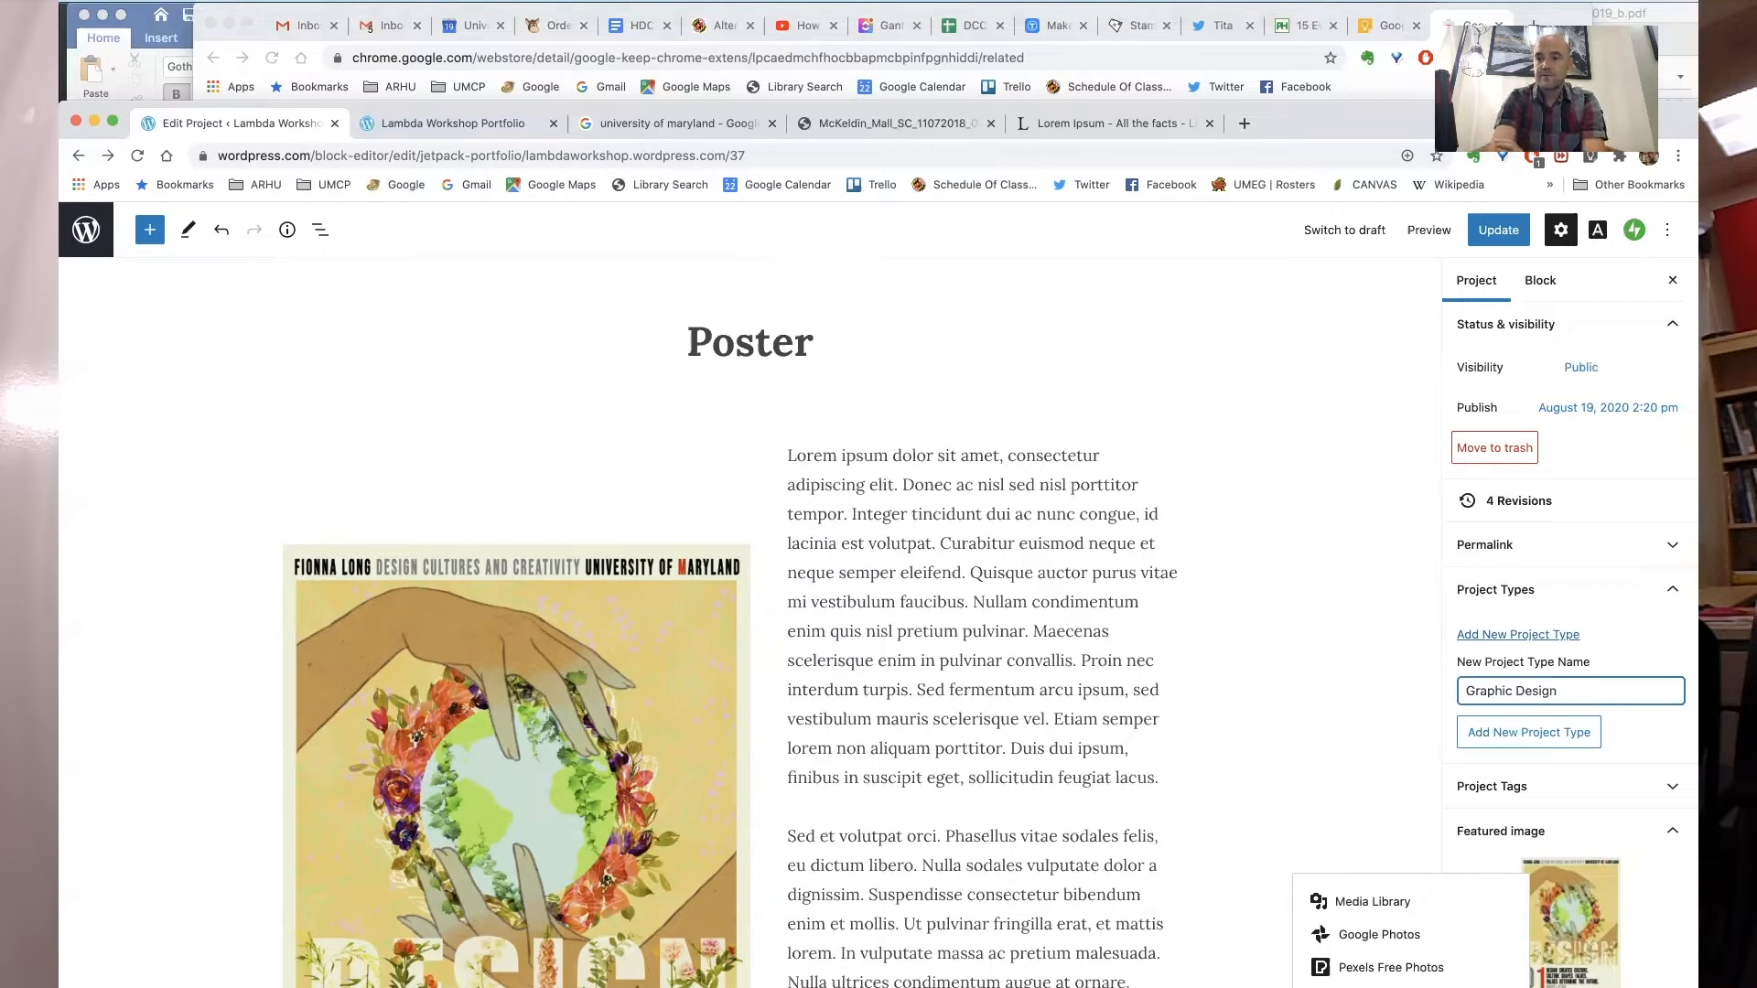
{"action": "left_click", "coordinate": [1544, 735]}
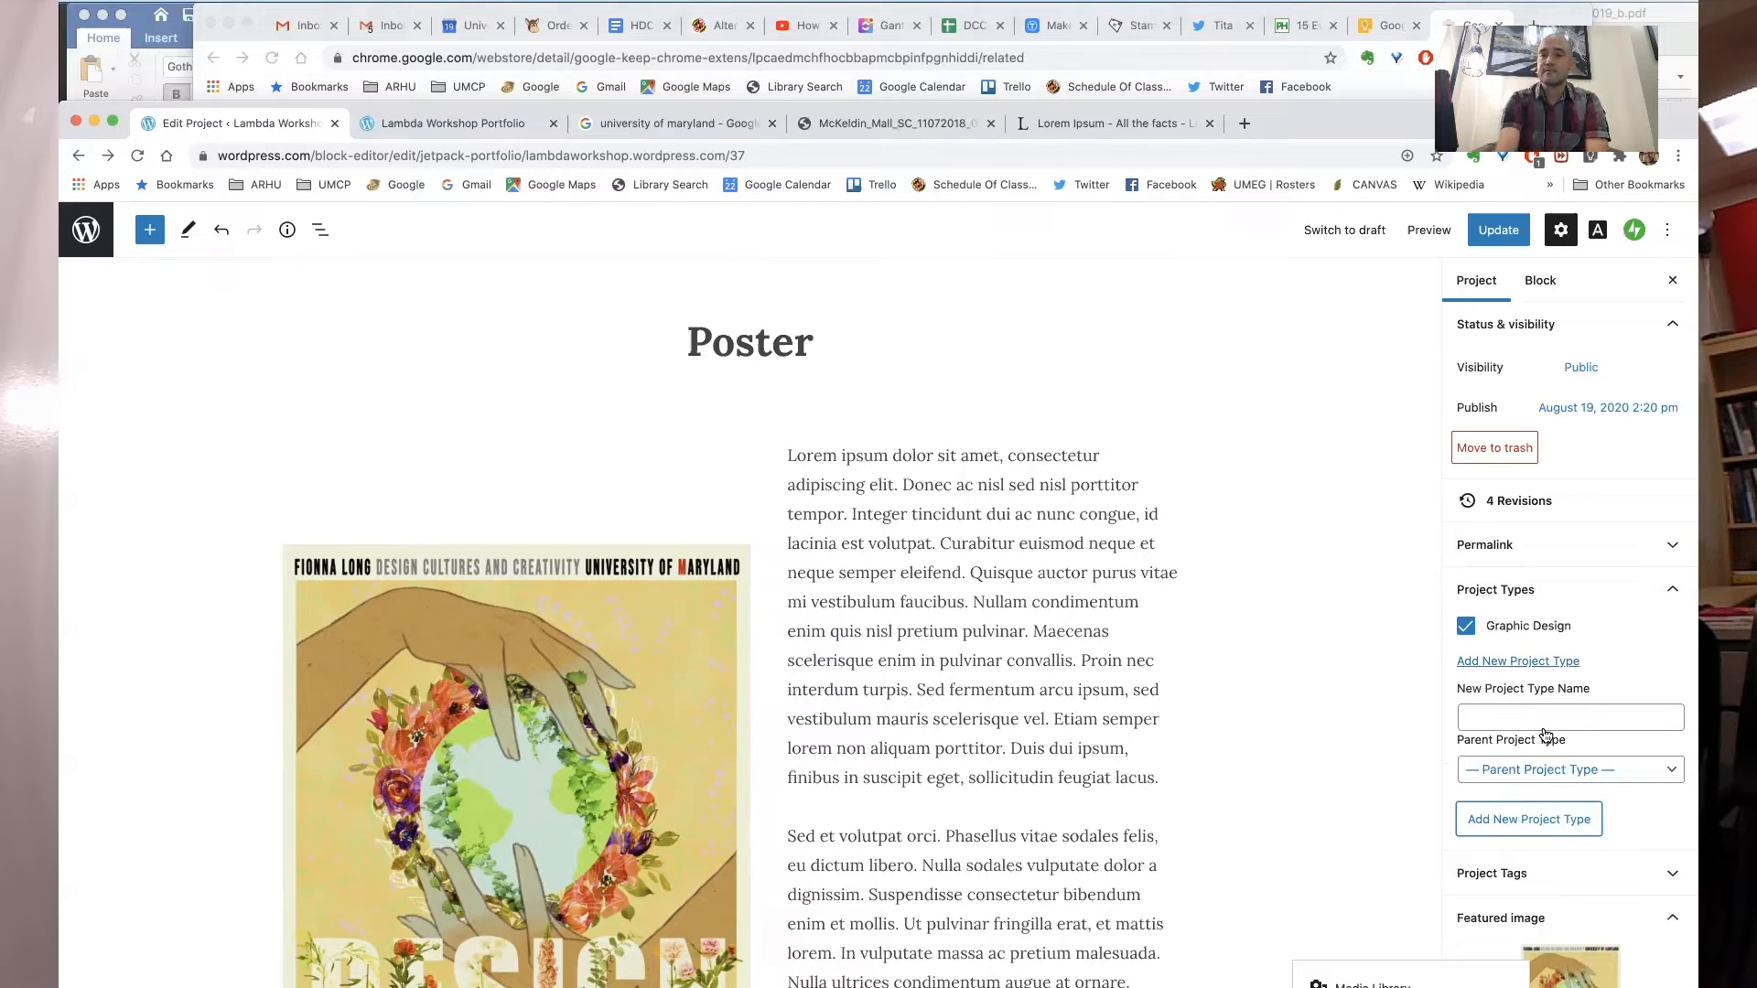
{"action": "left_click", "coordinate": [1546, 737]}
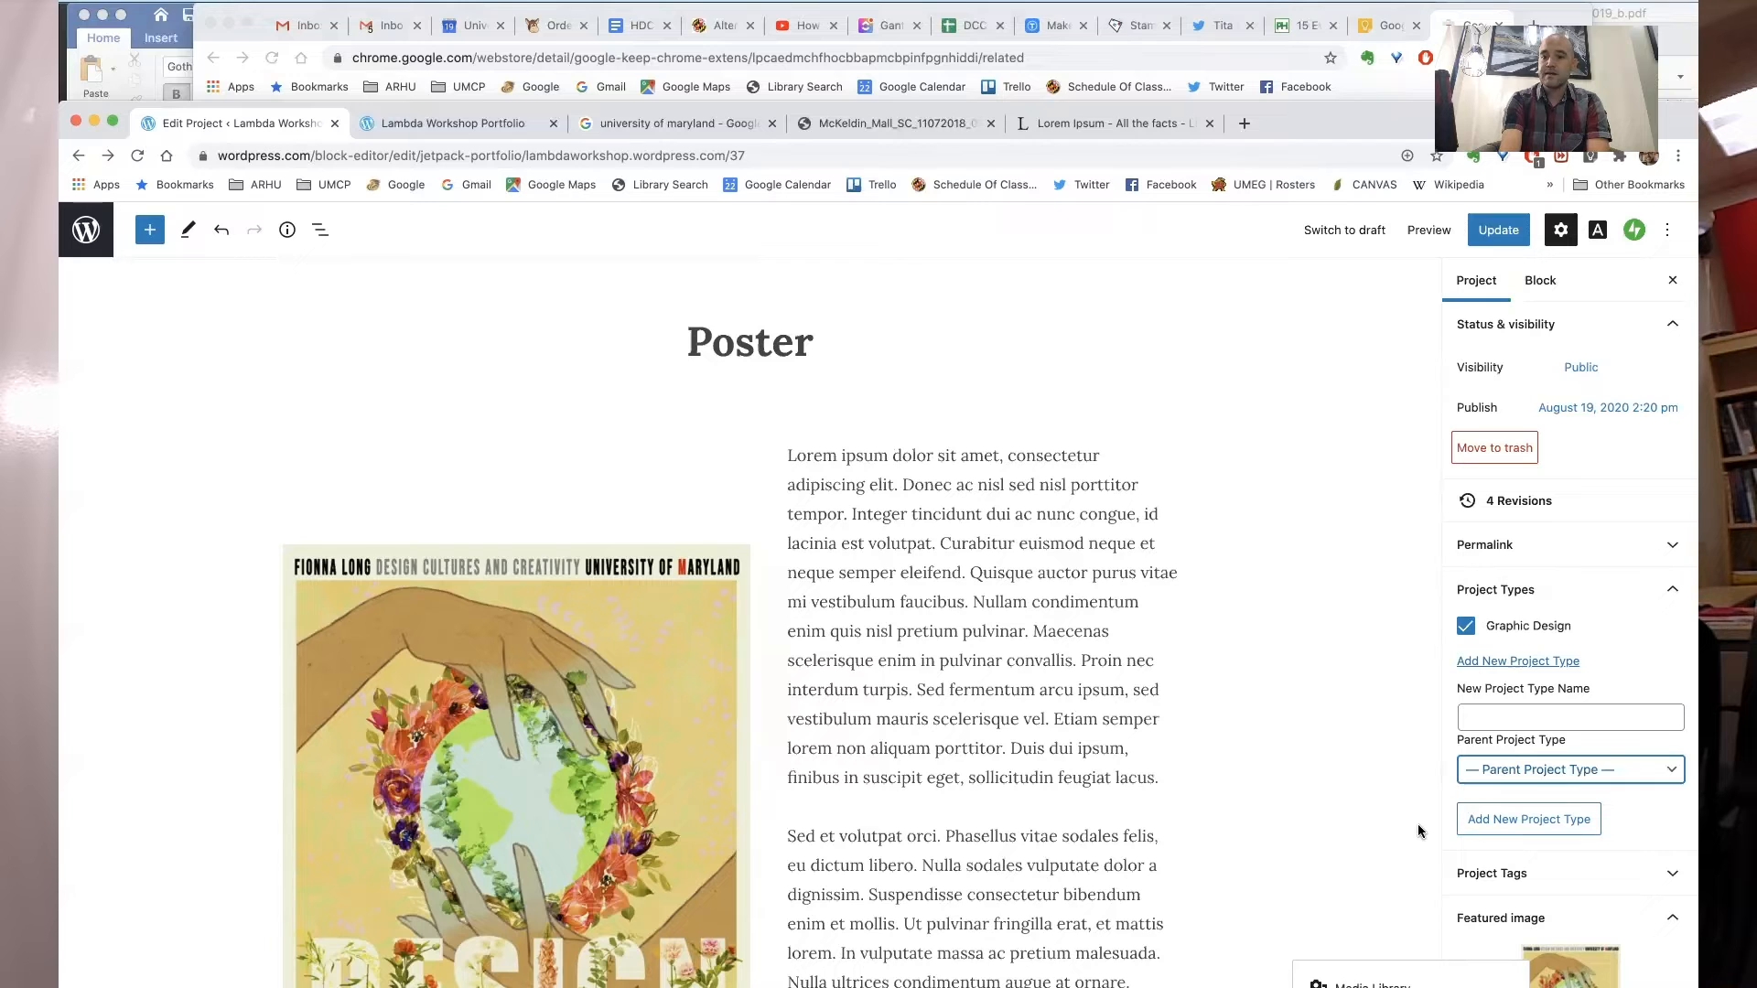
- Add the project tags Typography and Poster Design
{"action": "scroll", "coordinate": [1418, 831], "scroll_direction": "down", "scroll_amount": 1}
{"action": "left_click", "coordinate": [1491, 873]}
{"action": "left_click", "coordinate": [1500, 940]}
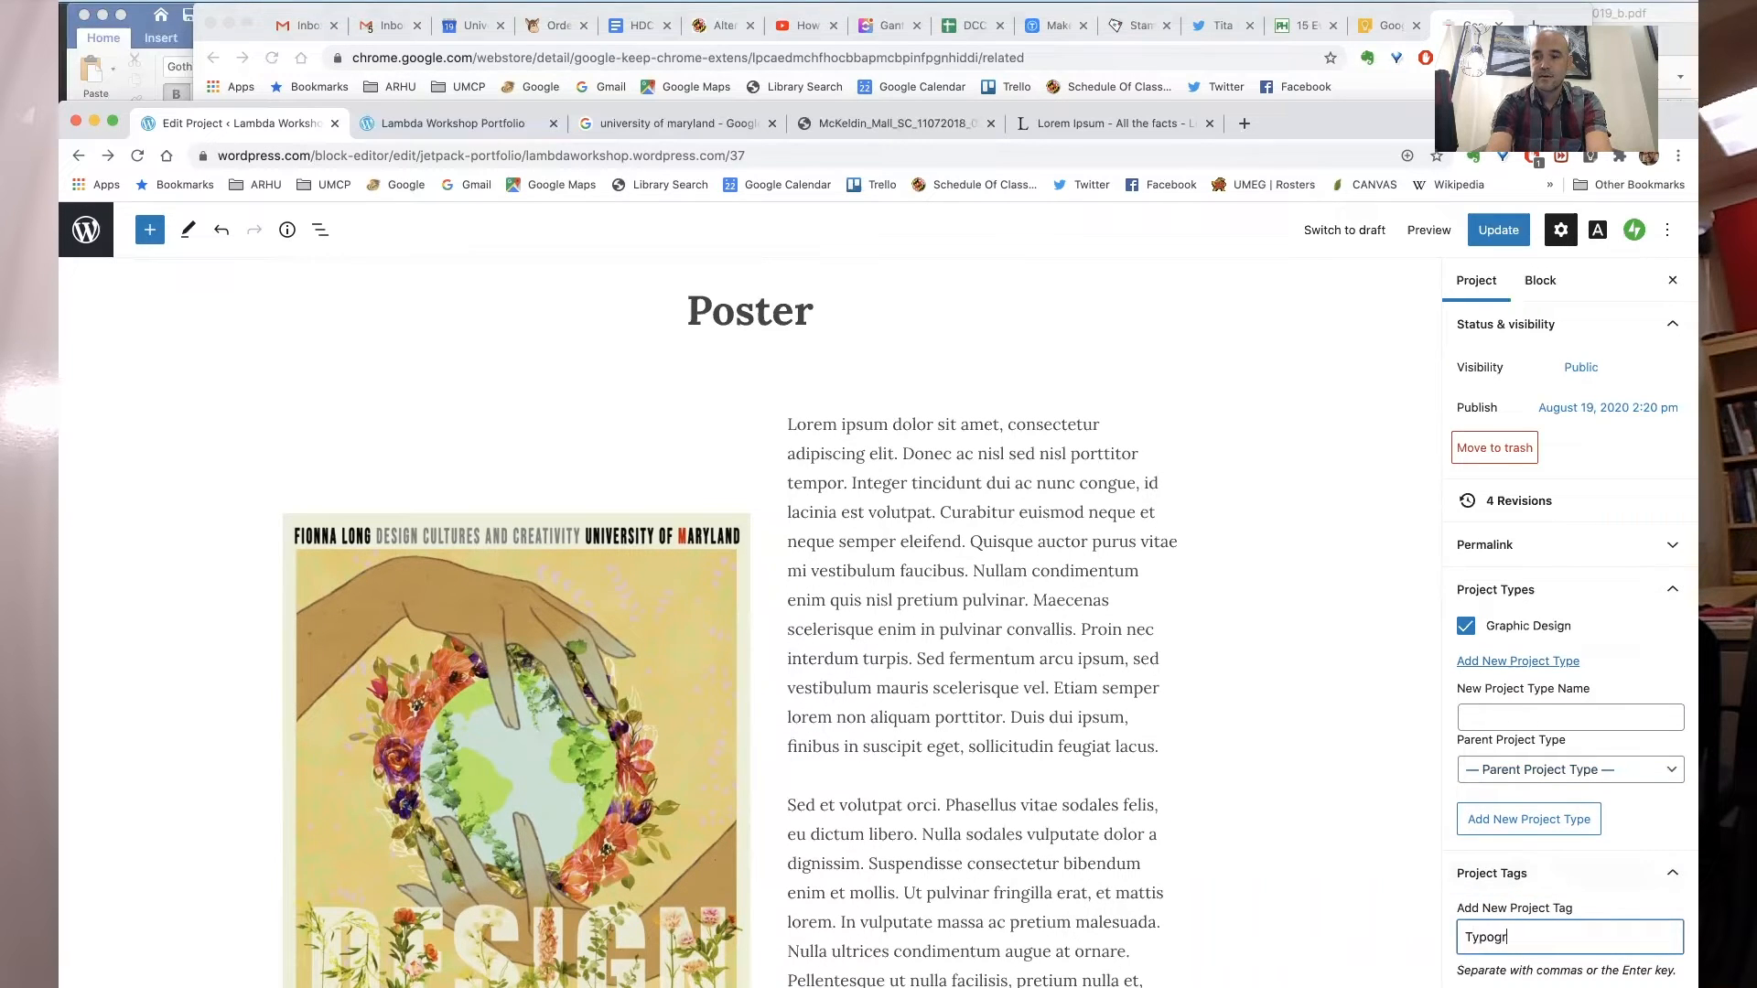
{"action": "key", "text": "Return"}
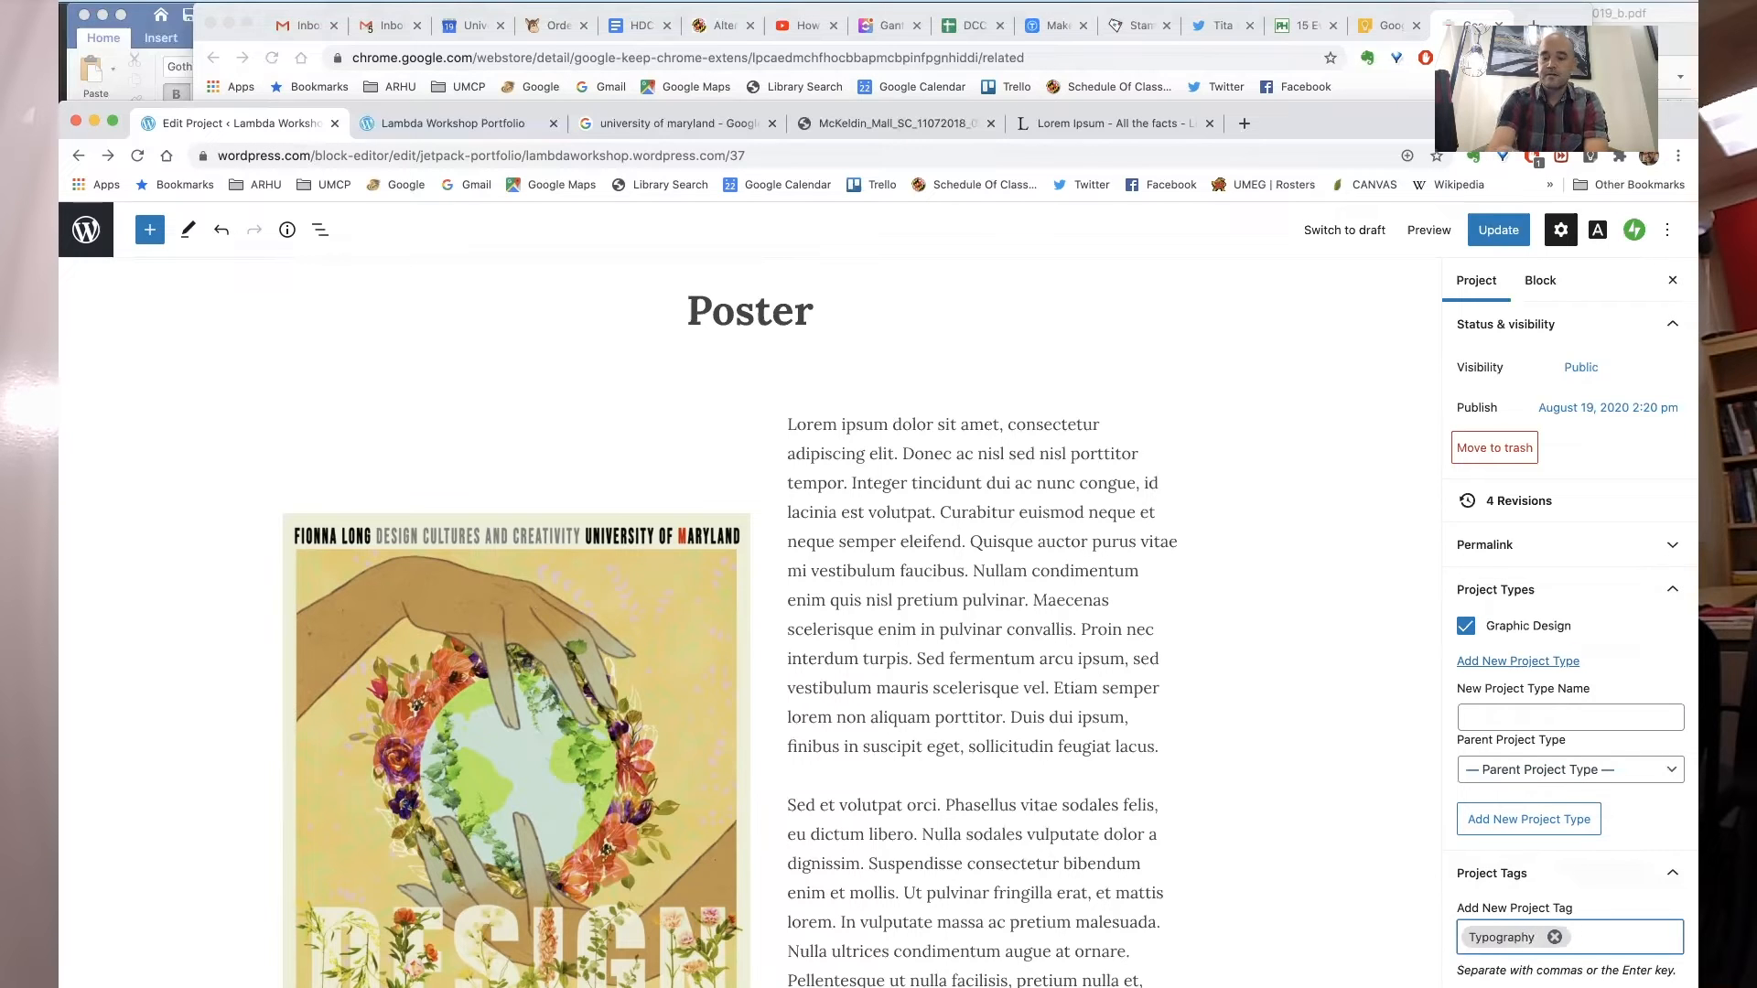
{"action": "type", "text": "Poster Design"}
{"action": "key", "text": "Return"}
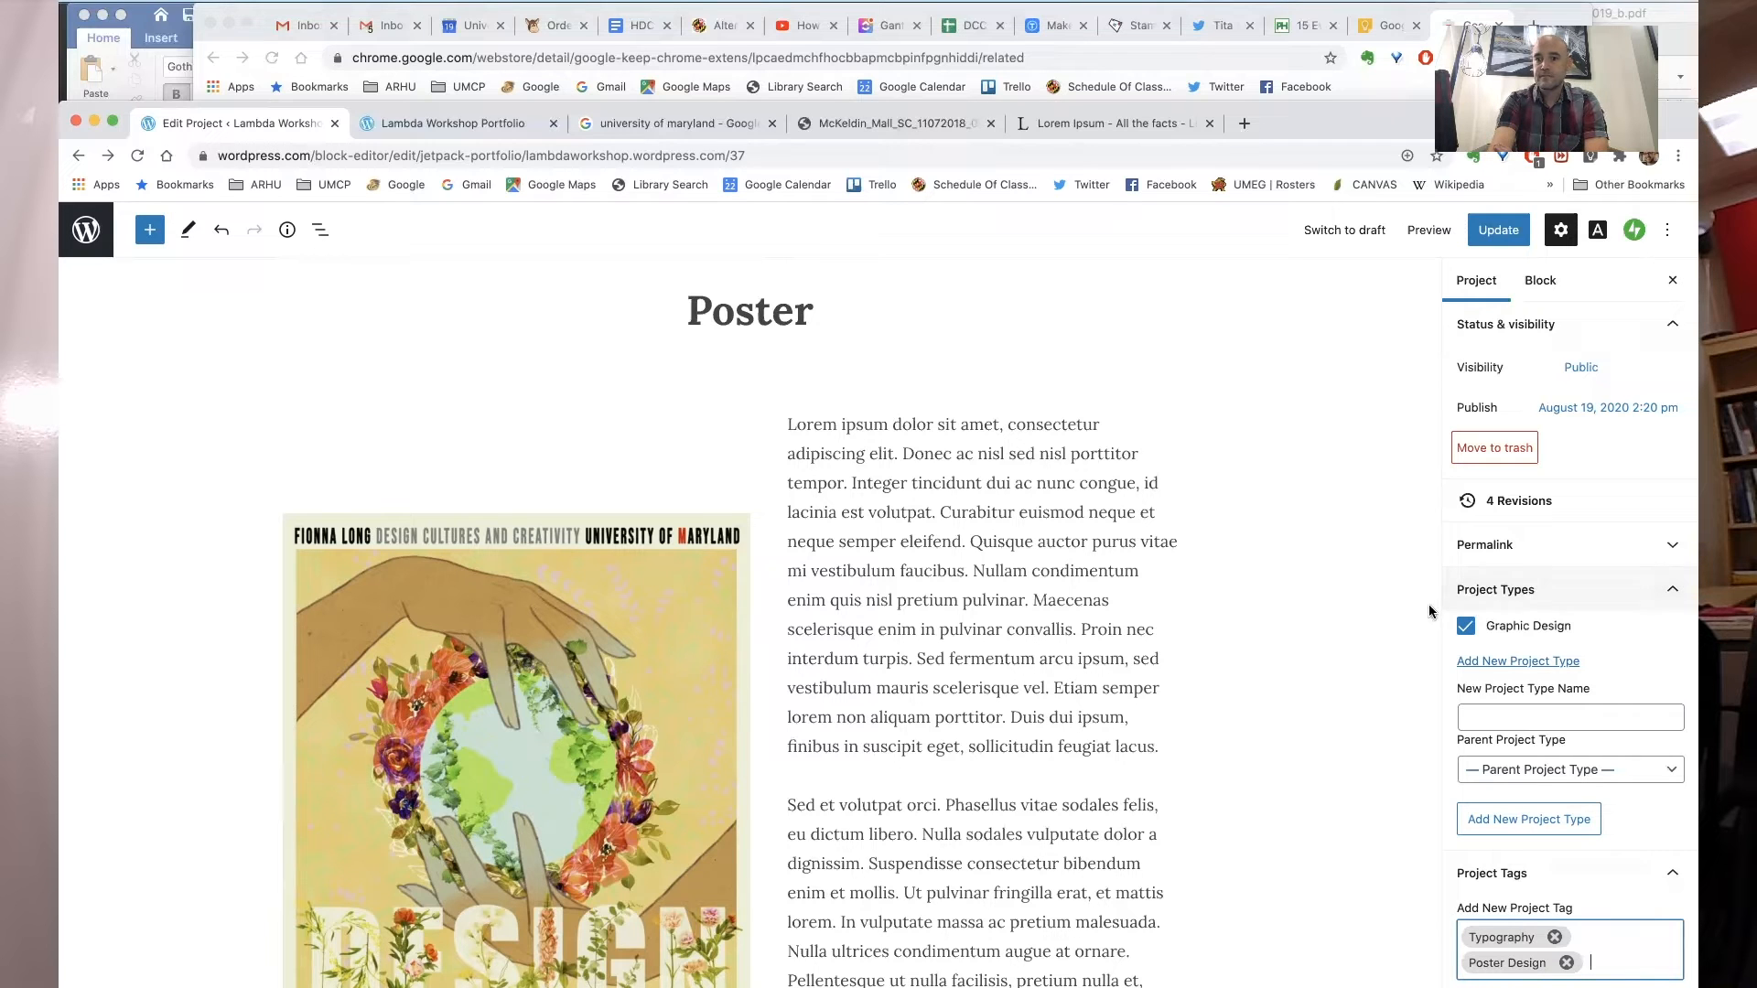
- Review the project's permalink slug and the featured image options without changing them
{"action": "left_click", "coordinate": [1497, 550]}
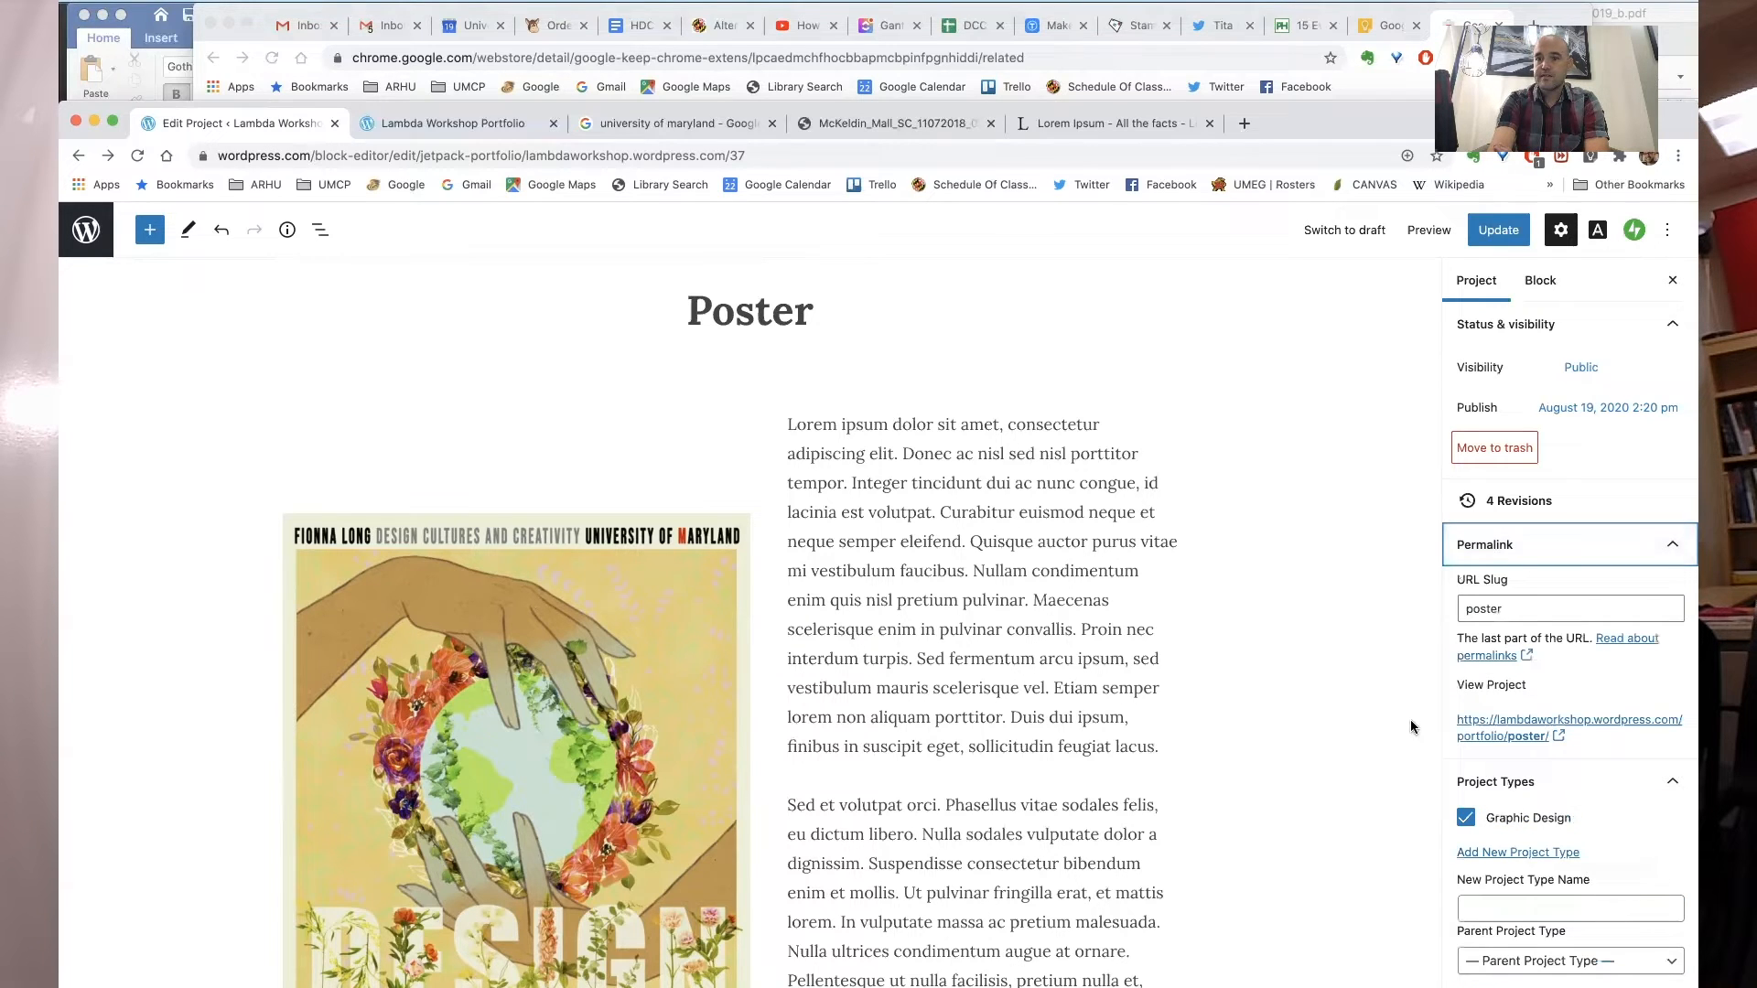
{"action": "scroll", "coordinate": [1566, 703], "scroll_direction": "down", "scroll_amount": 6}
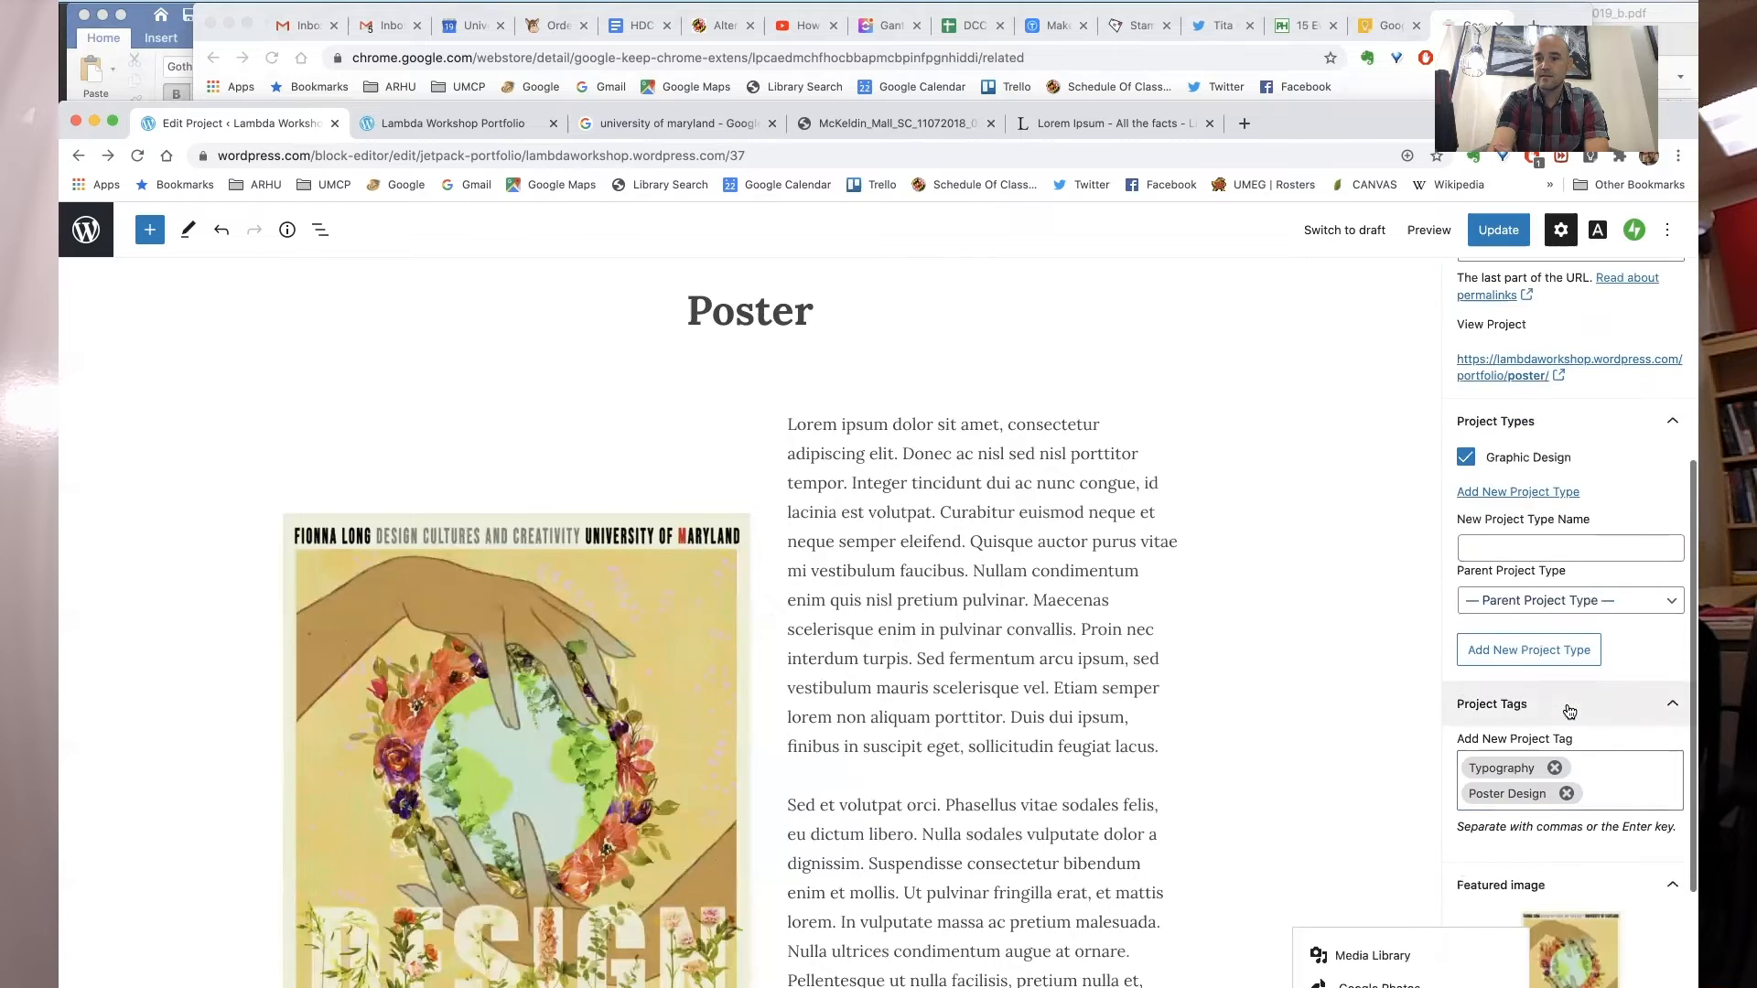
{"action": "scroll", "coordinate": [1615, 833], "scroll_direction": "down", "scroll_amount": 2}
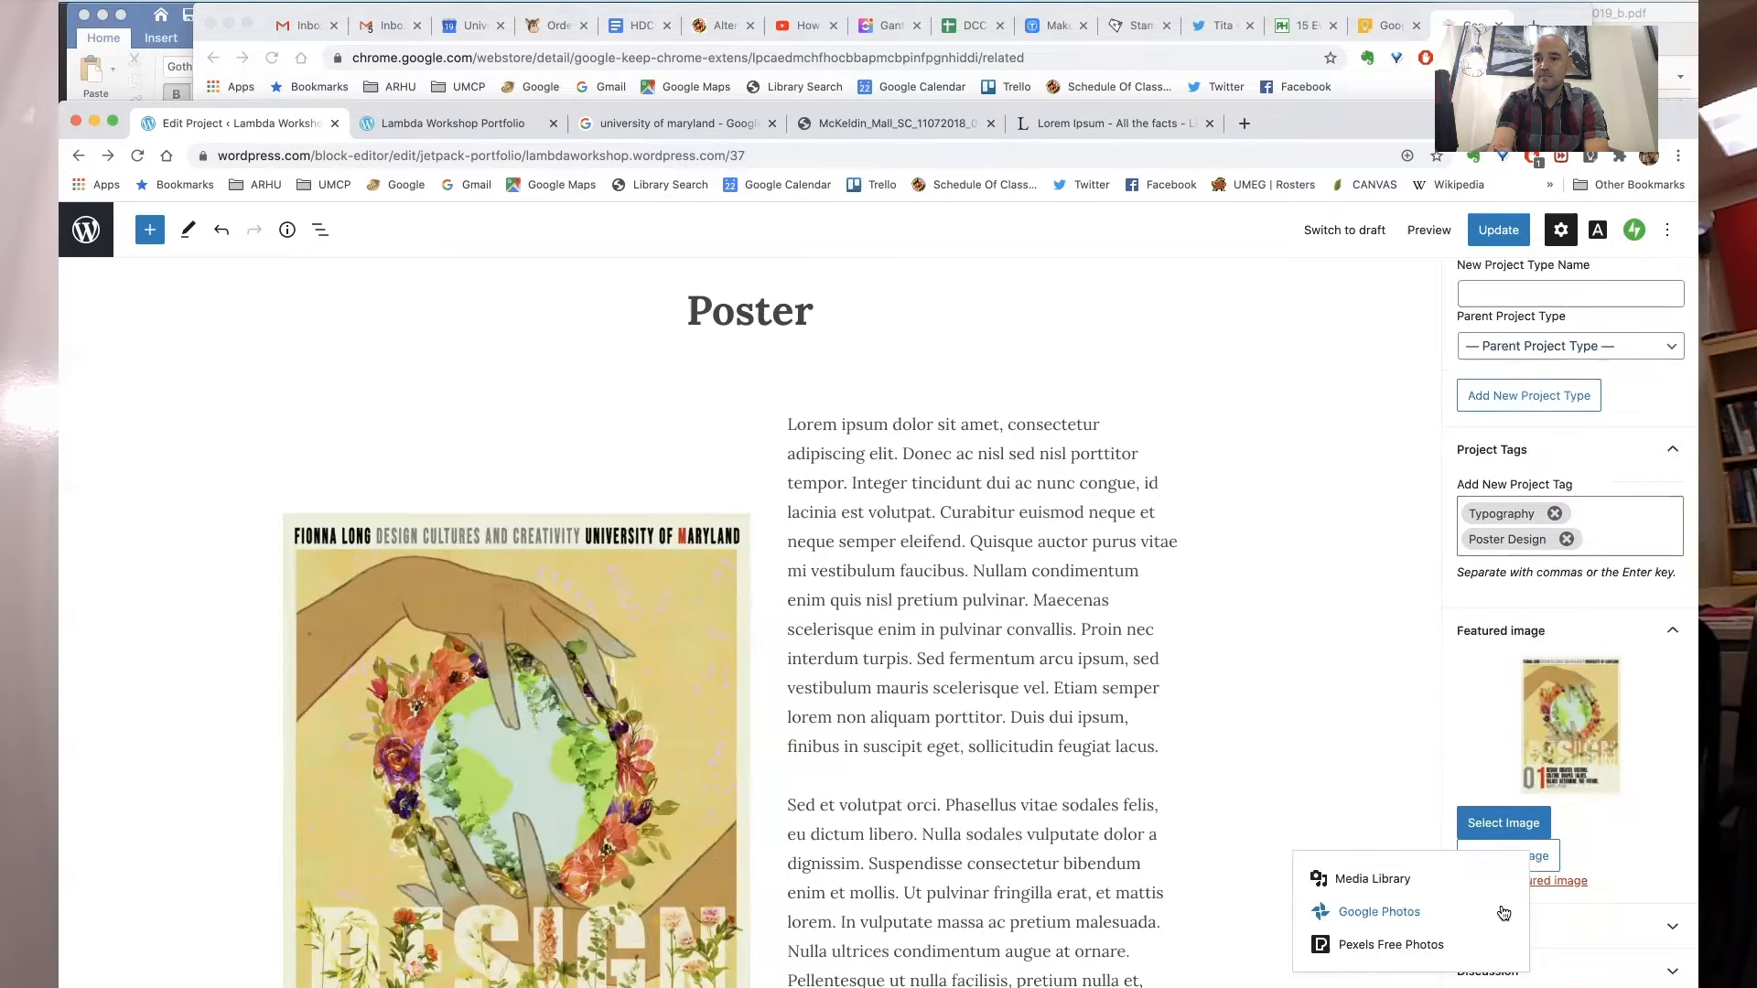
{"action": "left_click", "coordinate": [1580, 933]}
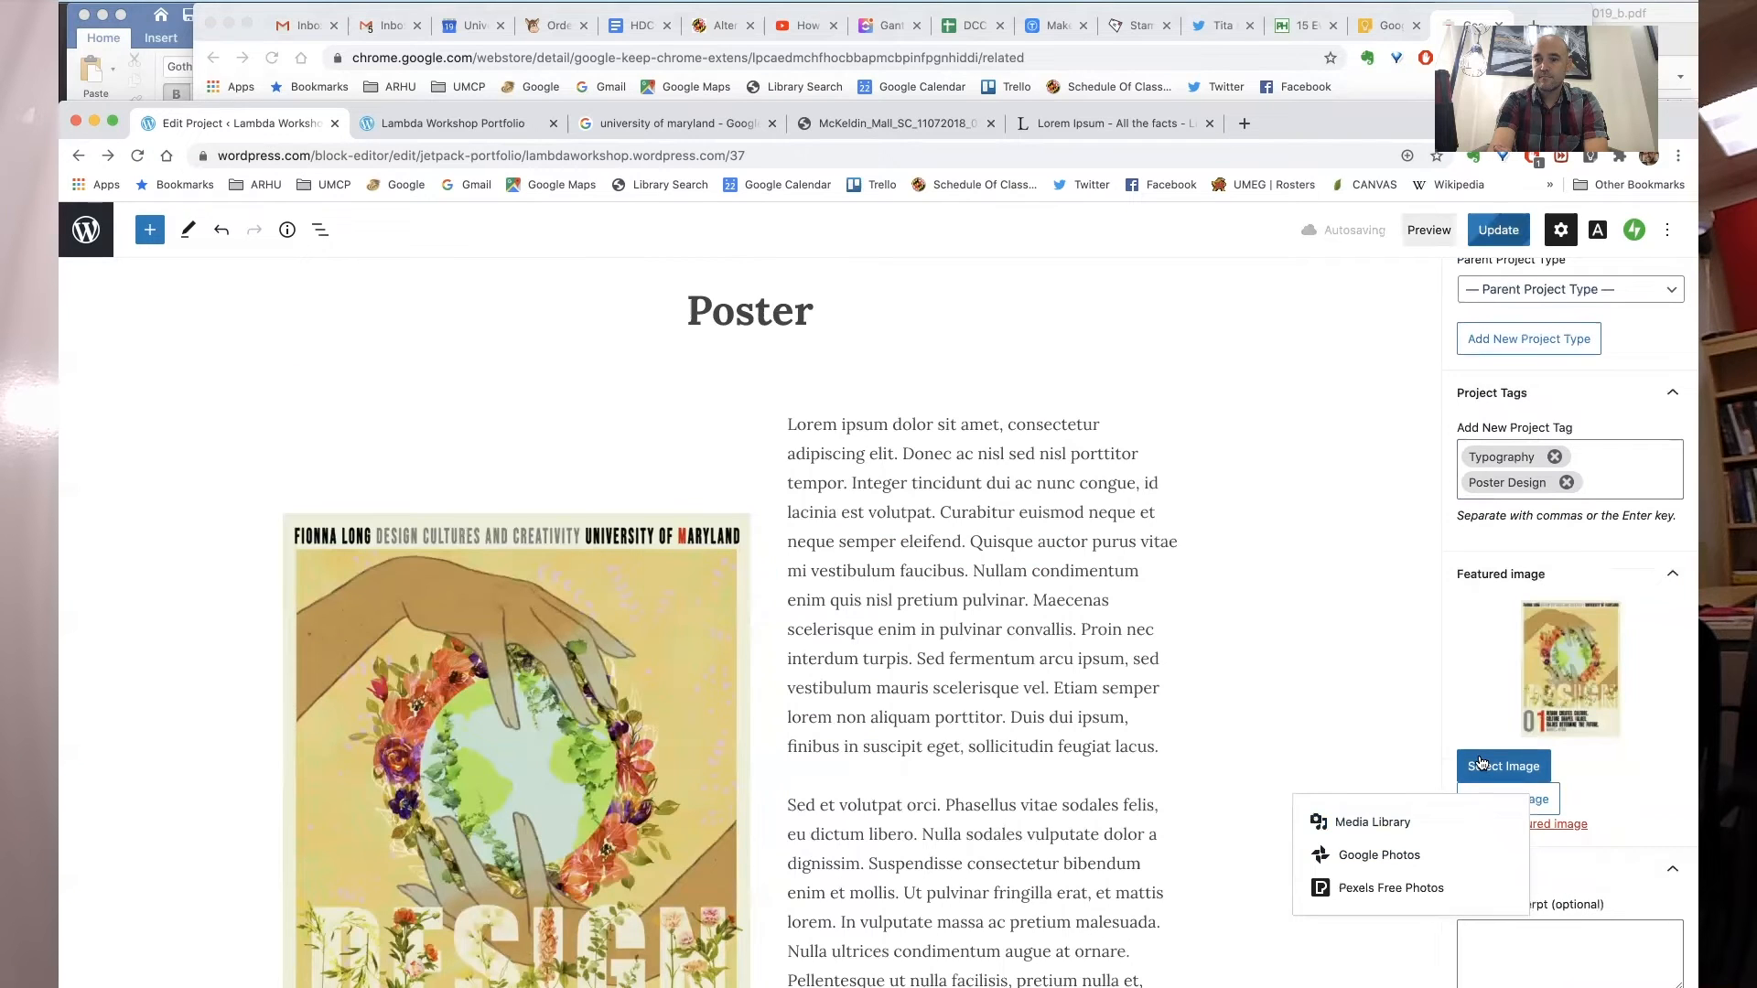
{"action": "left_click", "coordinate": [1479, 764]}
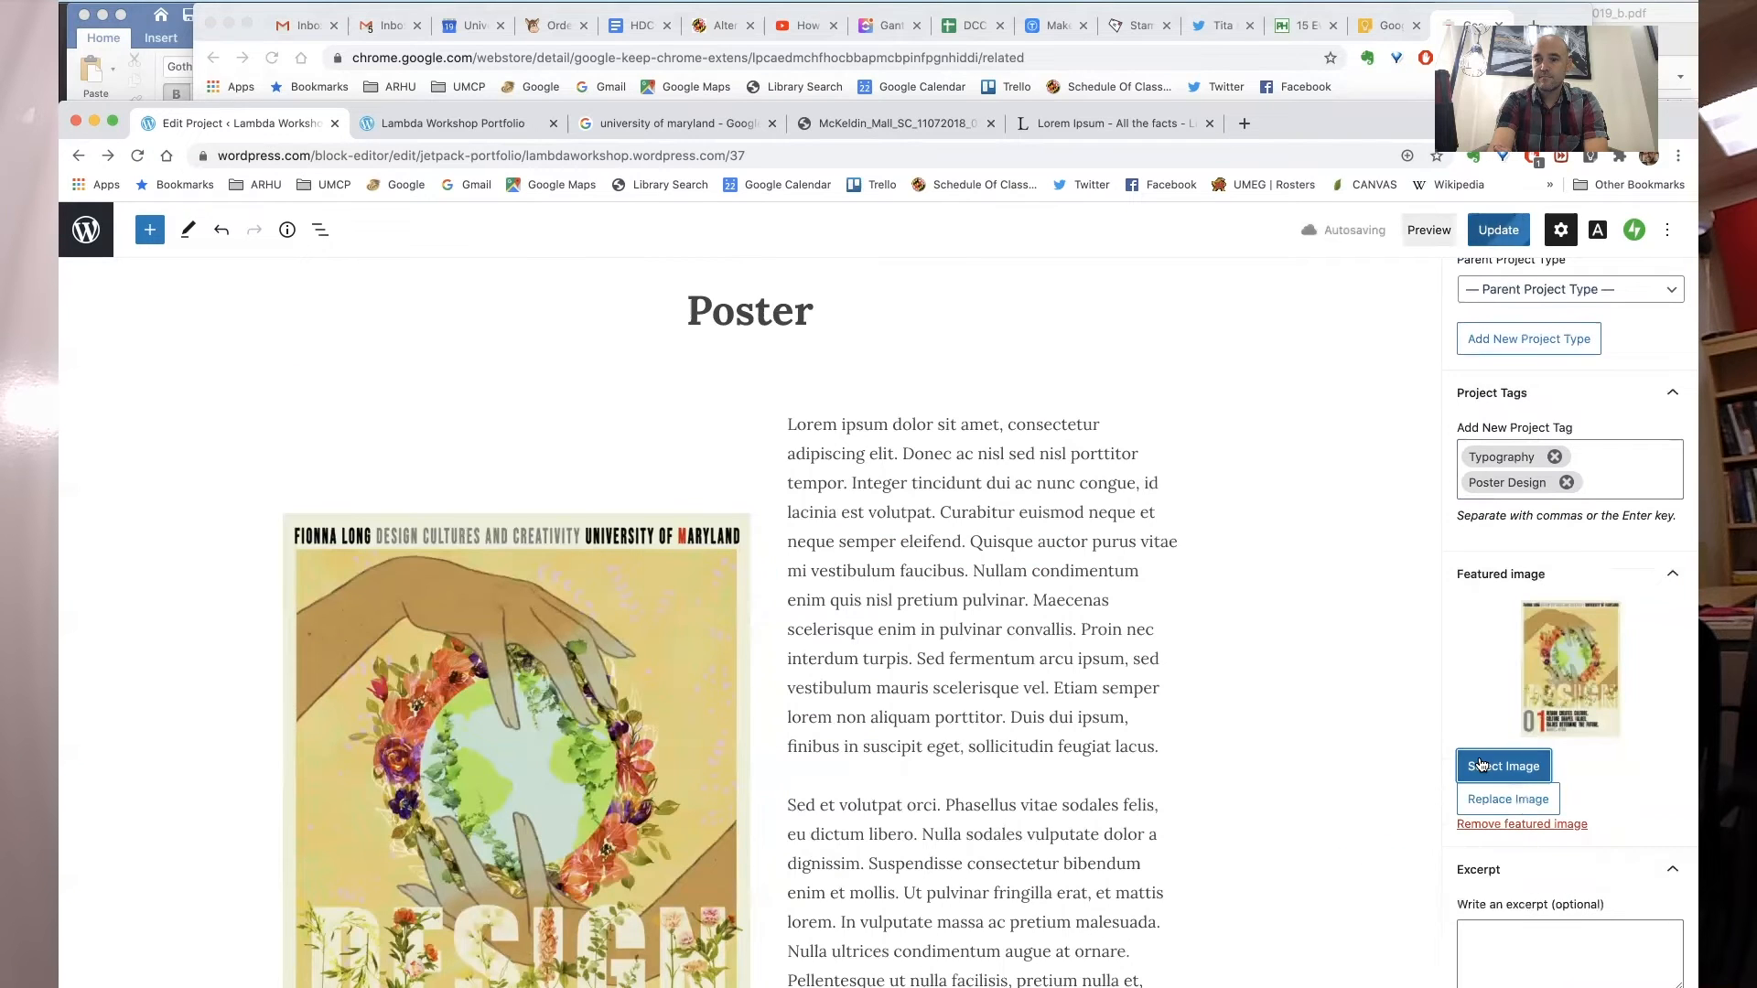
- Write the excerpt "Here is the poster I designed for the project."
{"action": "scroll", "coordinate": [1534, 797], "scroll_direction": "down", "scroll_amount": 2}
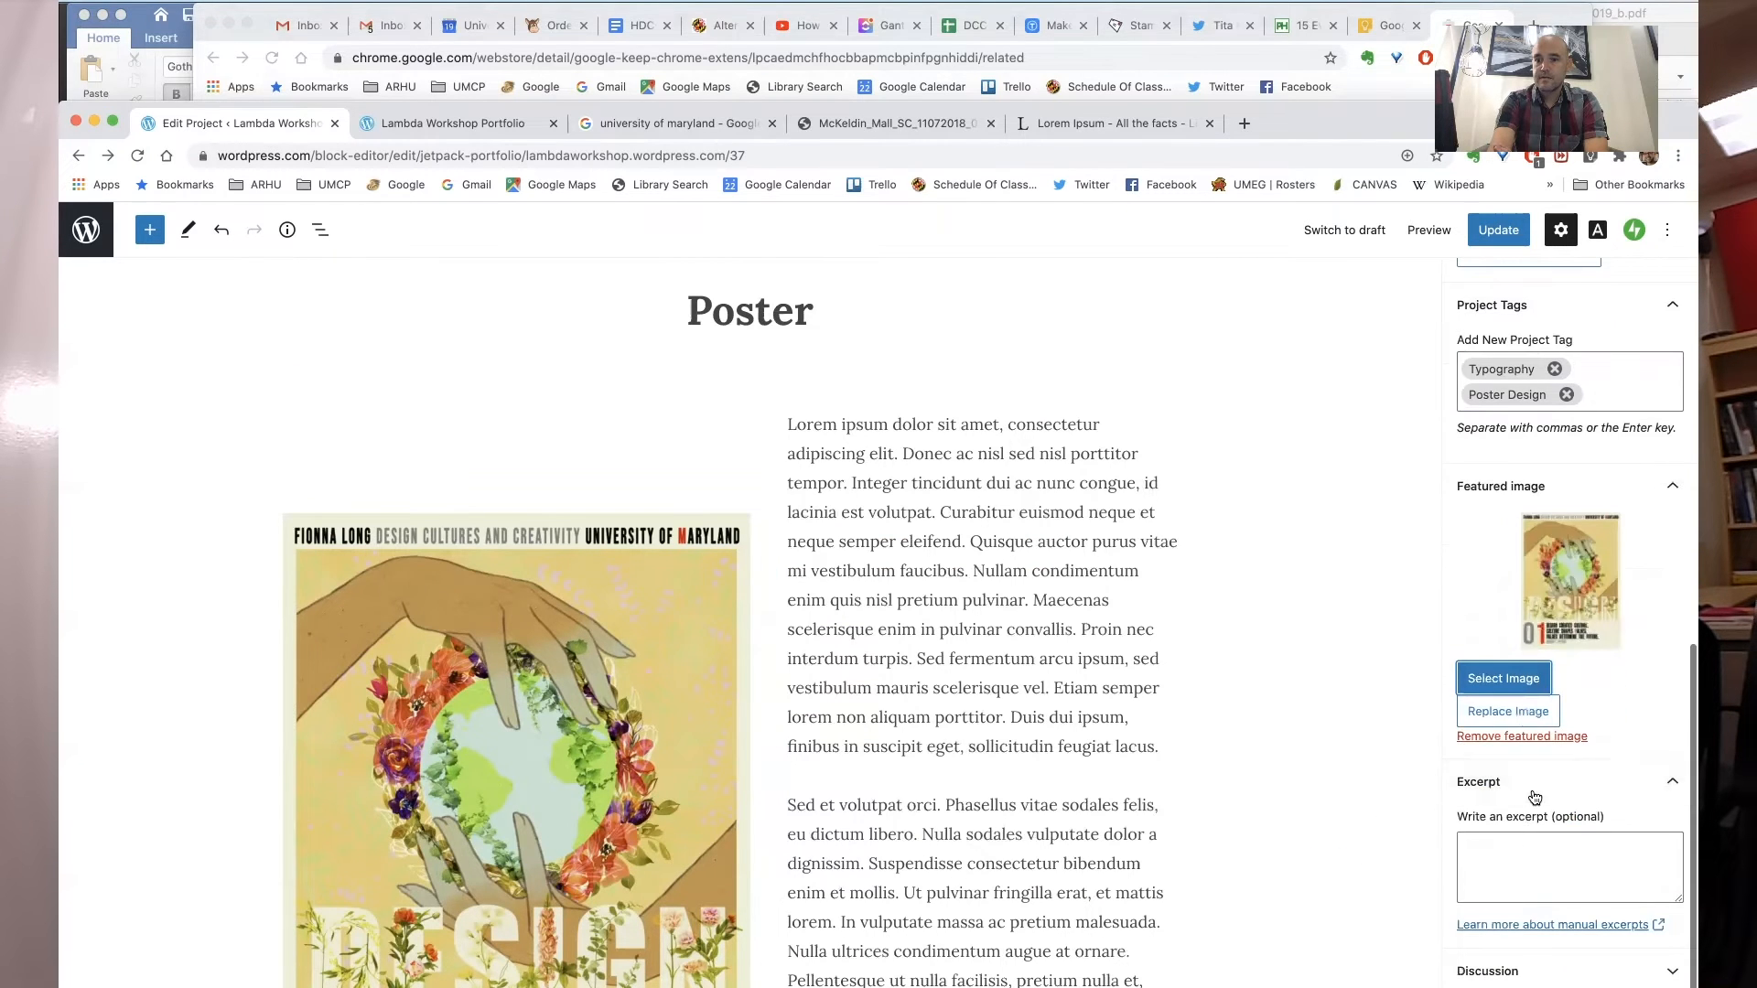
{"action": "left_click", "coordinate": [1534, 797]}
{"action": "left_click", "coordinate": [1581, 926]}
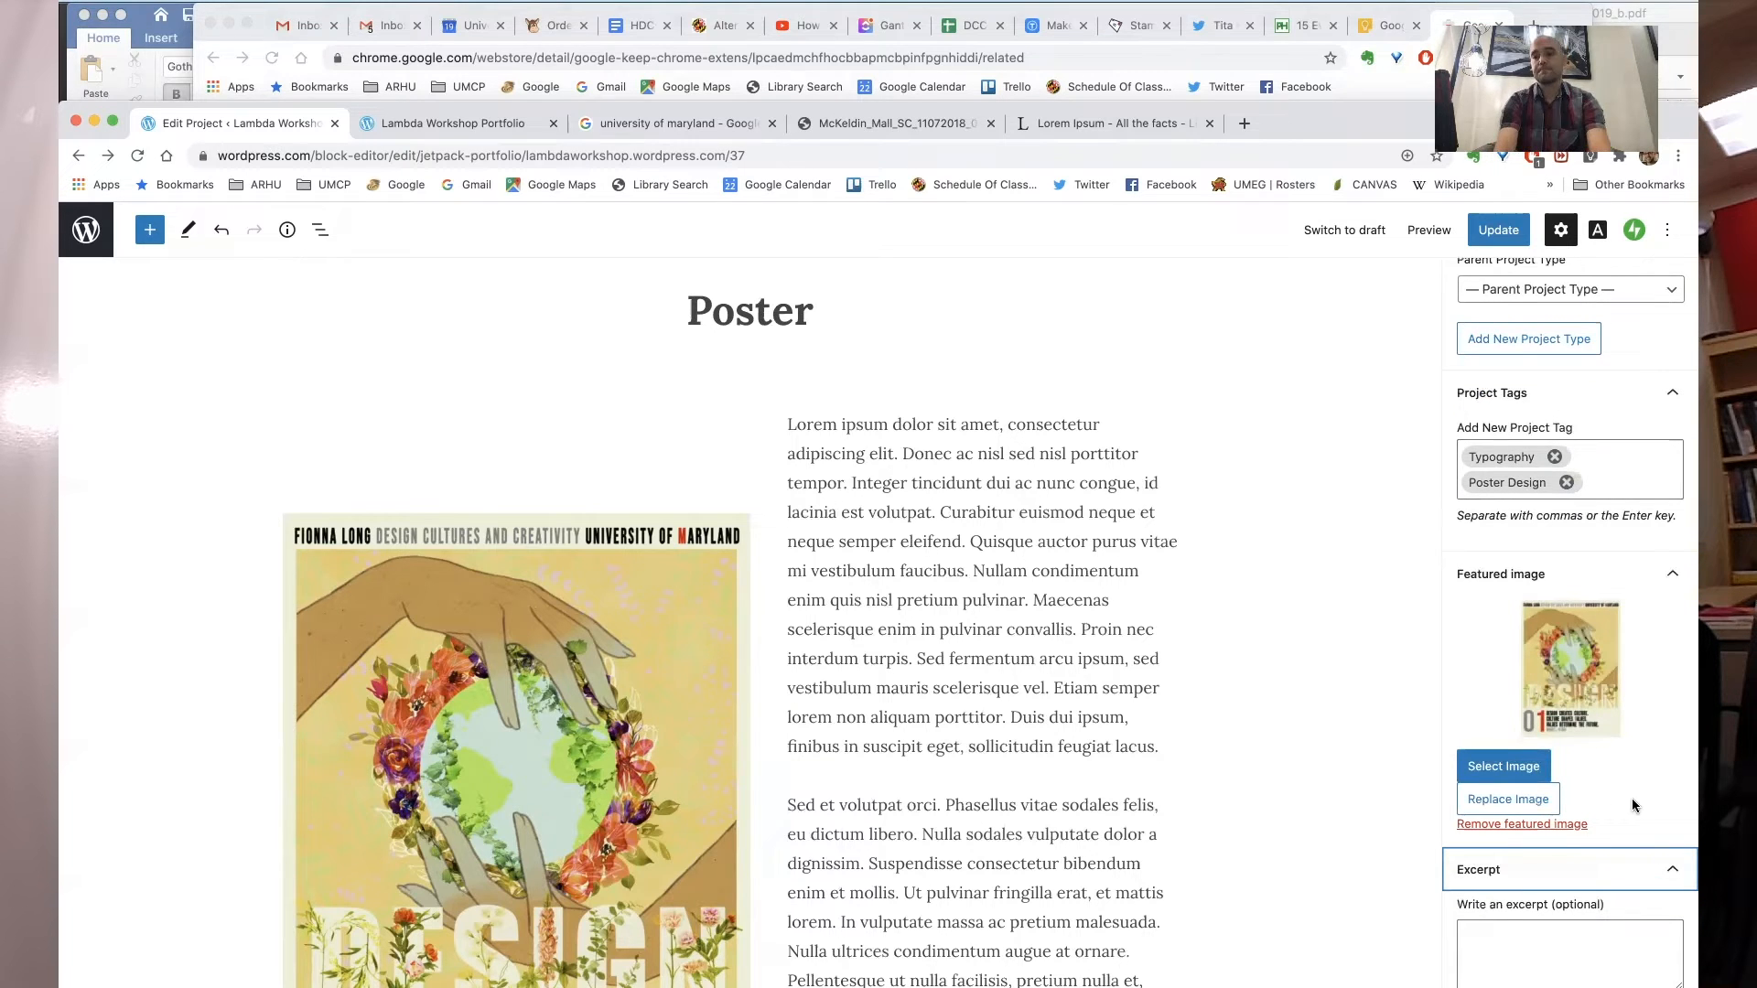
{"action": "left_click", "coordinate": [1499, 926]}
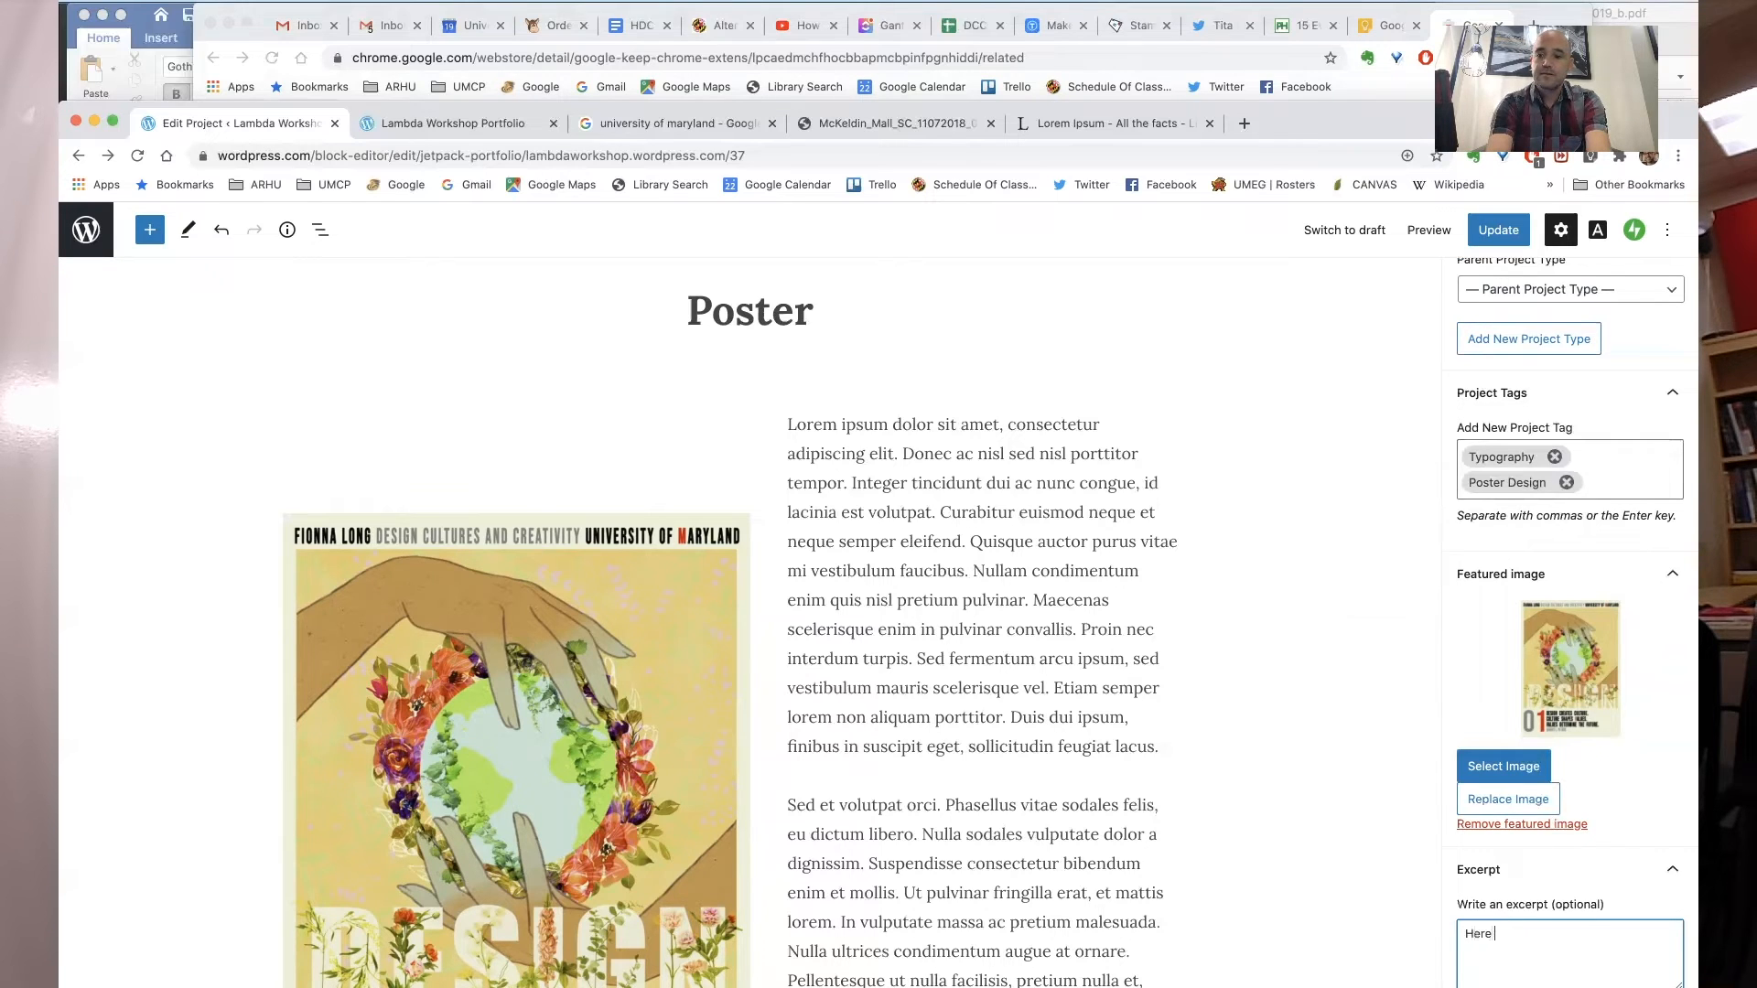
{"action": "type", "text": "oster I designed for the proje"}
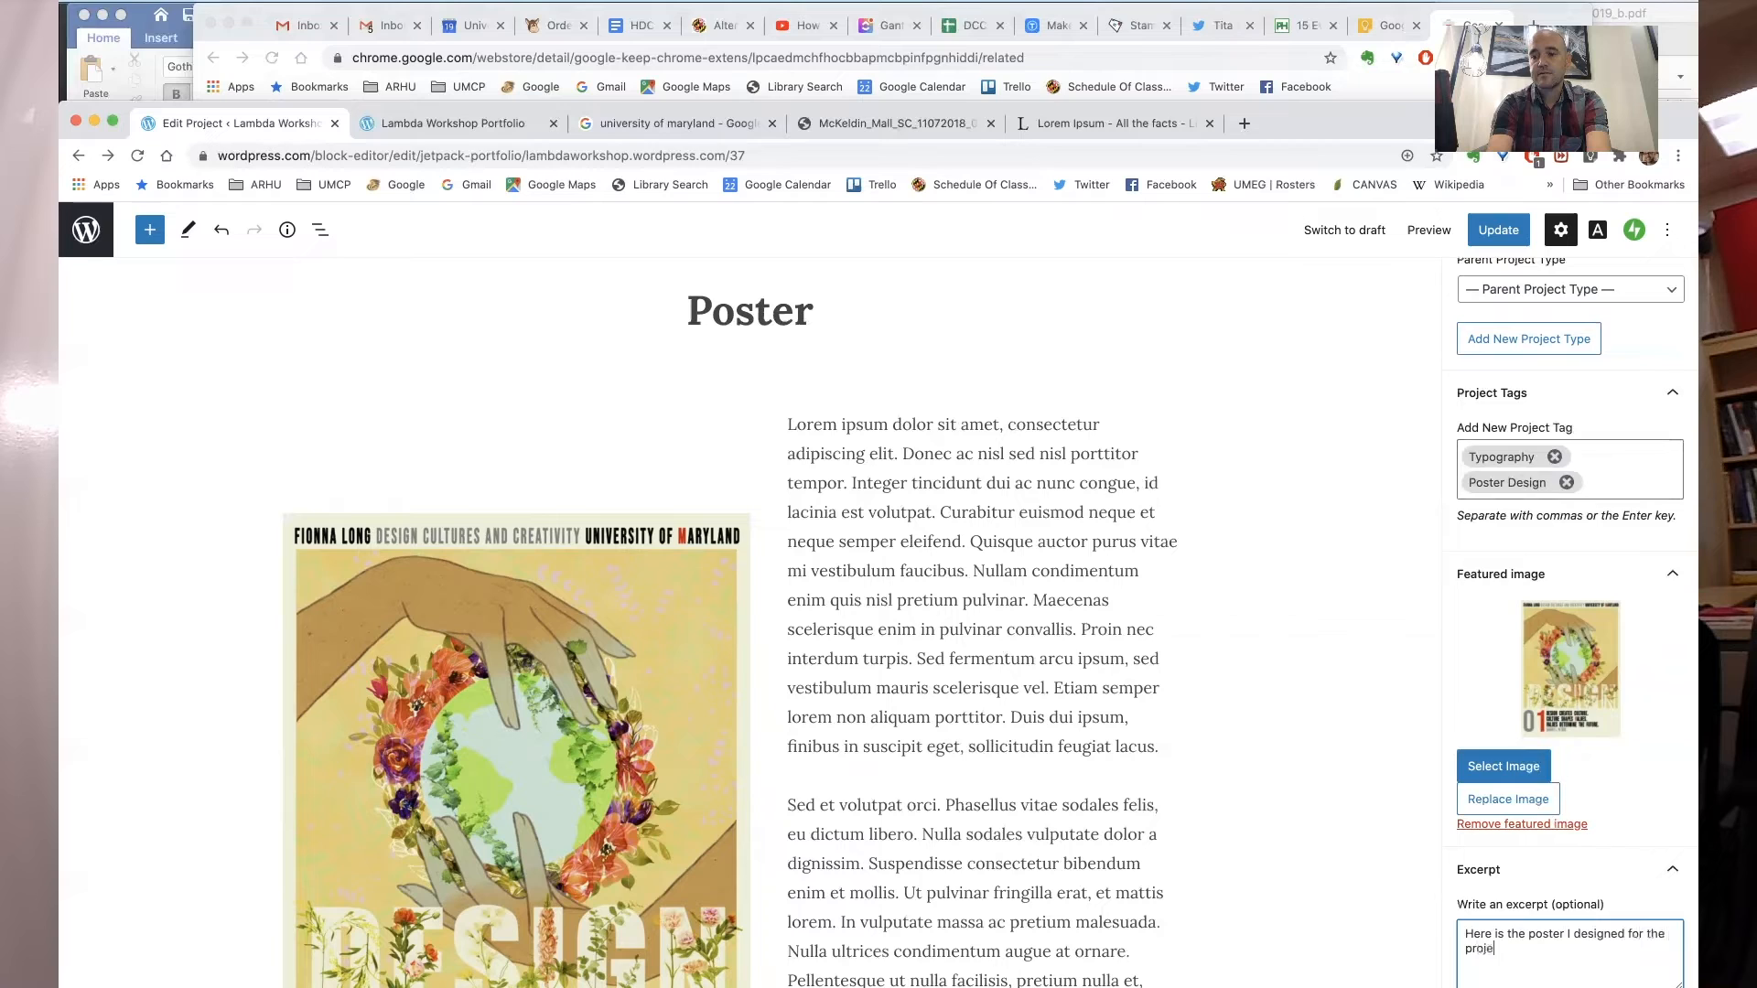
{"action": "type", "text": "."}
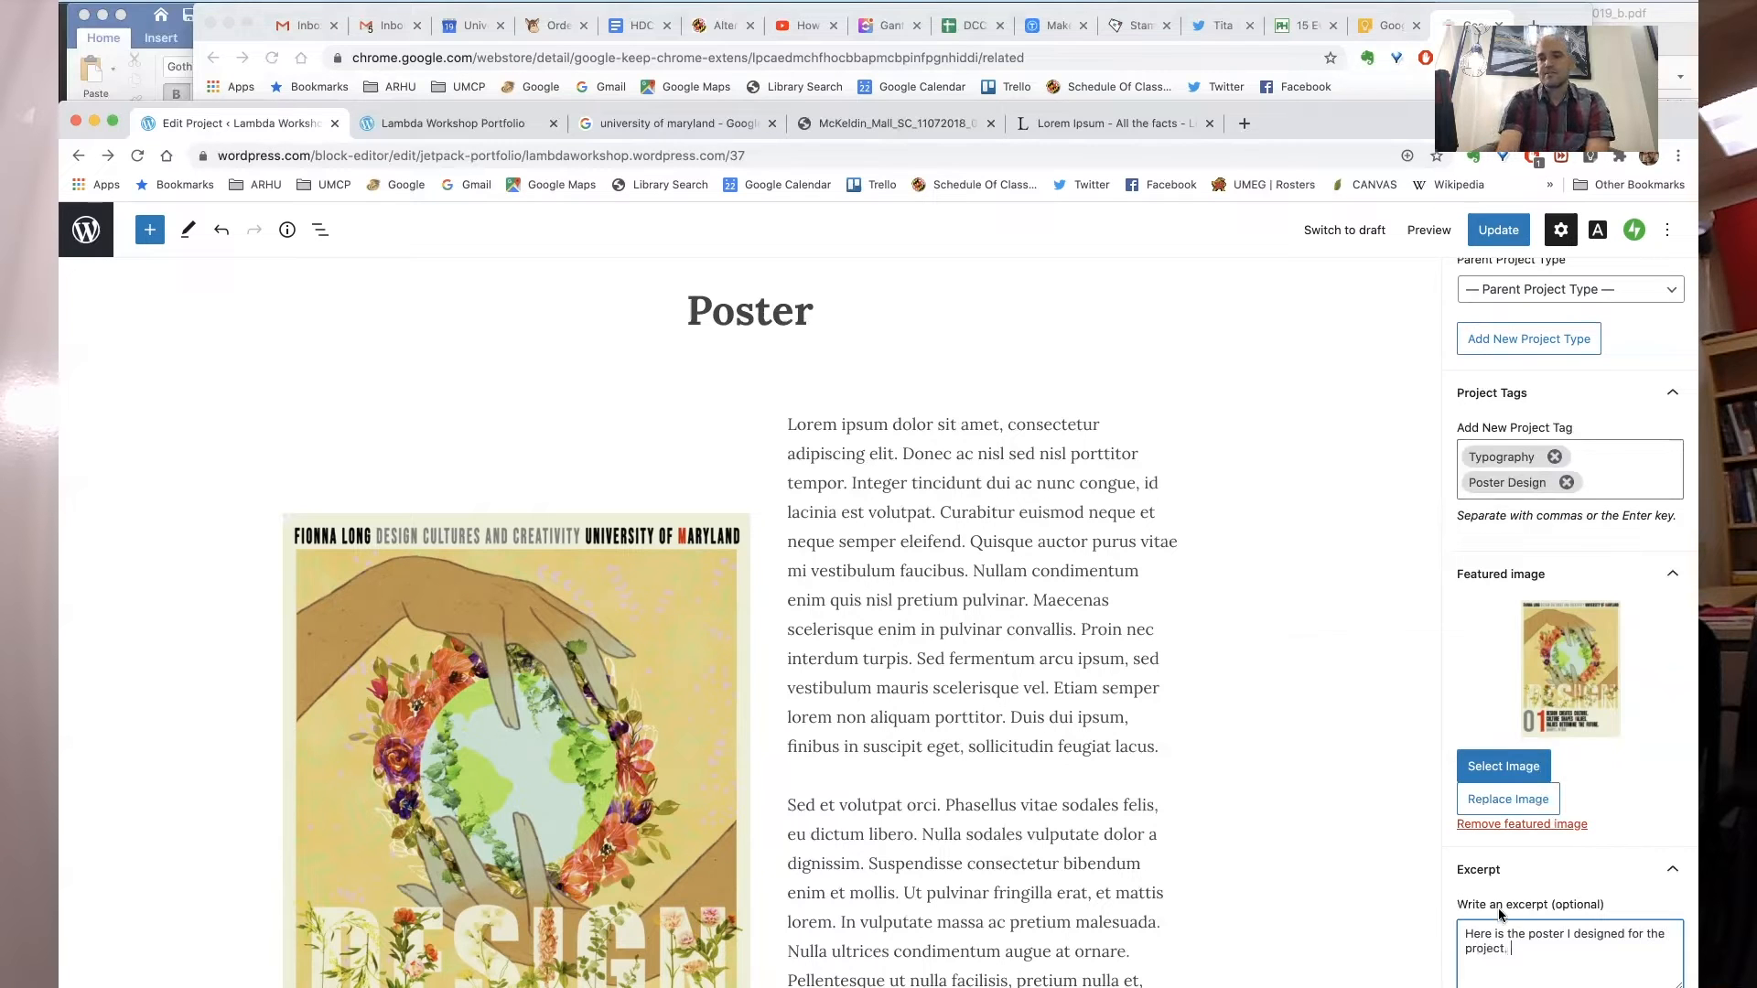
- Update the Poster project and open its published page
{"action": "left_click", "coordinate": [1489, 240]}
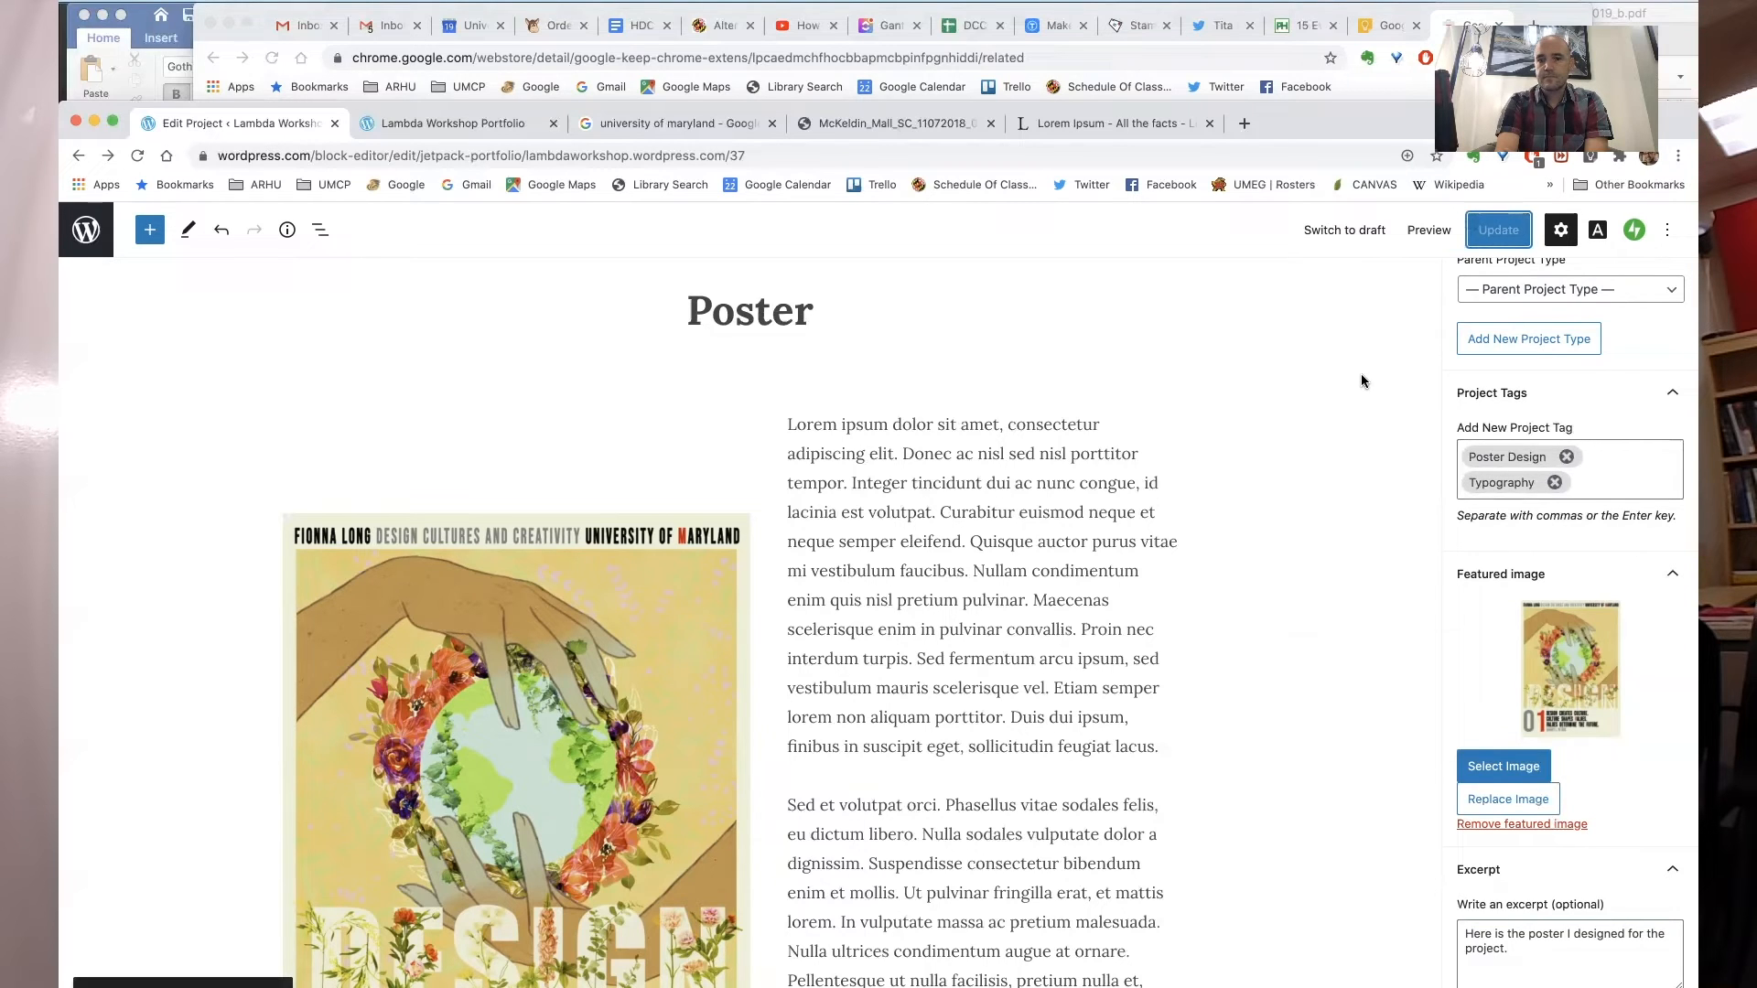
{"action": "left_click", "coordinate": [242, 985]}
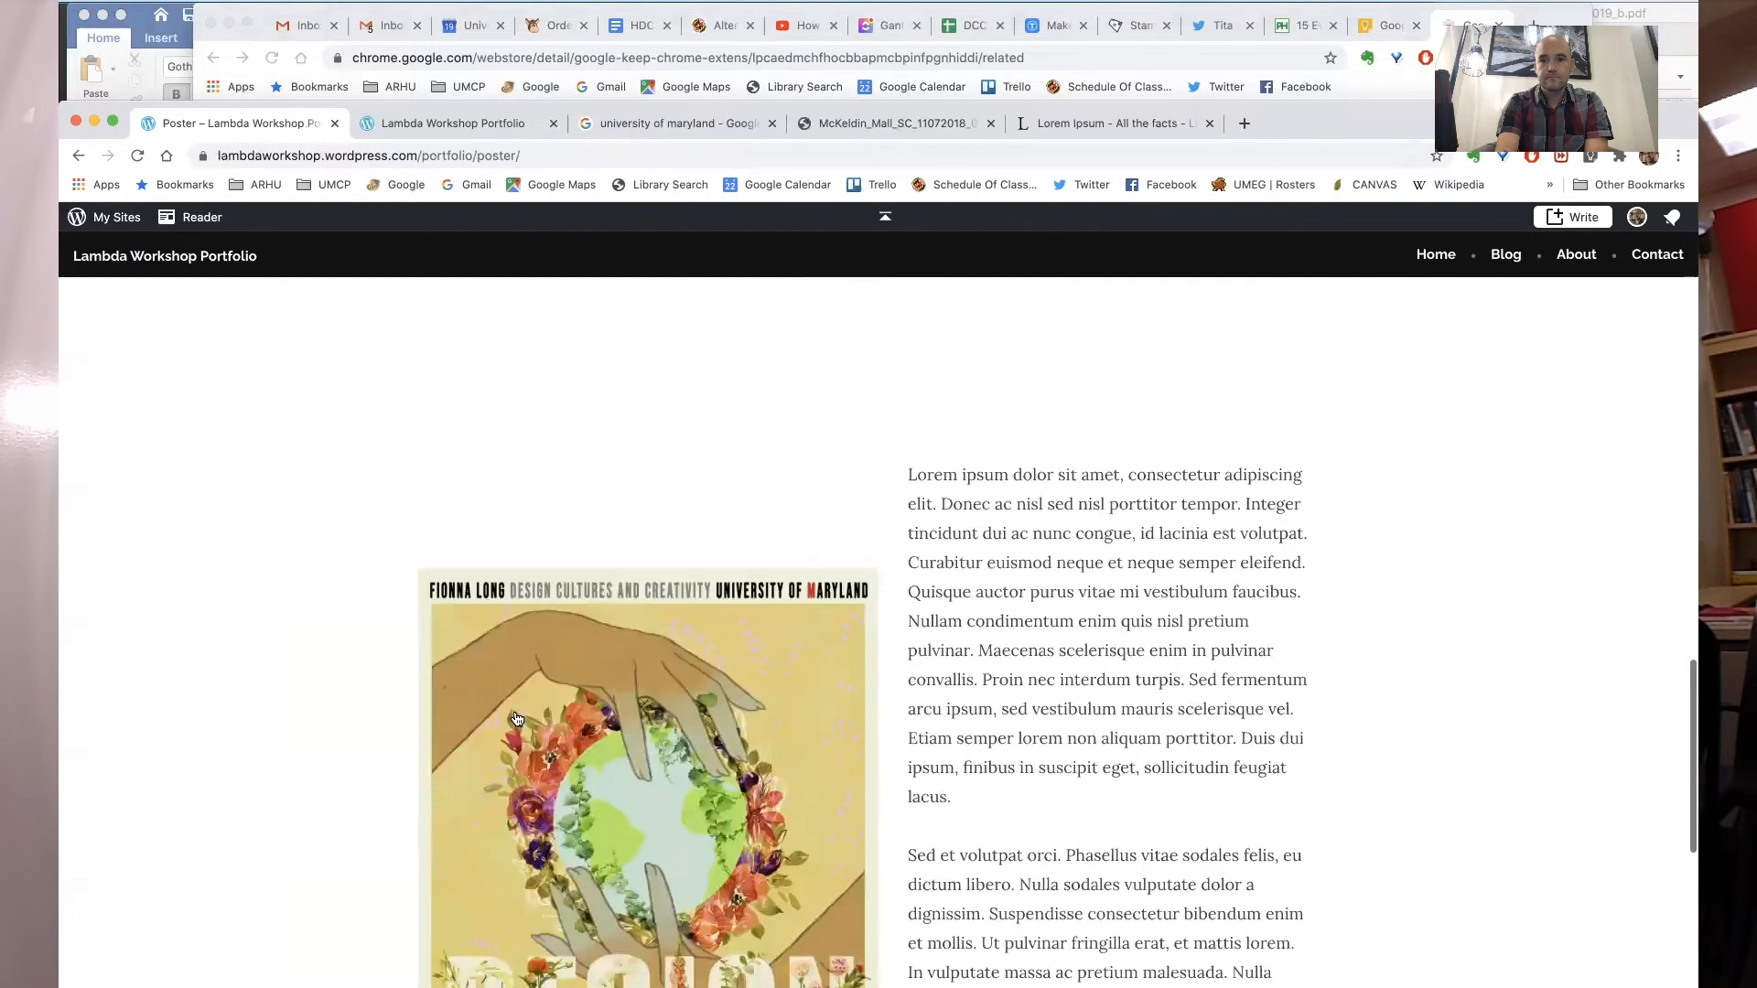
- Scroll through the published Poster page to review the featured image, text and gallery
{"action": "scroll", "coordinate": [517, 719], "scroll_direction": "up", "scroll_amount": 3}
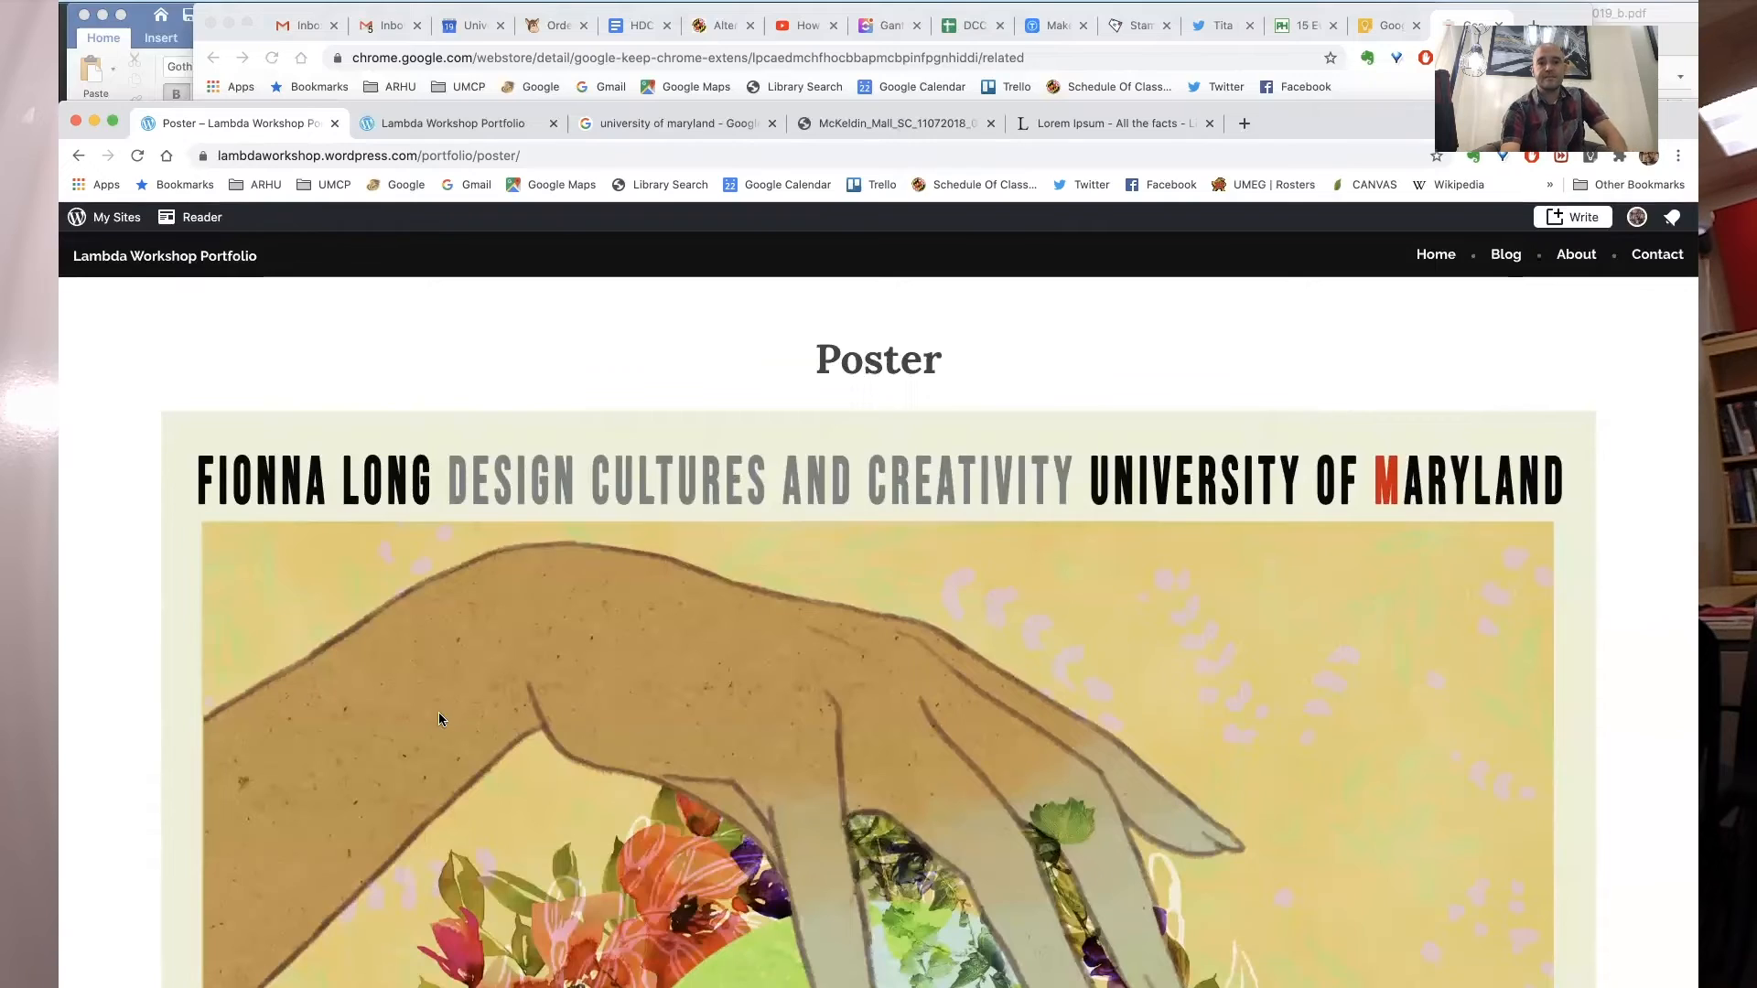
{"action": "scroll", "coordinate": [438, 711], "scroll_direction": "down", "scroll_amount": 5}
{"action": "scroll", "coordinate": [439, 720], "scroll_direction": "down", "scroll_amount": 7}
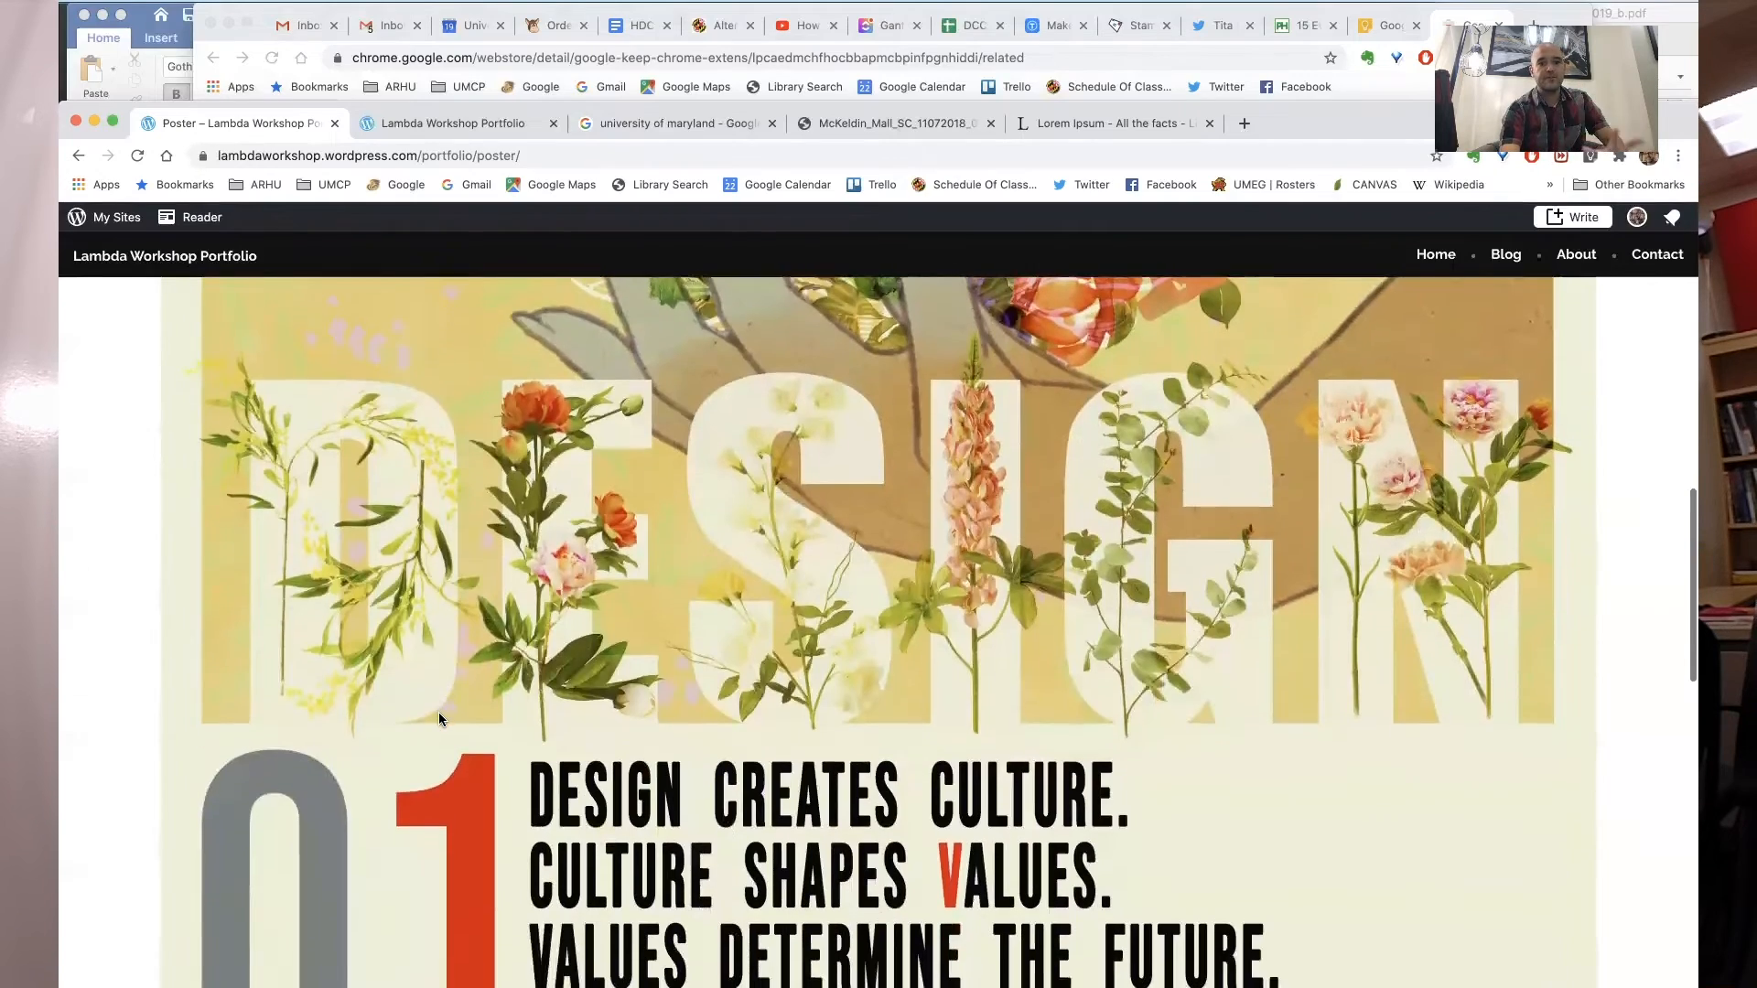
{"action": "scroll", "coordinate": [439, 719], "scroll_direction": "down", "scroll_amount": 7}
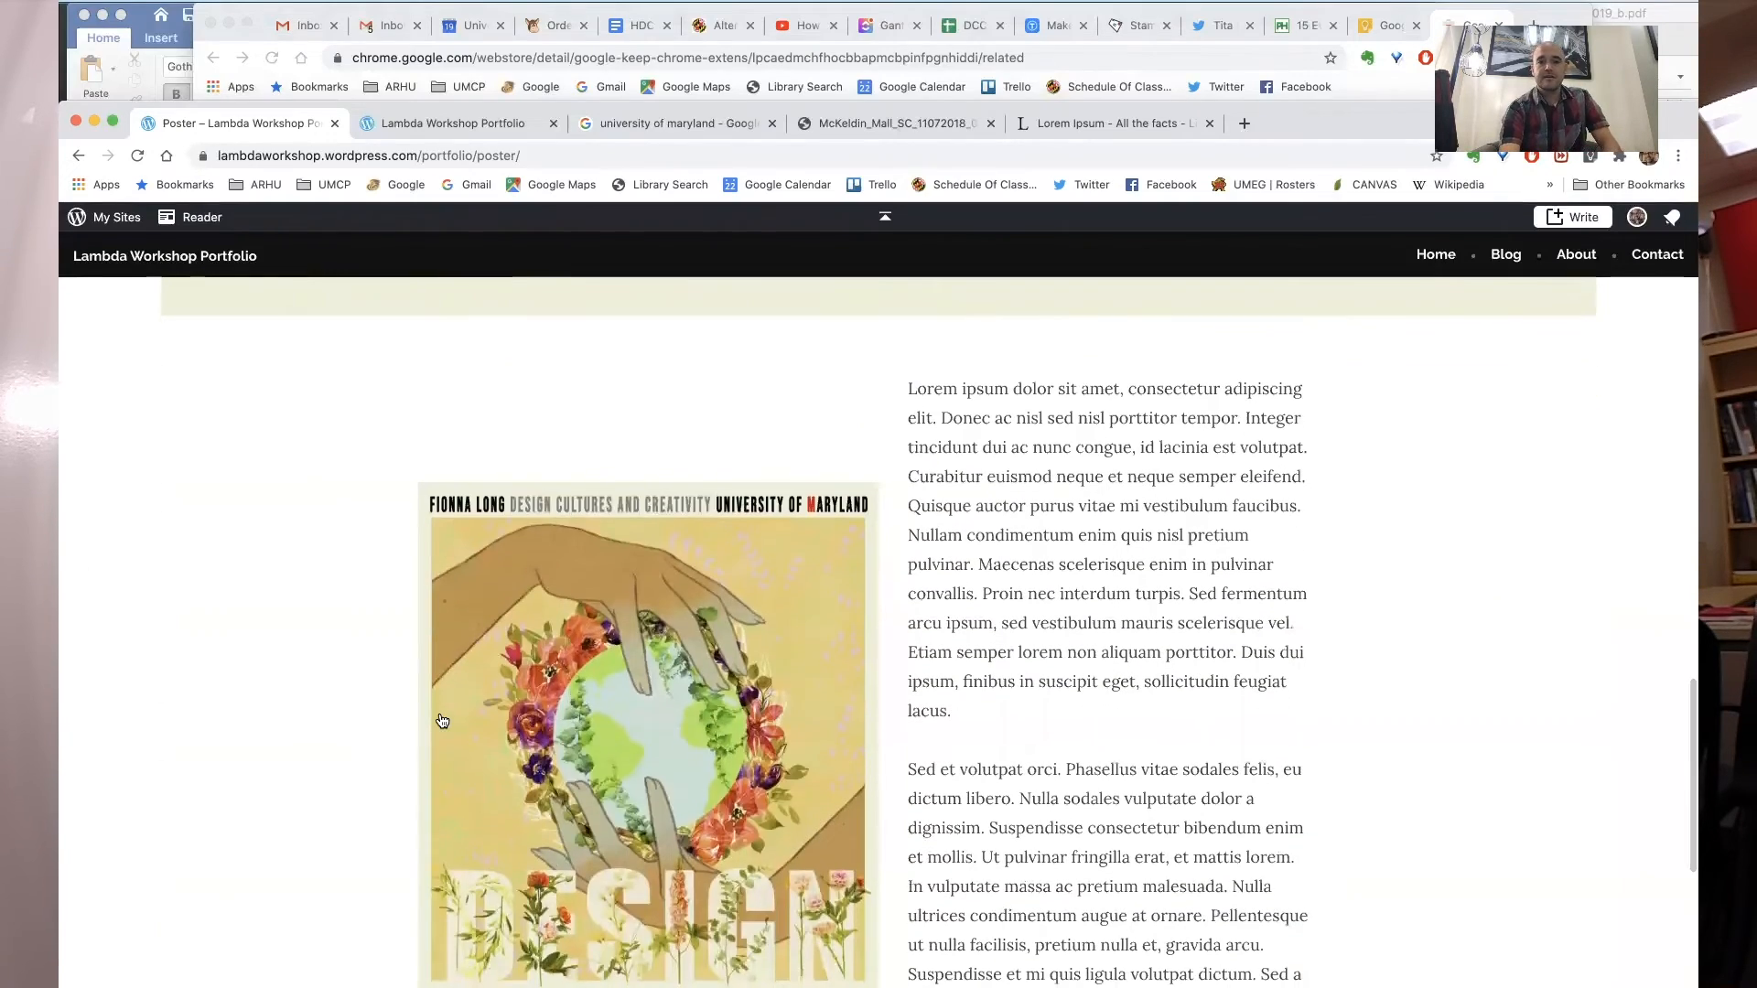
{"action": "scroll", "coordinate": [442, 721], "scroll_direction": "down", "scroll_amount": 4}
{"action": "scroll", "coordinate": [441, 720], "scroll_direction": "down", "scroll_amount": 4}
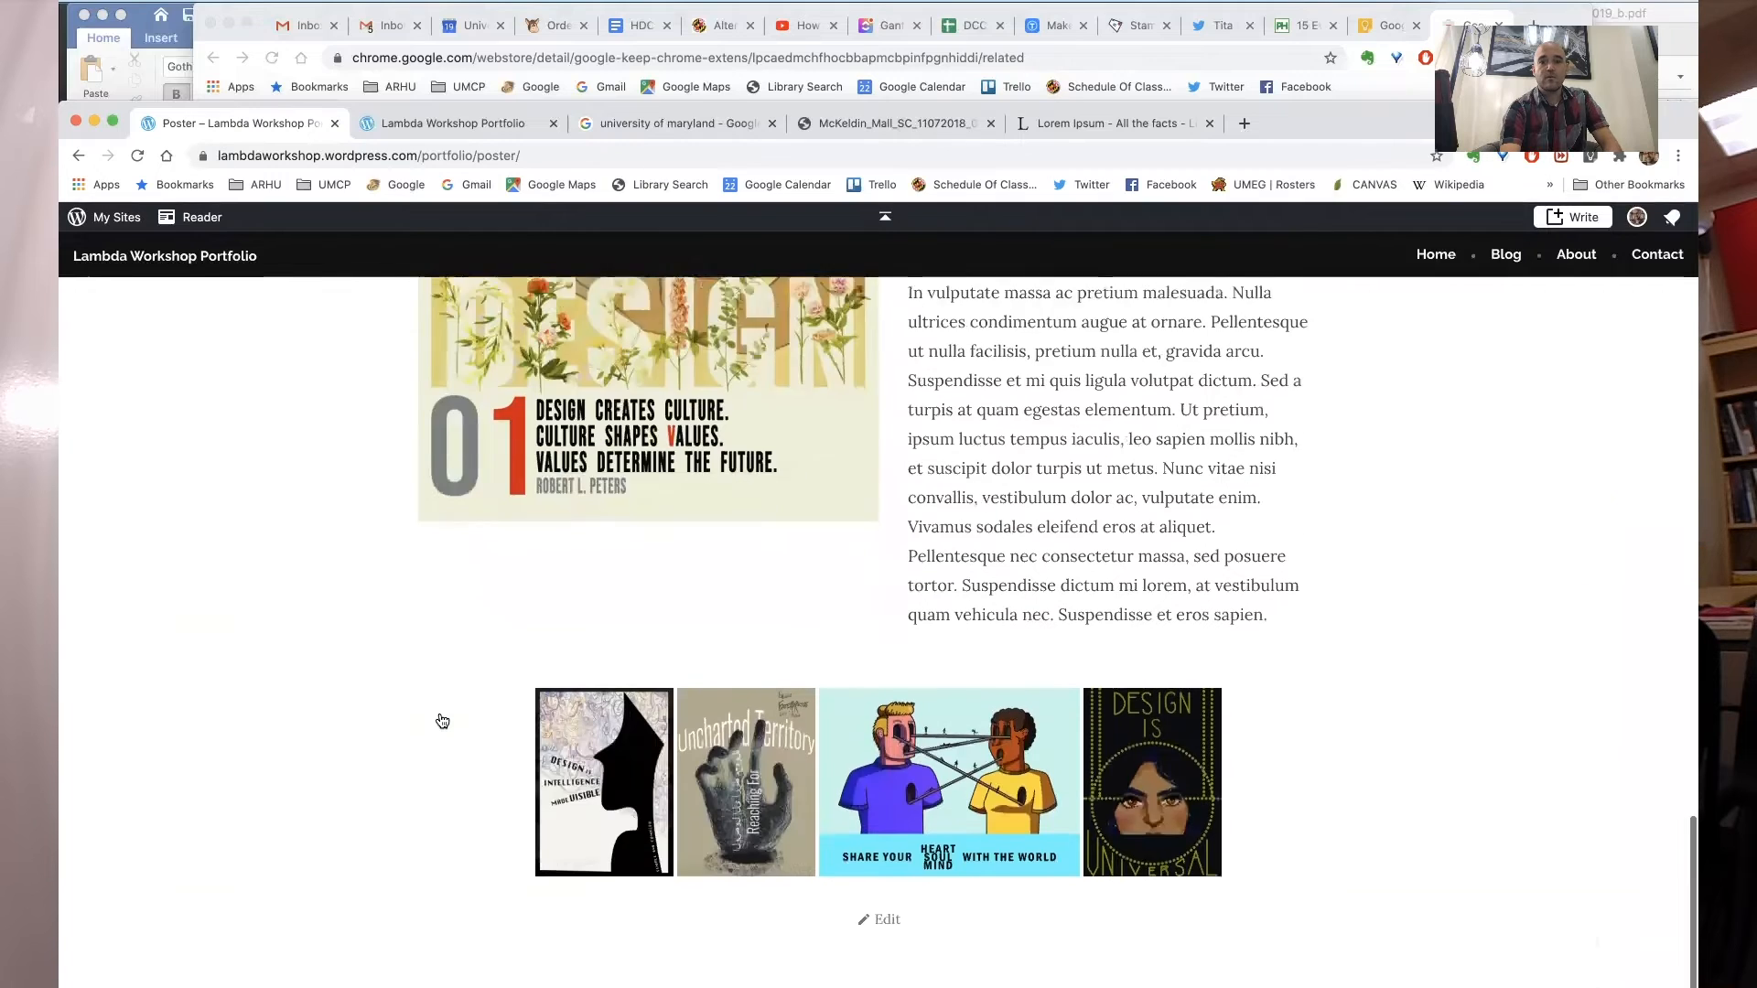
{"action": "scroll", "coordinate": [440, 719], "scroll_direction": "up", "scroll_amount": 15}
{"action": "scroll", "coordinate": [437, 712], "scroll_direction": "up", "scroll_amount": 3}
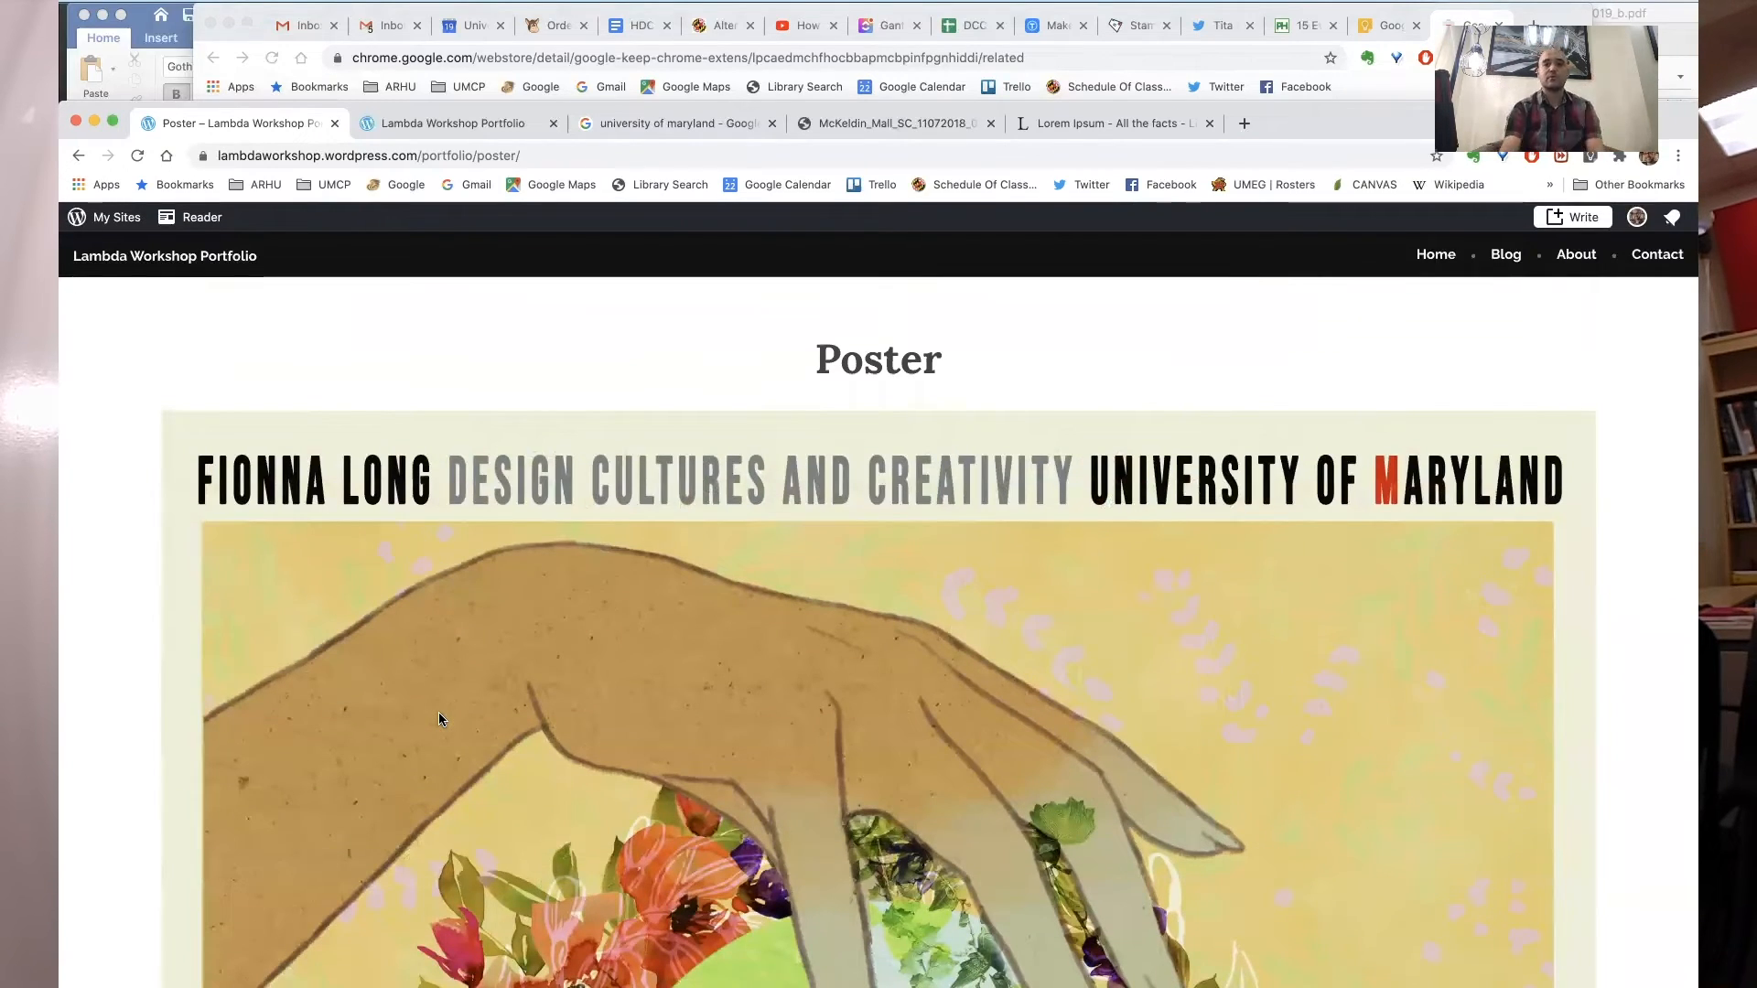
{"action": "scroll", "coordinate": [439, 719], "scroll_direction": "down", "scroll_amount": 16}
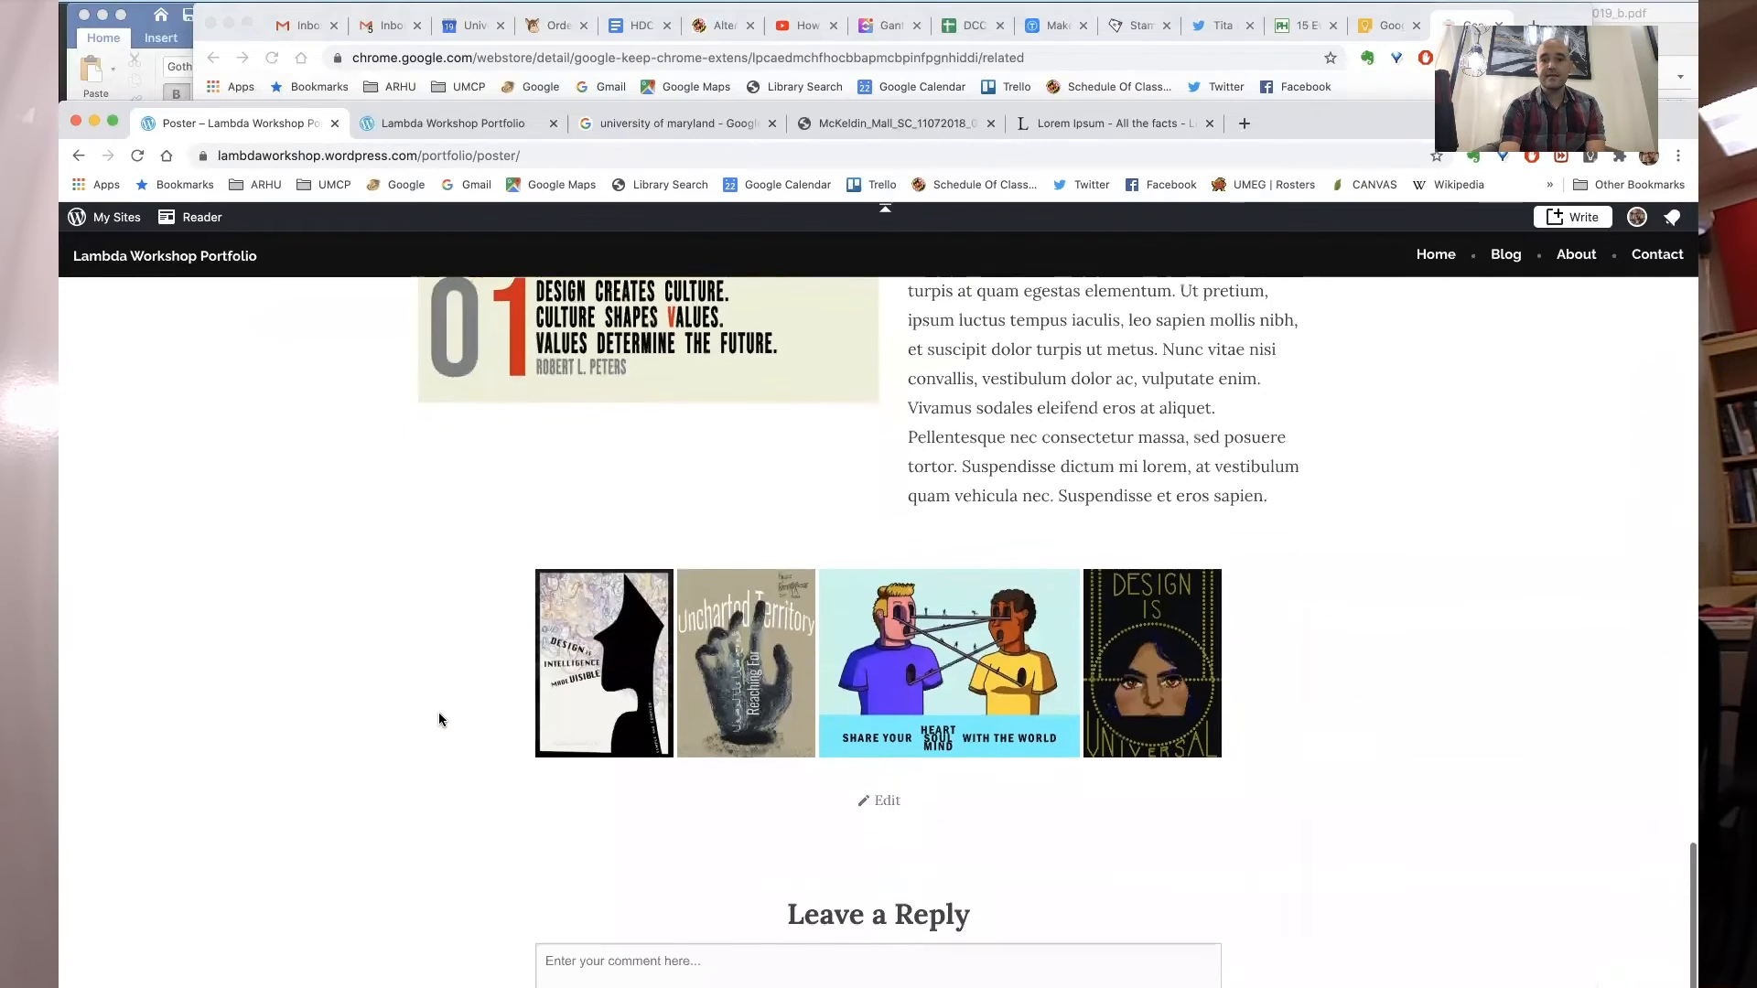
{"action": "scroll", "coordinate": [438, 712], "scroll_direction": "up", "scroll_amount": 10}
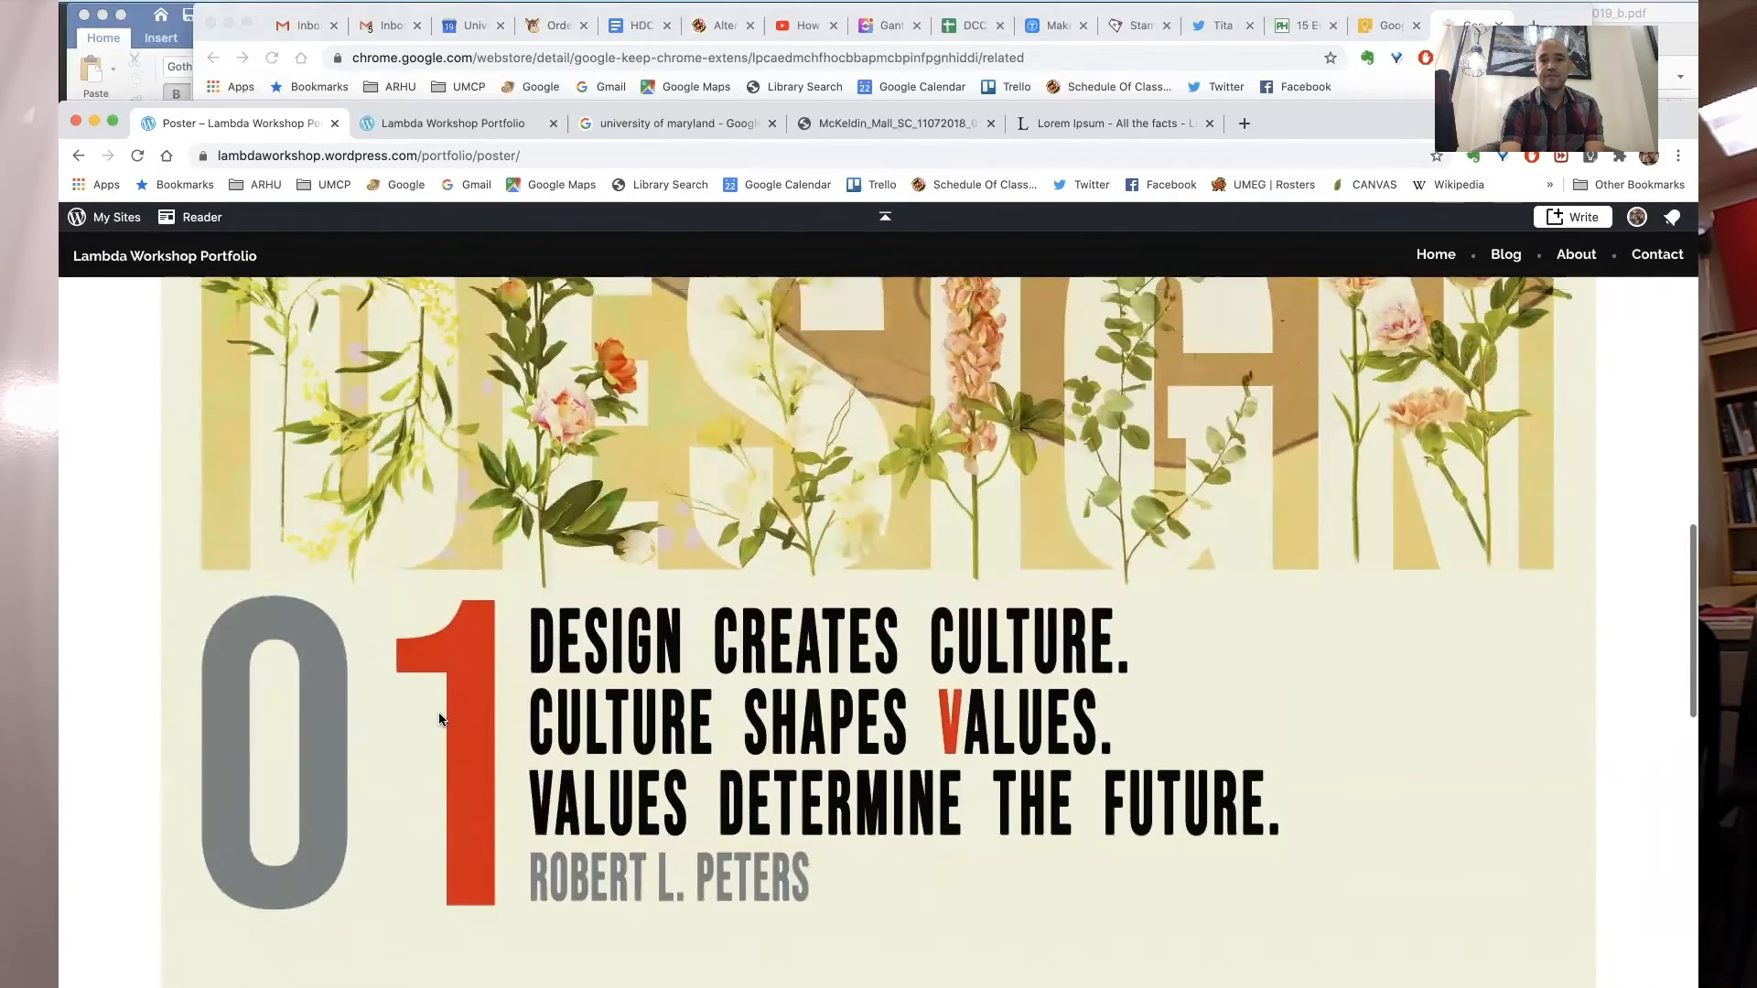
{"action": "scroll", "coordinate": [439, 720], "scroll_direction": "up", "scroll_amount": 8}
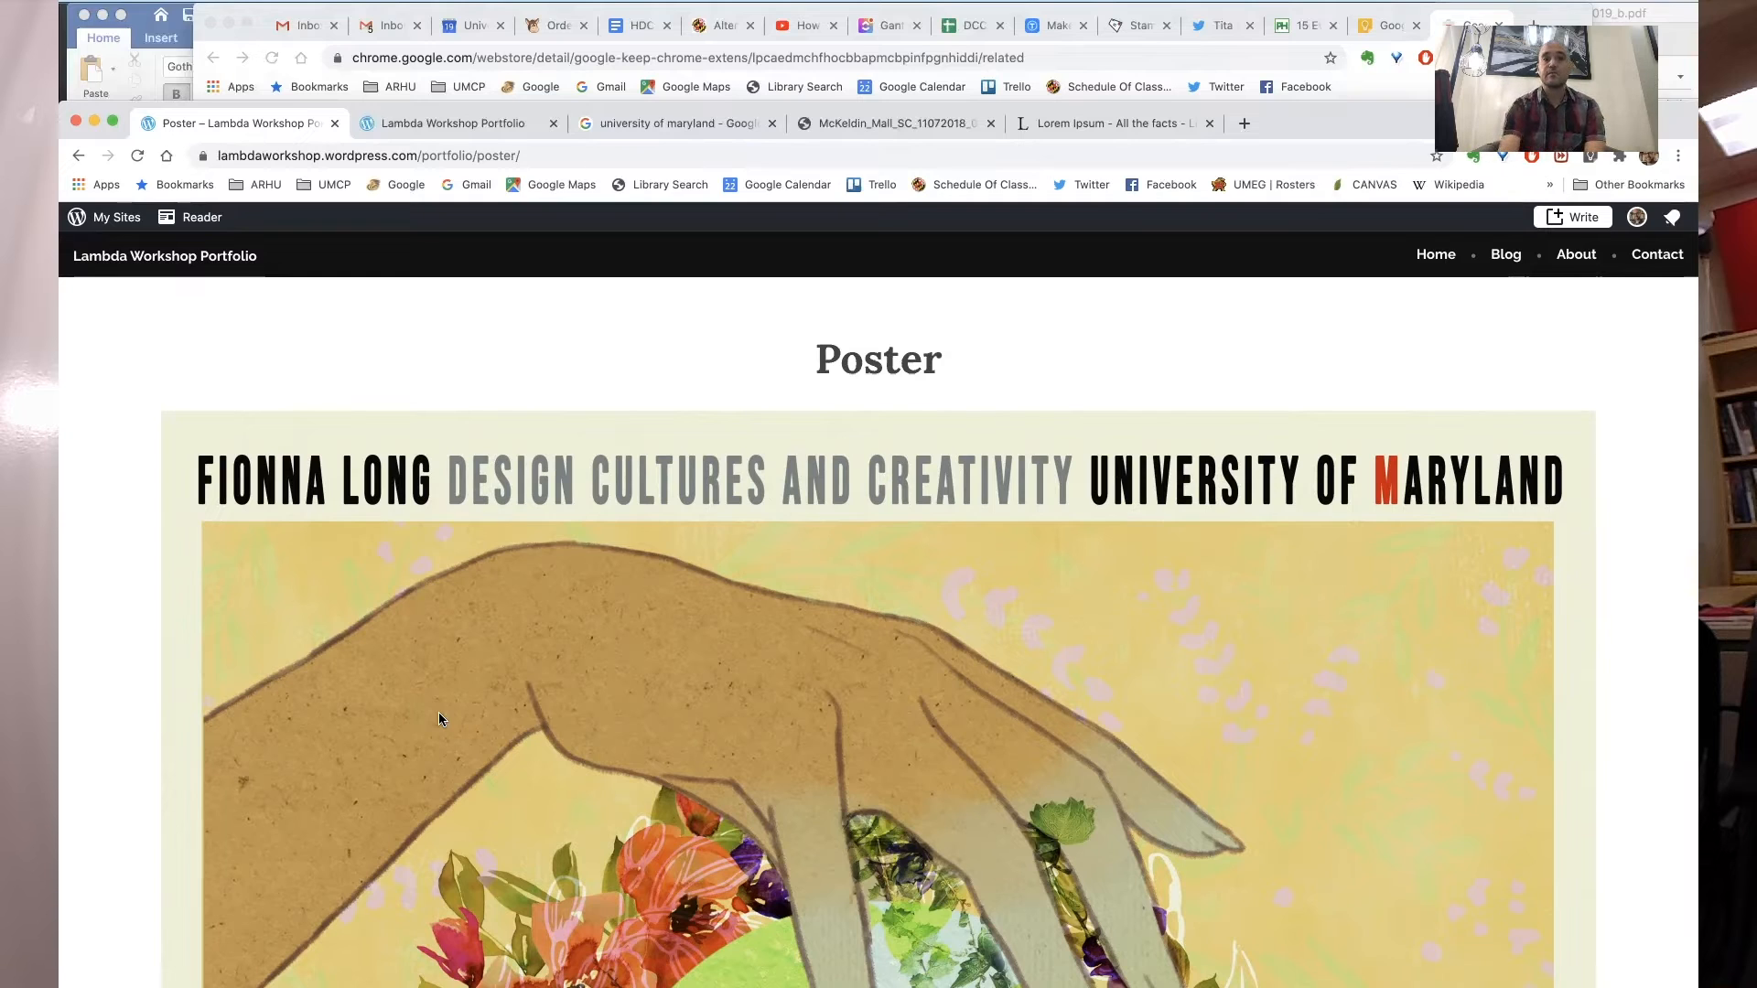
{"action": "scroll", "coordinate": [439, 720], "scroll_direction": "down", "scroll_amount": 8}
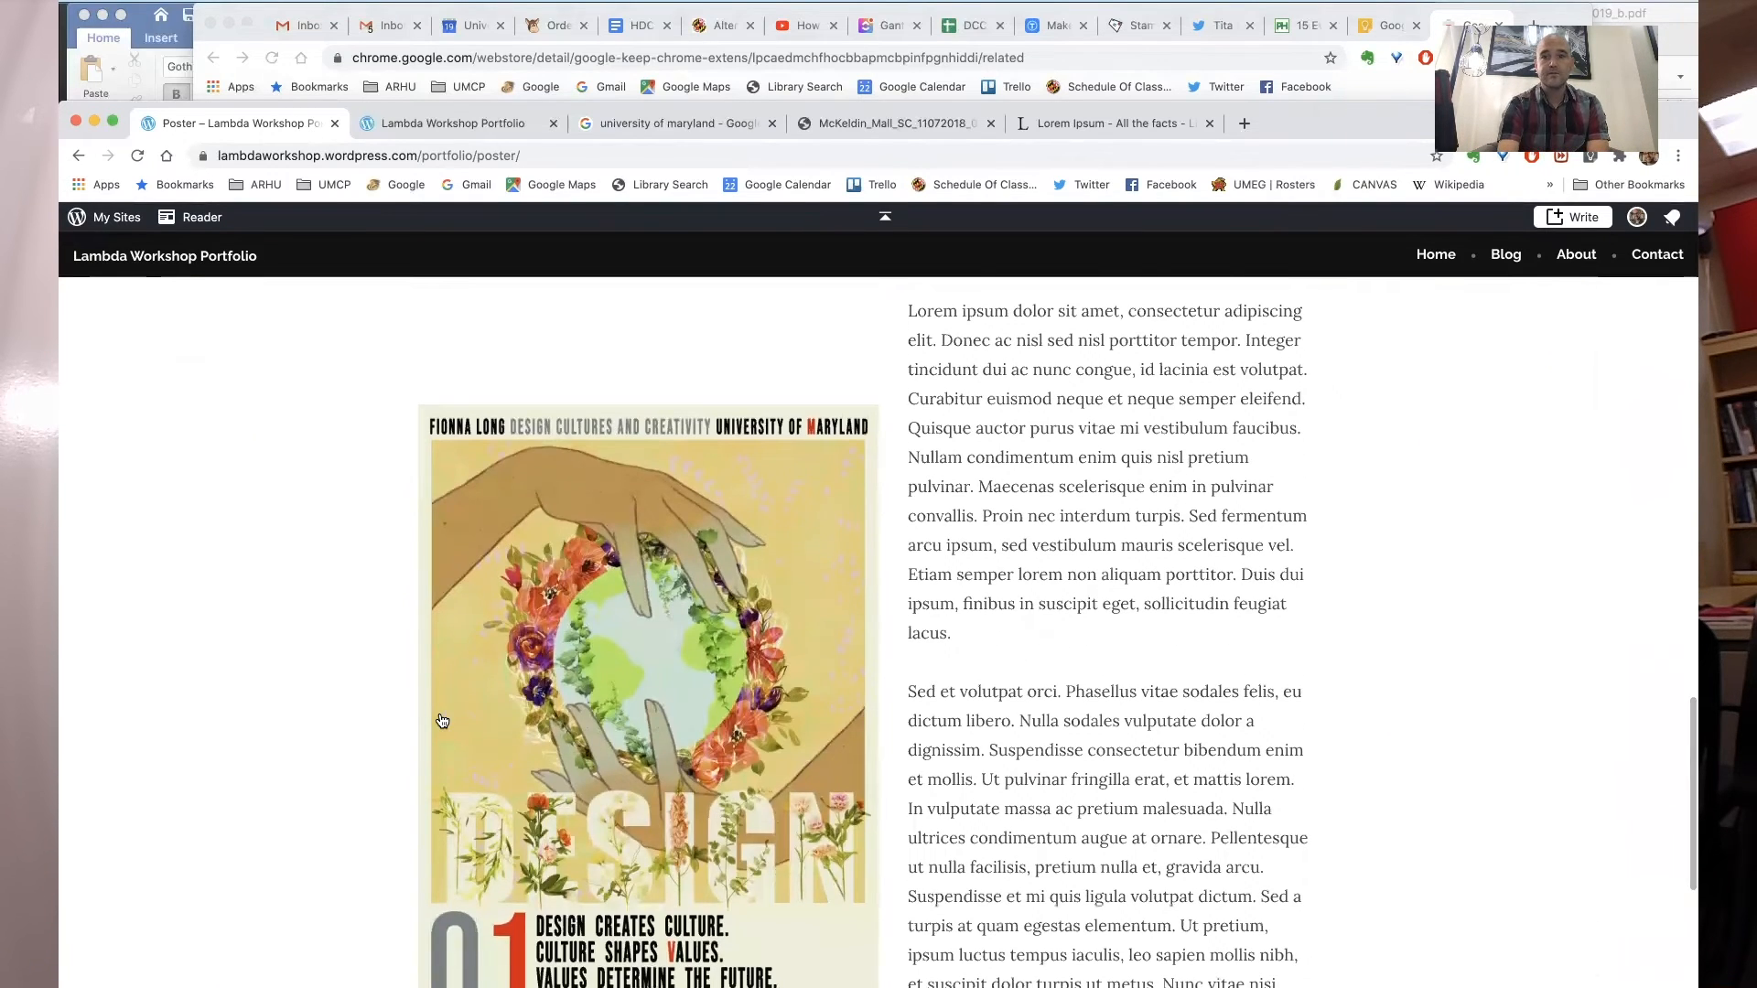
{"action": "scroll", "coordinate": [439, 719], "scroll_direction": "down", "scroll_amount": 6}
{"action": "scroll", "coordinate": [439, 720], "scroll_direction": "down", "scroll_amount": 3}
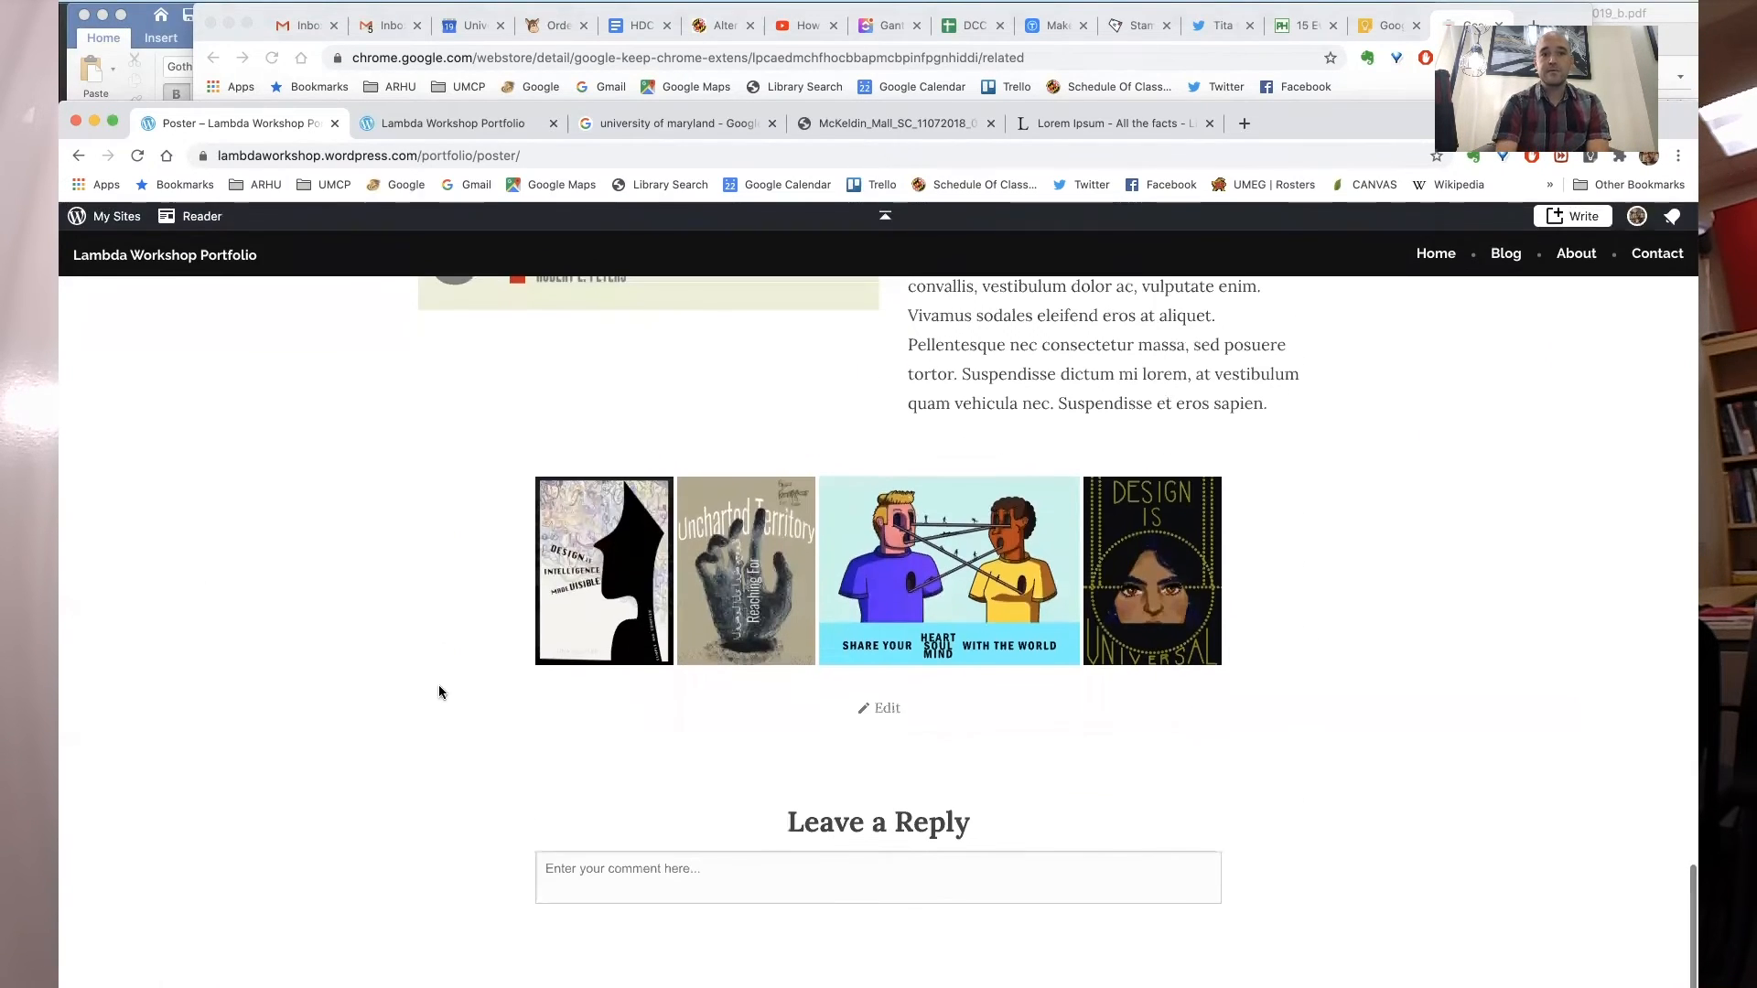
{"action": "scroll", "coordinate": [561, 545], "scroll_direction": "up", "scroll_amount": 15}
- Return to the editor and leave it for the WordPress dashboard, confirming leaving the page
{"action": "left_click", "coordinate": [79, 155]}
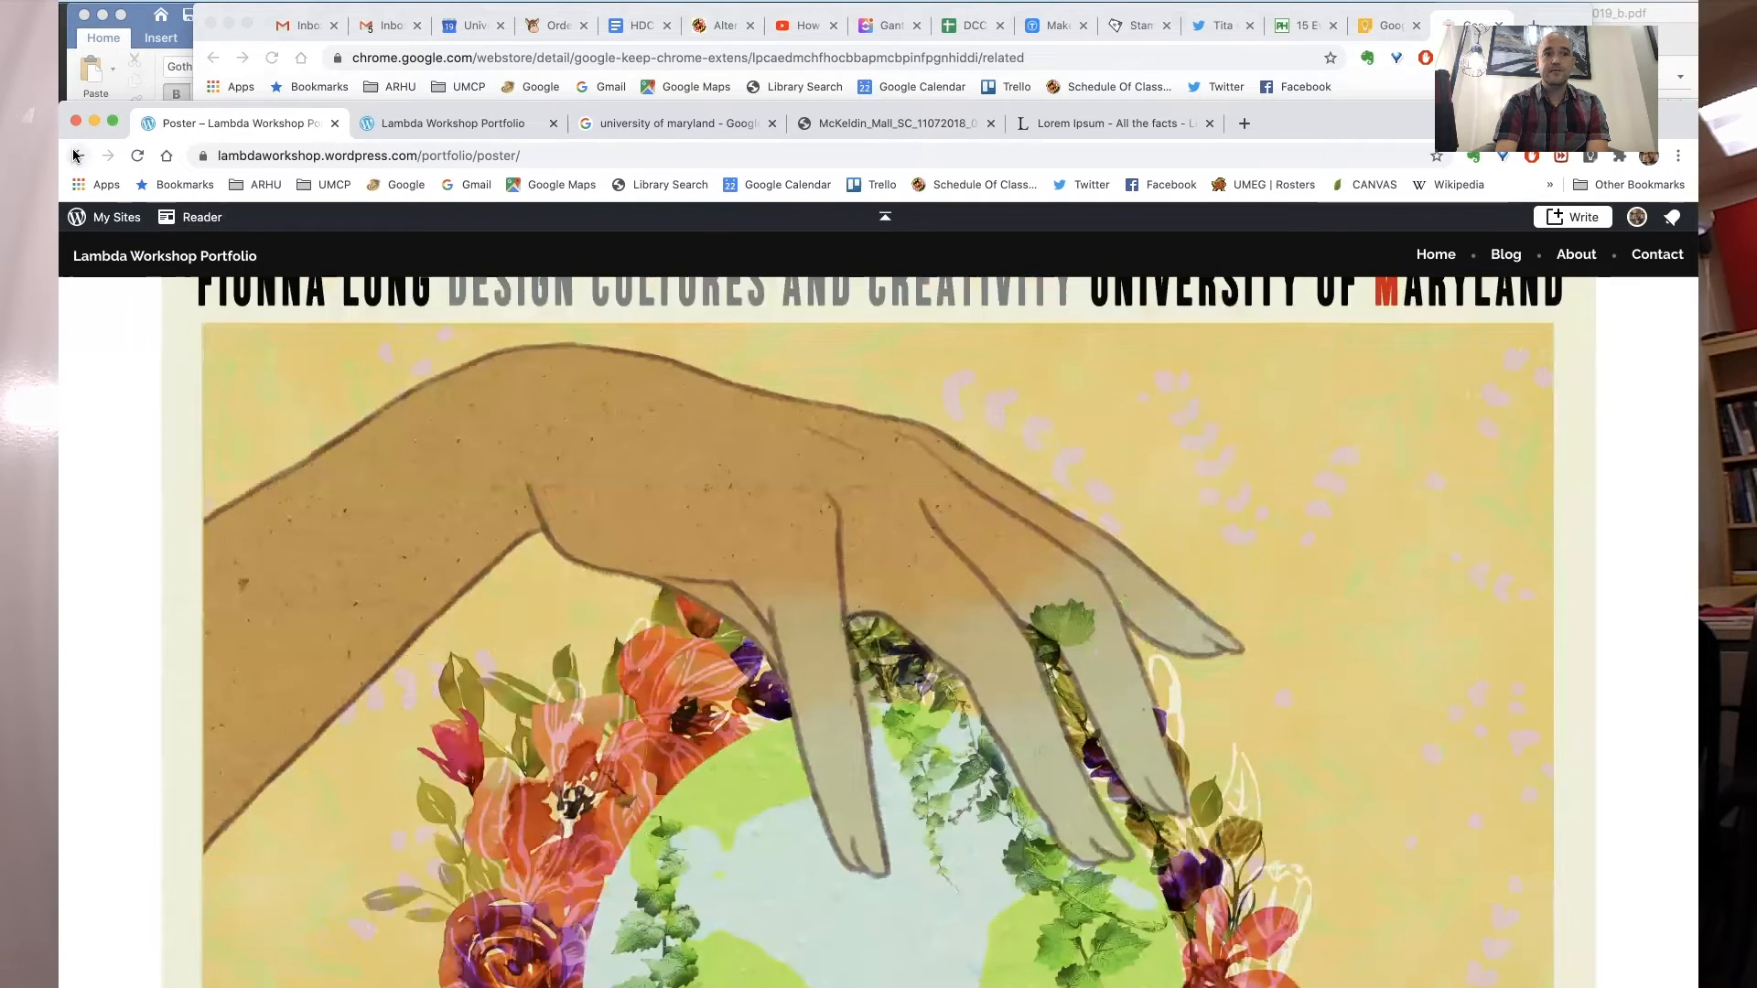
{"action": "left_click_drag", "start_coordinate": [387, 104], "coordinate": [388, 7]}
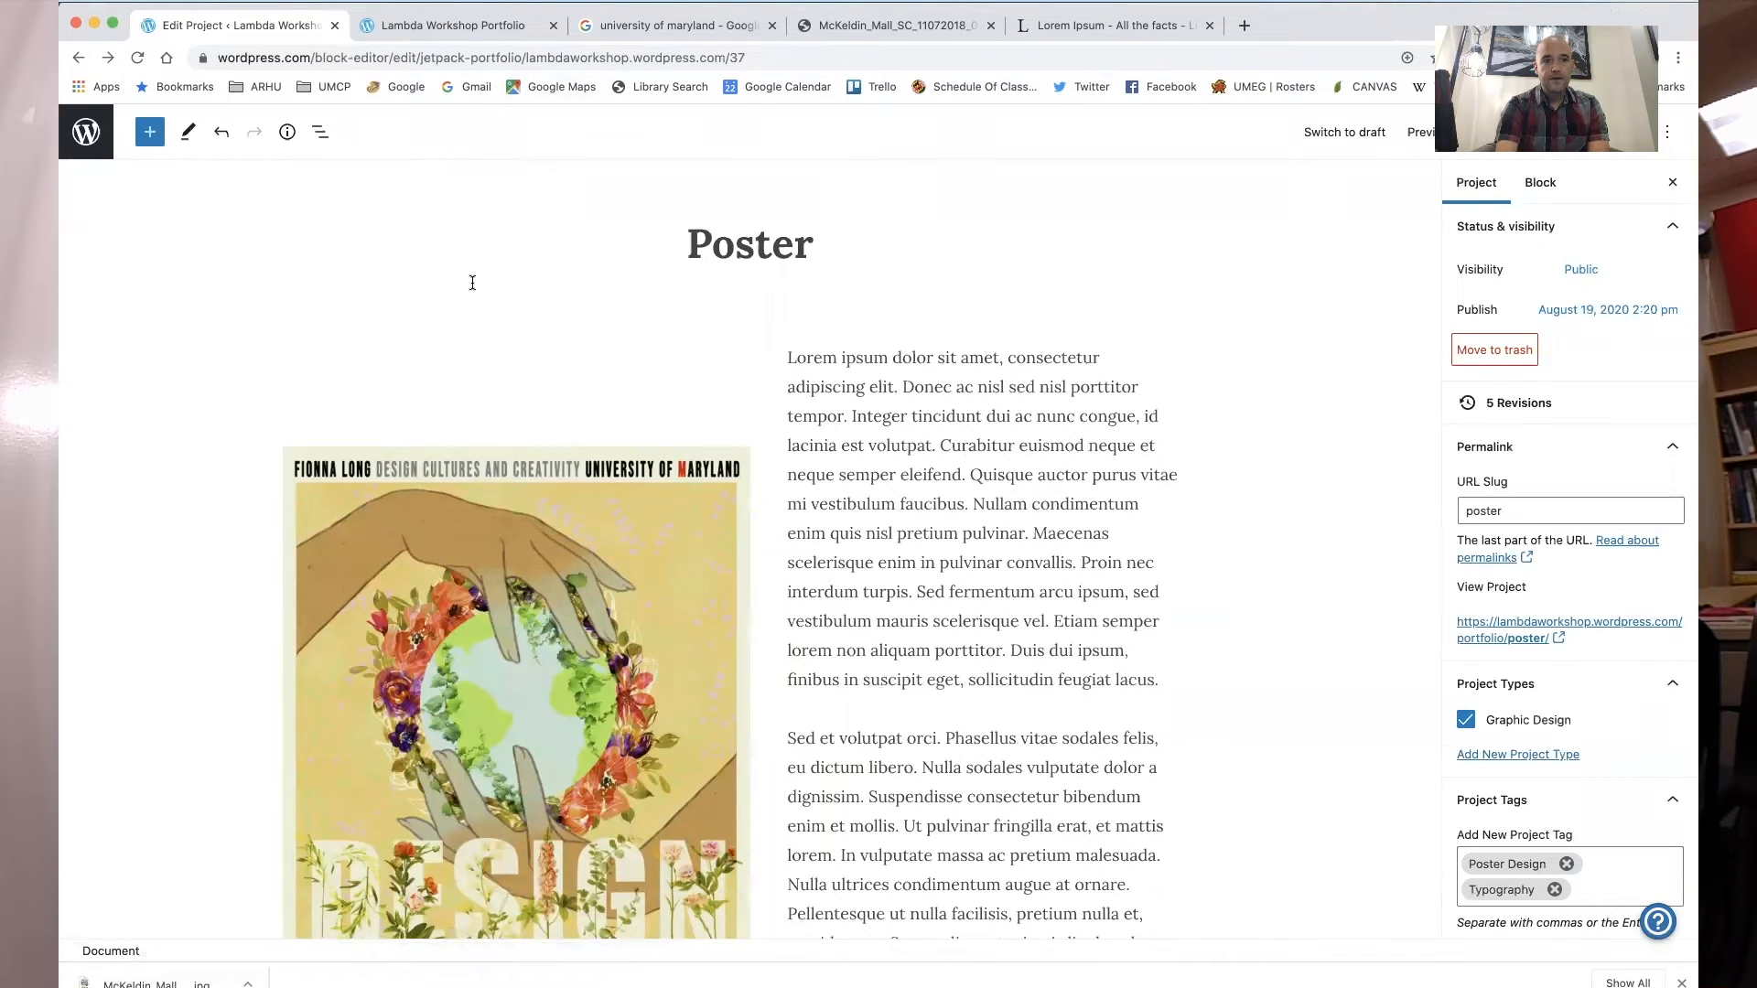
{"action": "left_click", "coordinate": [75, 154]}
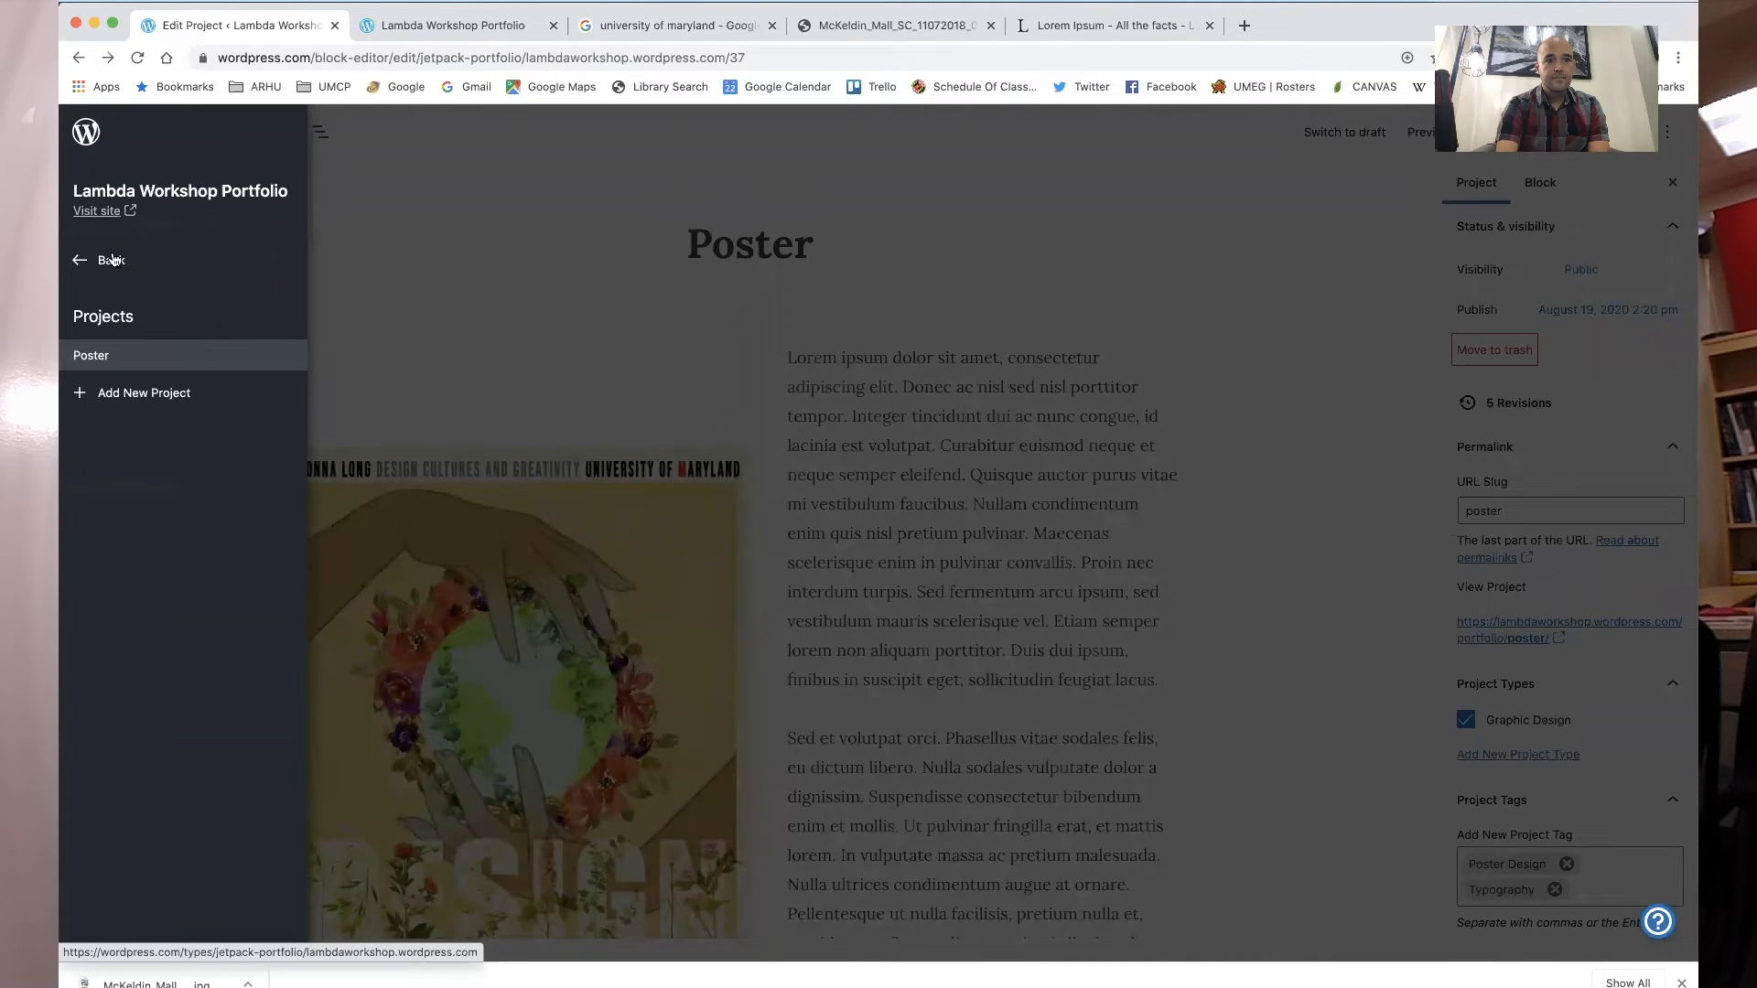
{"action": "left_click", "coordinate": [112, 260]}
{"action": "left_click", "coordinate": [1031, 180]}
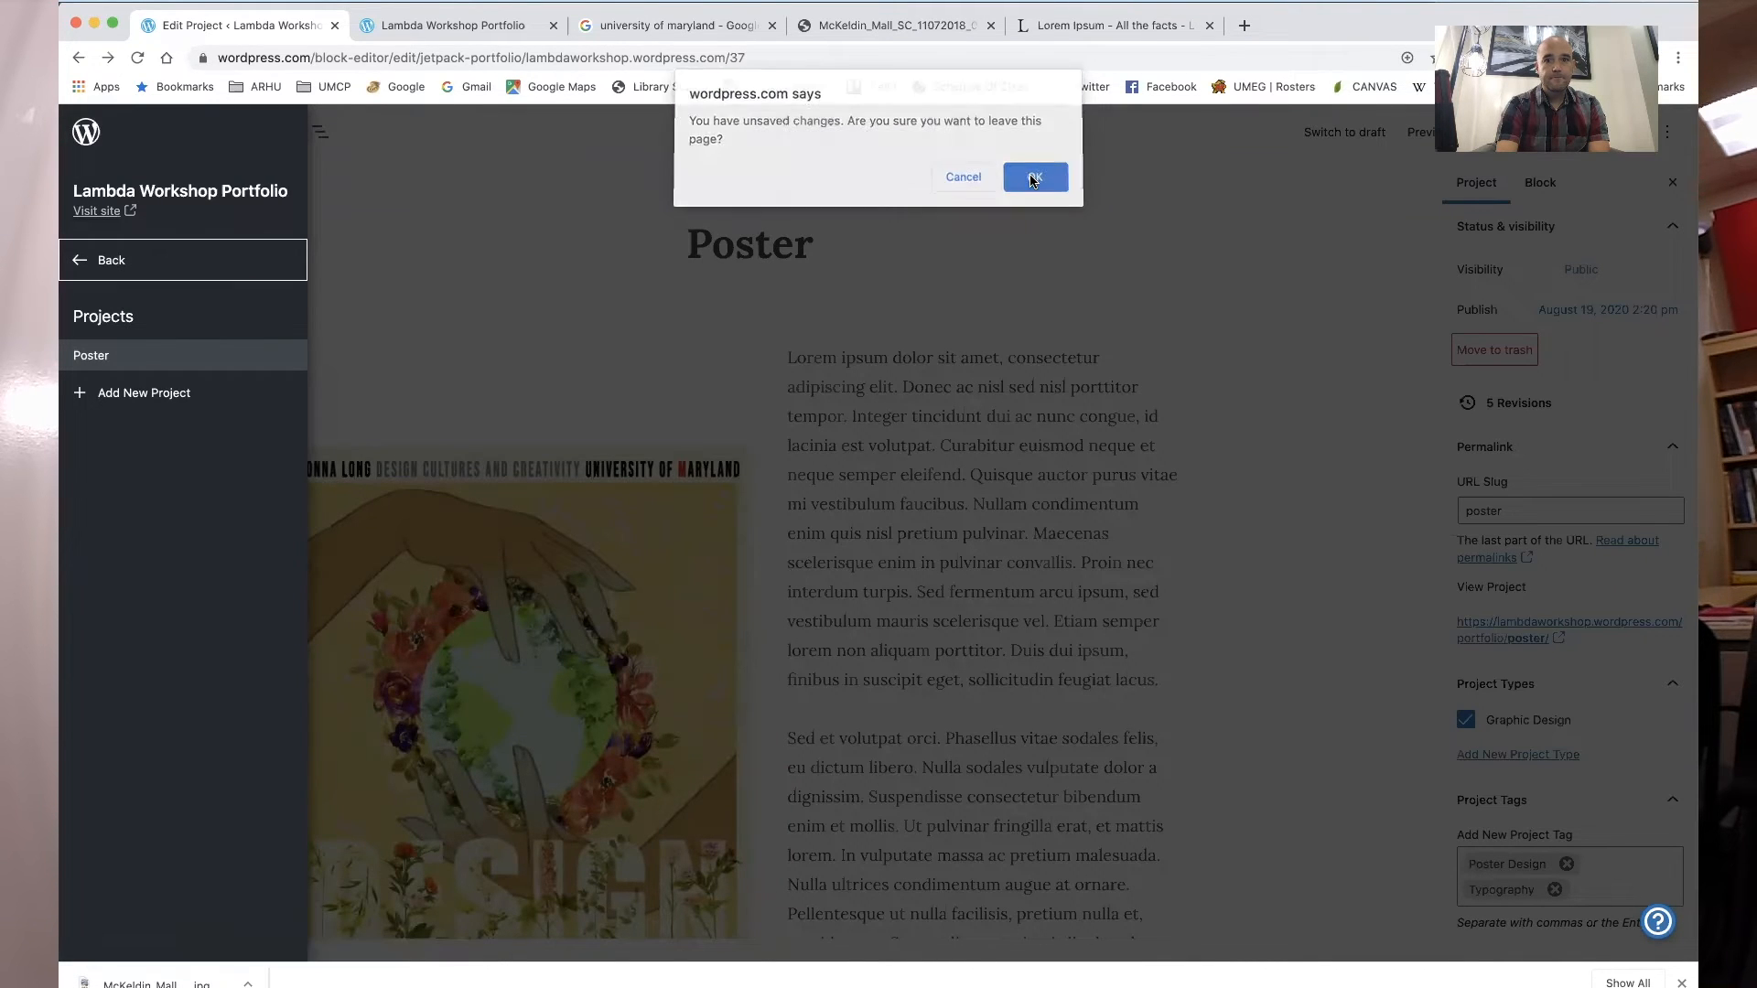
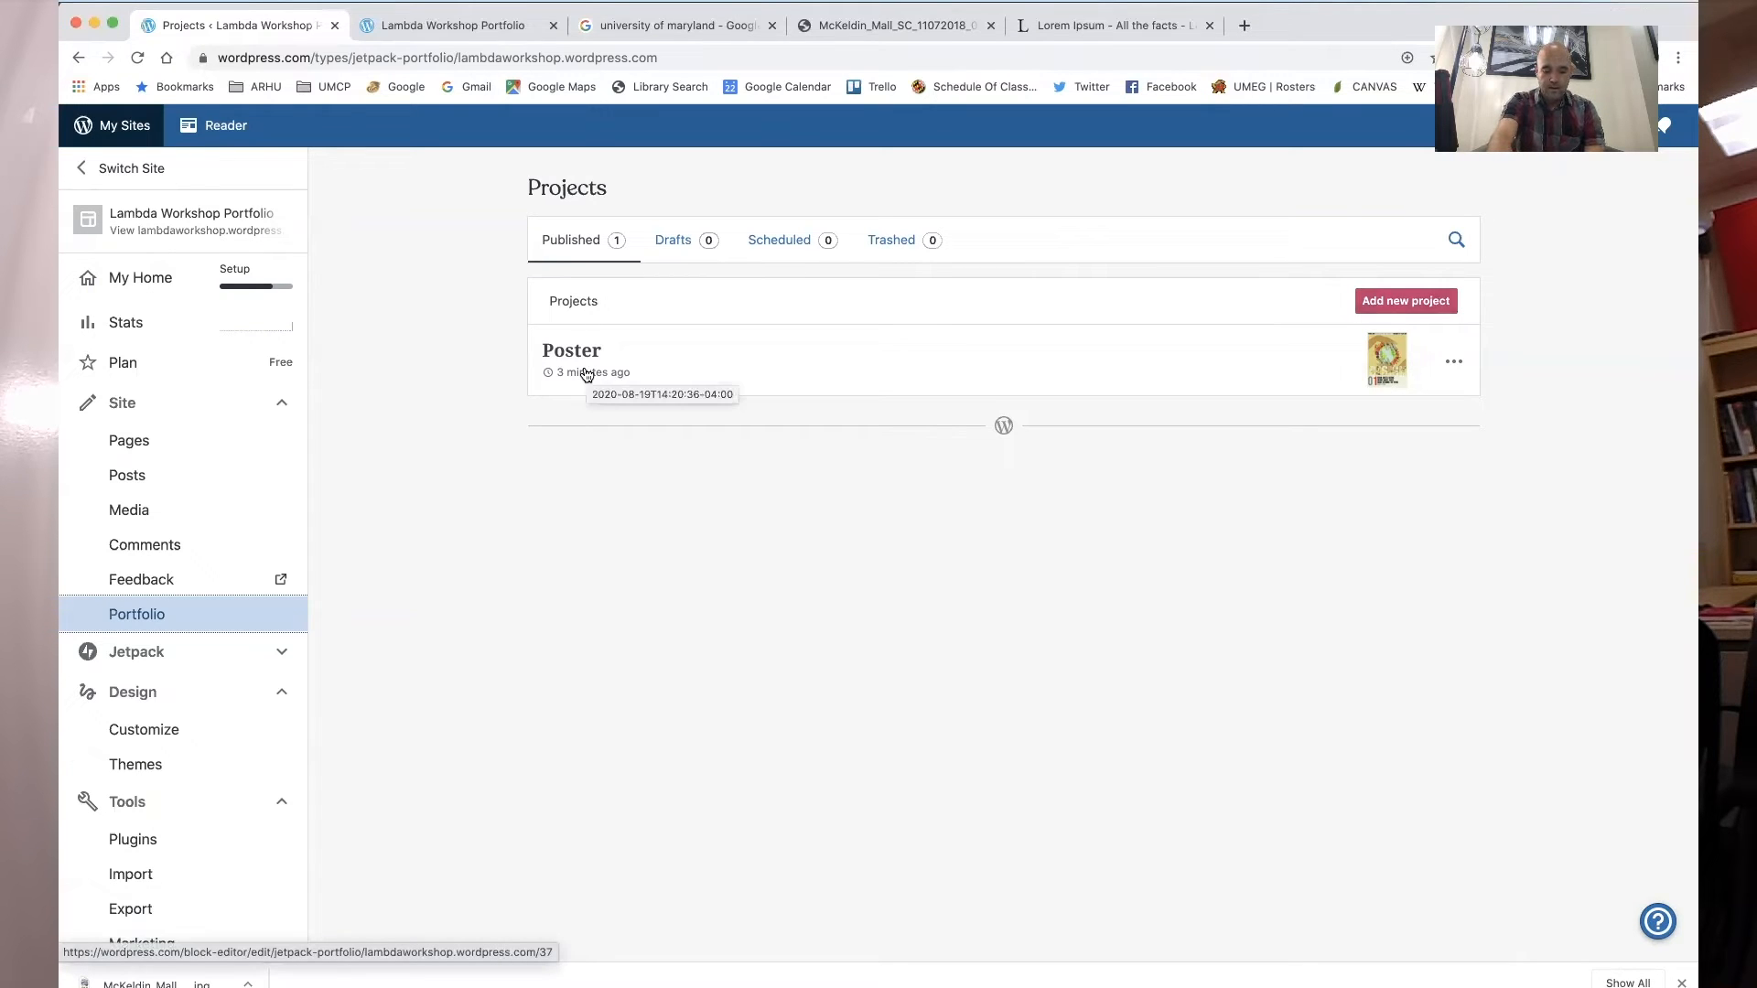
- Open the About page for editing and replace its portrait image with the man's photo from the media library
{"action": "left_click", "coordinate": [132, 442]}
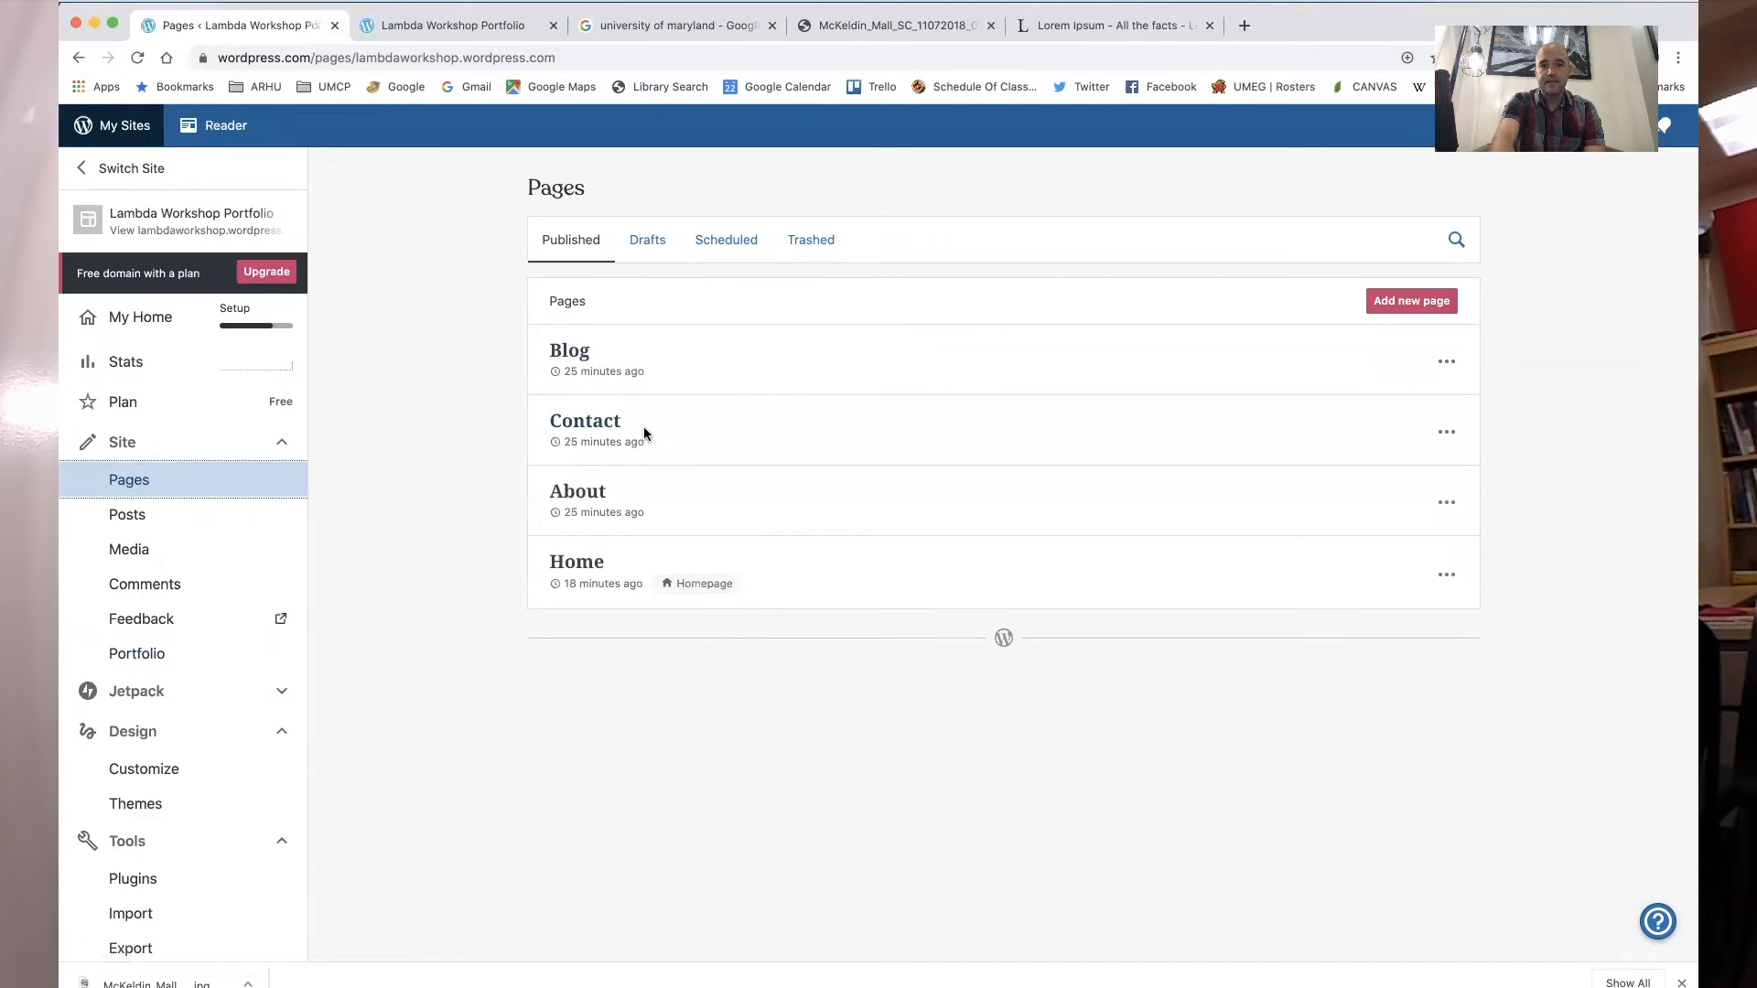
{"action": "left_click", "coordinate": [590, 503]}
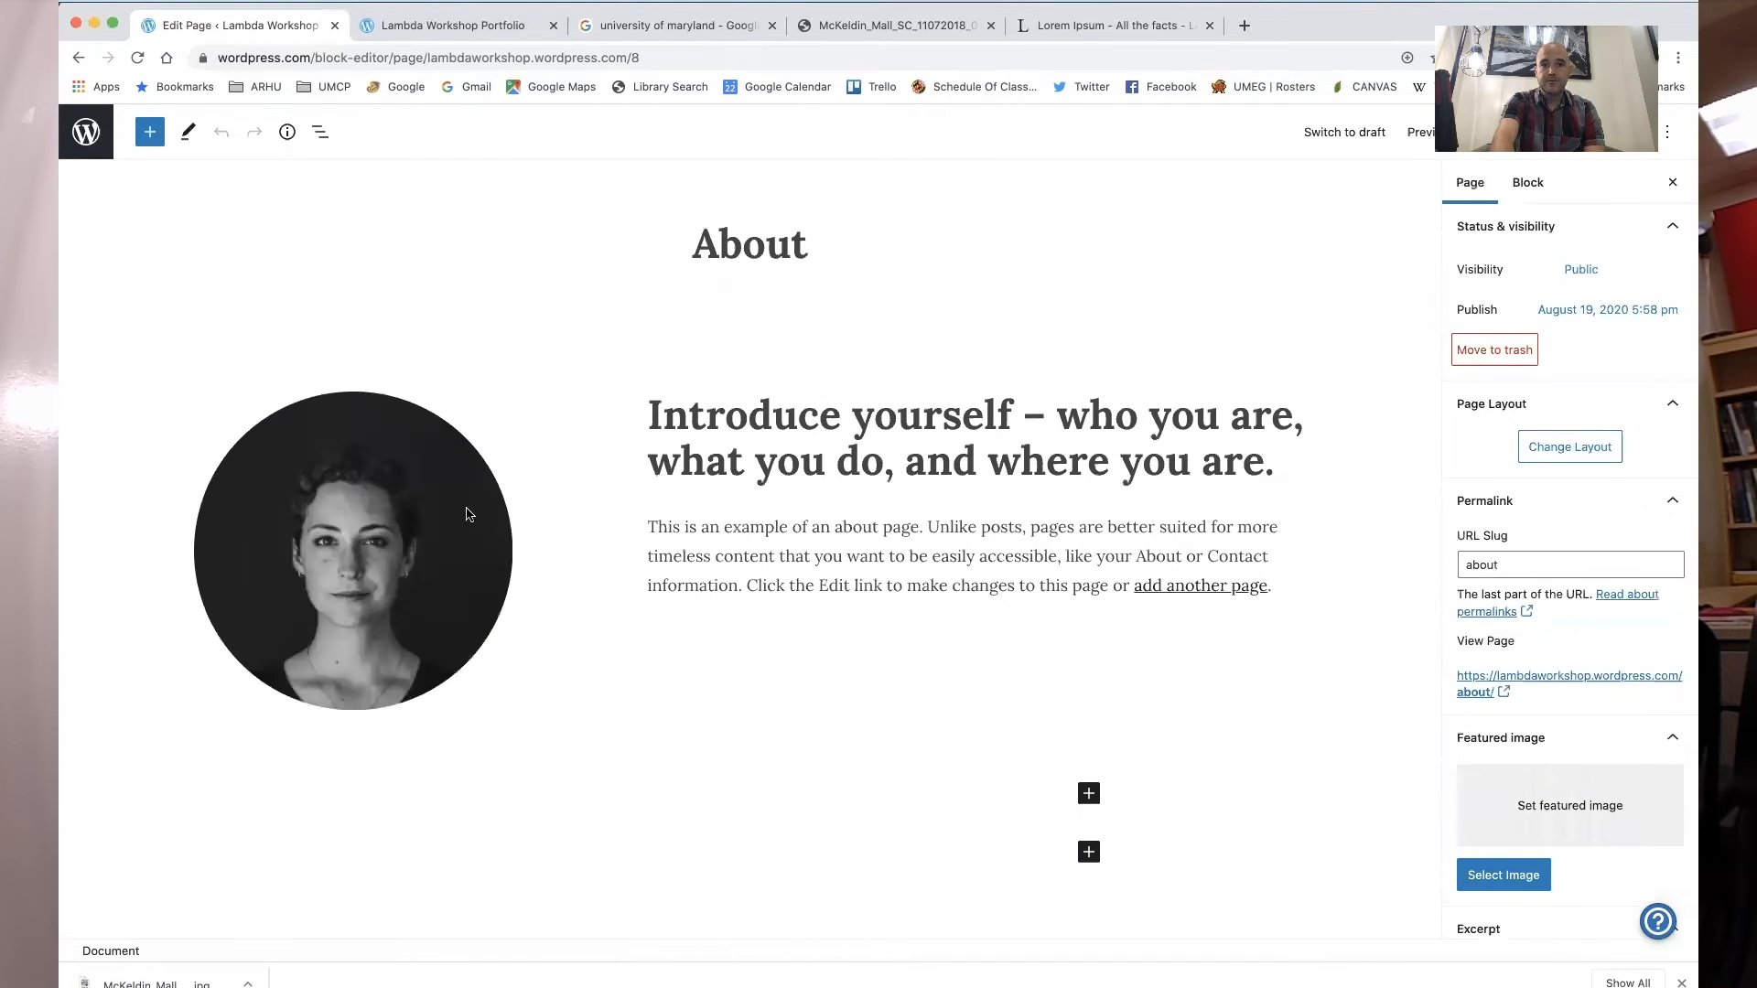
{"action": "left_click", "coordinate": [357, 555]}
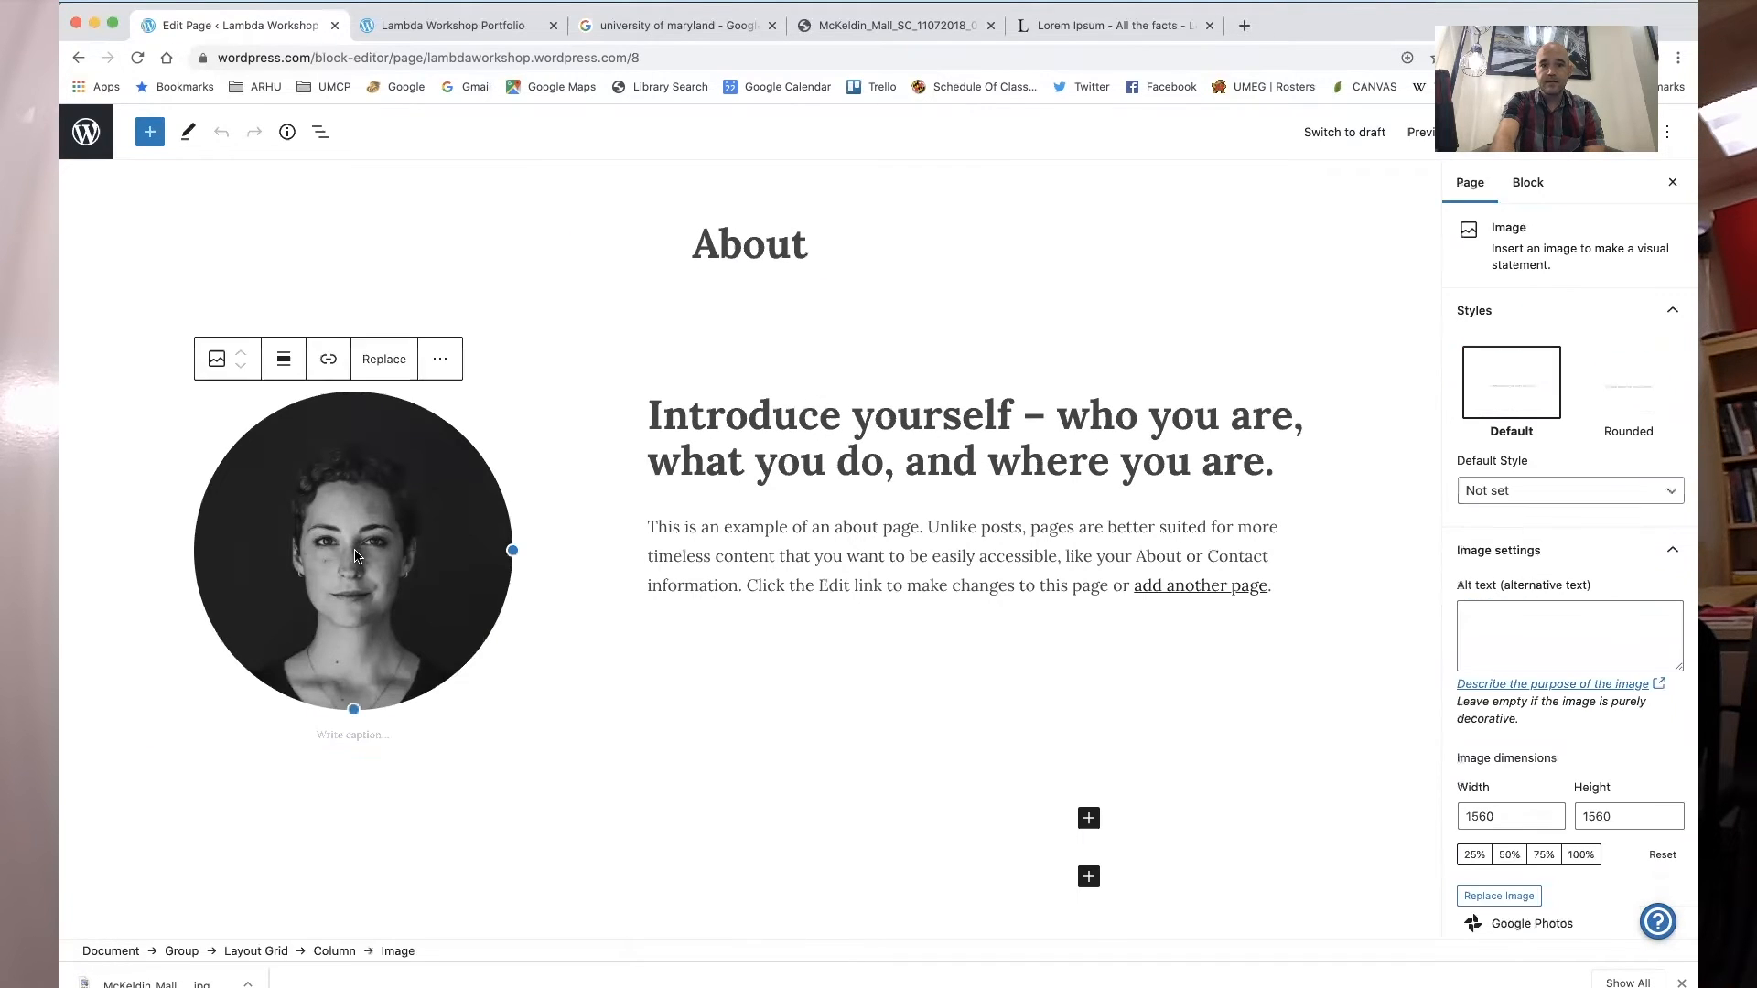
{"action": "left_click", "coordinate": [383, 360]}
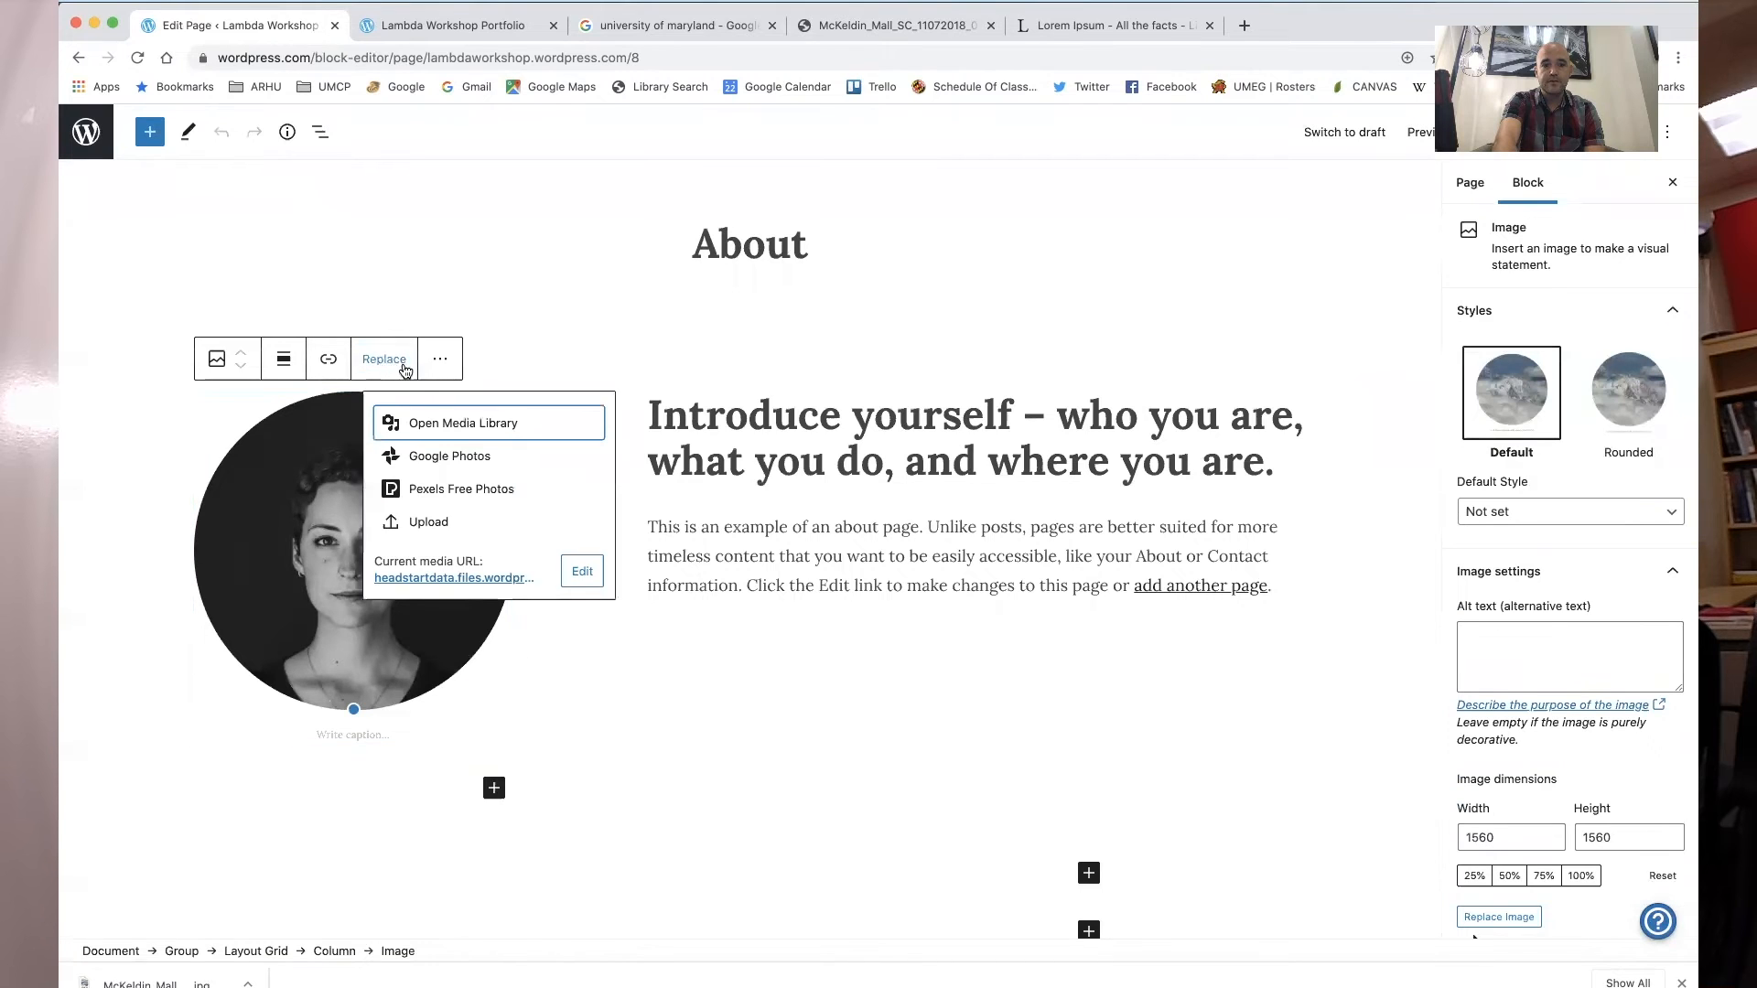
{"action": "left_click", "coordinate": [434, 418]}
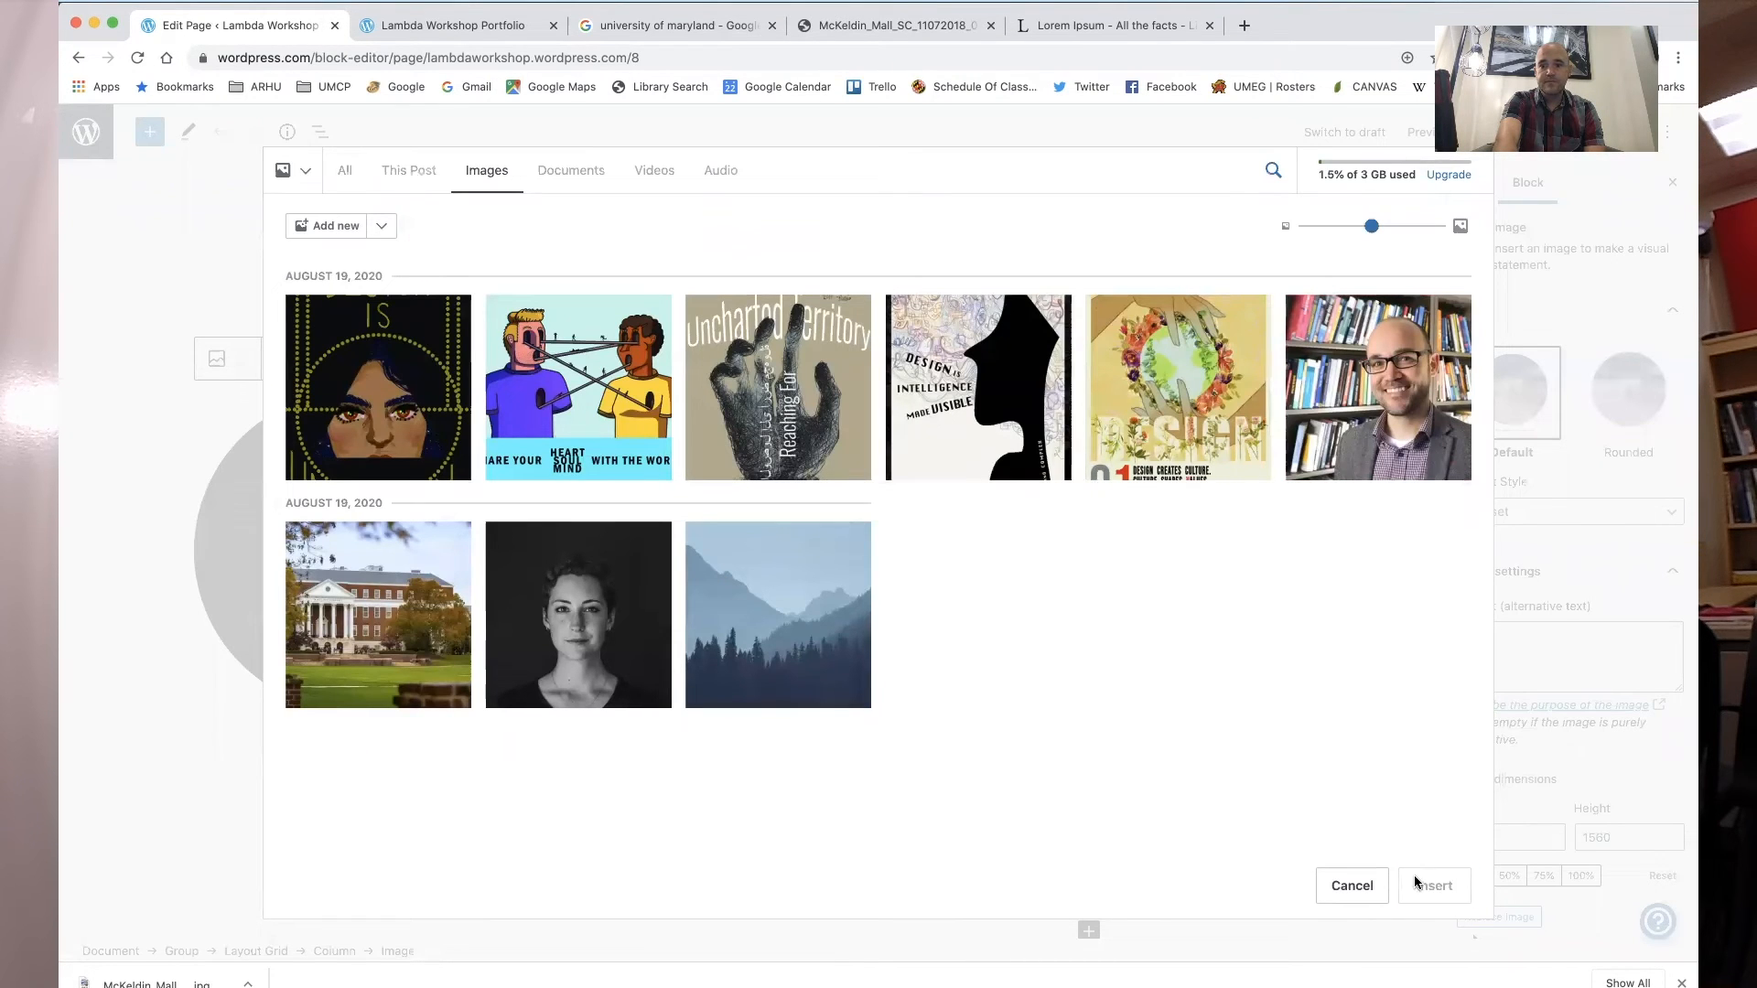
{"action": "left_click", "coordinate": [1416, 460]}
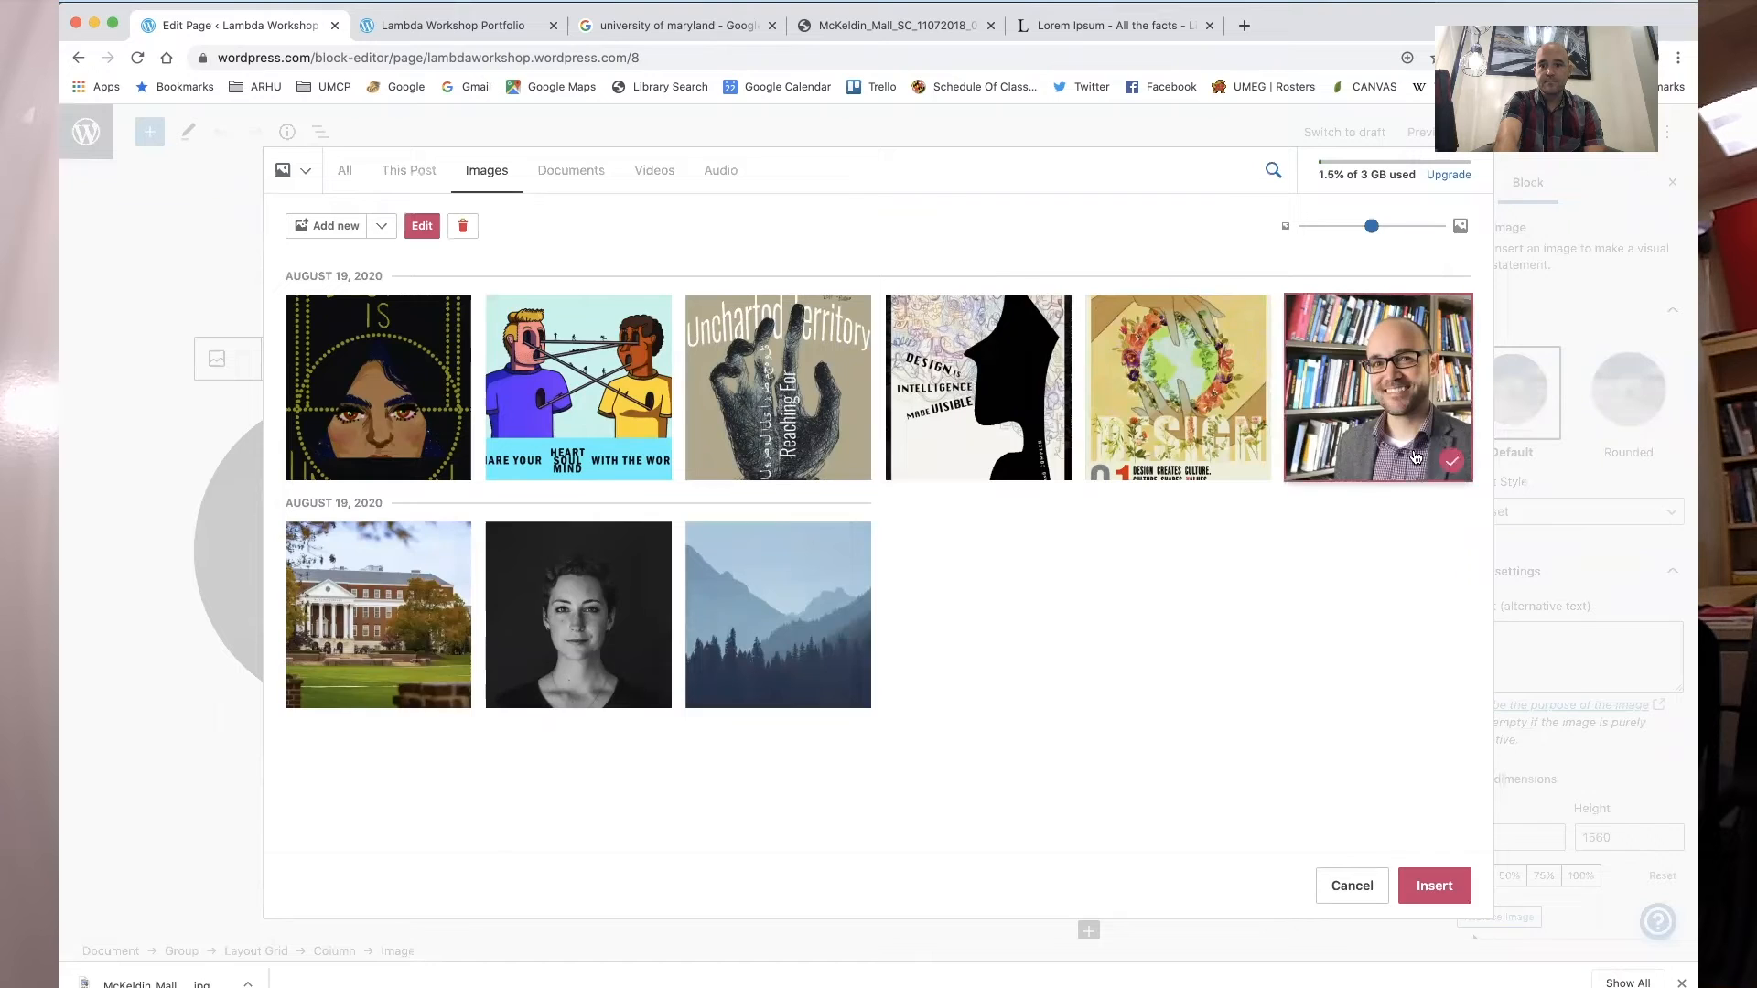
{"action": "left_click", "coordinate": [1430, 884]}
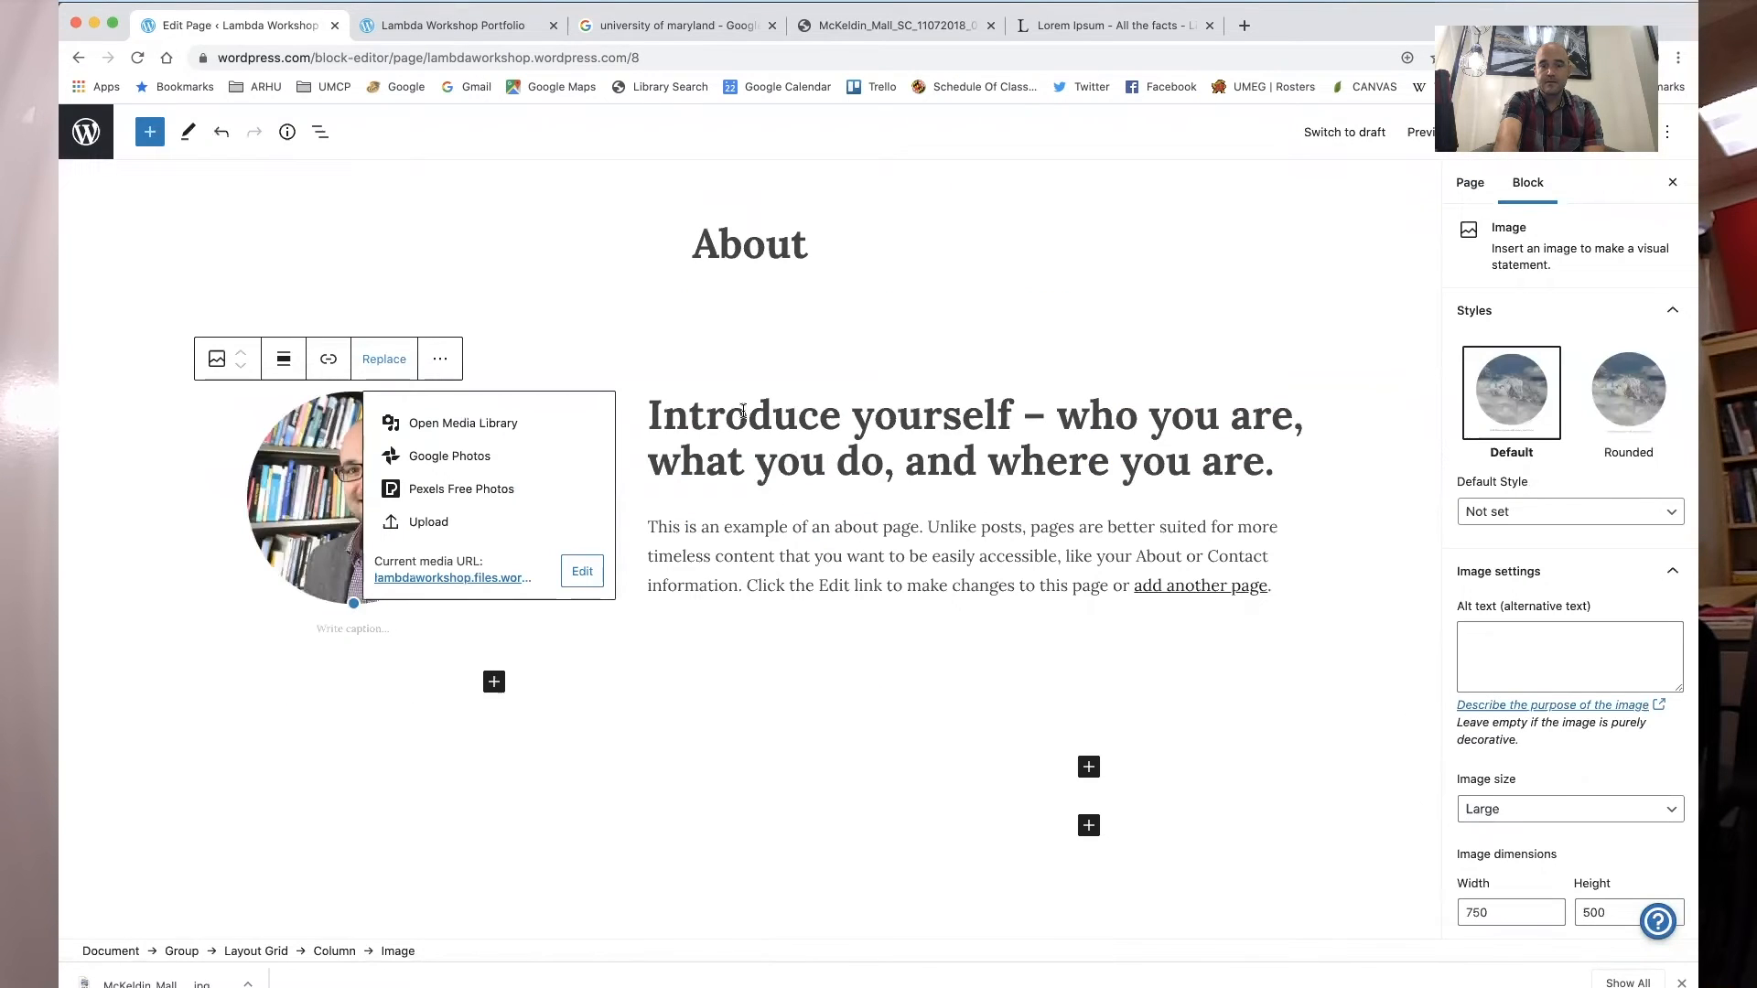
- Change the About heading to "Director of DCC" and replace the intro paragraph with pasted lorem ipsum text
{"action": "left_click_drag", "start_coordinate": [656, 409], "coordinate": [1276, 464]}
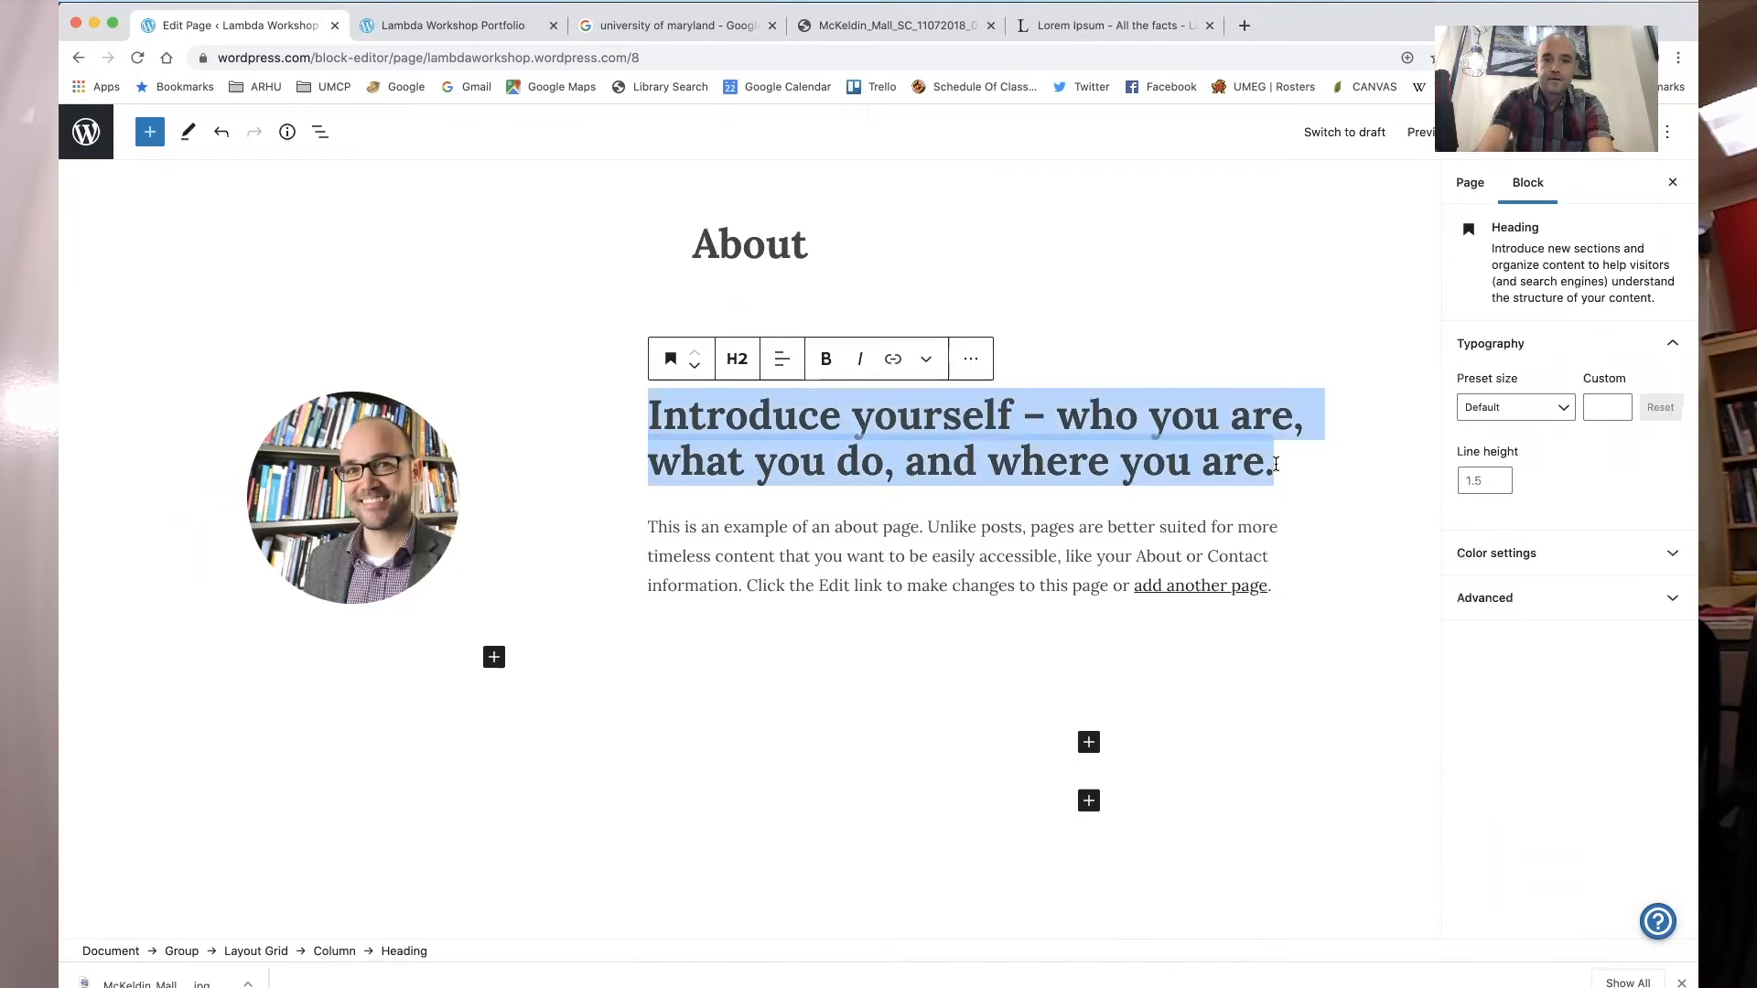
{"action": "type", "text": "Director of DCC"}
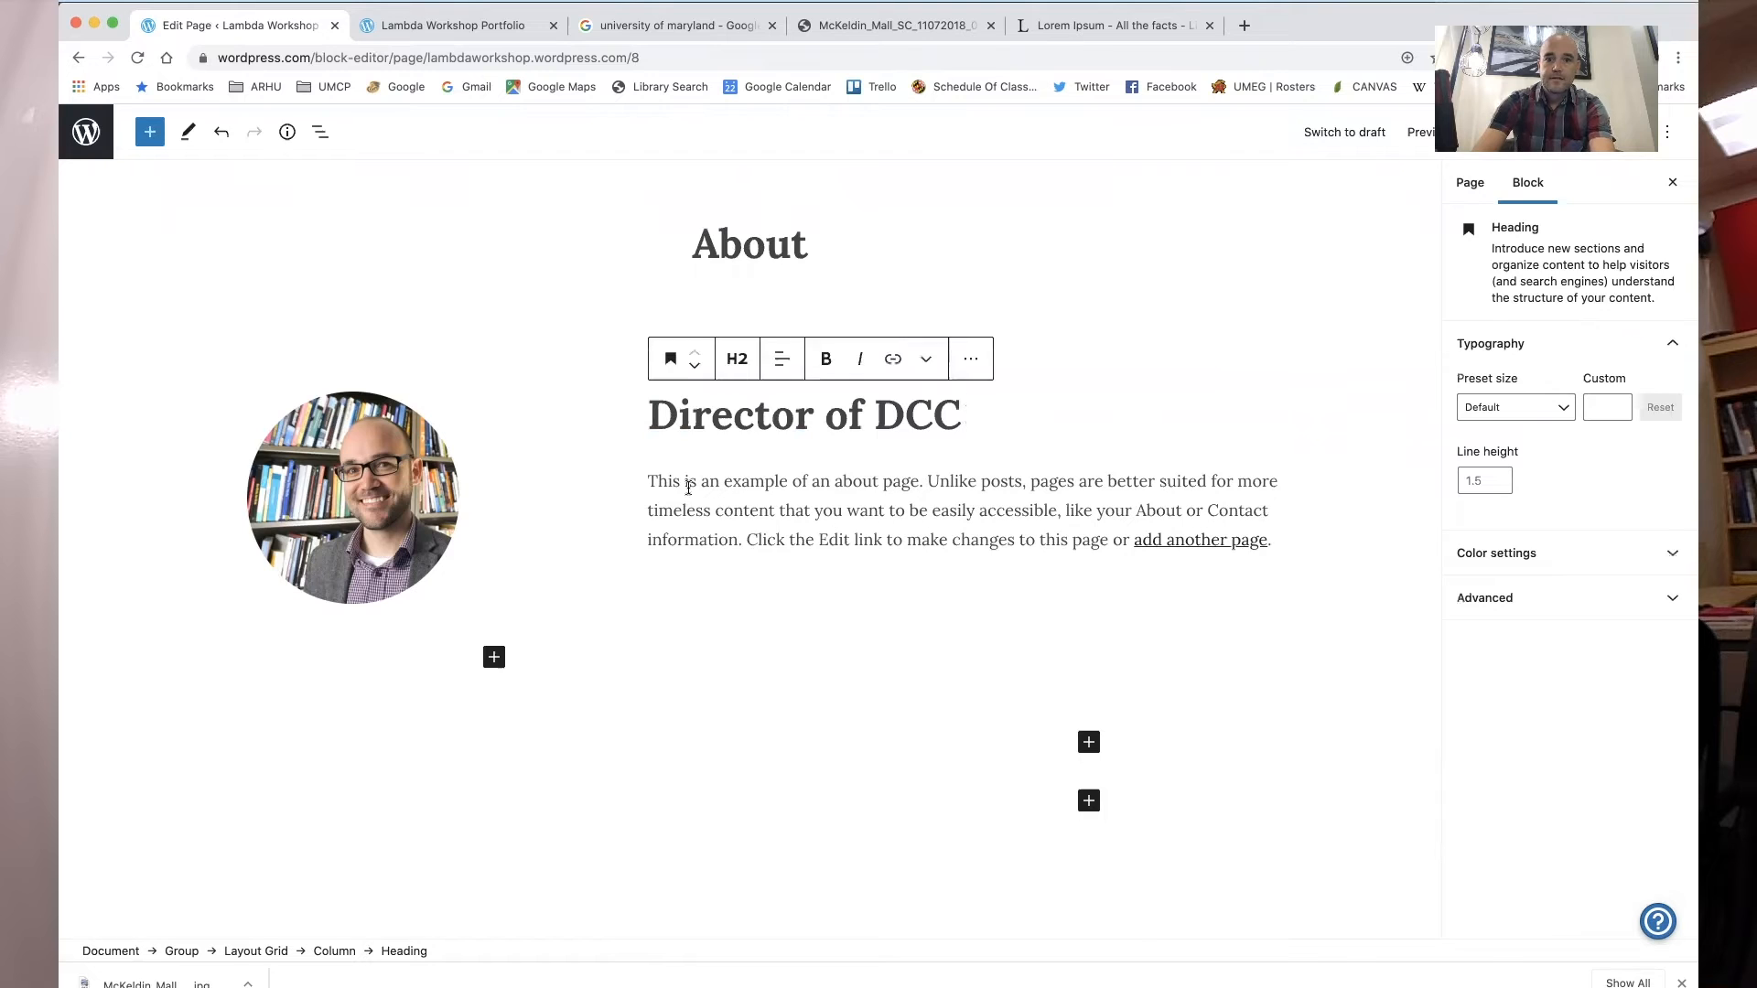
{"action": "left_click", "coordinate": [641, 485]}
{"action": "left_click_drag", "start_coordinate": [651, 482], "coordinate": [1290, 526]}
{"action": "key", "text": "super+v"}
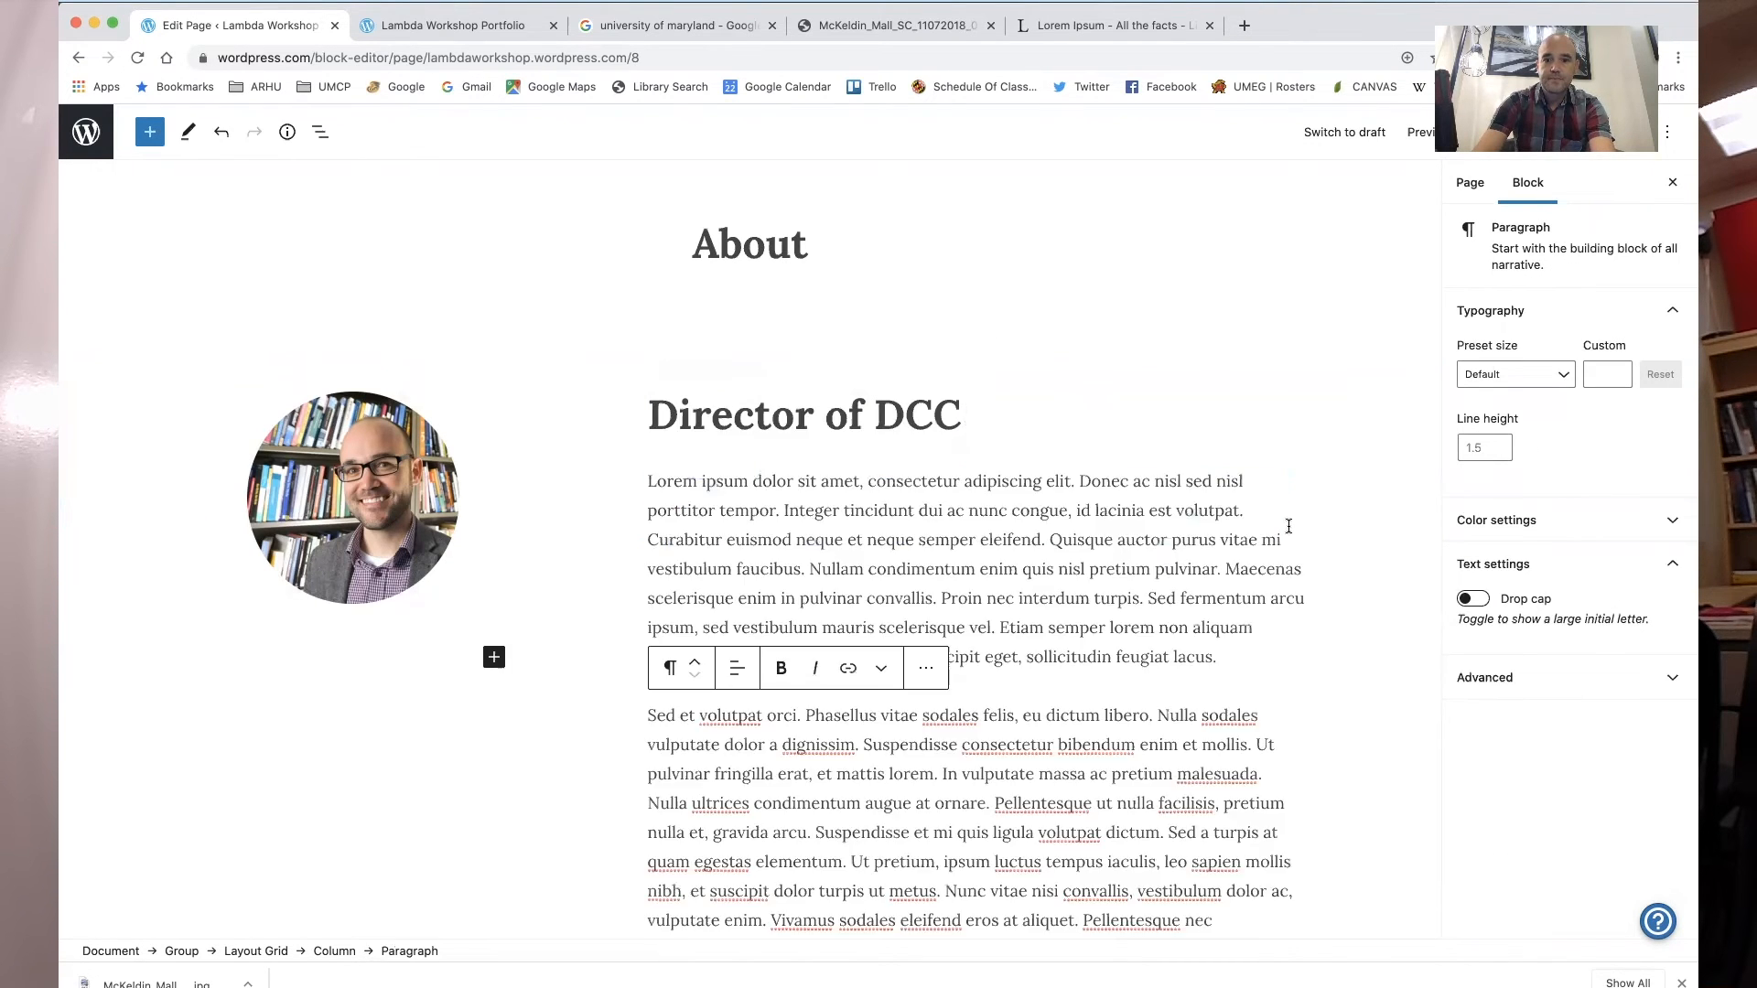
- Delete the second lorem ipsum paragraph below the intro text
{"action": "left_click_drag", "start_coordinate": [649, 715], "coordinate": [1254, 560]}
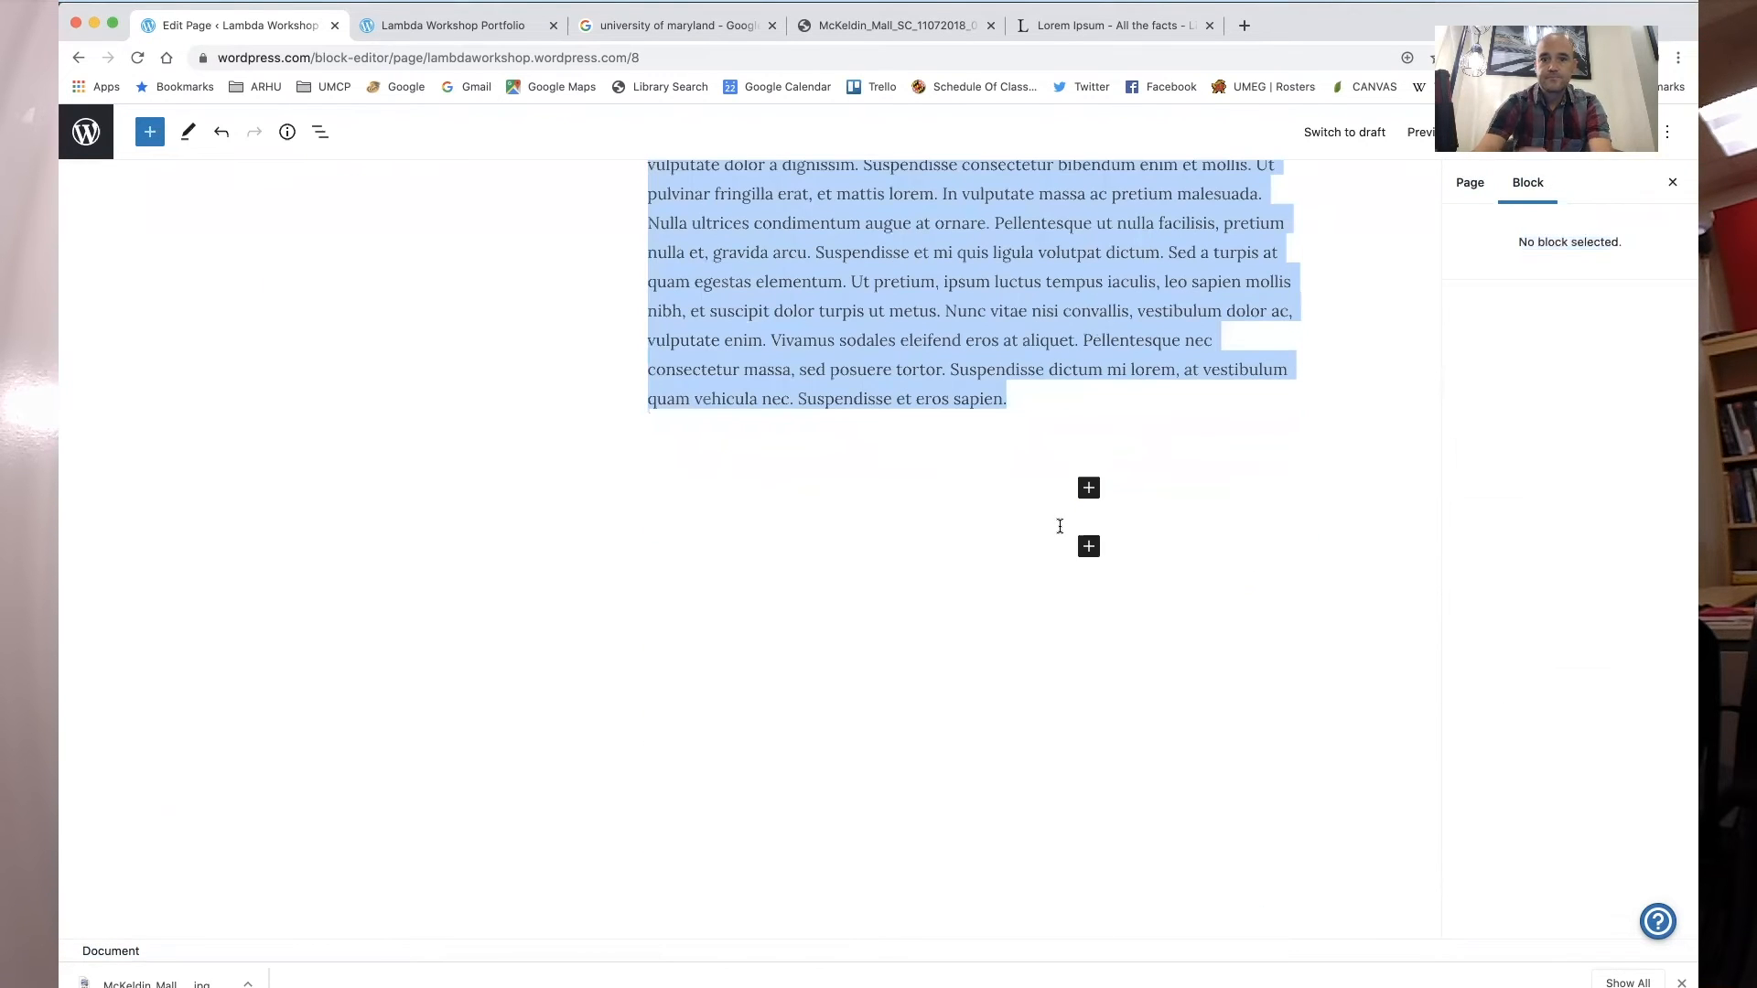
{"action": "left_click", "coordinate": [935, 366]}
{"action": "left_click_drag", "start_coordinate": [1020, 397], "coordinate": [638, 560]}
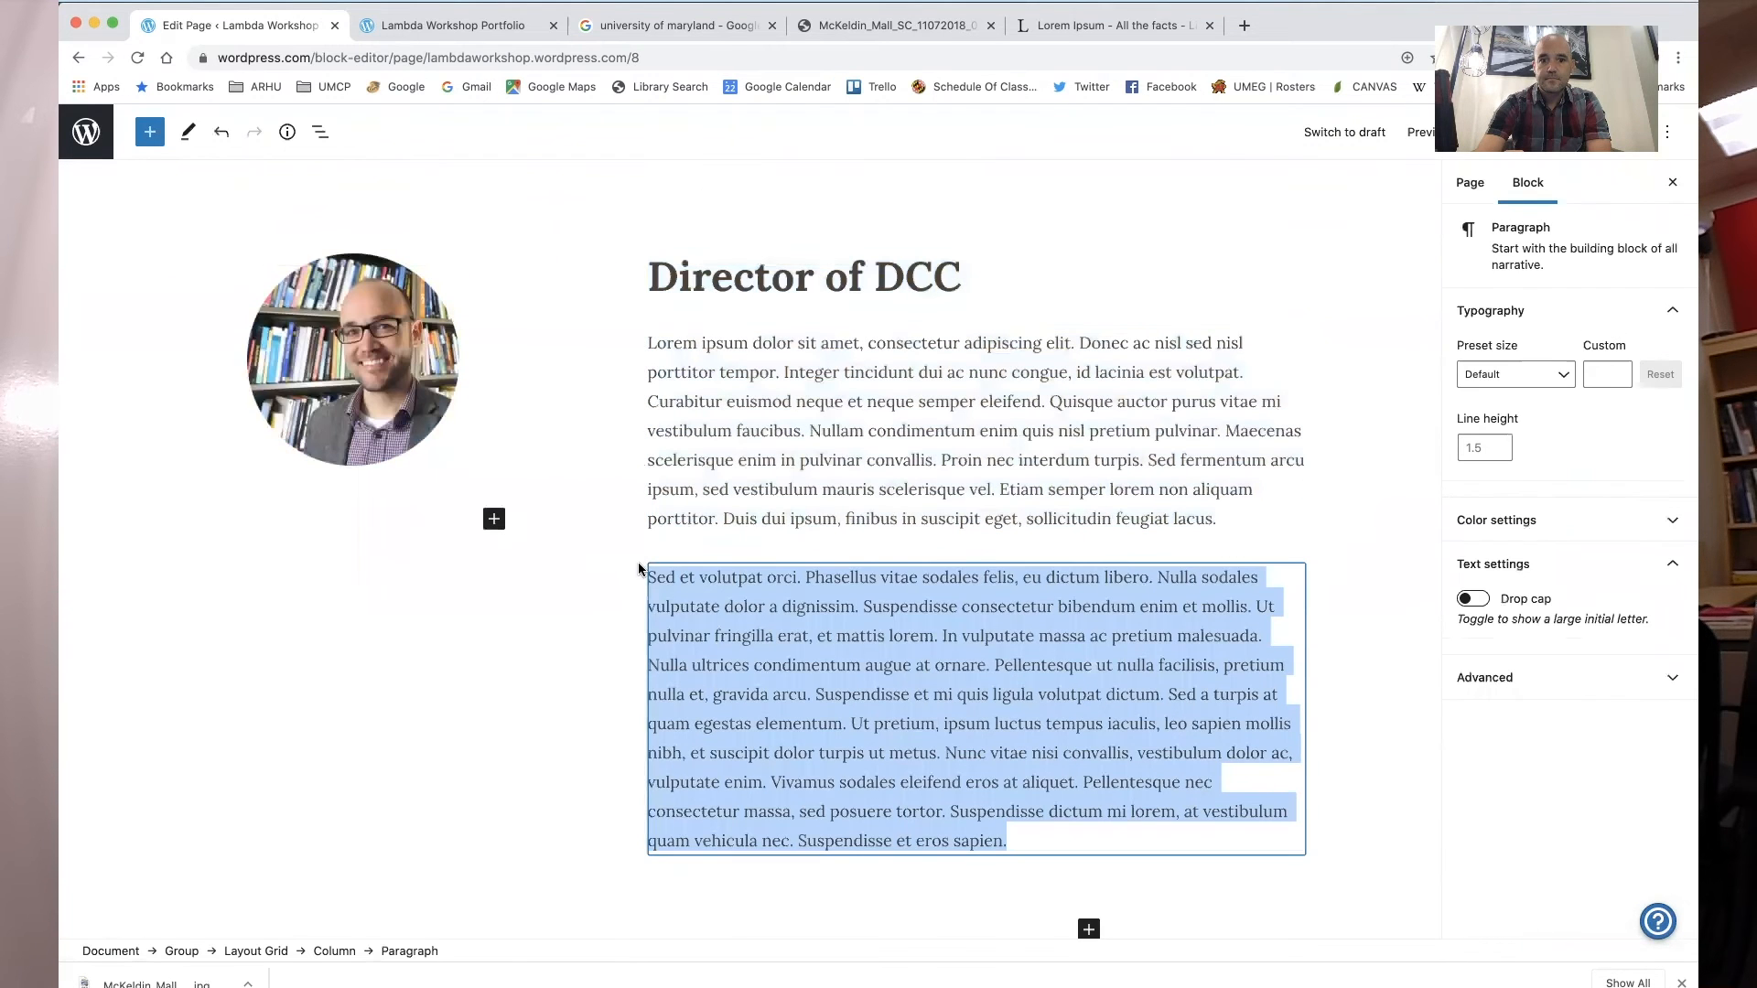
{"action": "key", "text": "BackSpace"}
- Update the About page
{"action": "left_click", "coordinate": [831, 432]}
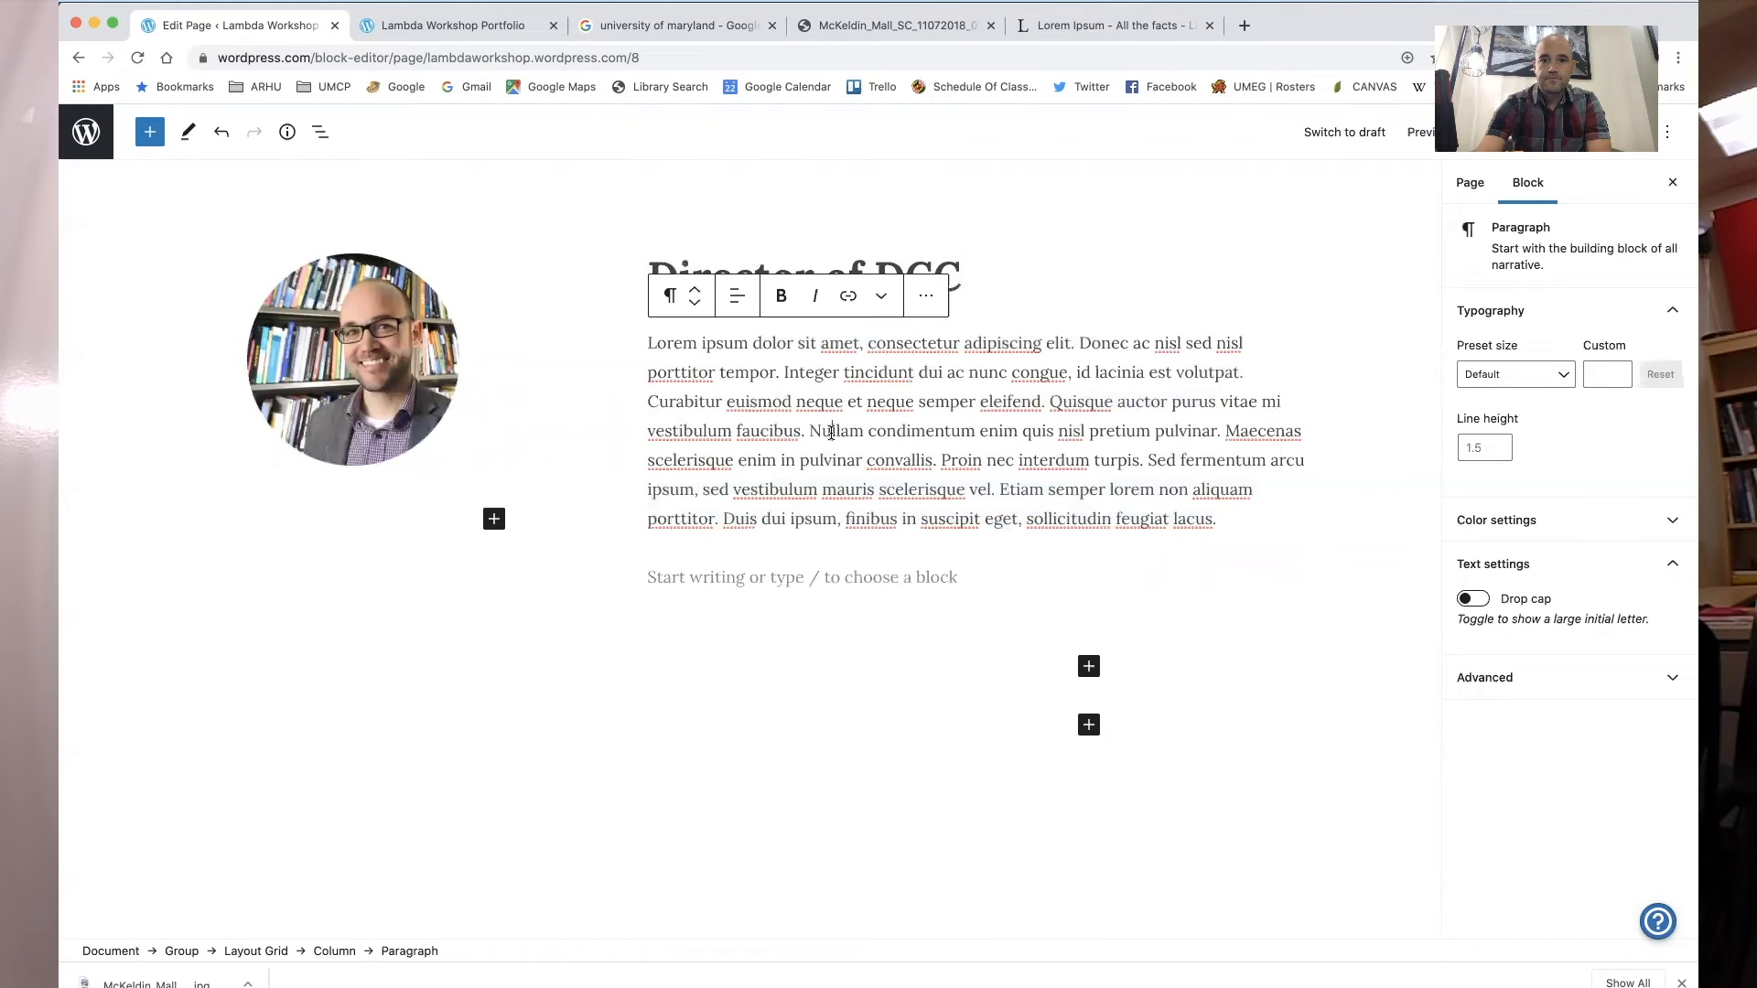
{"action": "left_click", "coordinate": [1063, 305]}
{"action": "scroll", "coordinate": [1185, 302], "scroll_direction": "up", "scroll_amount": 3}
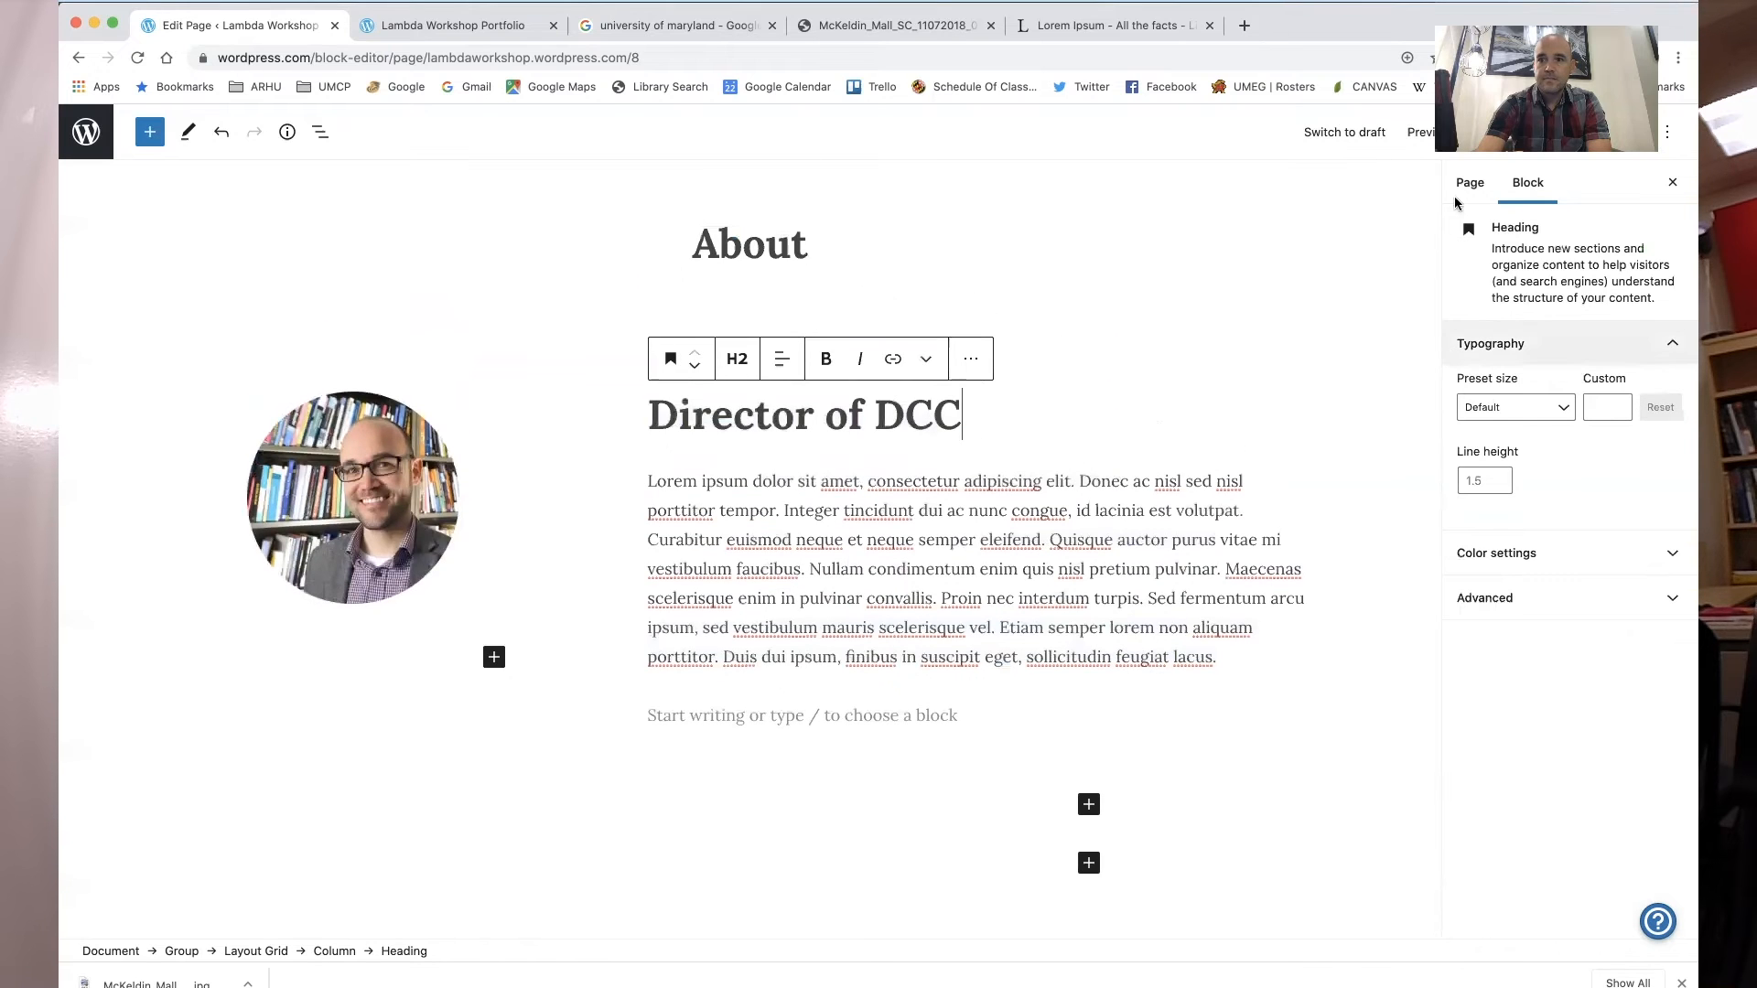
{"action": "left_click", "coordinate": [1511, 145]}
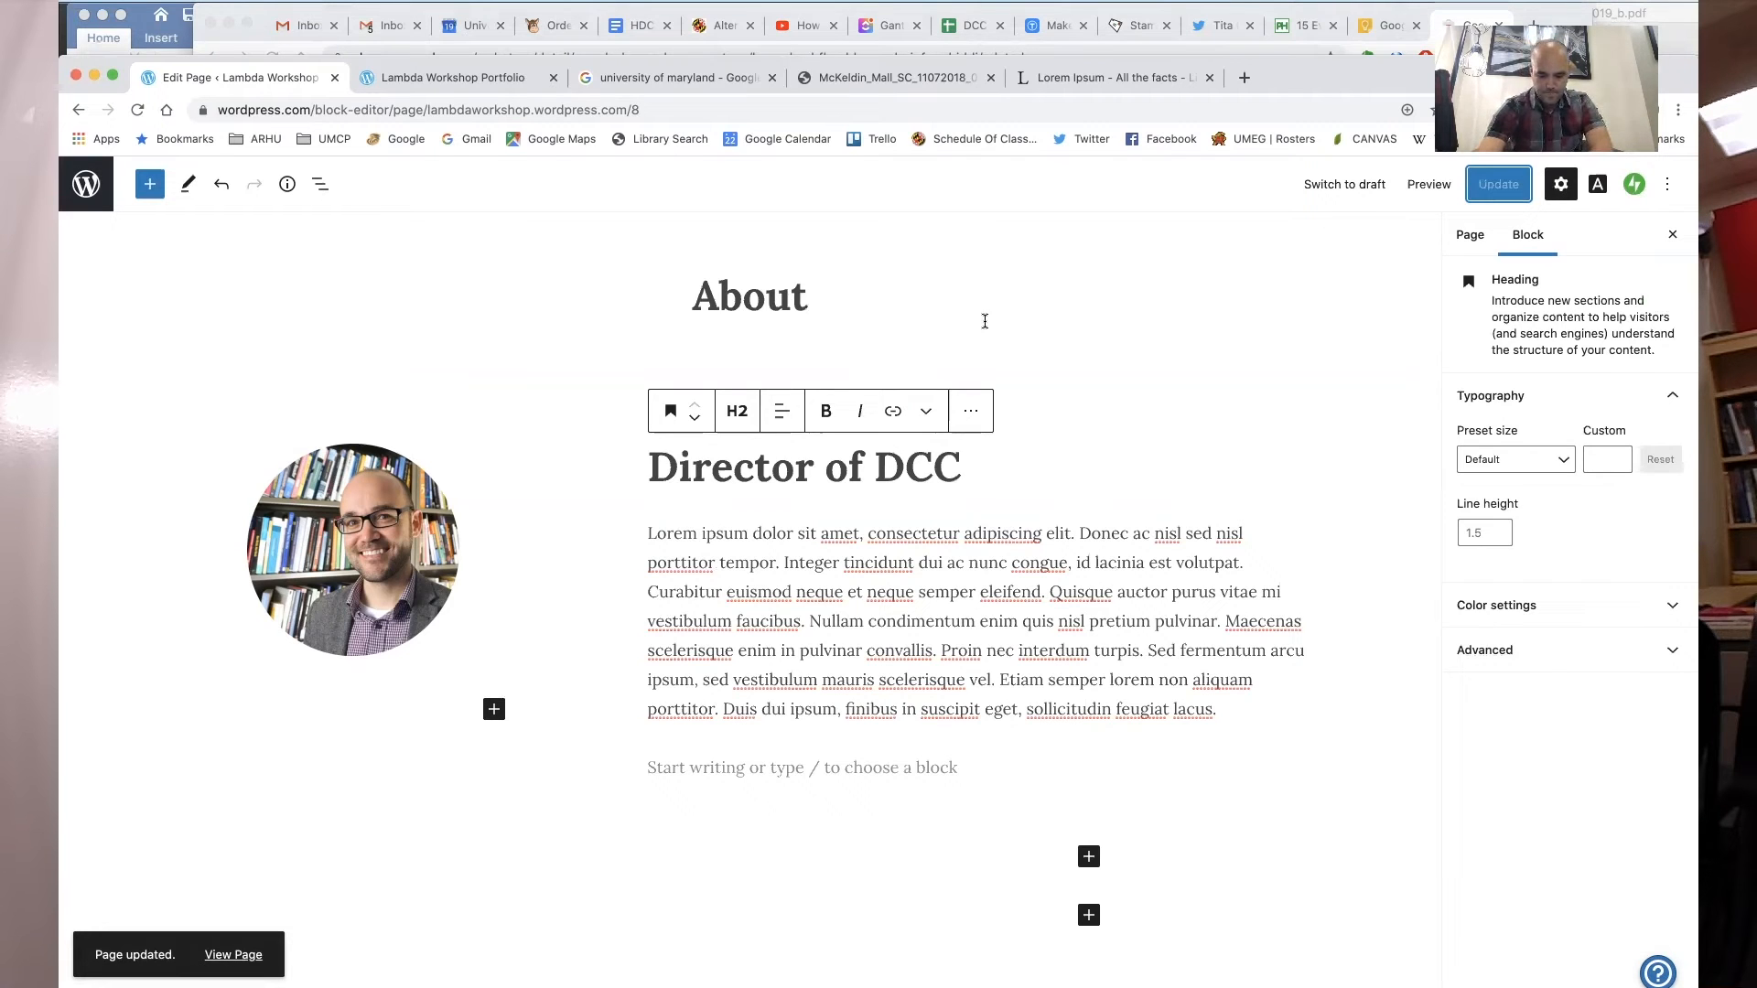
- Leave the editor for the pages list and open the site Customizer
{"action": "left_click", "coordinate": [86, 184]}
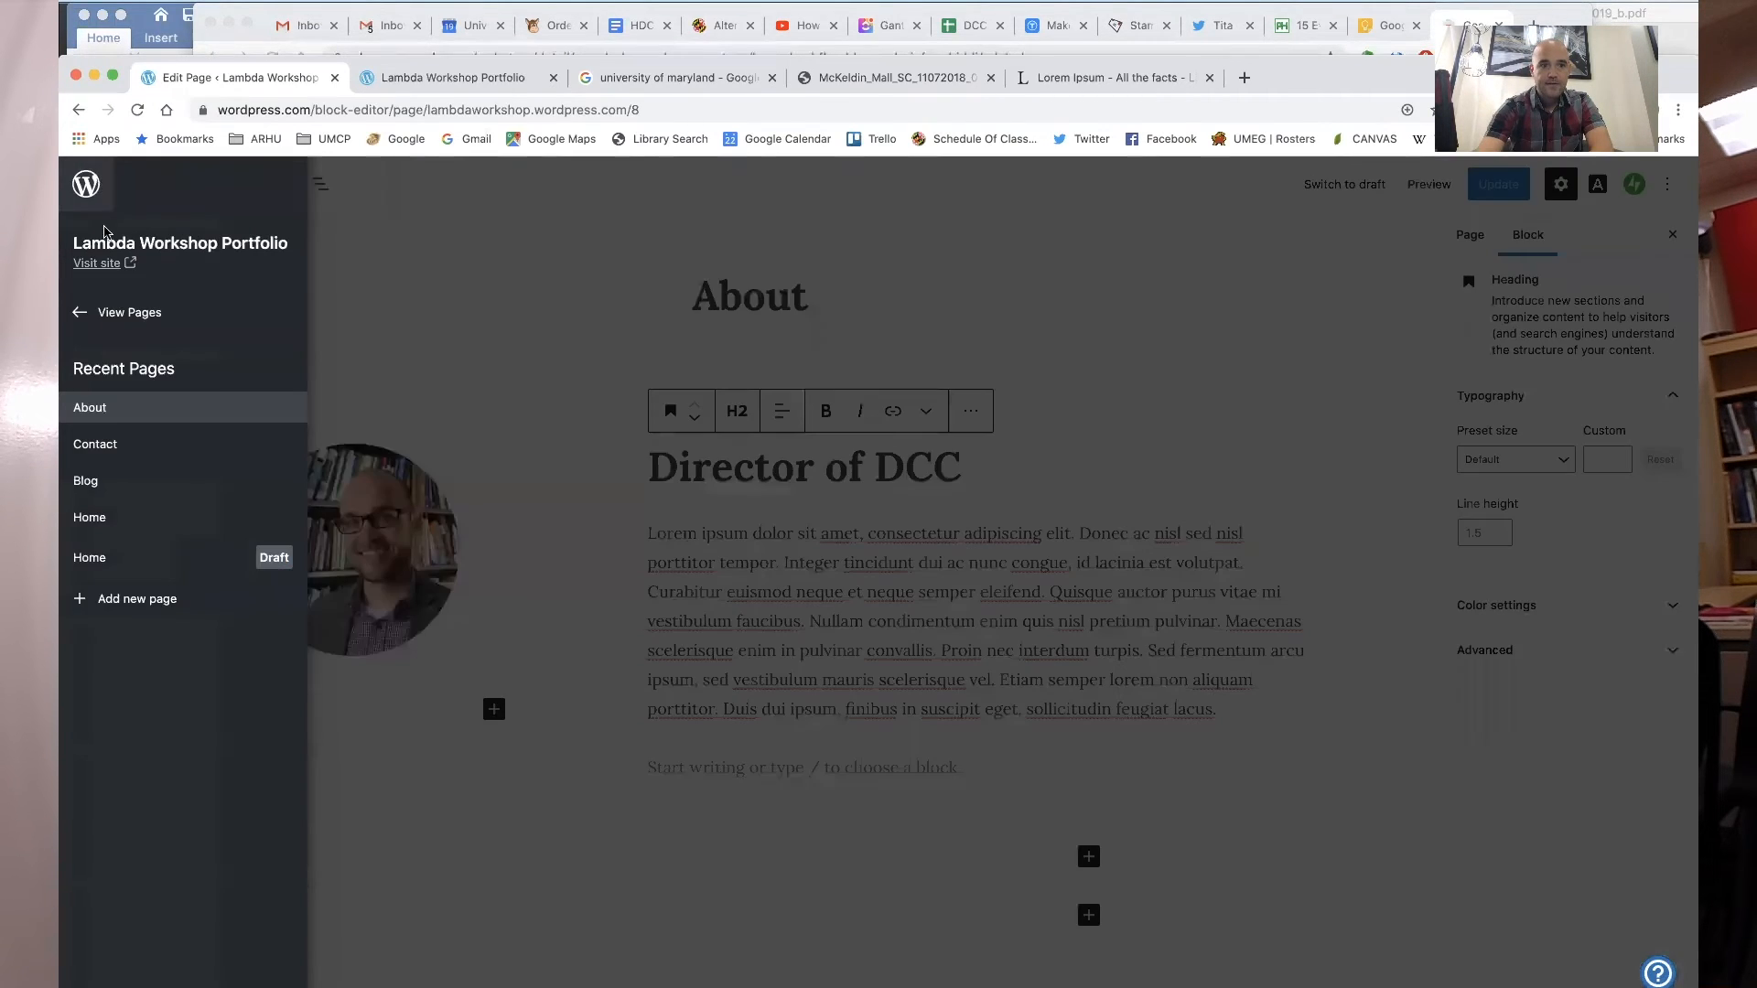
{"action": "left_click", "coordinate": [127, 314]}
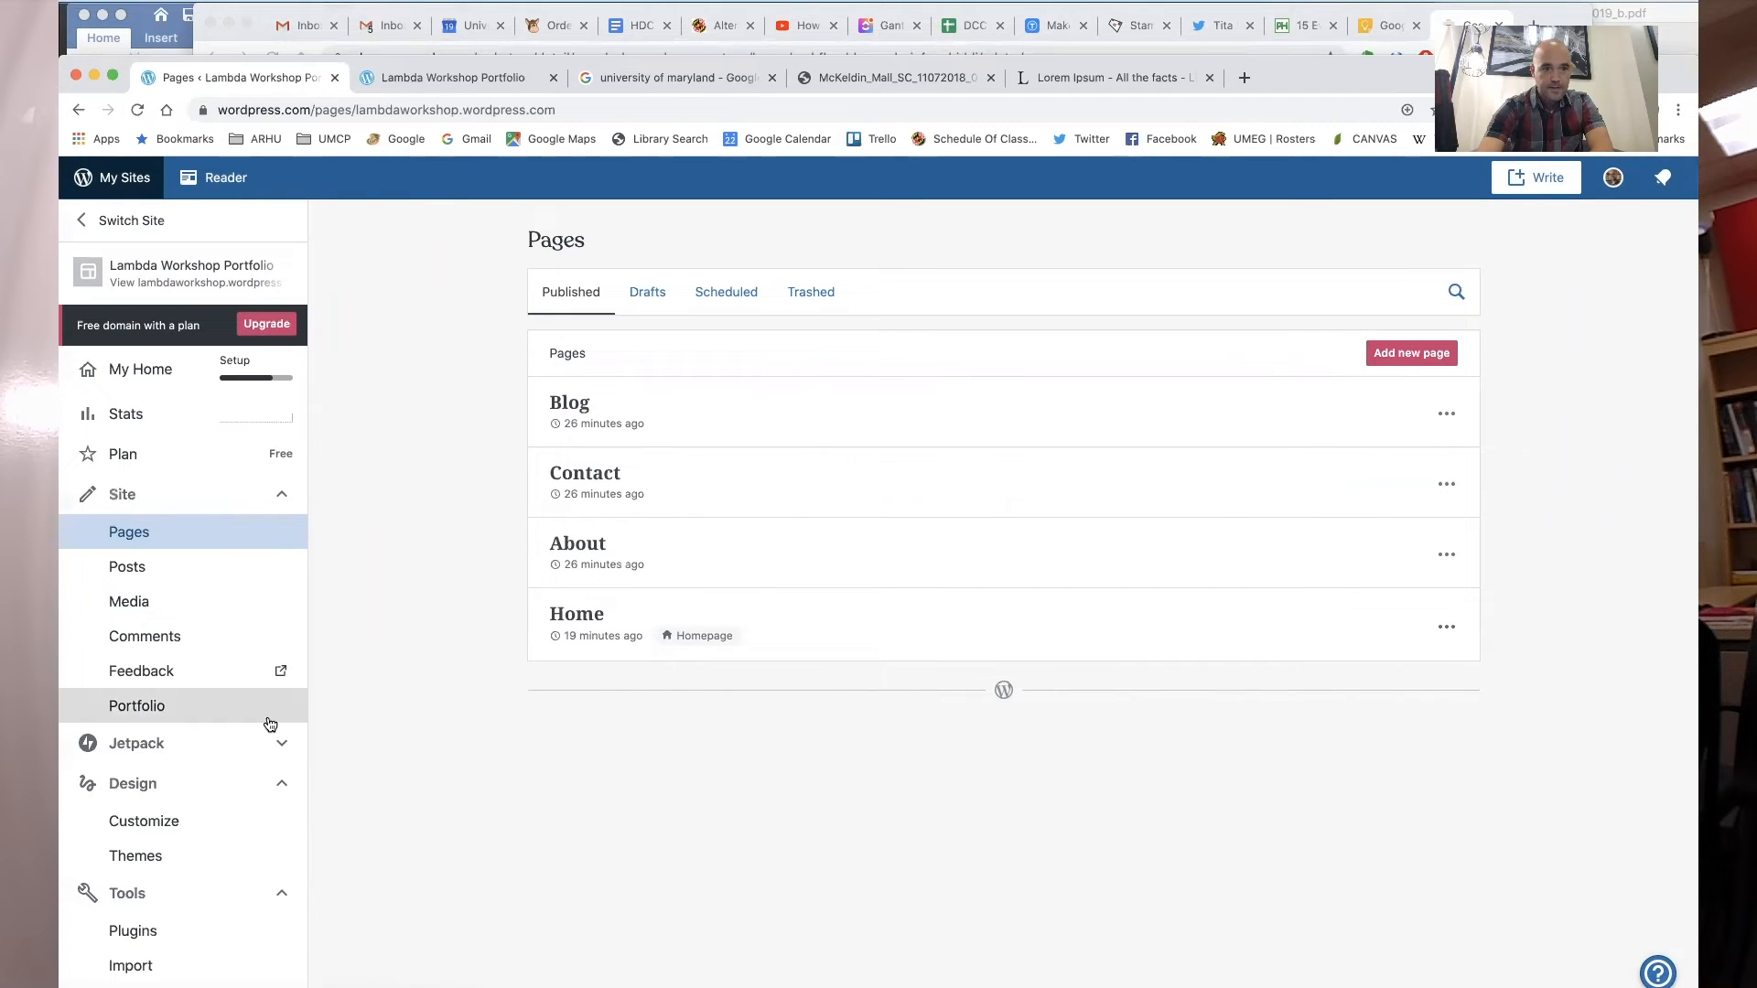
{"action": "left_click", "coordinate": [209, 823]}
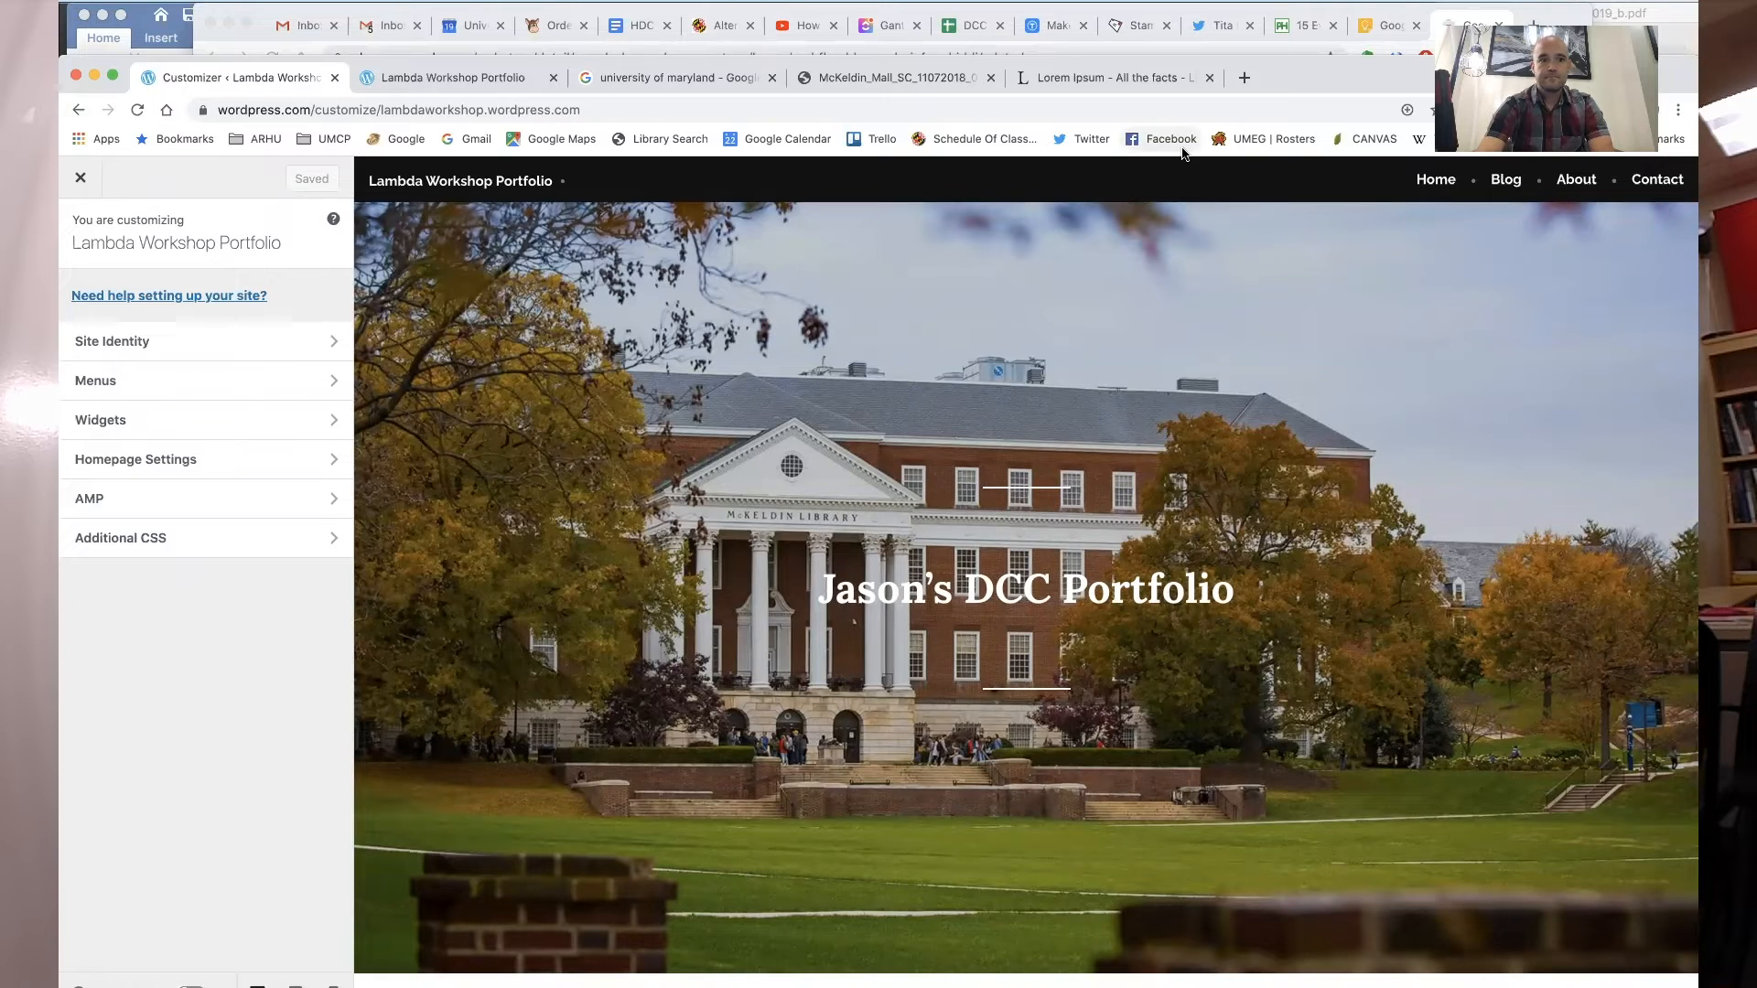
- Open the Primary menu and add the All Projects archive item from Projects
{"action": "left_click", "coordinate": [325, 380]}
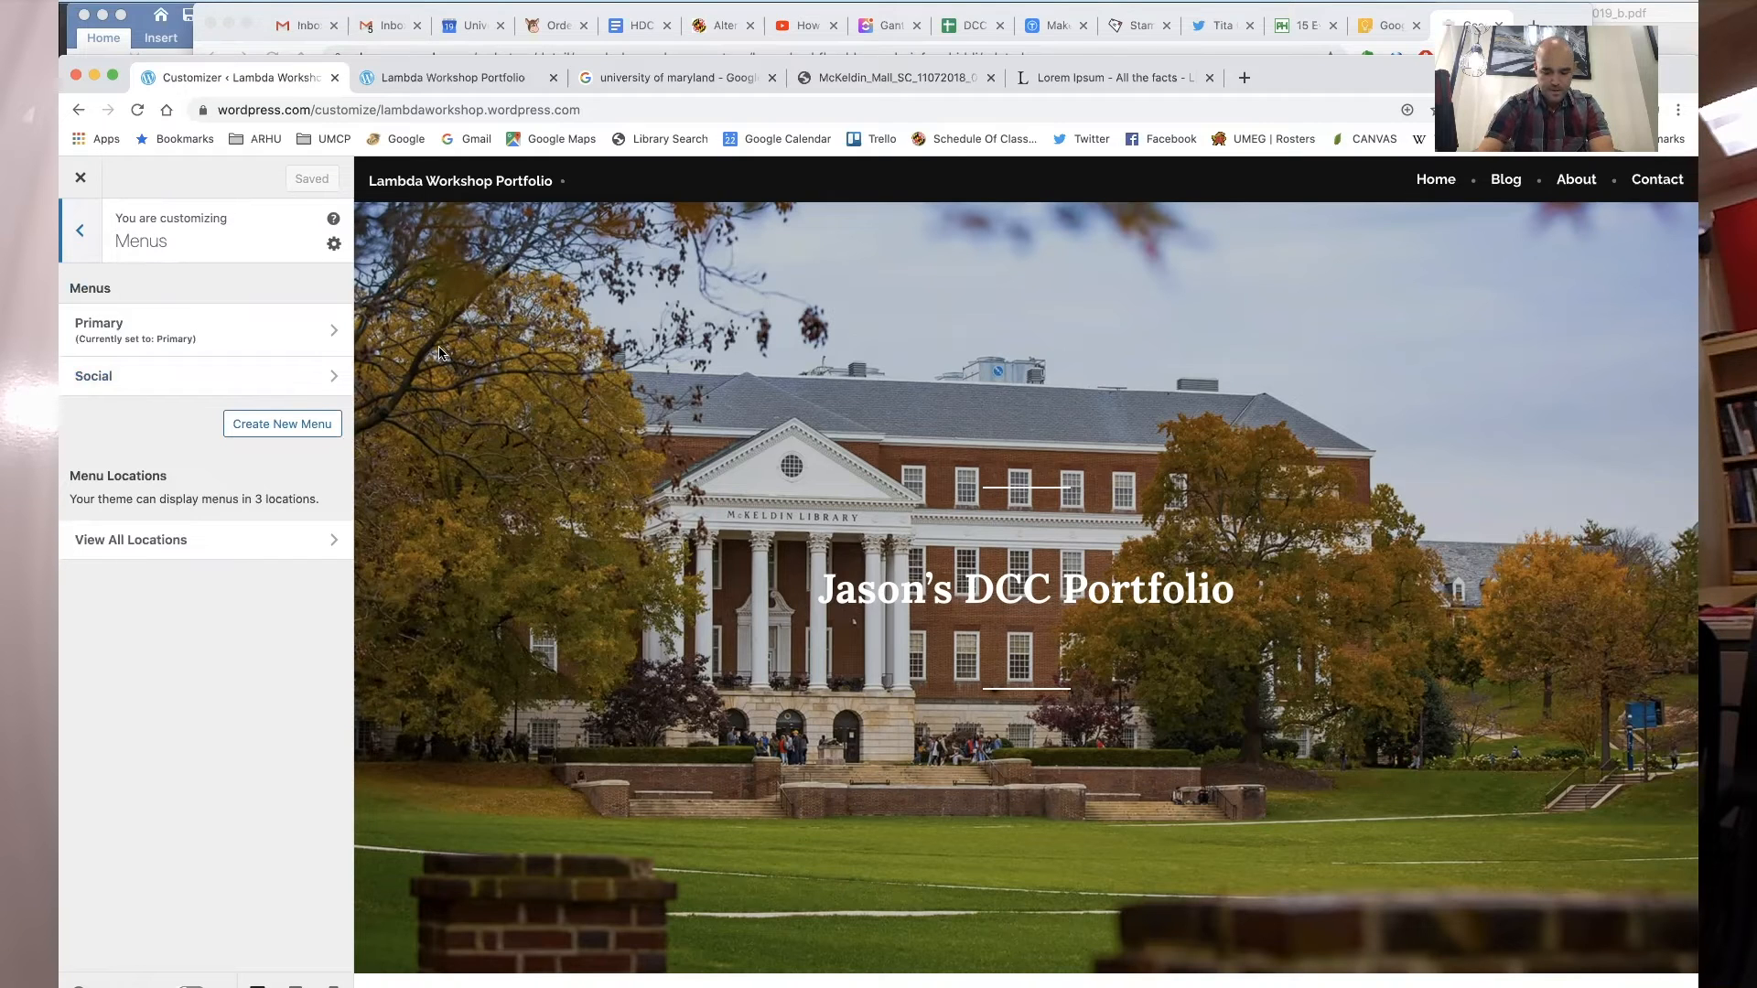
{"action": "left_click", "coordinate": [258, 330]}
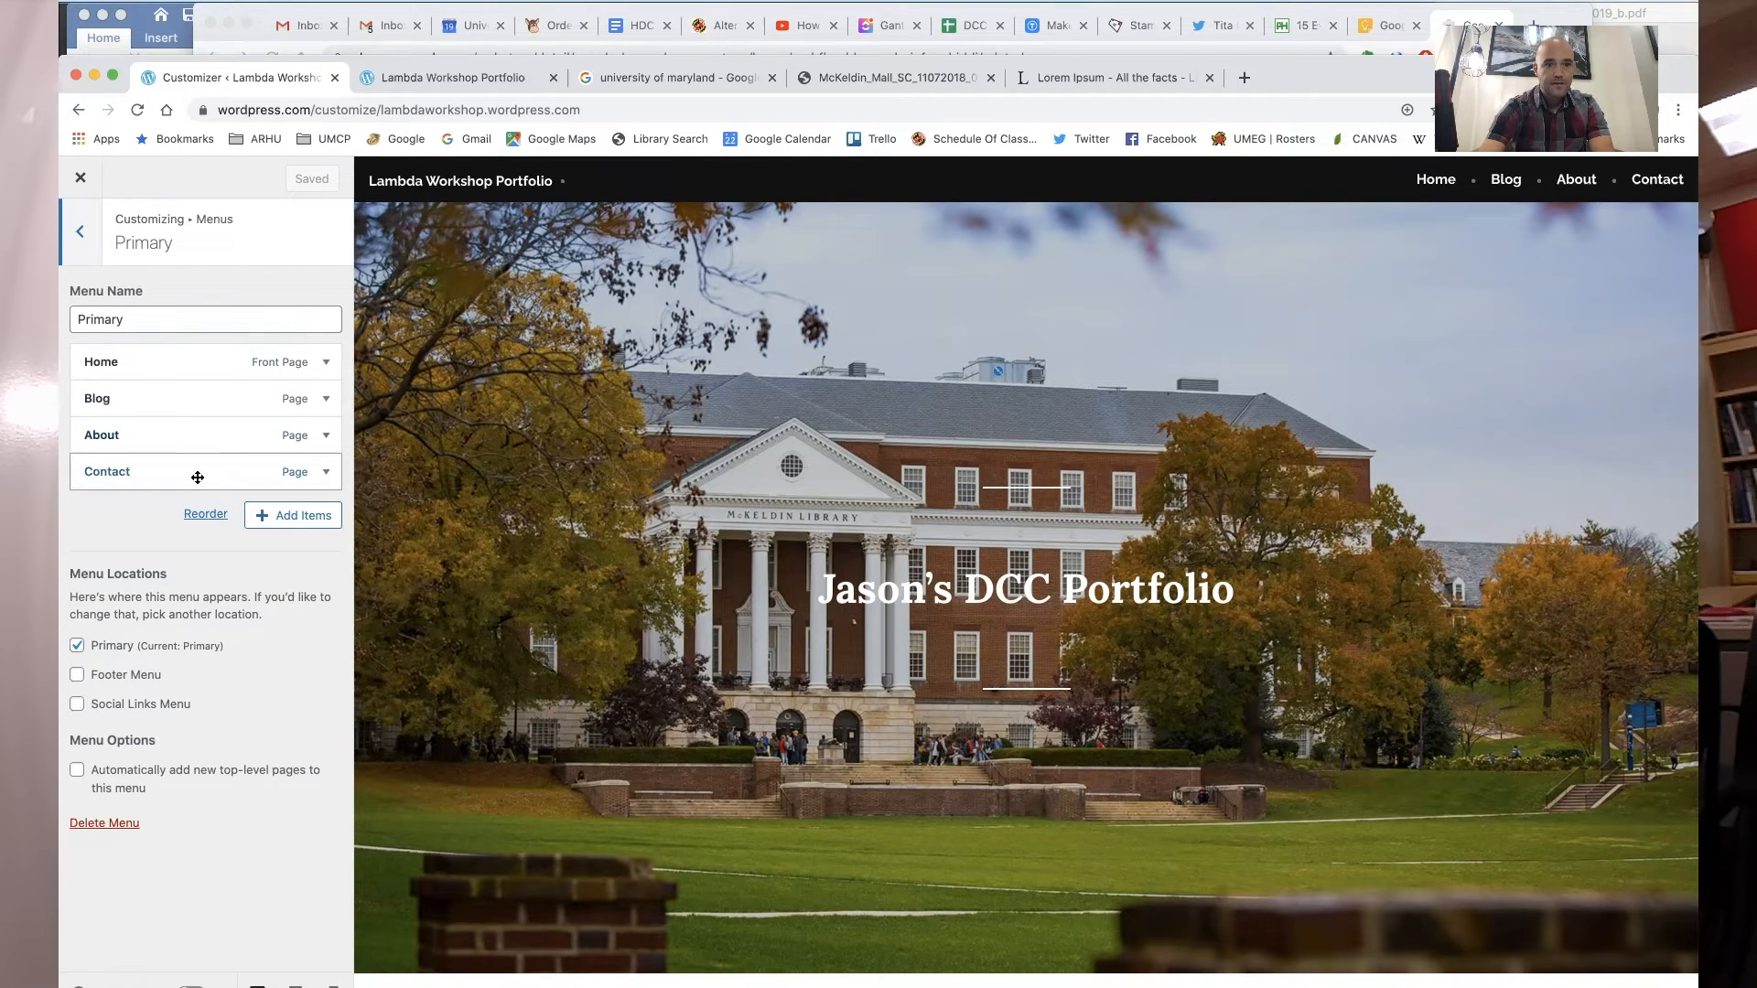
{"action": "scroll", "coordinate": [689, 677], "scroll_direction": "down", "scroll_amount": 3}
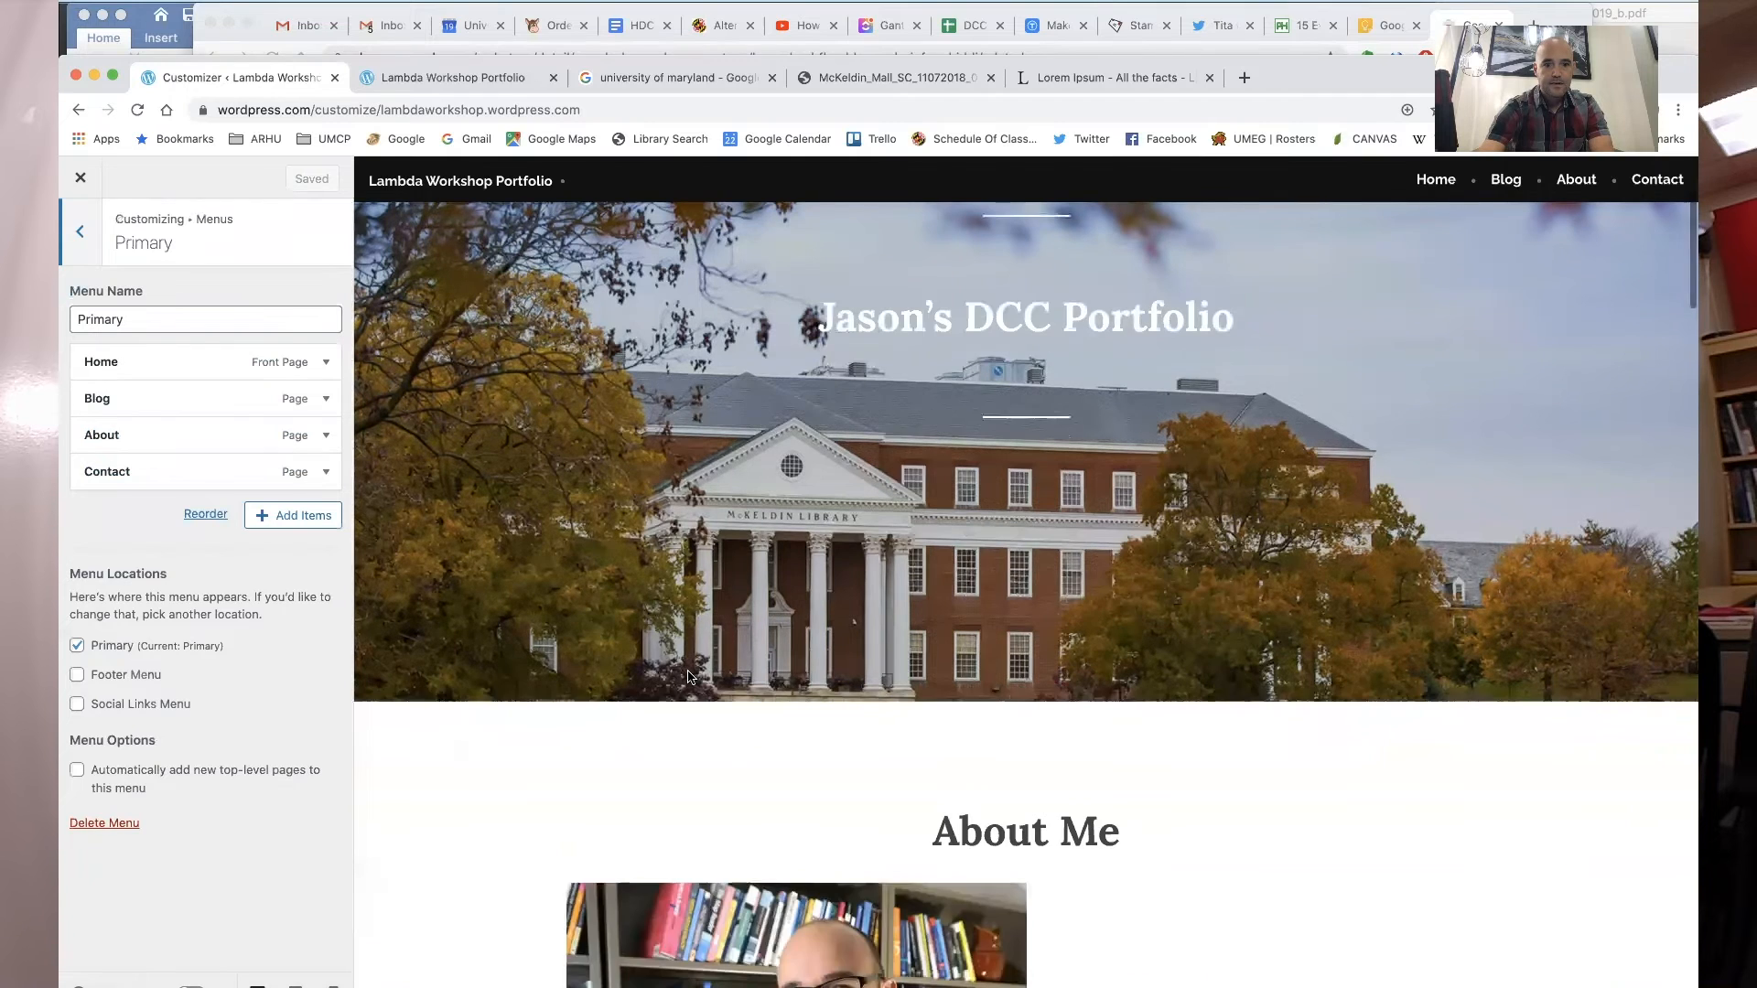
{"action": "scroll", "coordinate": [689, 677], "scroll_direction": "down", "scroll_amount": 5}
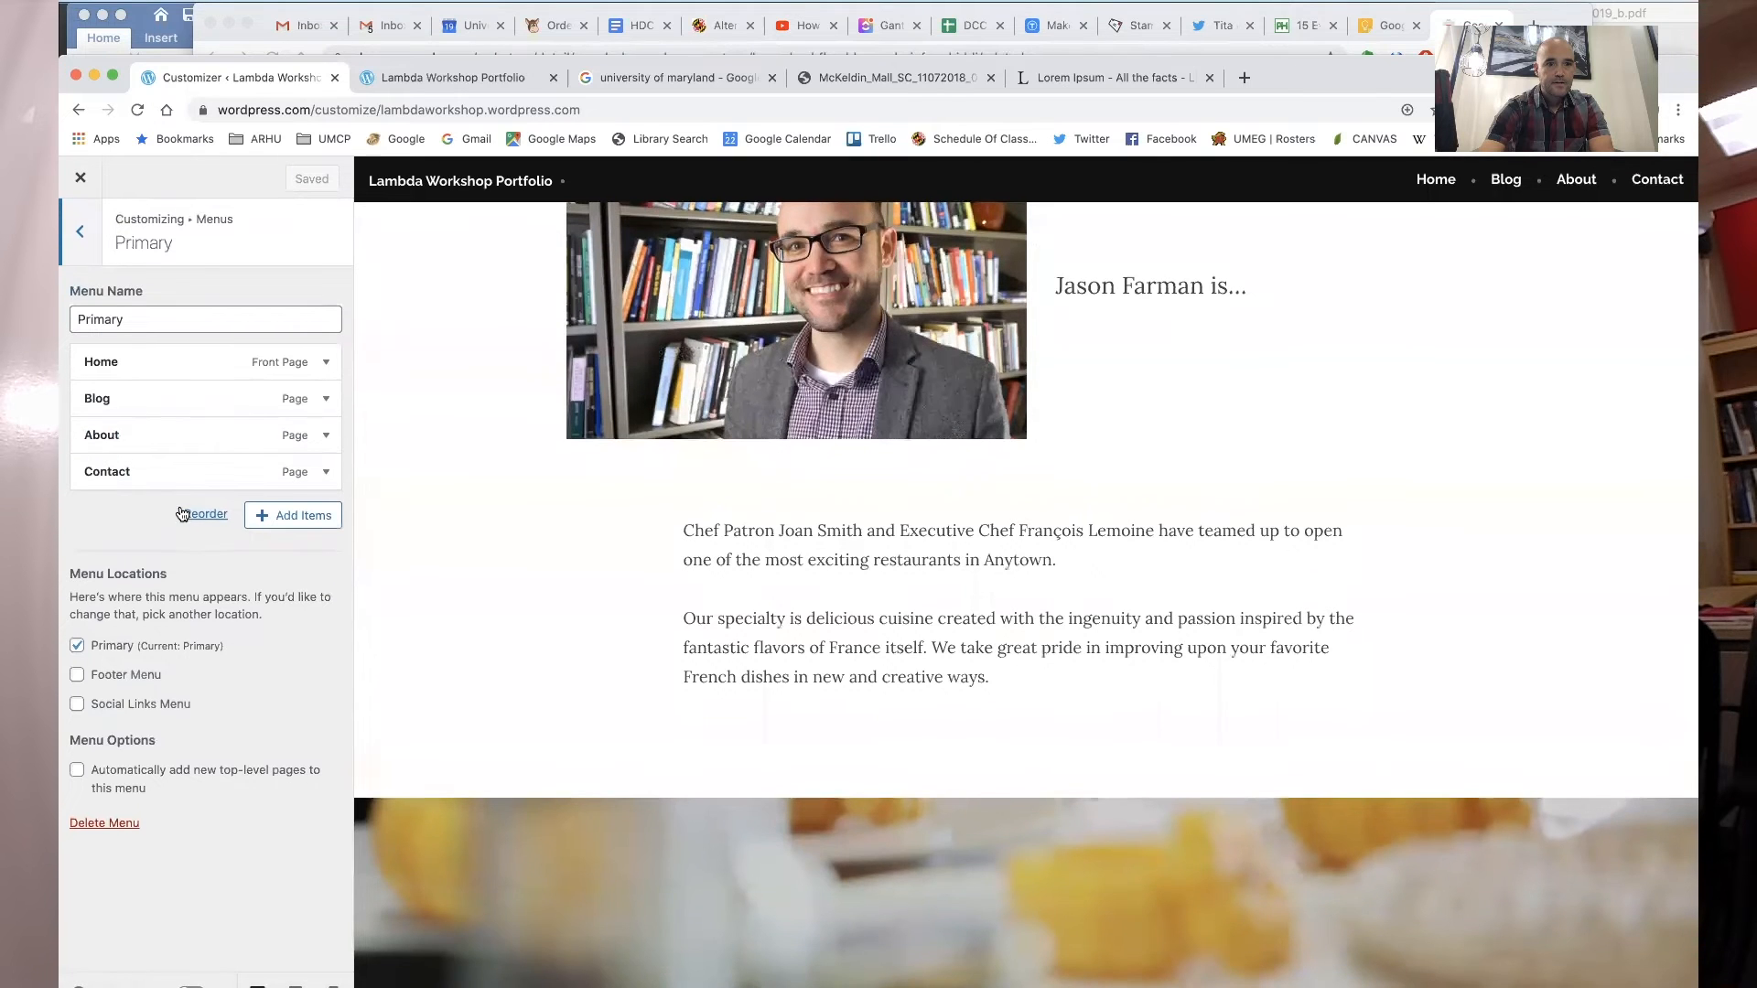
{"action": "left_click", "coordinate": [299, 517]}
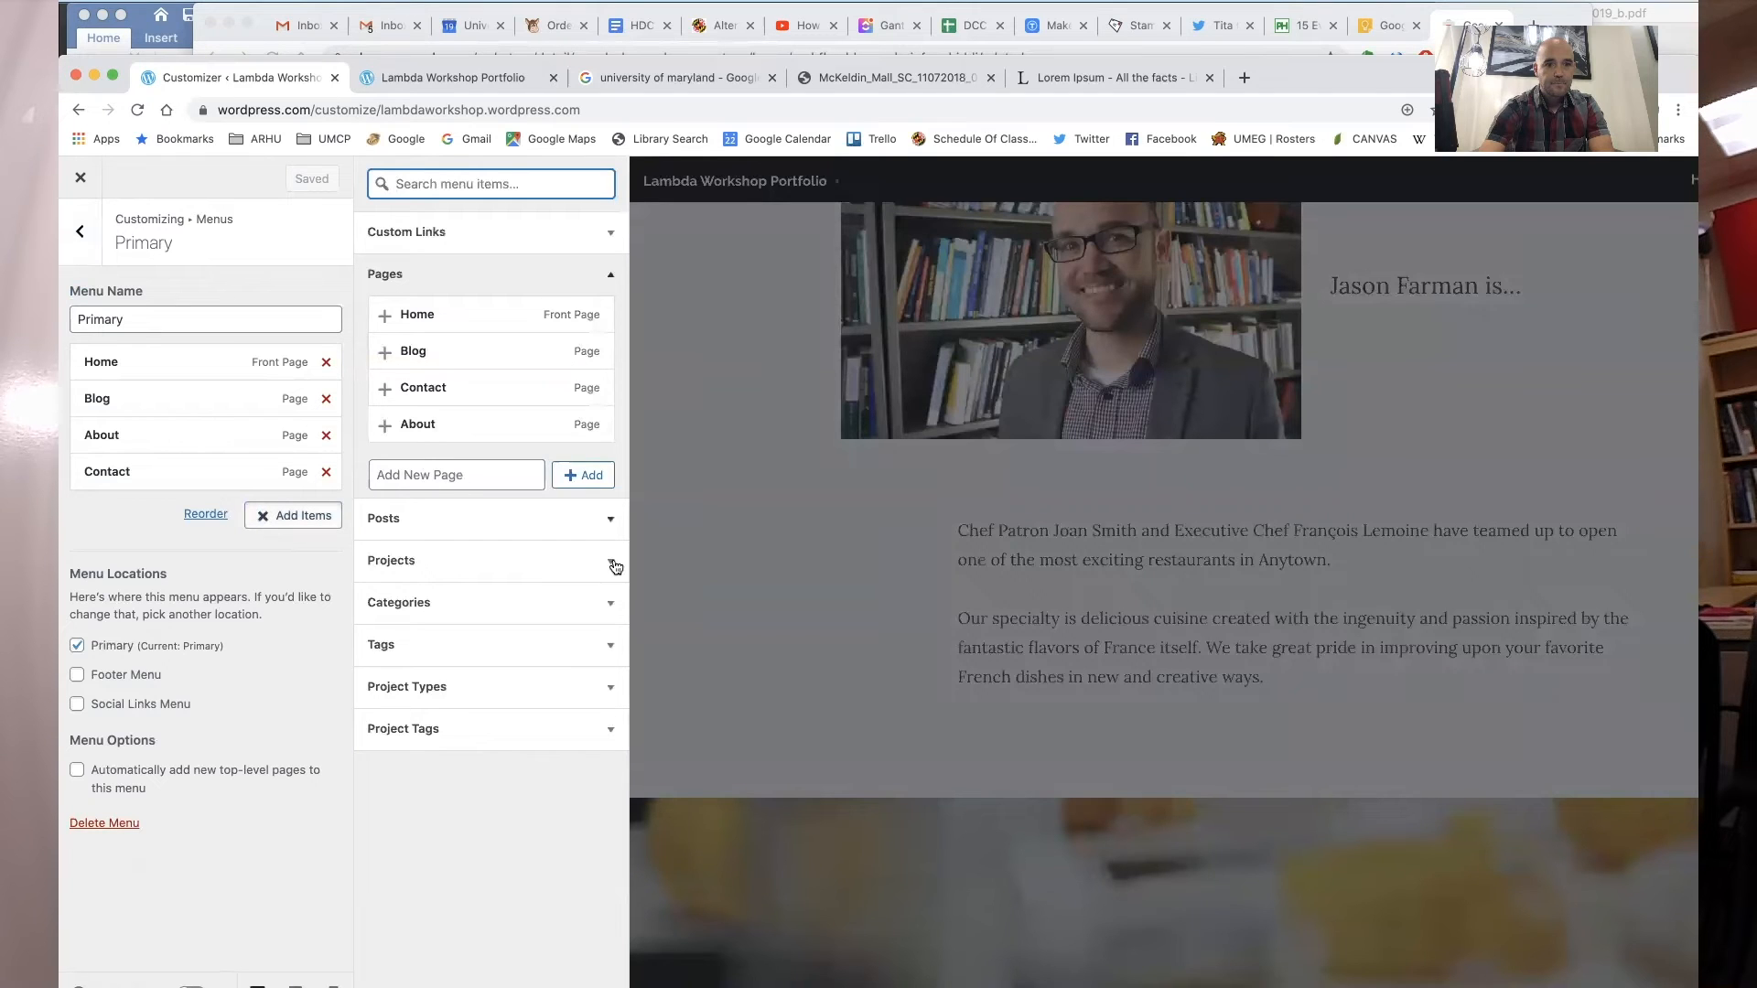
{"action": "left_click", "coordinate": [506, 566]}
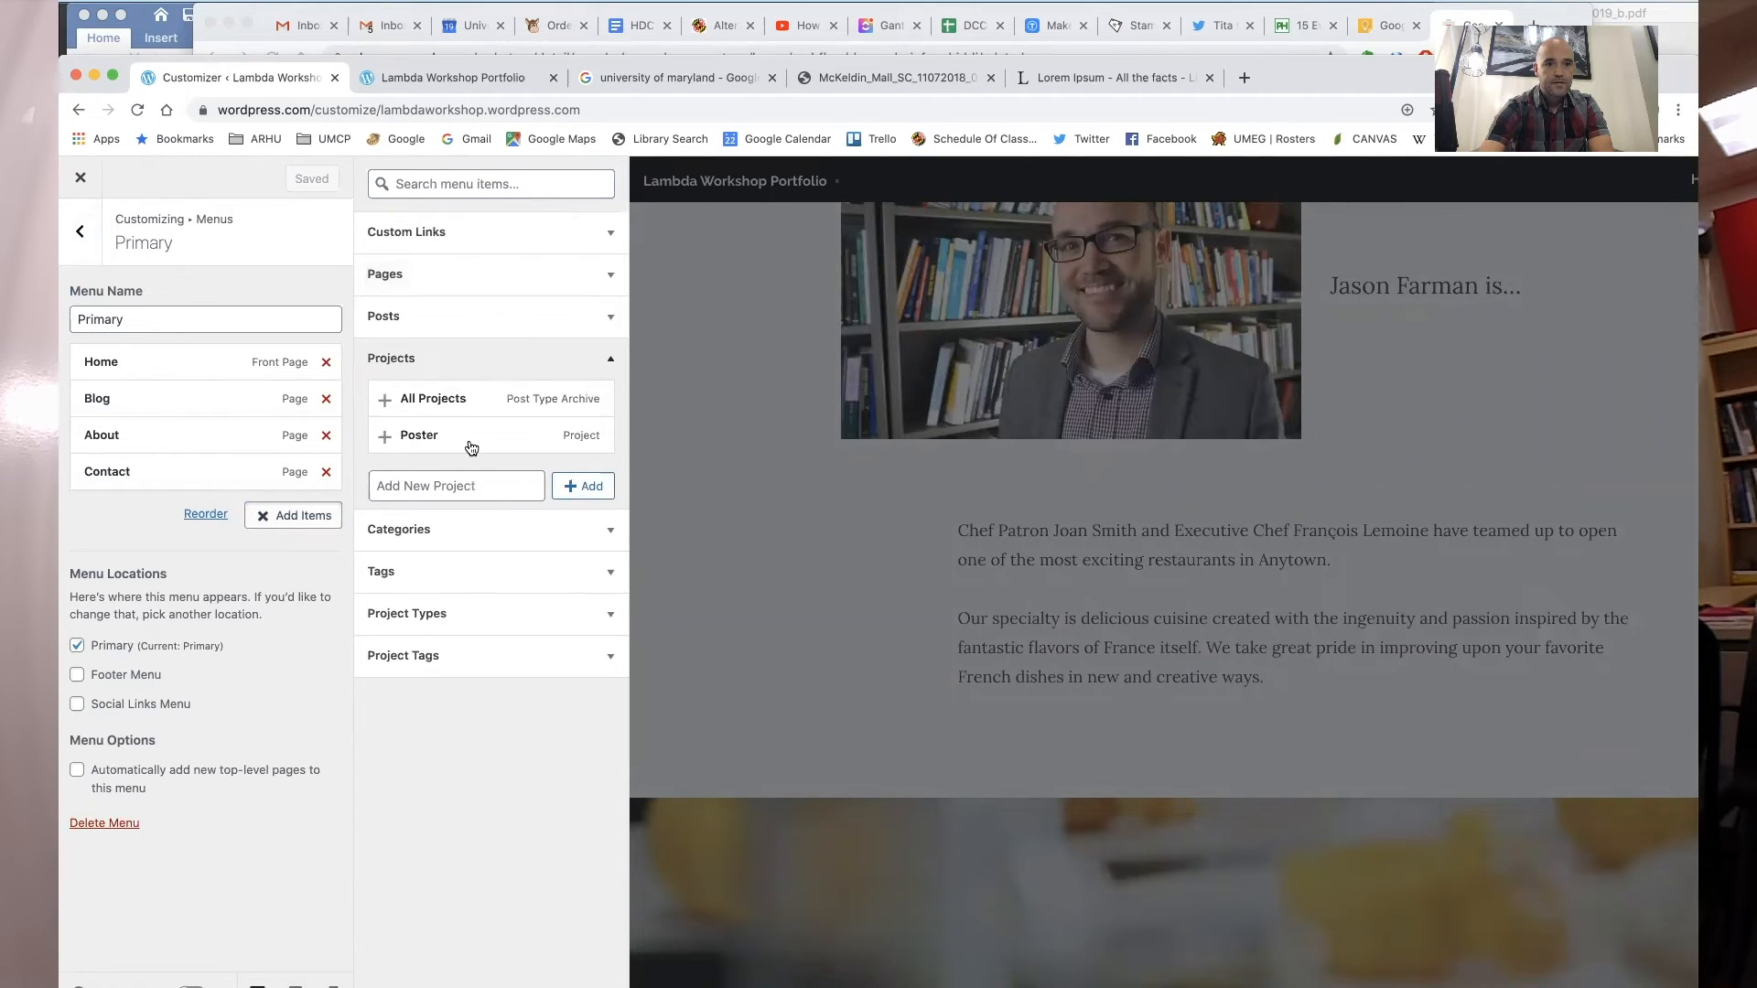
{"action": "left_click", "coordinate": [434, 396]}
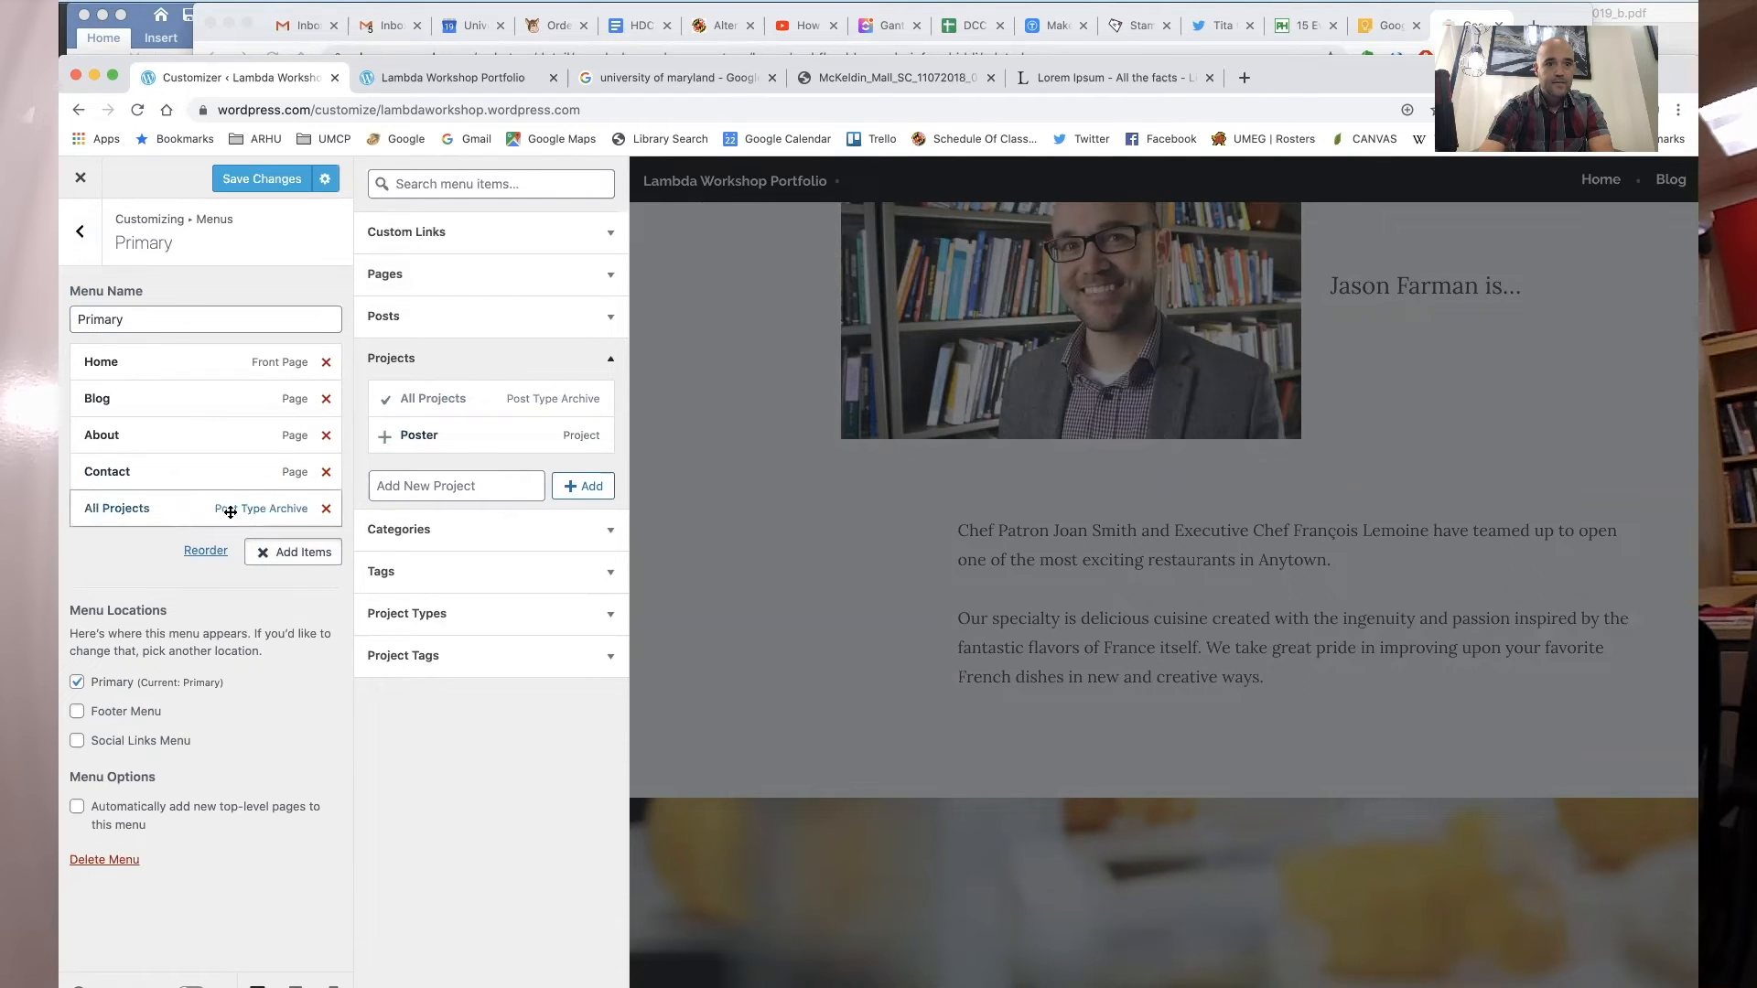
- Rename the All Projects menu item's navigation label to "Portfolio"
{"action": "left_click", "coordinate": [138, 513]}
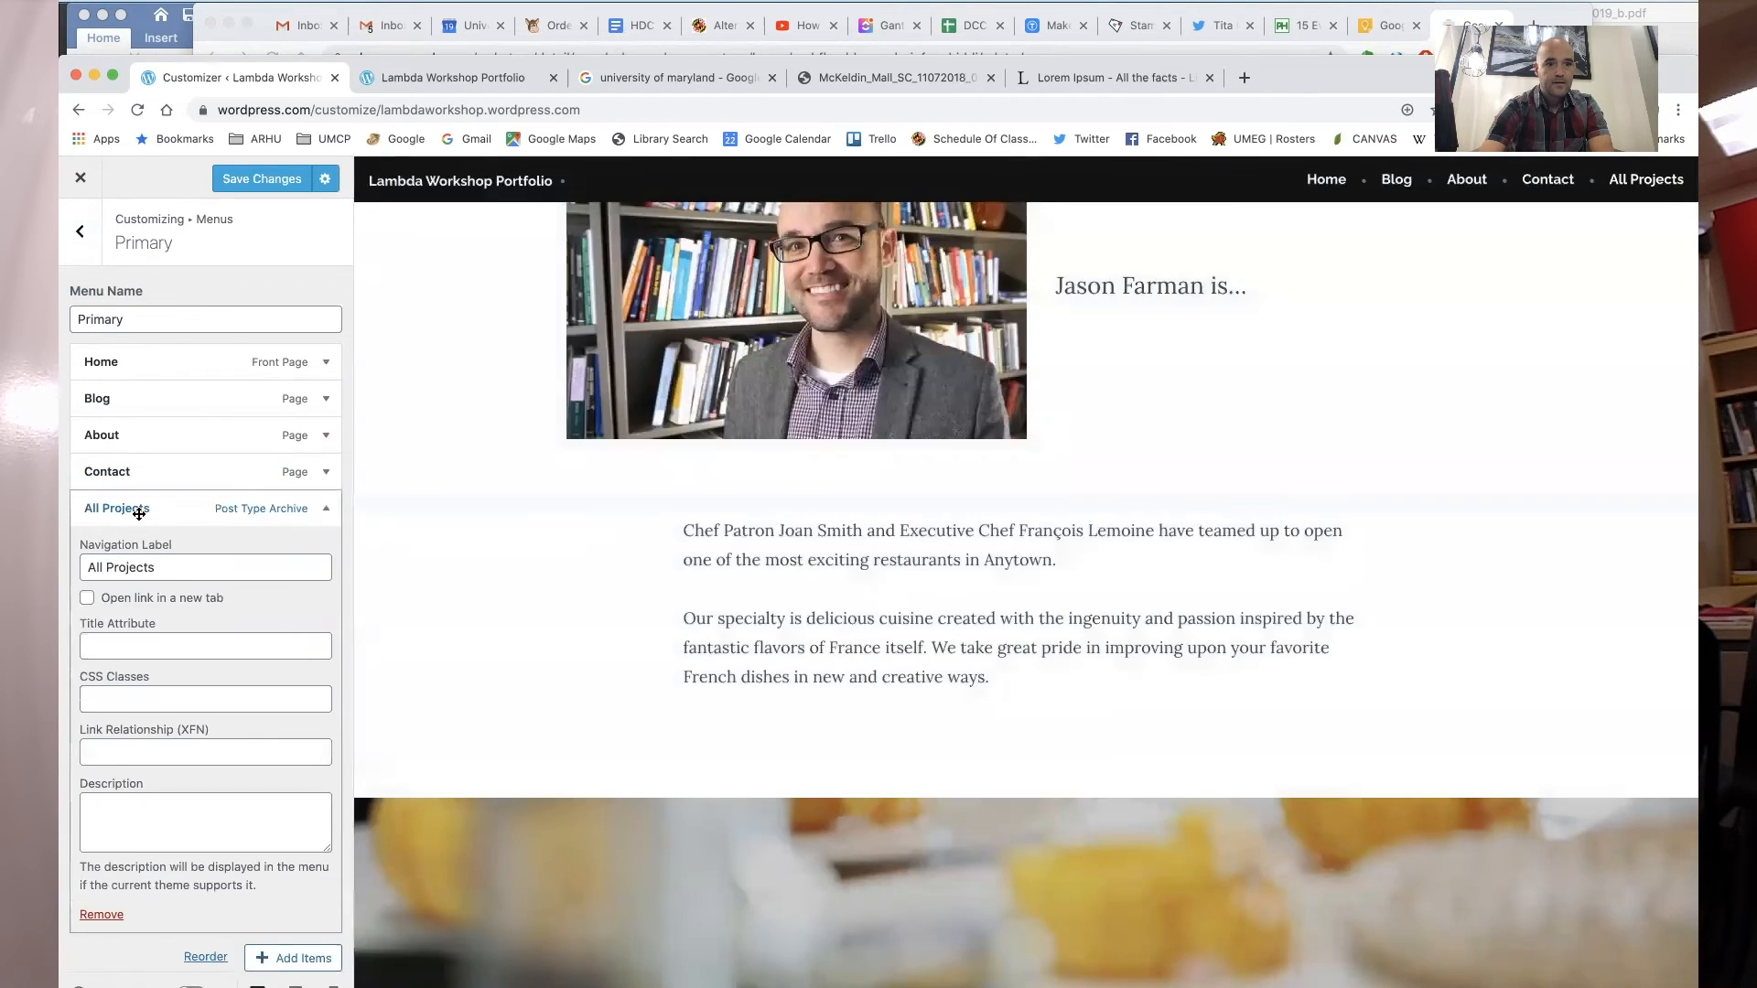
{"action": "left_click_drag", "start_coordinate": [162, 567], "coordinate": [68, 555]}
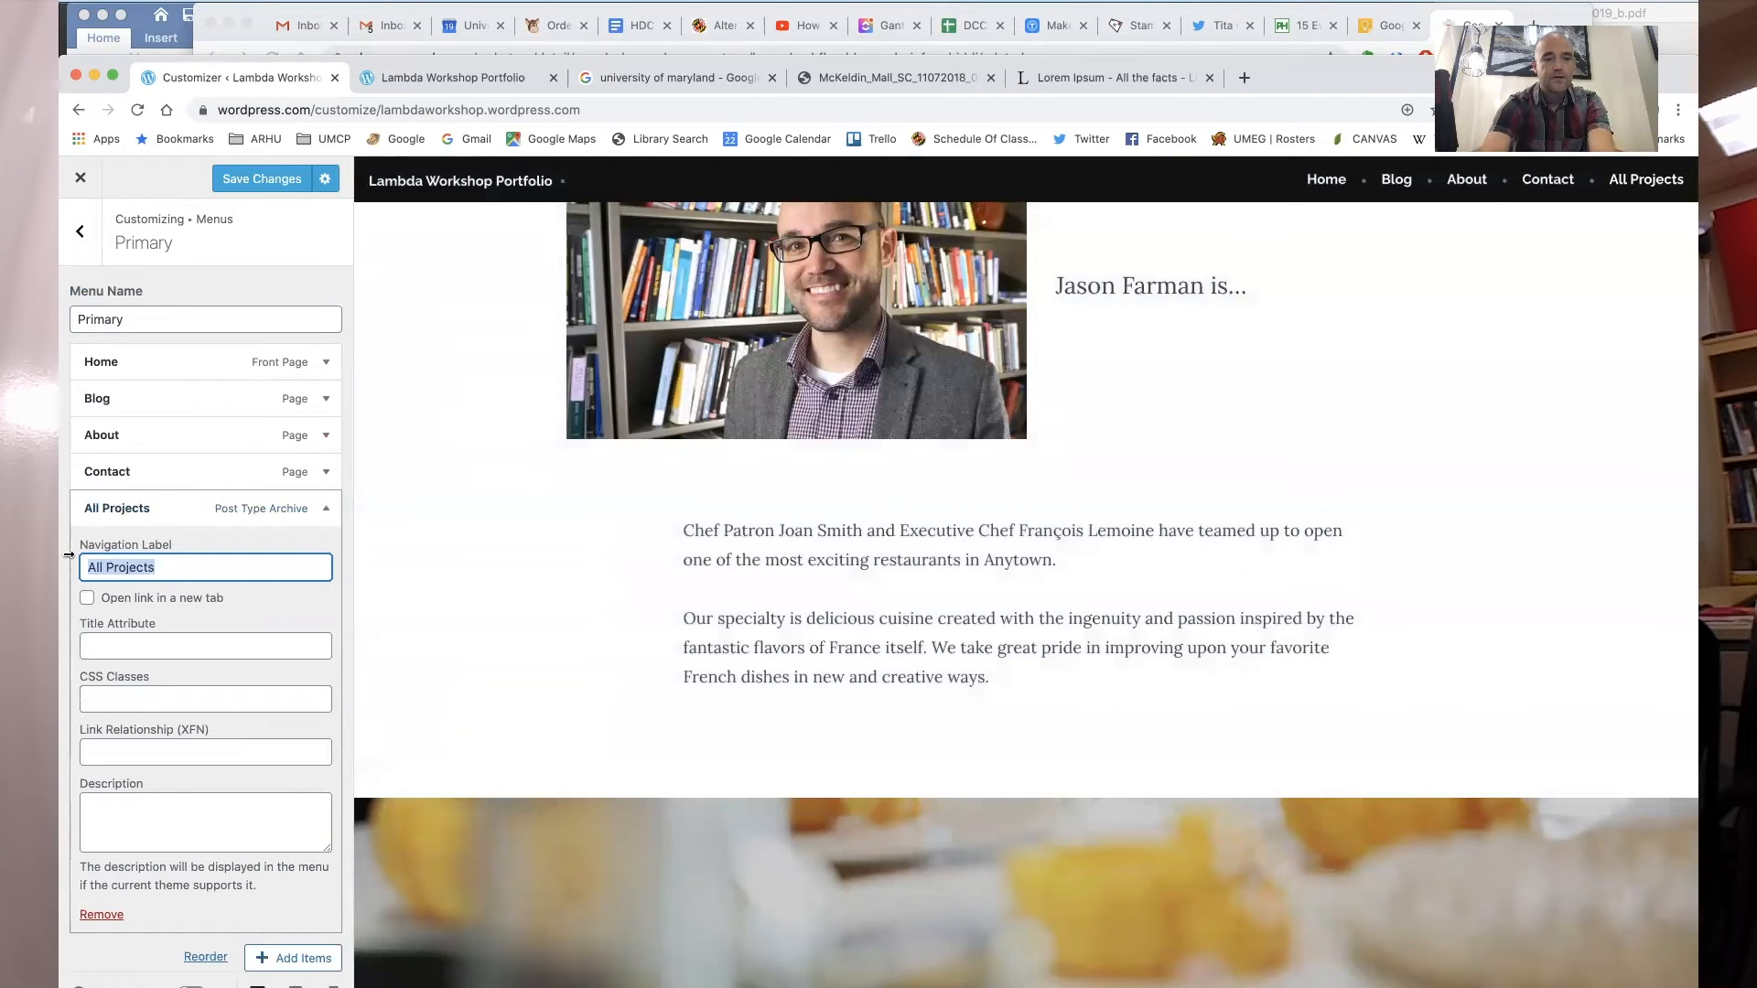
{"action": "type", "text": "Por"}
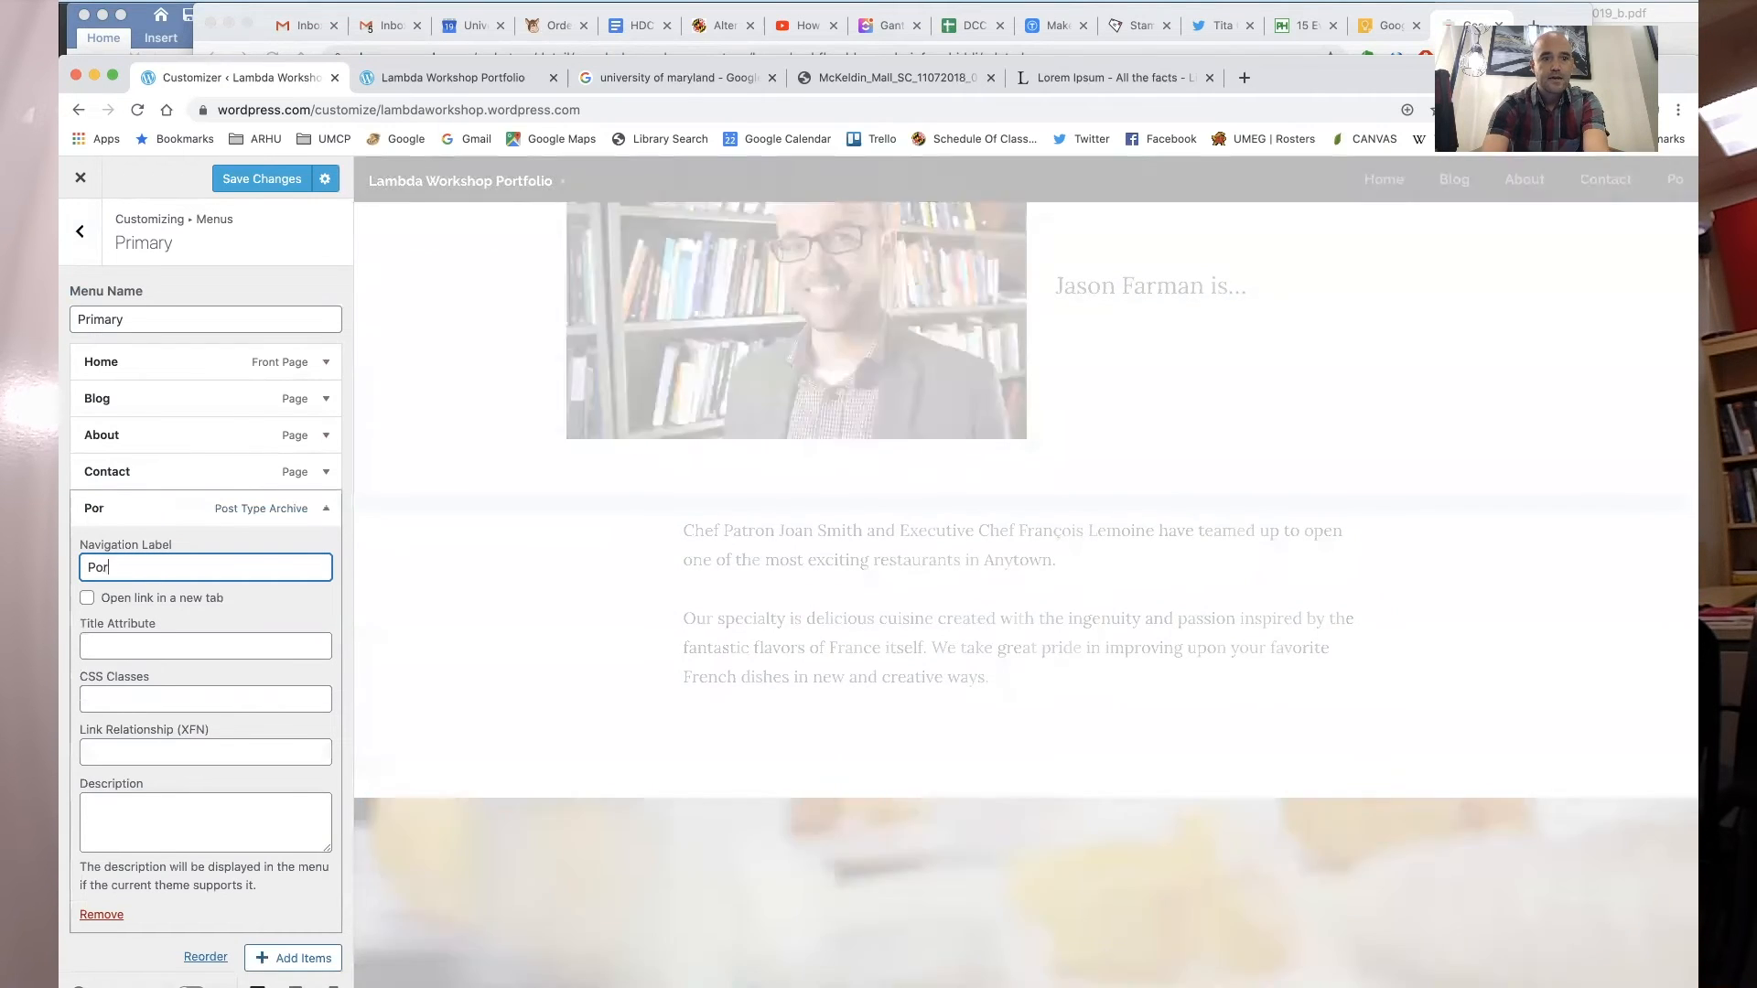
{"action": "type", "text": "tfolio"}
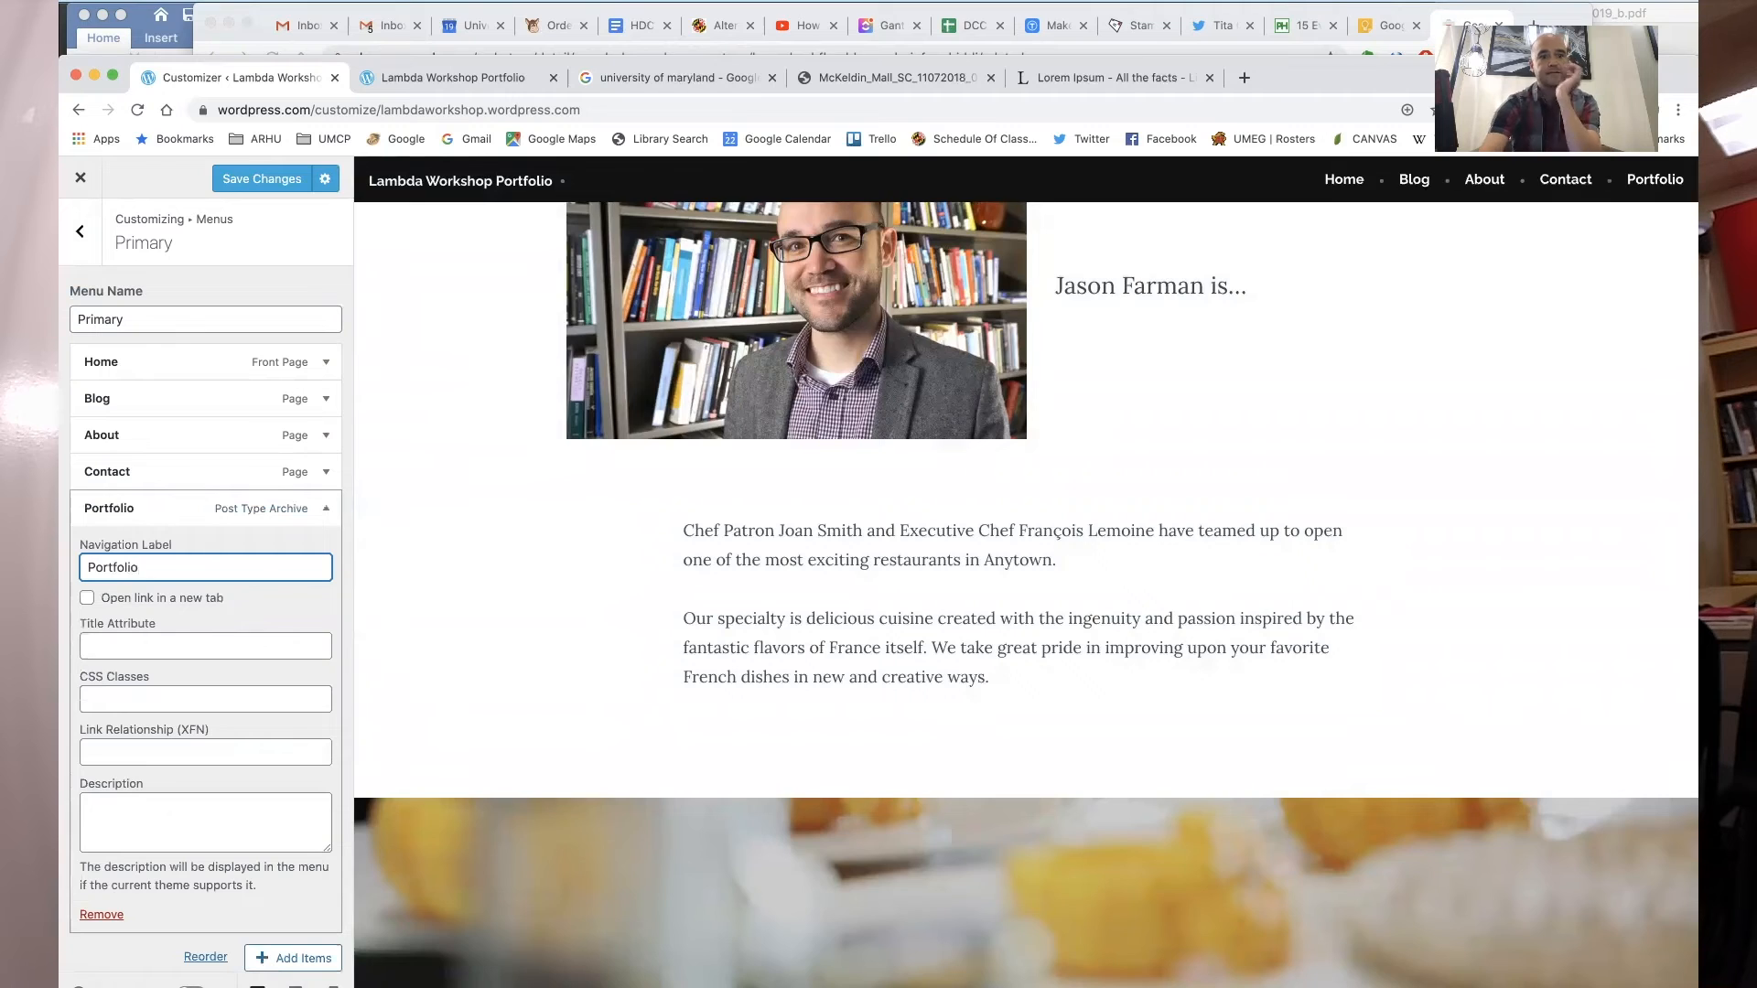
- Move the Portfolio menu item up to sit directly after Home
{"action": "left_click", "coordinate": [291, 957]}
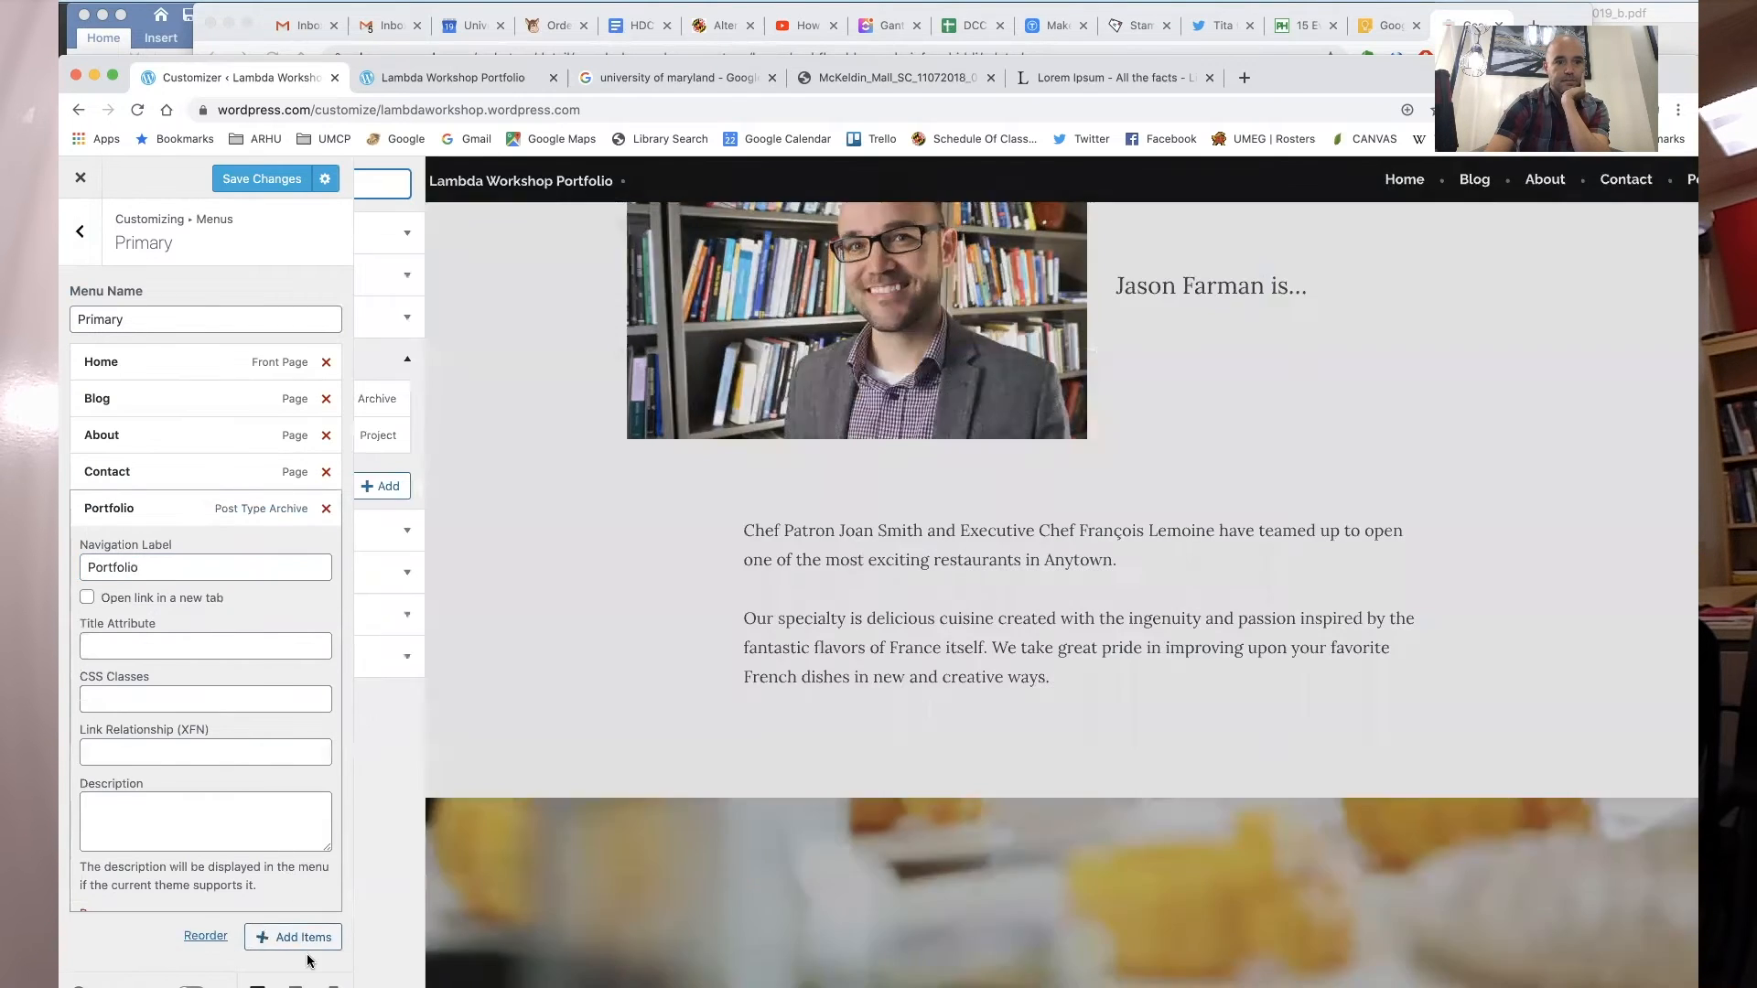
{"action": "left_click_drag", "start_coordinate": [151, 516], "coordinate": [152, 406]}
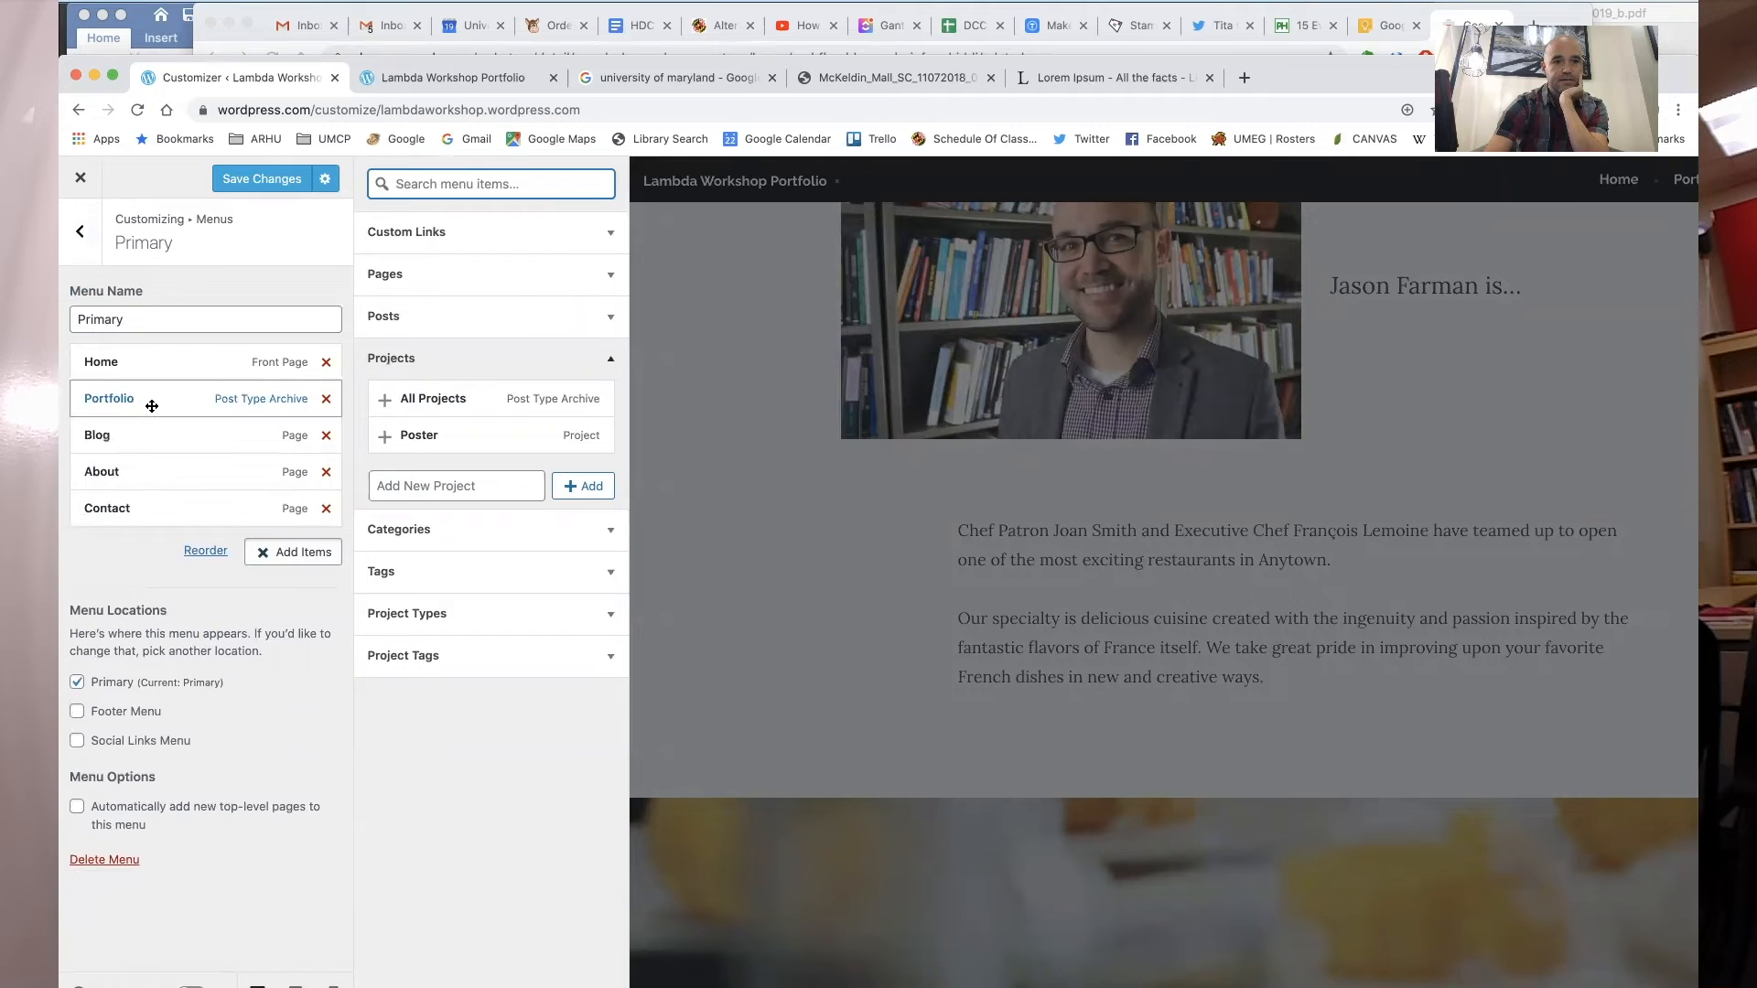
- Remove the Blog item from the Primary menu and save the changes
{"action": "left_click", "coordinate": [325, 437]}
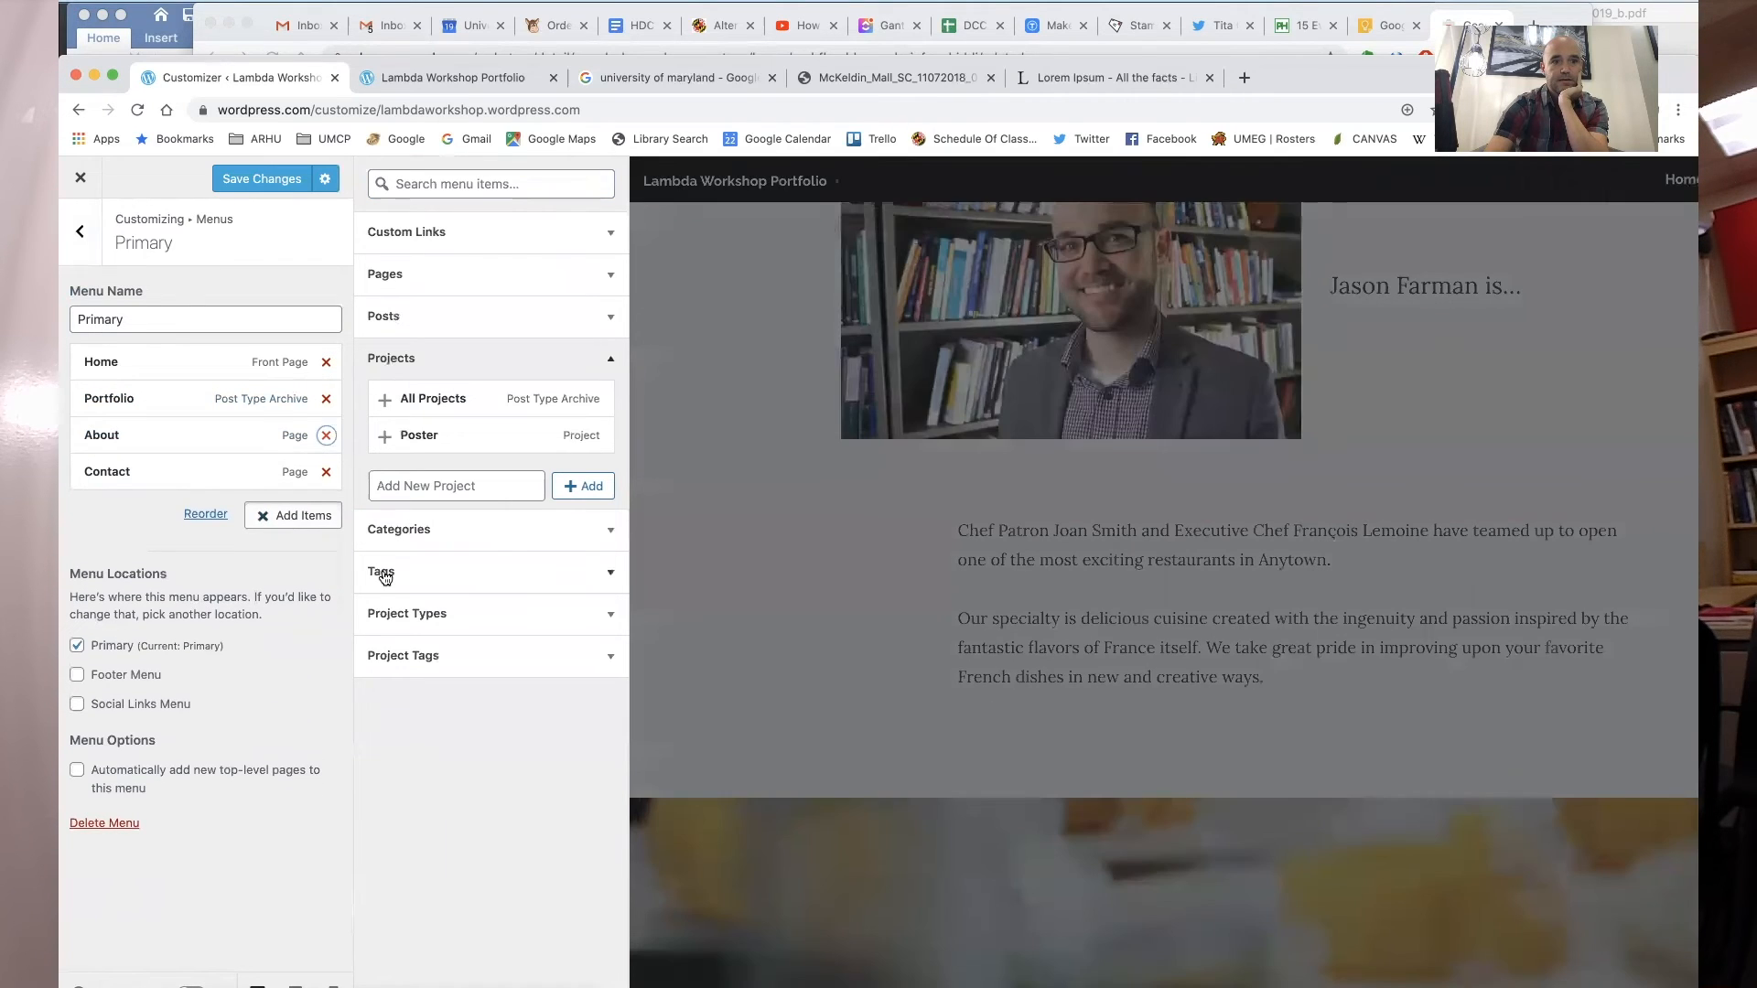
{"action": "left_click", "coordinate": [268, 186]}
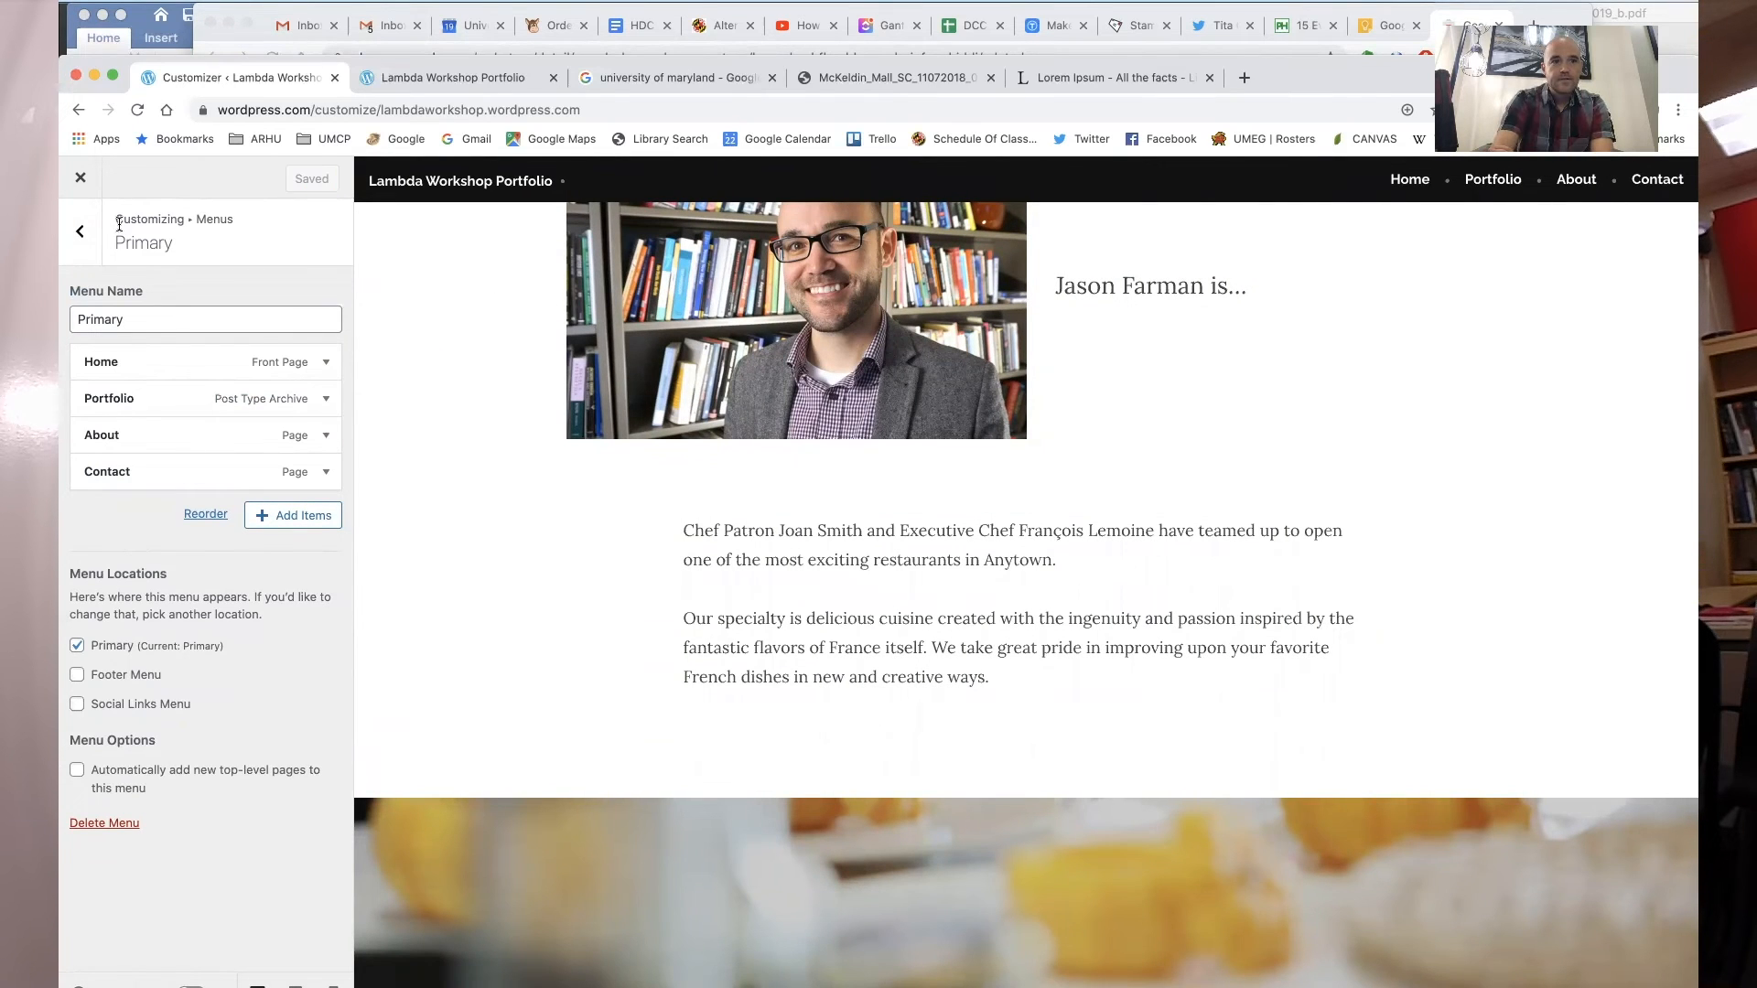
- Close the Customizer and open the site preview
{"action": "left_click", "coordinate": [80, 179]}
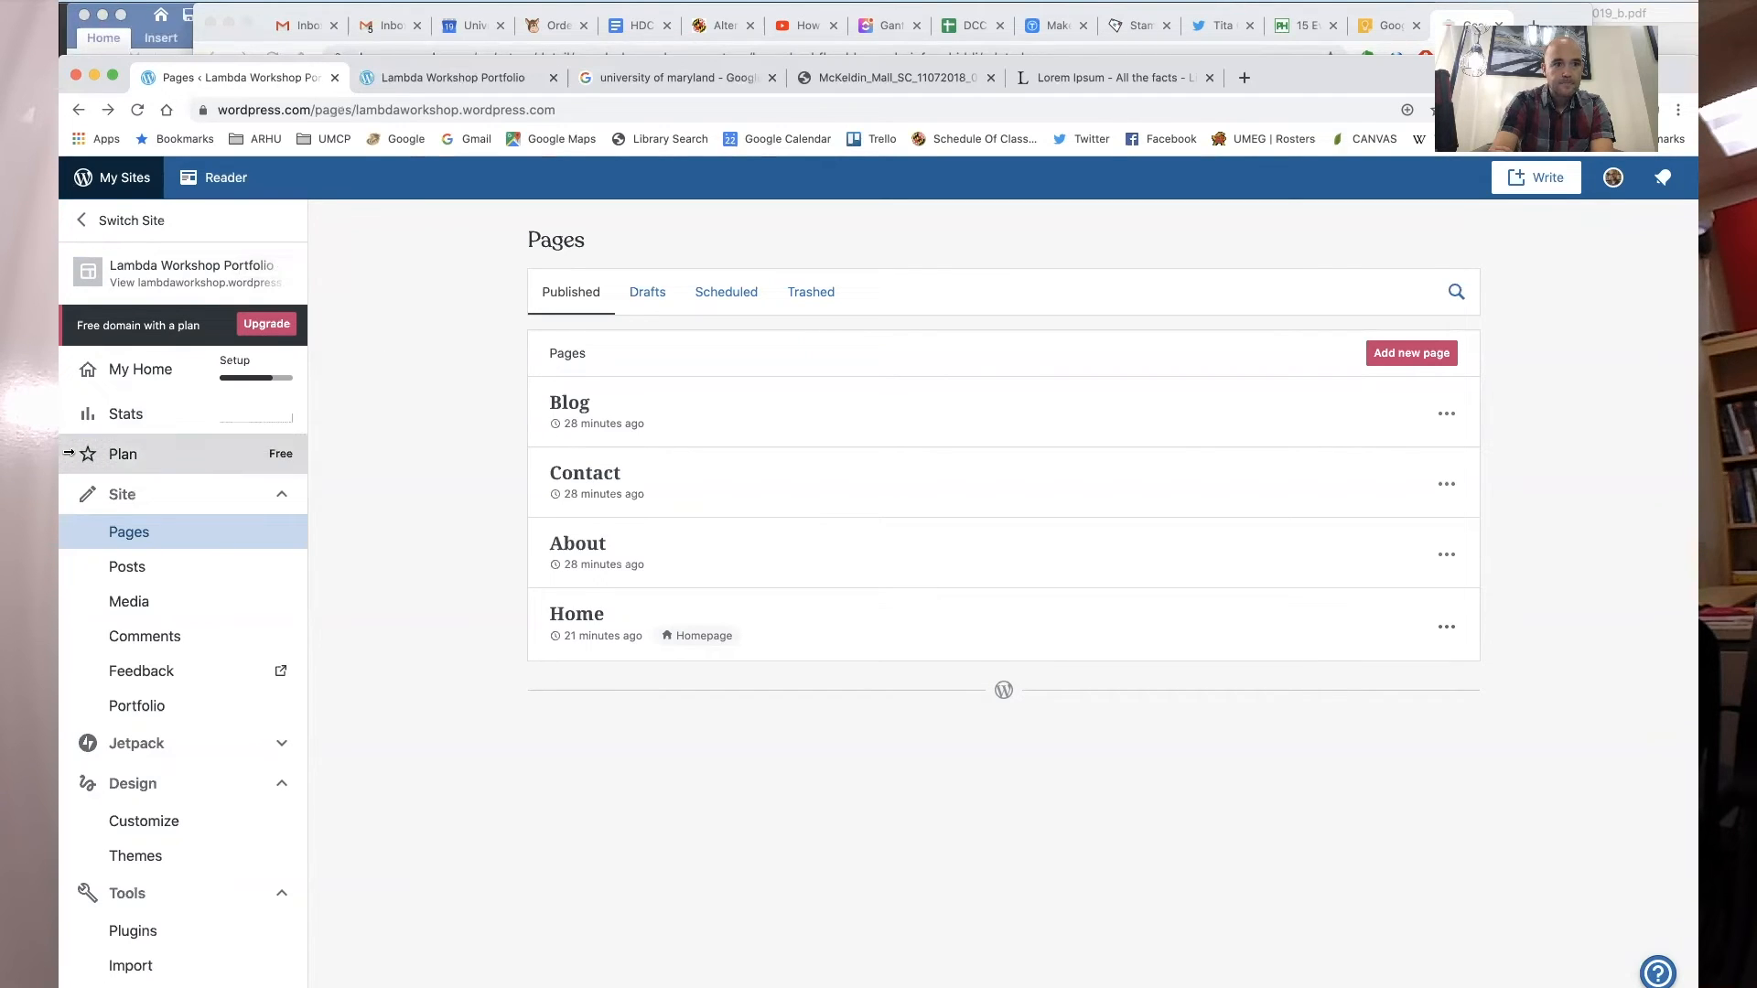
{"action": "left_click", "coordinate": [146, 295]}
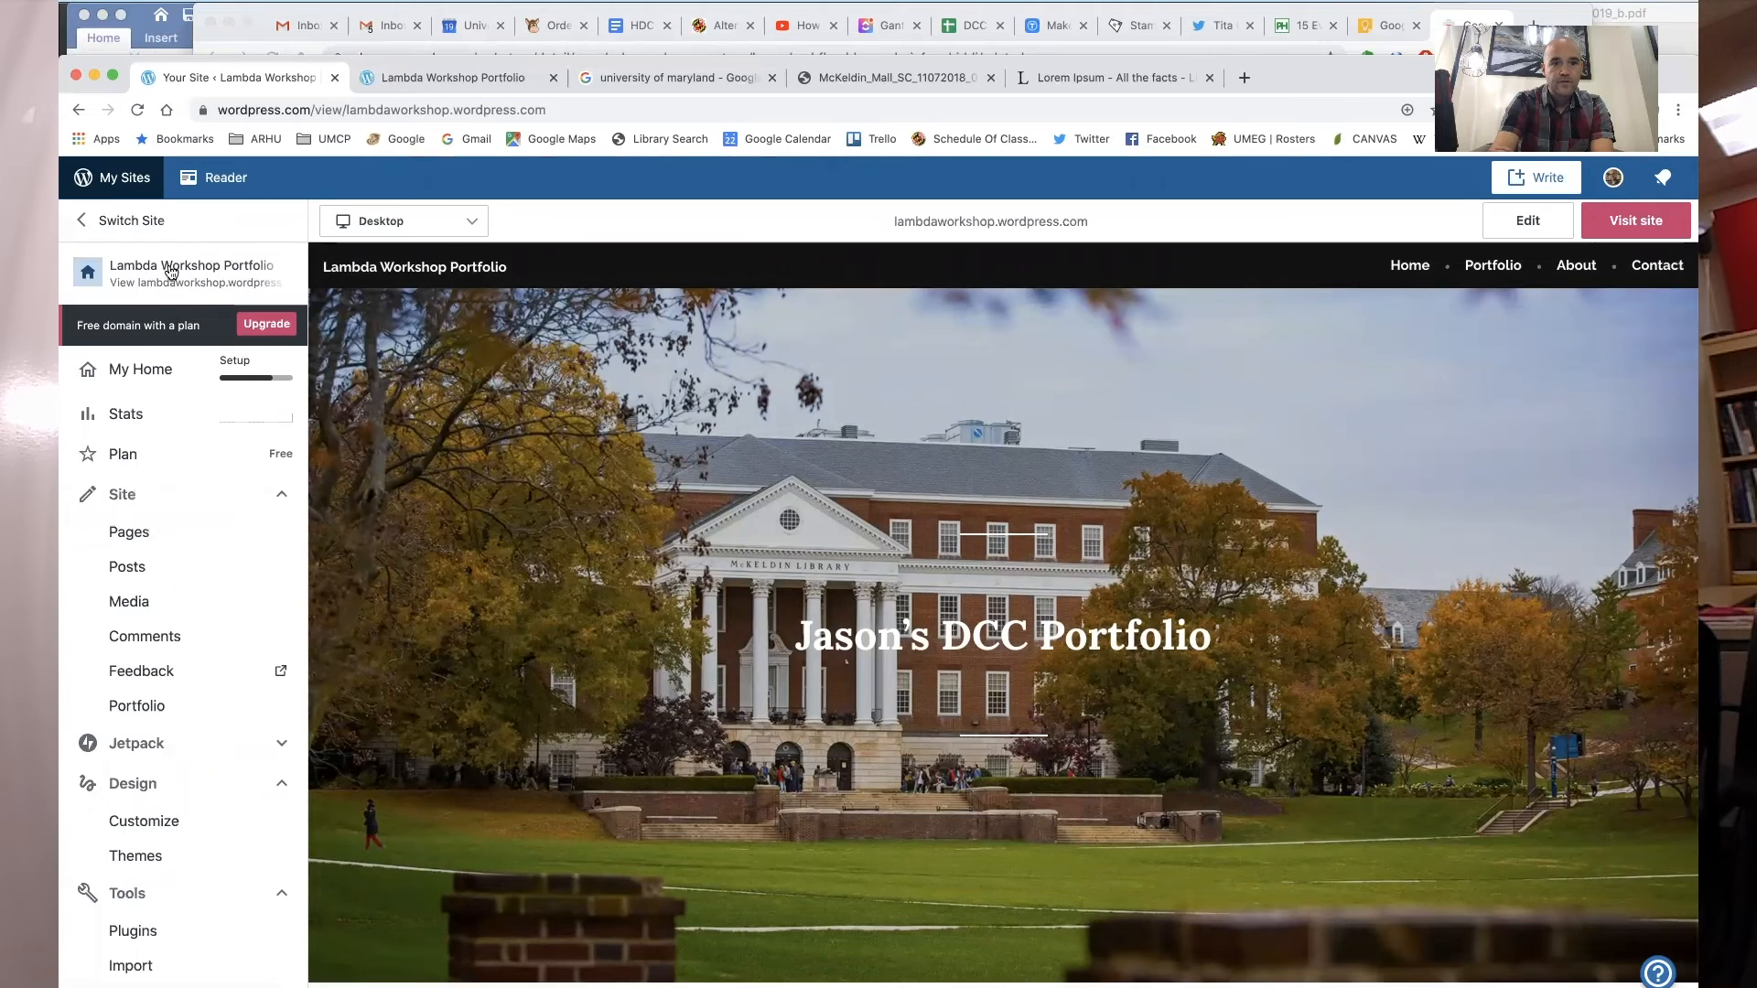
- Open the site's home page in the block editor from the site preview
{"action": "scroll", "coordinate": [747, 540], "scroll_direction": "down", "scroll_amount": 15}
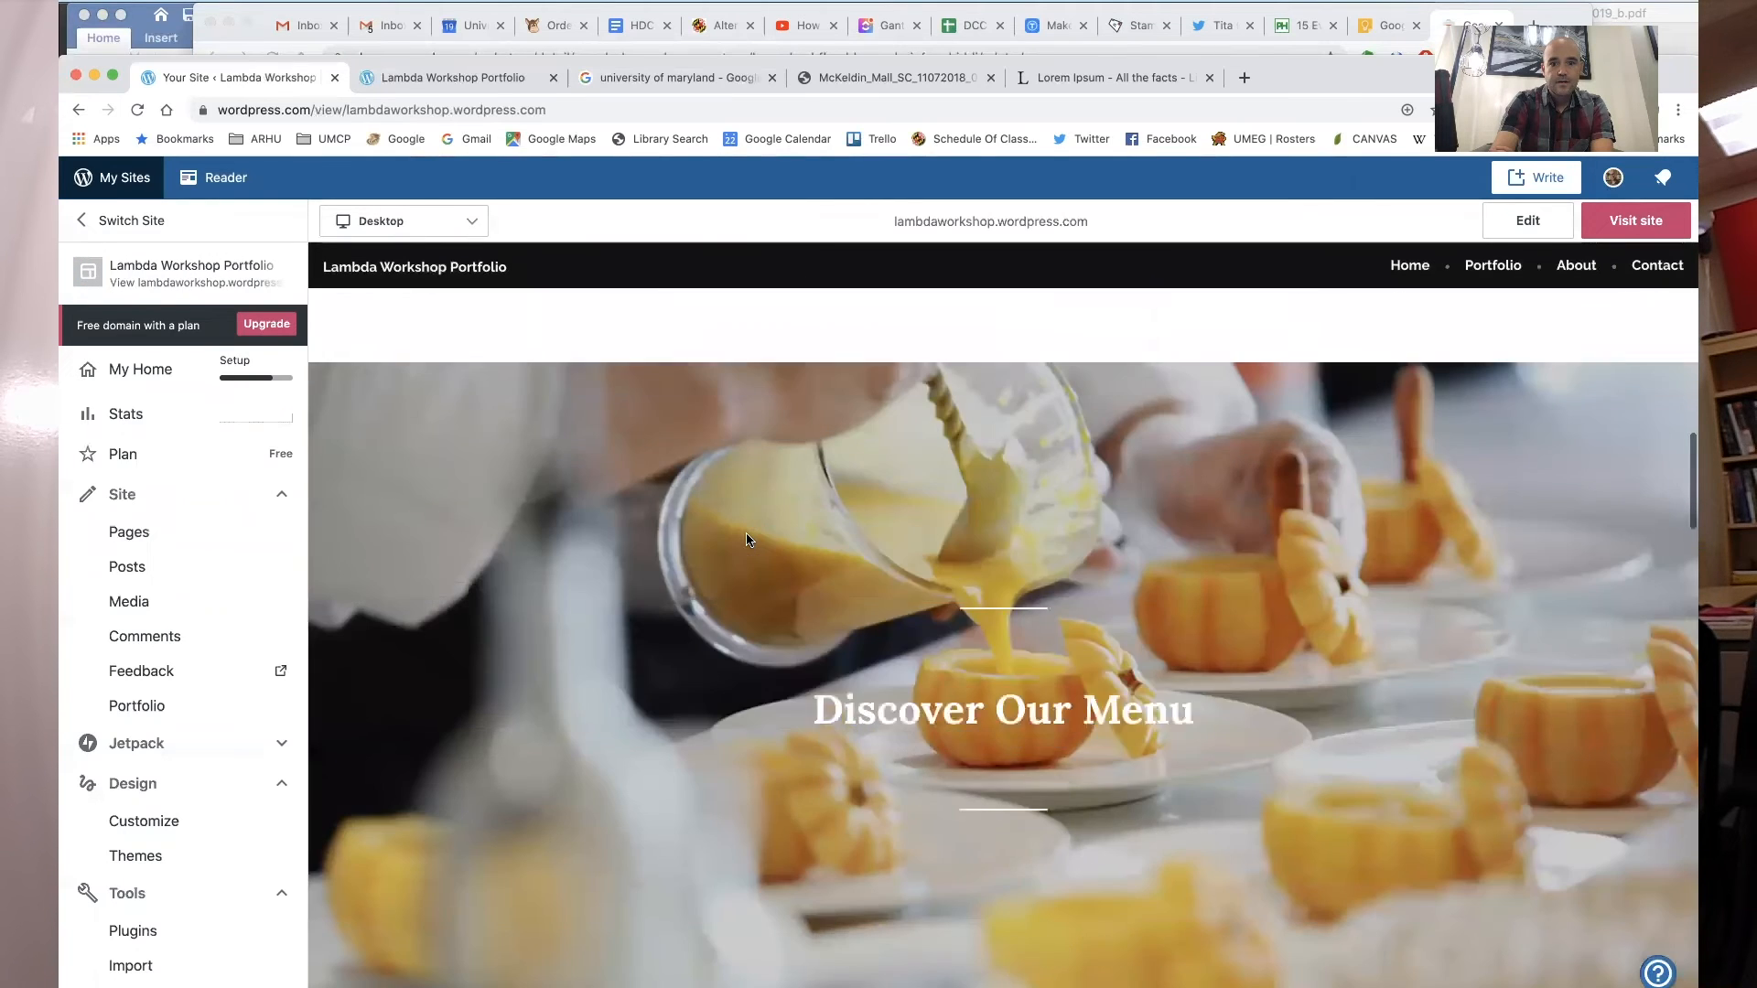
{"action": "scroll", "coordinate": [747, 540], "scroll_direction": "down", "scroll_amount": 5}
{"action": "scroll", "coordinate": [747, 540], "scroll_direction": "up", "scroll_amount": 2}
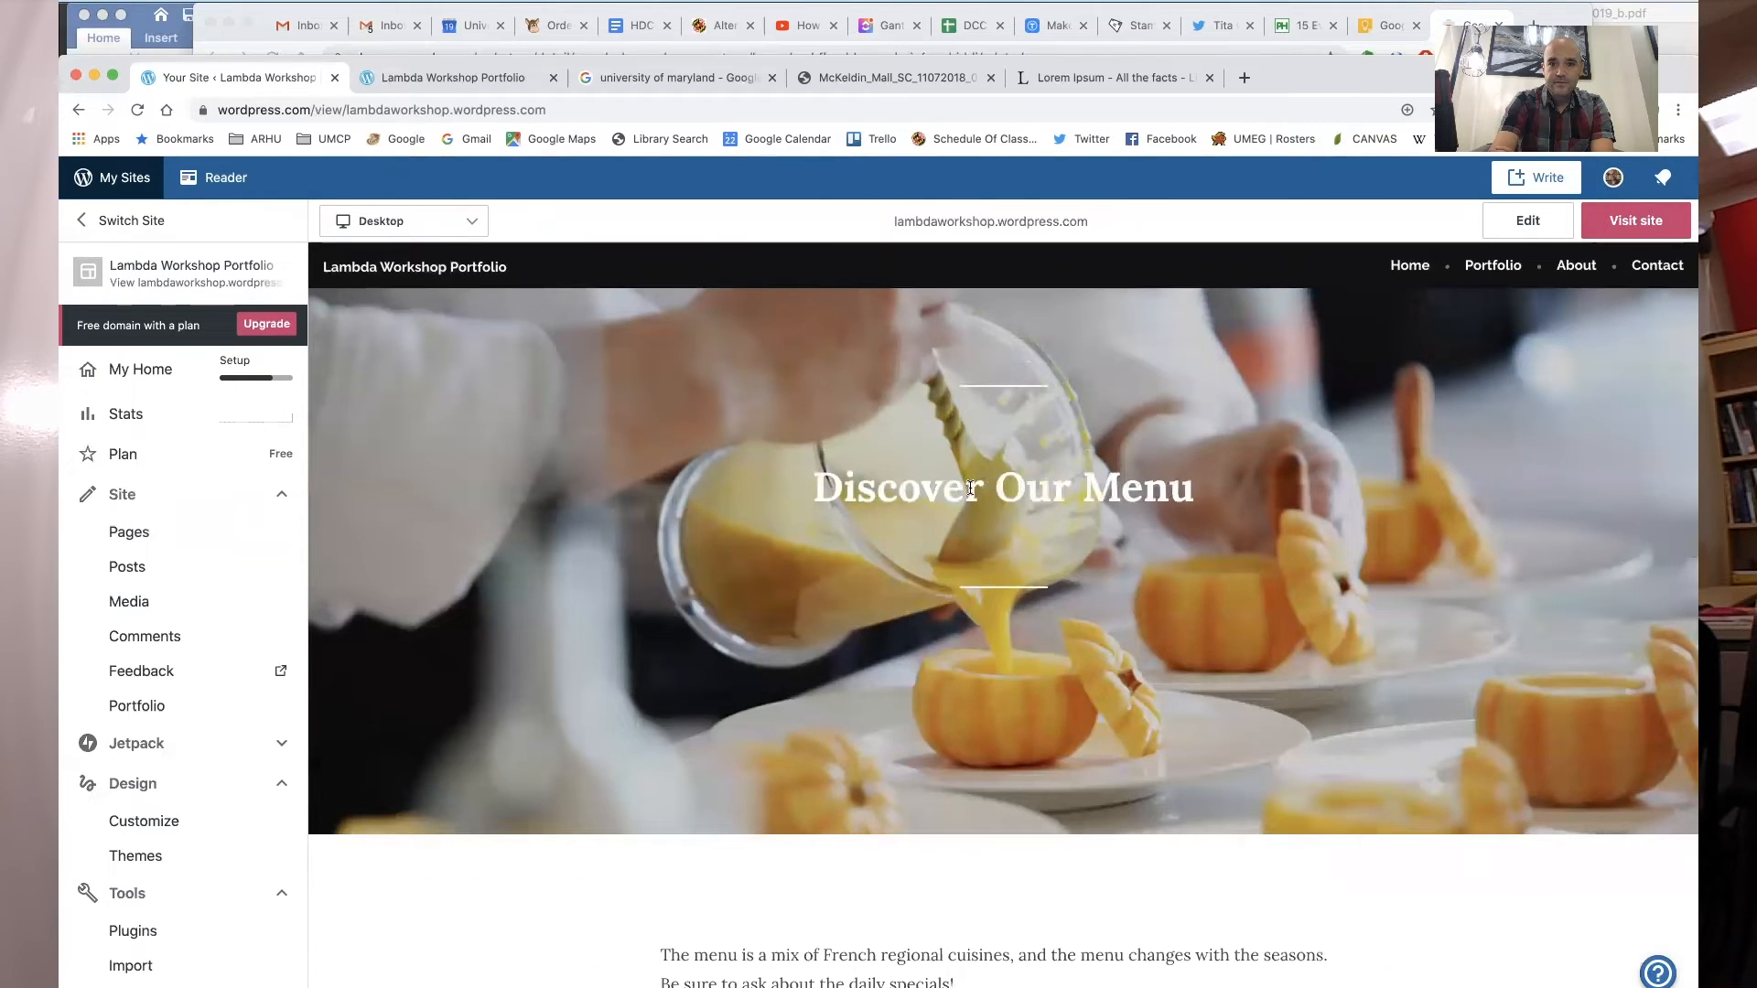
{"action": "double_click", "coordinate": [971, 488]}
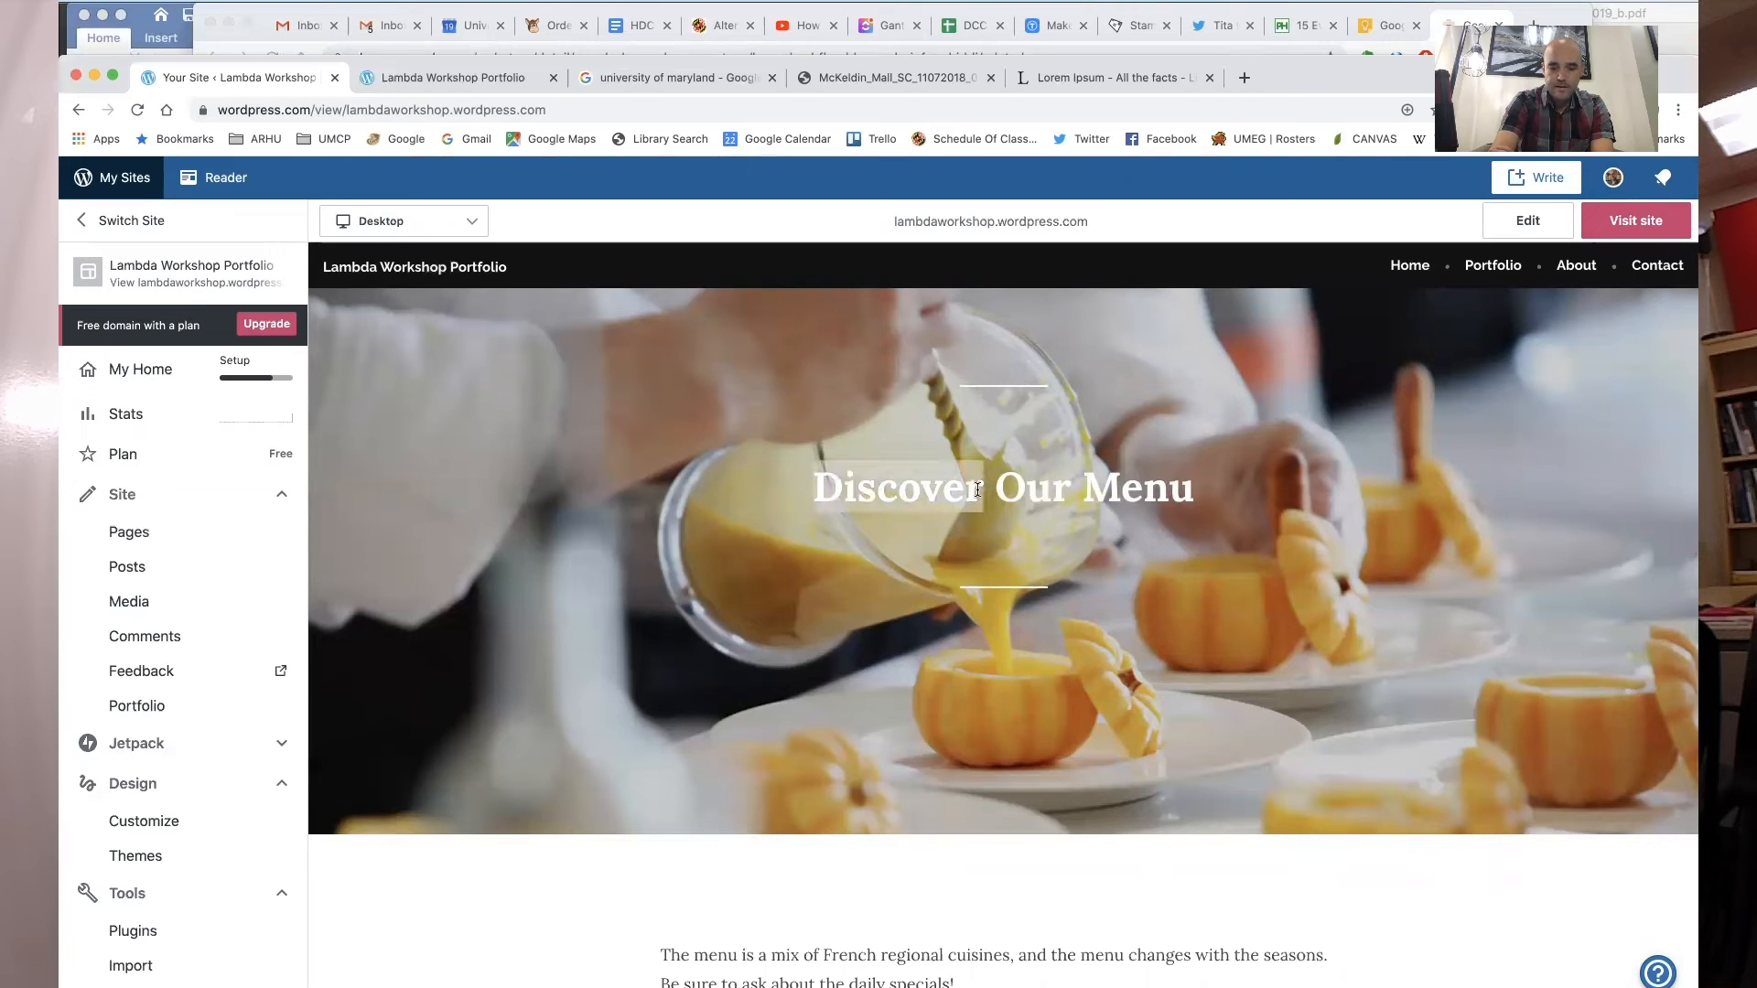
{"action": "triple_click", "coordinate": [978, 490]}
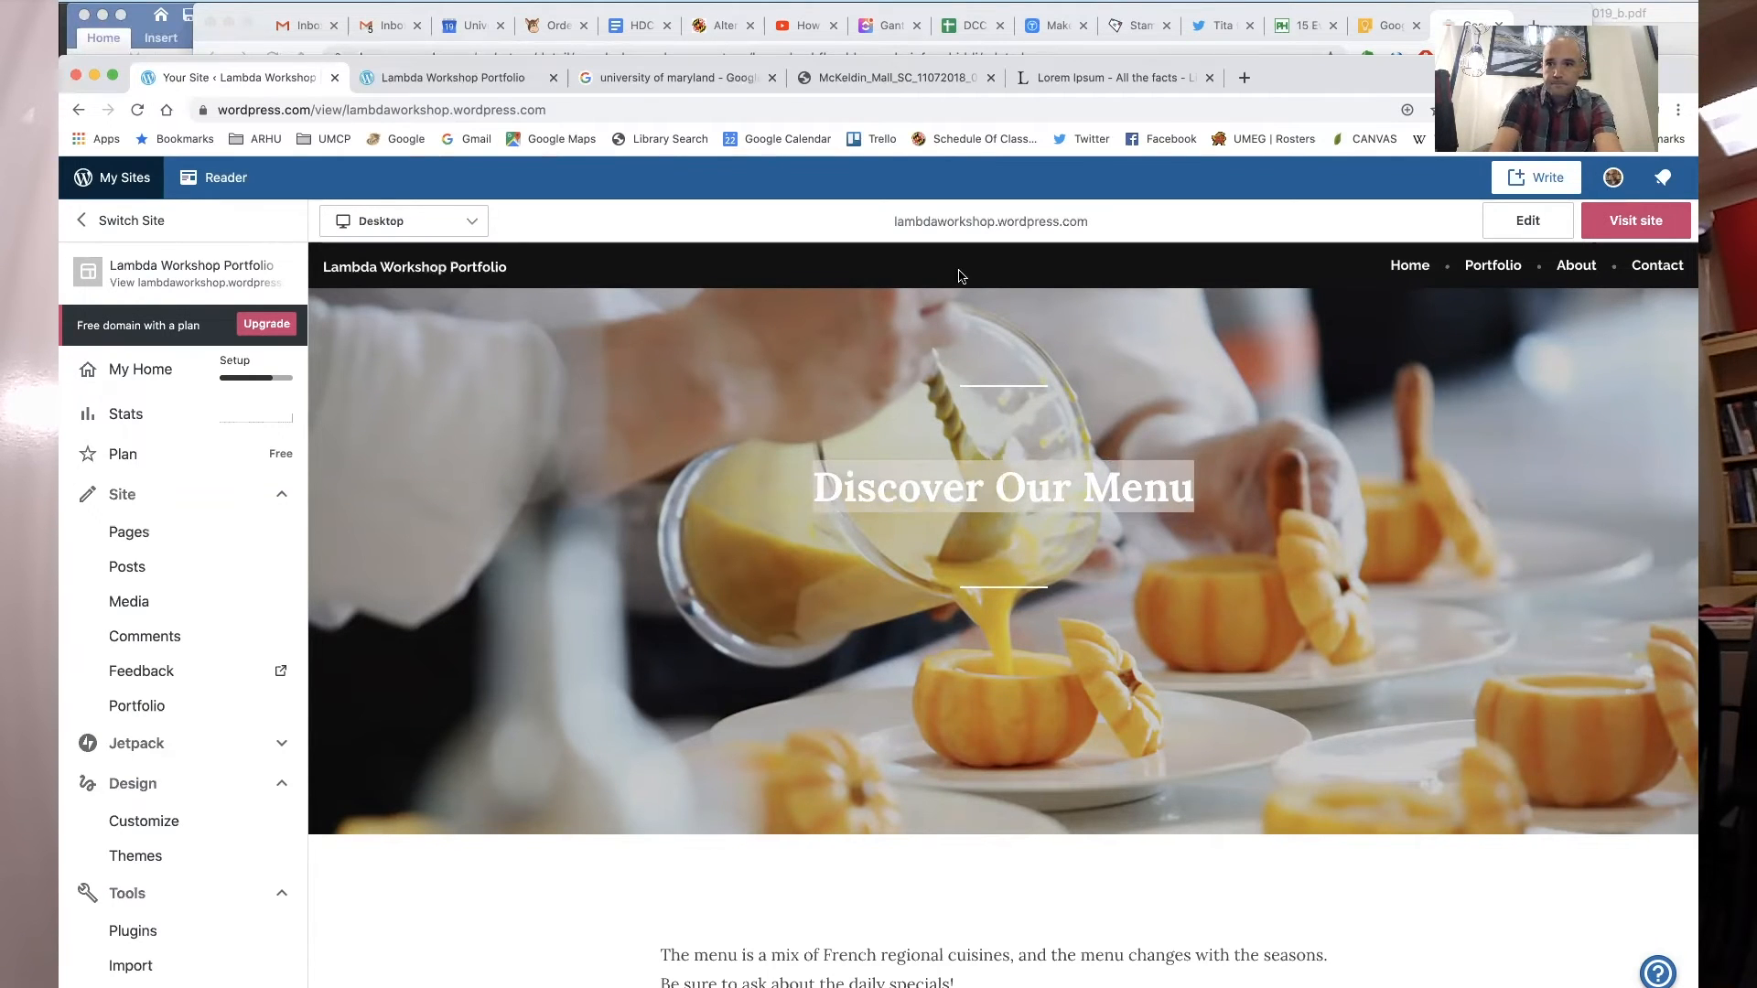
{"action": "left_click", "coordinate": [1525, 222]}
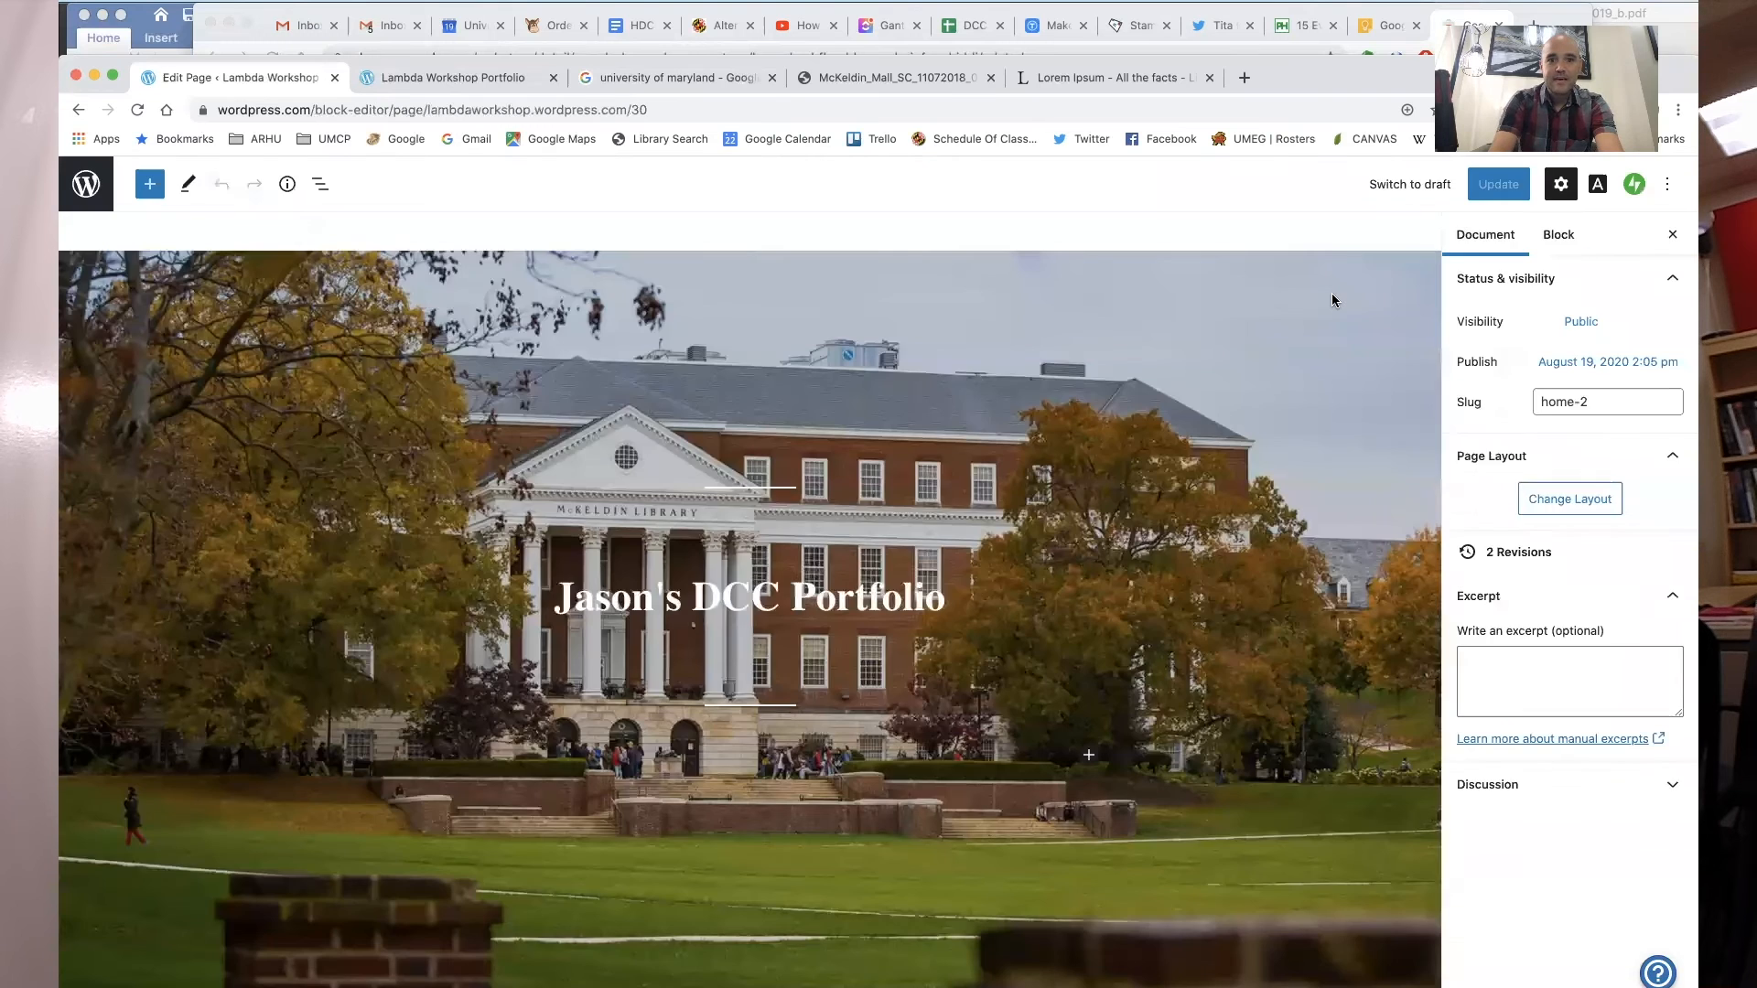
- Change the "Discover Our Menu" heading to "My Portfolio"
{"action": "scroll", "coordinate": [622, 669], "scroll_direction": "down", "scroll_amount": 10}
{"action": "scroll", "coordinate": [623, 669], "scroll_direction": "down", "scroll_amount": 3}
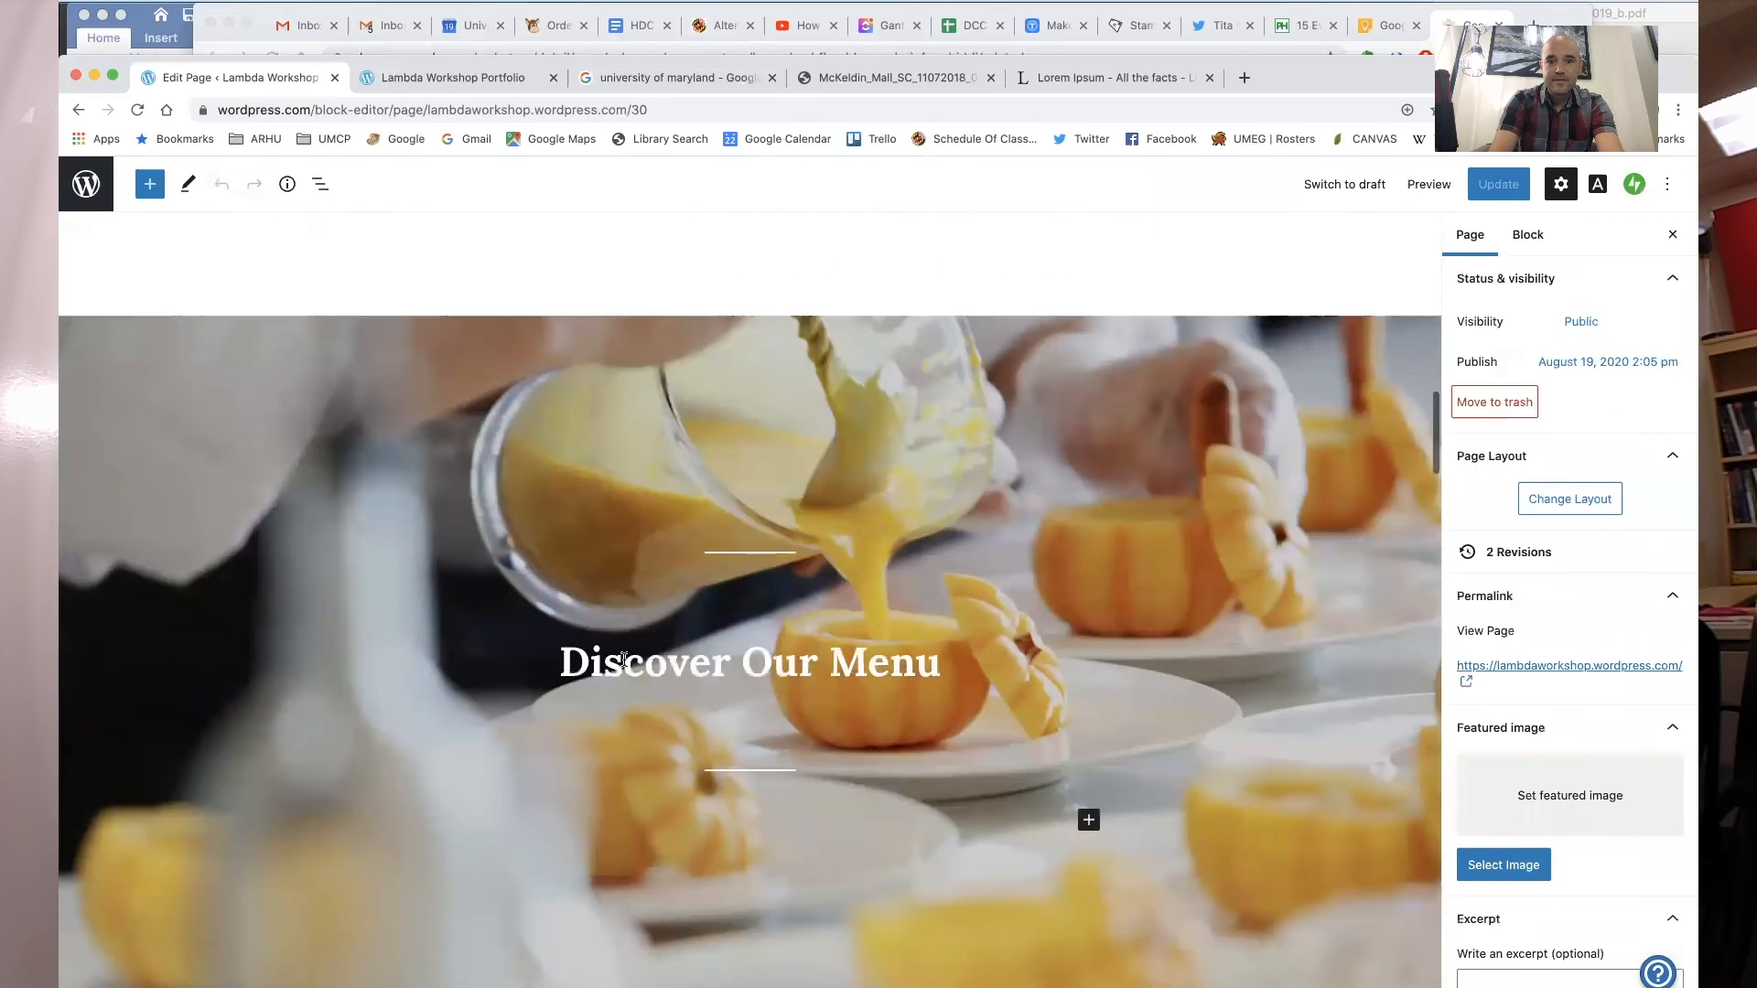
{"action": "triple_click", "coordinate": [710, 673]}
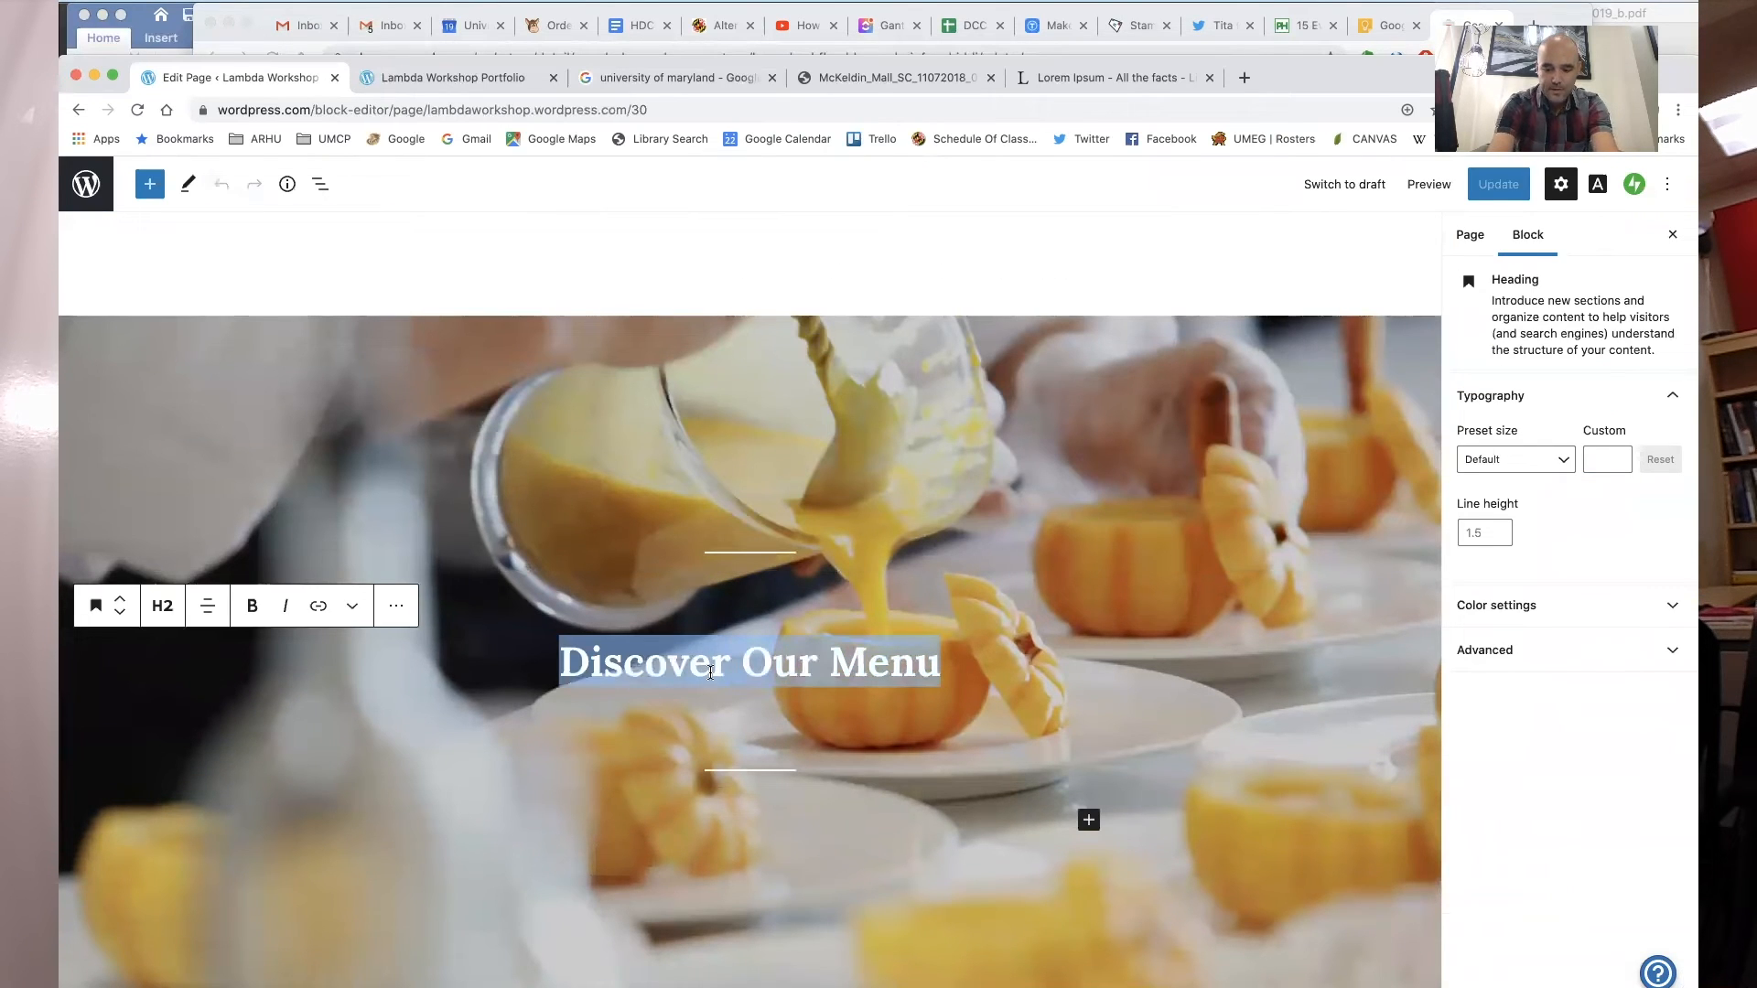
{"action": "type", "text": "My Porf"}
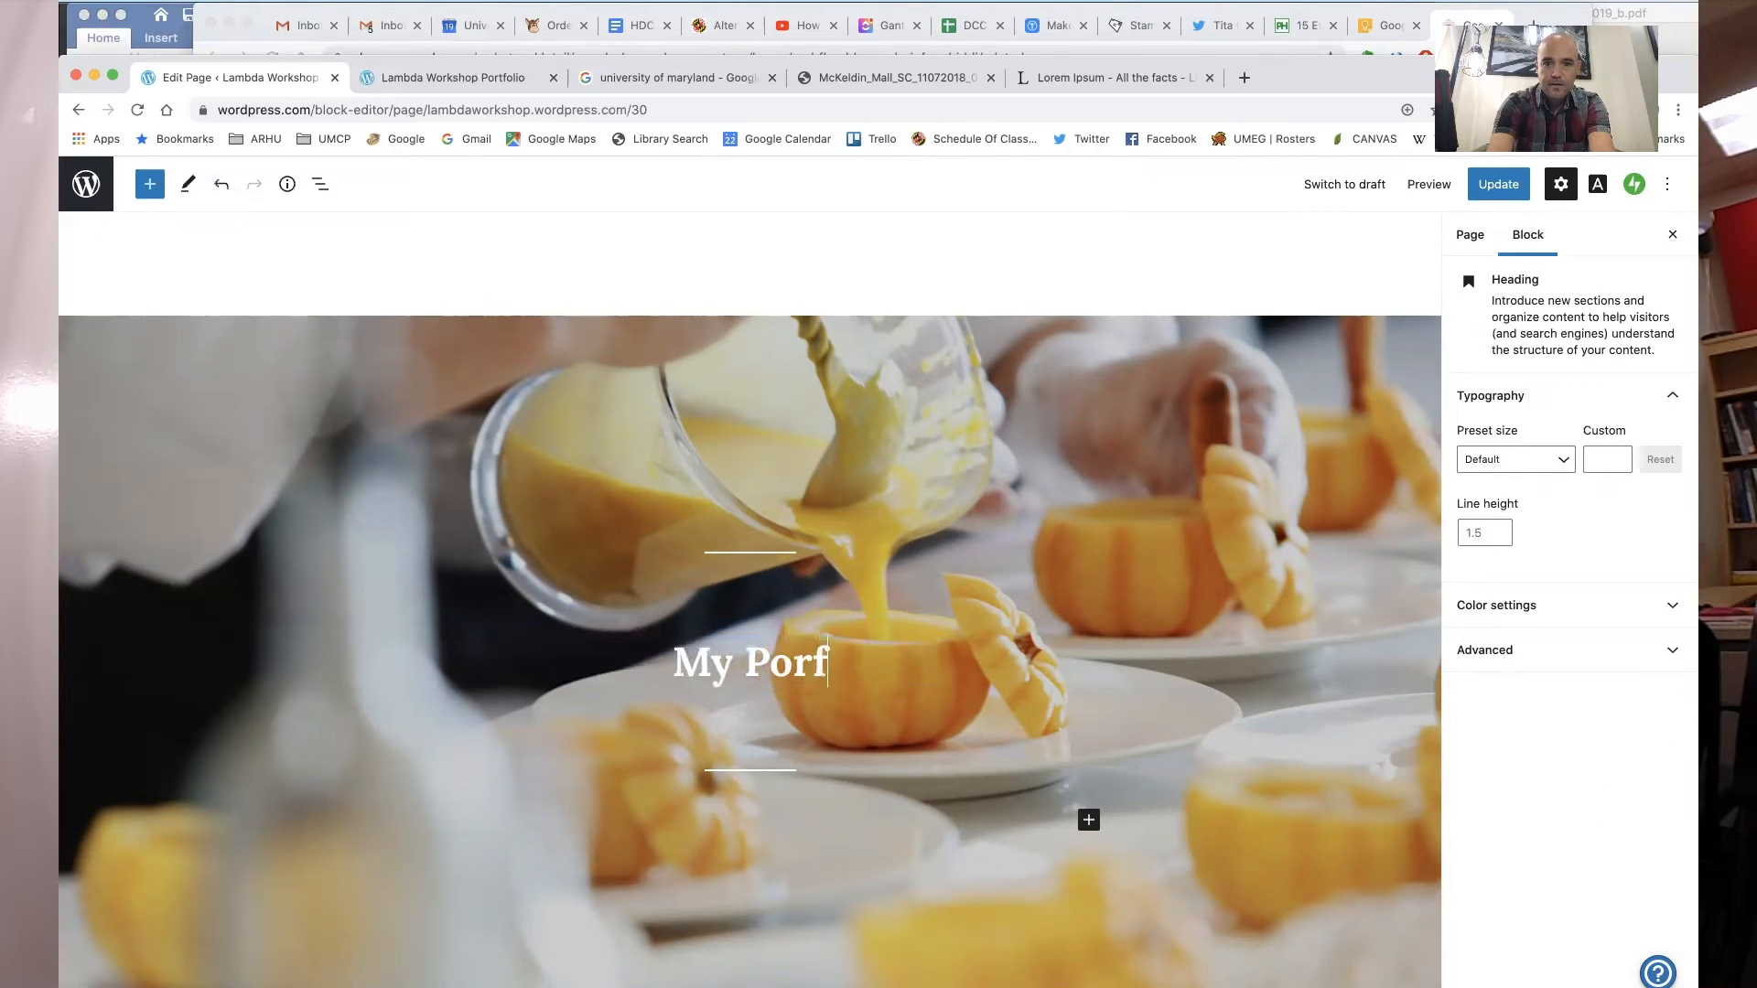
{"action": "key", "text": "BackSpace"}
{"action": "type", "text": "tfolio"}
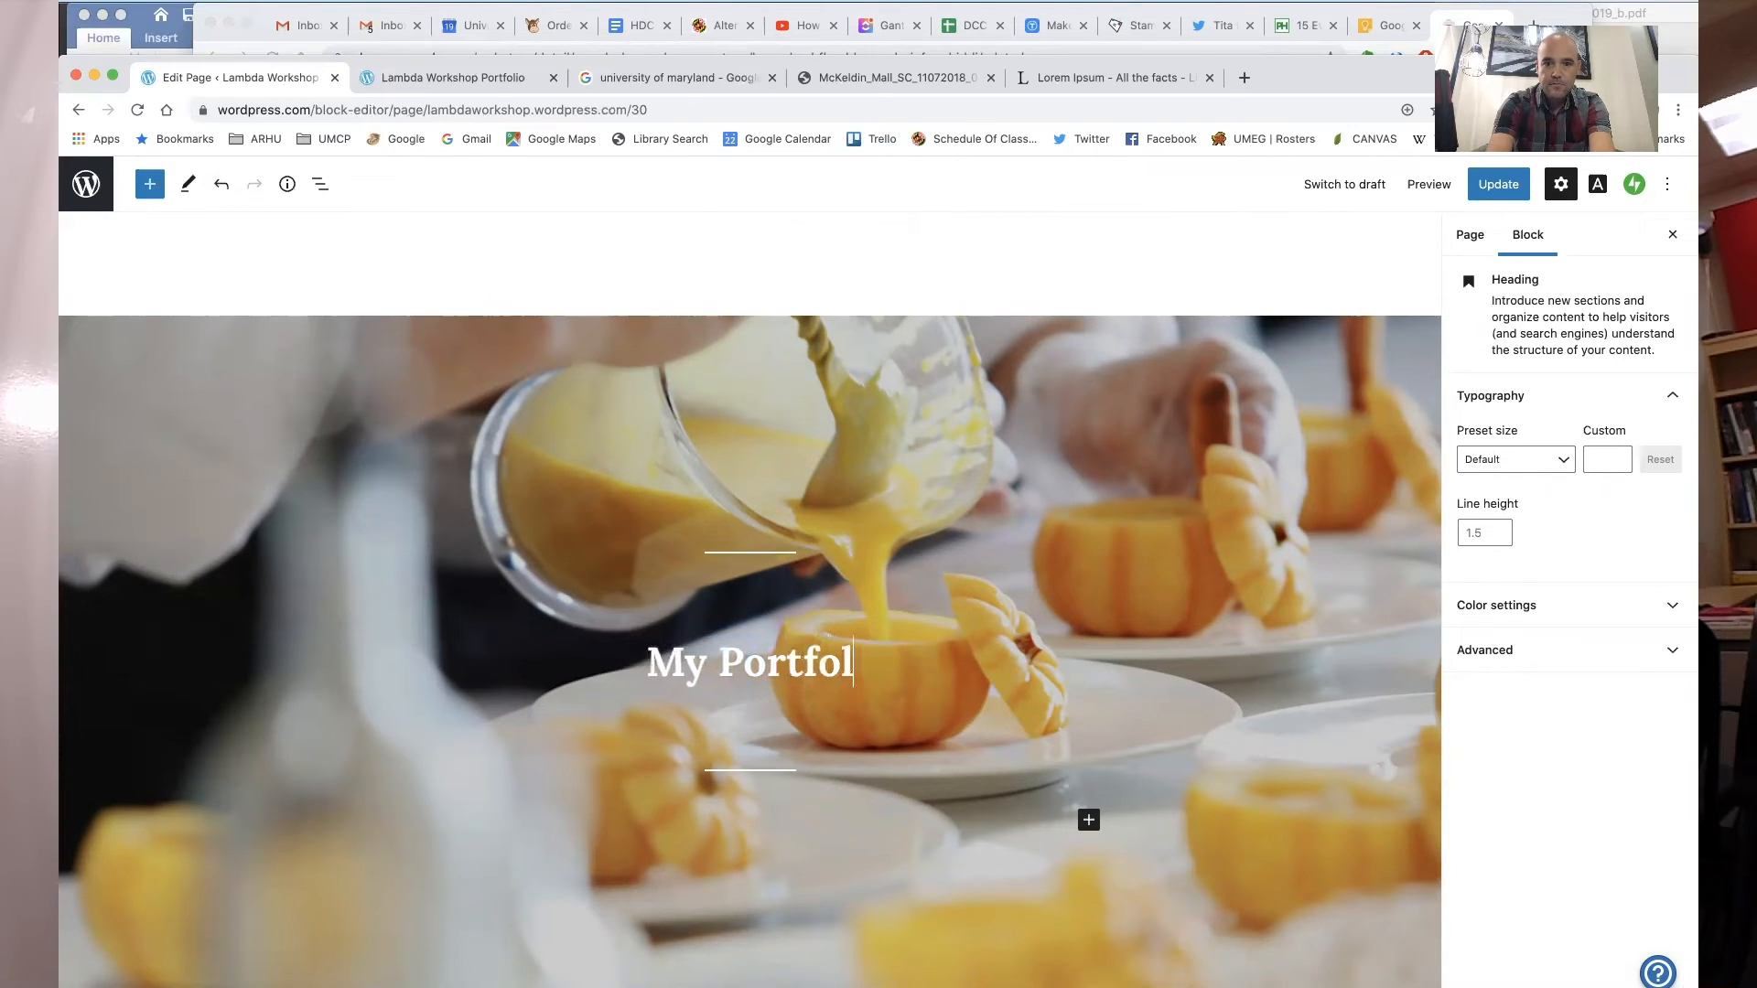
- Replace the cover block's background image with the floral Design poster from the media library
{"action": "left_click", "coordinate": [377, 474]}
{"action": "left_click", "coordinate": [233, 288]}
{"action": "left_click", "coordinate": [275, 340]}
{"action": "left_click", "coordinate": [251, 285]}
{"action": "left_click", "coordinate": [291, 345]}
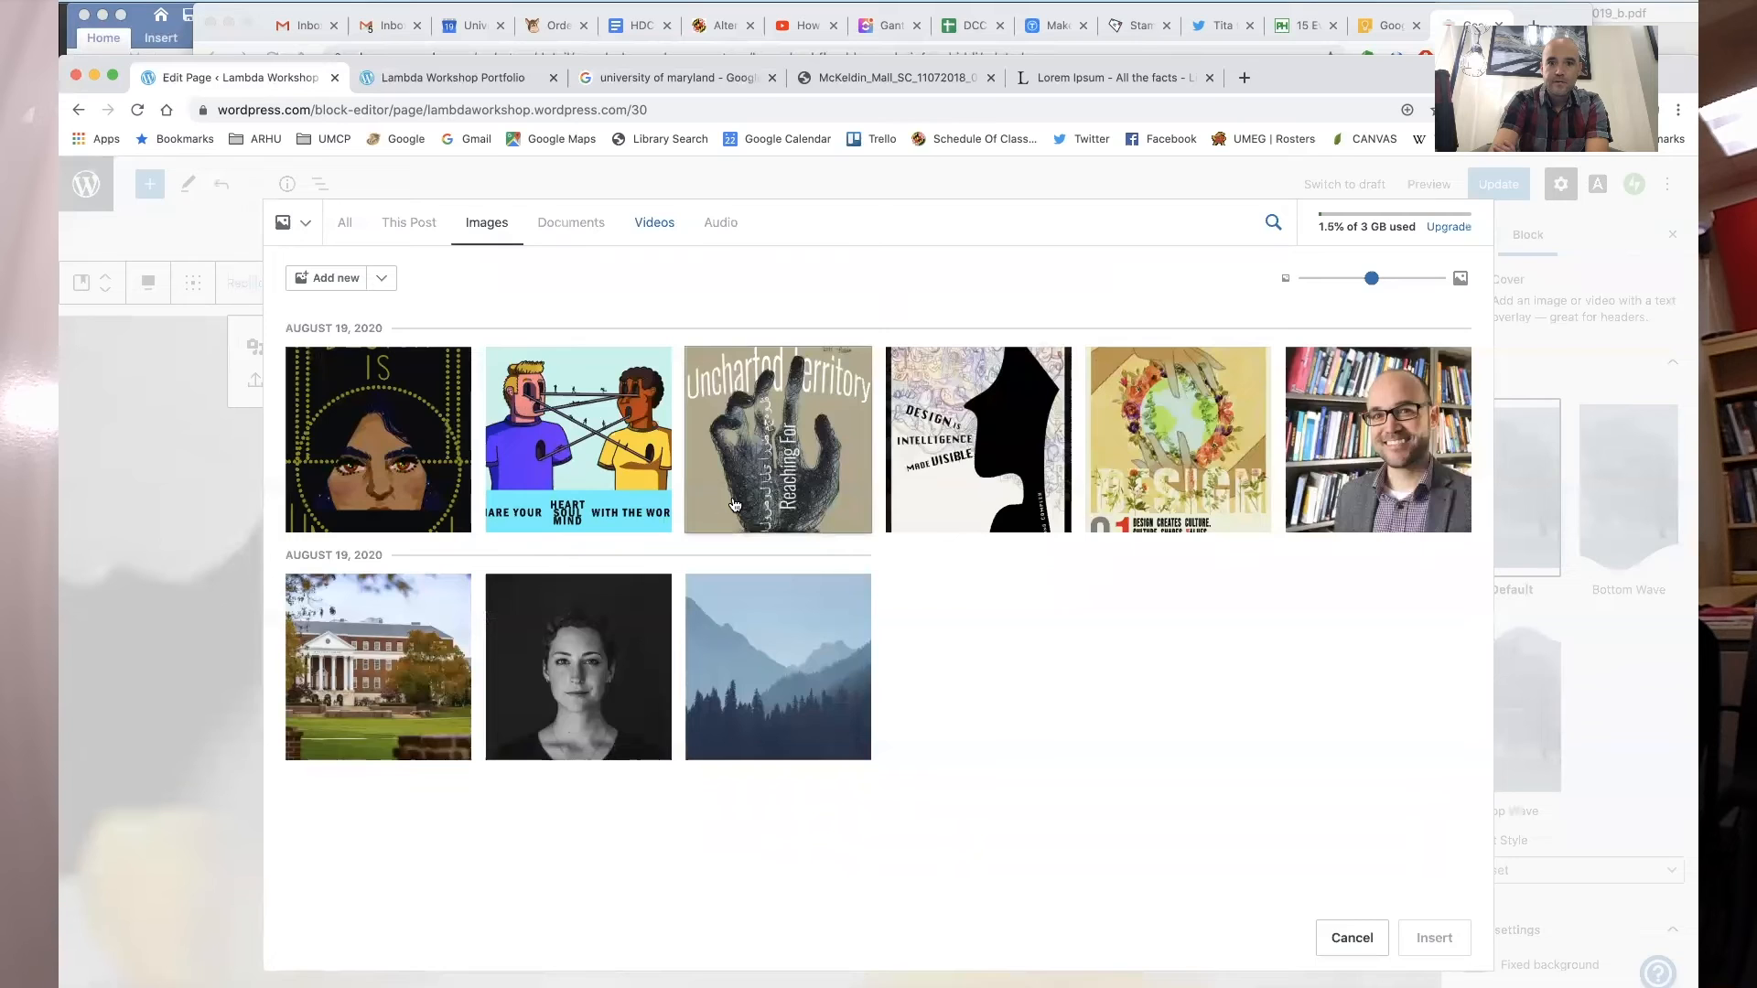
{"action": "left_click", "coordinate": [1217, 485]}
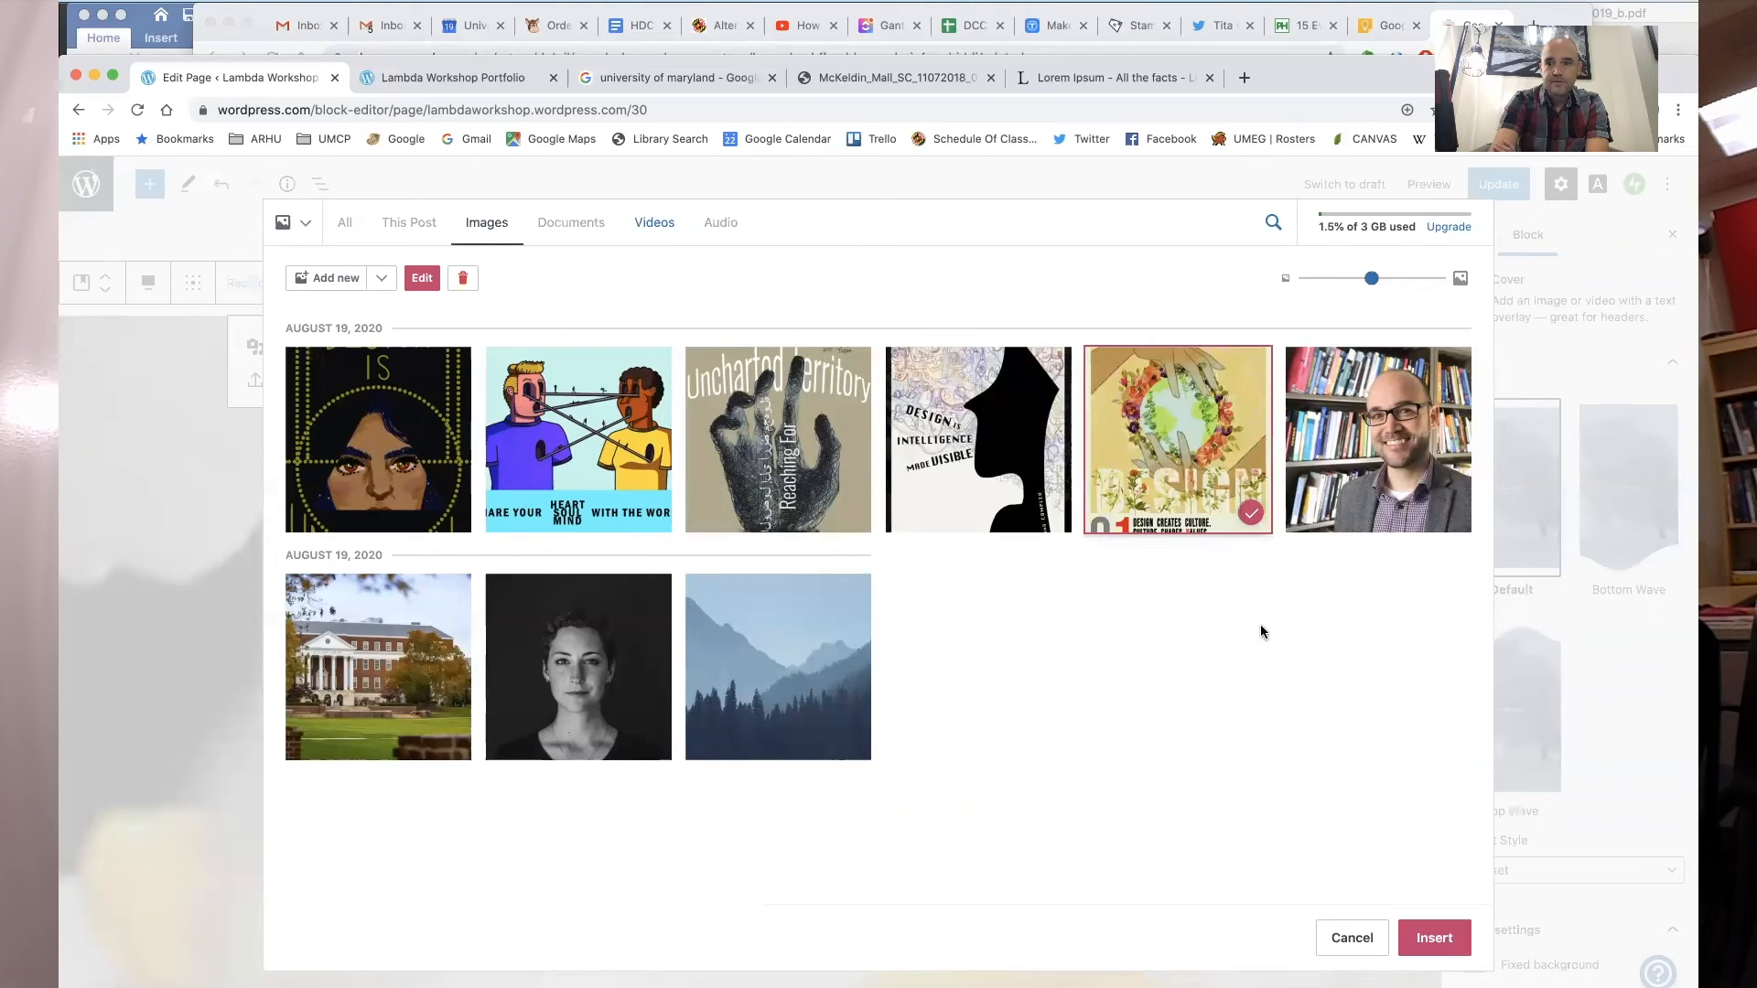
{"action": "left_click", "coordinate": [1433, 937]}
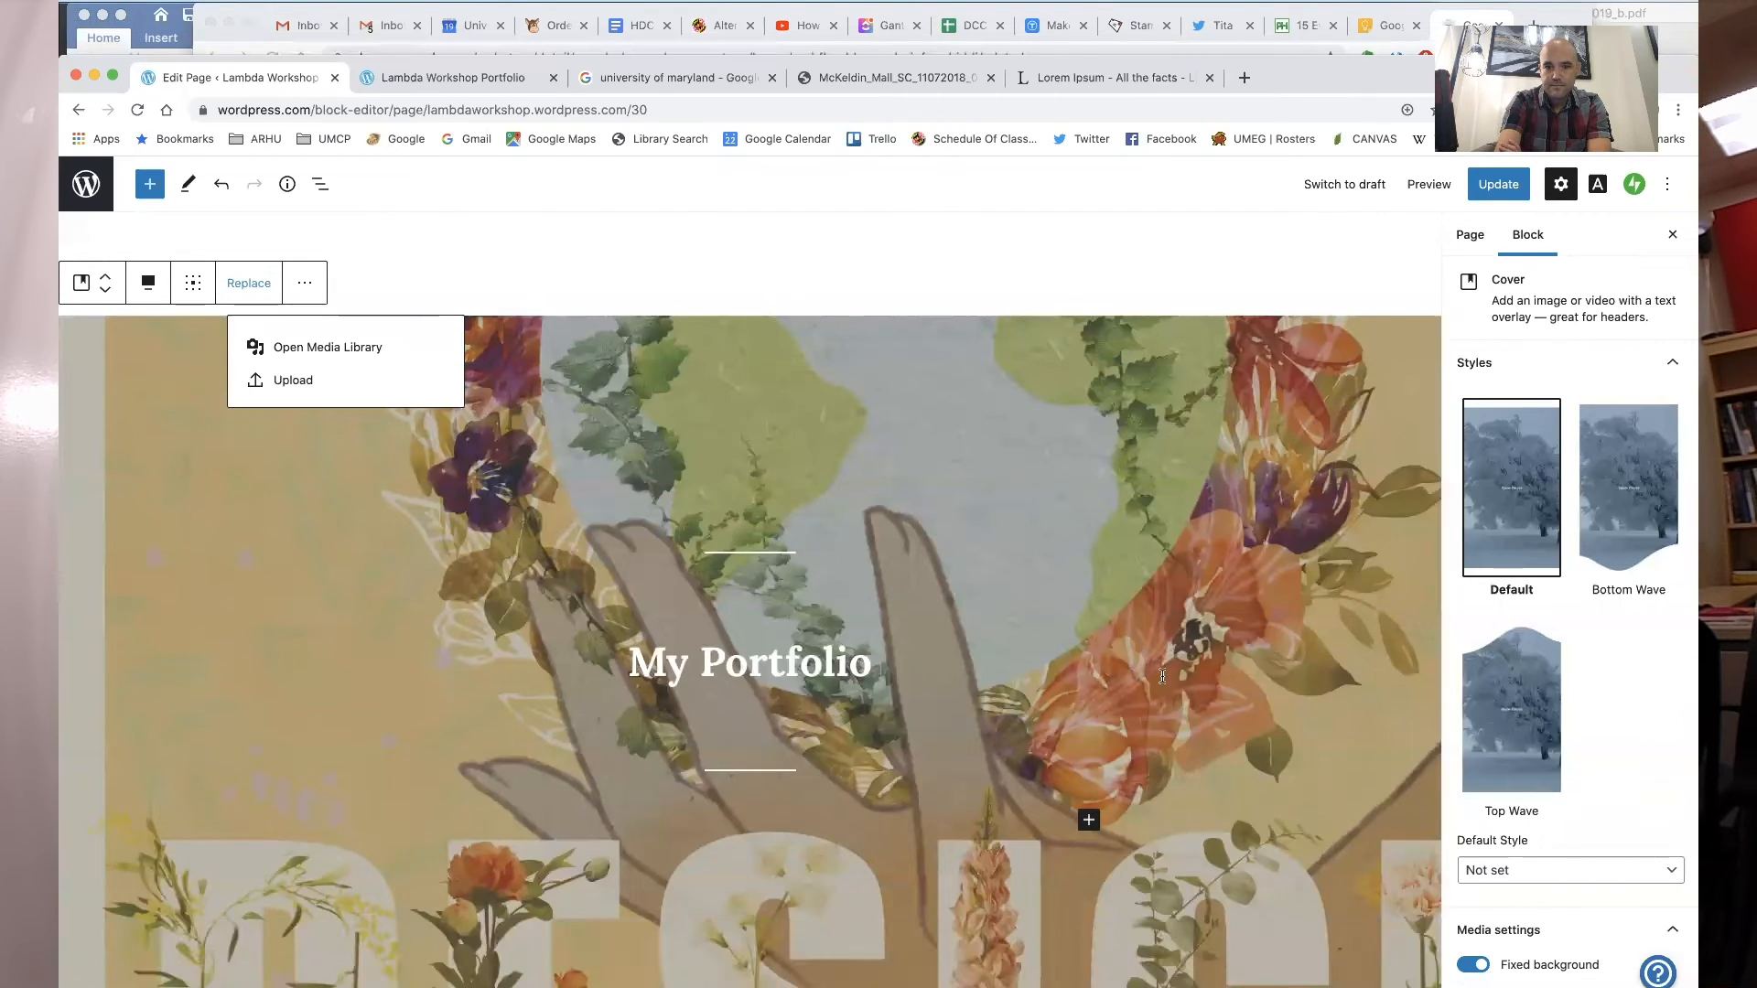
- Insert a three-column Layout Grid block inside the cover, below the My Portfolio heading
{"action": "scroll", "coordinate": [1162, 681], "scroll_direction": "down", "scroll_amount": 3}
{"action": "scroll", "coordinate": [1162, 680], "scroll_direction": "down", "scroll_amount": 2}
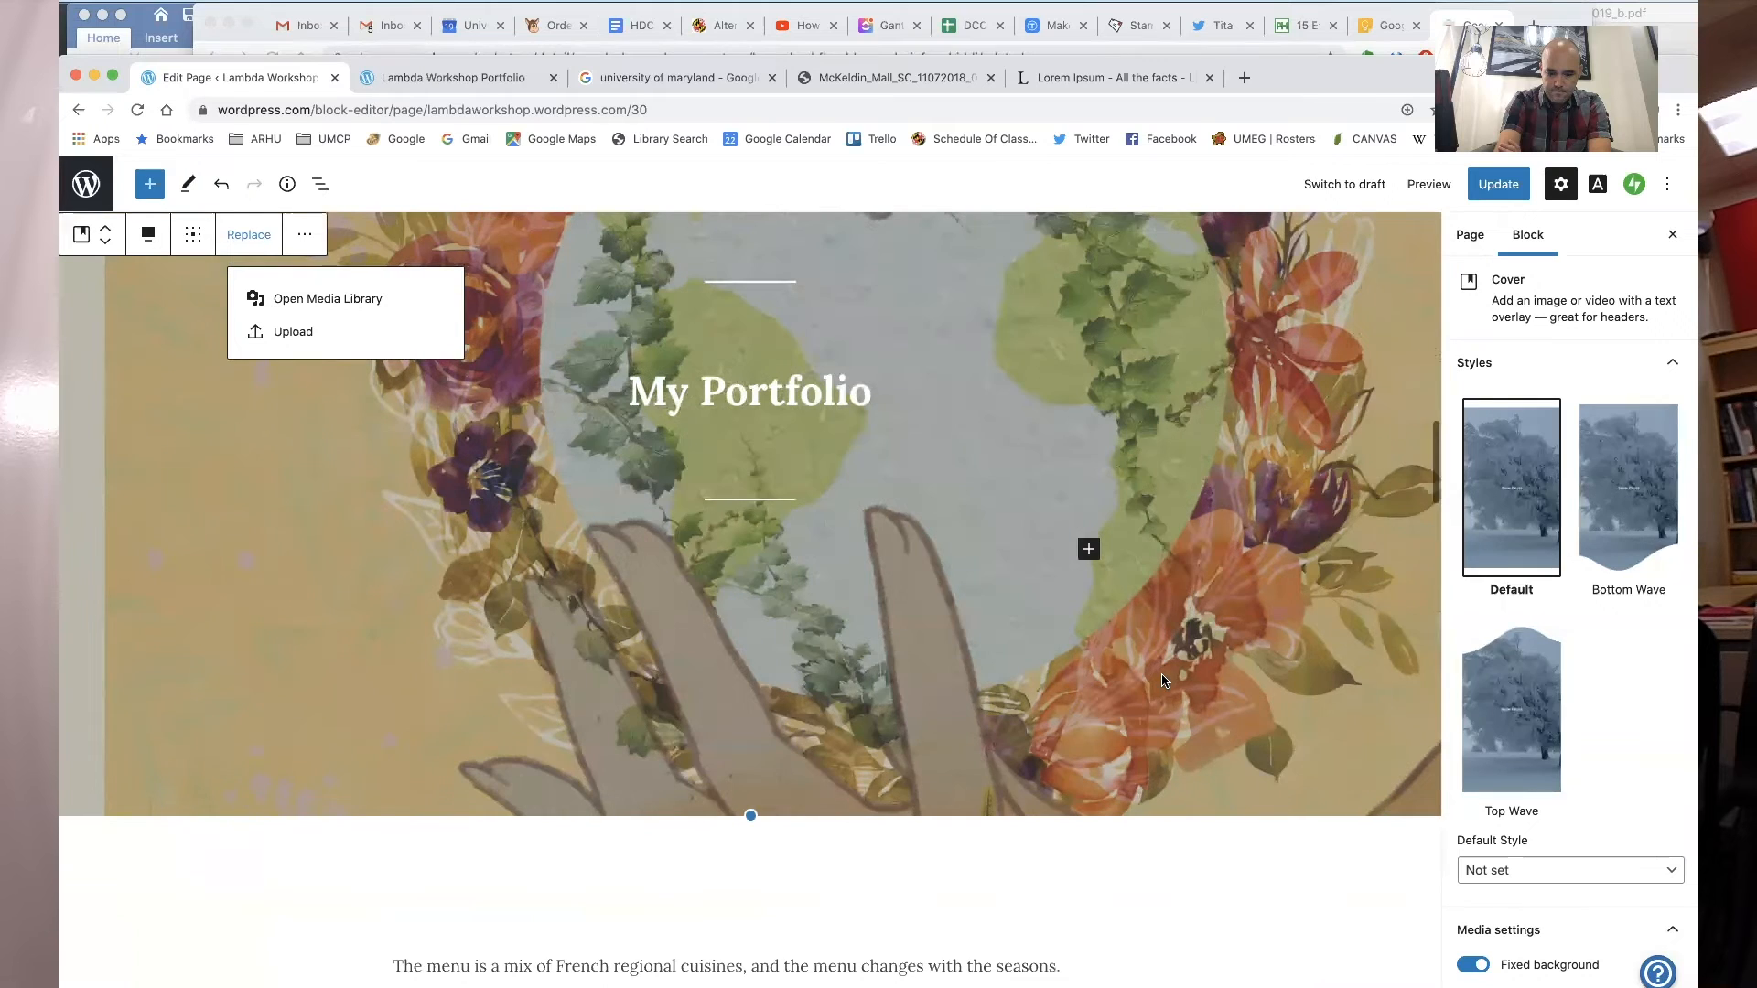
{"action": "scroll", "coordinate": [1162, 681], "scroll_direction": "up", "scroll_amount": 2}
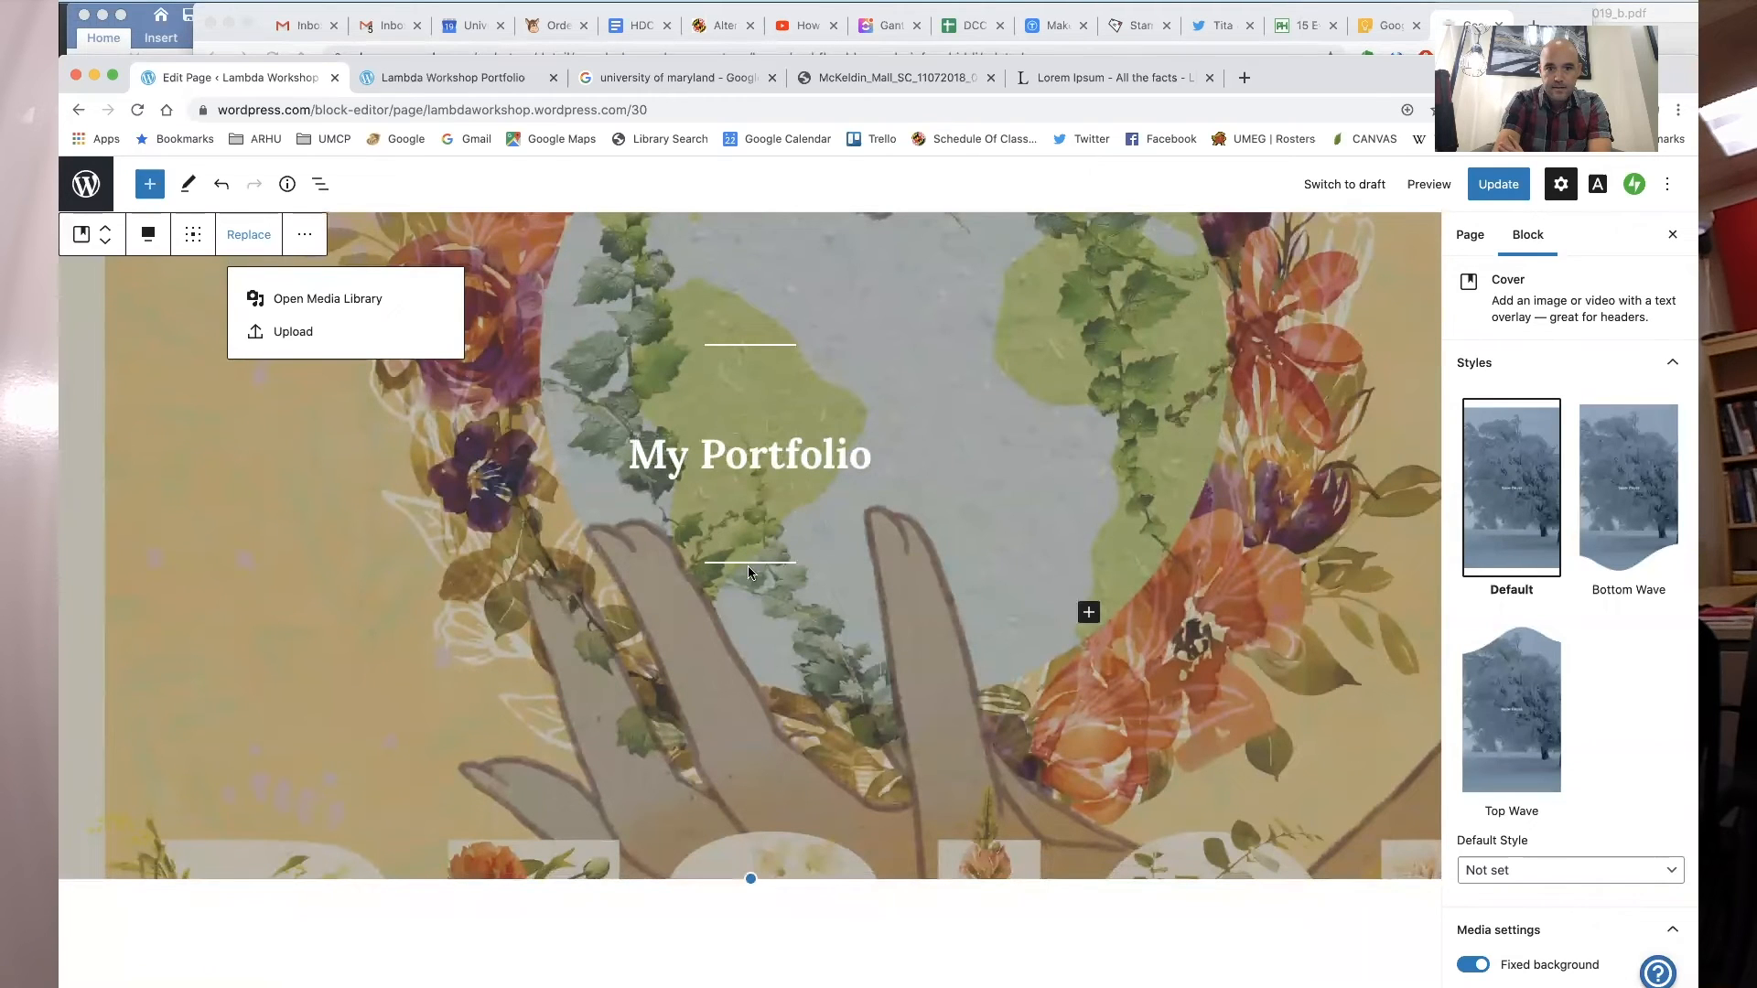
{"action": "left_click", "coordinate": [1131, 631]}
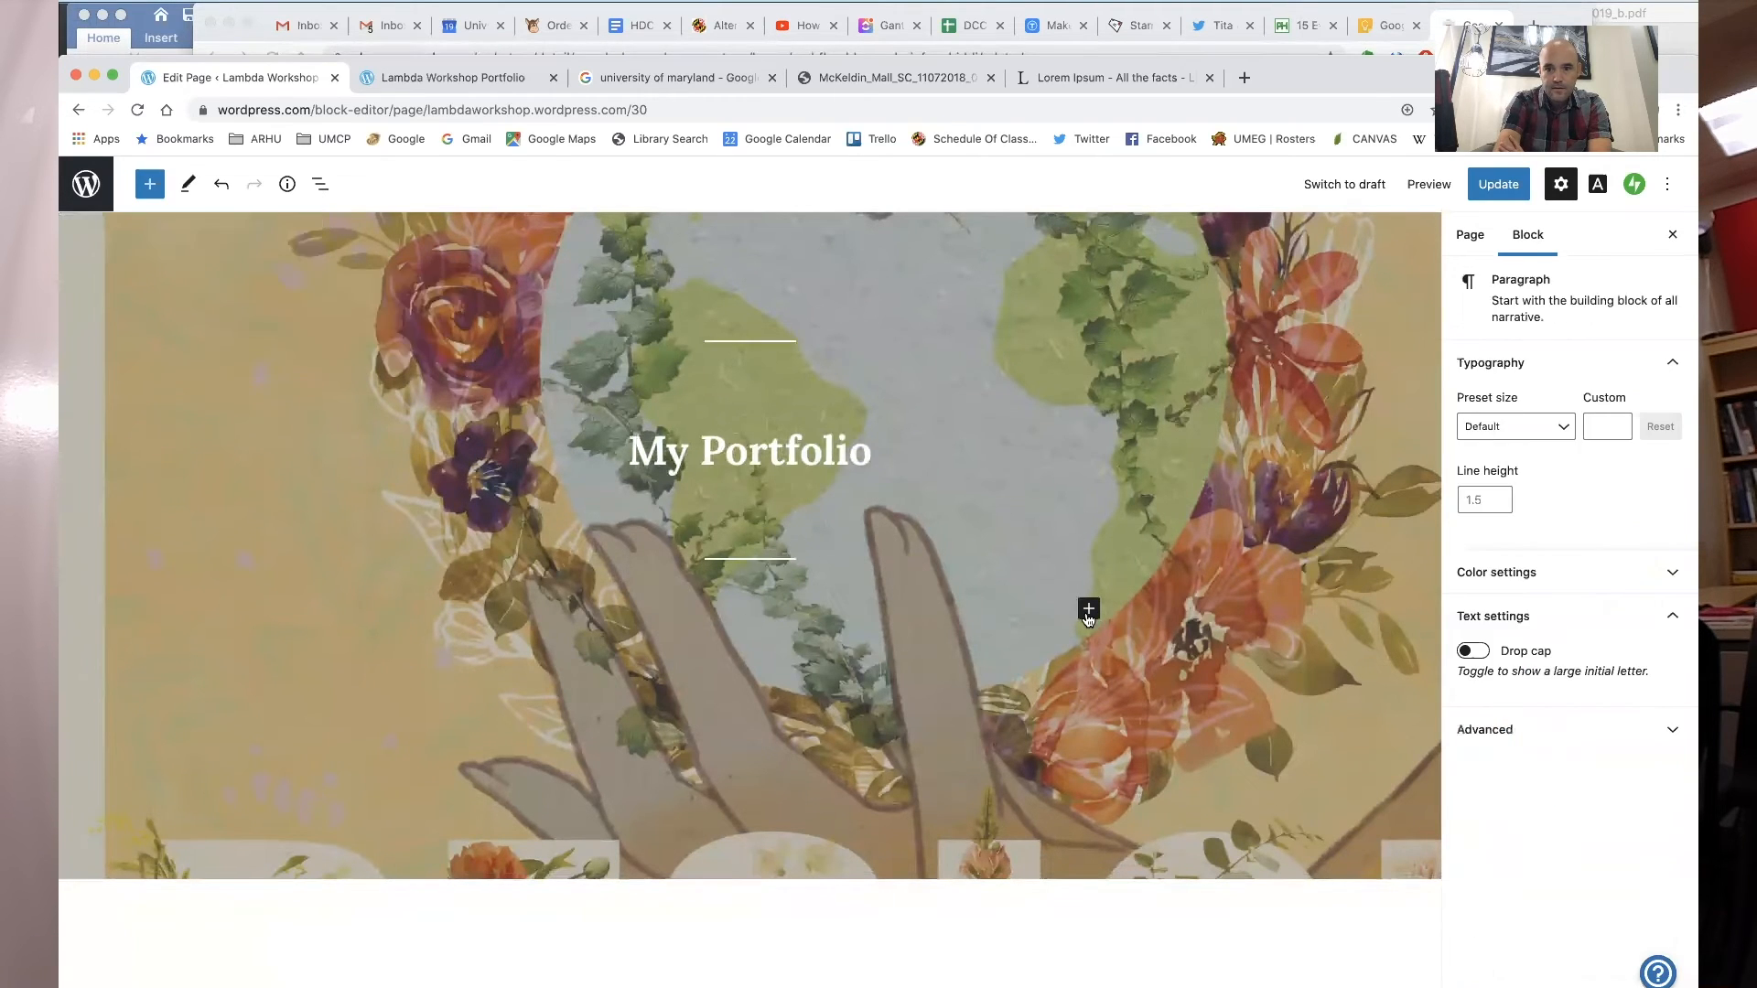
{"action": "left_click", "coordinate": [1090, 615]}
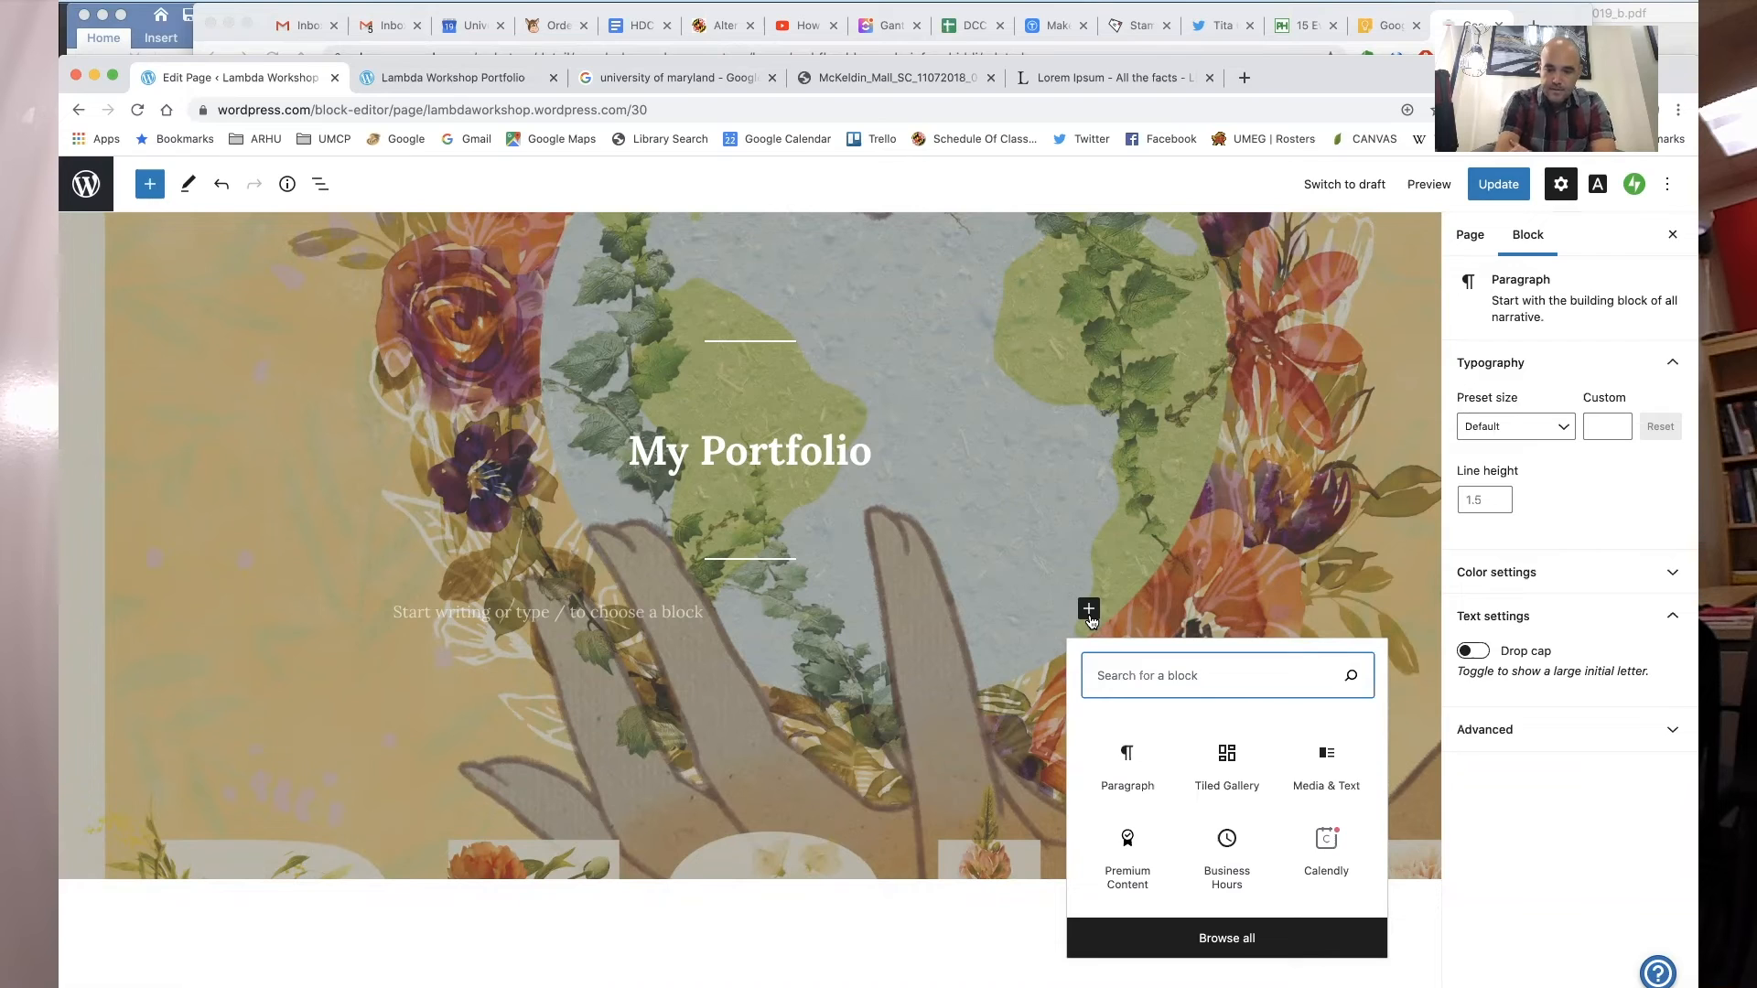
{"action": "type", "text": "layou"}
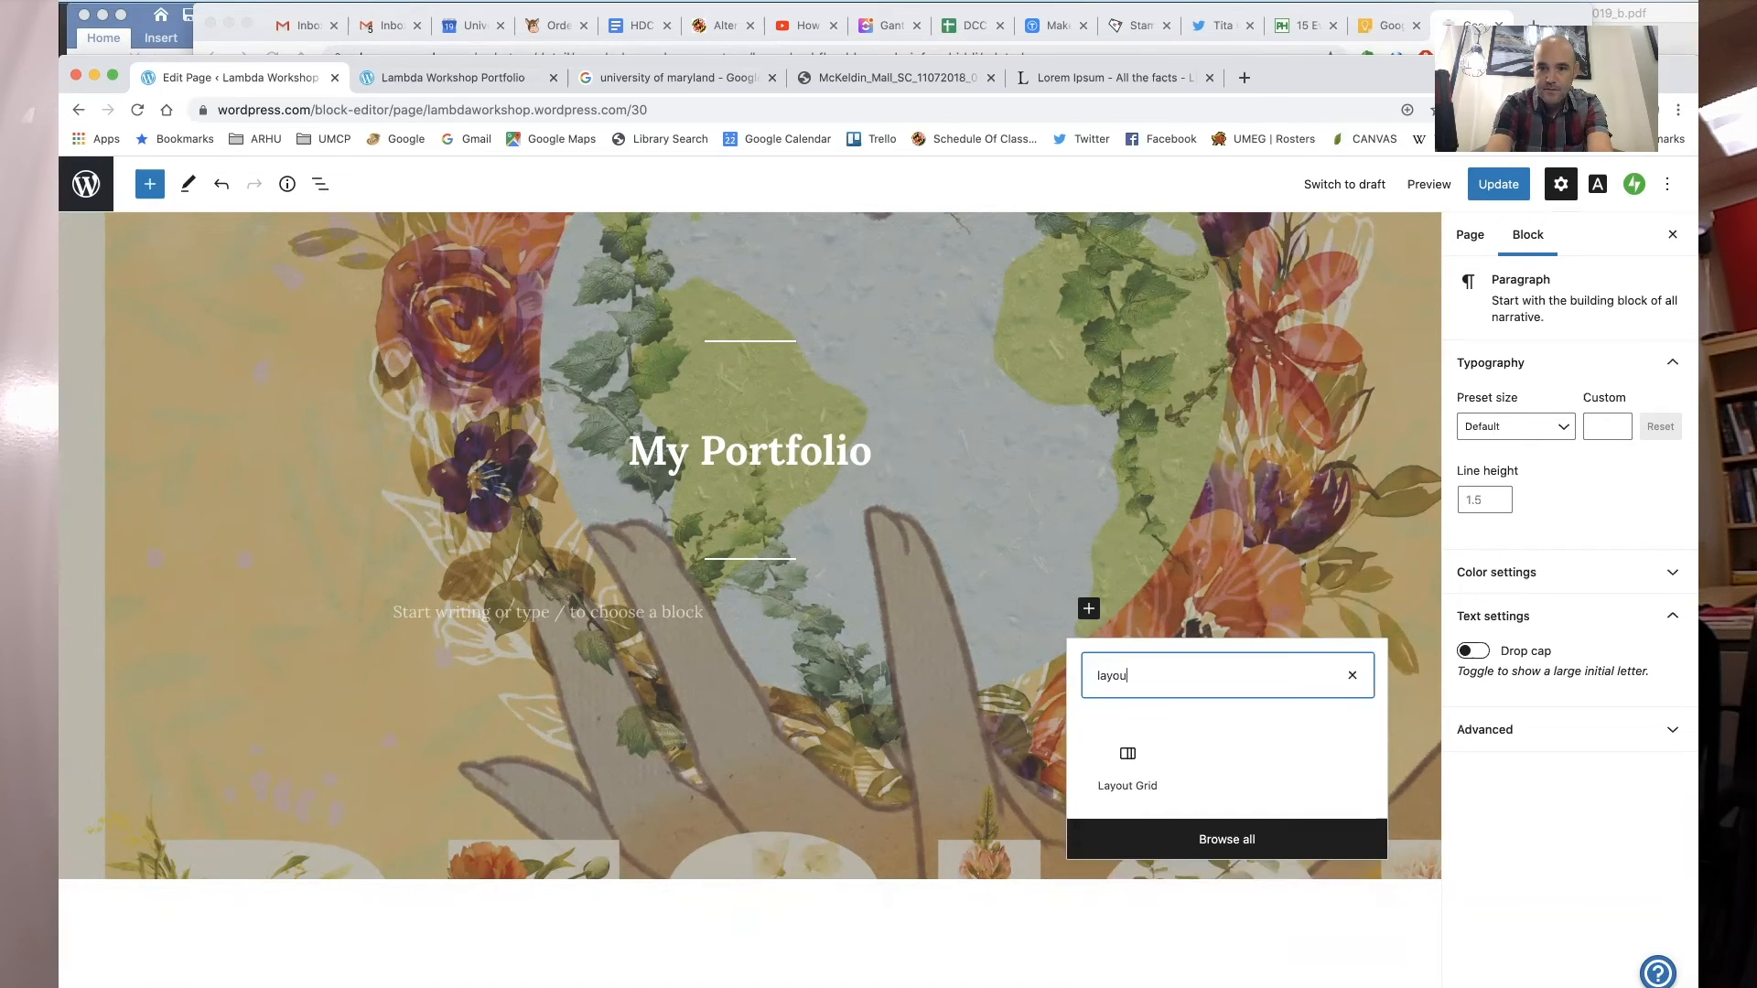
{"action": "left_click", "coordinate": [1128, 764]}
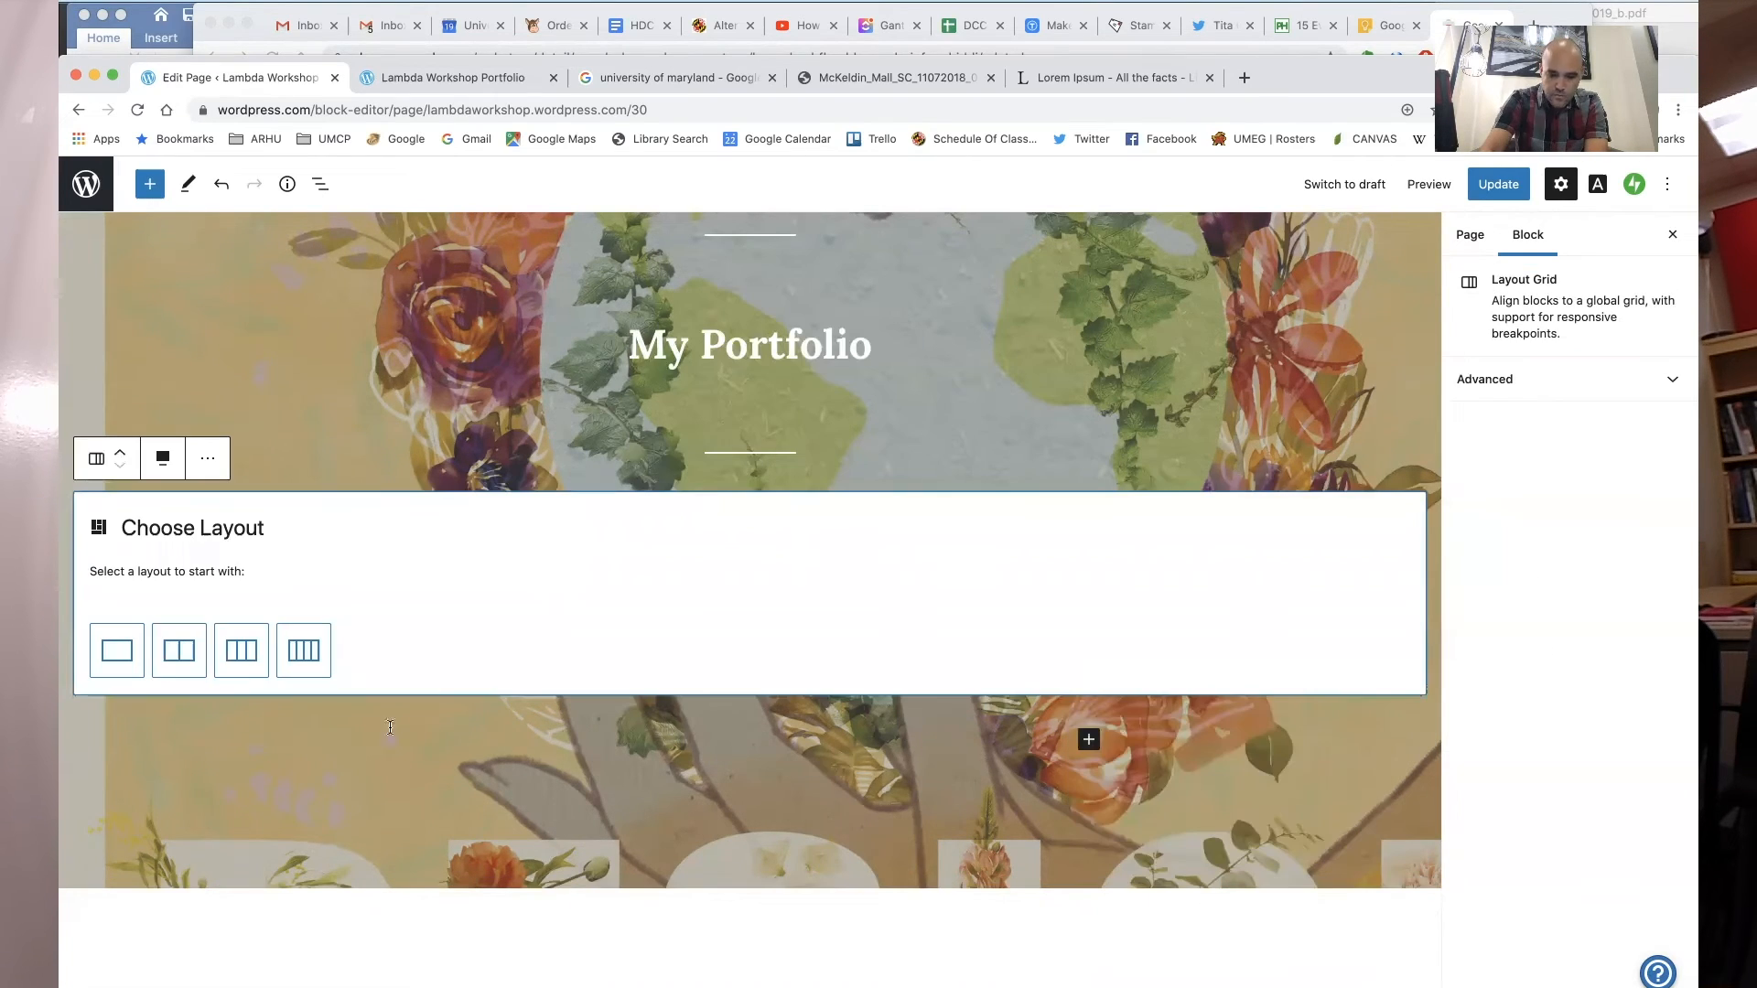
{"action": "left_click", "coordinate": [241, 650]}
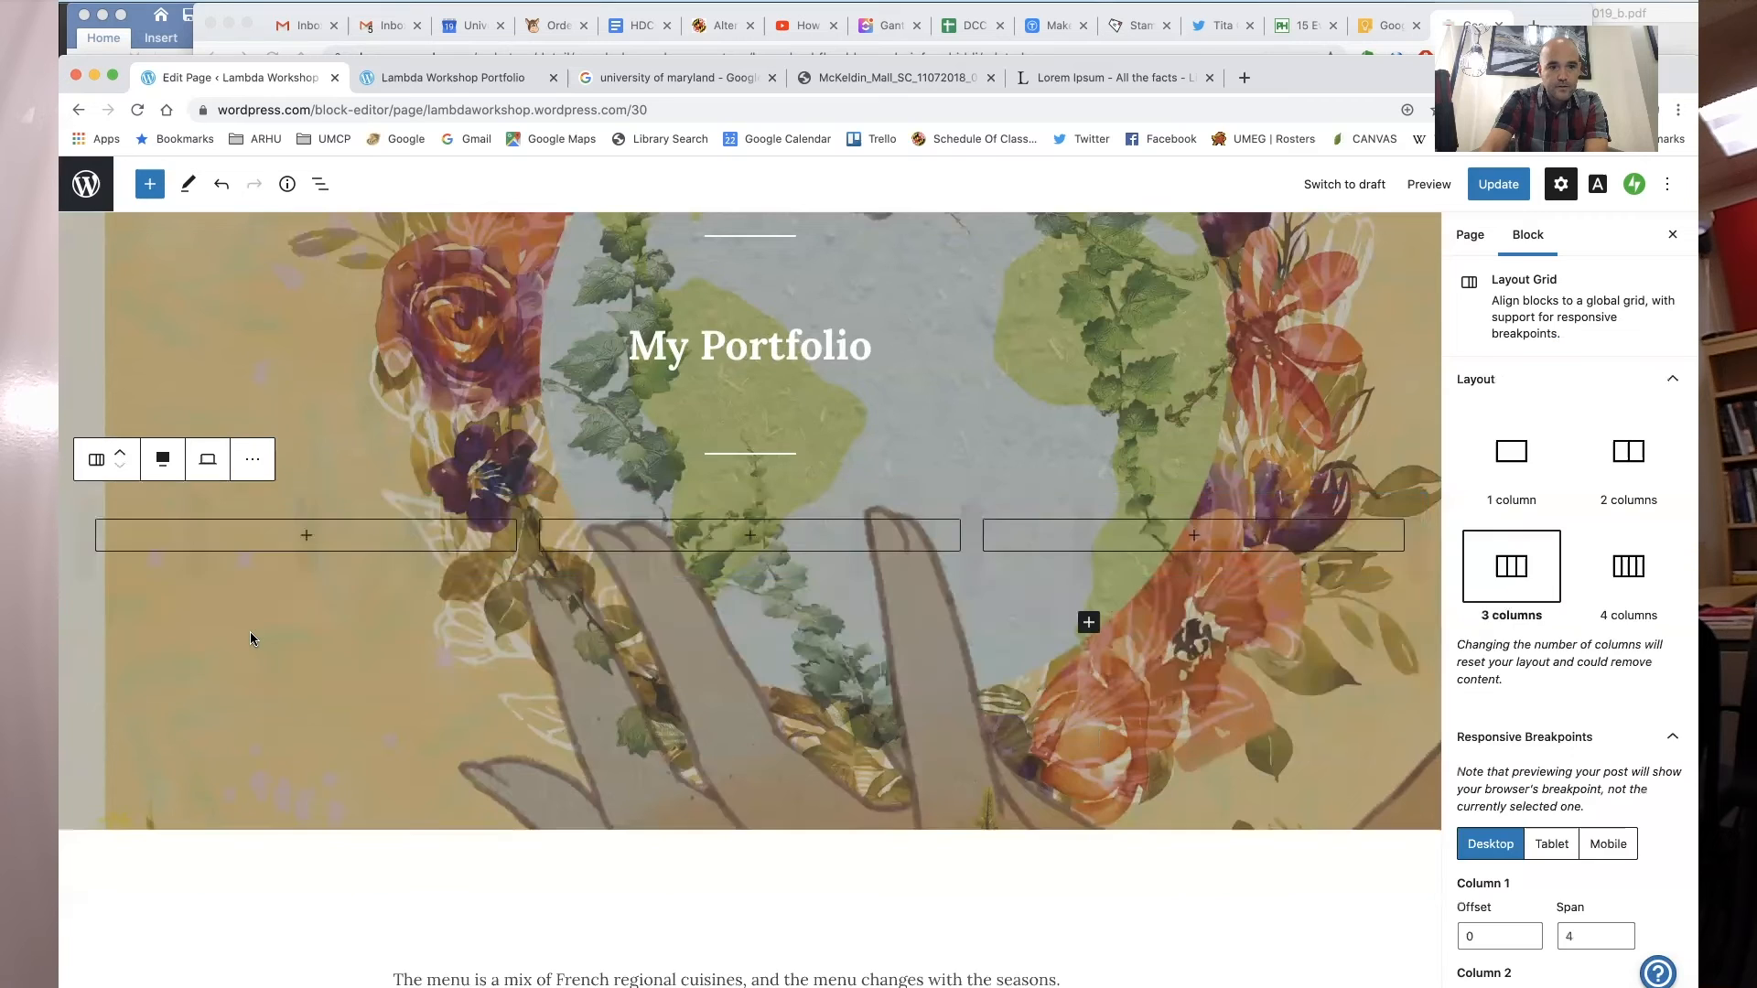
- Add a paragraph reading "Poster" in the first column of the grid
{"action": "left_click", "coordinate": [306, 537]}
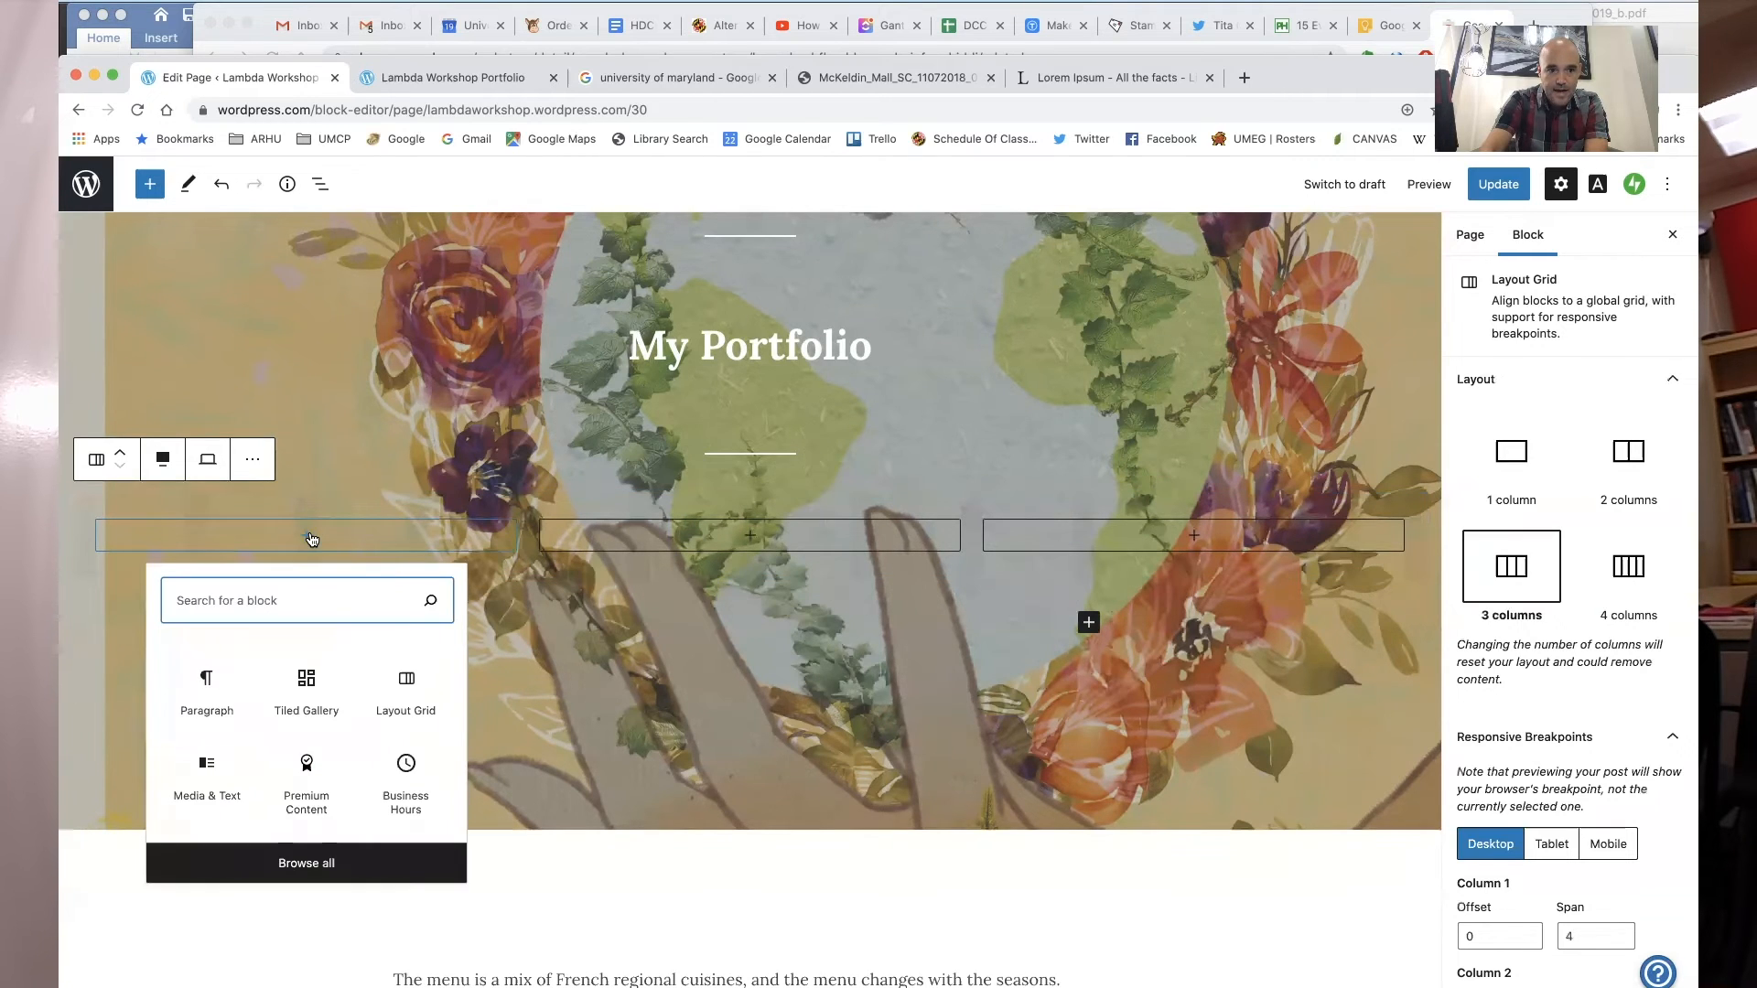
{"action": "left_click", "coordinate": [224, 679]}
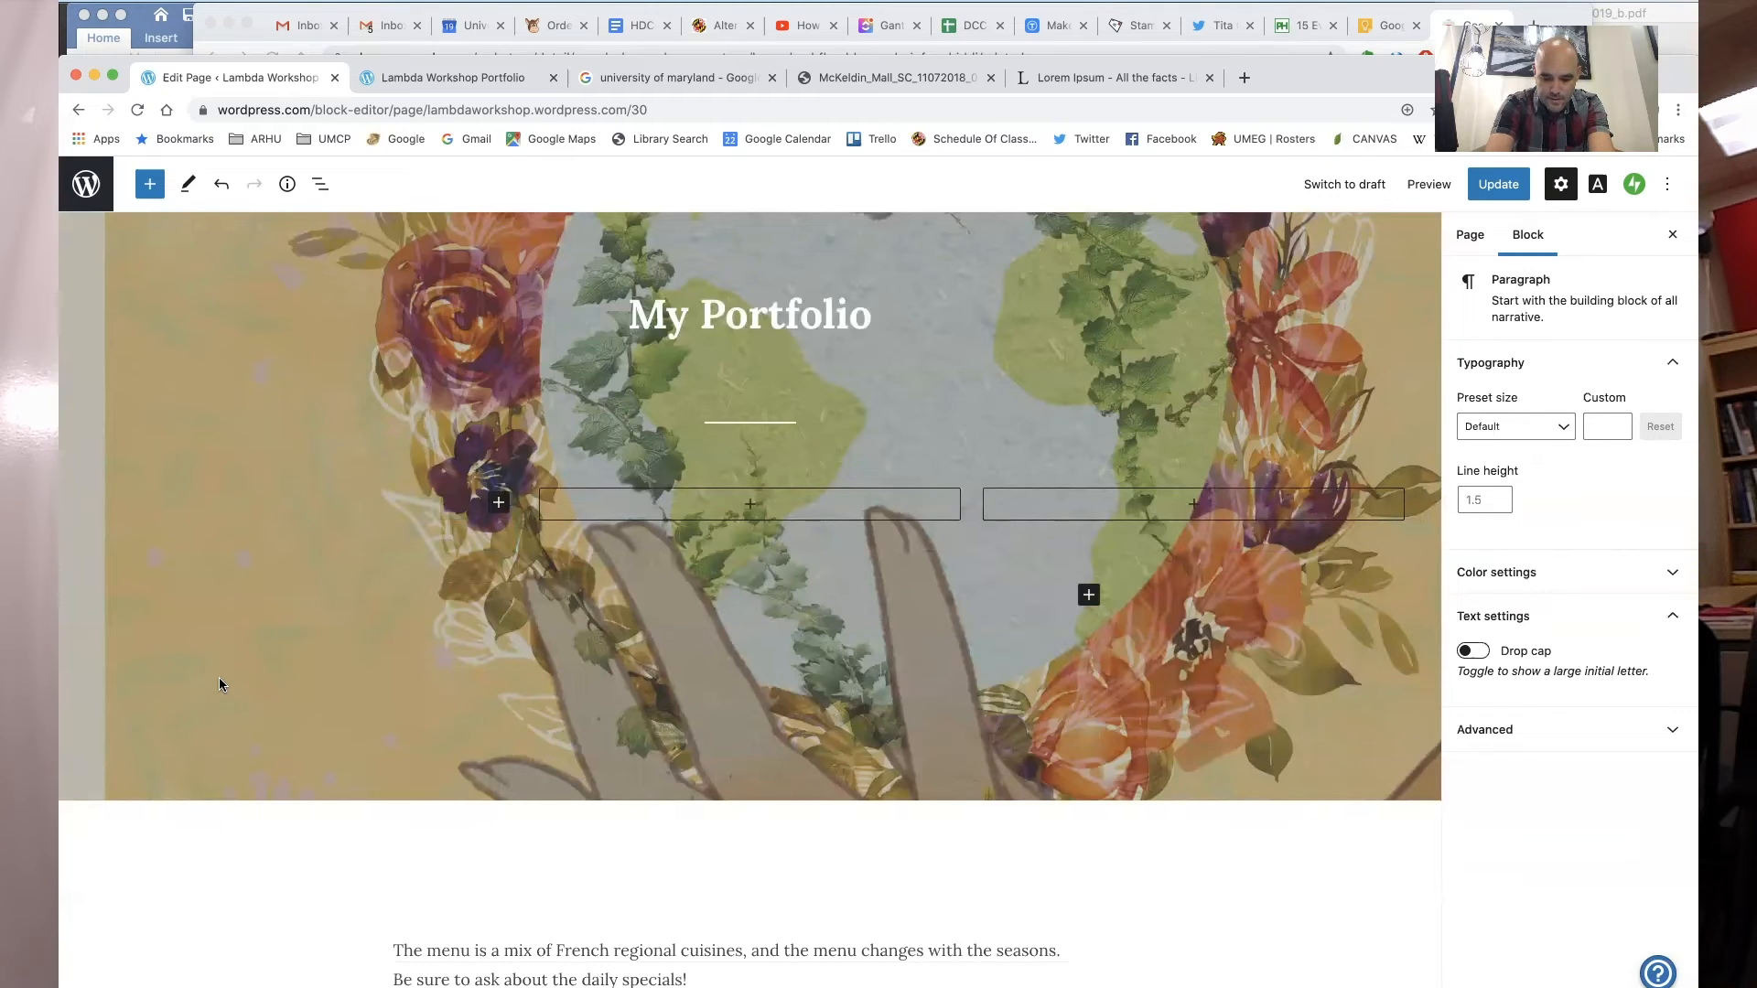
{"action": "type", "text": "Poster"}
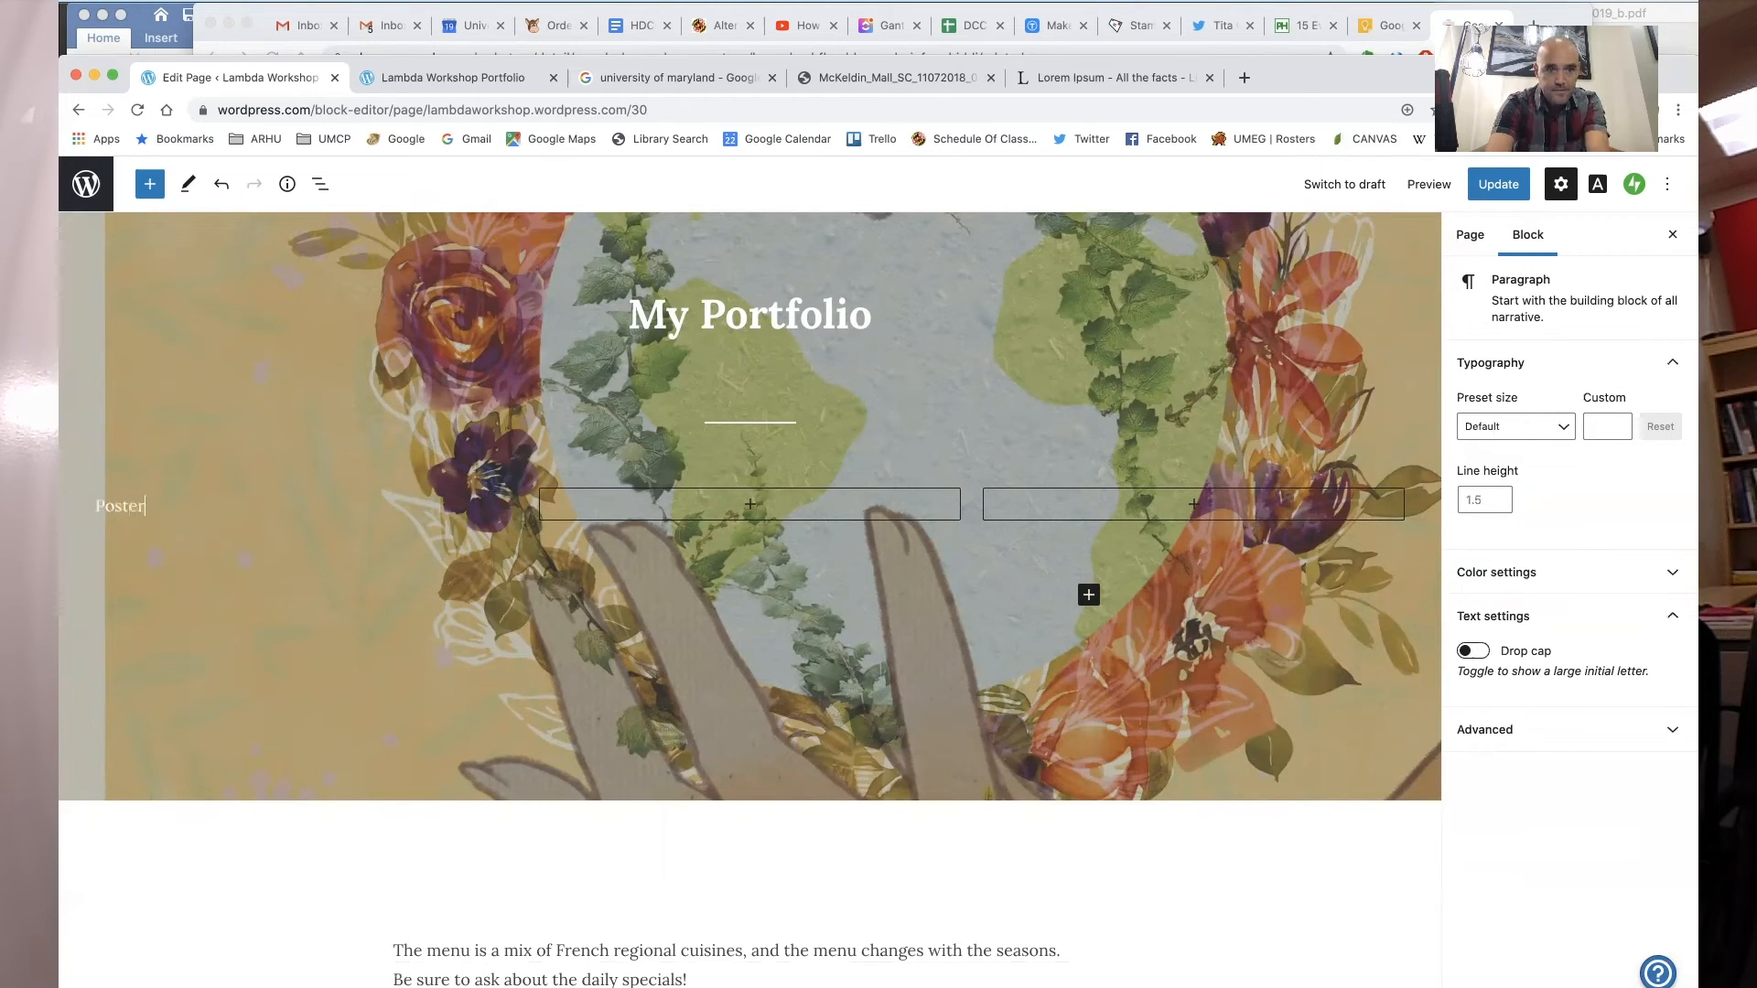
{"action": "key", "text": "Return"}
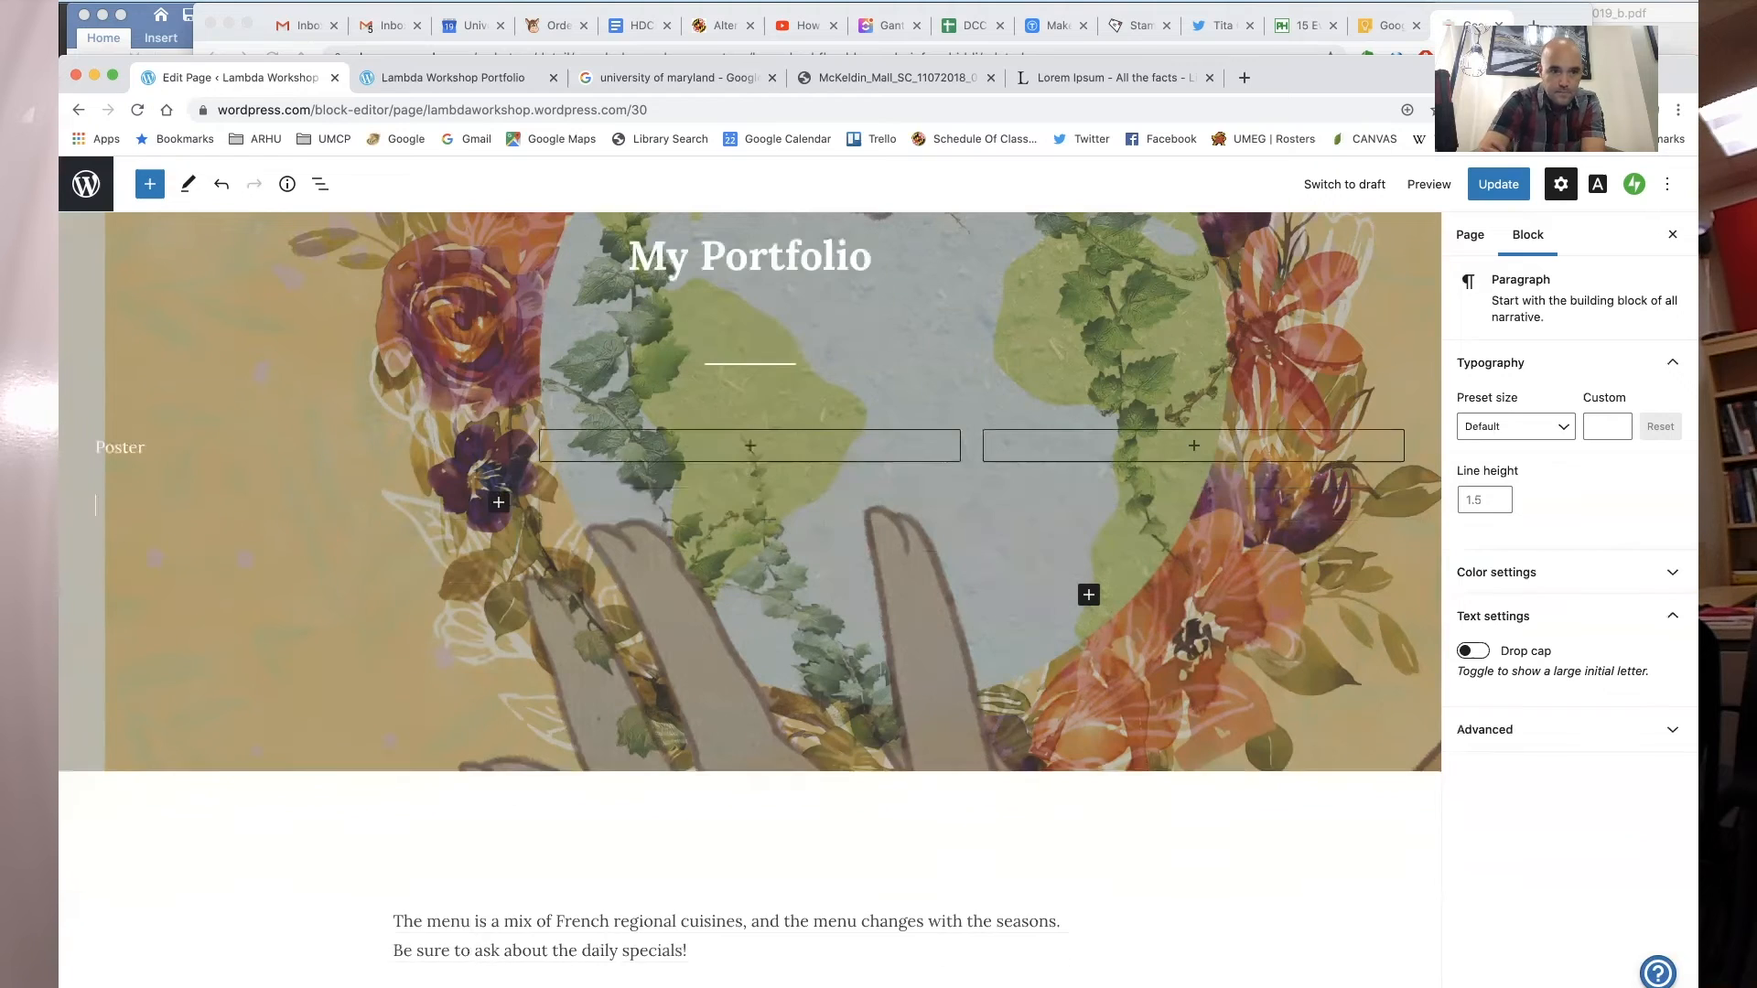
- Convert the "Poster" paragraph into a centered heading
{"action": "double_click", "coordinate": [127, 446]}
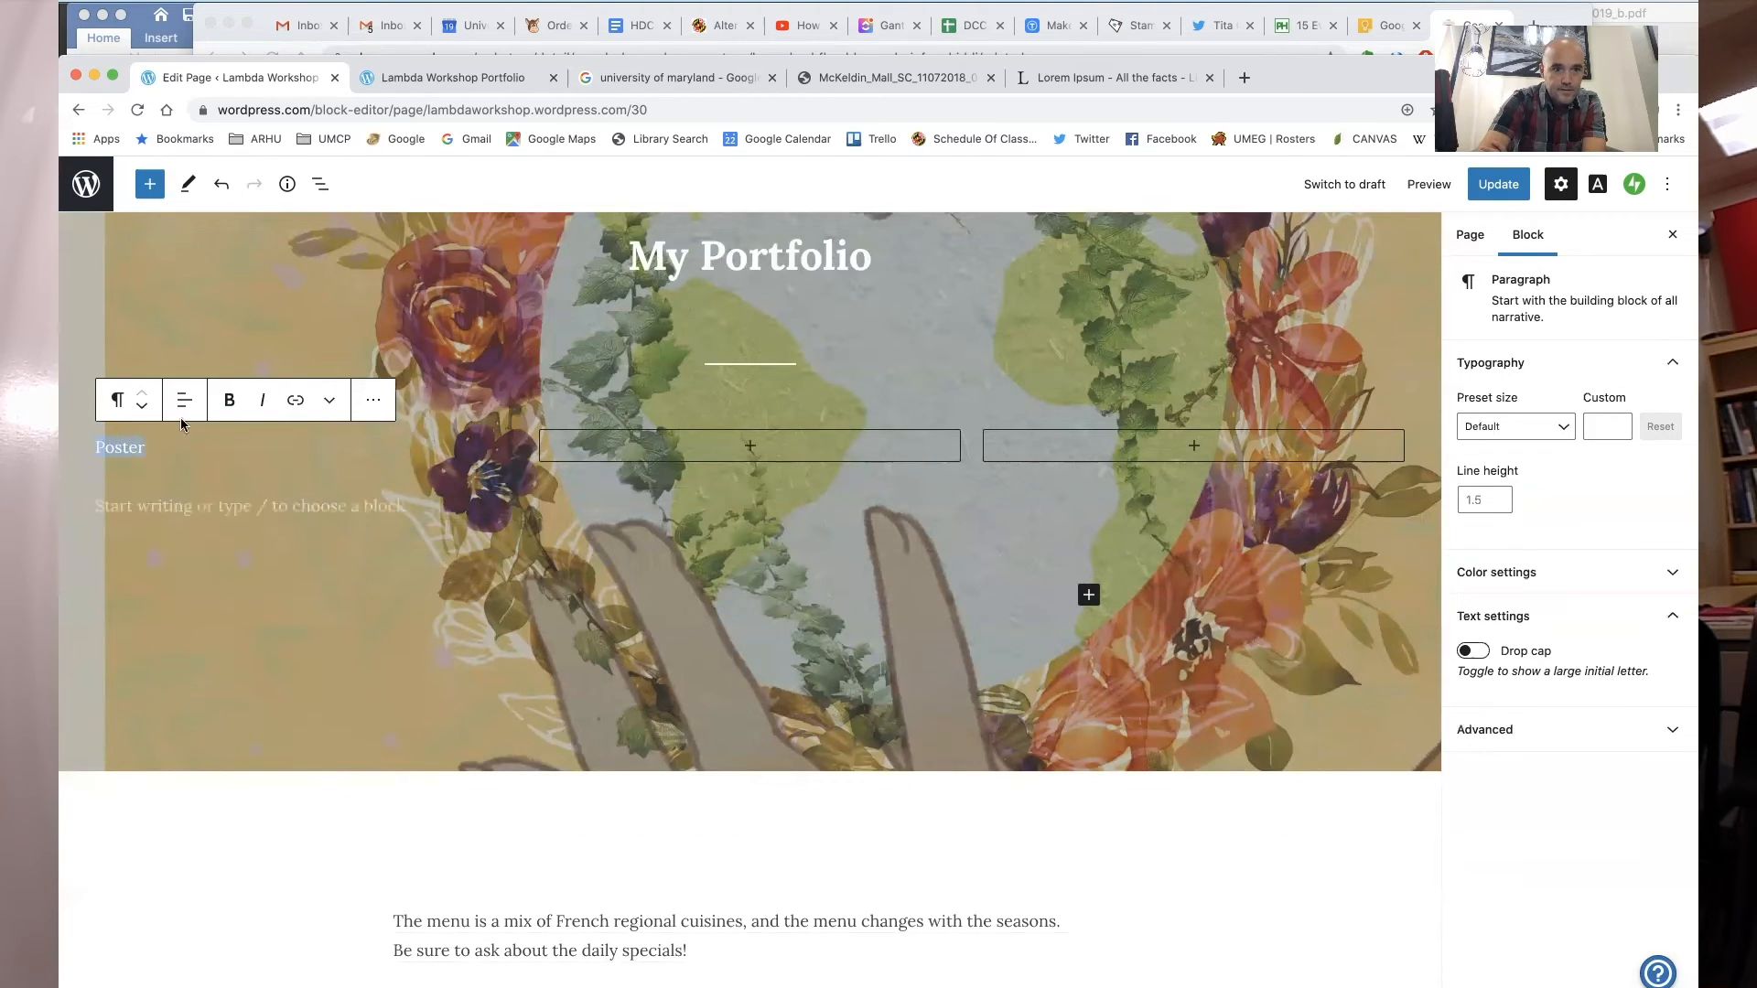
{"action": "left_click", "coordinate": [184, 400]}
{"action": "left_click", "coordinate": [238, 494]}
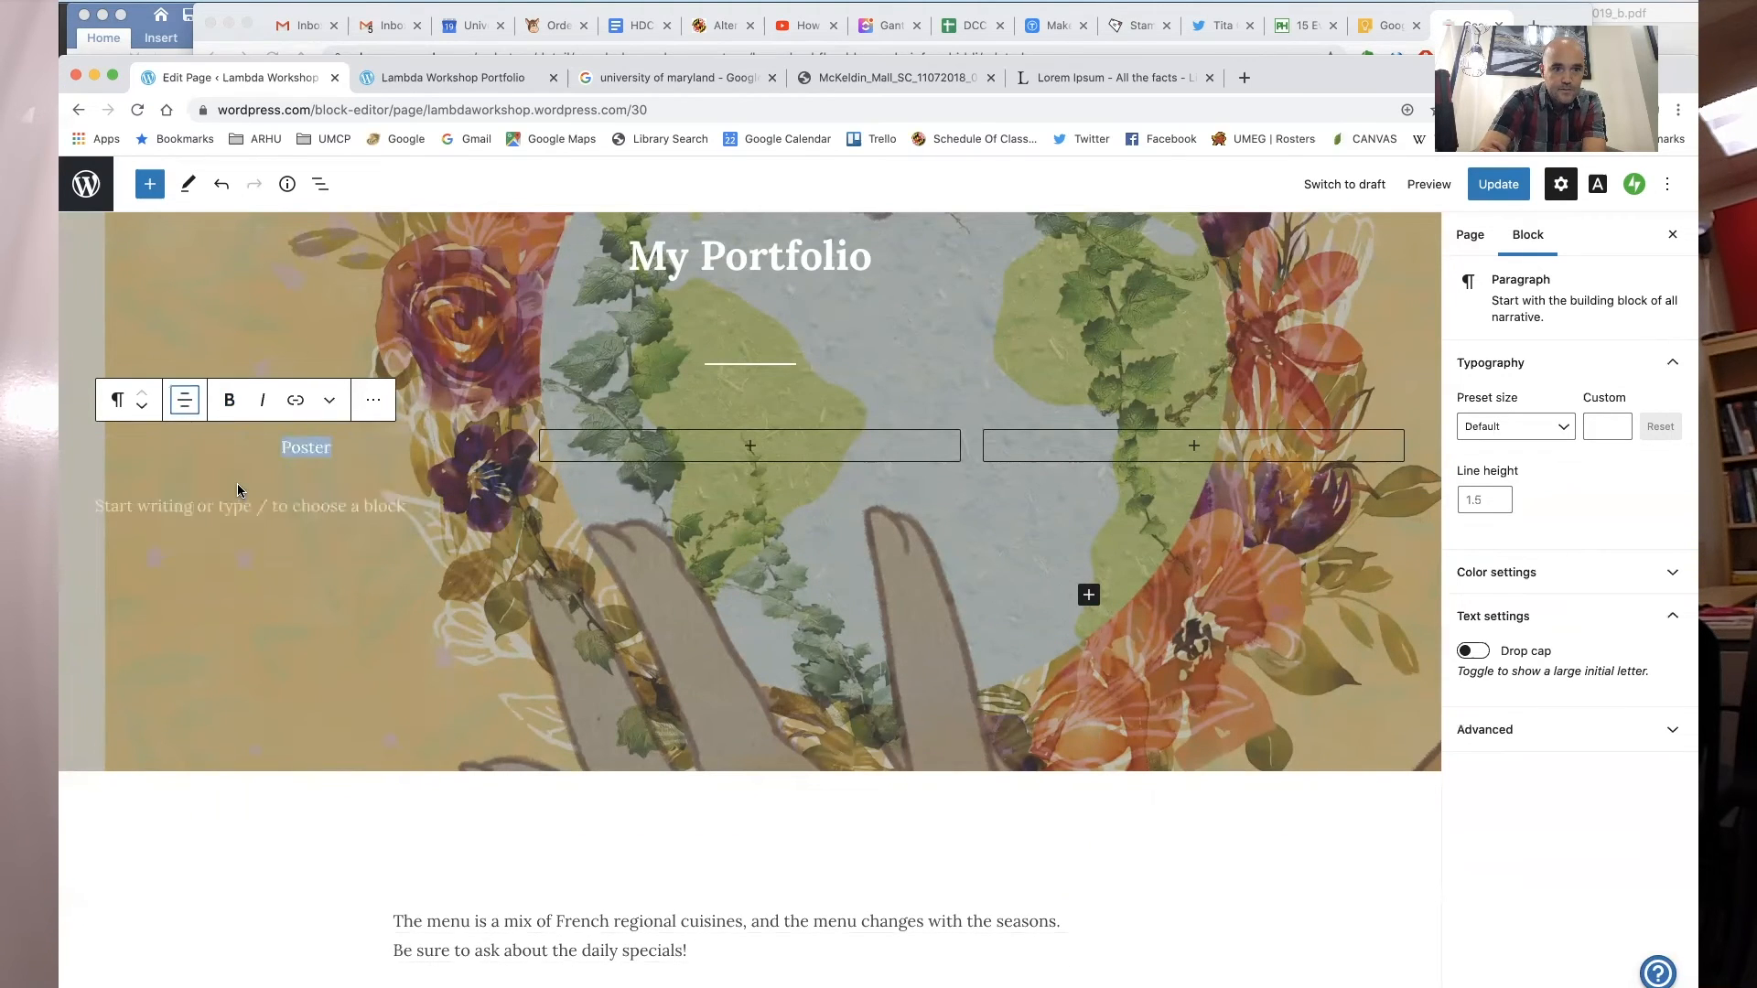
{"action": "left_click", "coordinate": [121, 402]}
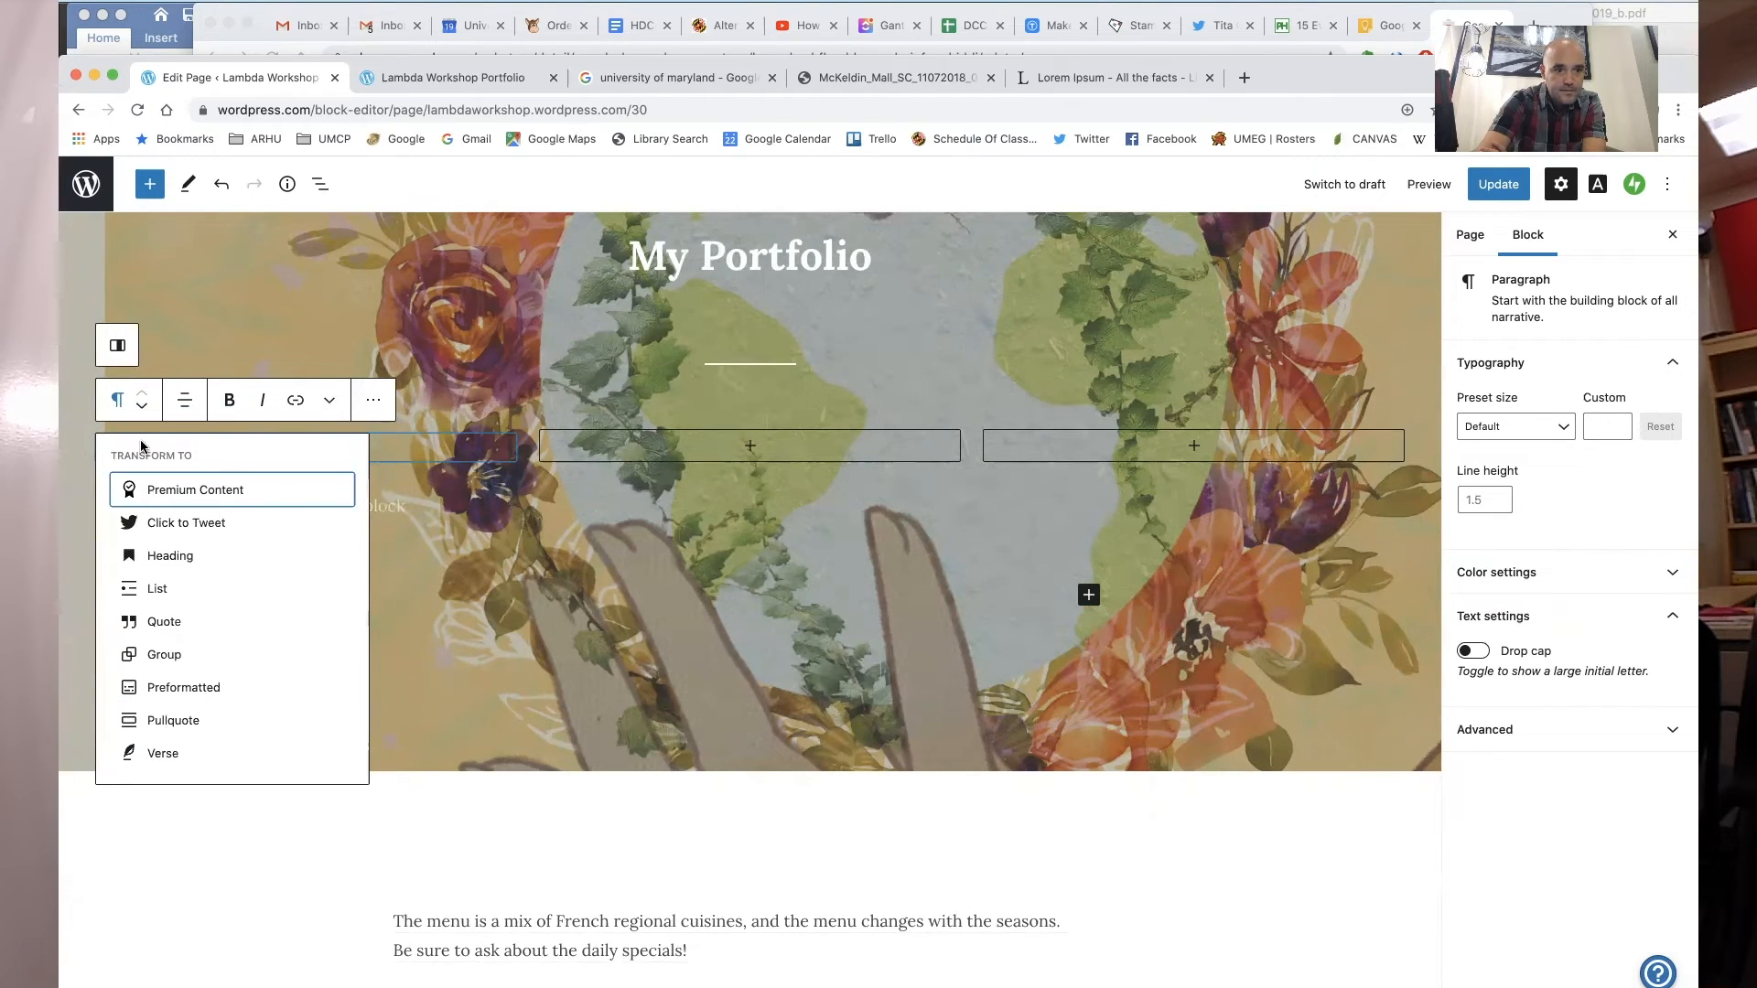
{"action": "left_click", "coordinate": [174, 556]}
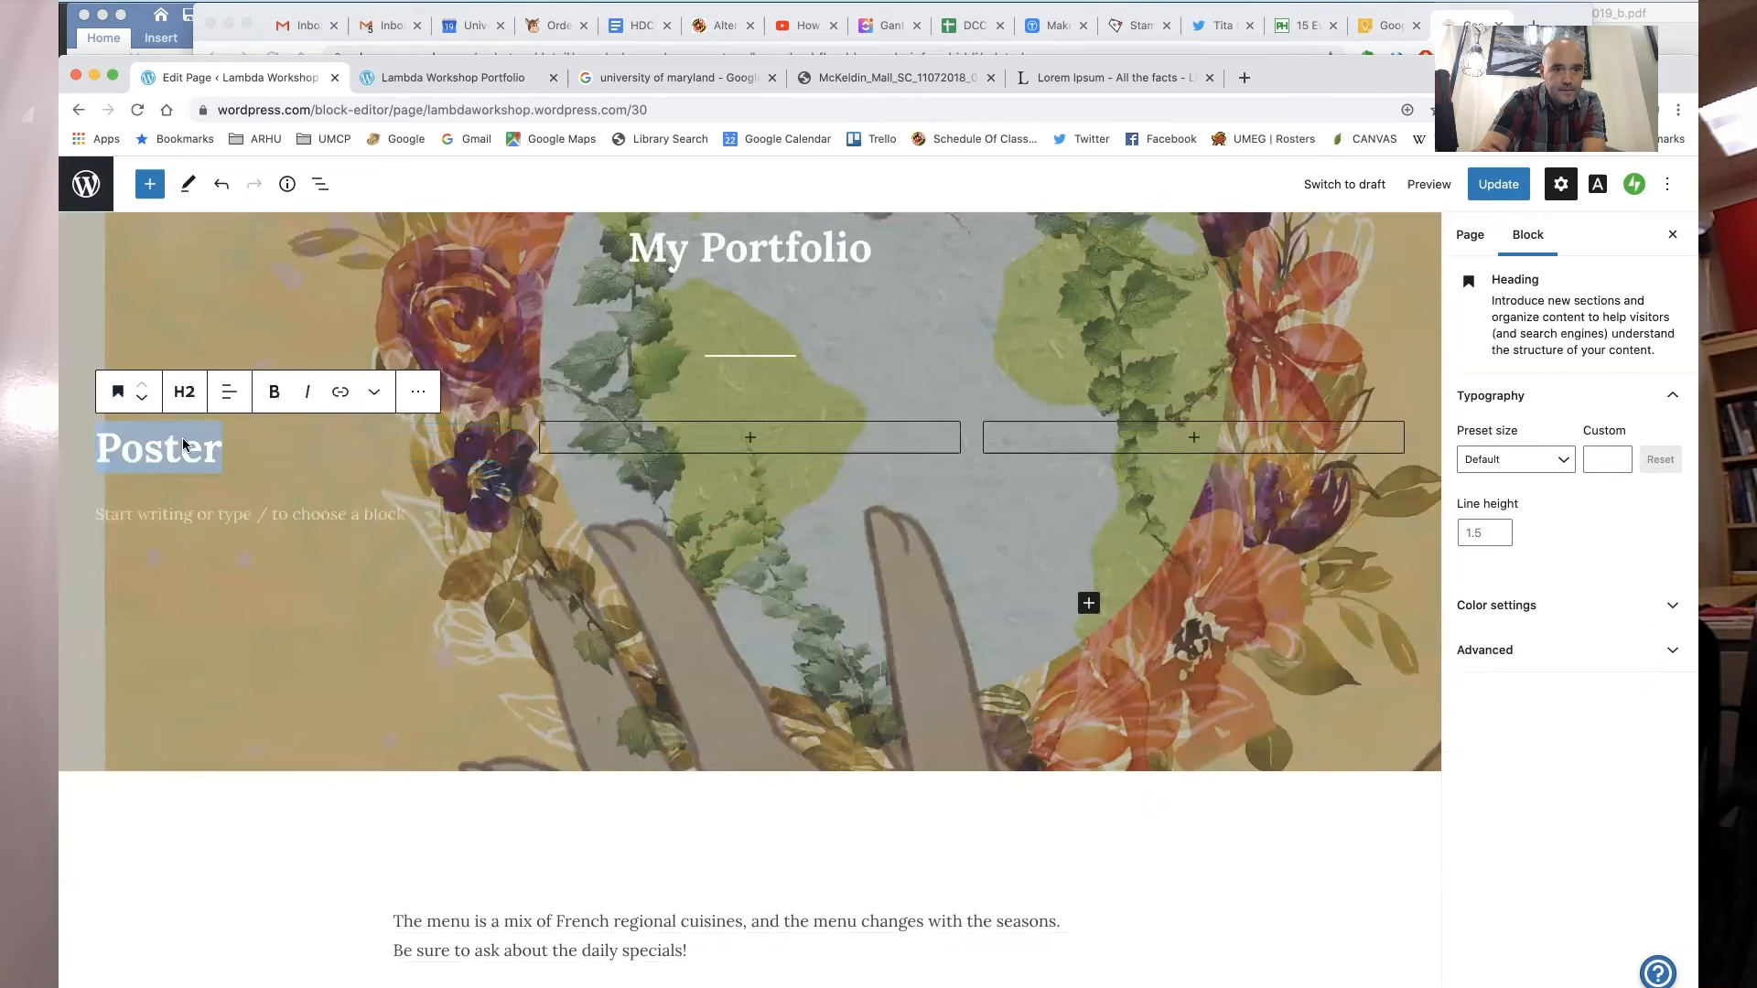
{"action": "left_click", "coordinate": [229, 392]}
{"action": "left_click", "coordinate": [270, 485]}
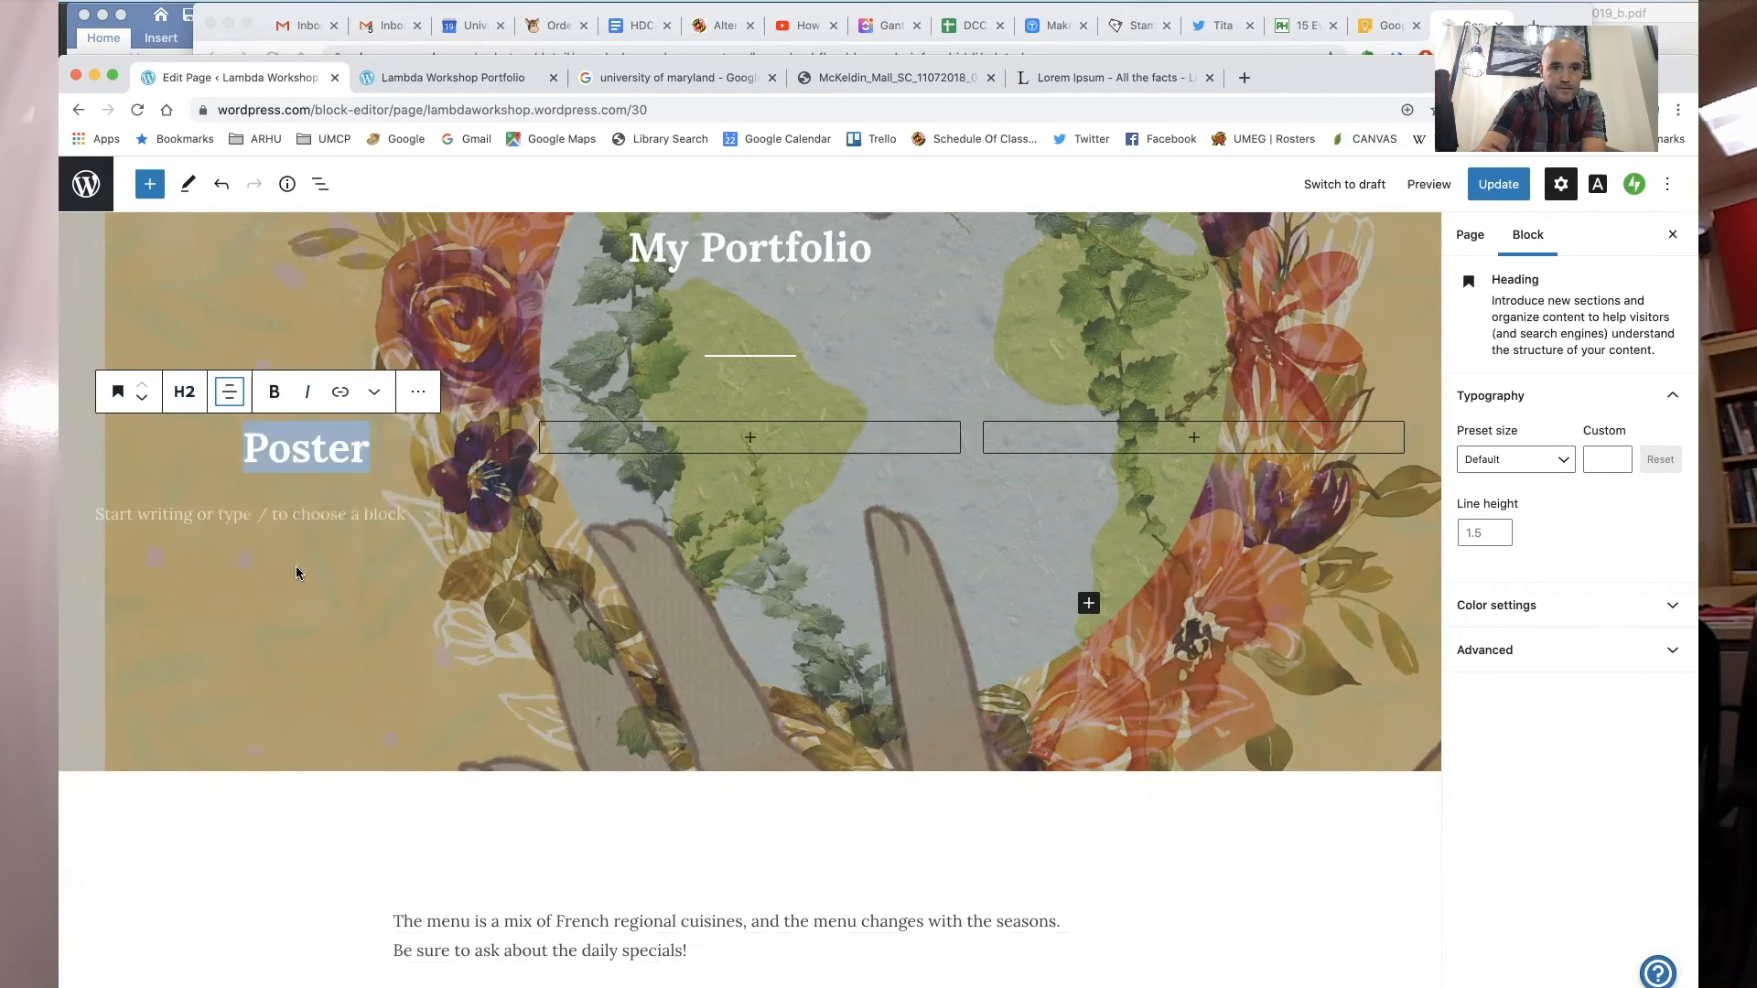
{"action": "left_click", "coordinate": [351, 489]}
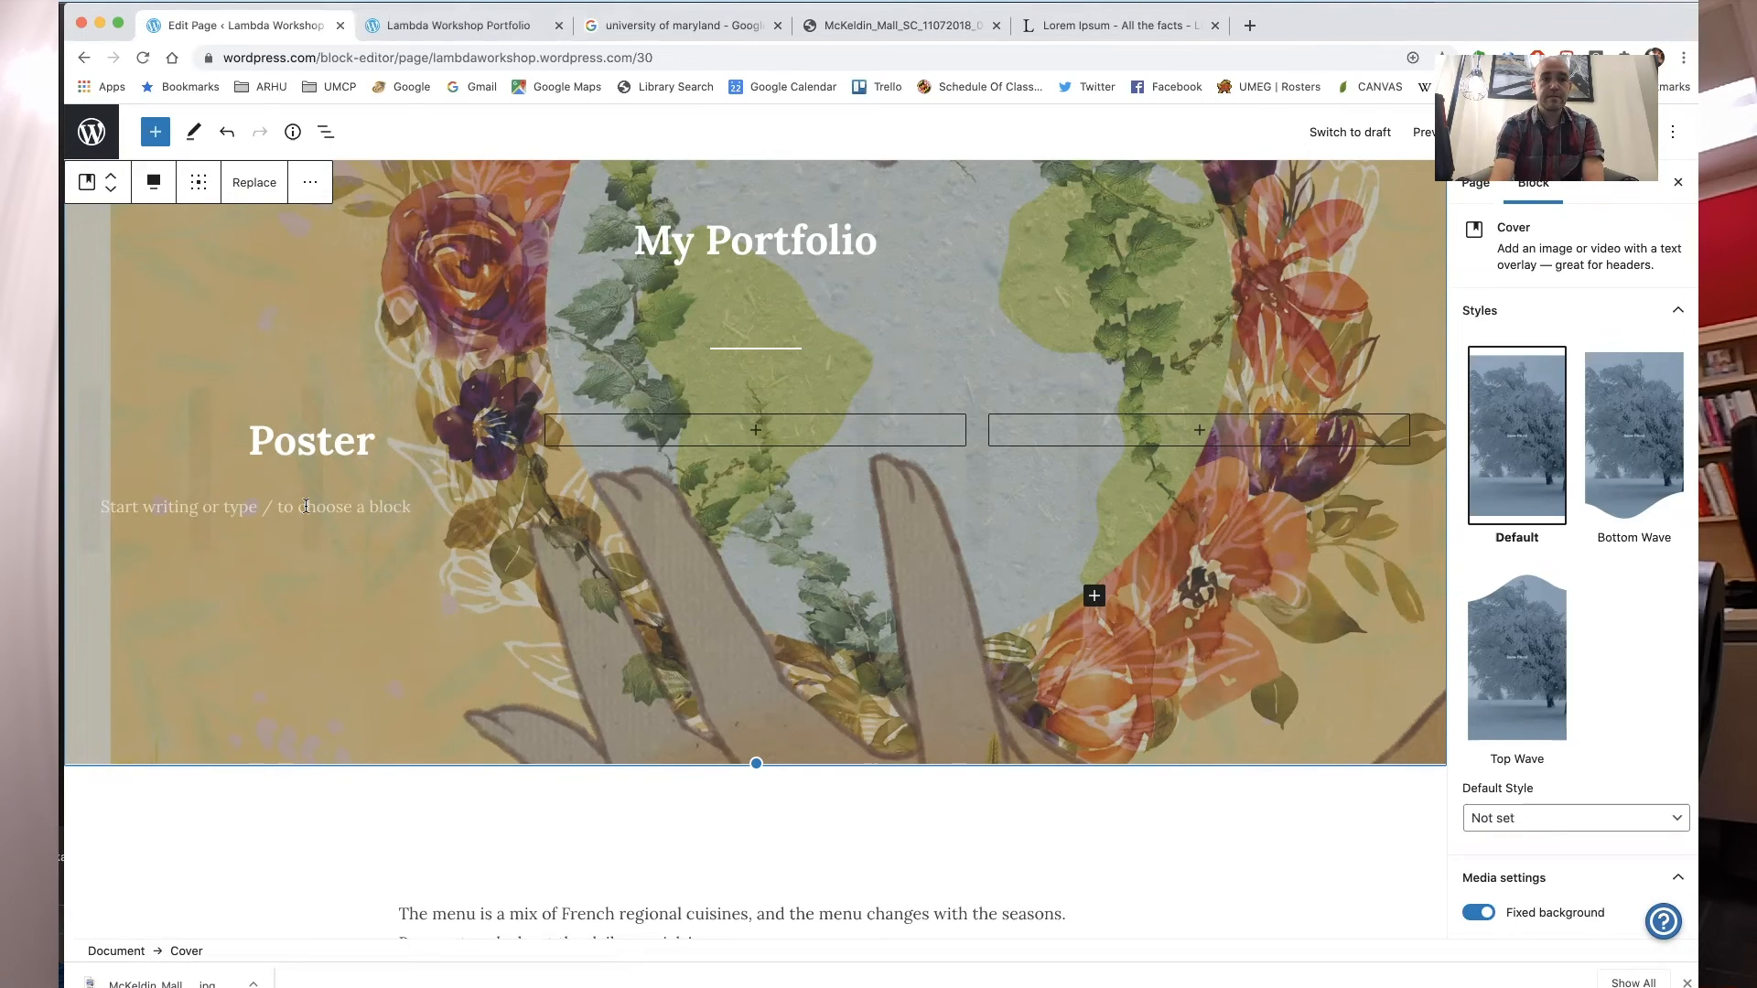
- Insert an Image block beneath the Poster heading in the first column
{"action": "mouse_move", "coordinate": [312, 491]}
{"action": "left_click", "coordinate": [312, 479]}
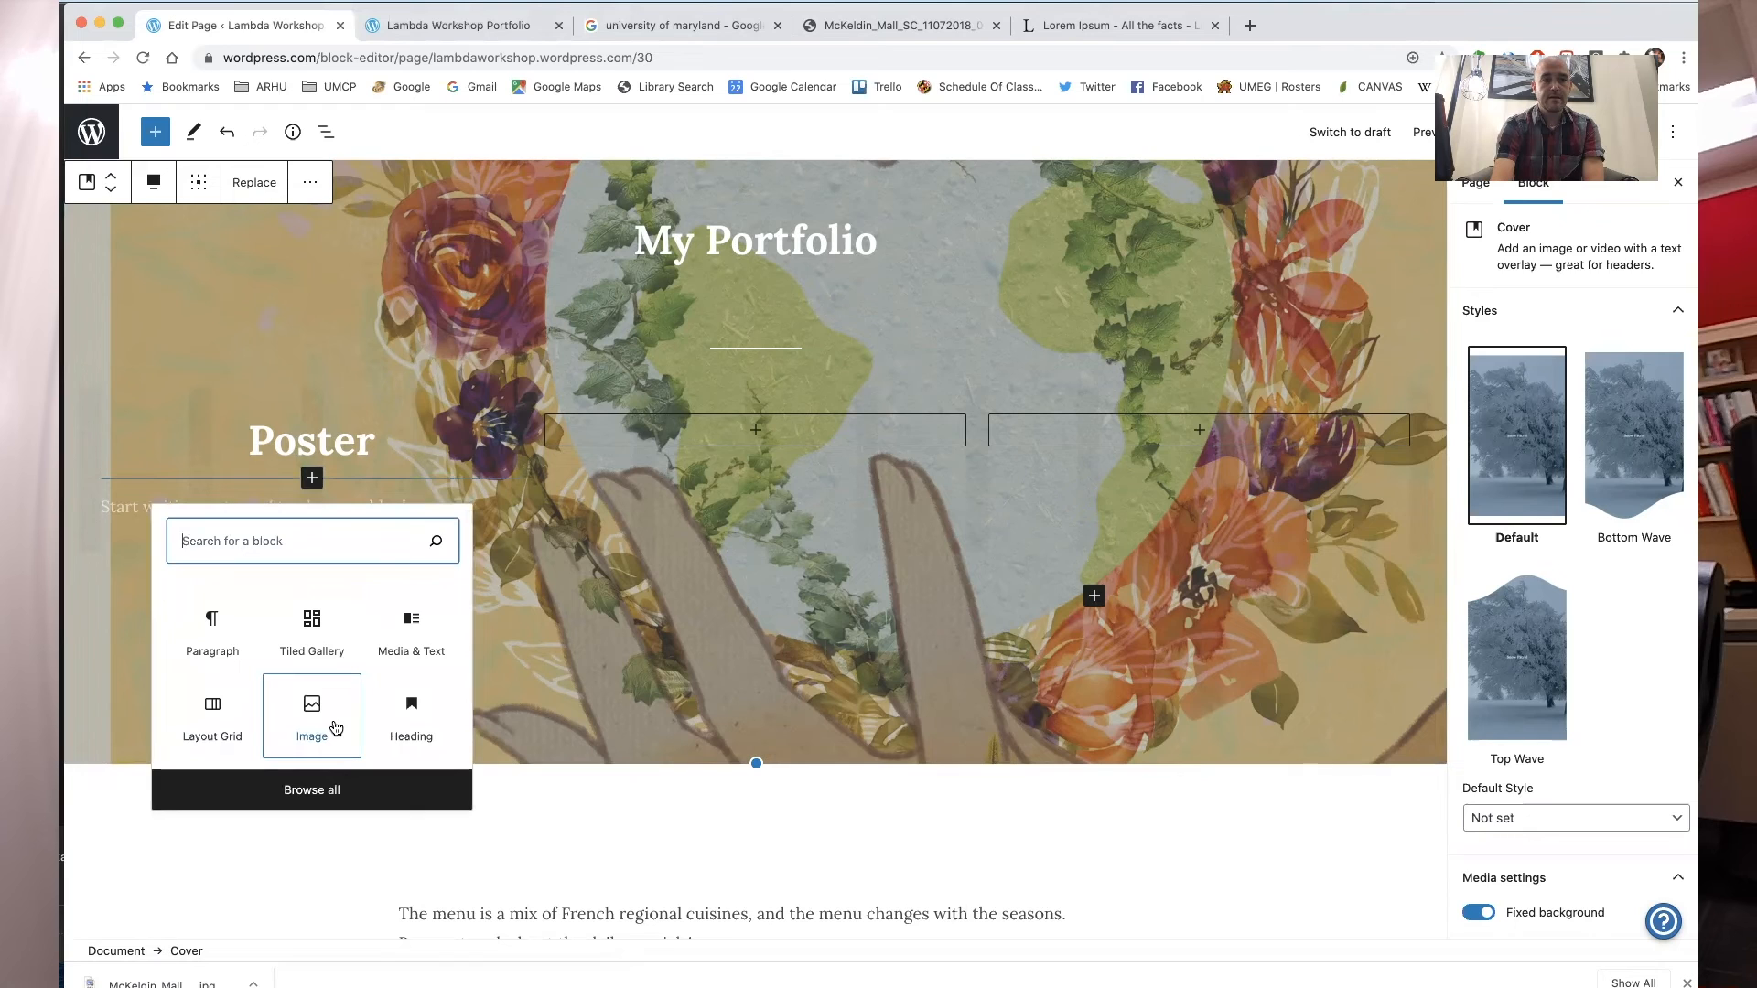
{"action": "left_click", "coordinate": [327, 789]}
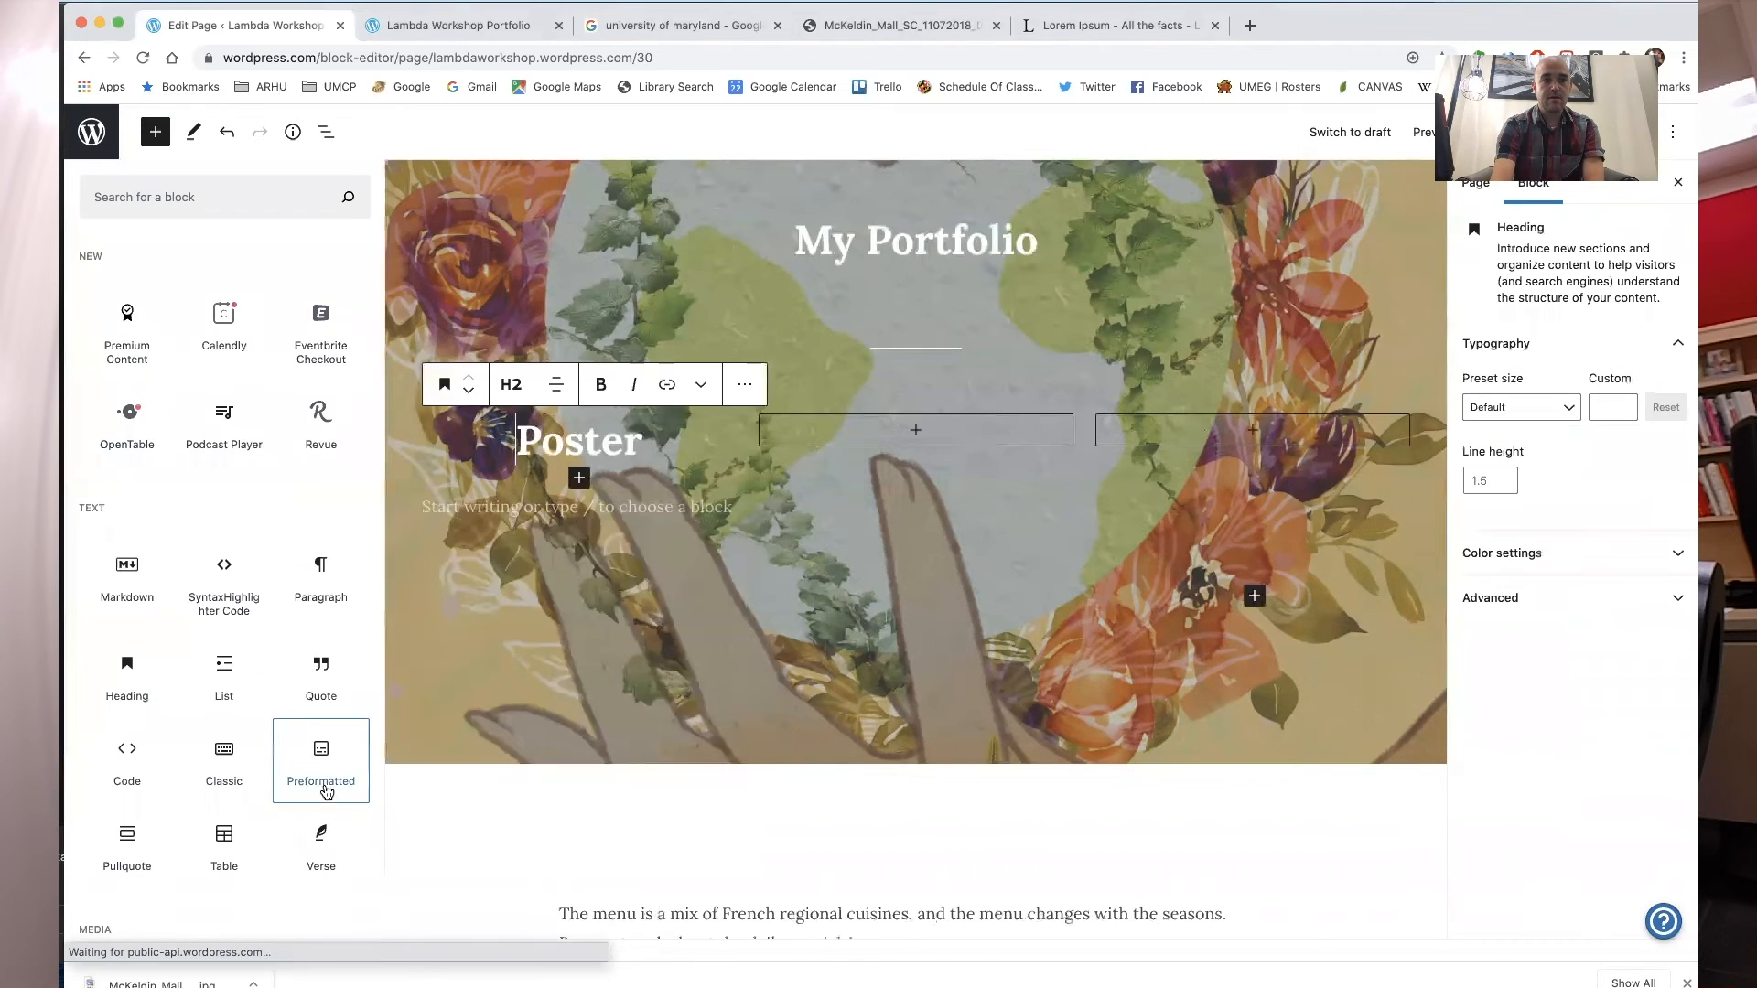
{"action": "left_click", "coordinate": [218, 196]}
{"action": "type", "text": "image"}
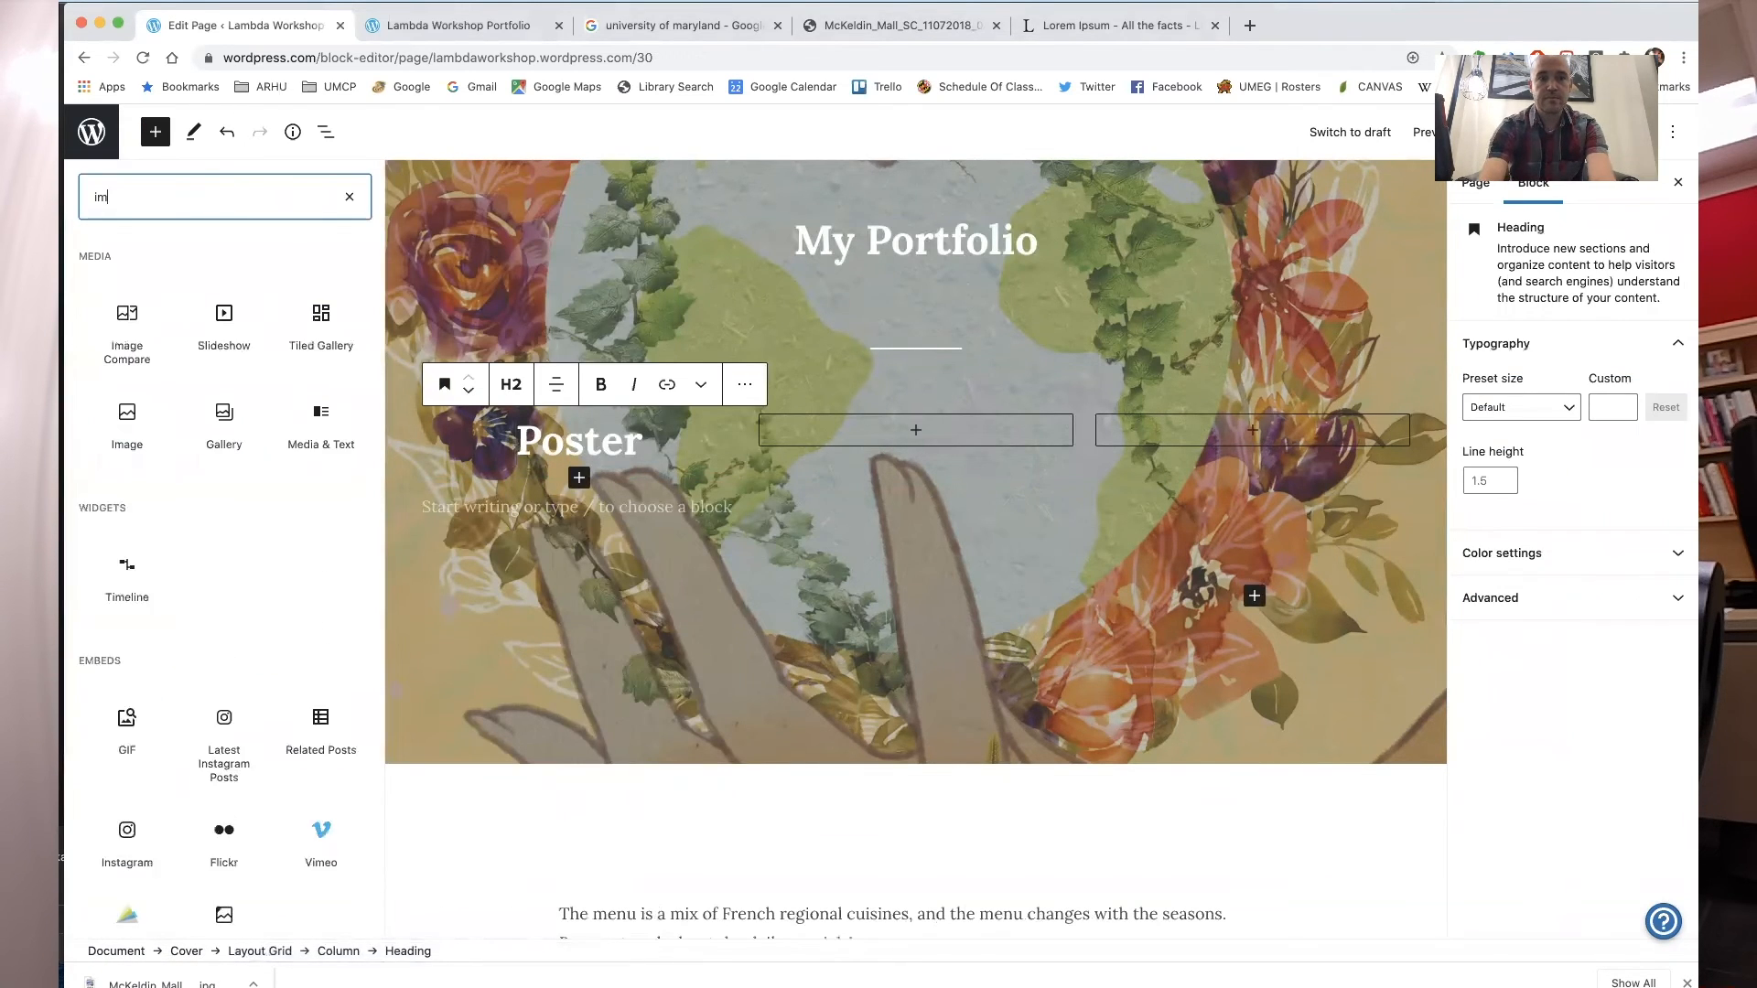
{"action": "left_click", "coordinate": [128, 423]}
- Fill the first column's Image block with the Design poster image from the media library
{"action": "left_click", "coordinate": [467, 521]}
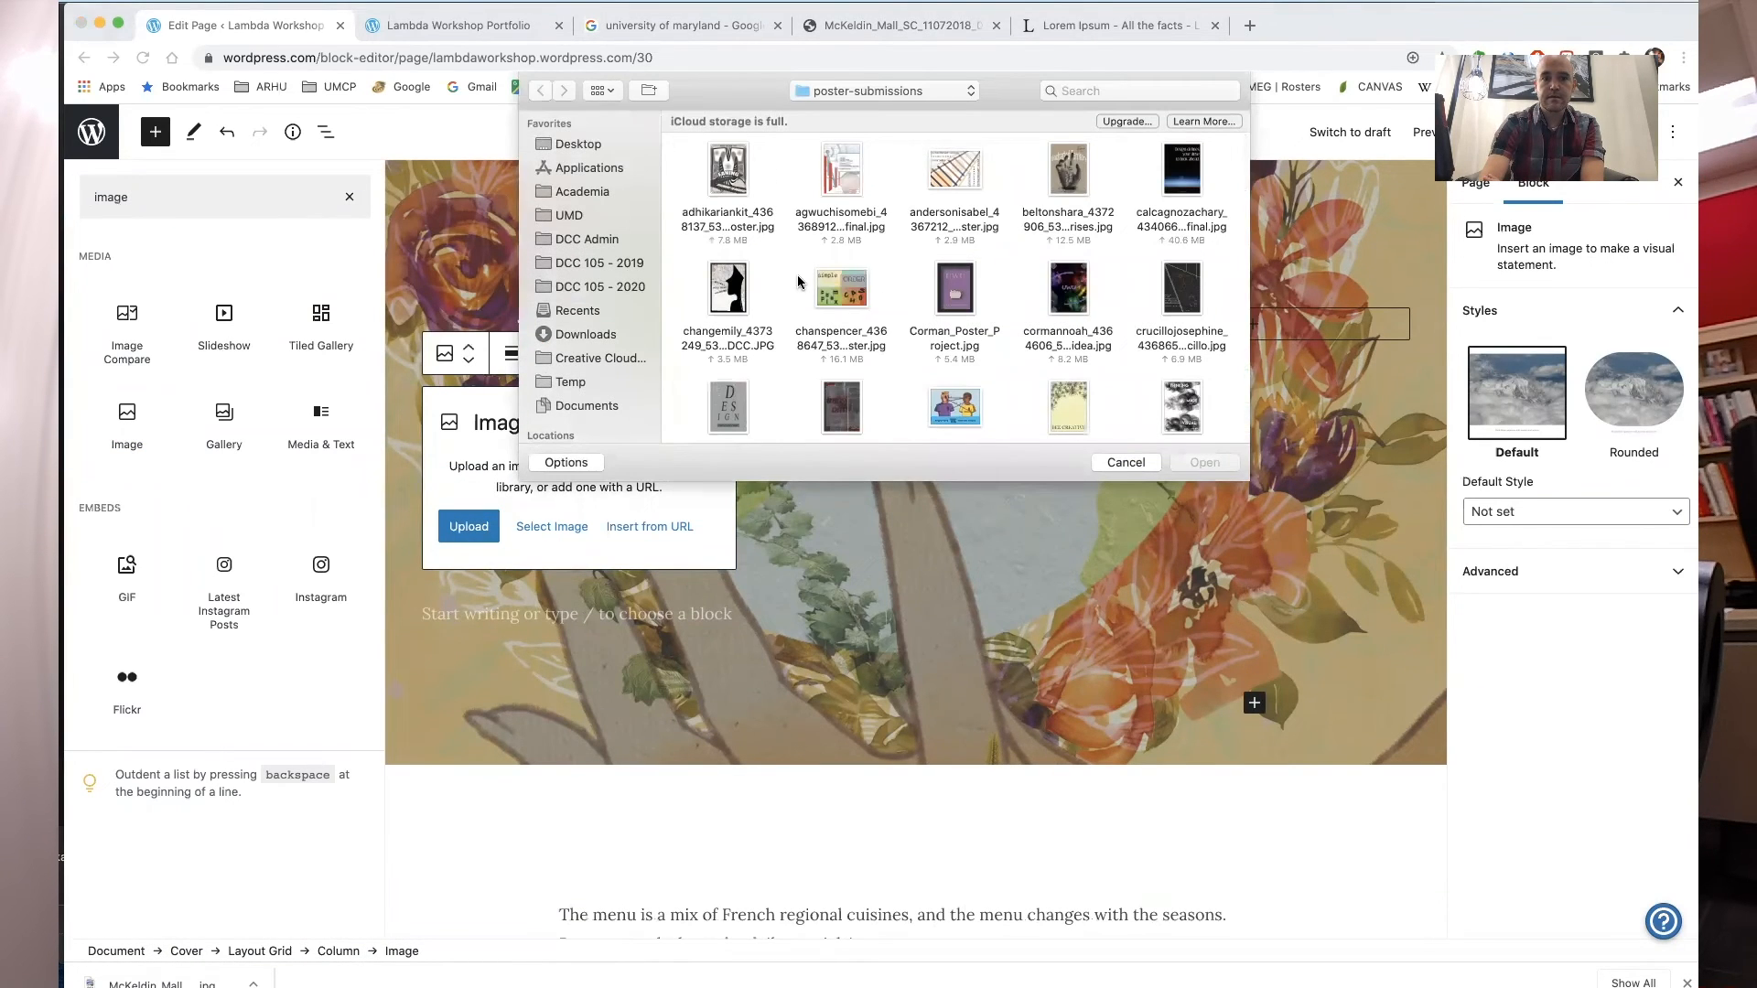
{"action": "left_click", "coordinate": [1124, 464]}
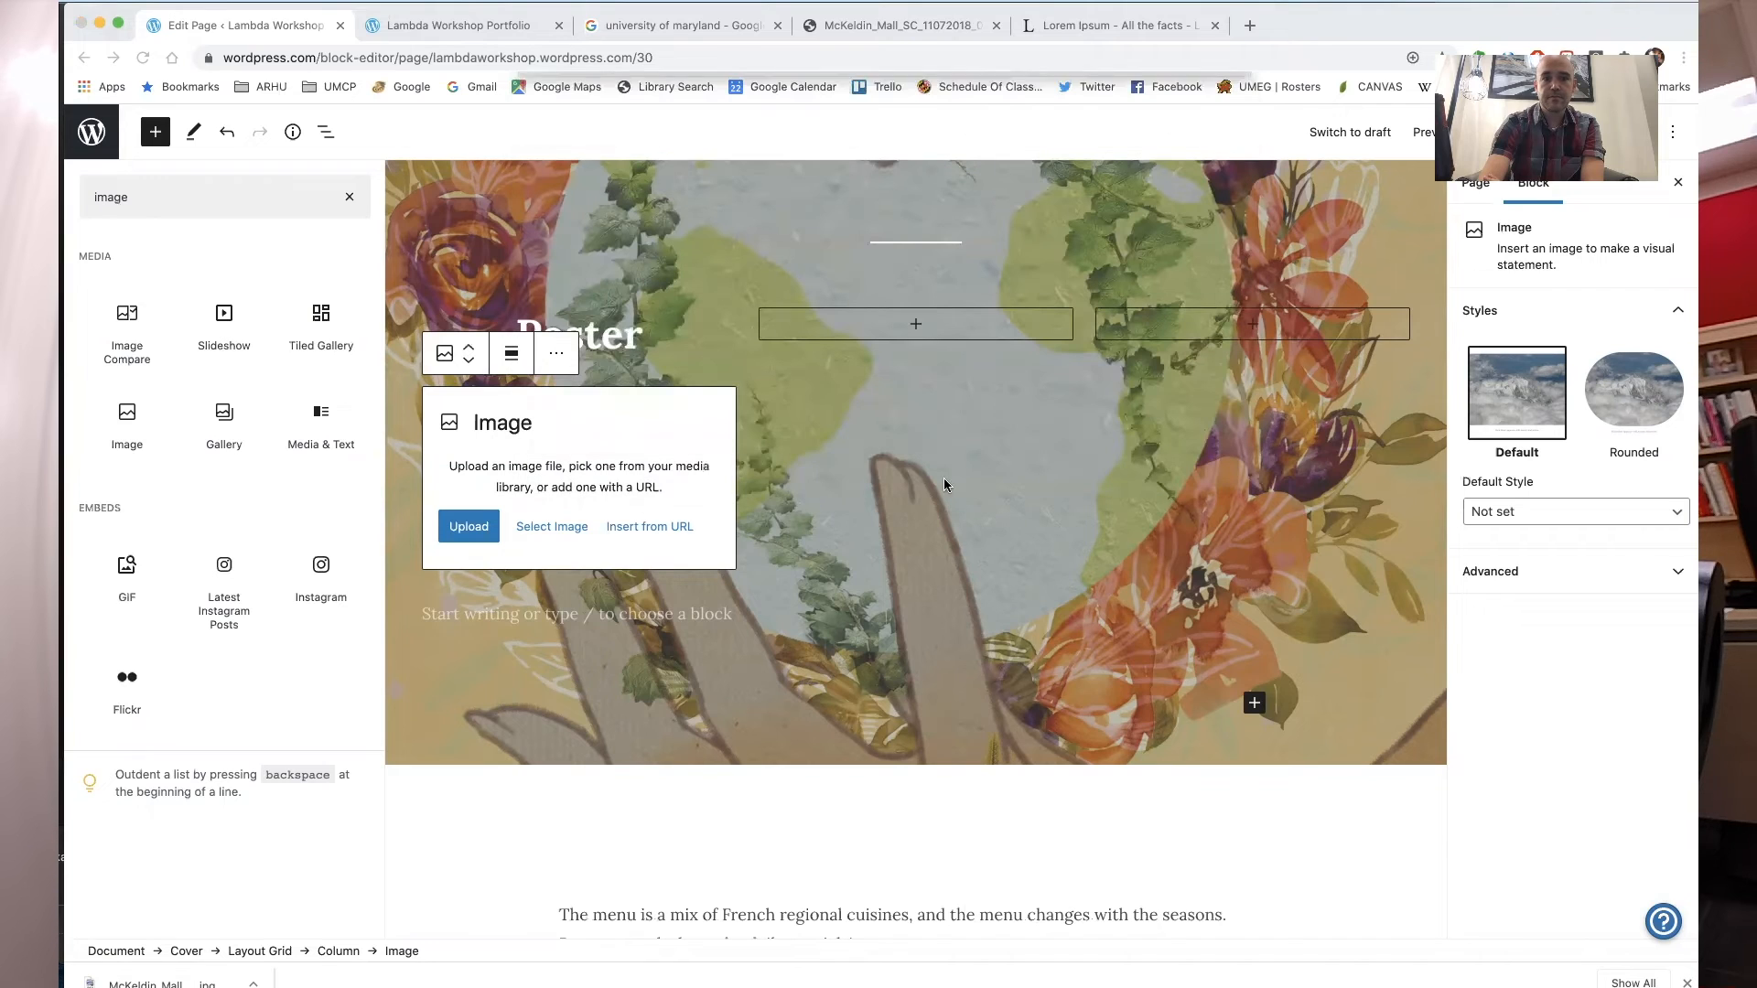
{"action": "left_click", "coordinate": [555, 529]}
{"action": "left_click", "coordinate": [586, 583]}
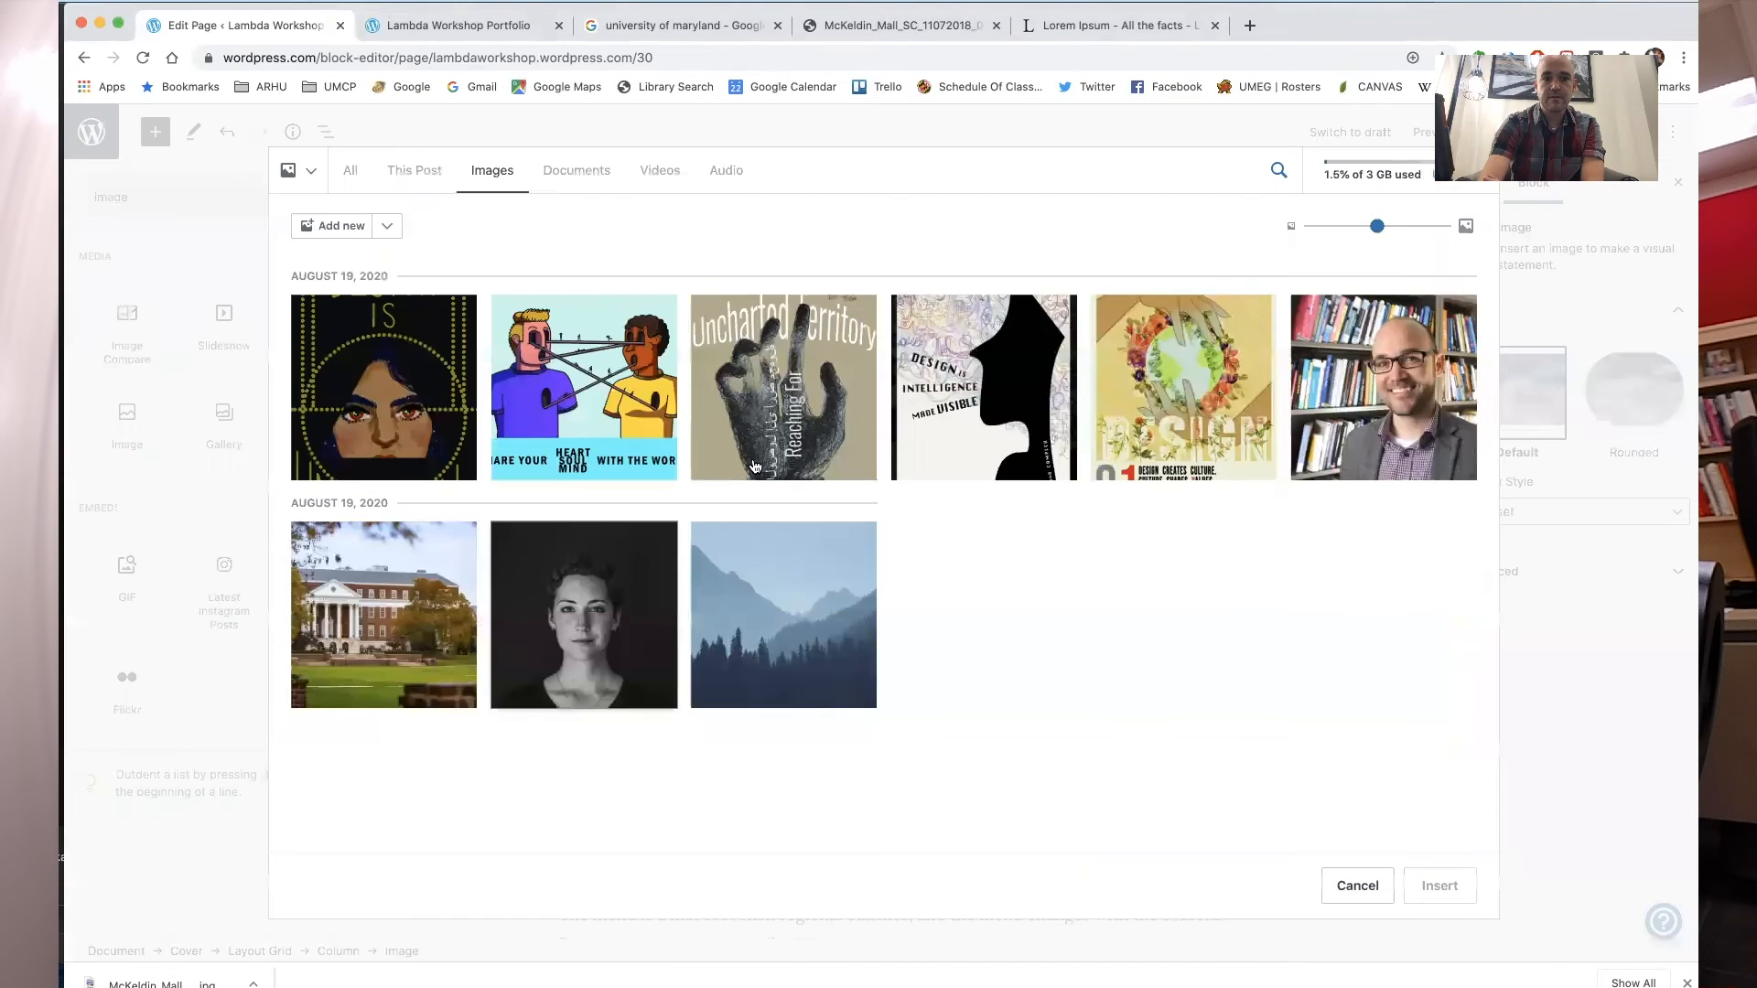
{"action": "left_click", "coordinate": [1162, 352]}
{"action": "left_click", "coordinate": [1435, 888]}
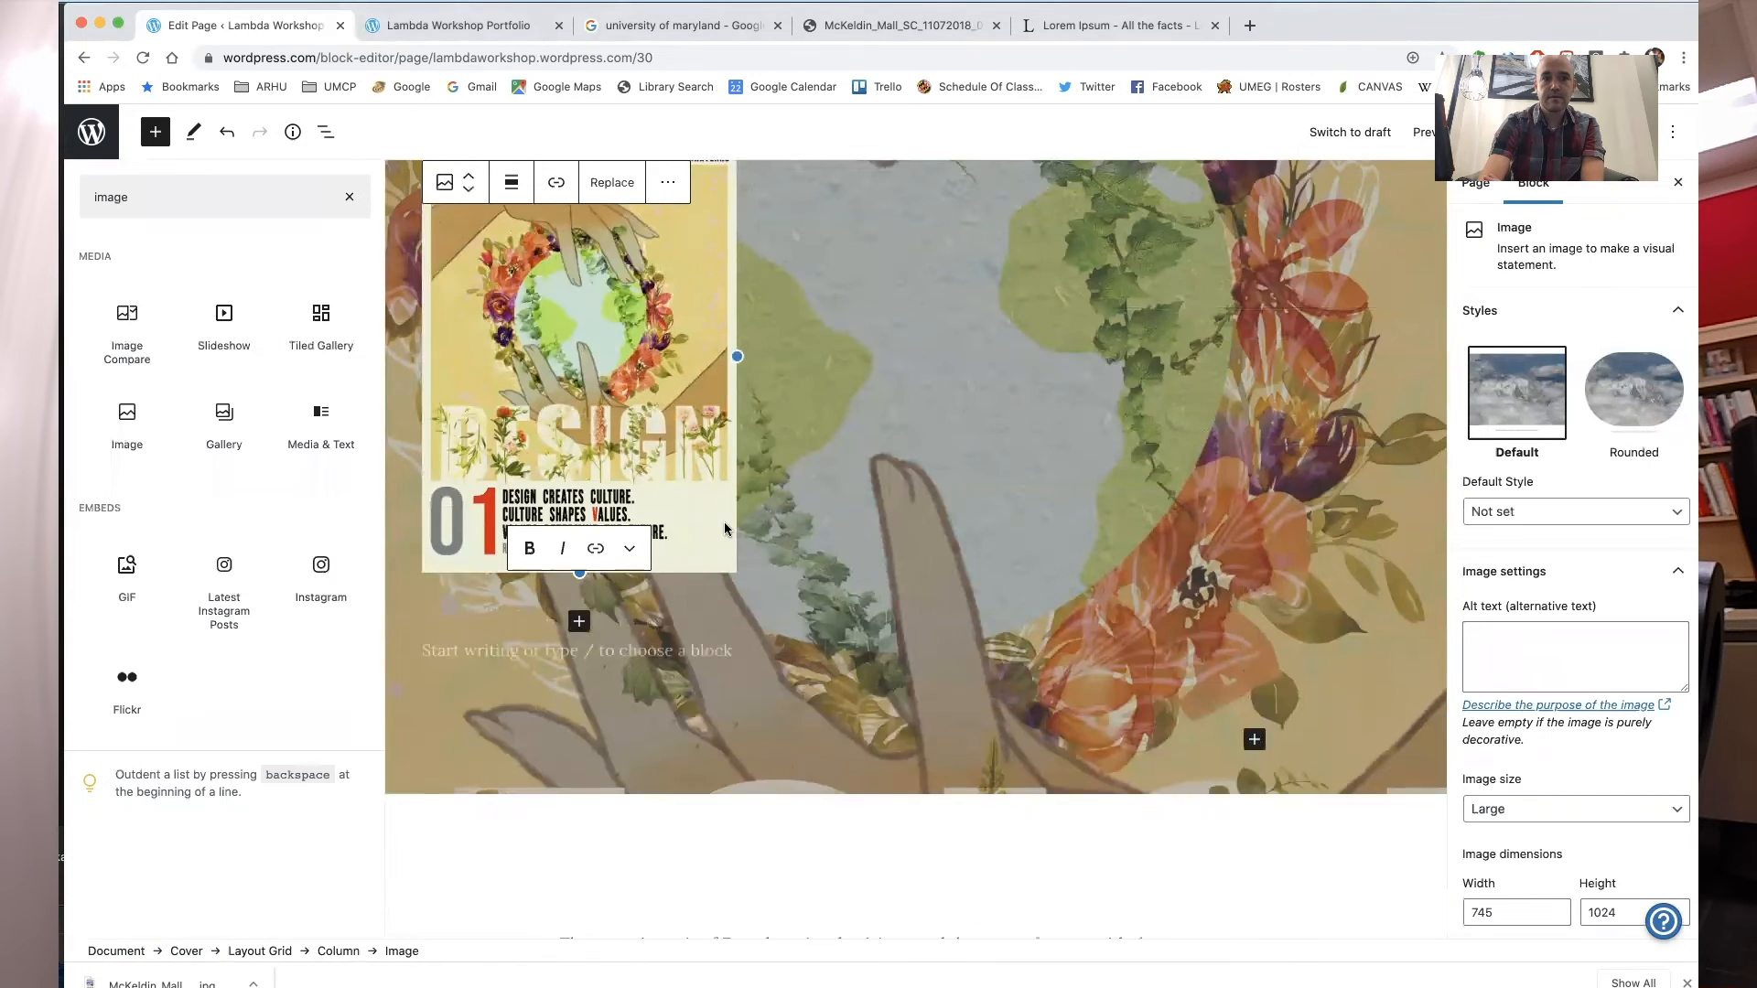
{"action": "left_click", "coordinate": [799, 483]}
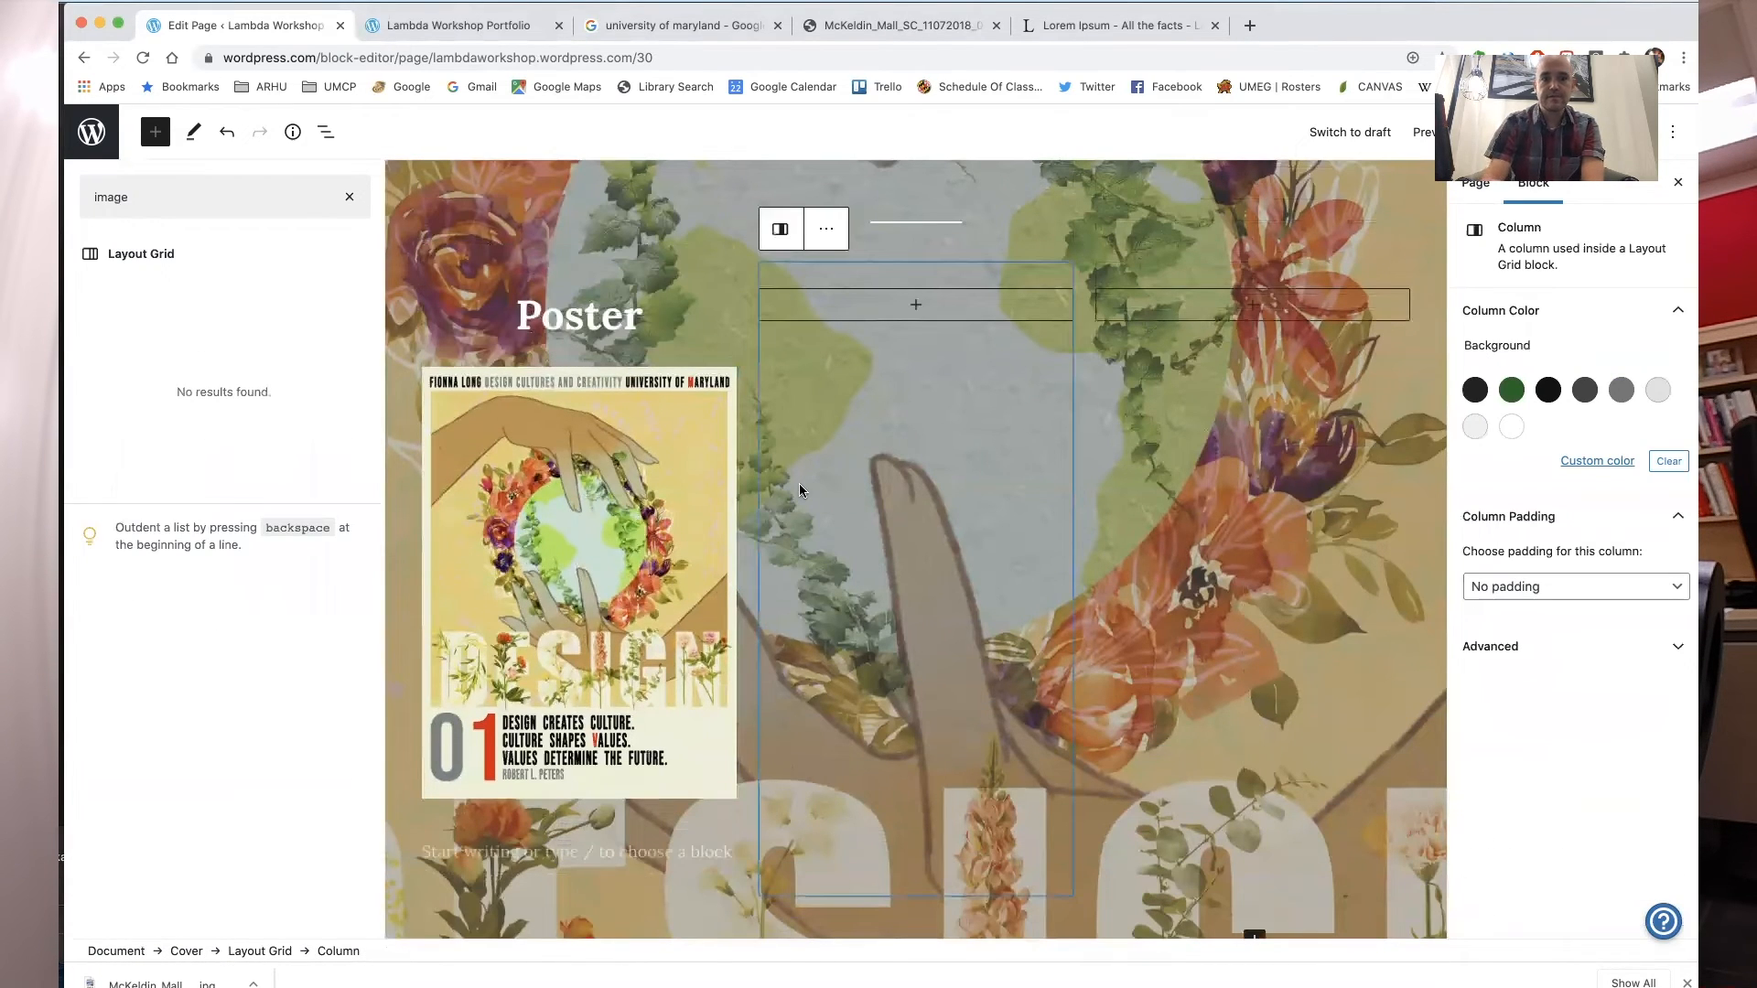
{"action": "double_click", "coordinate": [574, 311]}
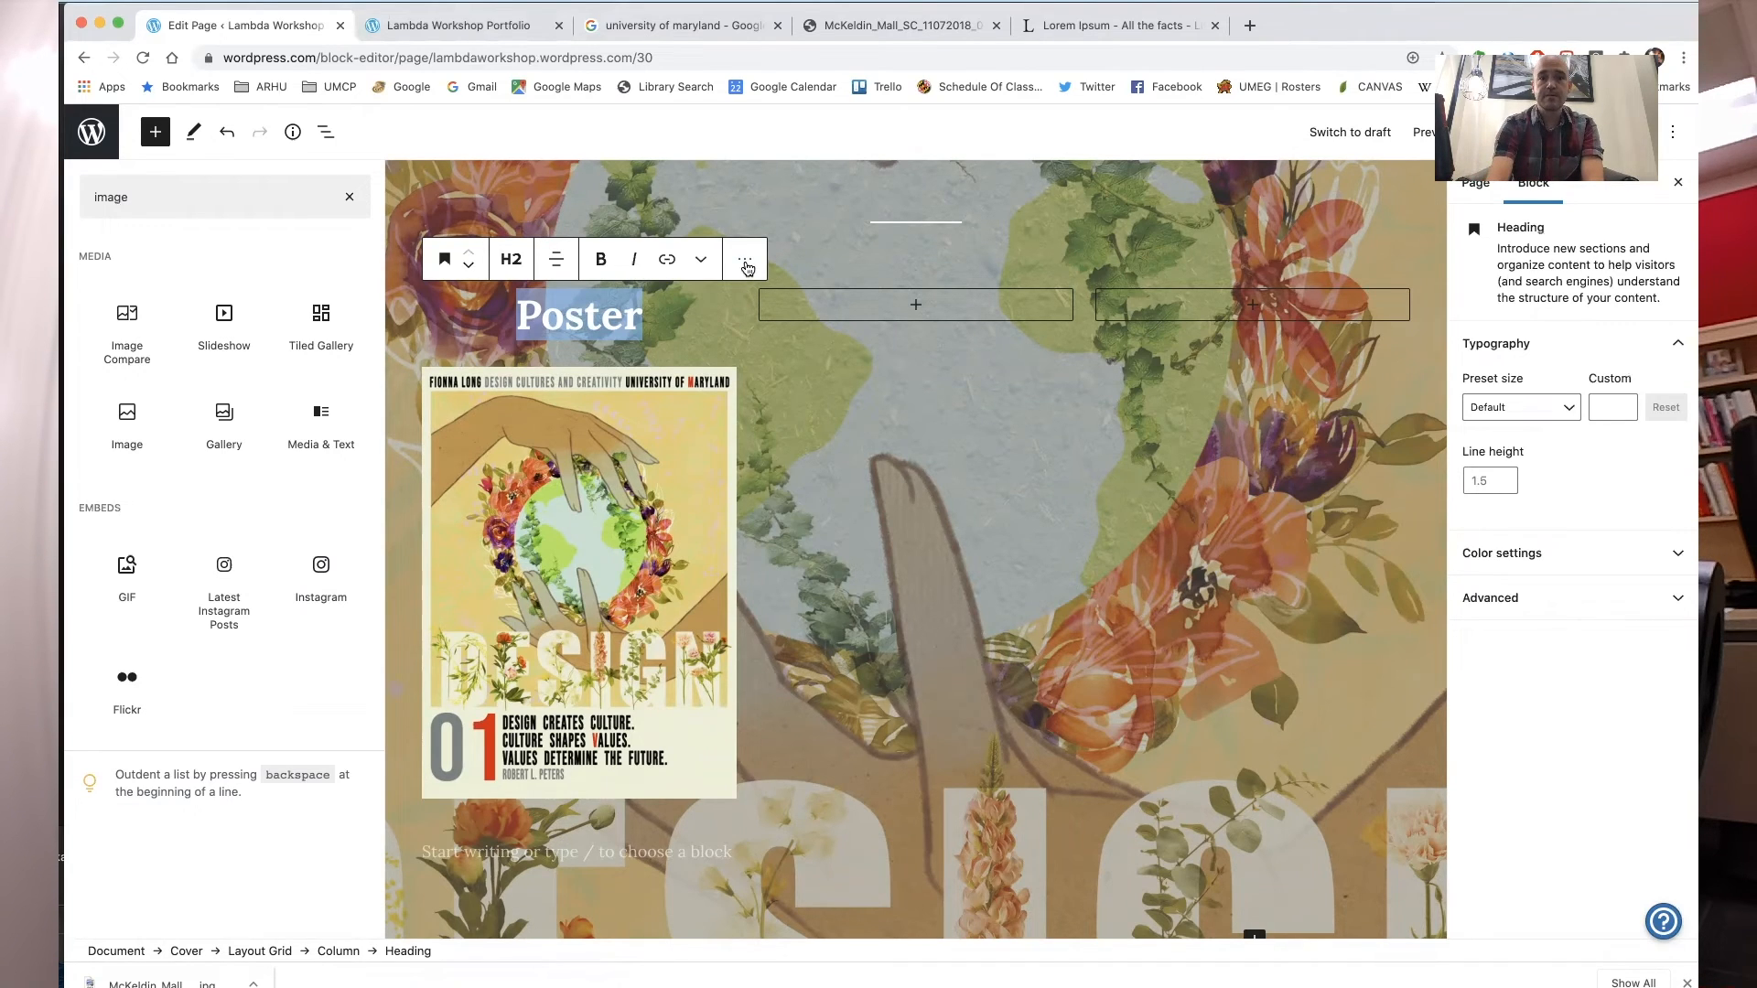
{"action": "left_click", "coordinate": [669, 264]}
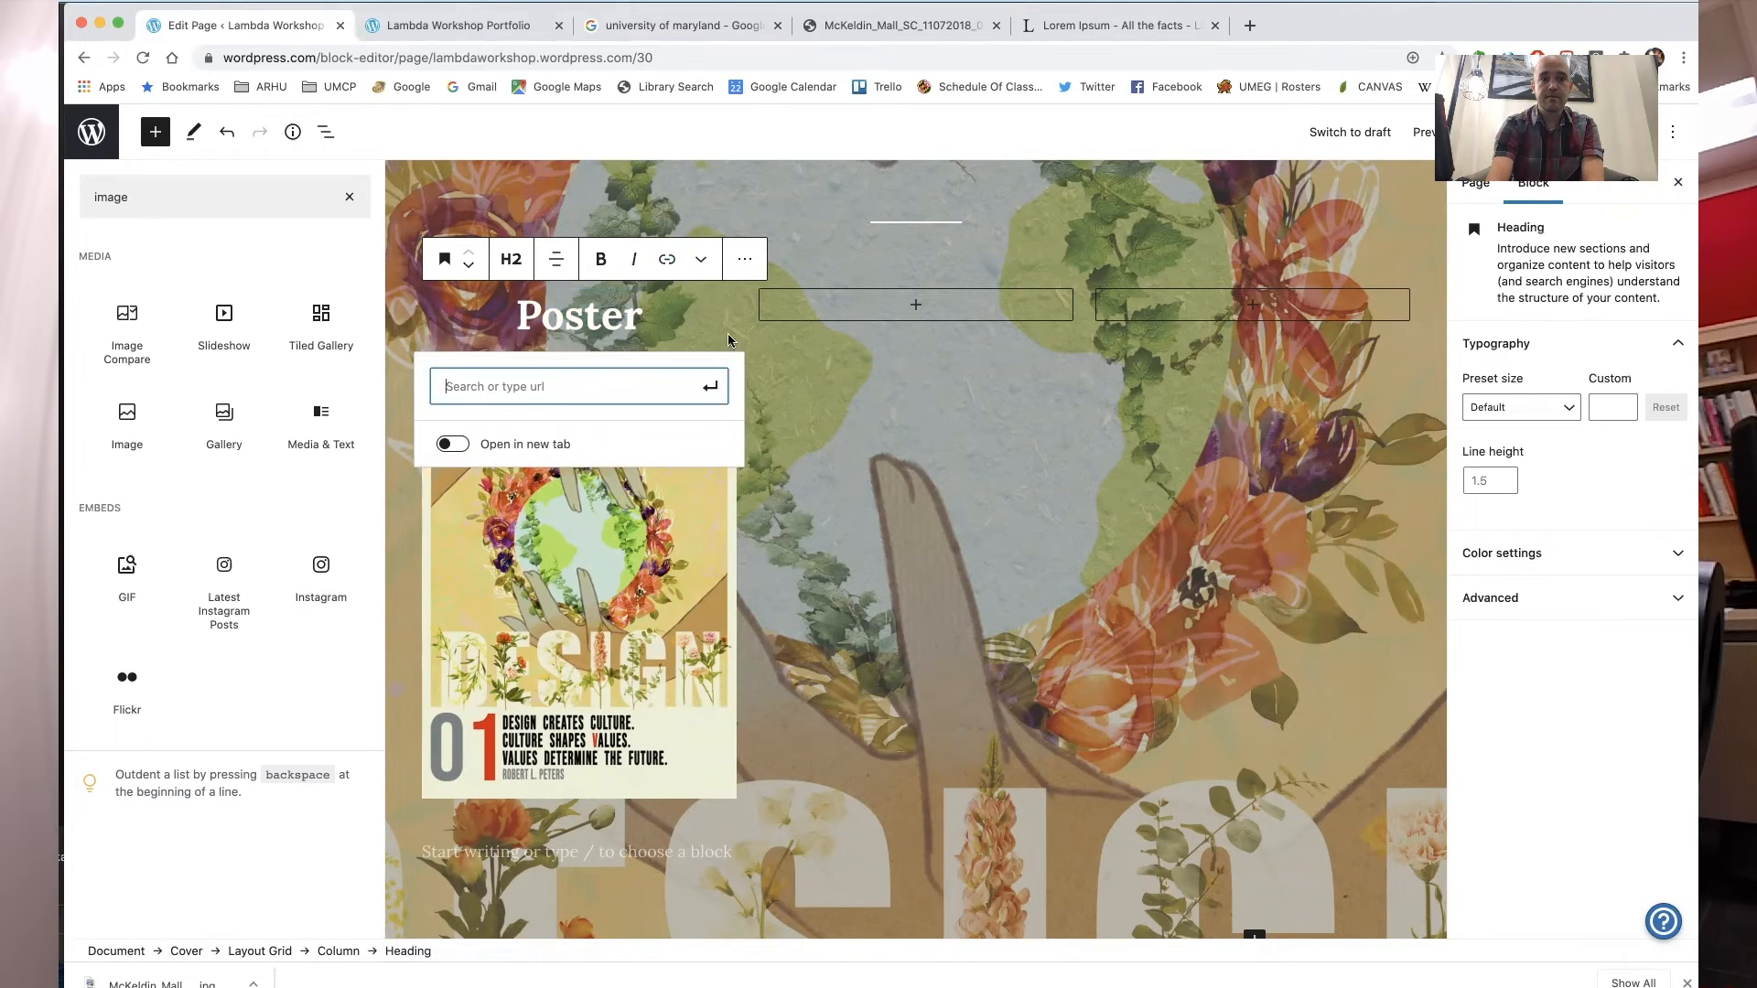
{"action": "left_click", "coordinate": [750, 261]}
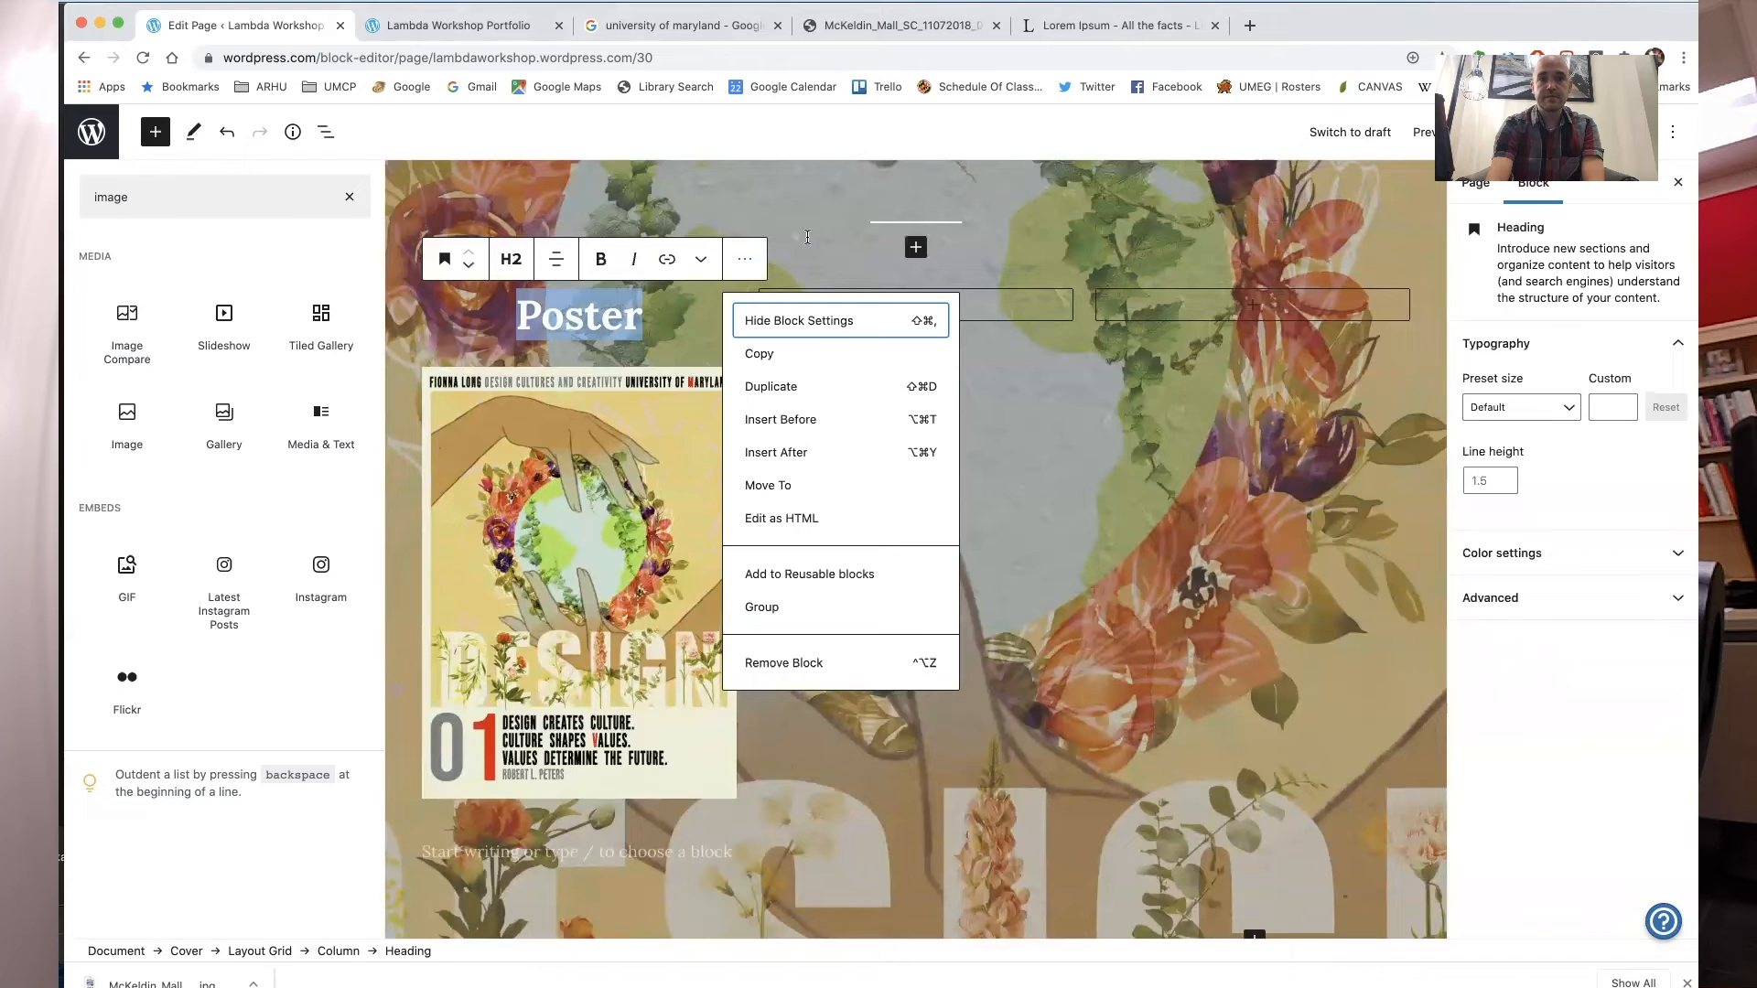
{"action": "left_click", "coordinate": [1139, 450]}
{"action": "left_click_drag", "start_coordinate": [1322, 29], "coordinate": [1316, 154]}
{"action": "left_click", "coordinate": [1489, 259]}
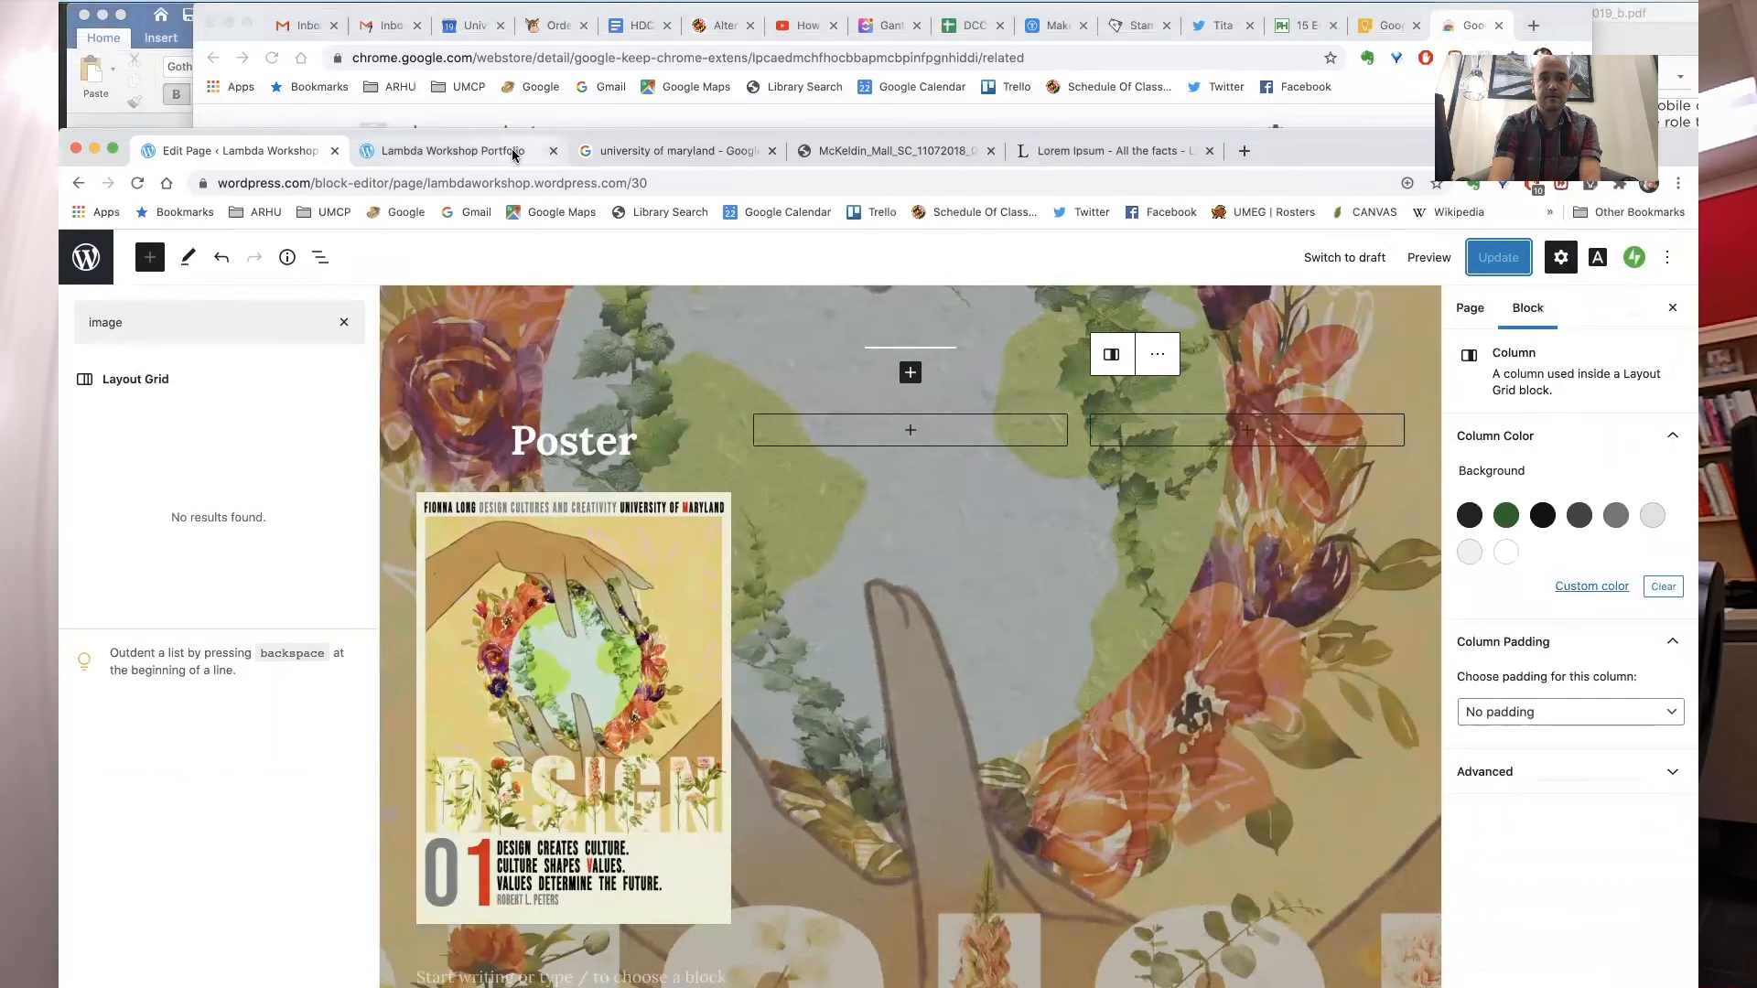
- Open the Poster project page from the live site's Portfolio archive and copy its web address
{"action": "left_click", "coordinate": [453, 151]}
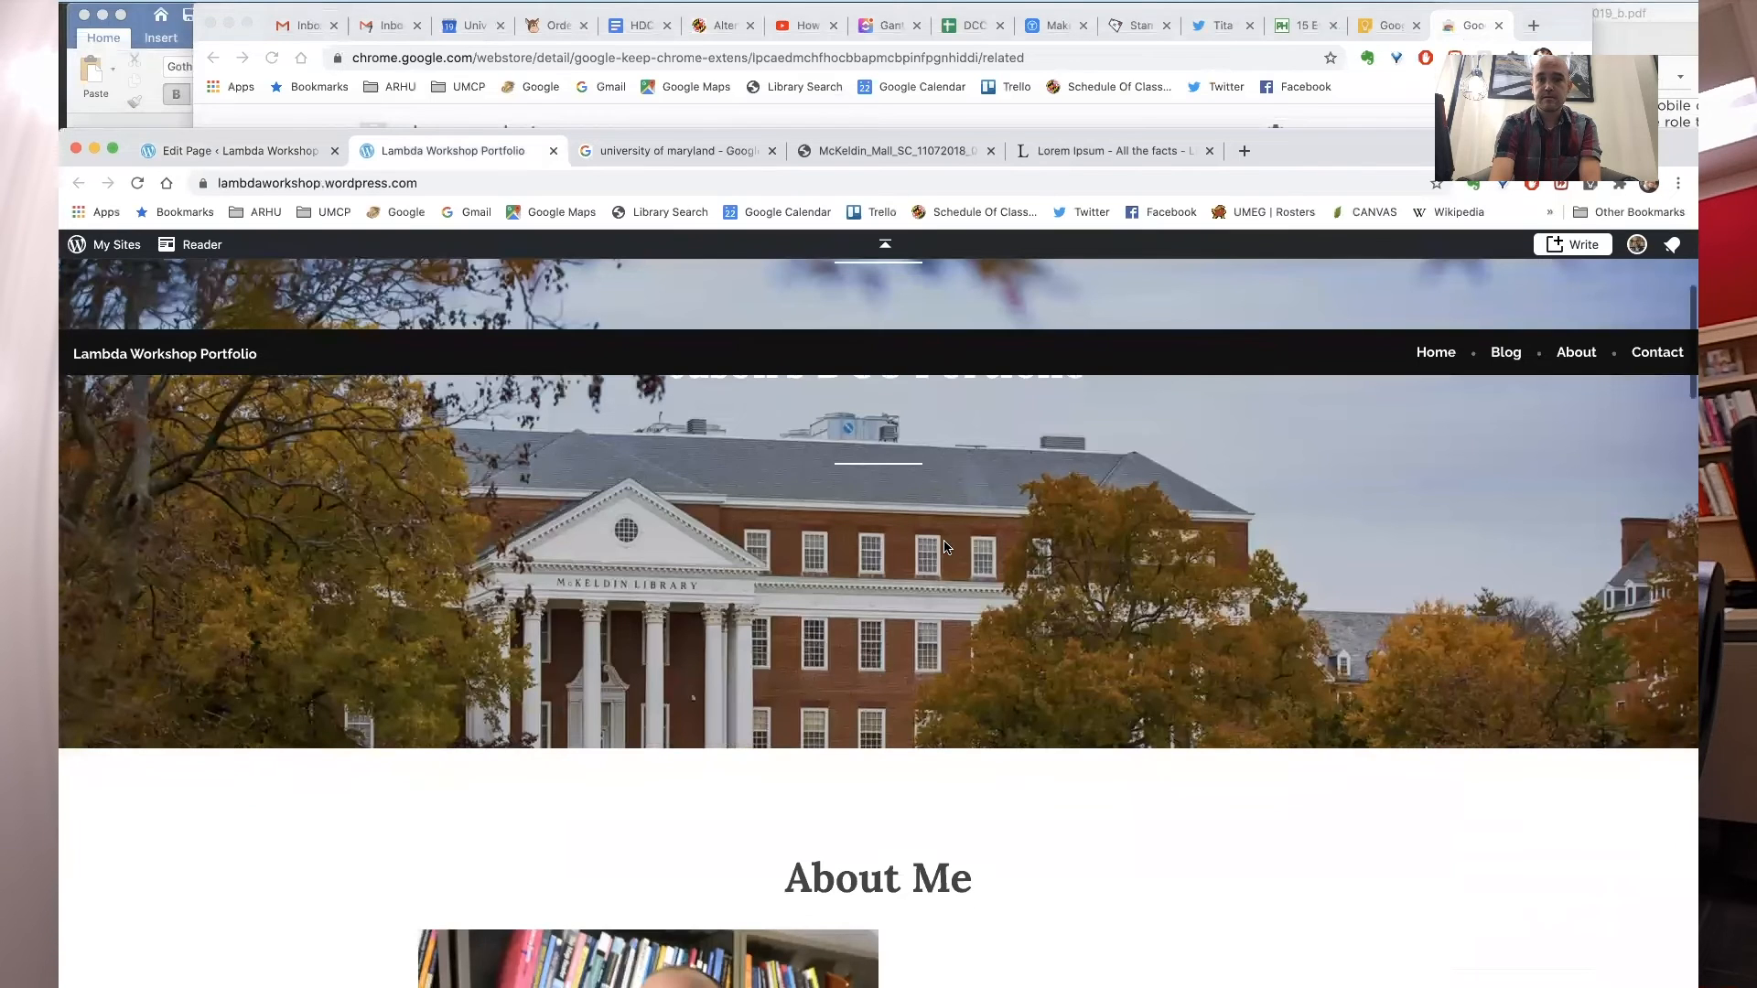
{"action": "left_click", "coordinate": [139, 182]}
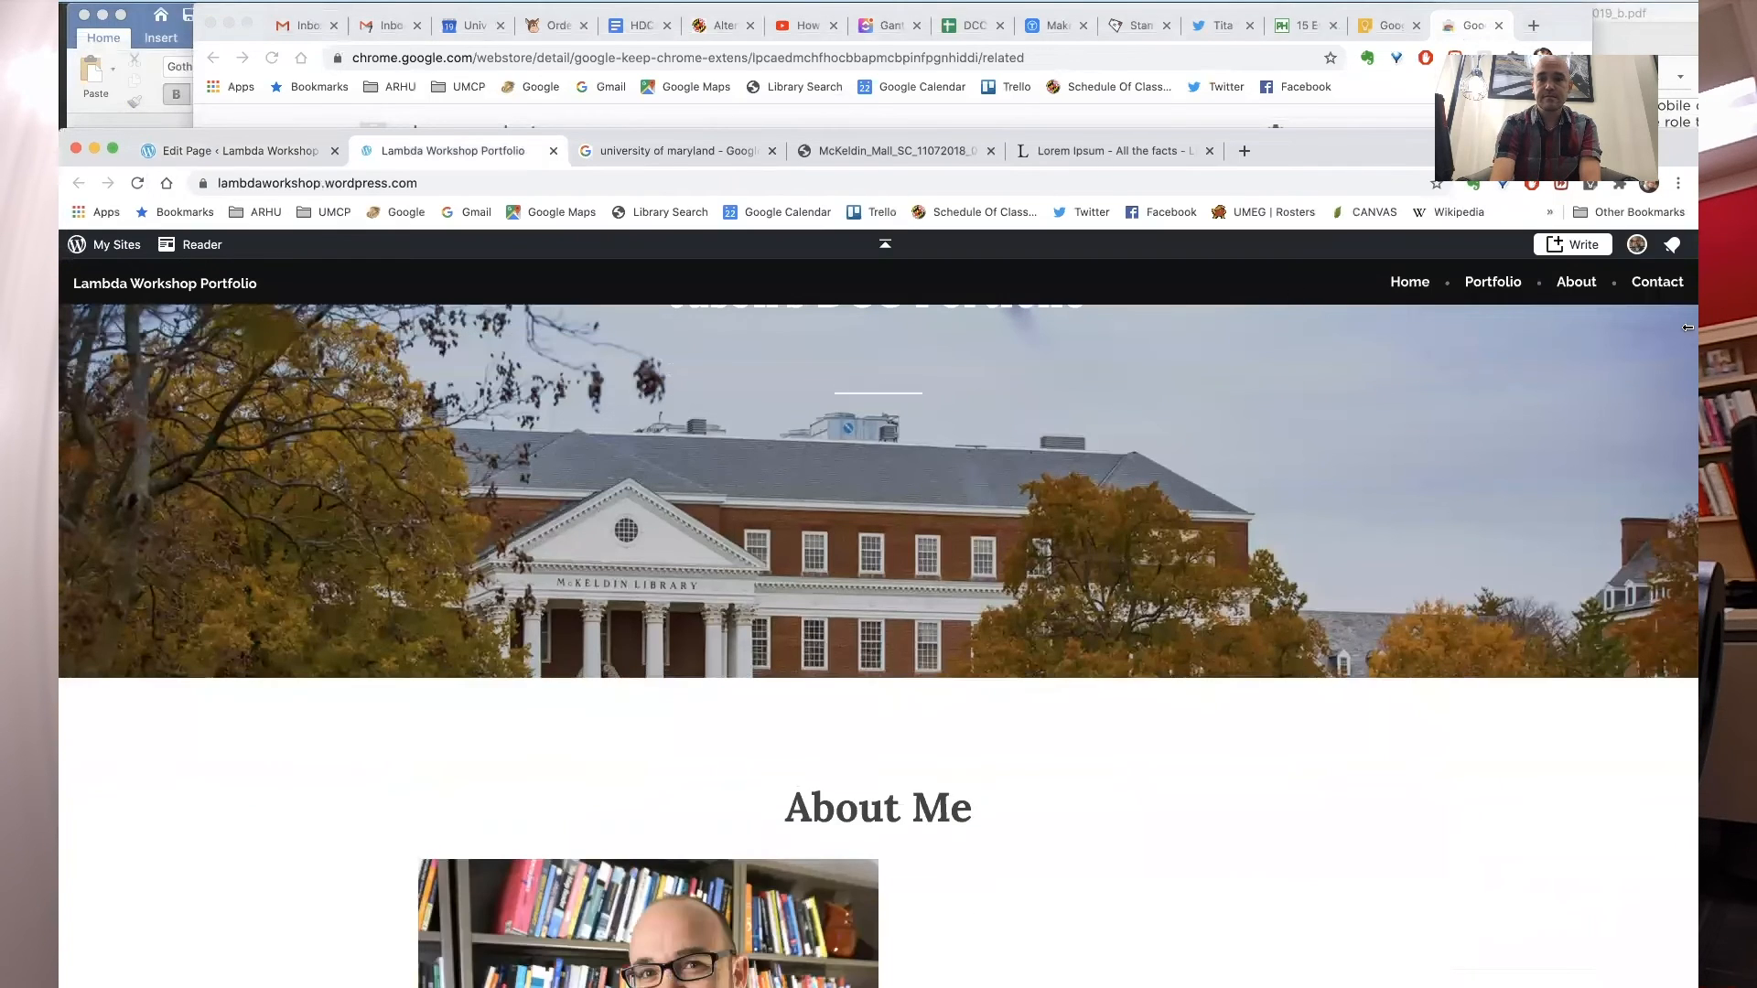
{"action": "left_click", "coordinate": [1499, 282]}
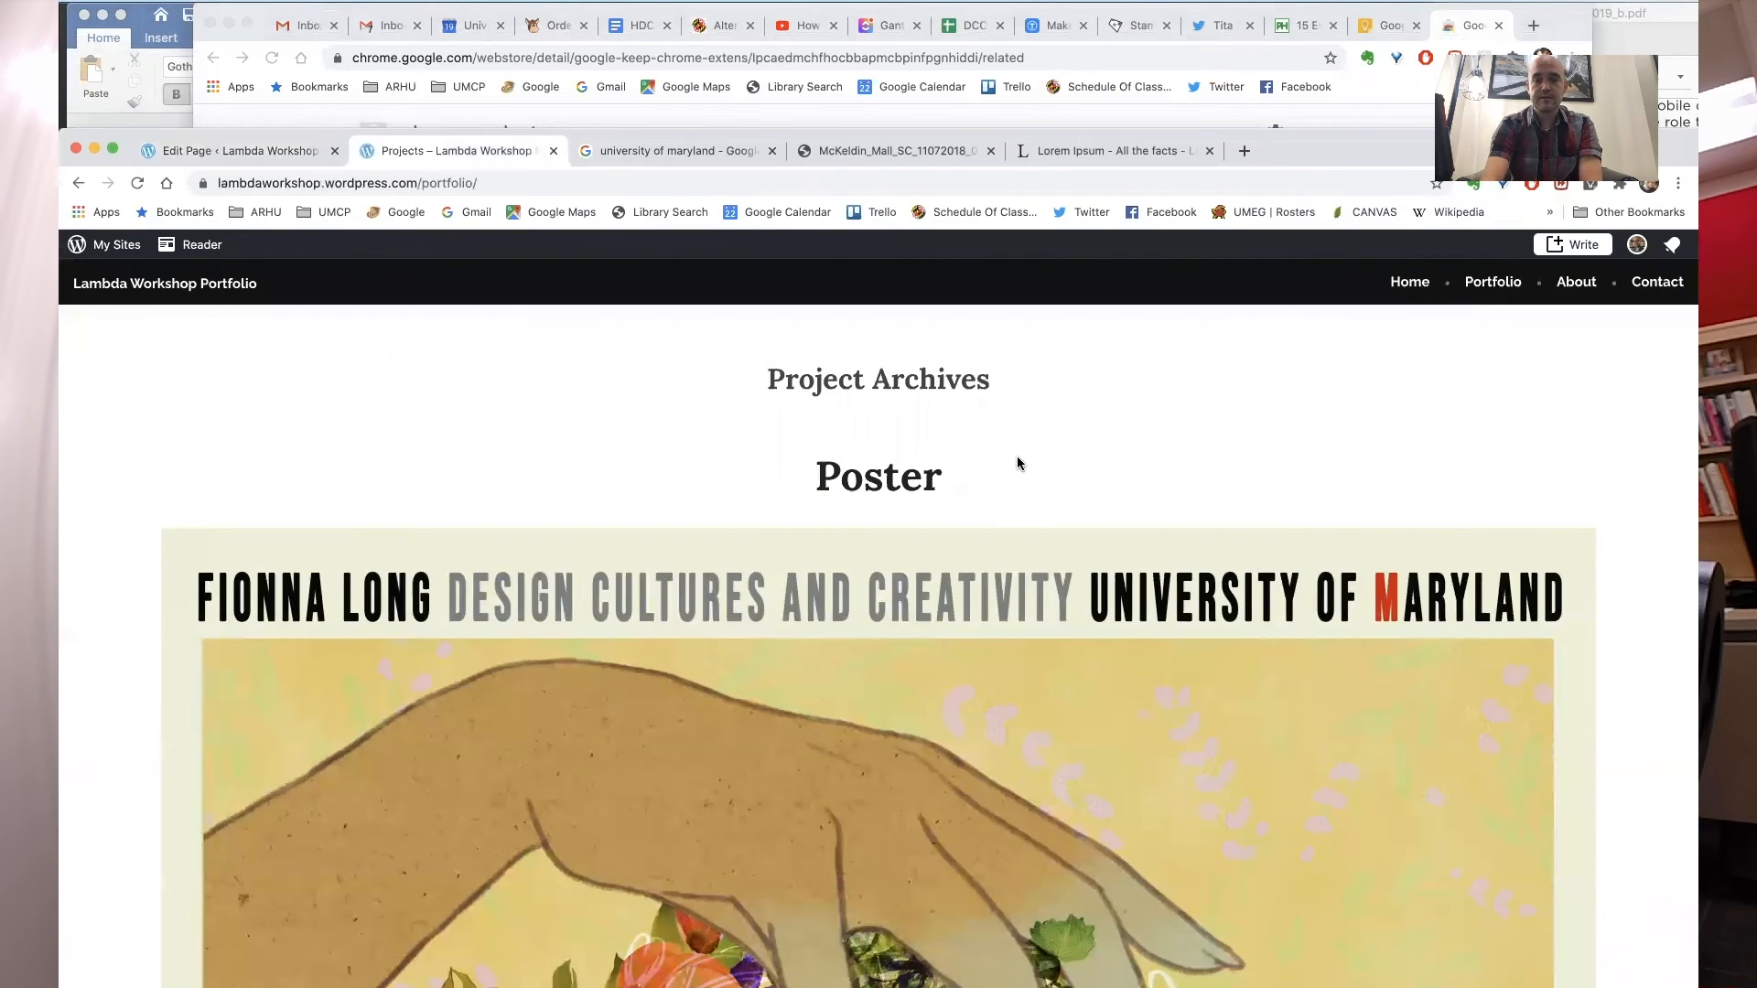
{"action": "scroll", "coordinate": [1018, 458], "scroll_direction": "down", "scroll_amount": 10}
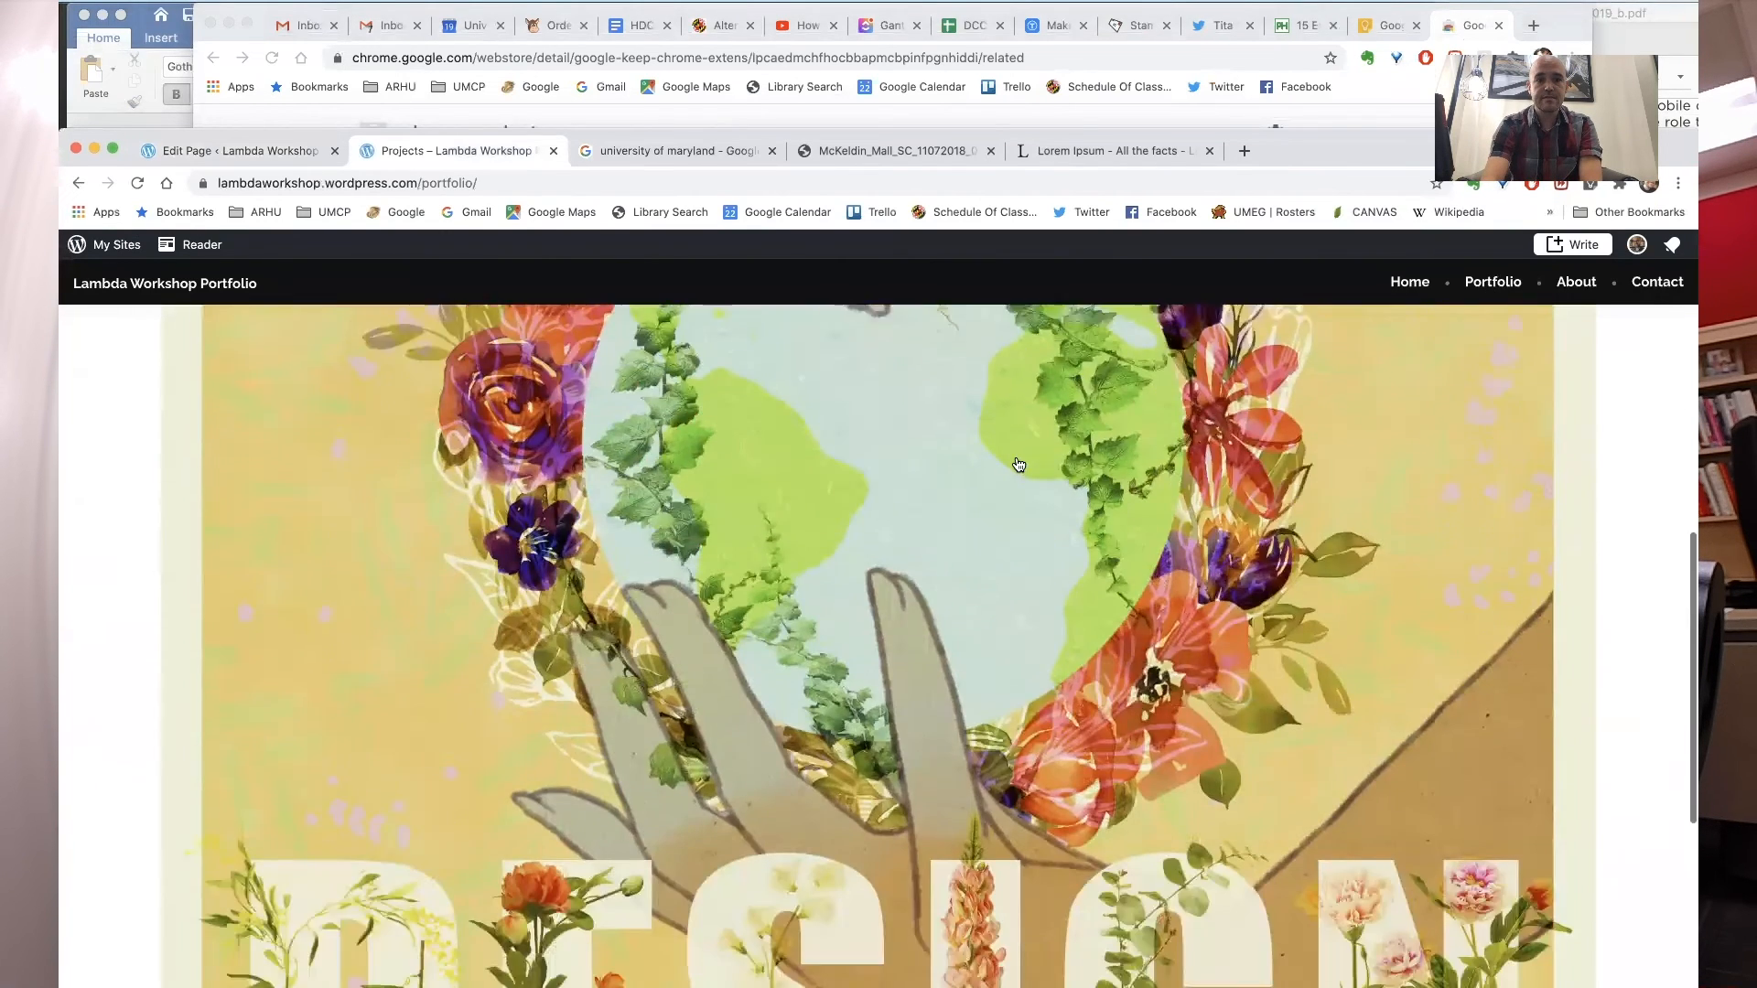
{"action": "scroll", "coordinate": [1018, 464], "scroll_direction": "down", "scroll_amount": 1}
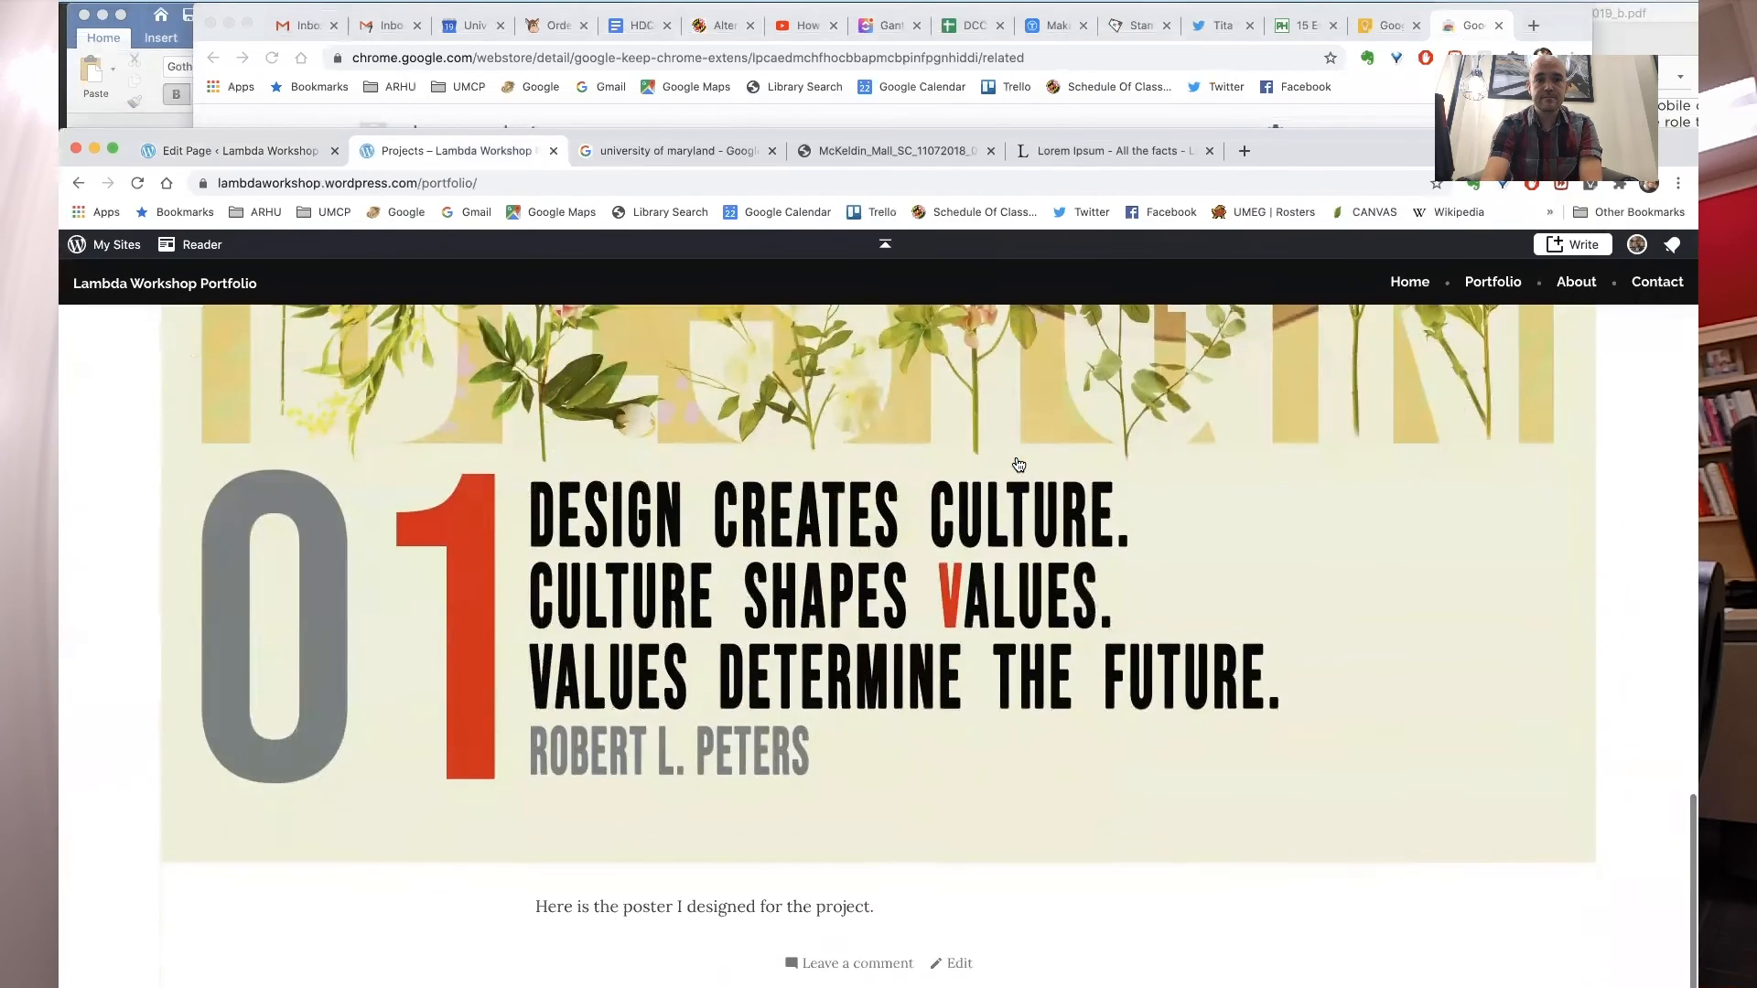
{"action": "left_click", "coordinate": [868, 528]}
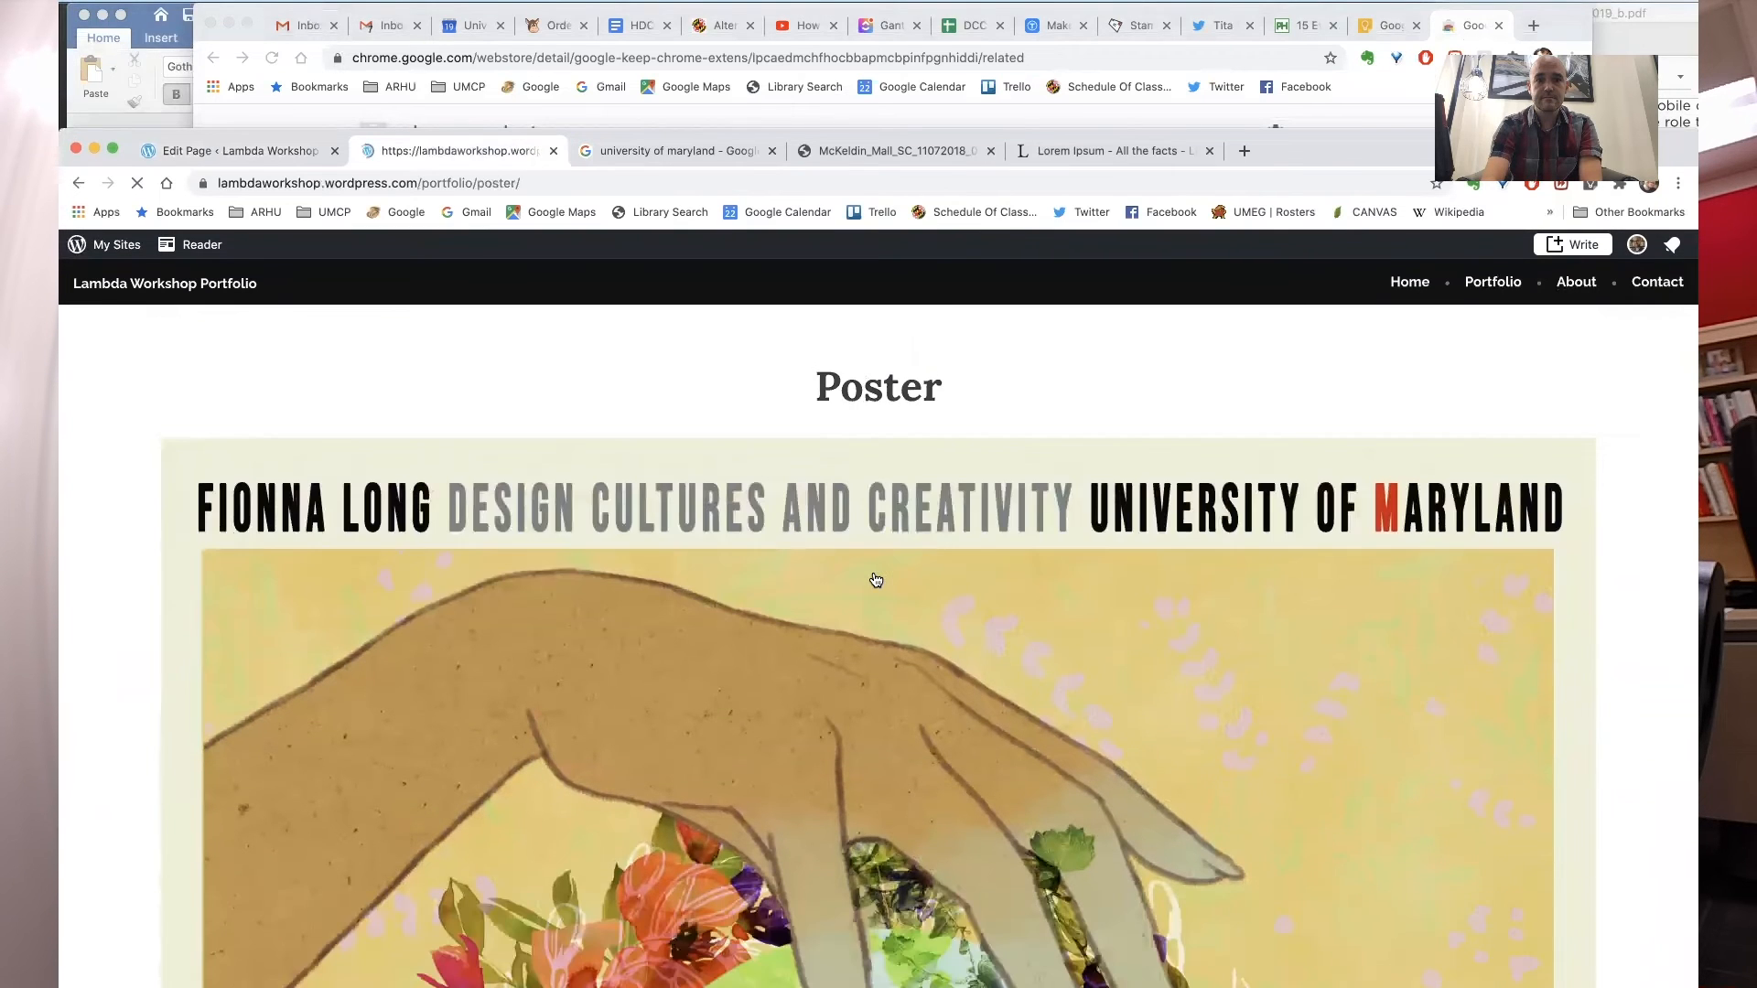
{"action": "left_click", "coordinate": [523, 184]}
{"action": "key", "text": "super+c"}
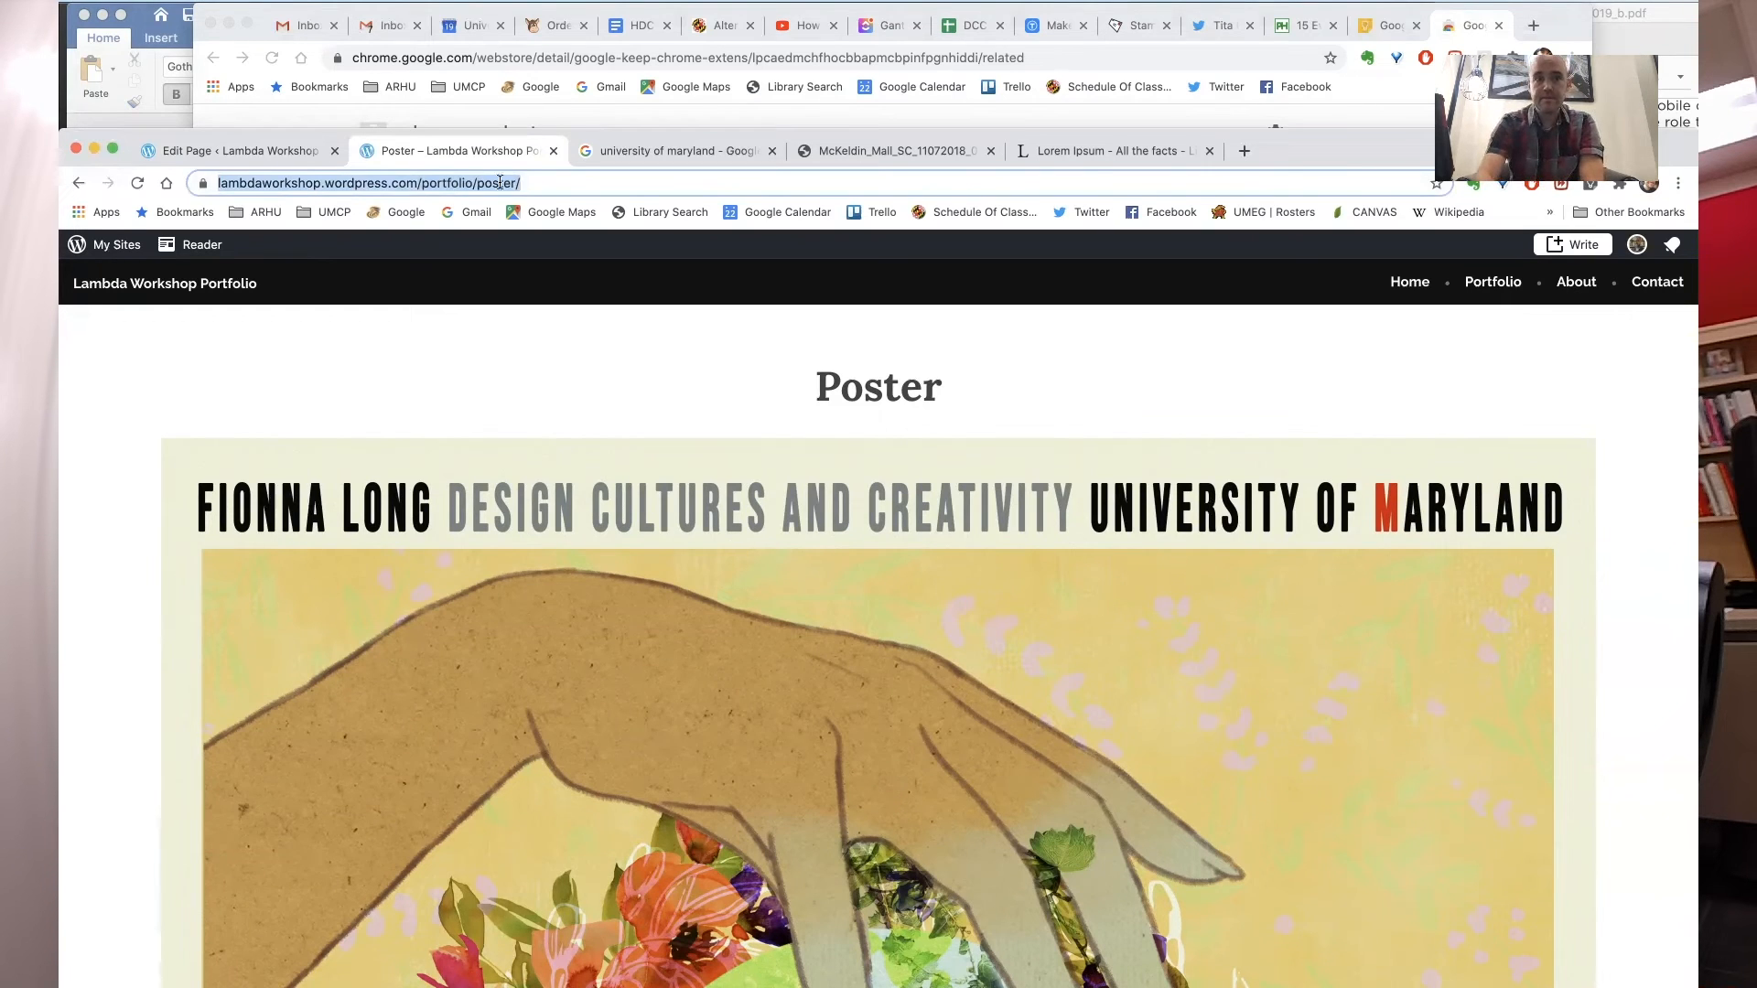
- Link the Poster heading in the first column to the copied Poster project page URL
{"action": "left_click", "coordinate": [261, 152]}
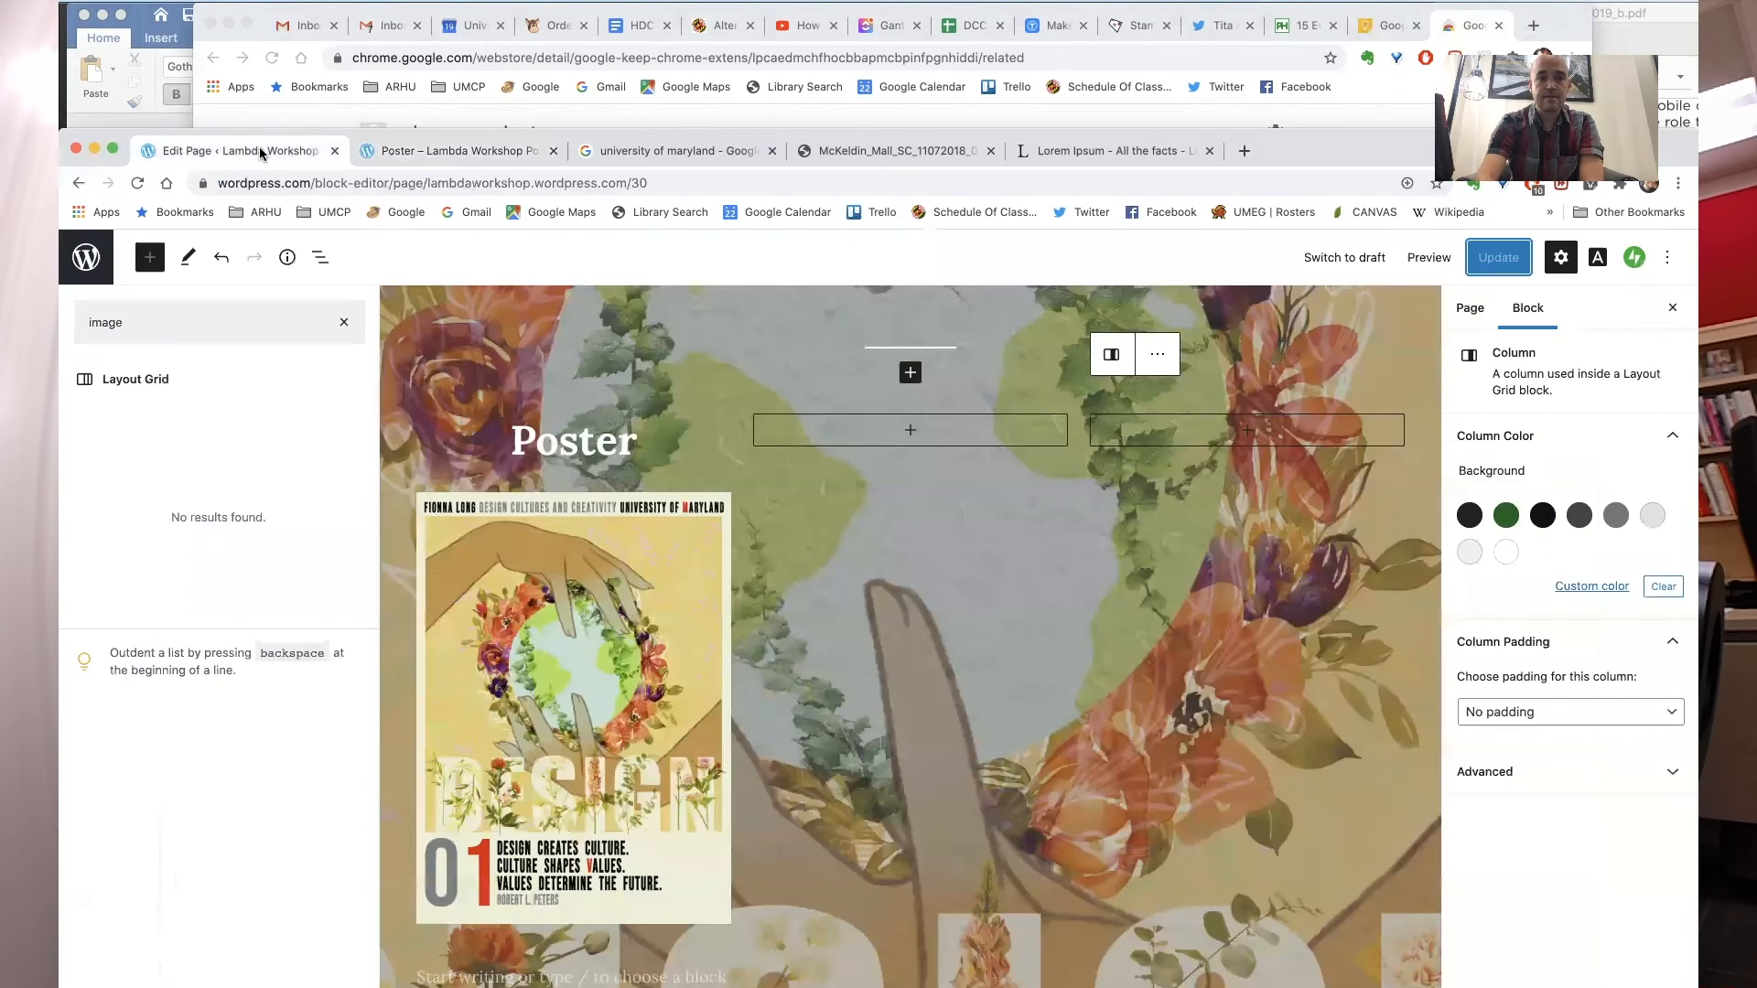
{"action": "left_click", "coordinate": [569, 438]}
{"action": "double_click", "coordinate": [593, 441]}
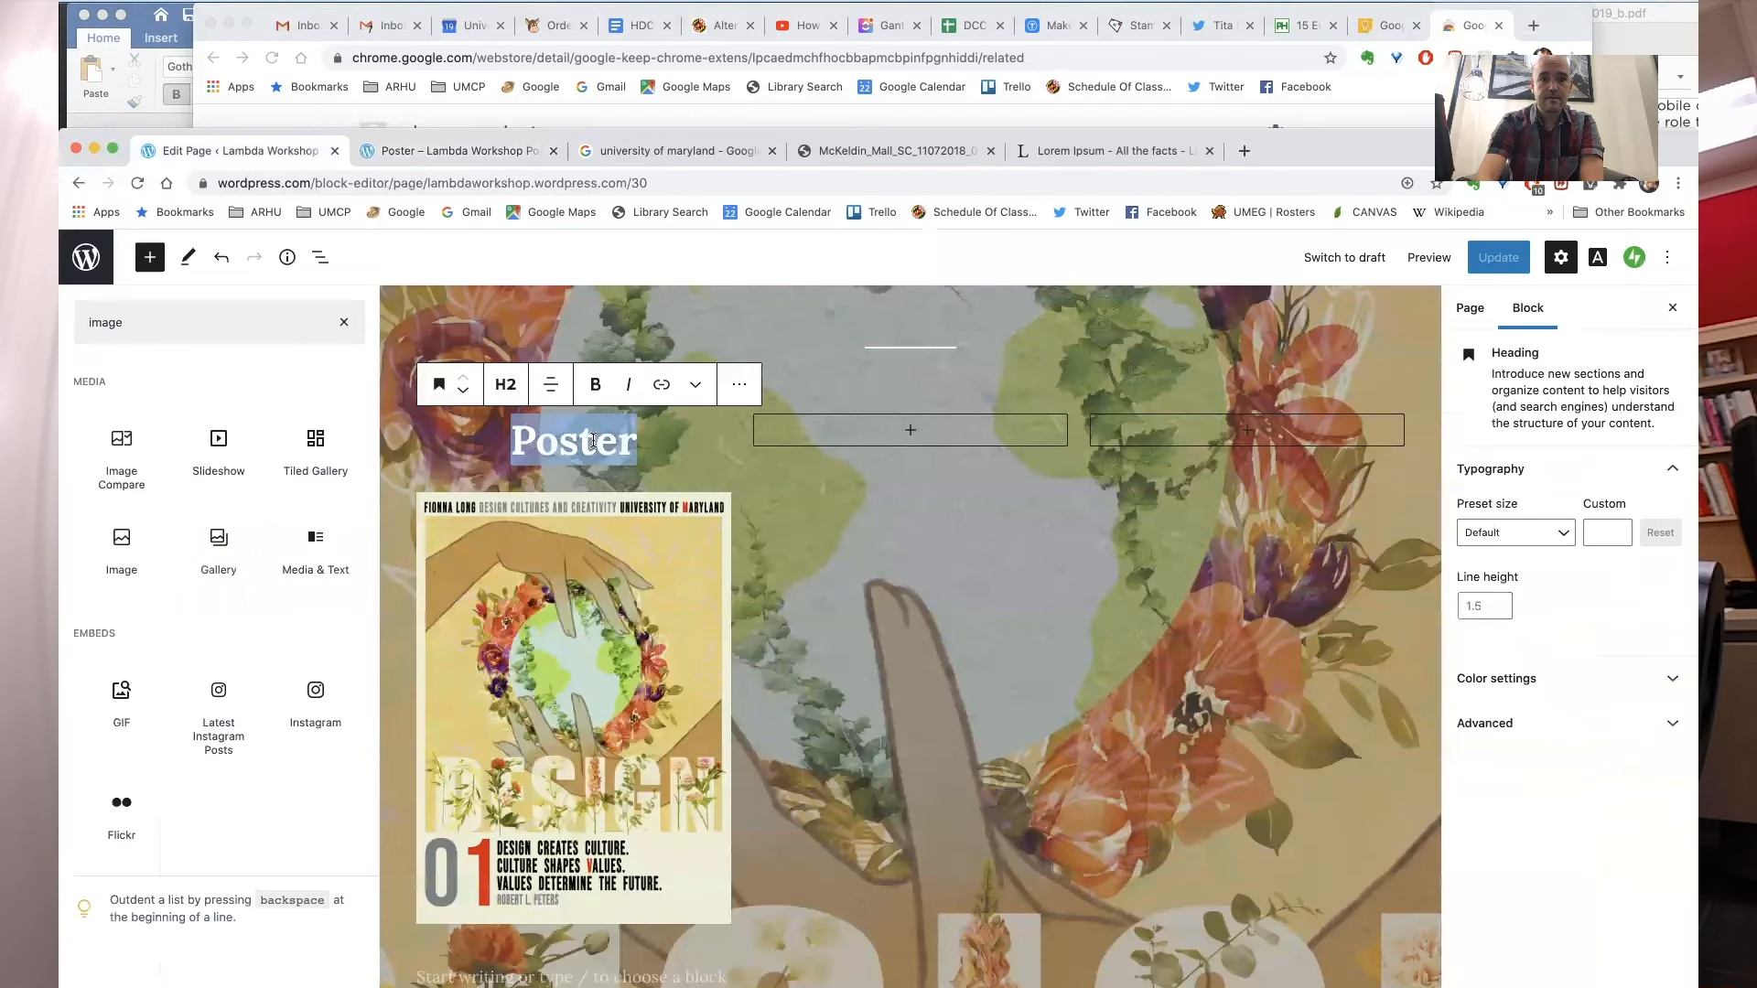
{"action": "left_click", "coordinate": [662, 386]}
{"action": "key", "text": "super+v"}
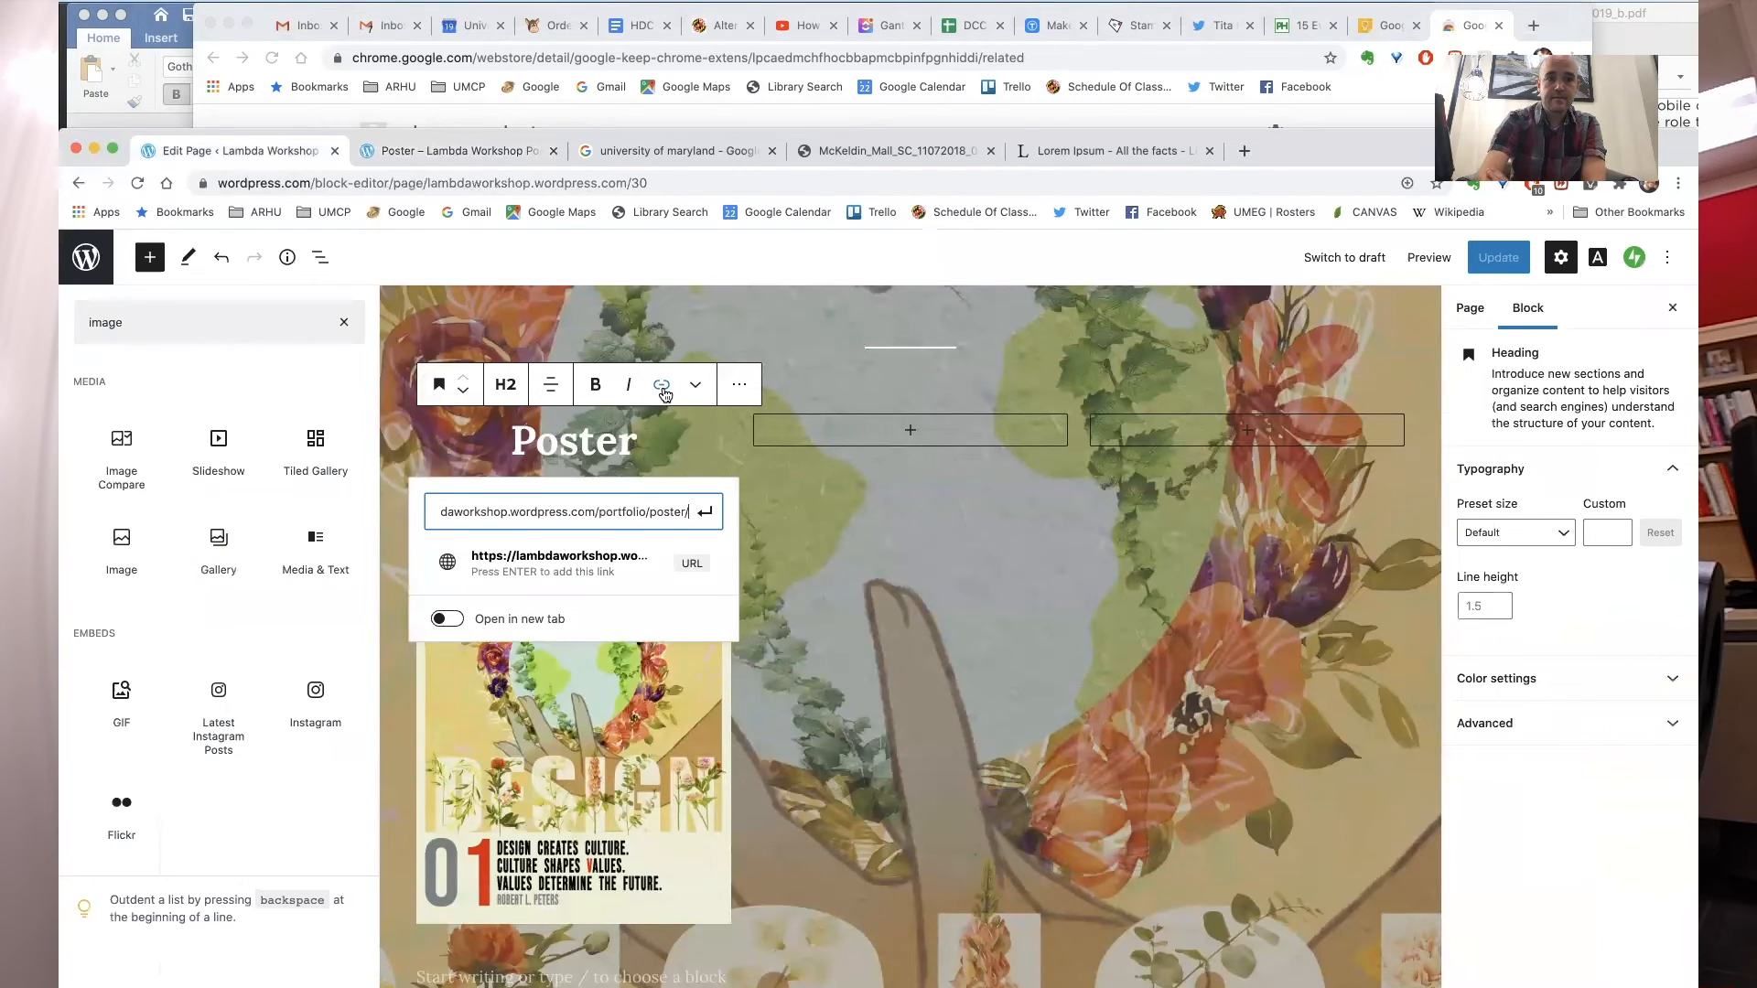
{"action": "left_click", "coordinate": [715, 503]}
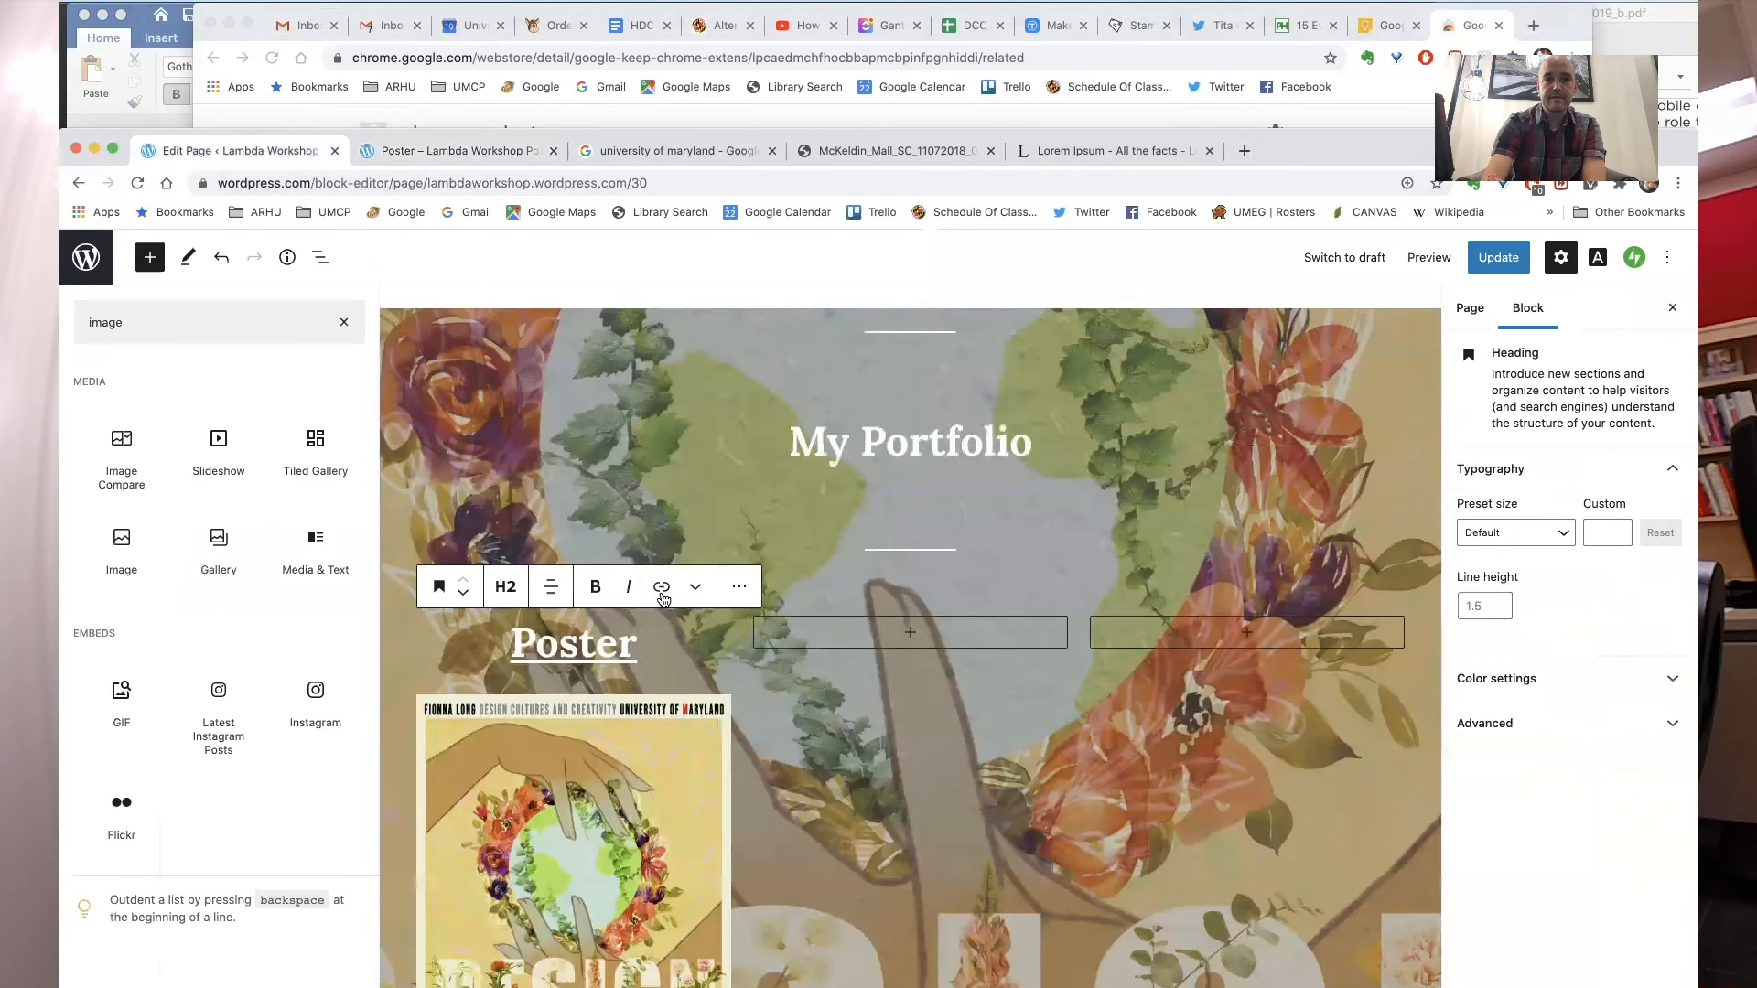
- Link the poster image to the Poster project page lambdaworkshop.wordpress.com/portfolio/poster/ and update the page
{"action": "left_click", "coordinate": [599, 727]}
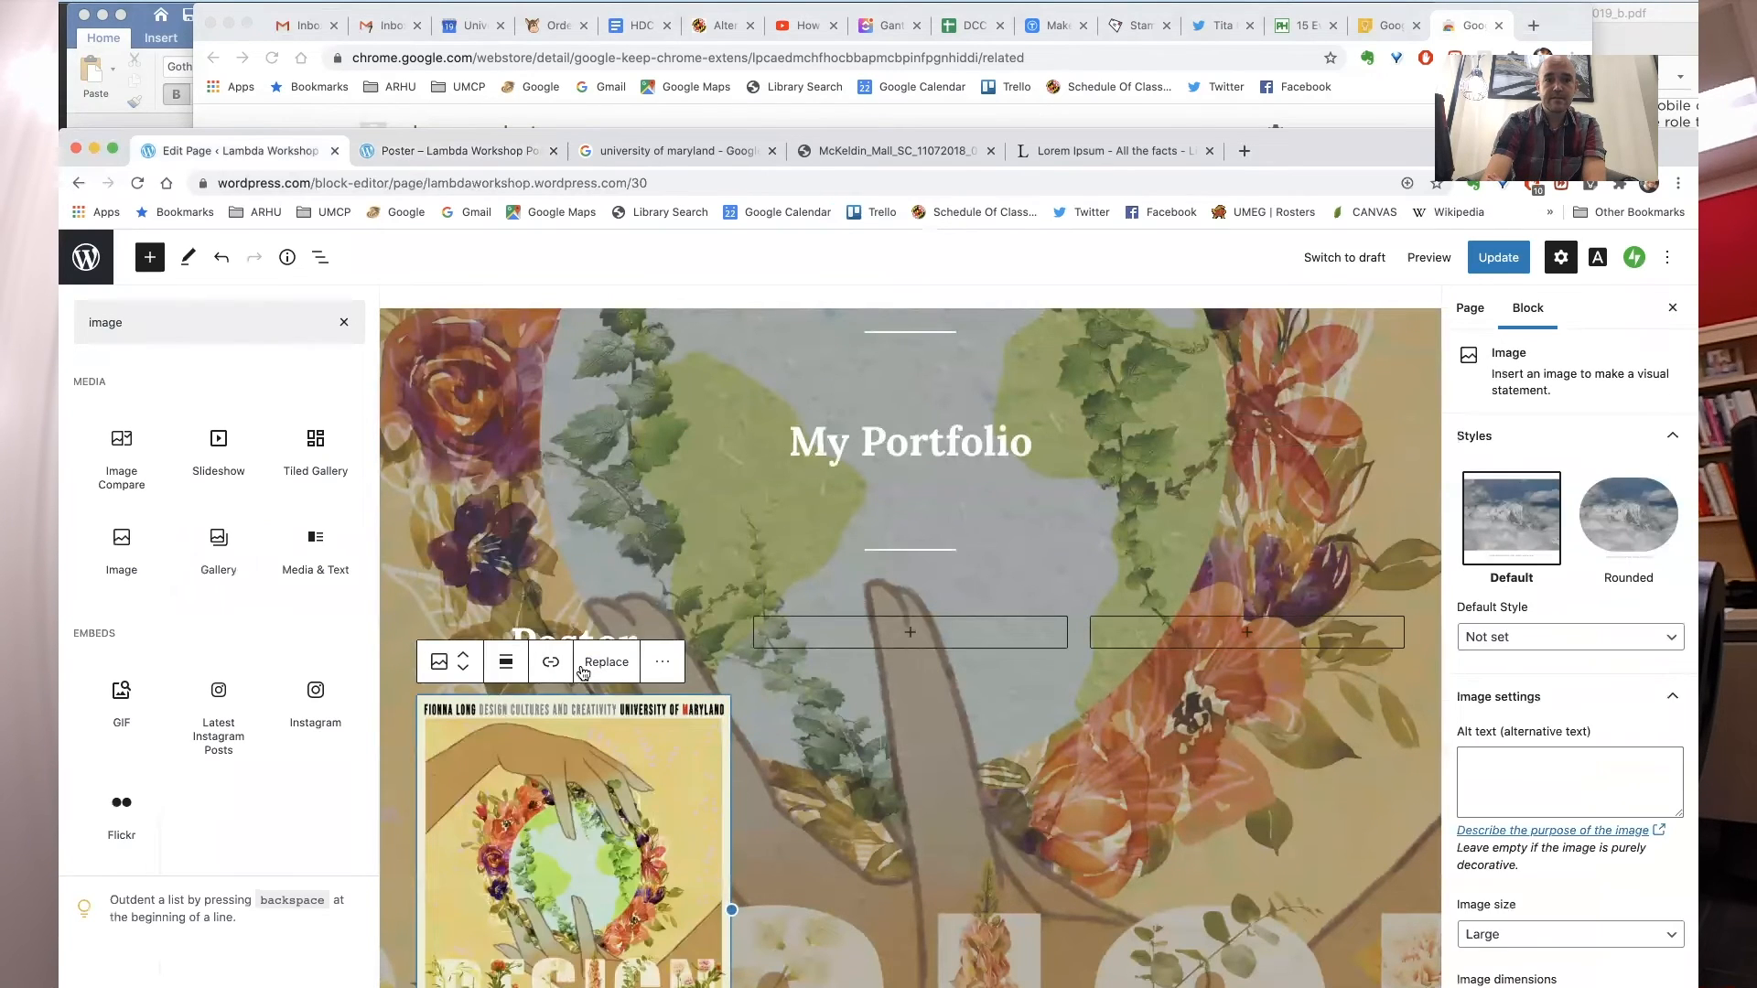
{"action": "left_click", "coordinate": [550, 662]}
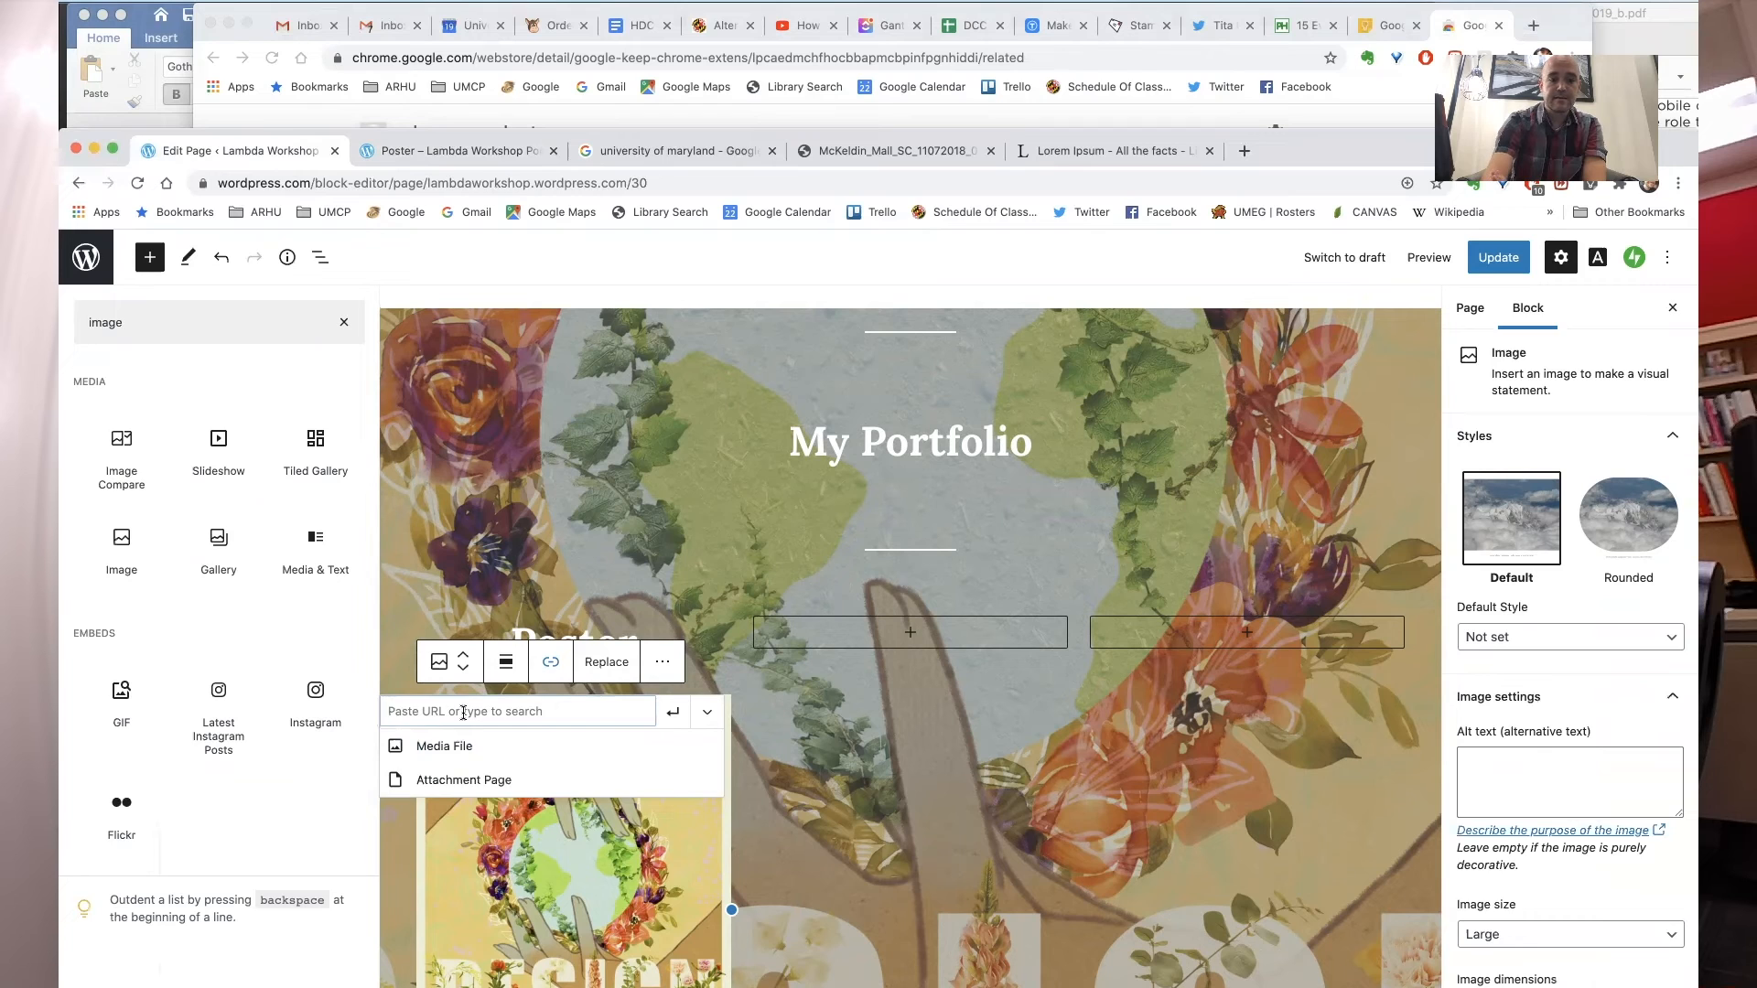
{"action": "left_click", "coordinate": [465, 777]}
{"action": "key", "text": "Return"}
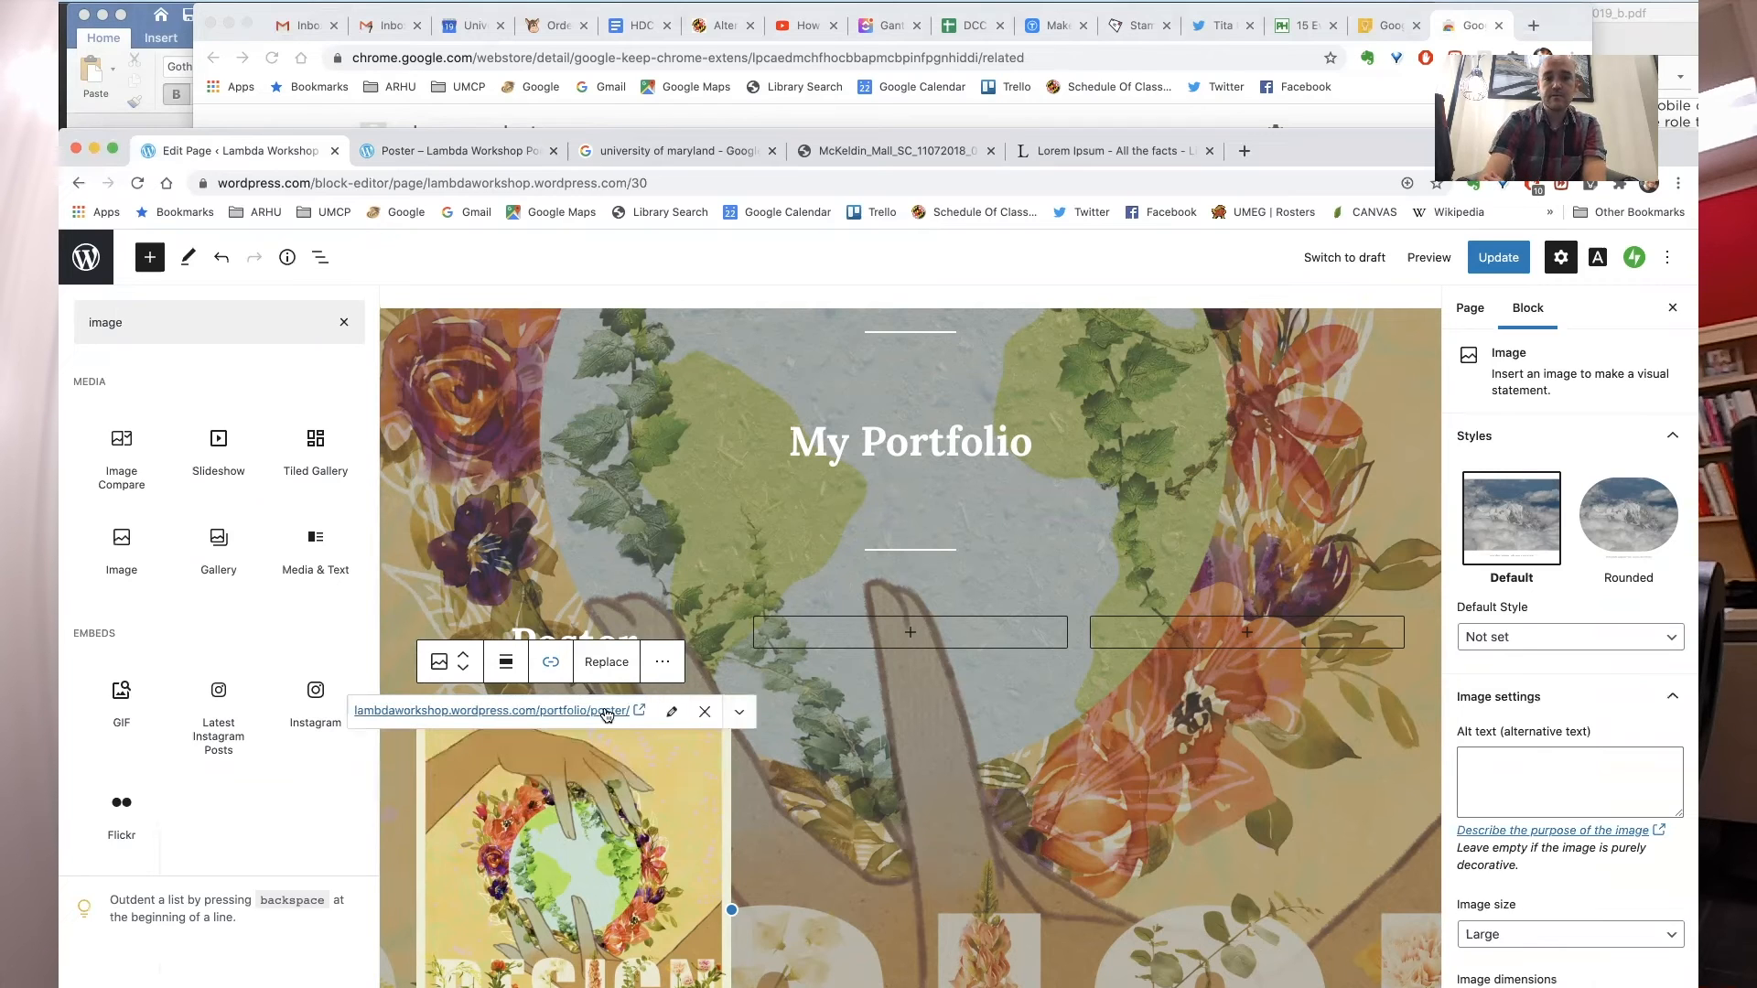
{"action": "left_click", "coordinate": [906, 732]}
{"action": "left_click", "coordinate": [1499, 260]}
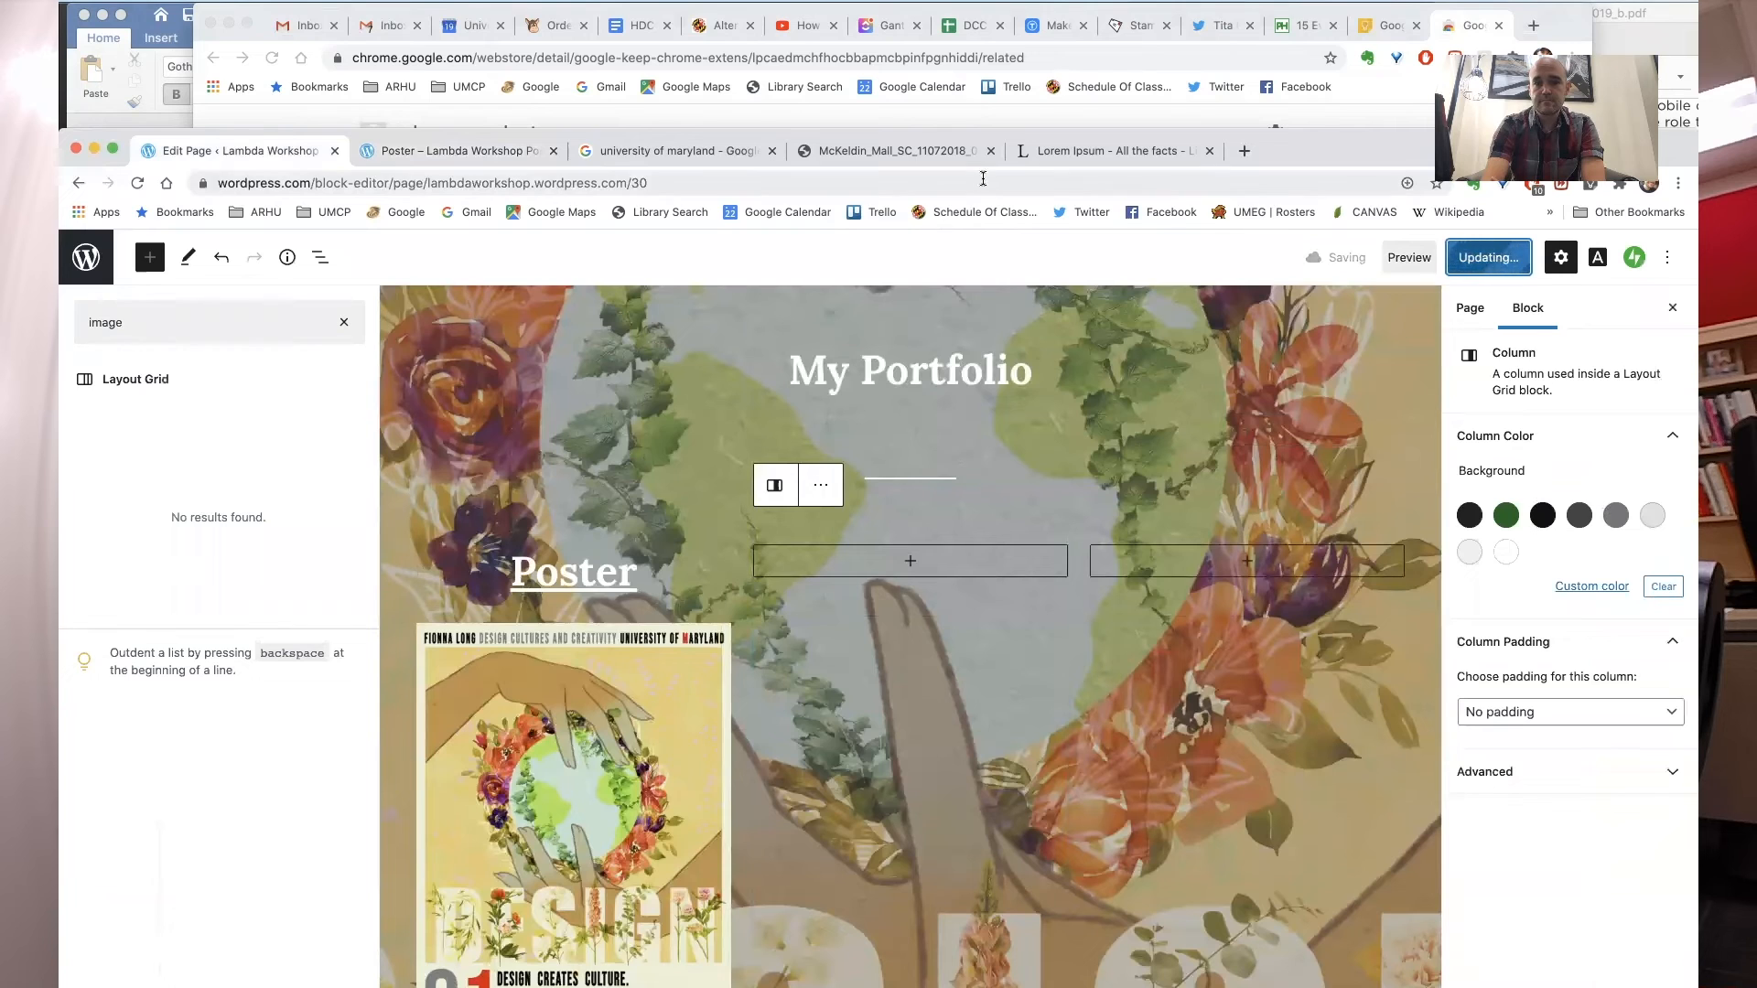
- Check the home page's portfolio section on the live site and follow the Poster link to its project page
{"action": "left_click", "coordinate": [462, 152]}
{"action": "left_click", "coordinate": [213, 280]}
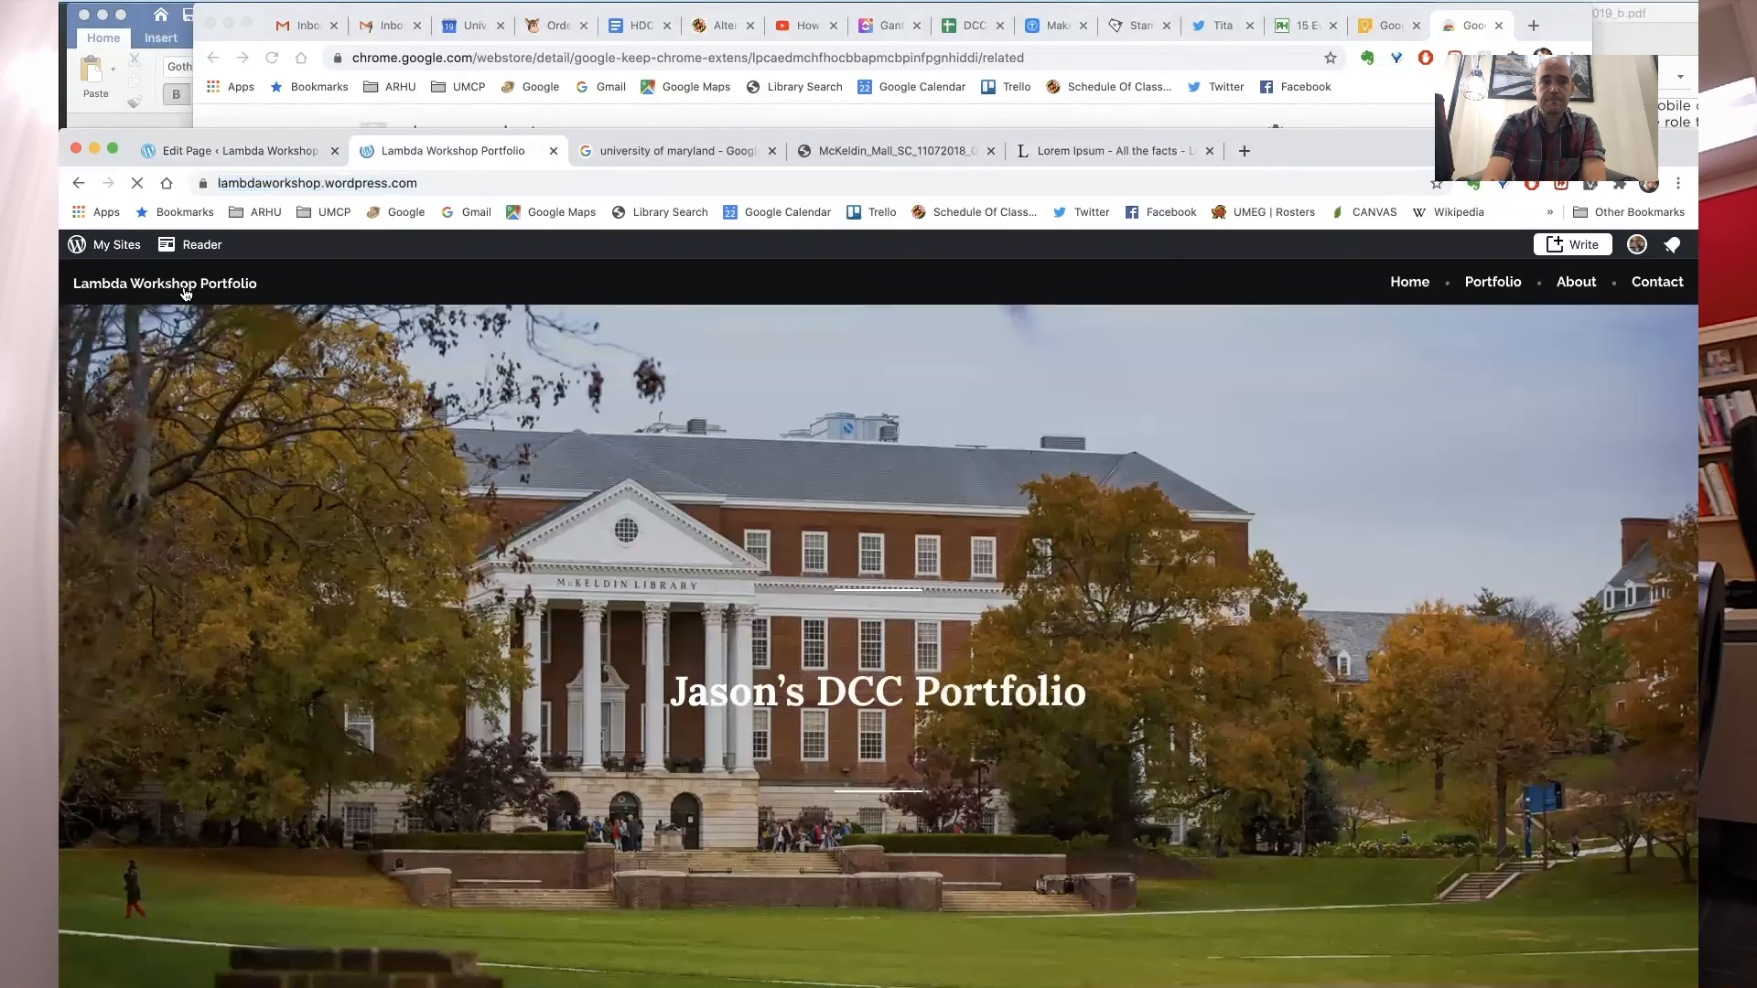
{"action": "scroll", "coordinate": [540, 451], "scroll_direction": "down", "scroll_amount": 5}
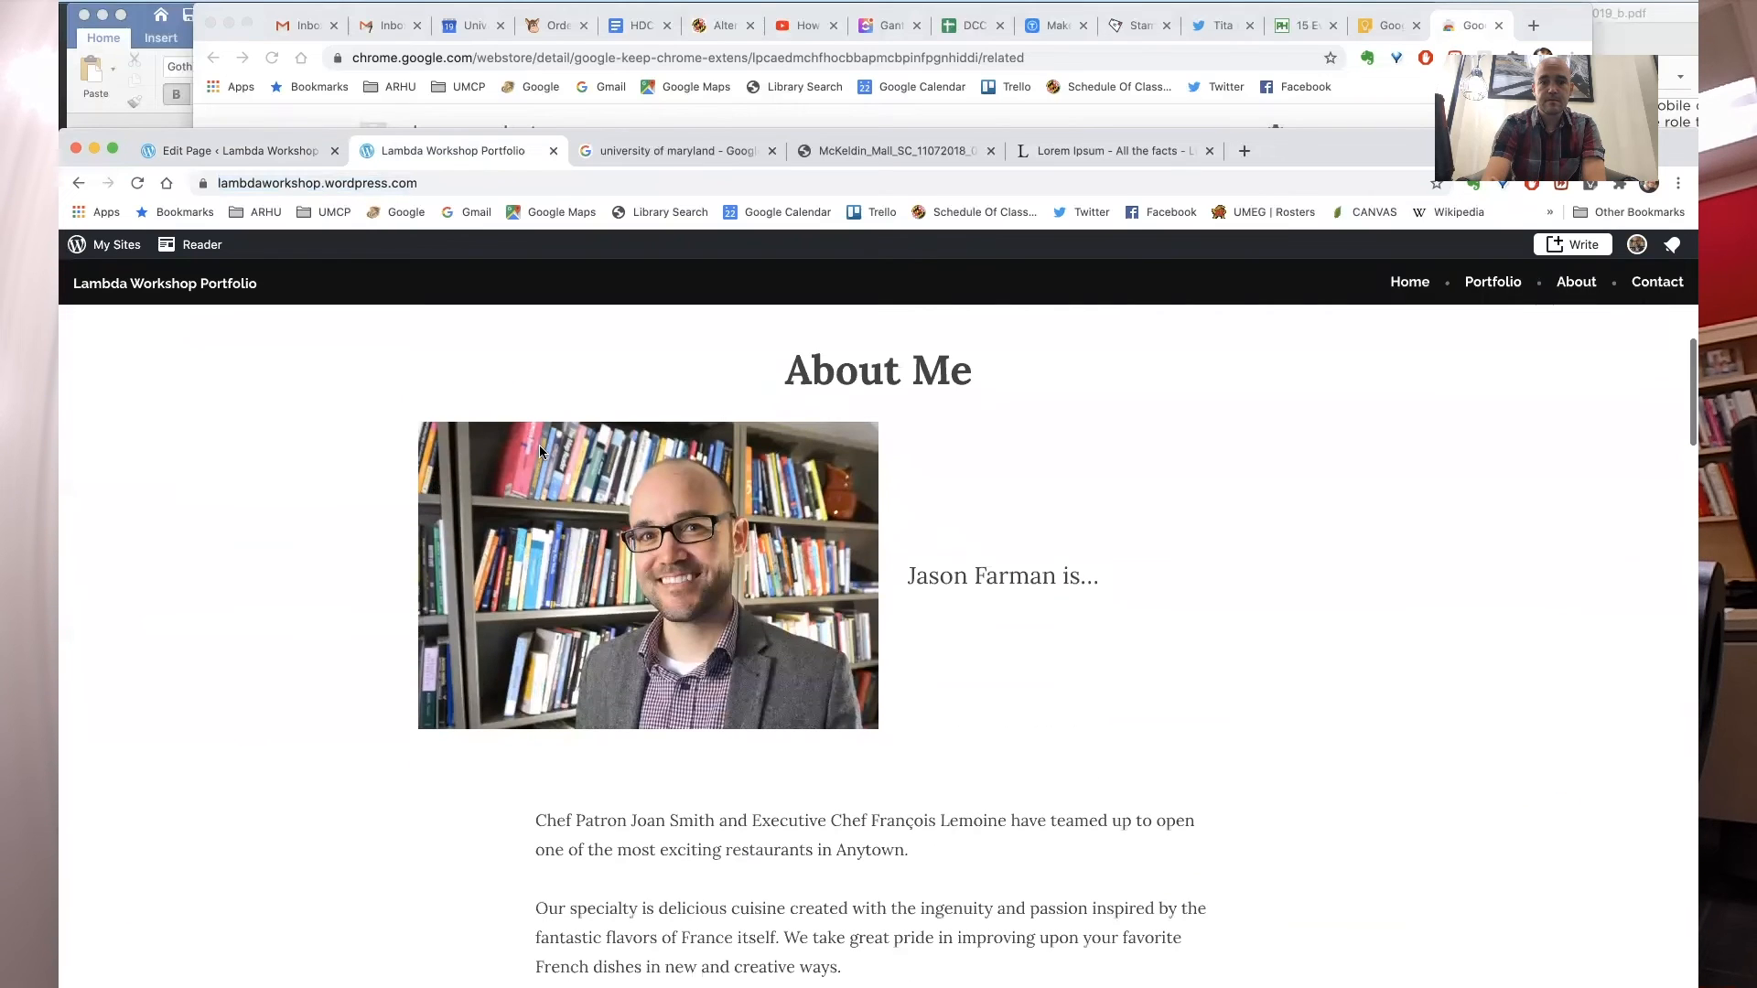
{"action": "scroll", "coordinate": [314, 646], "scroll_direction": "down", "scroll_amount": 10}
{"action": "scroll", "coordinate": [319, 666], "scroll_direction": "up", "scroll_amount": 6}
{"action": "scroll", "coordinate": [317, 667], "scroll_direction": "up", "scroll_amount": 5}
{"action": "scroll", "coordinate": [316, 667], "scroll_direction": "down", "scroll_amount": 10}
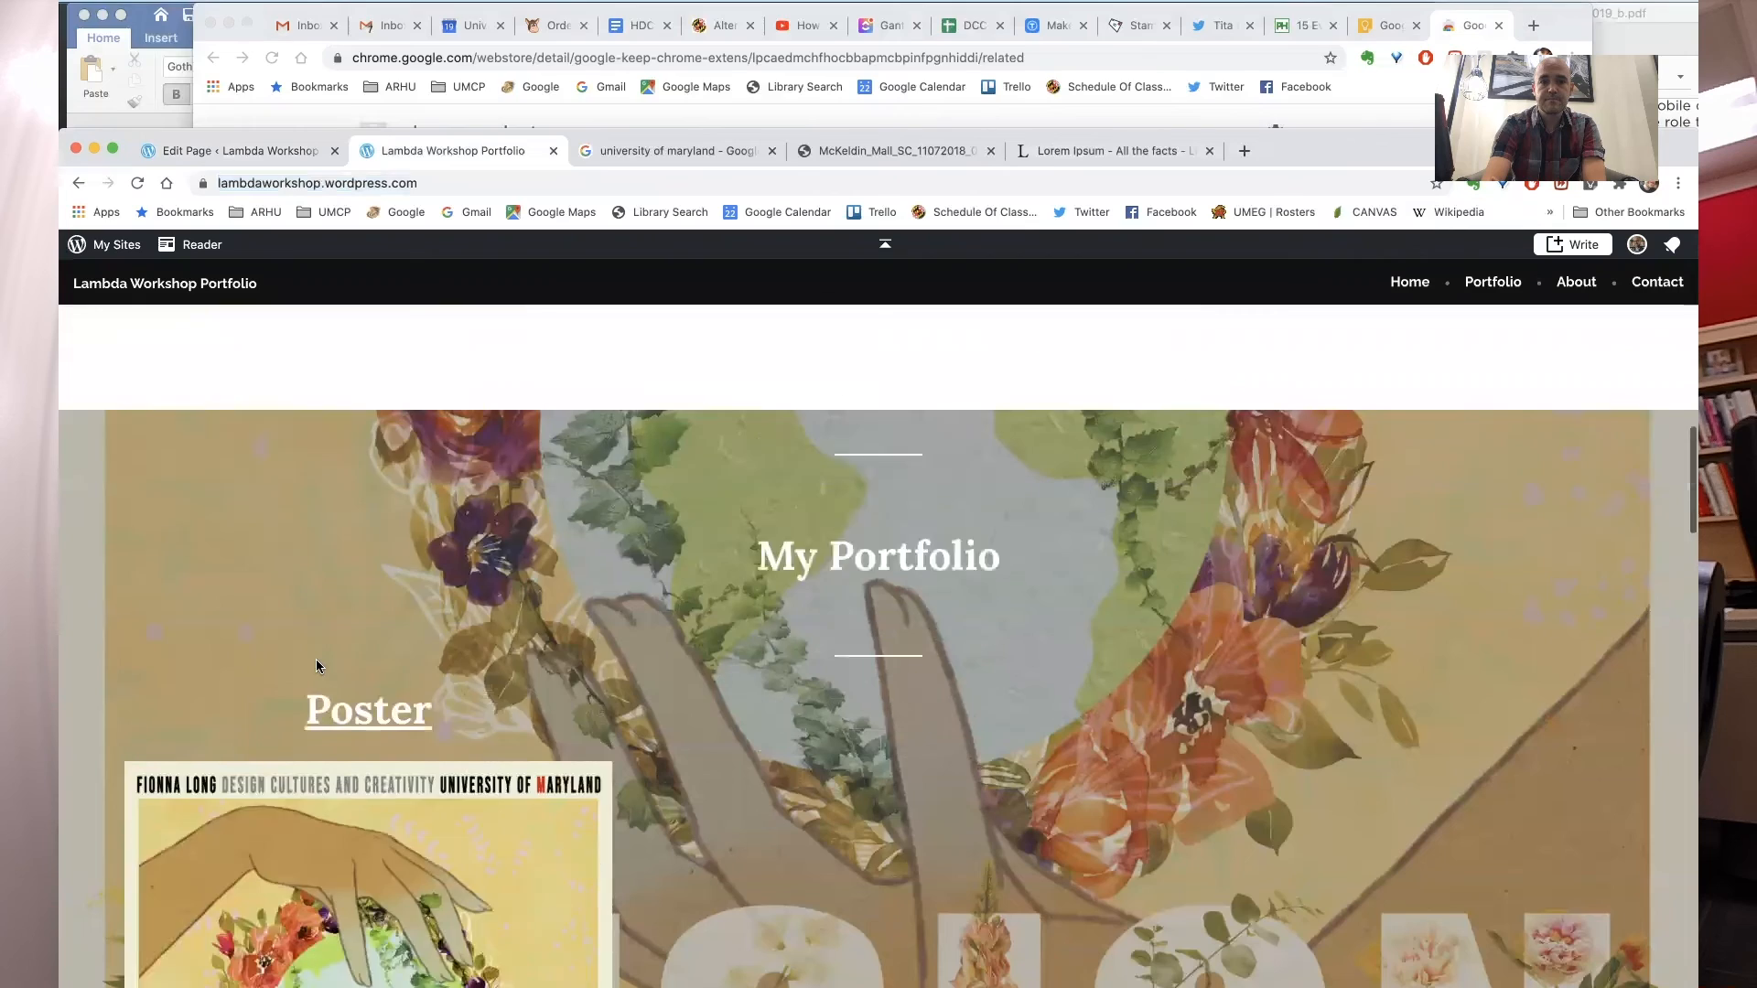
{"action": "left_click", "coordinate": [381, 669]}
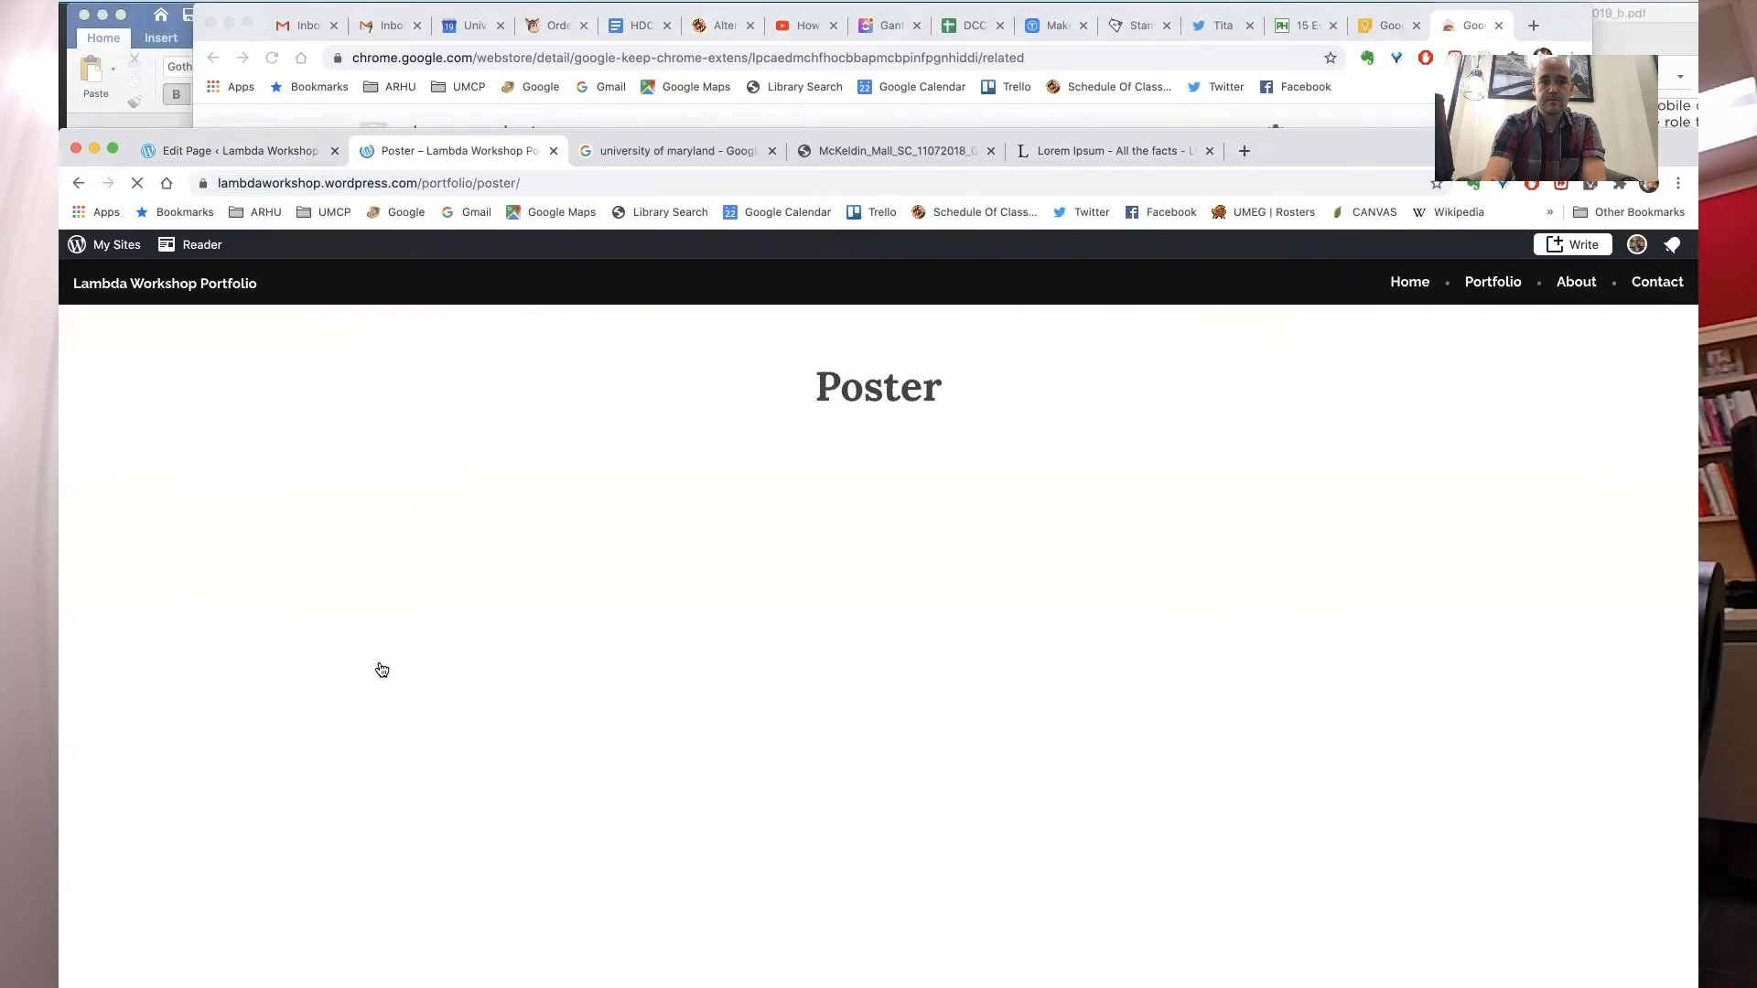
{"action": "scroll", "coordinate": [540, 553], "scroll_direction": "down", "scroll_amount": 10}
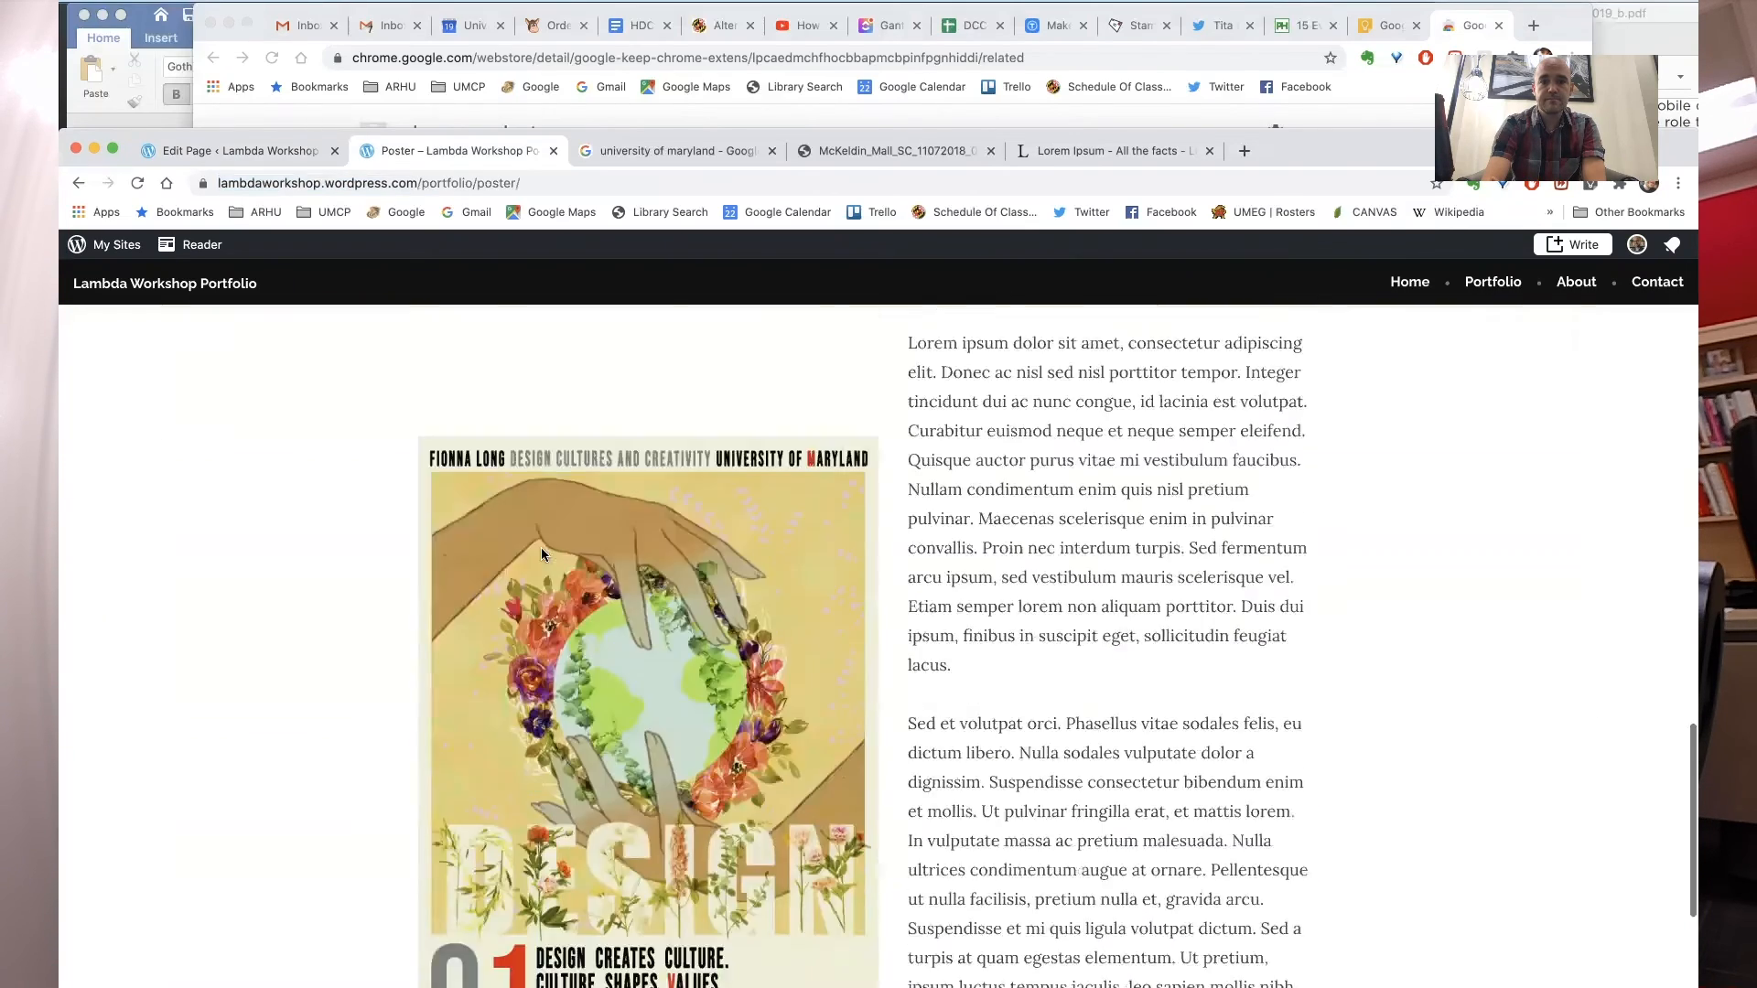
{"action": "scroll", "coordinate": [541, 547], "scroll_direction": "up", "scroll_amount": 10}
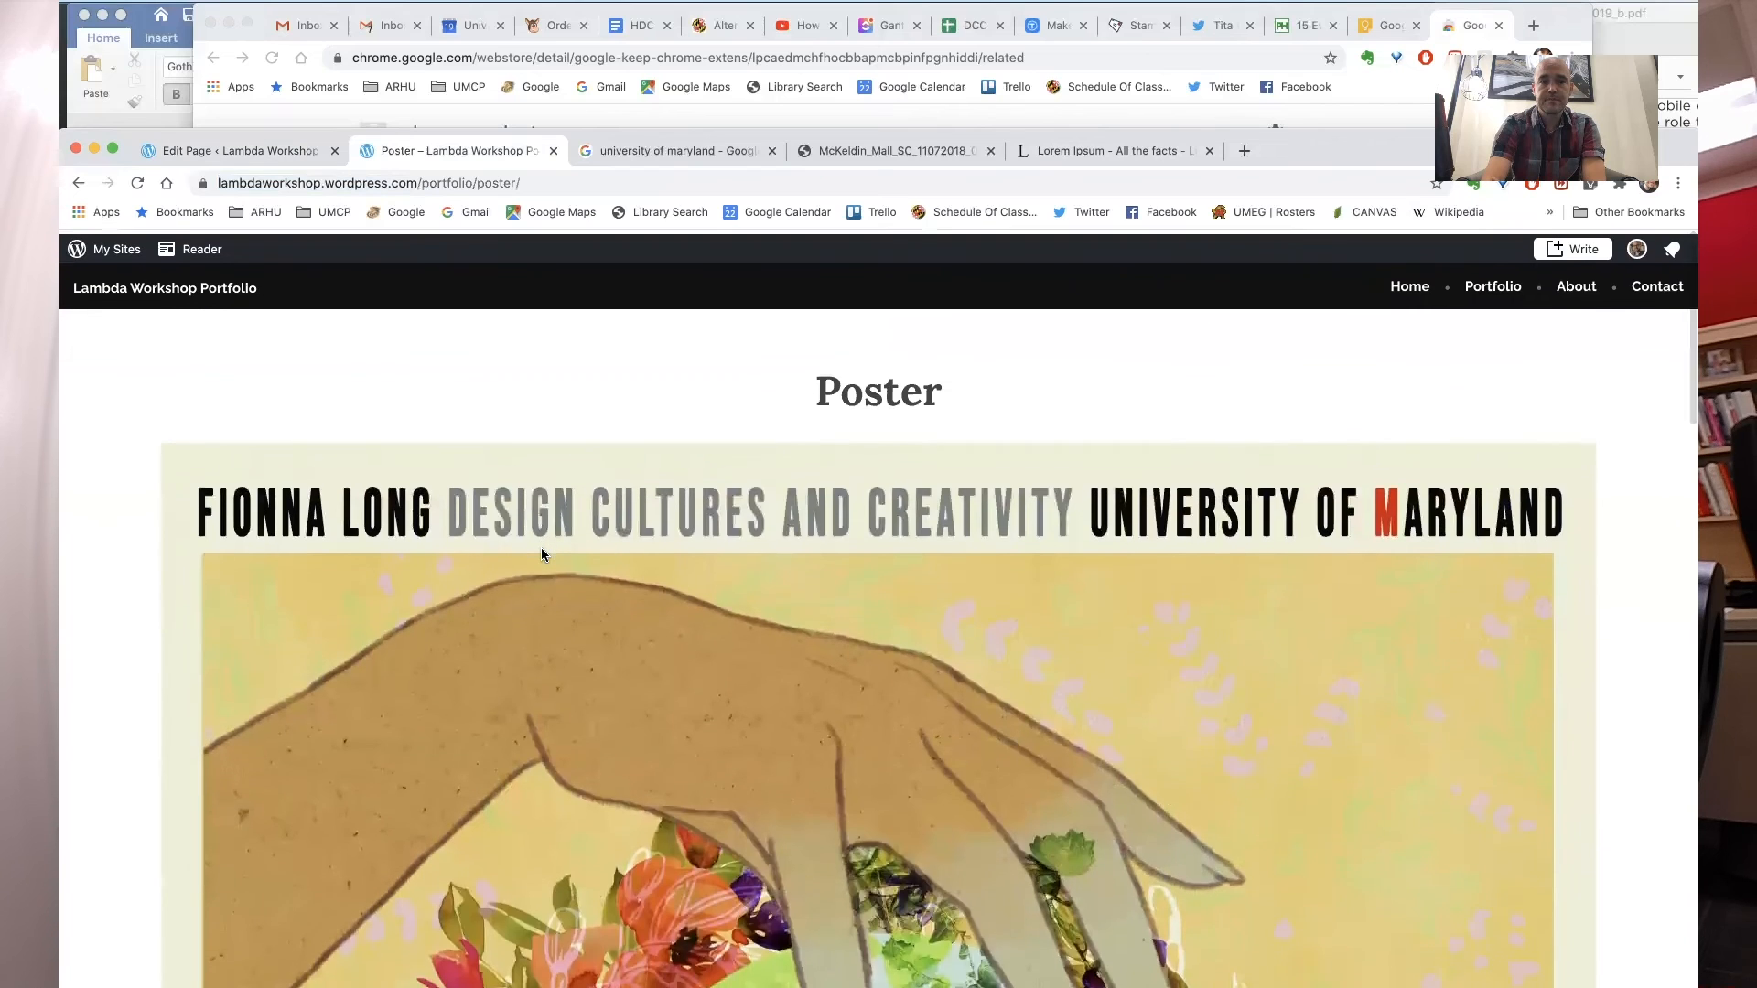
{"action": "left_click", "coordinate": [251, 155]}
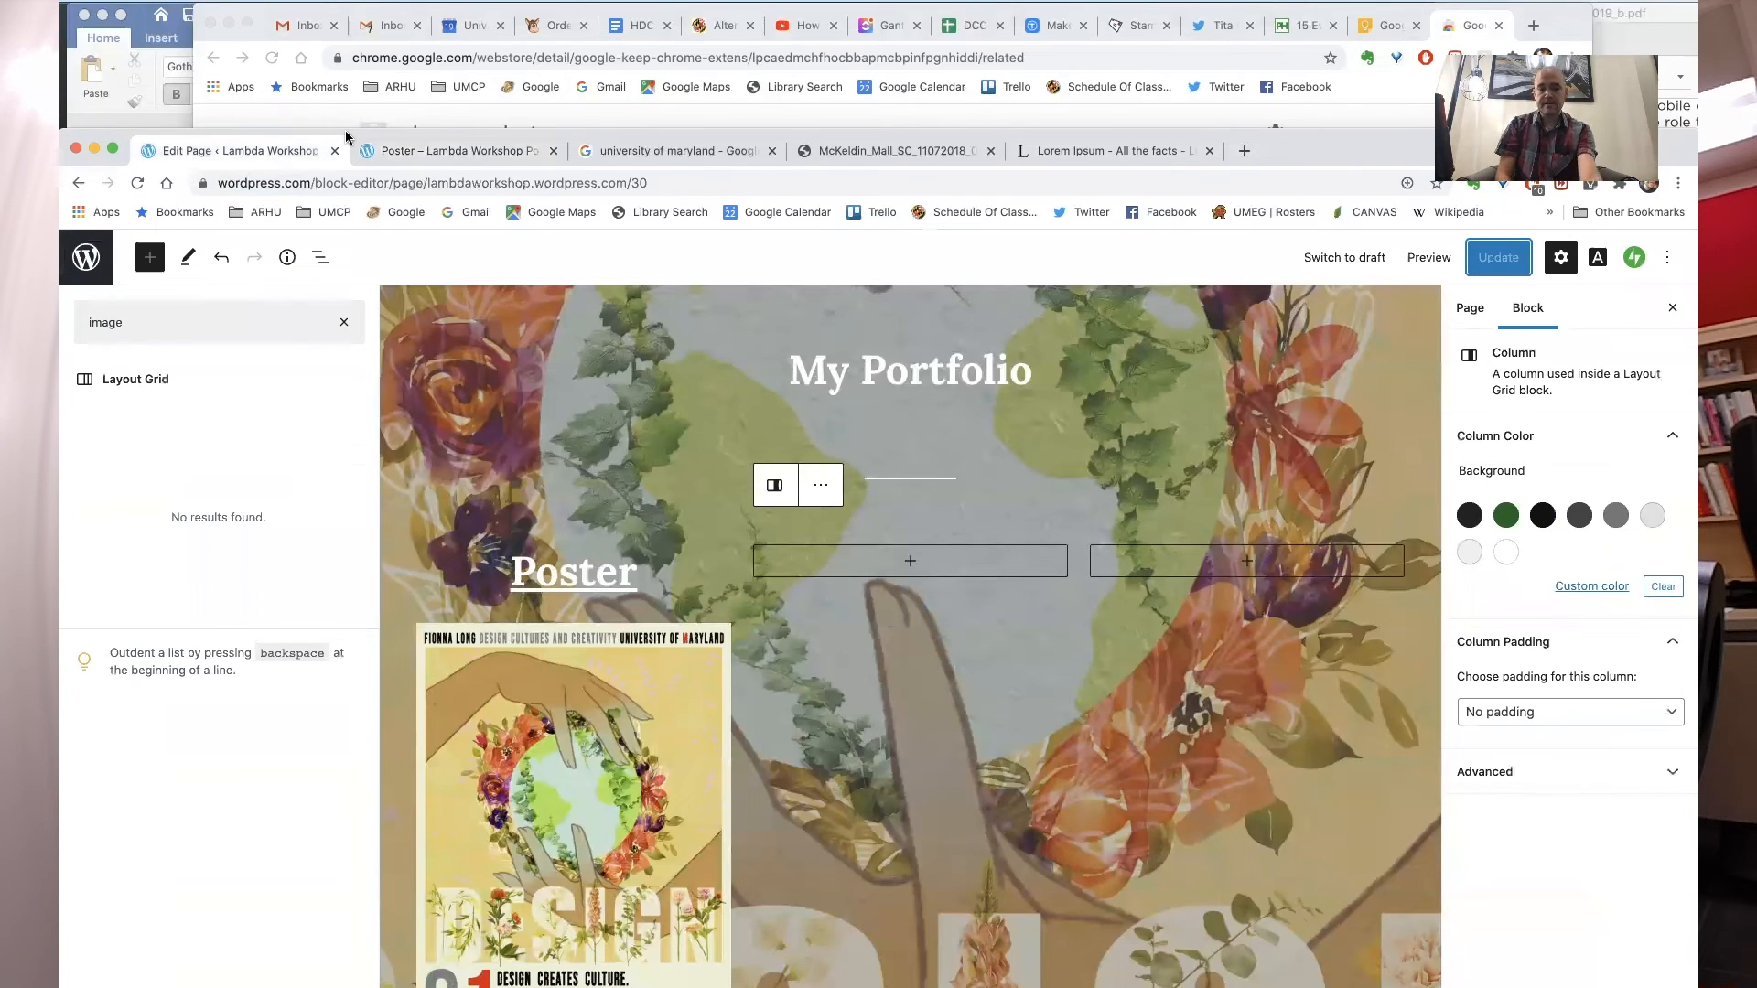
{"action": "left_click", "coordinate": [392, 154]}
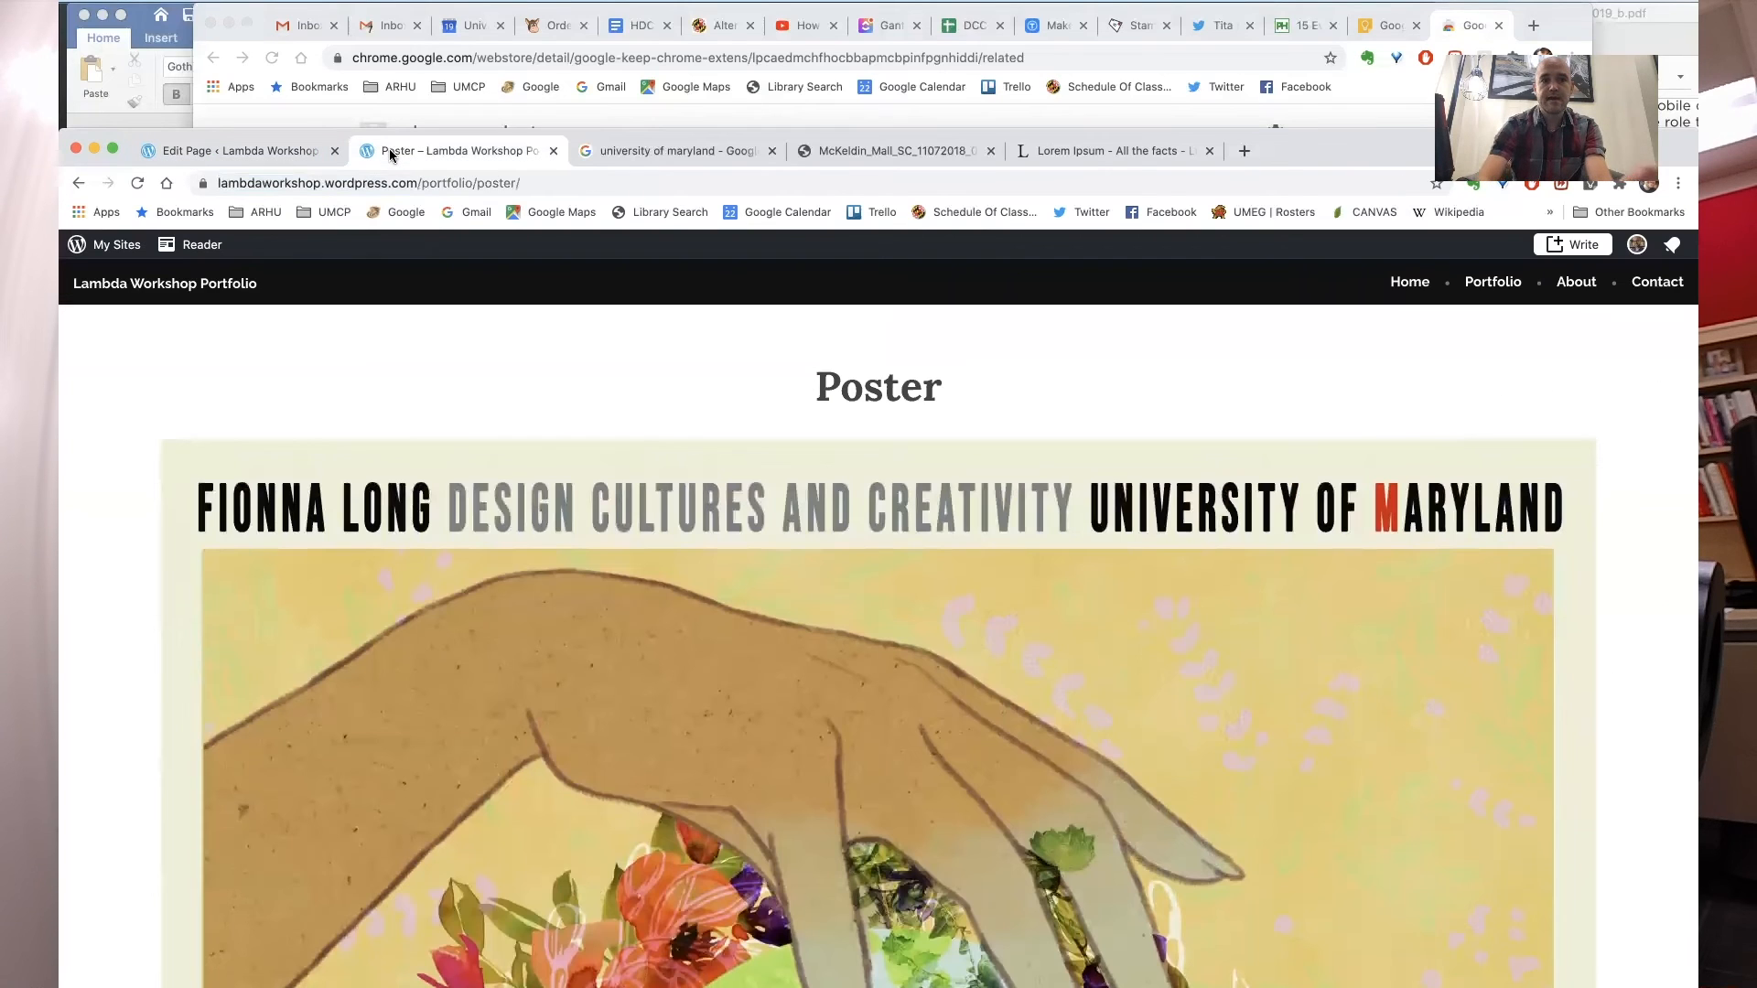
{"action": "left_click", "coordinate": [254, 158]}
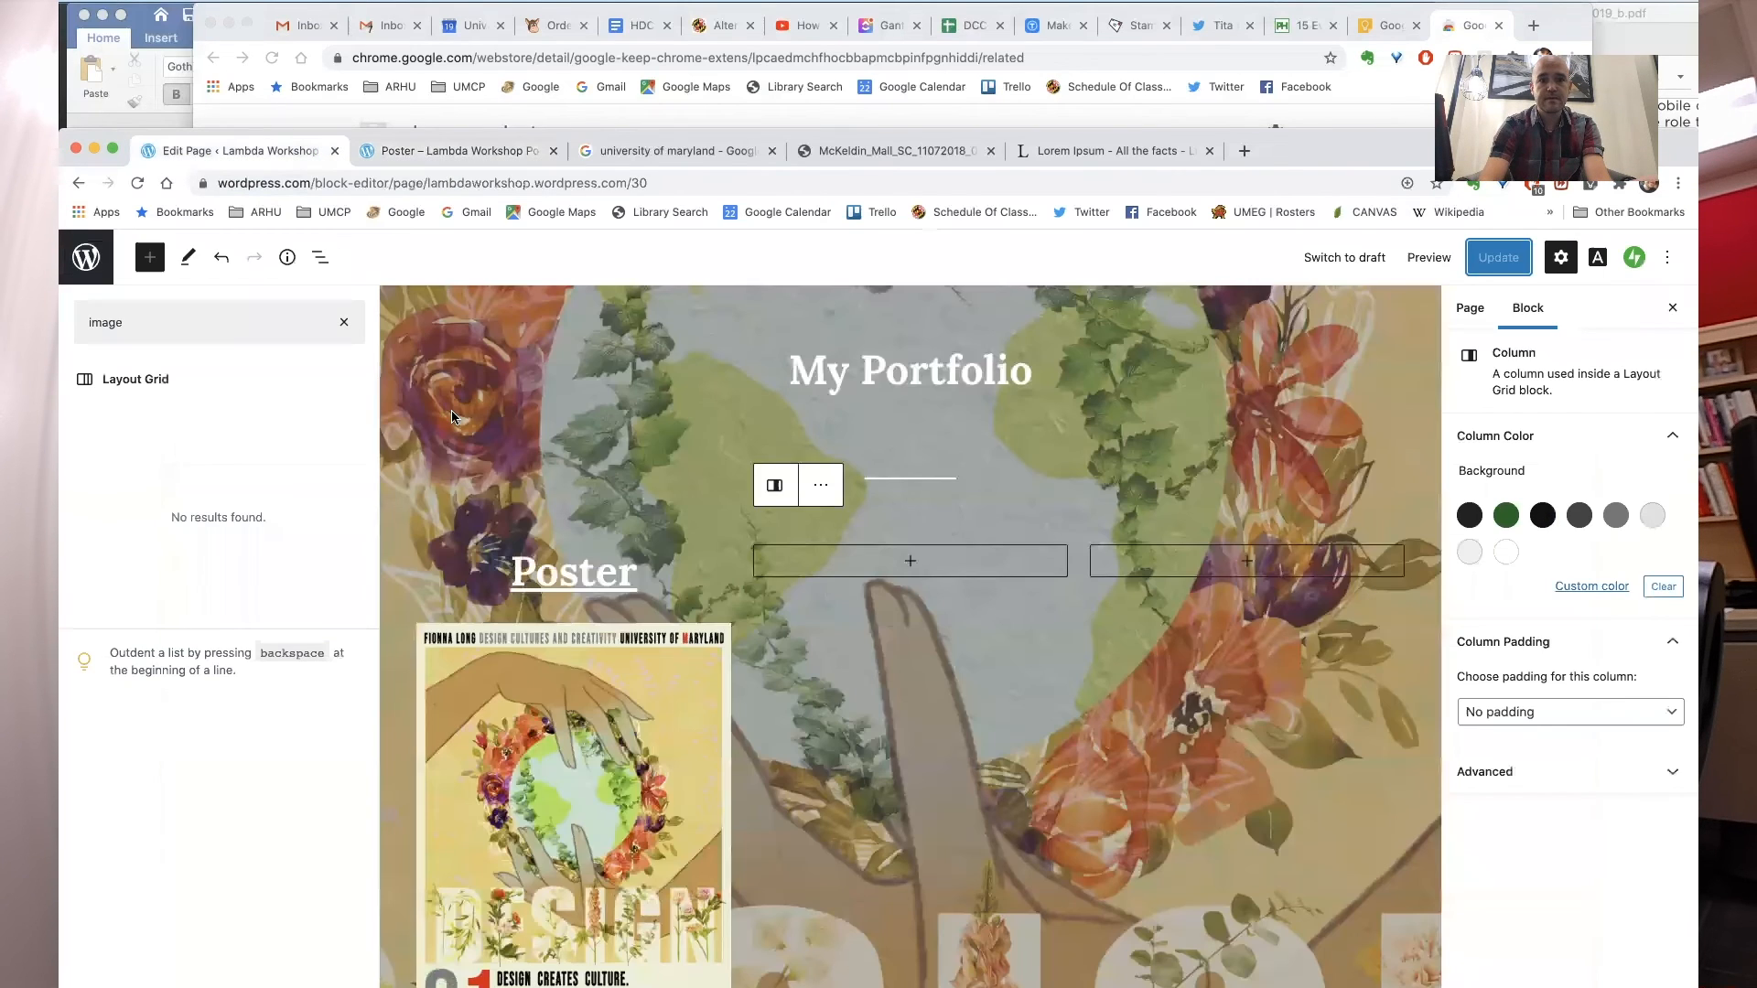
- Add a paragraph reading Prototype in the grid's second column and turn it into a heading
{"action": "left_click", "coordinate": [910, 572]}
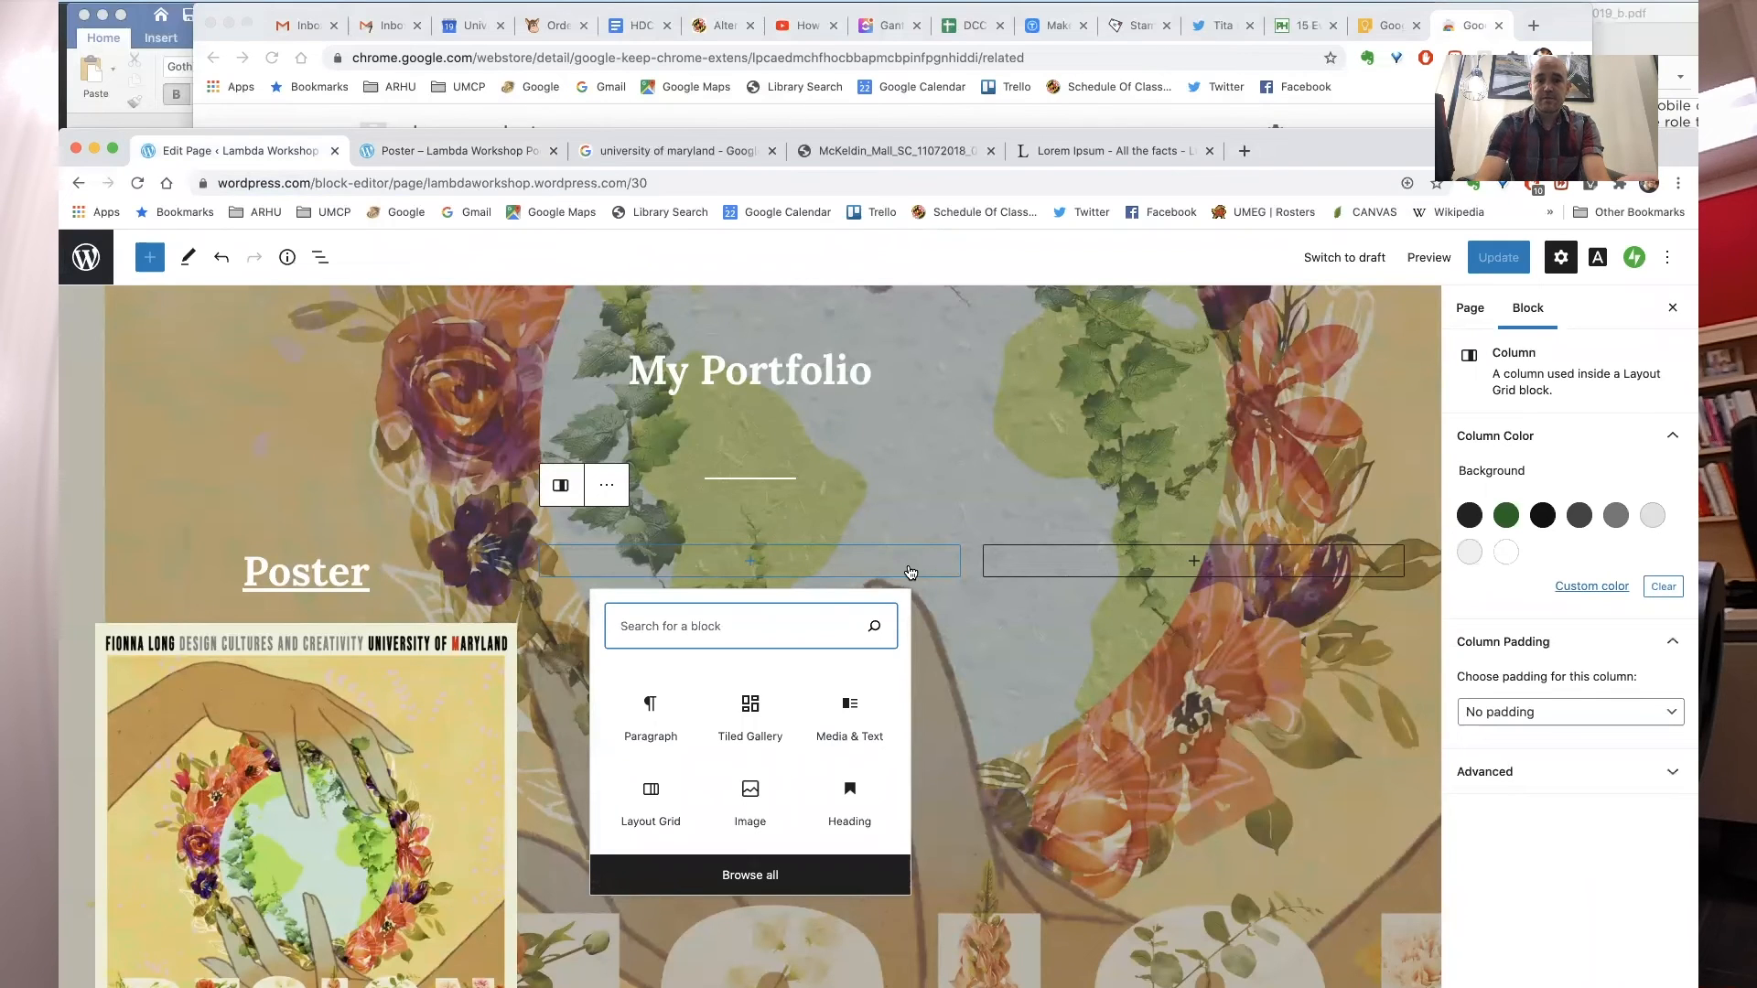
{"action": "left_click", "coordinate": [840, 557]}
{"action": "left_click", "coordinate": [749, 561]}
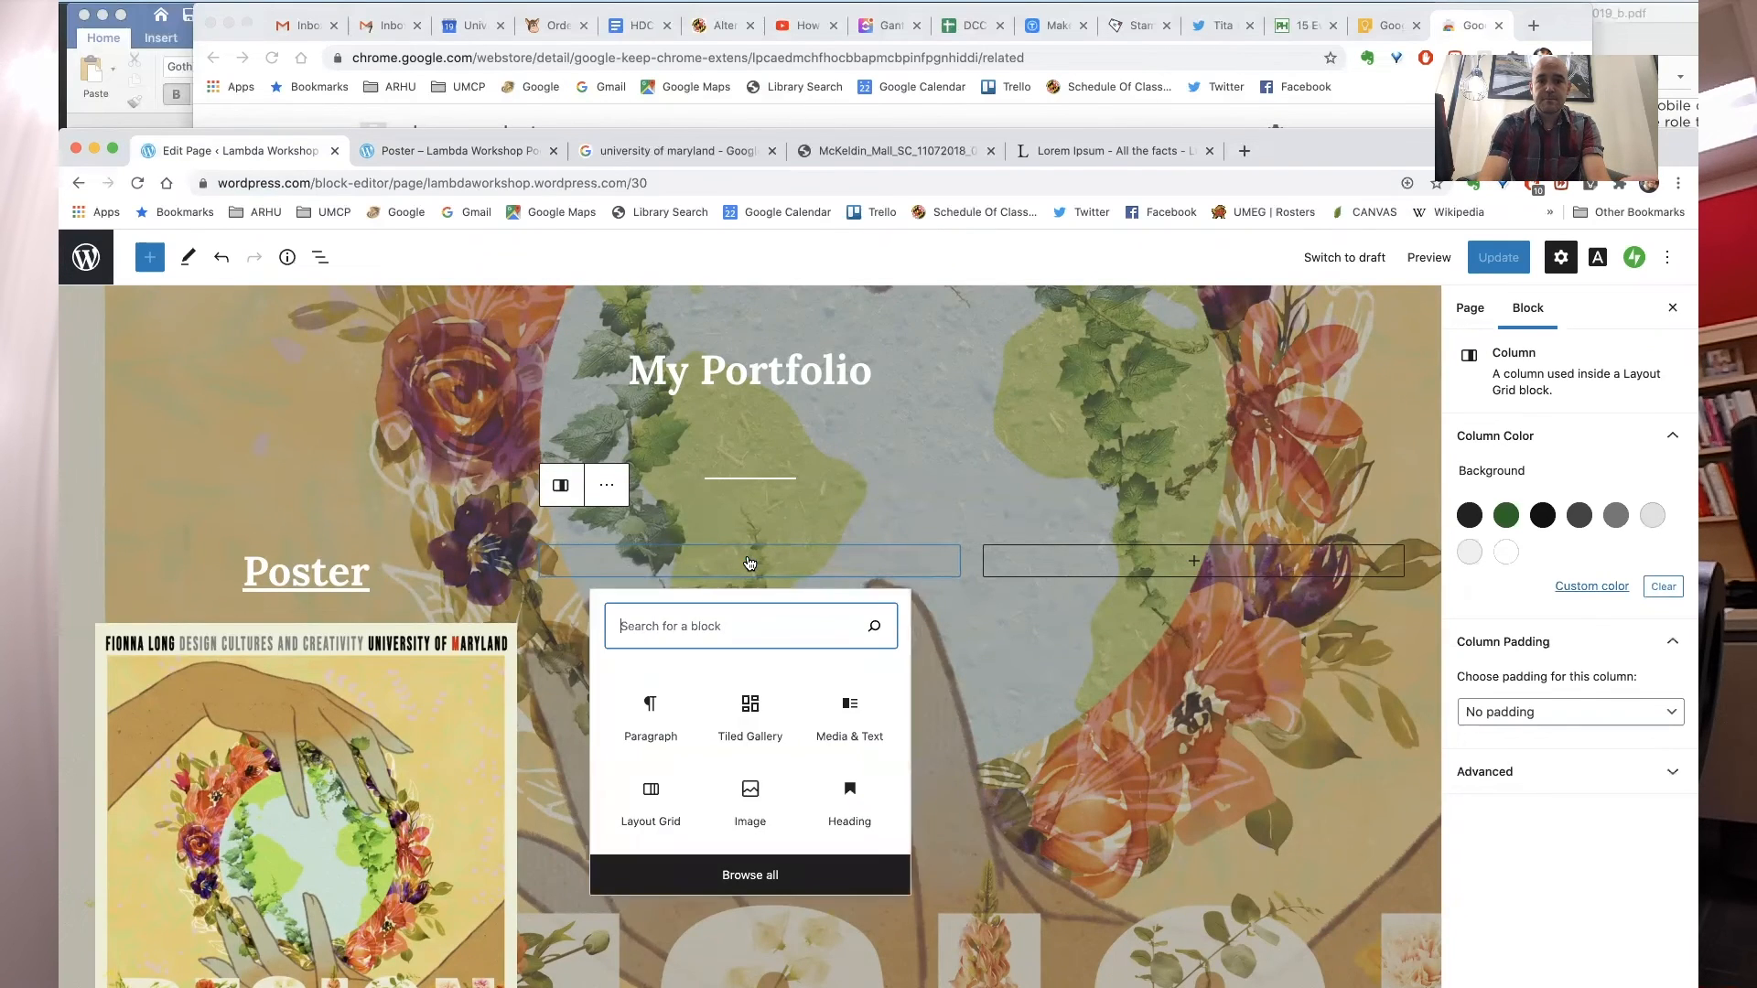
{"action": "left_click", "coordinate": [655, 711]}
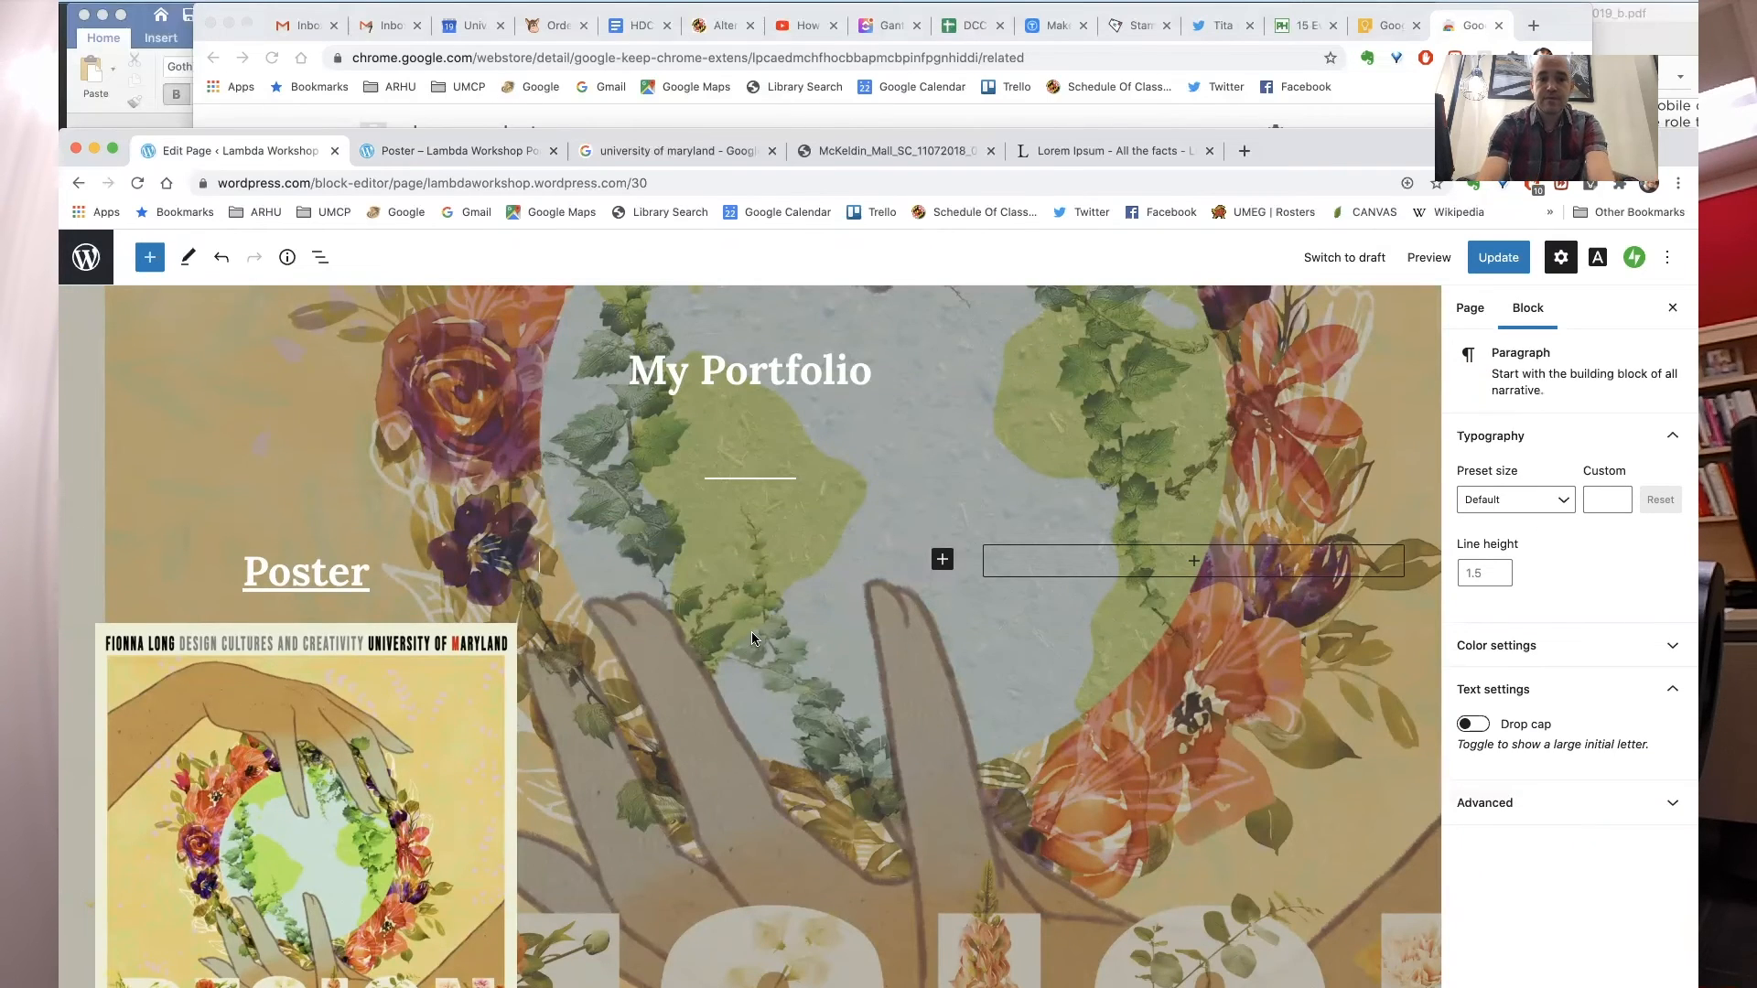
{"action": "type", "text": "Prototype"}
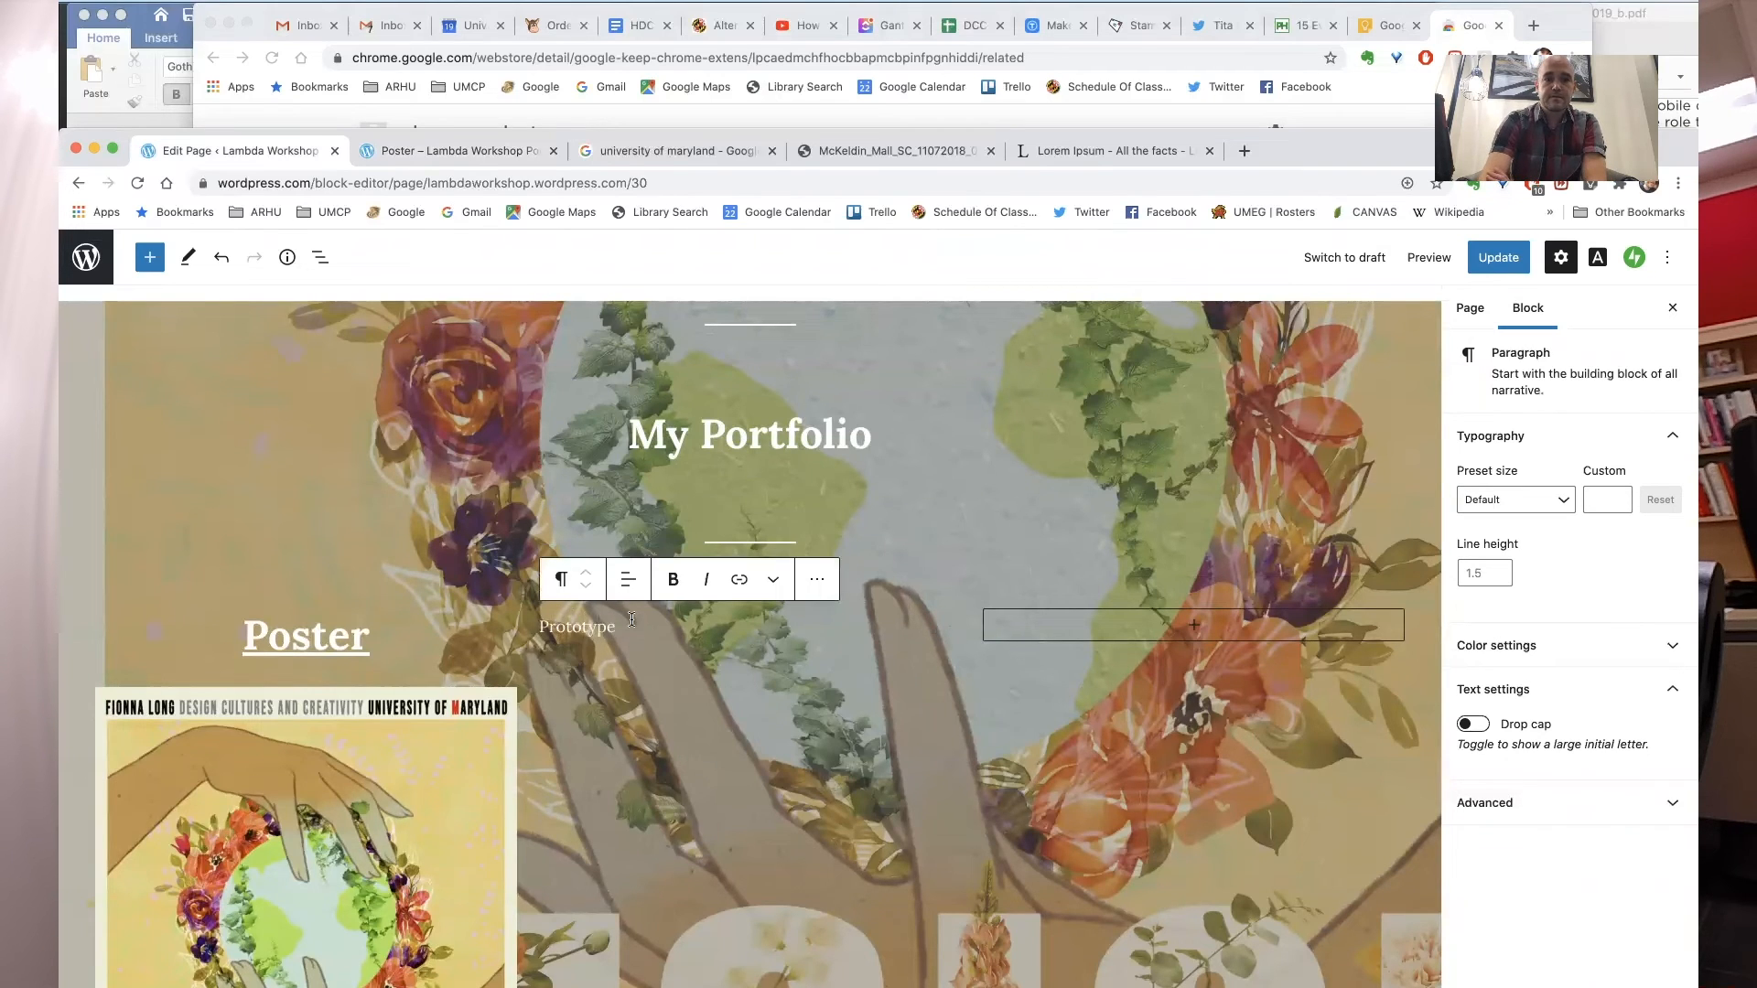
{"action": "double_click", "coordinate": [579, 631]}
{"action": "left_click", "coordinate": [560, 582]}
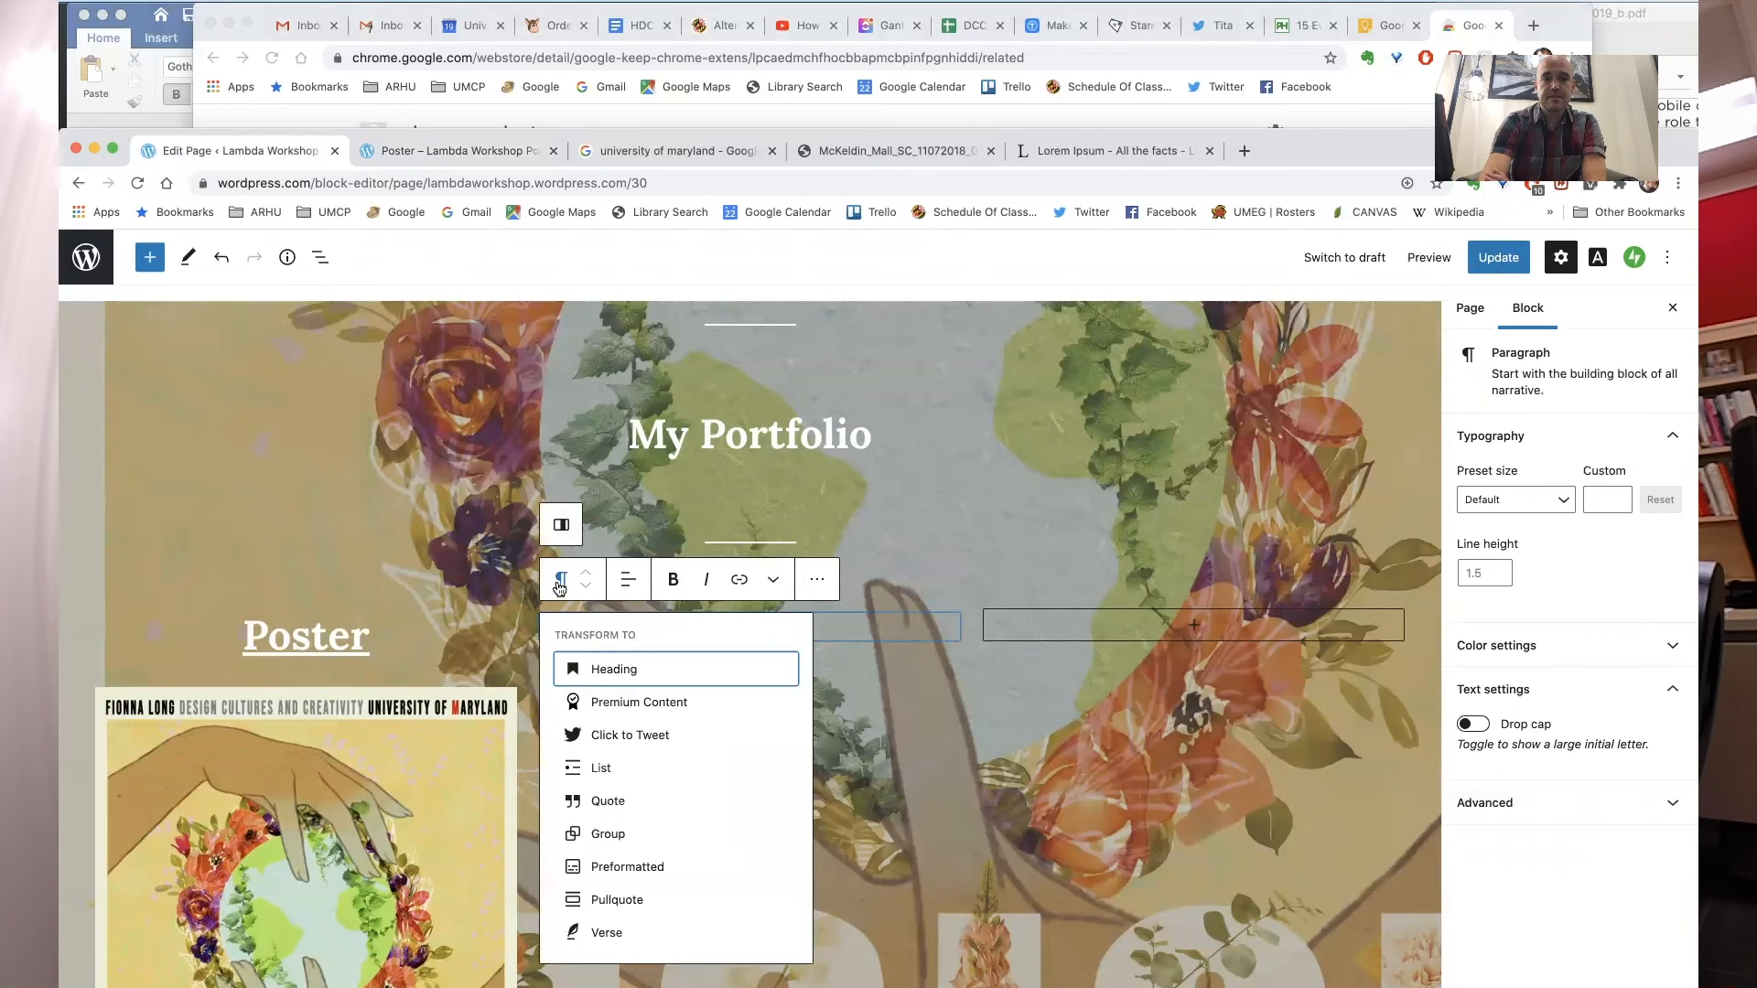
{"action": "left_click", "coordinate": [590, 670]}
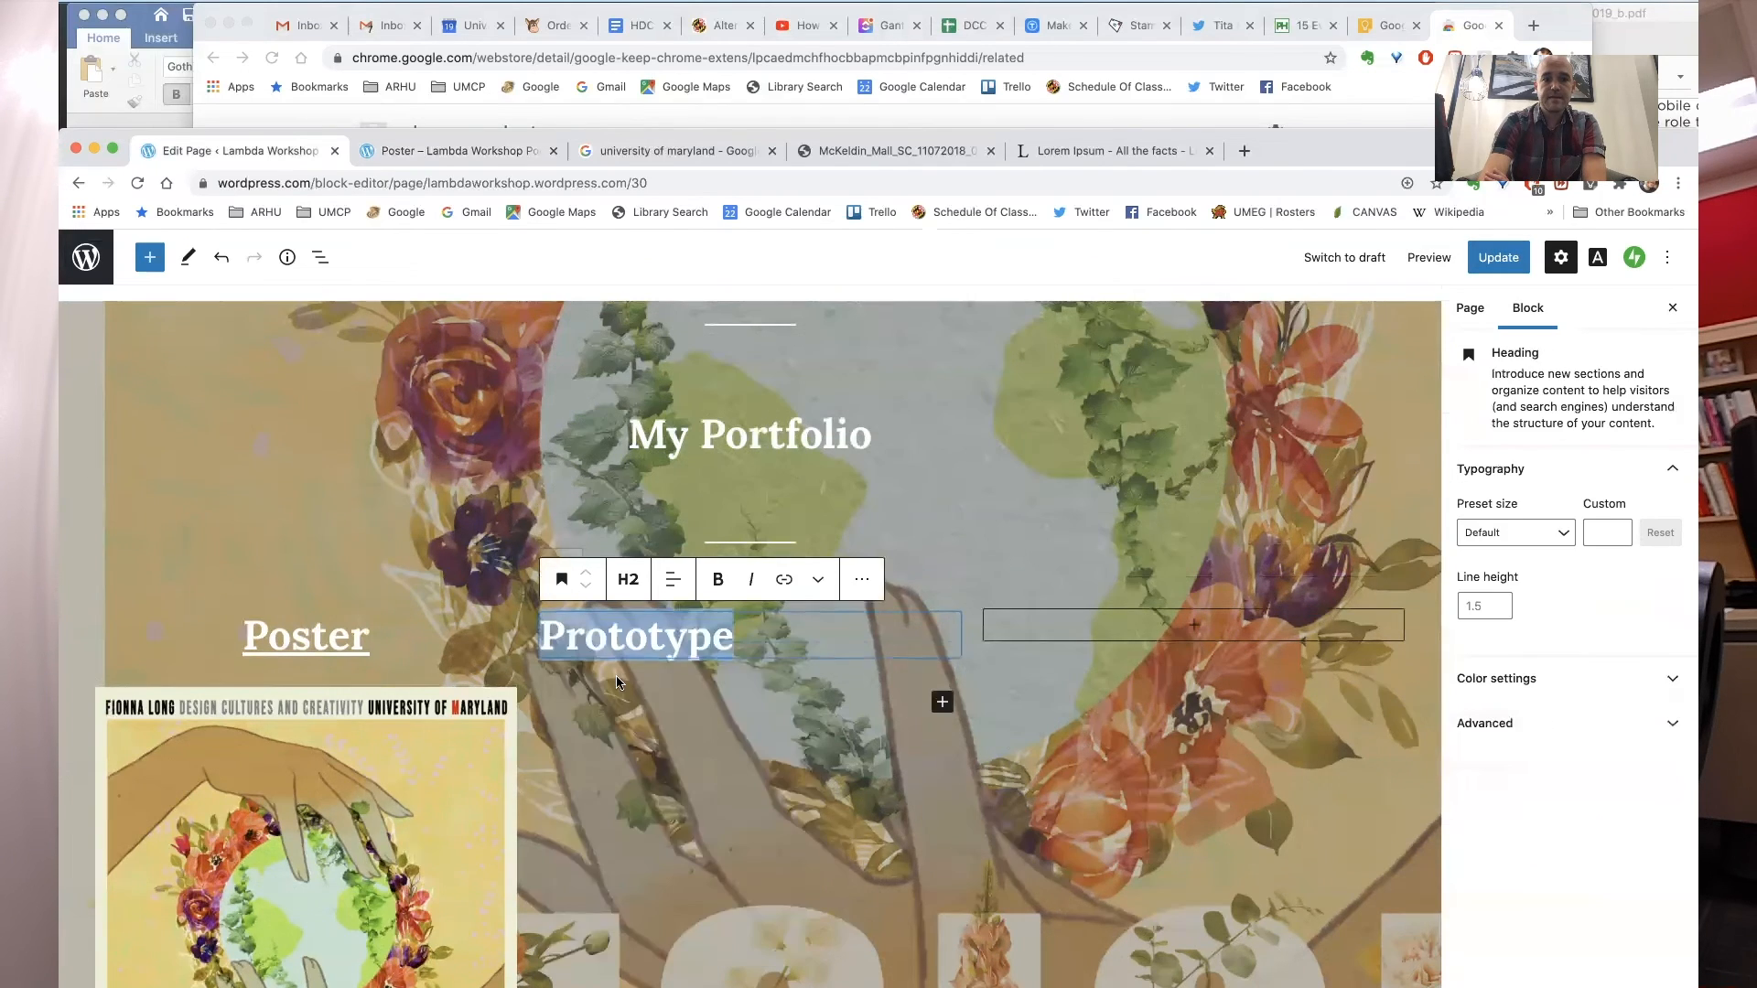
- Center-align the Prototype heading
{"action": "left_click", "coordinate": [673, 580]}
{"action": "left_click", "coordinate": [703, 672]}
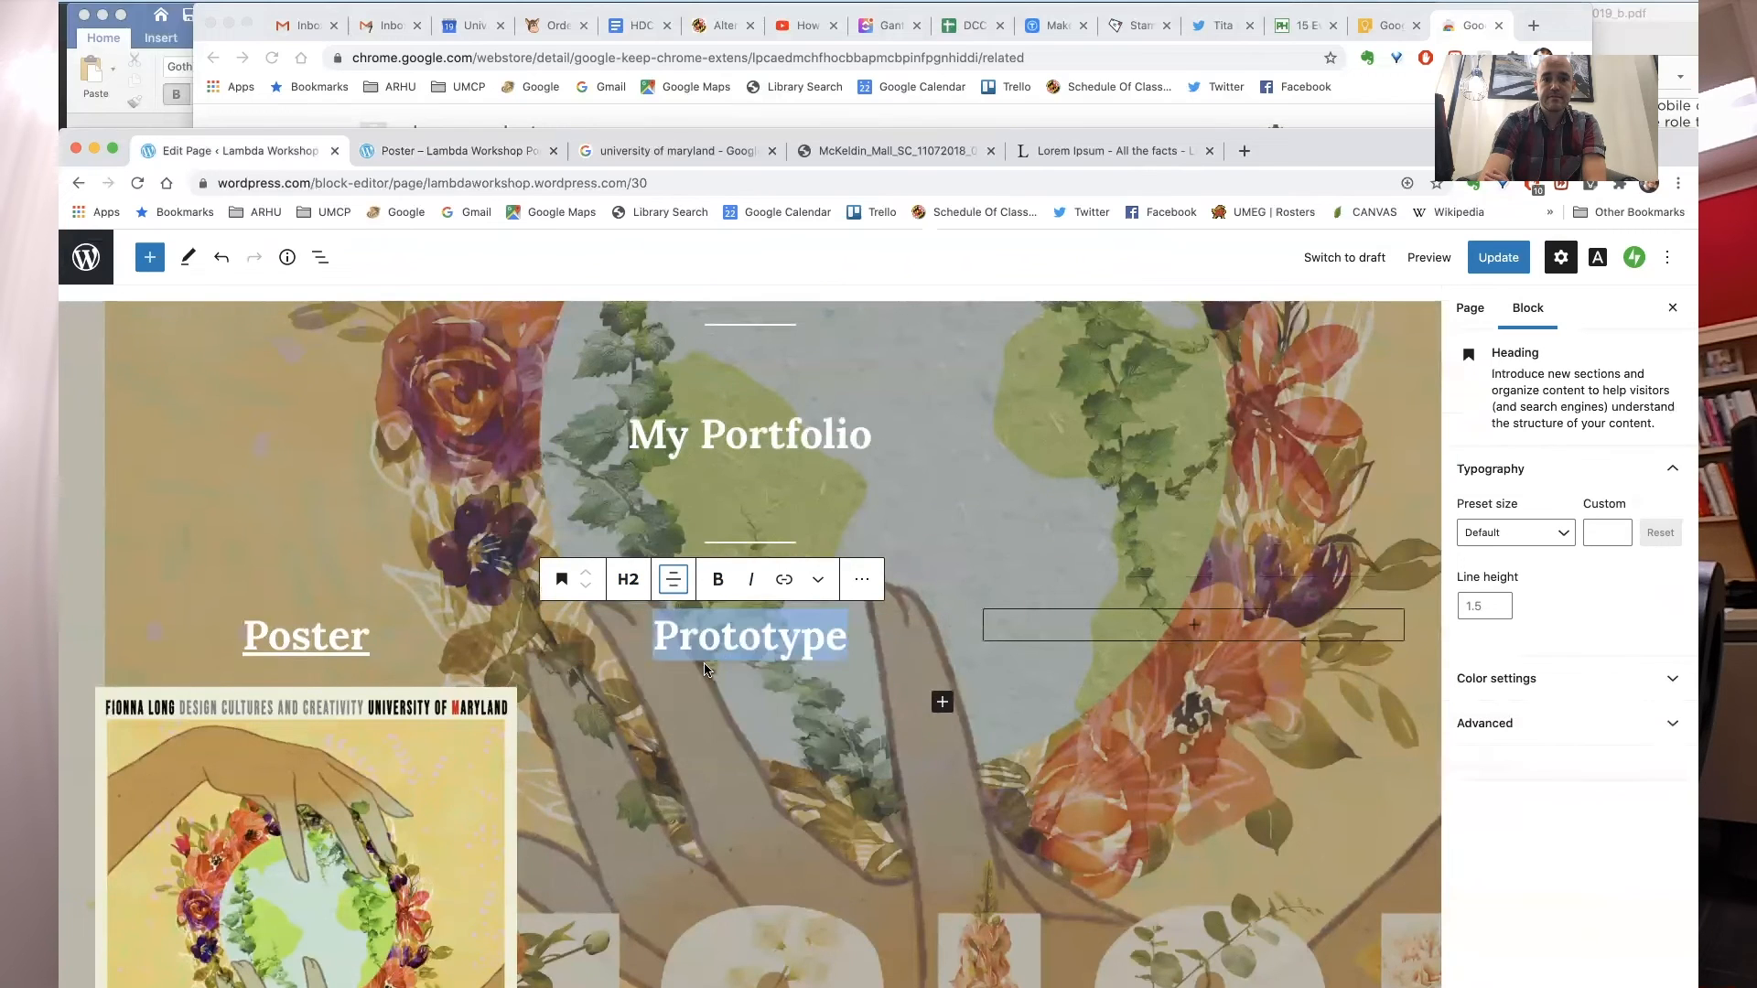
{"action": "left_click", "coordinate": [733, 800]}
{"action": "left_click", "coordinate": [750, 651]}
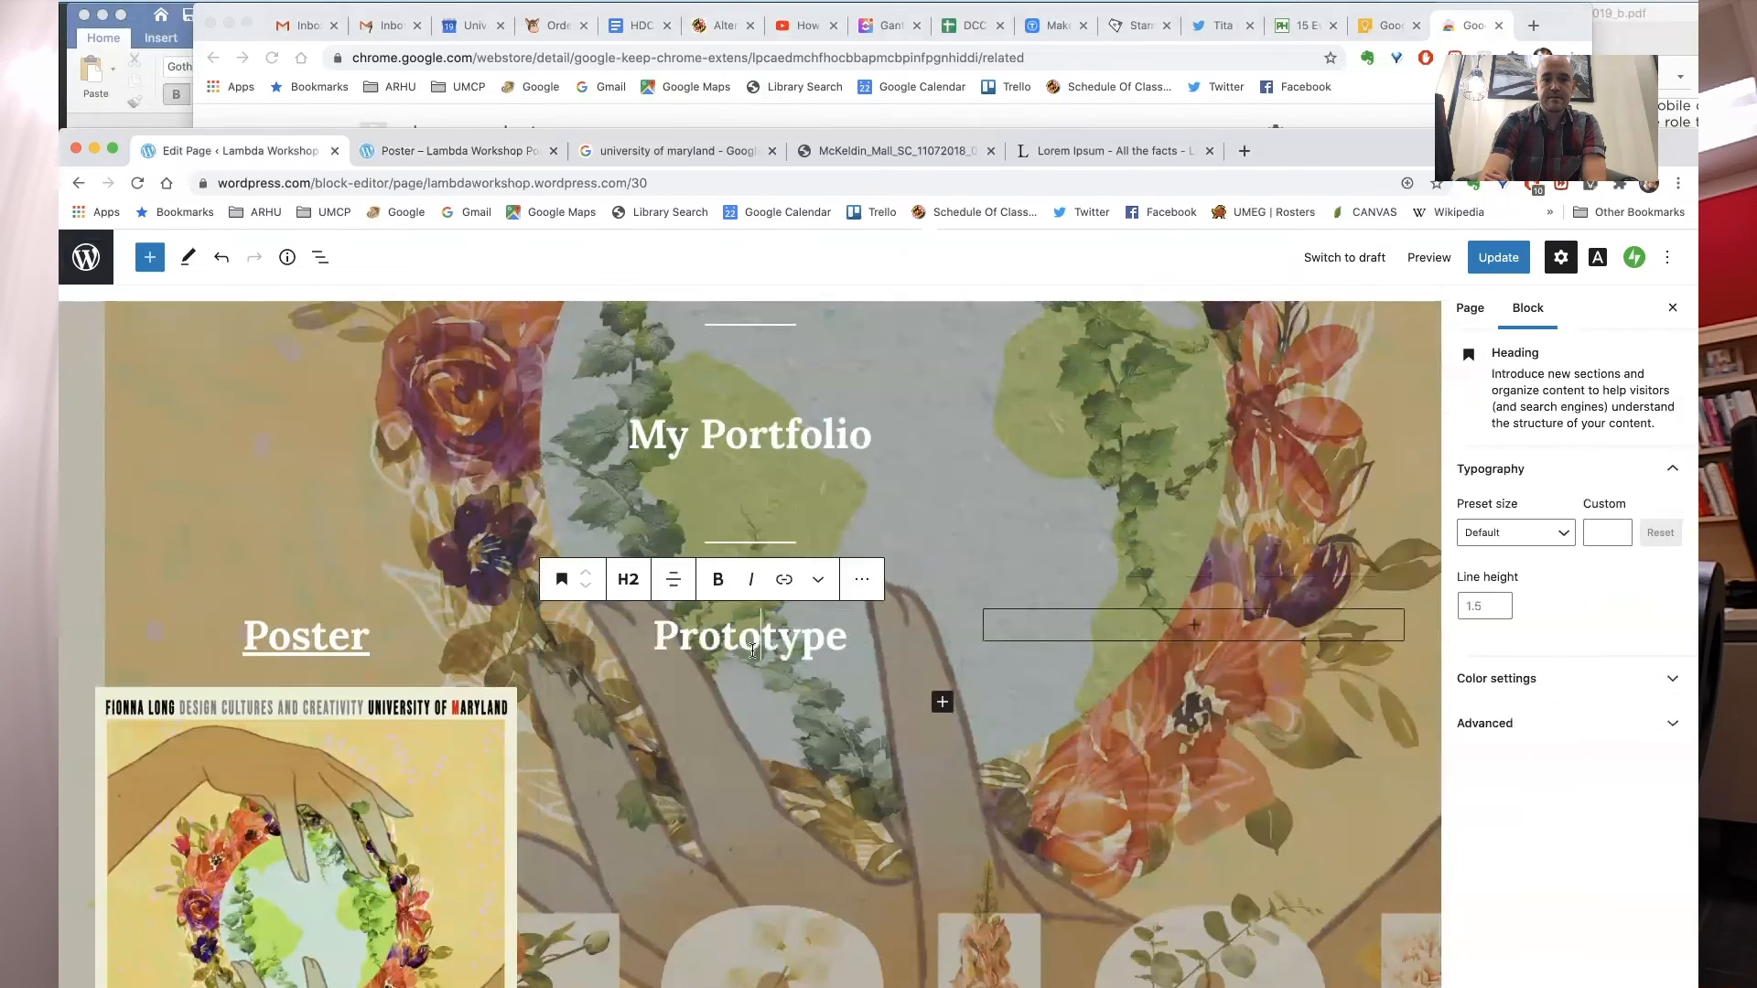
- Insert the 'Design is Universal' poster image from the media library below the Prototype heading
{"action": "left_click", "coordinate": [882, 542]}
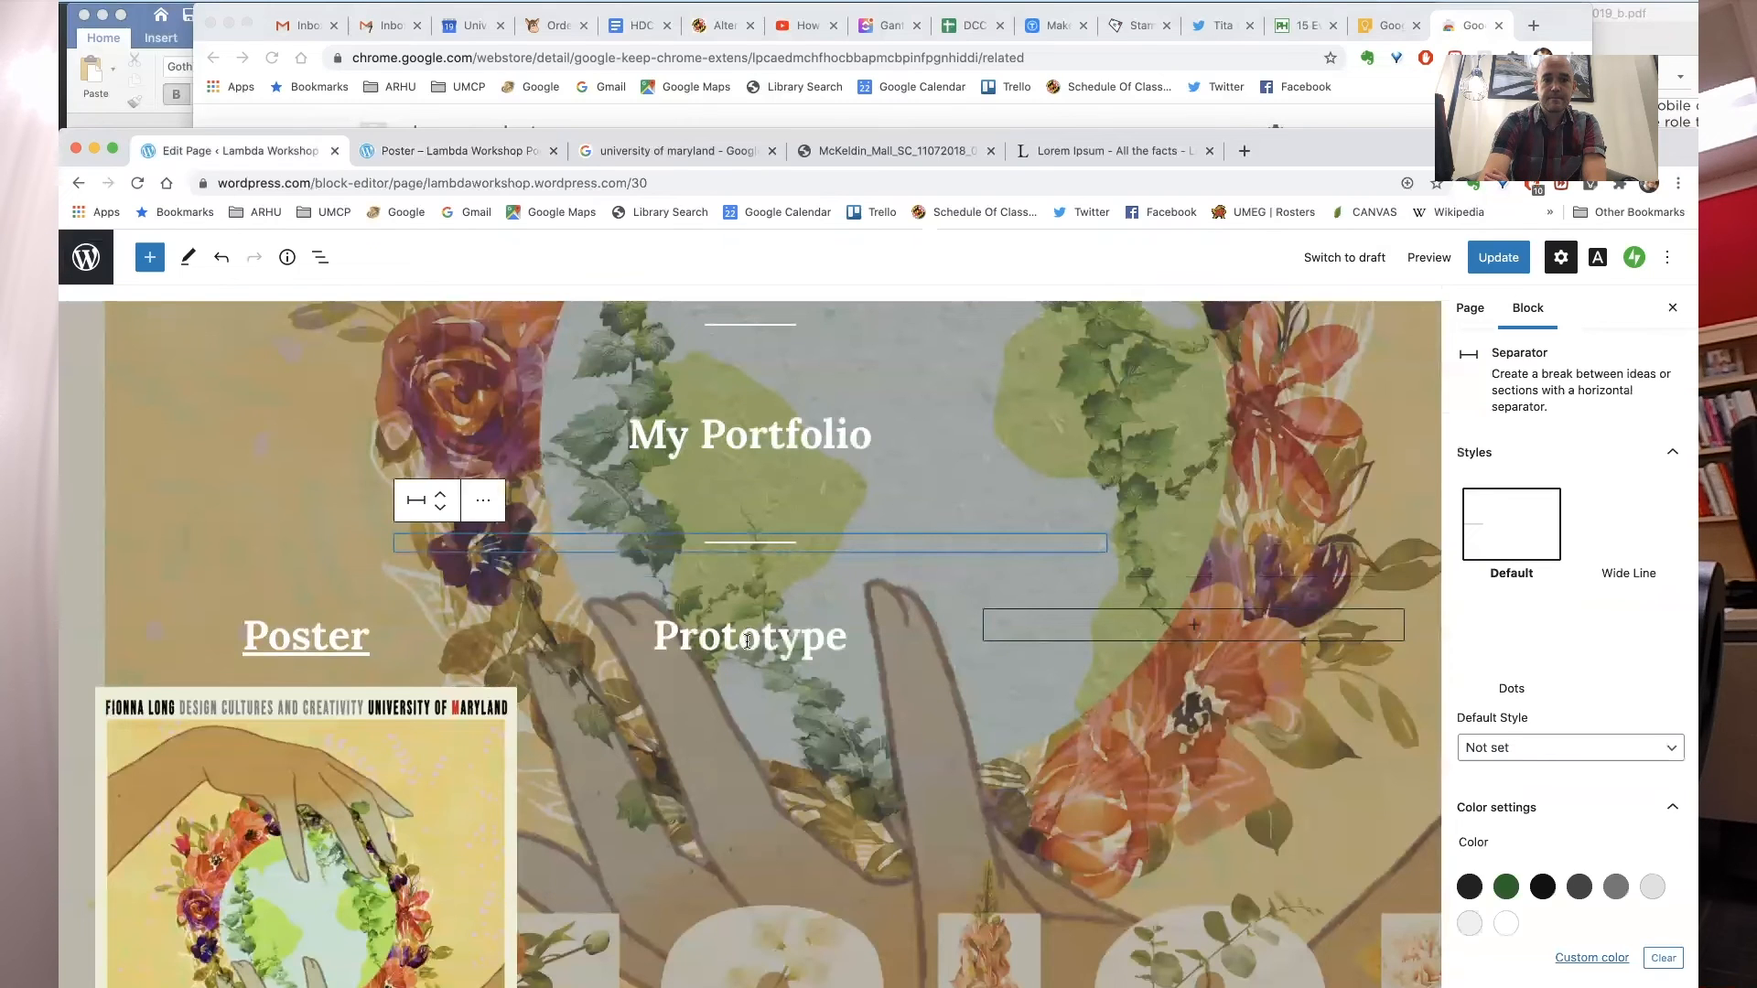
{"action": "scroll", "coordinate": [755, 629], "scroll_direction": "down", "scroll_amount": 3}
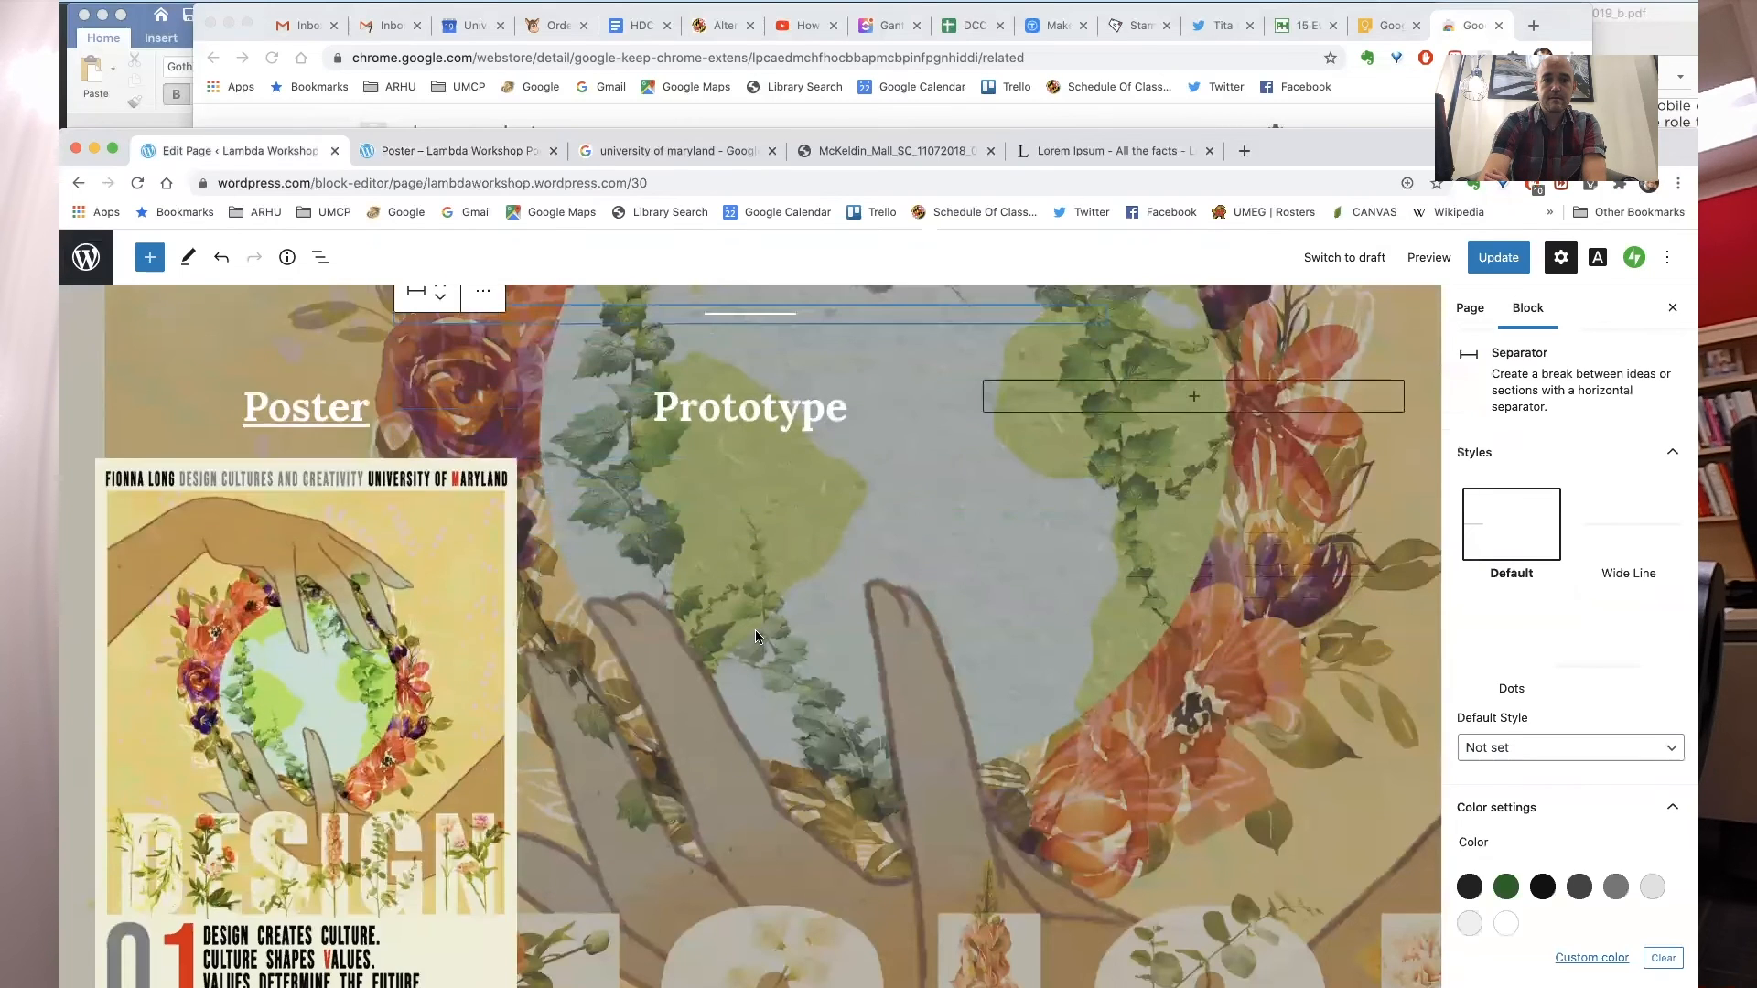
{"action": "left_click", "coordinate": [730, 377]}
{"action": "left_click", "coordinate": [743, 500]}
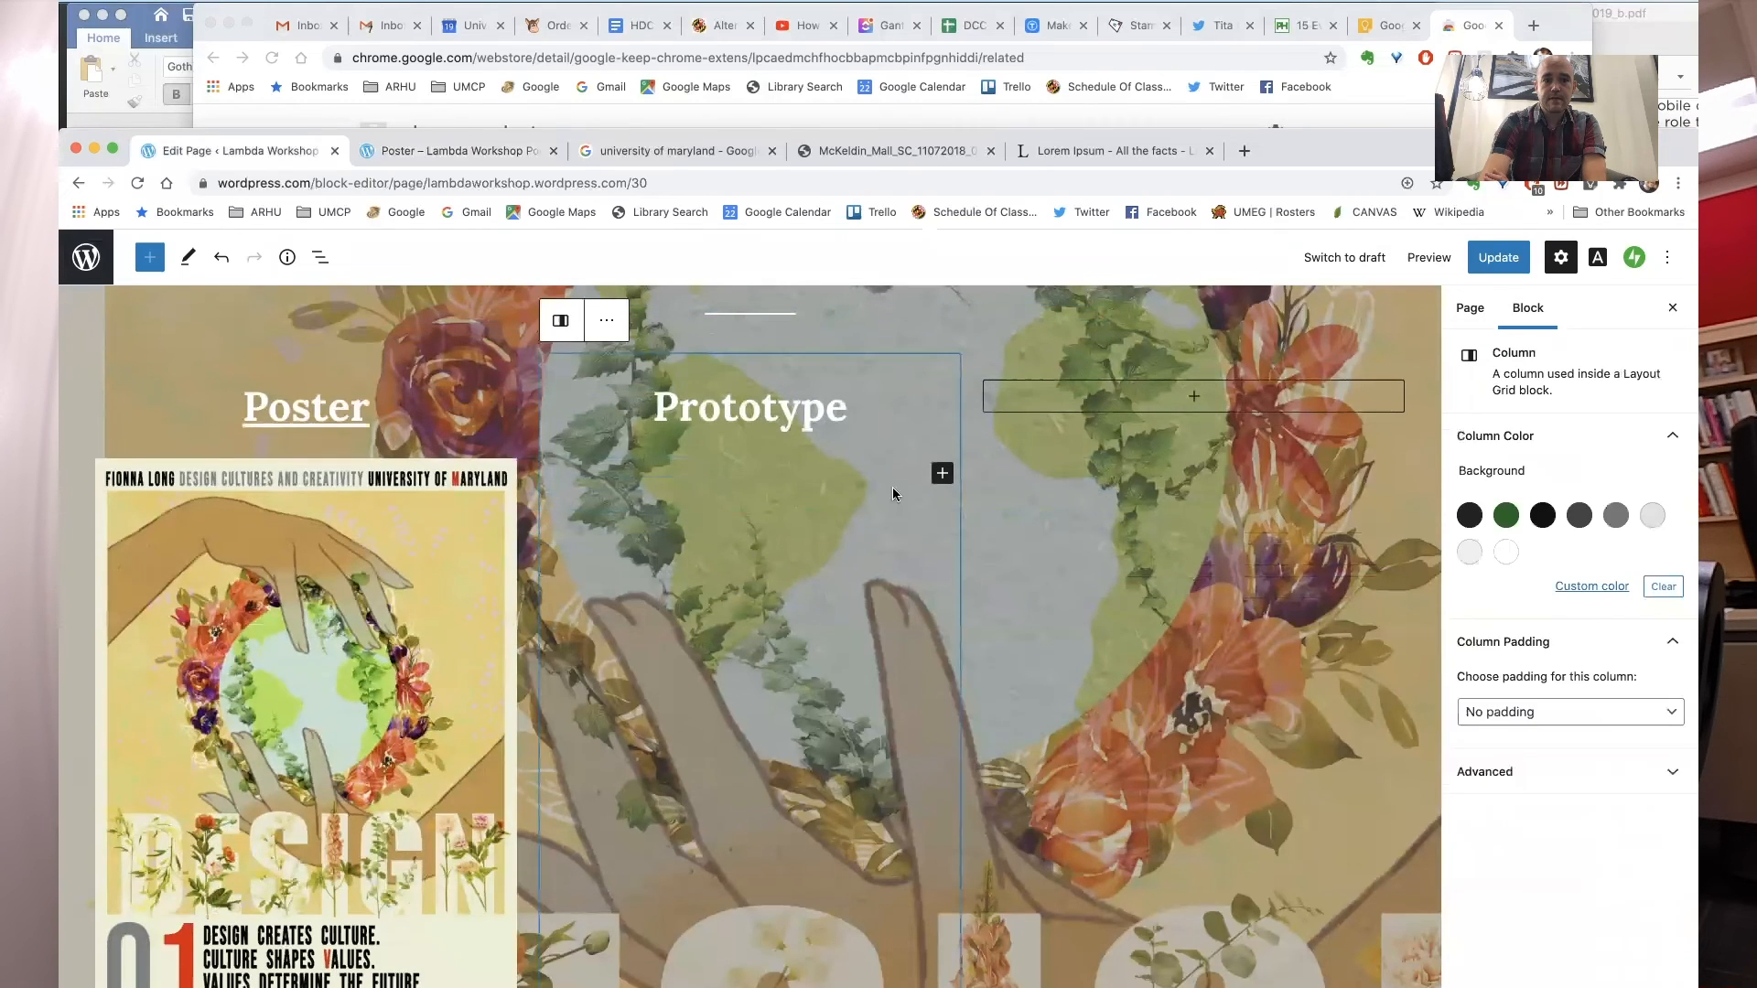
{"action": "left_click", "coordinate": [941, 474]}
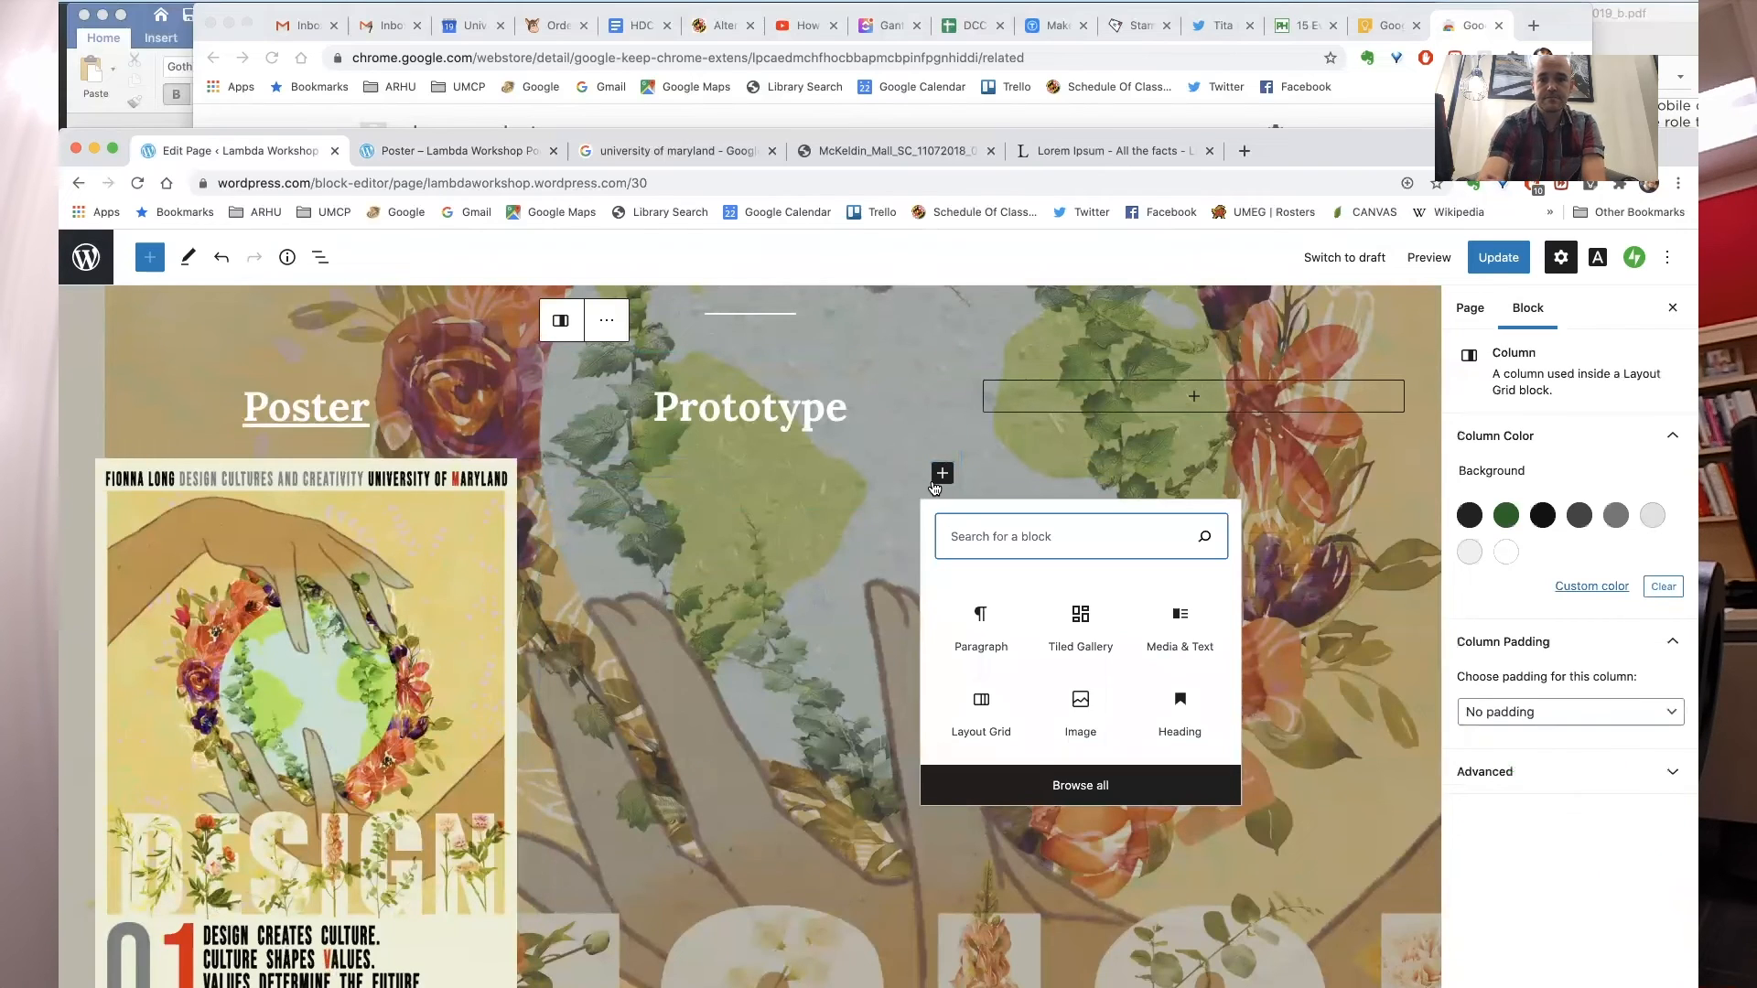
{"action": "type", "text": "im"}
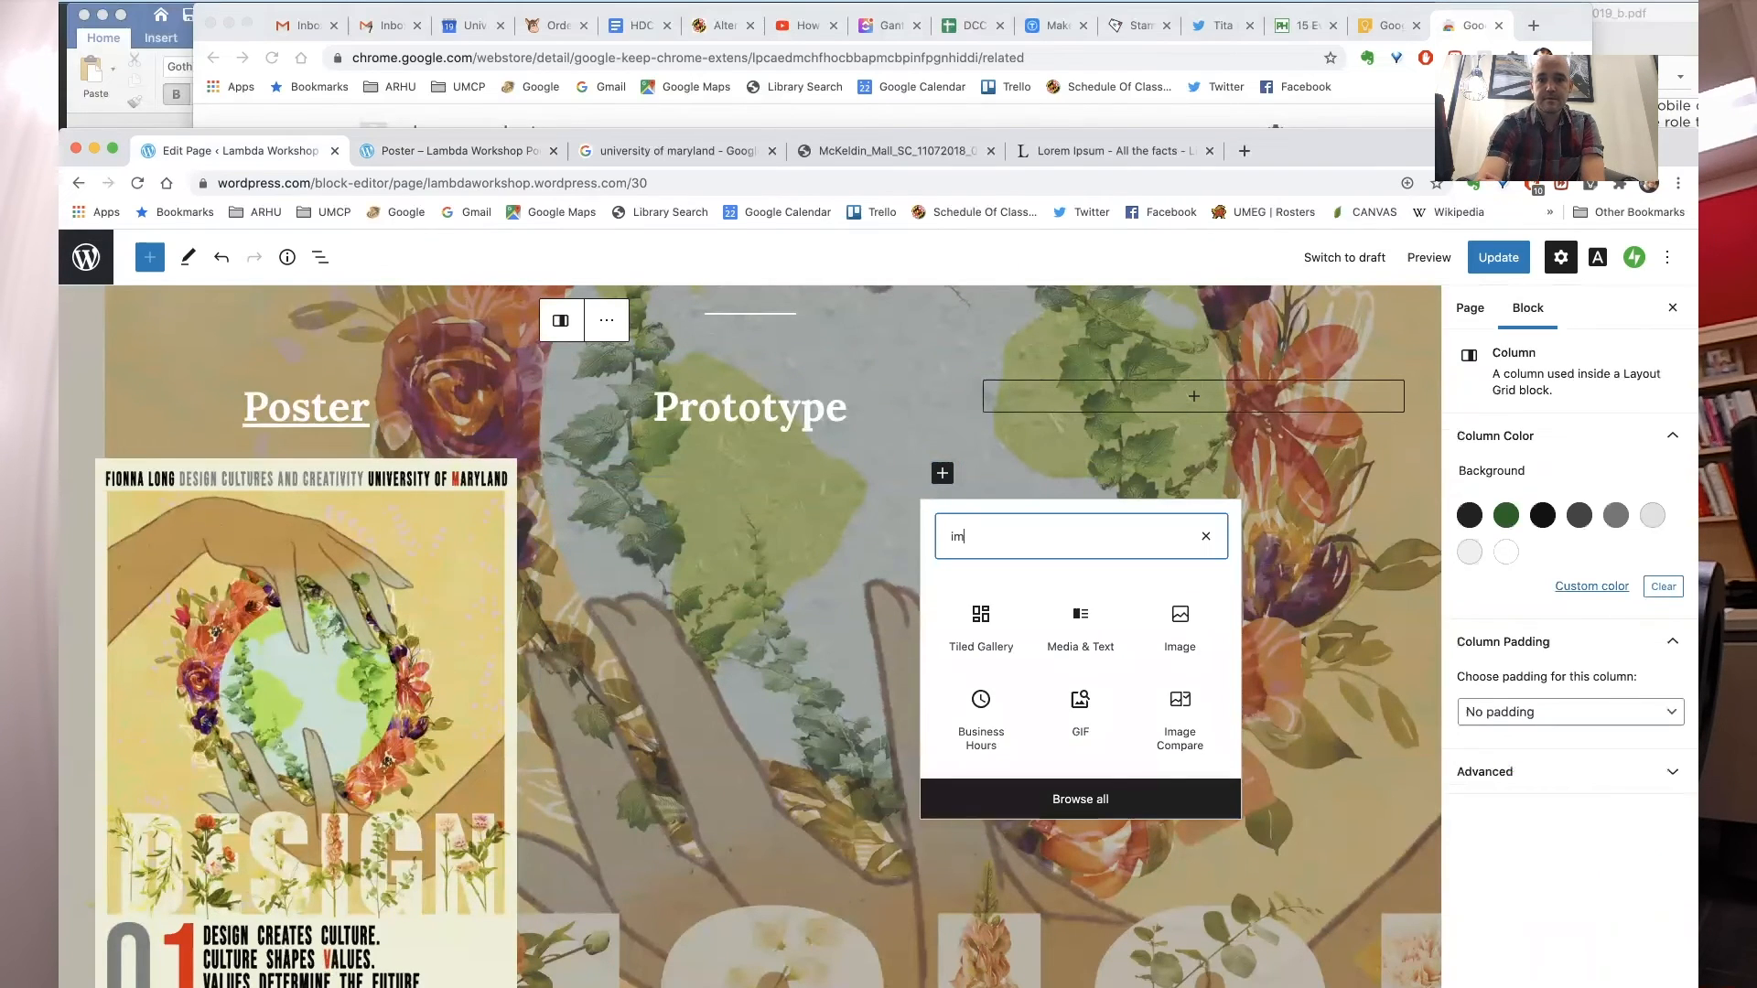
{"action": "left_click", "coordinate": [1180, 617]}
{"action": "left_click", "coordinate": [651, 613]}
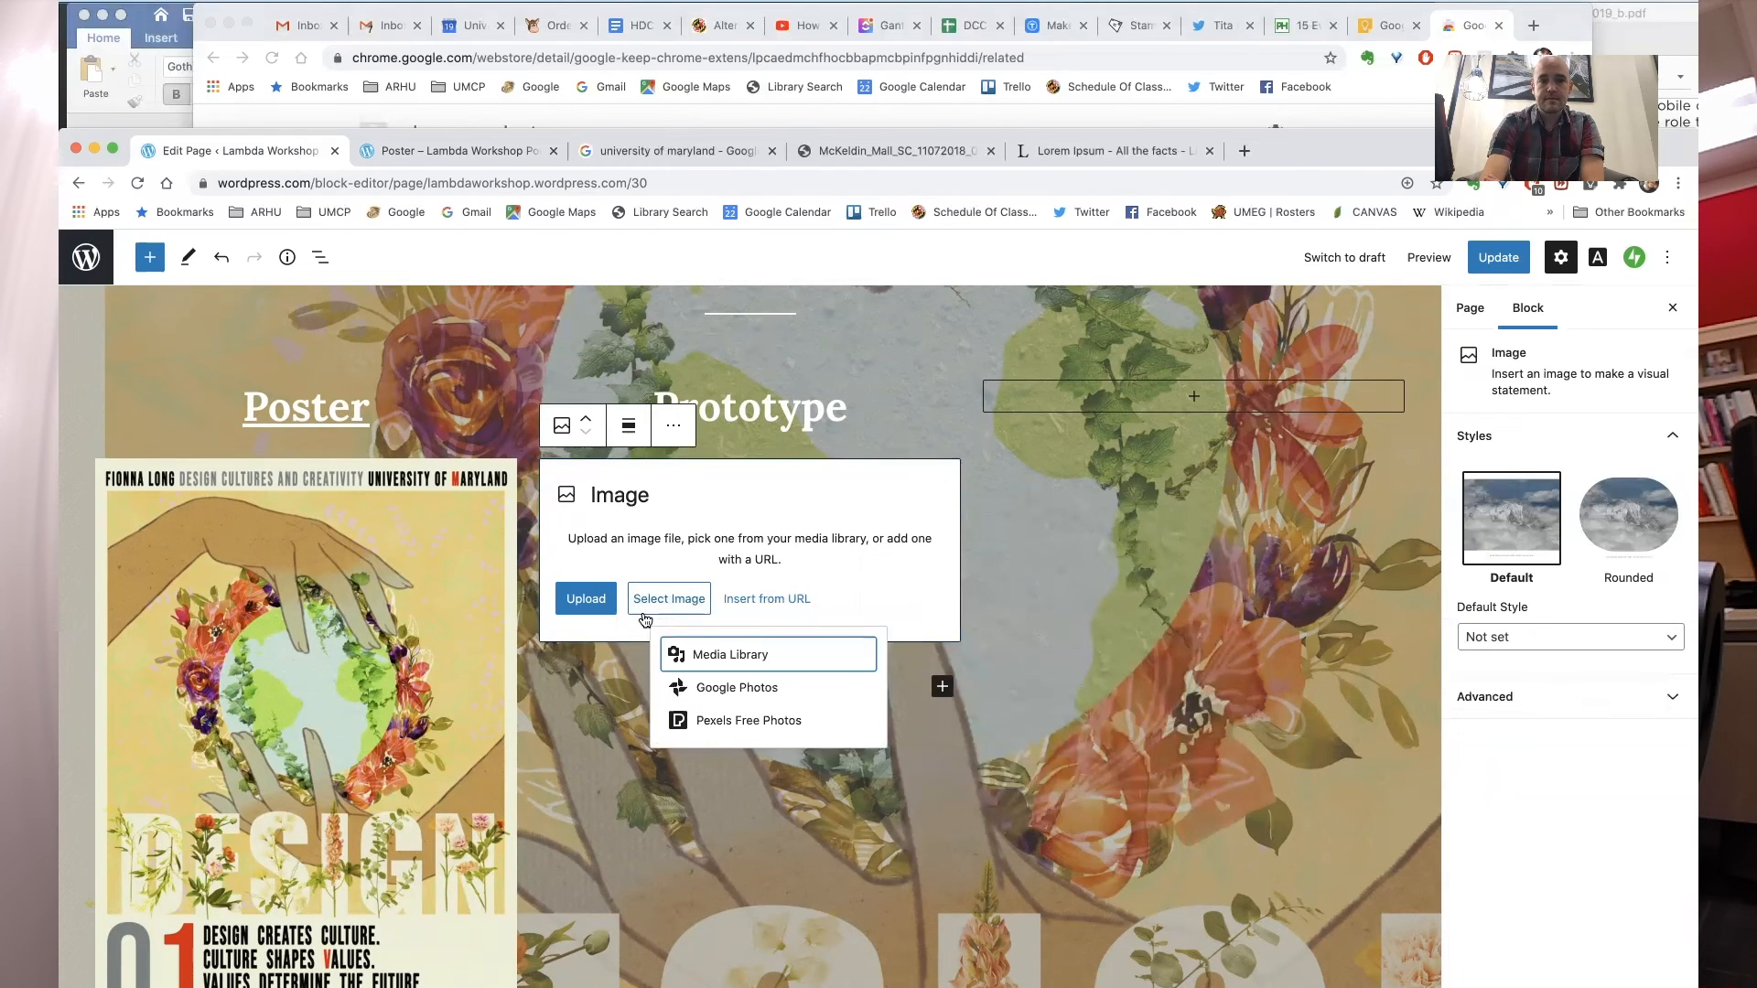
{"action": "left_click", "coordinate": [707, 656]}
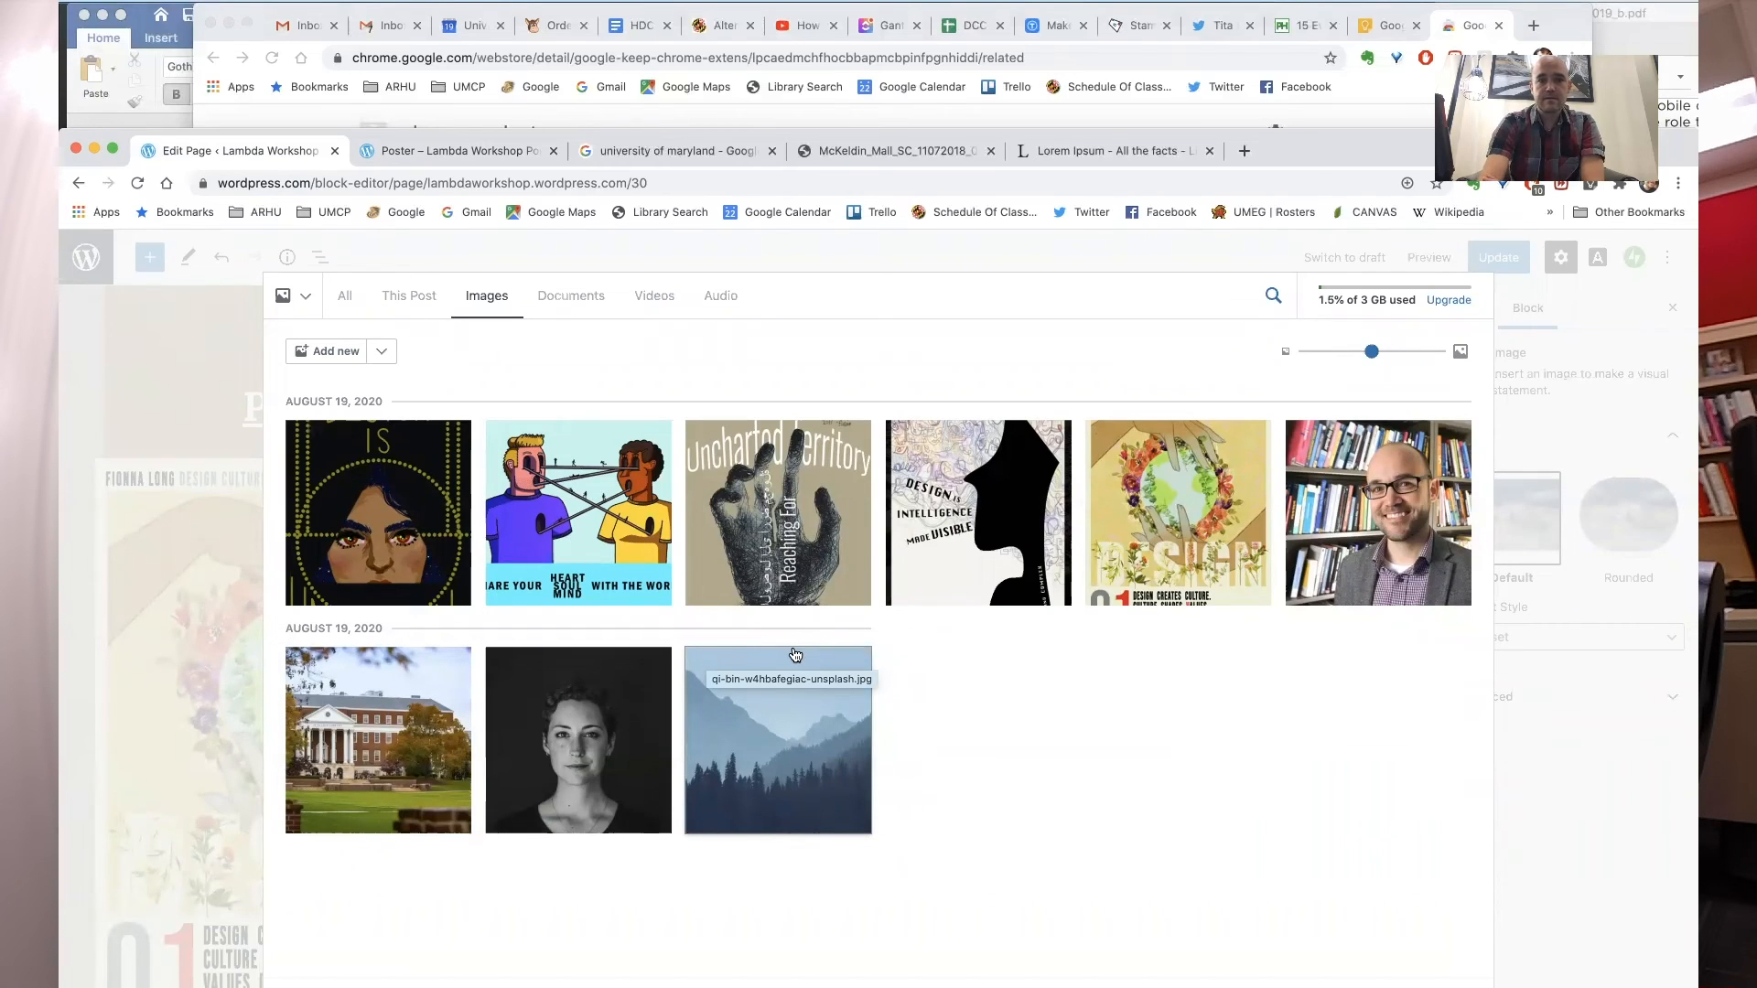
{"action": "left_click", "coordinate": [416, 536]}
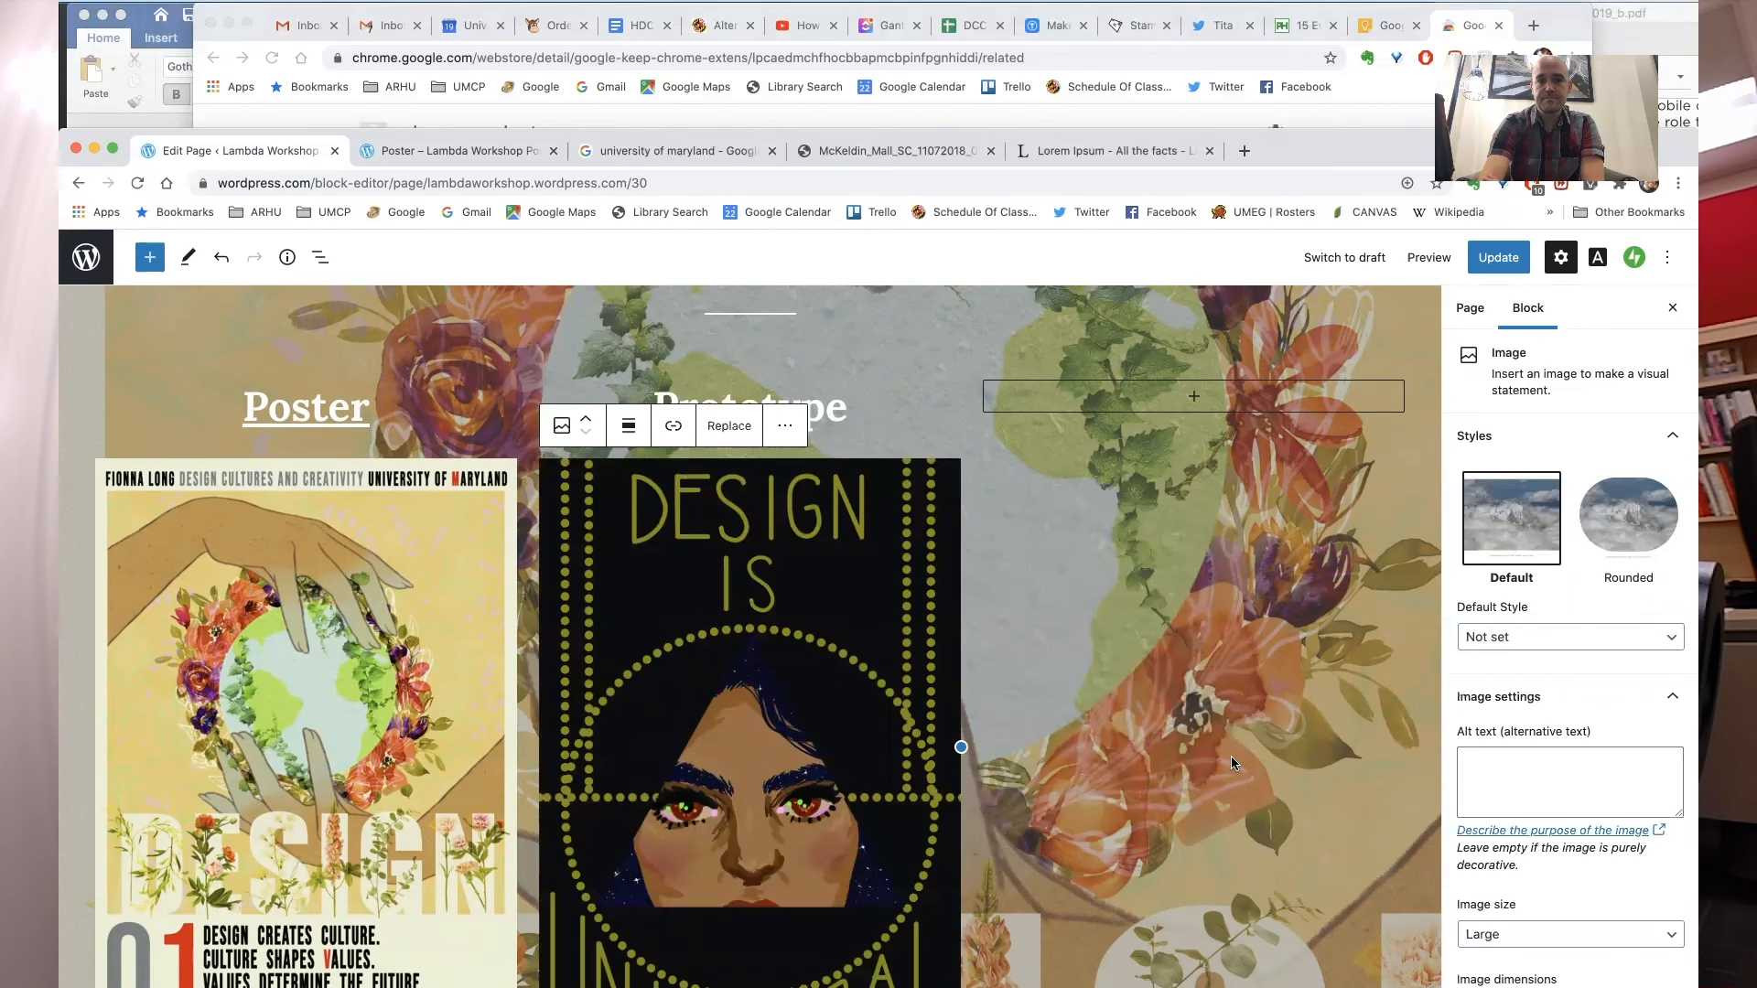
{"action": "left_click", "coordinate": [902, 391]}
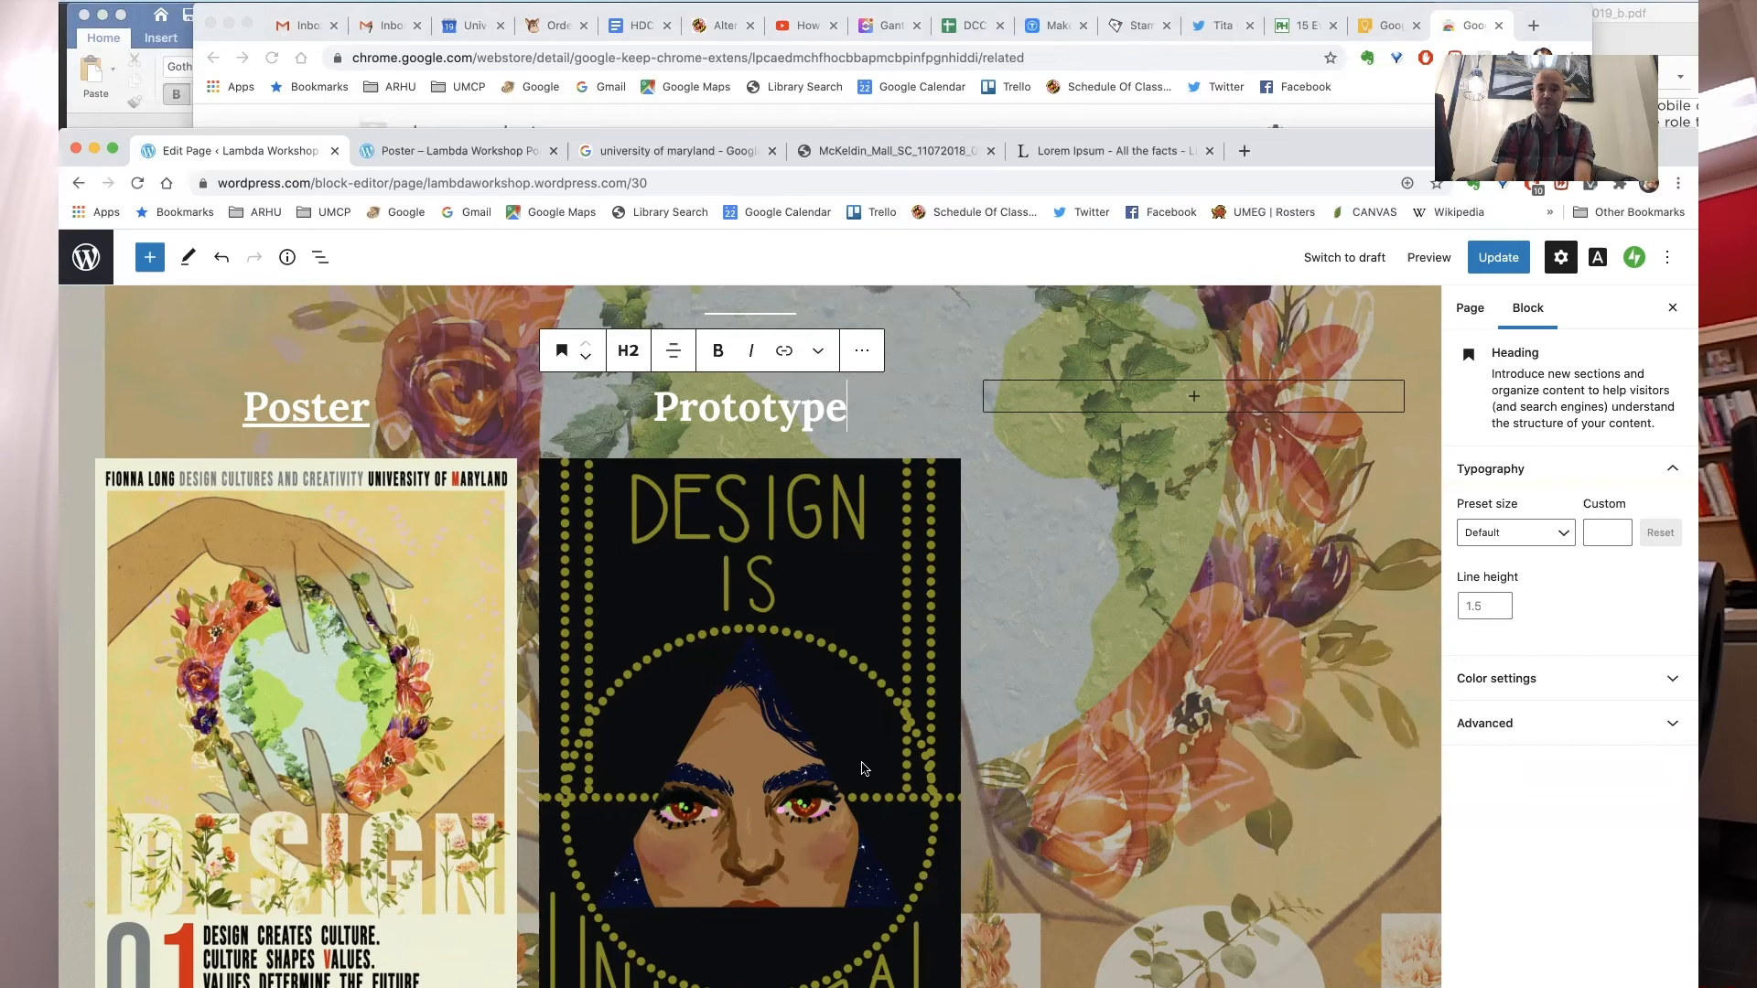
- Update the page and go back to the site's Pages list
{"action": "left_click", "coordinate": [1498, 257]}
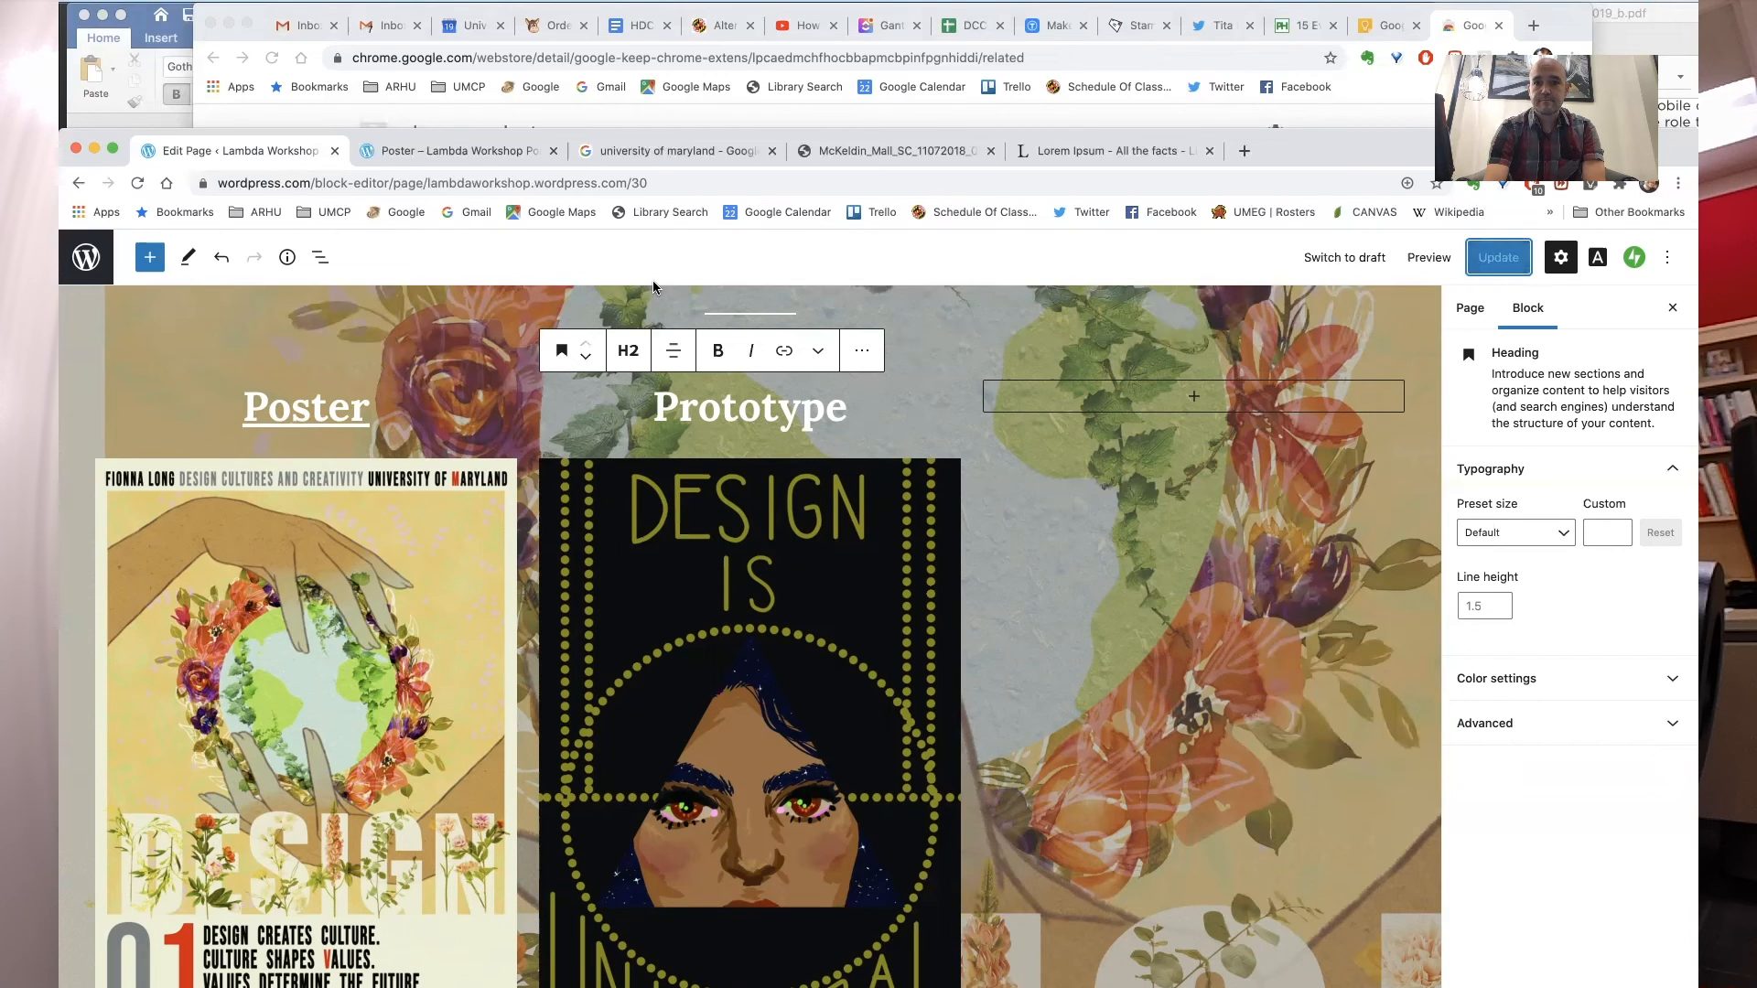
{"action": "left_click", "coordinate": [86, 257]}
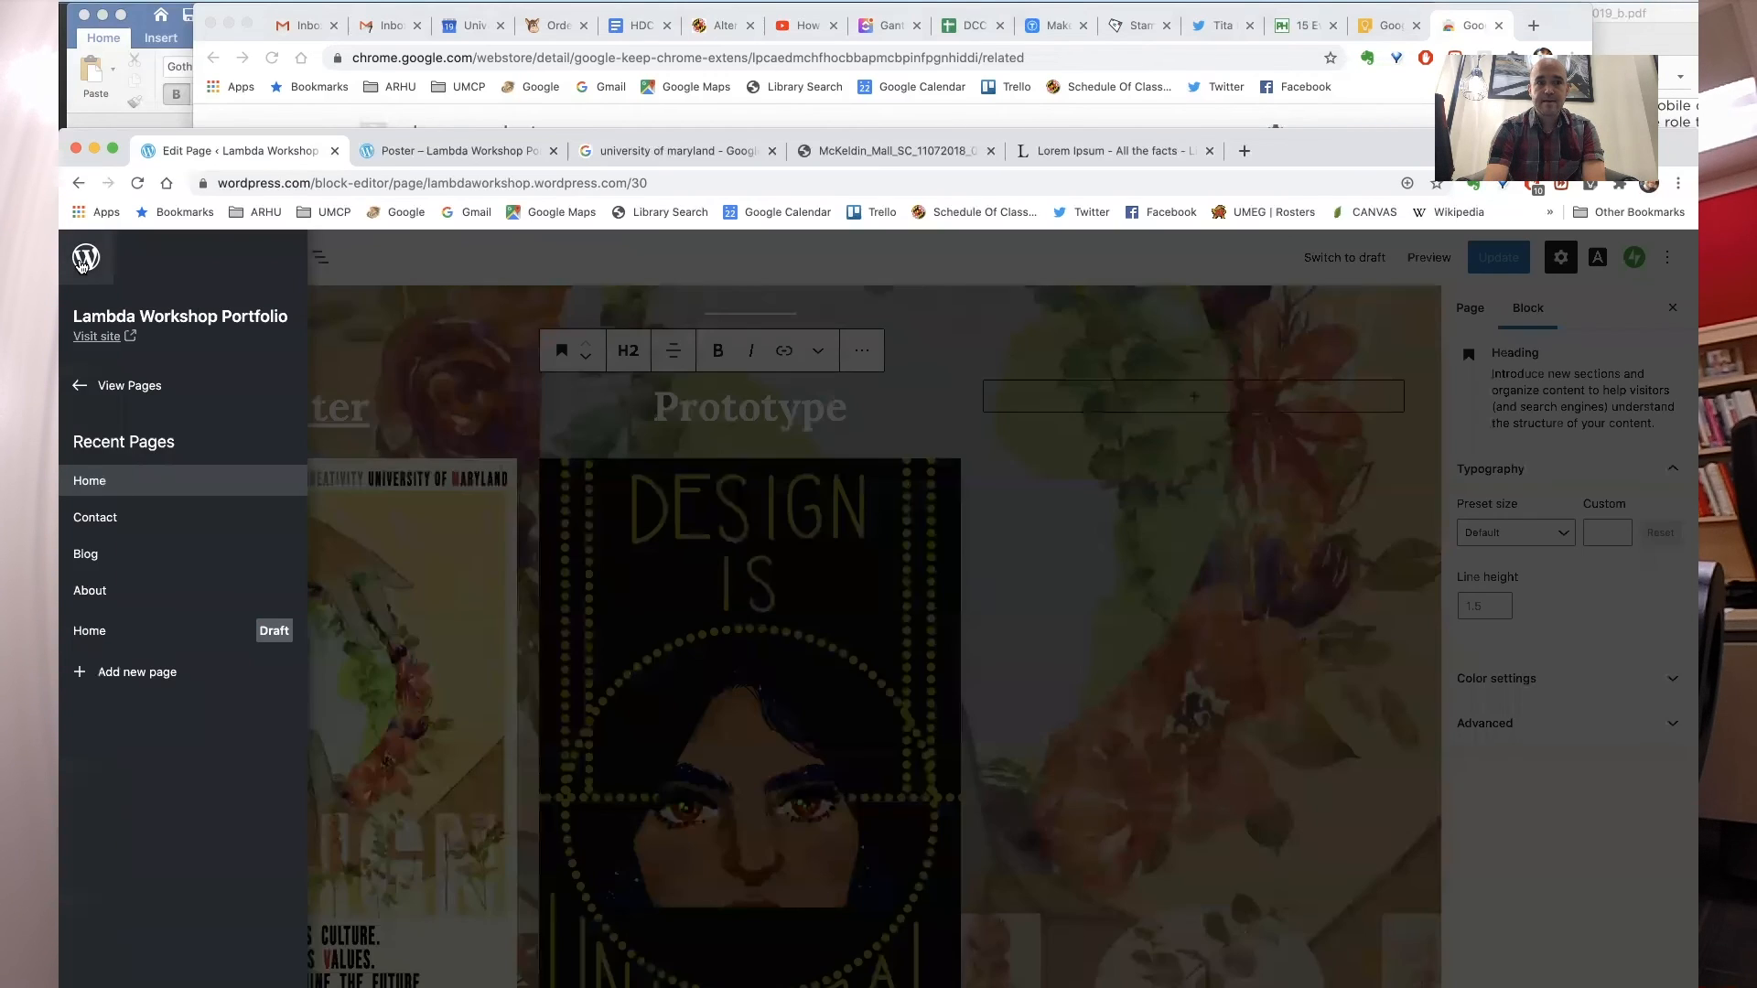
{"action": "left_click", "coordinate": [97, 382]}
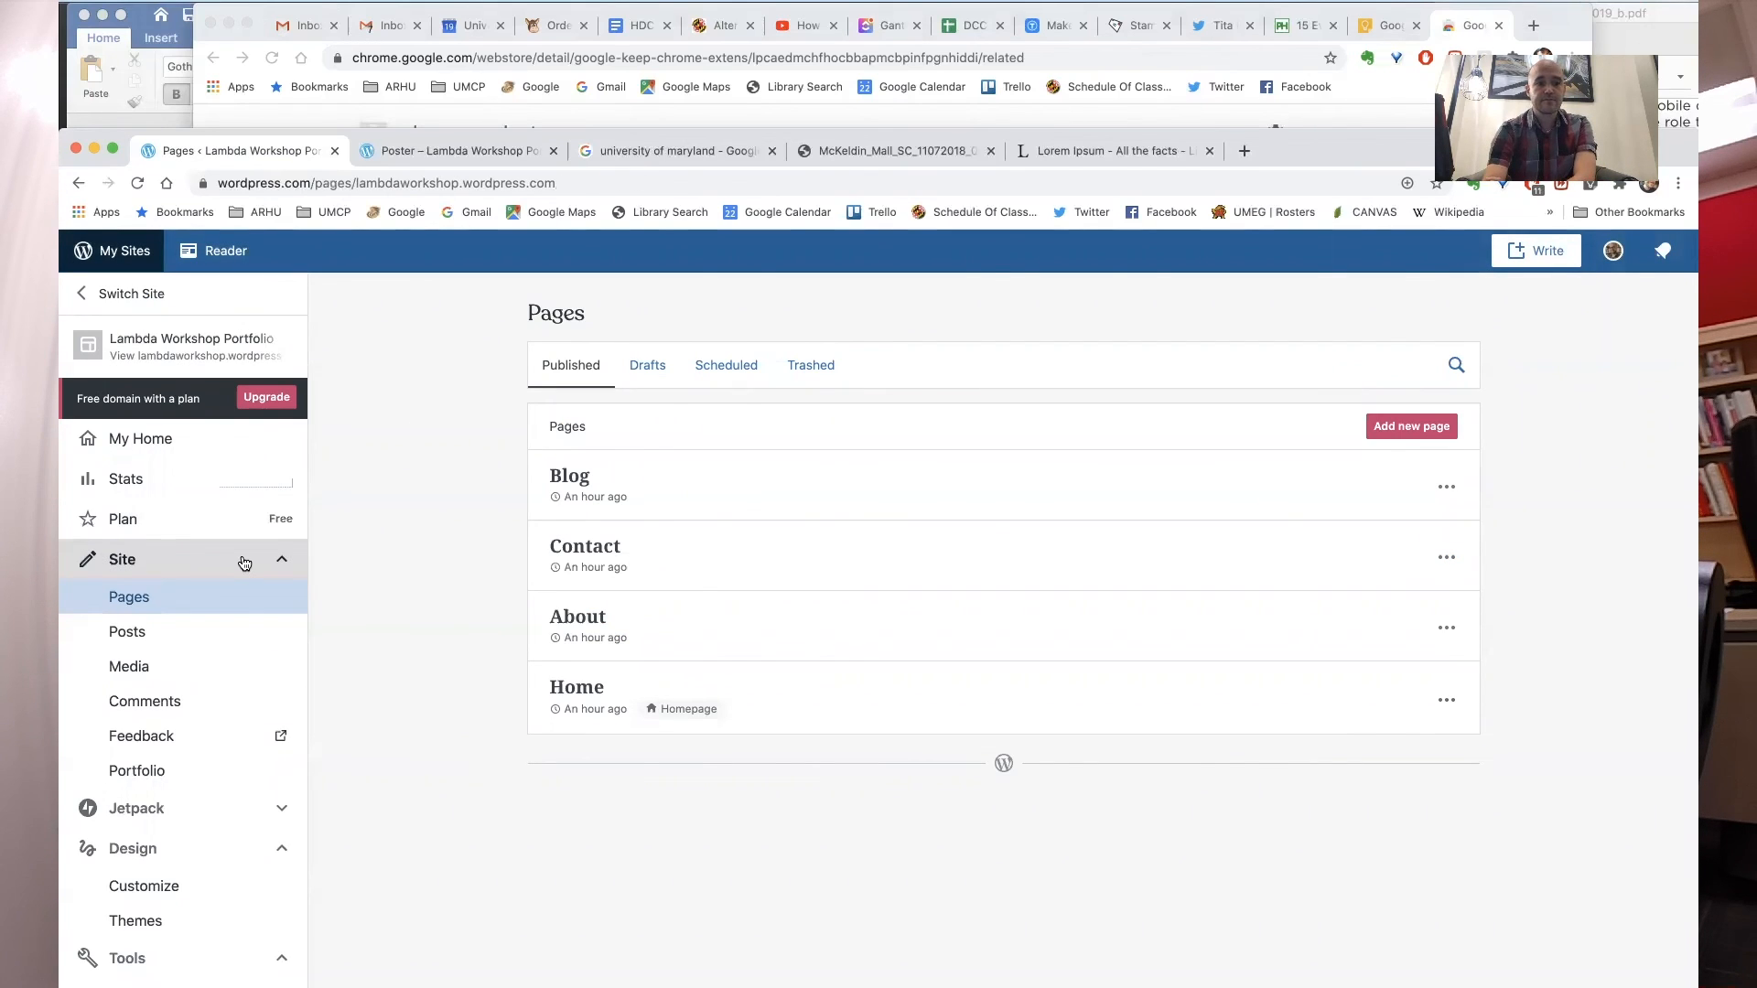
{"action": "scroll", "coordinate": [247, 628], "scroll_direction": "down", "scroll_amount": 1}
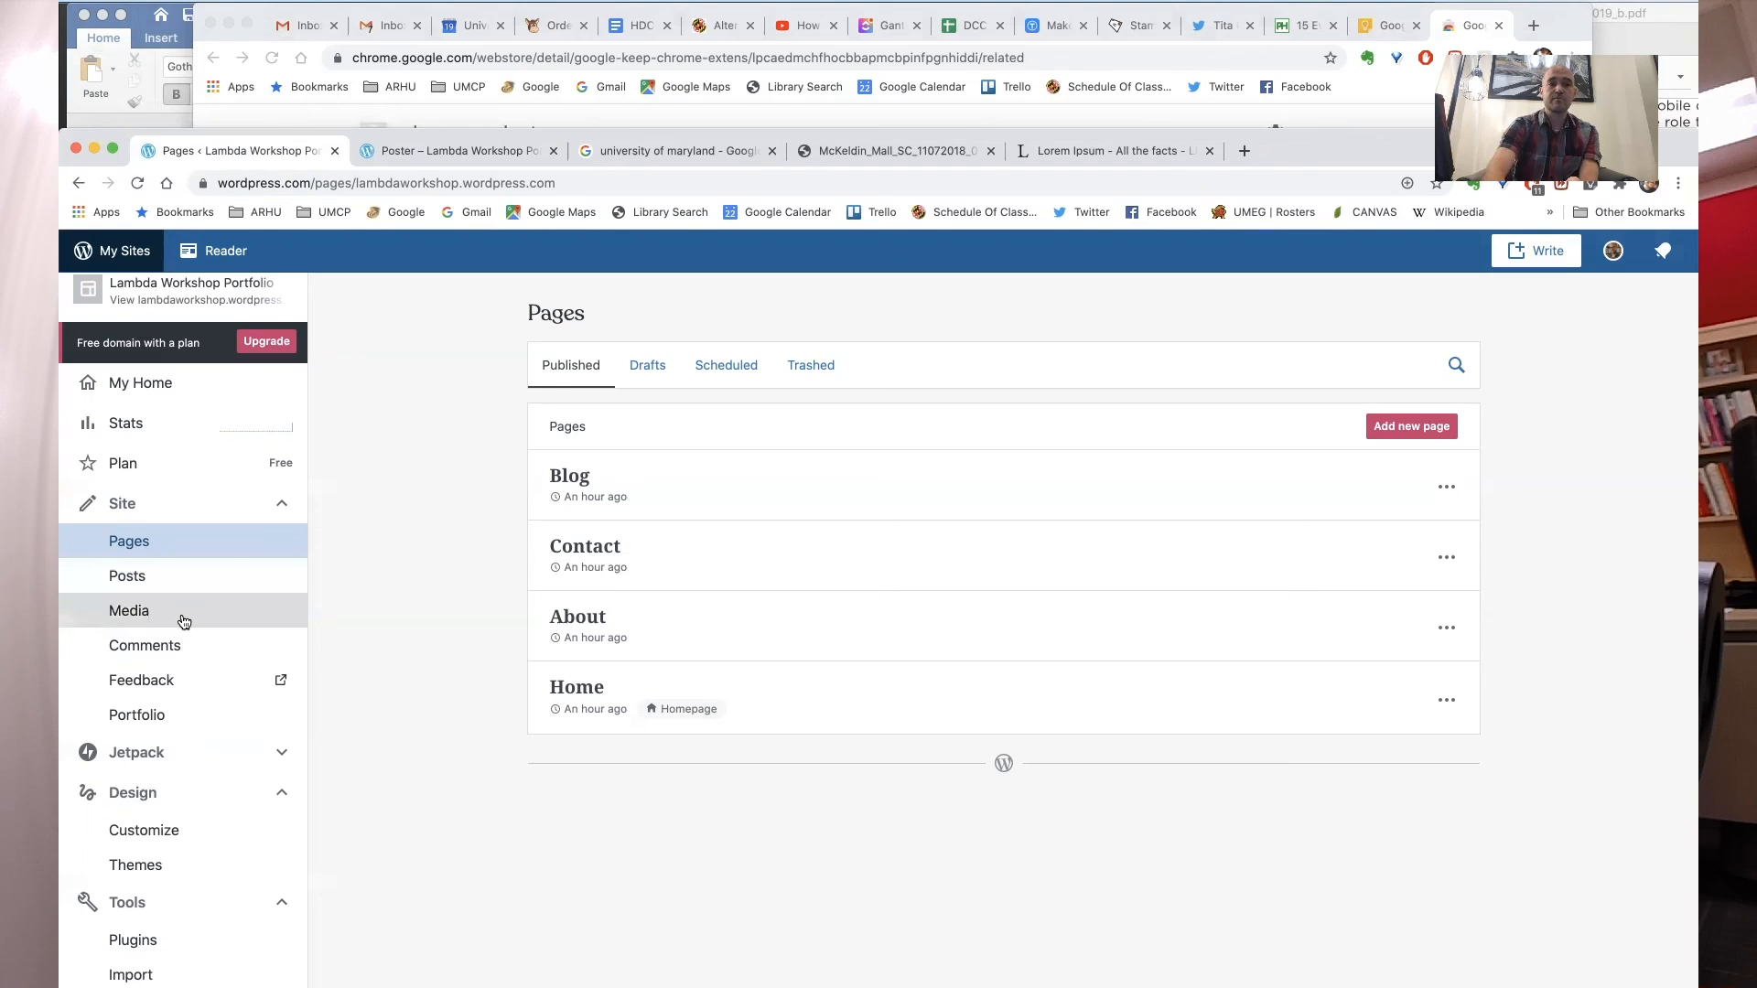
{"action": "scroll", "coordinate": [196, 659], "scroll_direction": "down", "scroll_amount": 5}
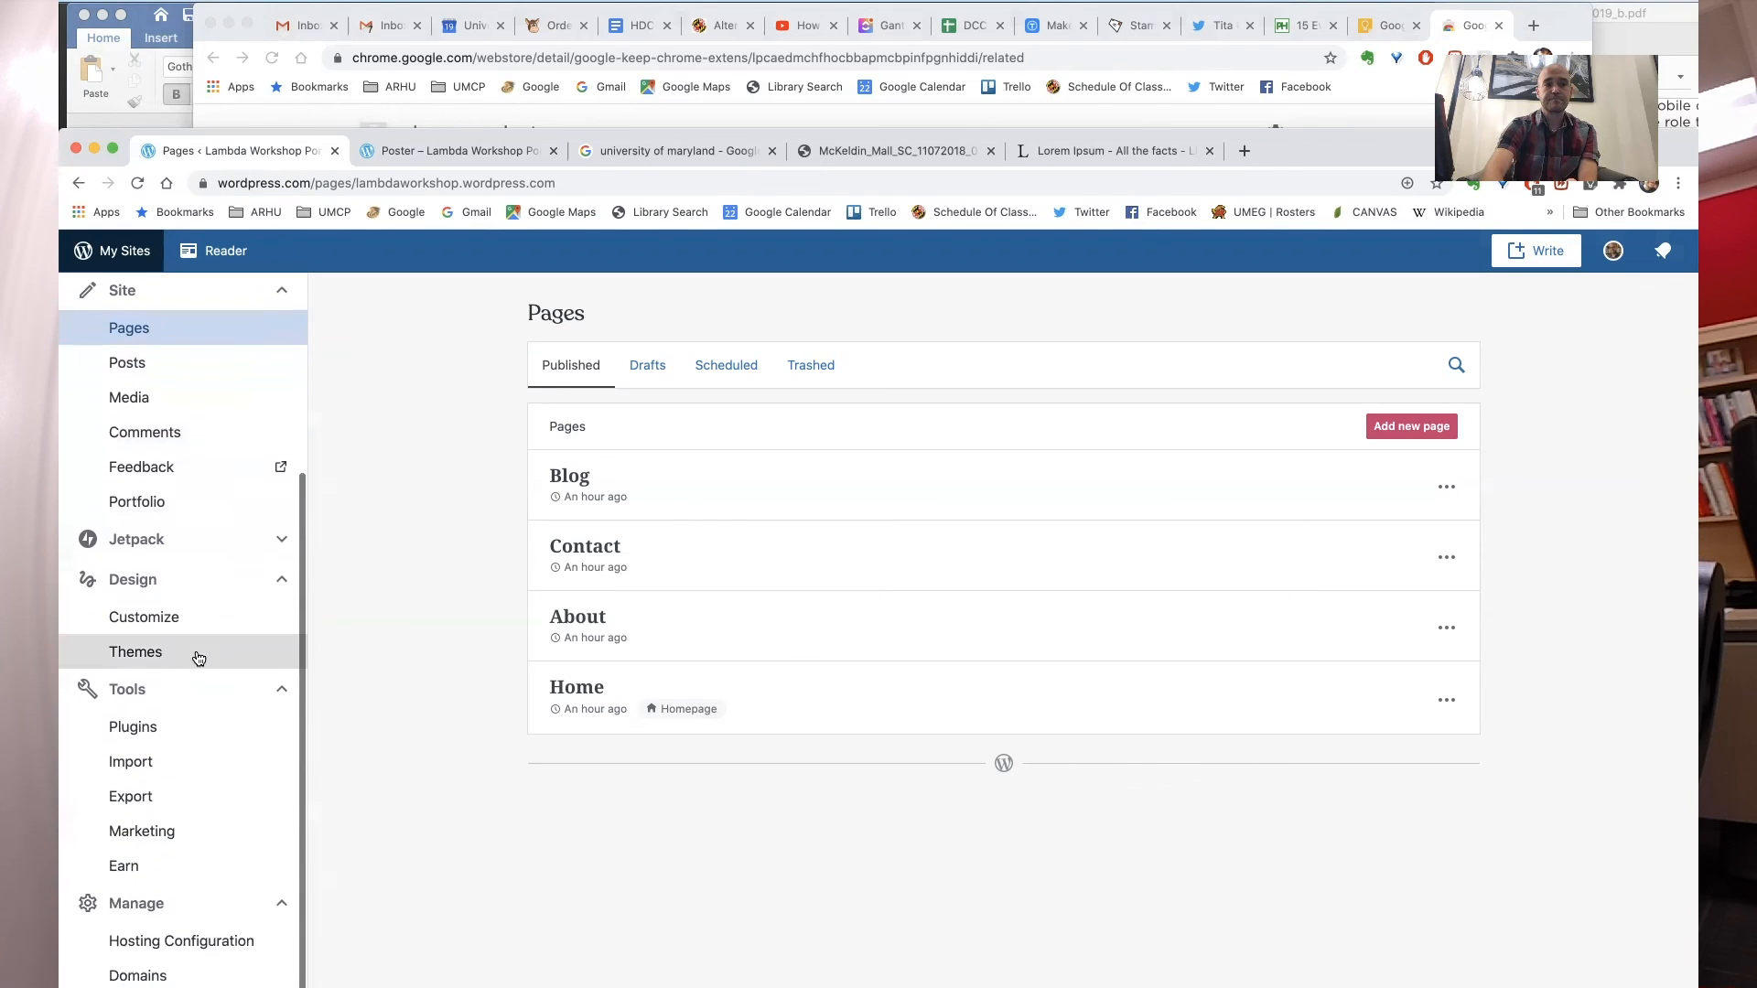
{"action": "left_click", "coordinate": [275, 544]}
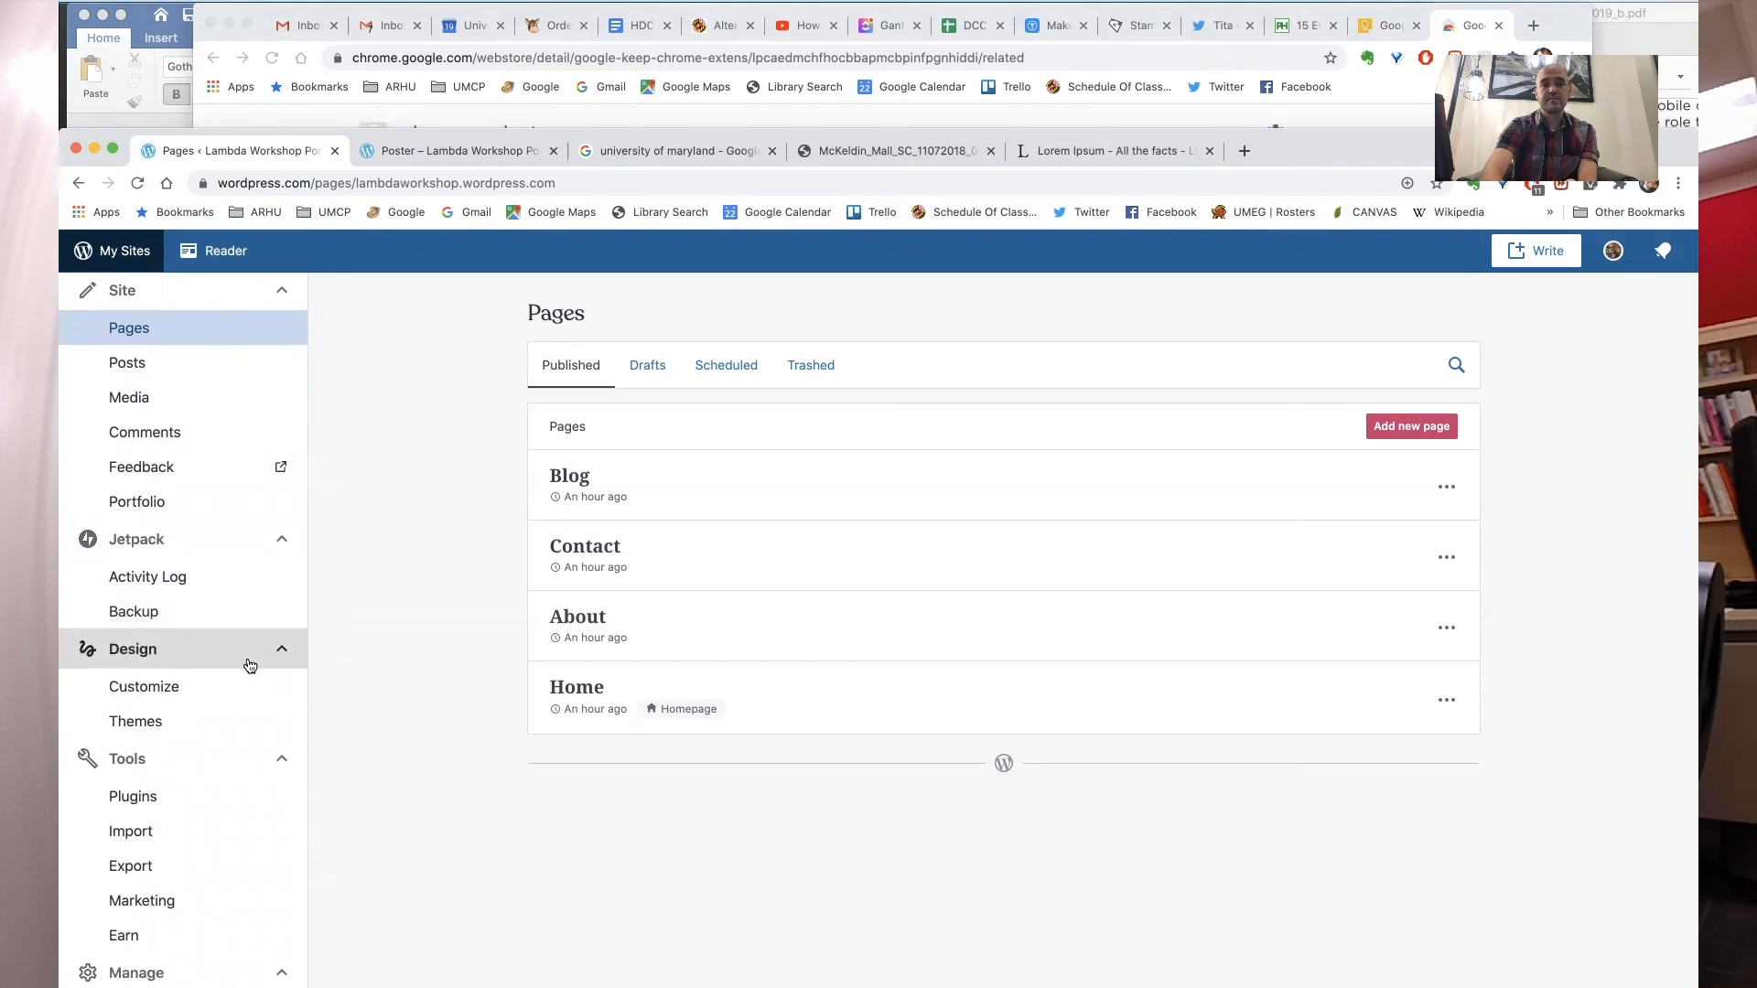
{"action": "scroll", "coordinate": [209, 787], "scroll_direction": "down", "scroll_amount": 2}
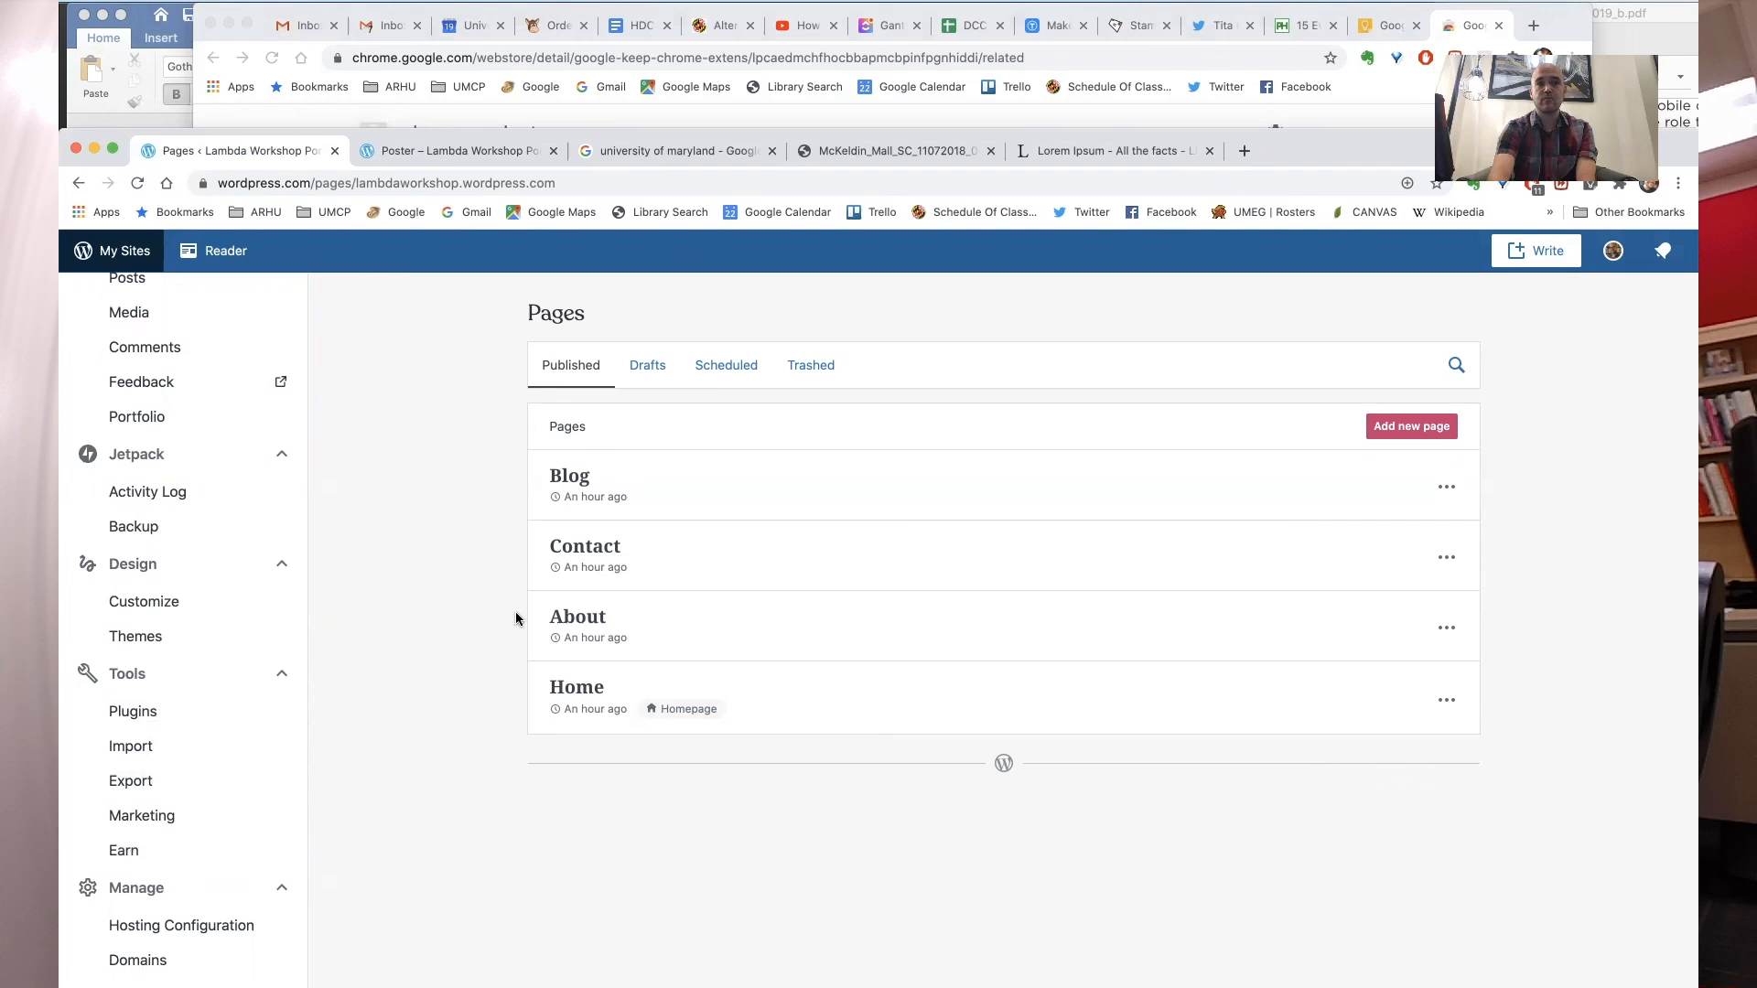
- Open the live site's home page and review the portfolio grid with the Poster and Prototype columns
{"action": "left_click", "coordinate": [453, 150]}
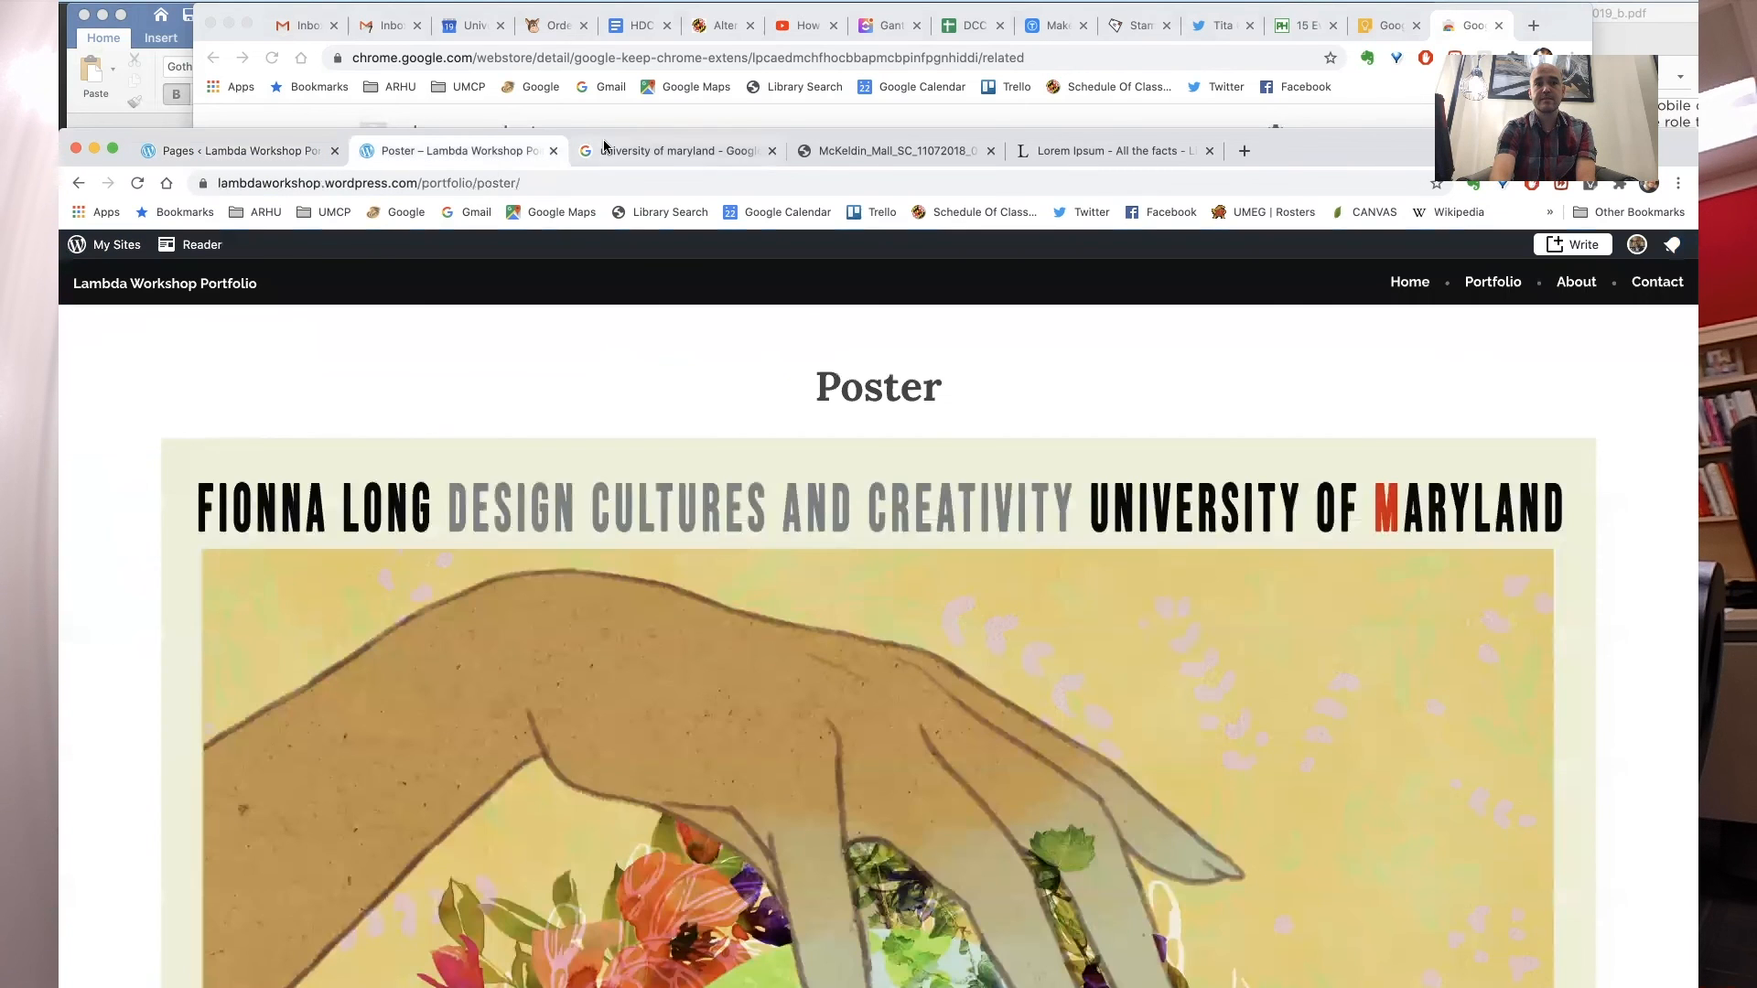
{"action": "left_click", "coordinate": [108, 289]}
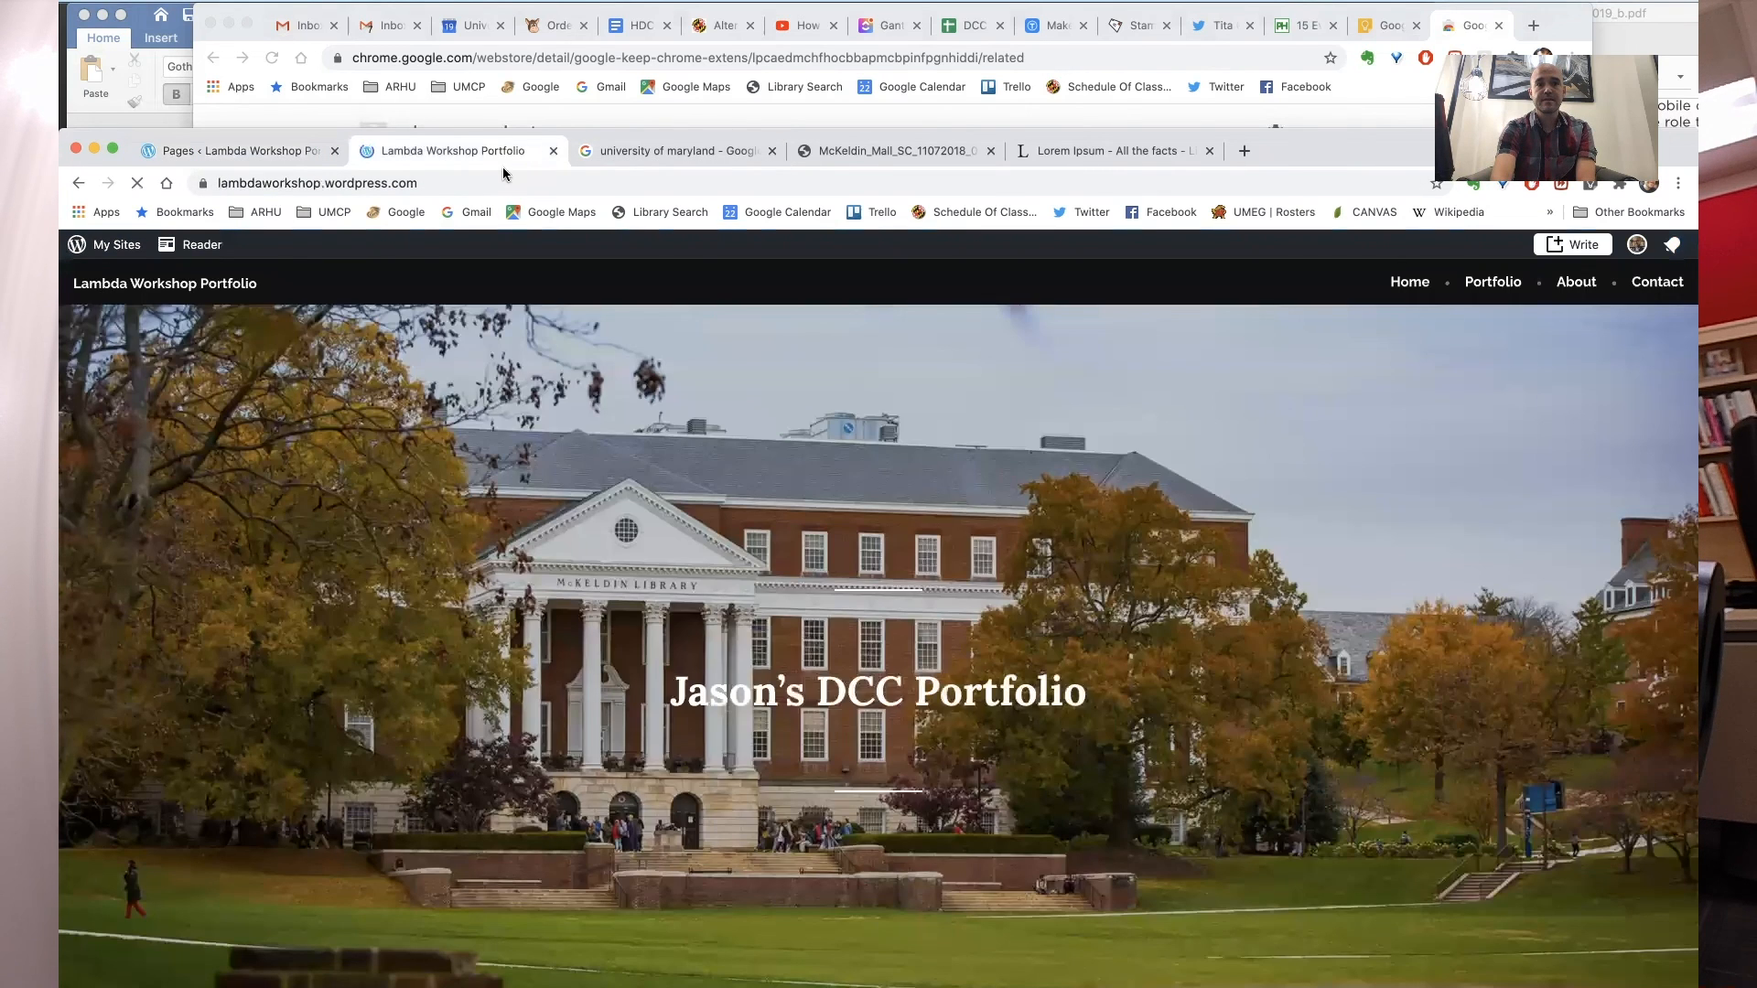
{"action": "left_click_drag", "start_coordinate": [586, 137], "coordinate": [580, 8]}
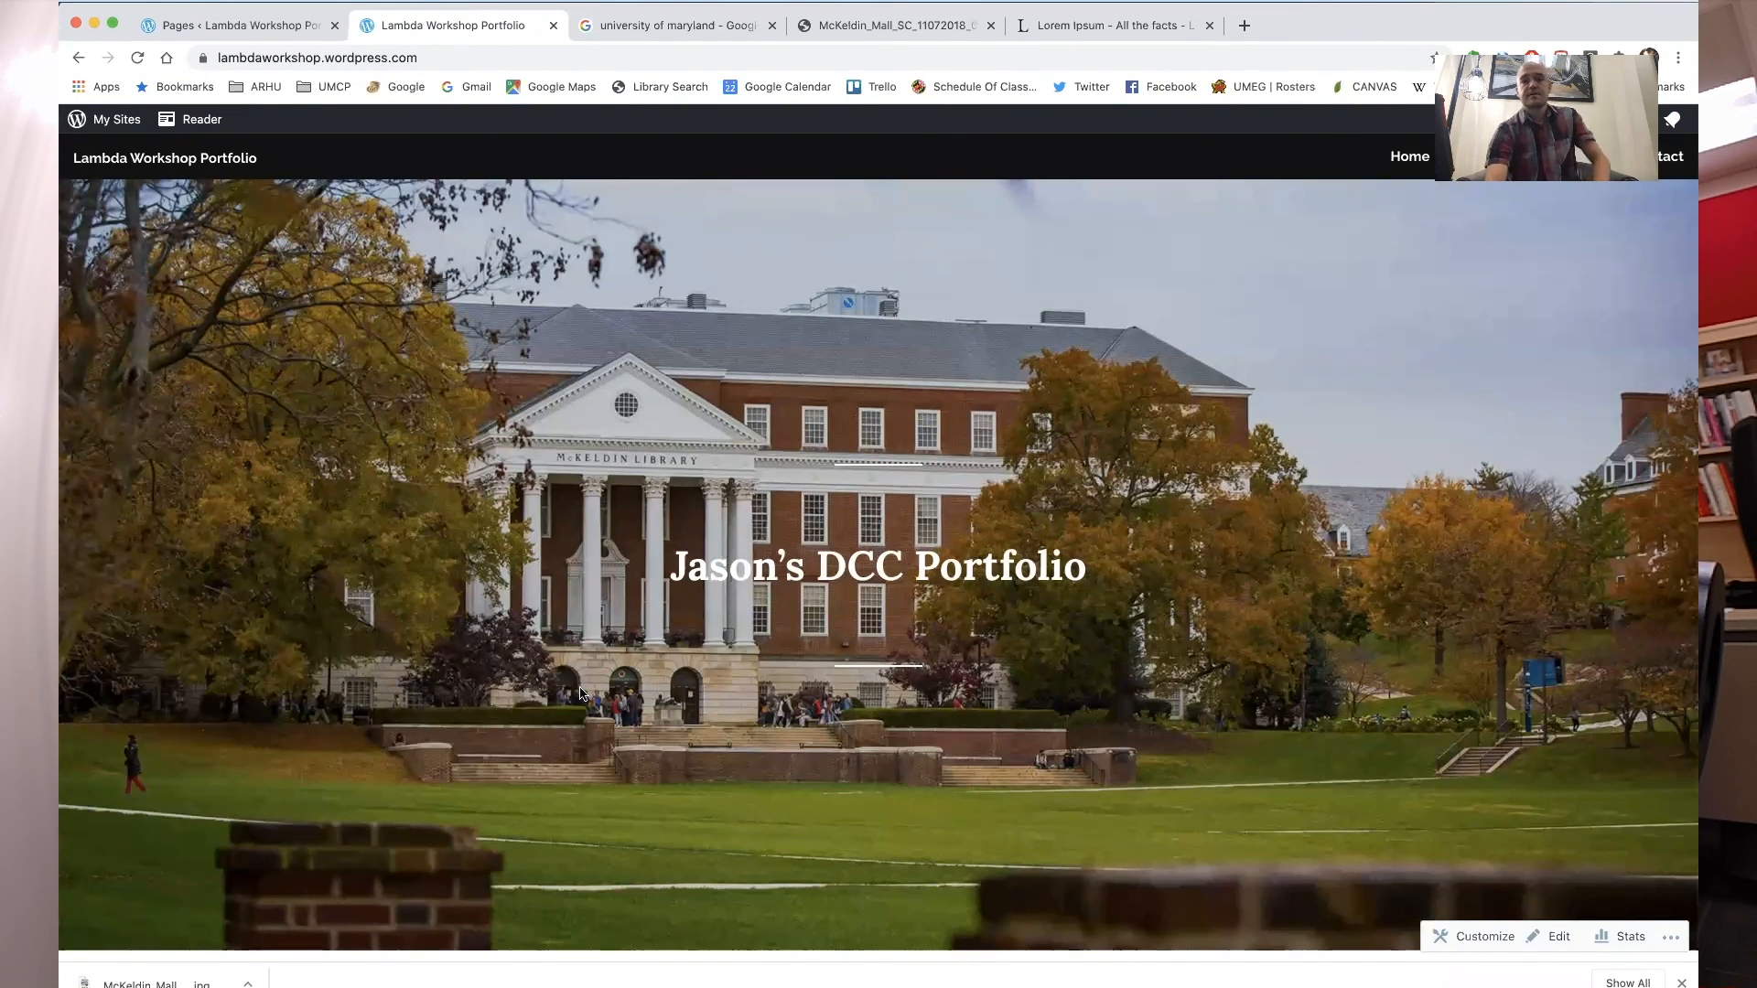
{"action": "scroll", "coordinate": [581, 693], "scroll_direction": "down", "scroll_amount": 2}
{"action": "scroll", "coordinate": [580, 693], "scroll_direction": "down", "scroll_amount": 4}
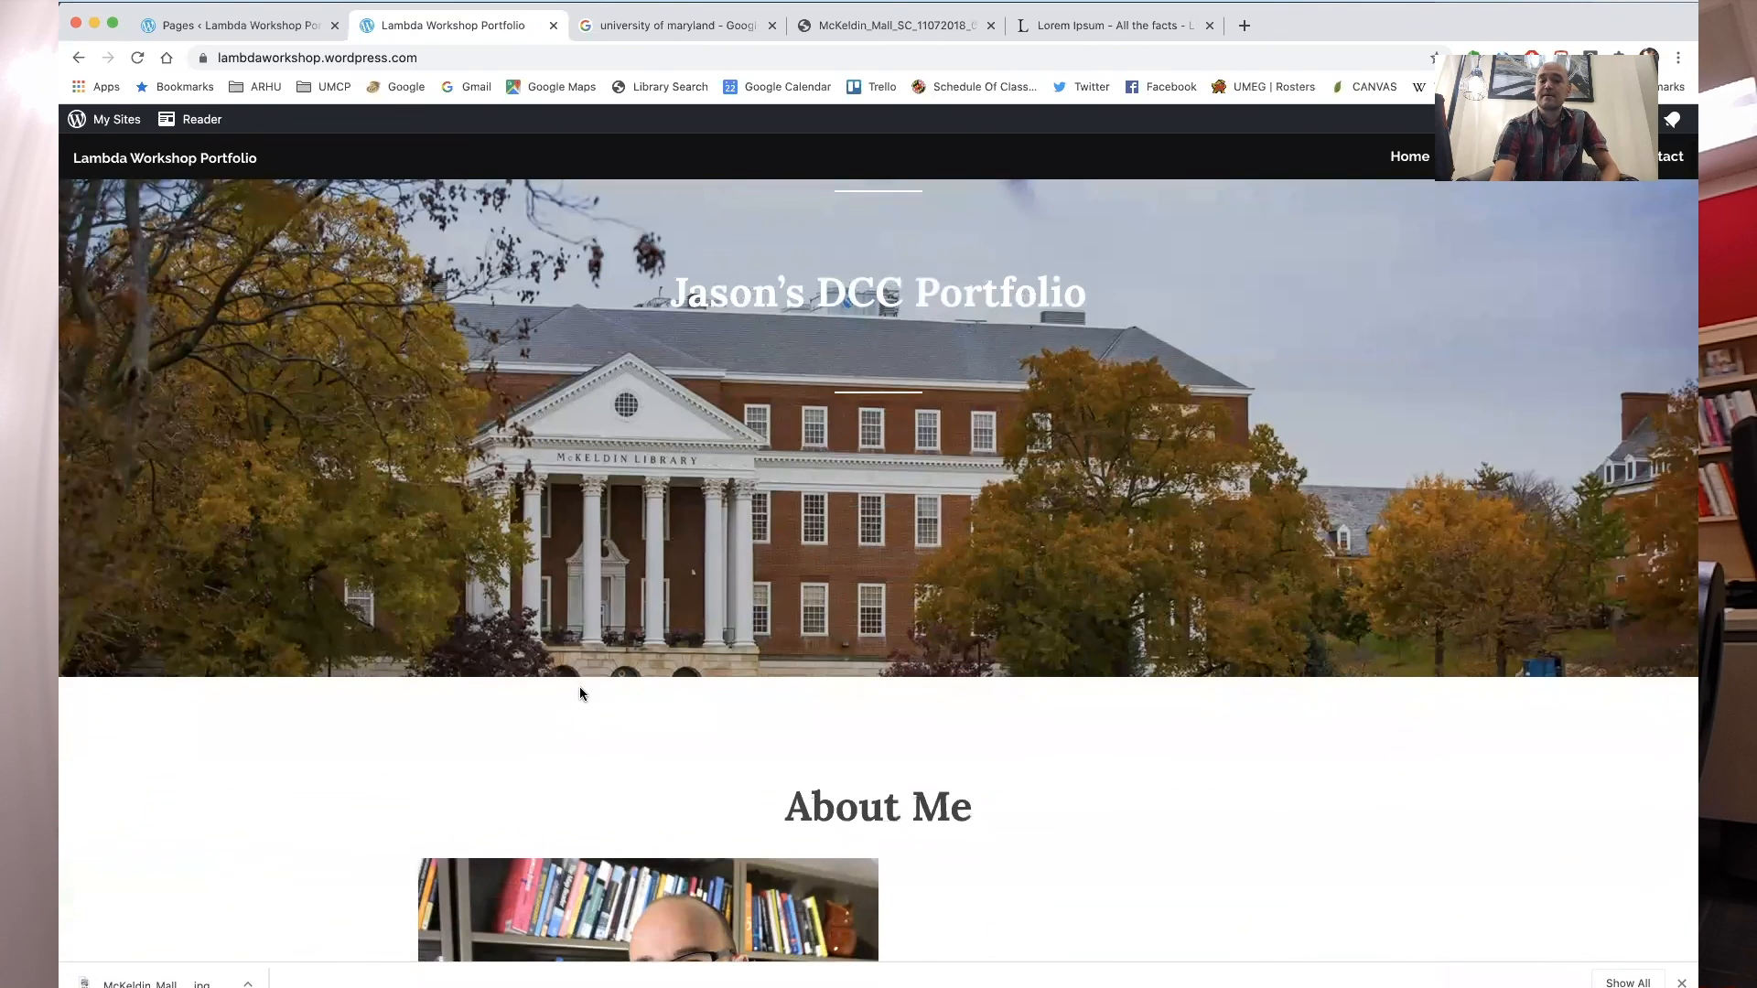
{"action": "scroll", "coordinate": [486, 728], "scroll_direction": "down", "scroll_amount": 6}
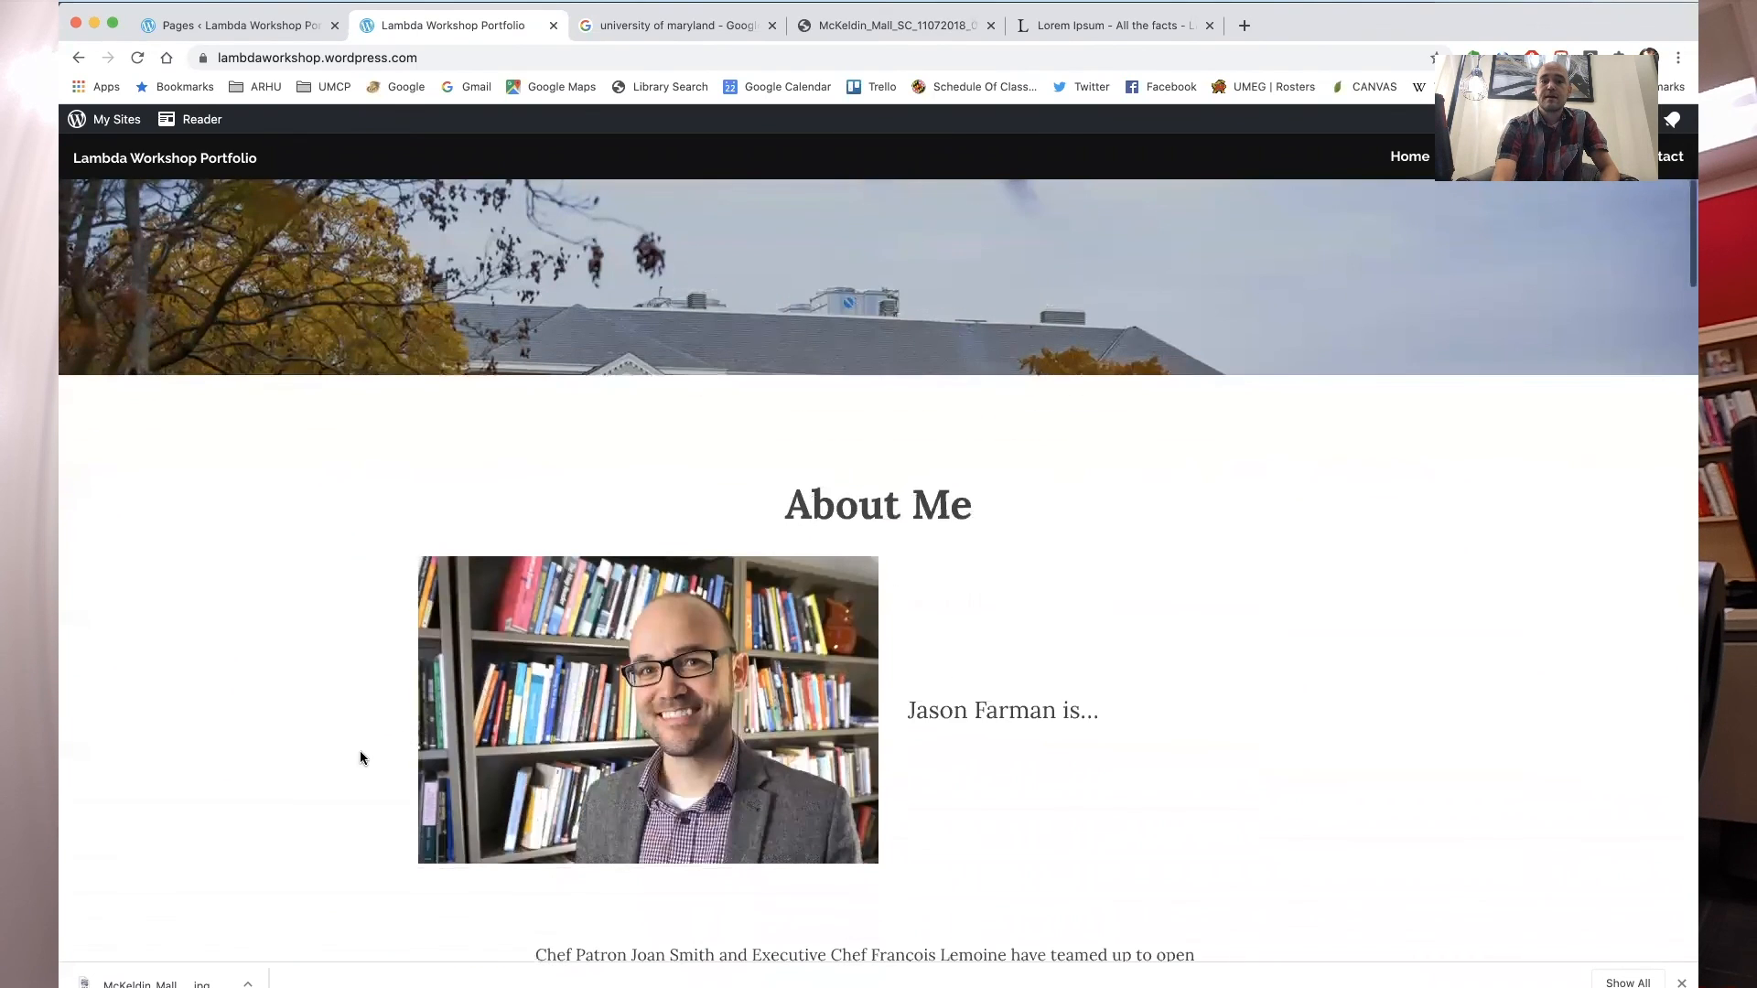
{"action": "scroll", "coordinate": [361, 758], "scroll_direction": "down", "scroll_amount": 5}
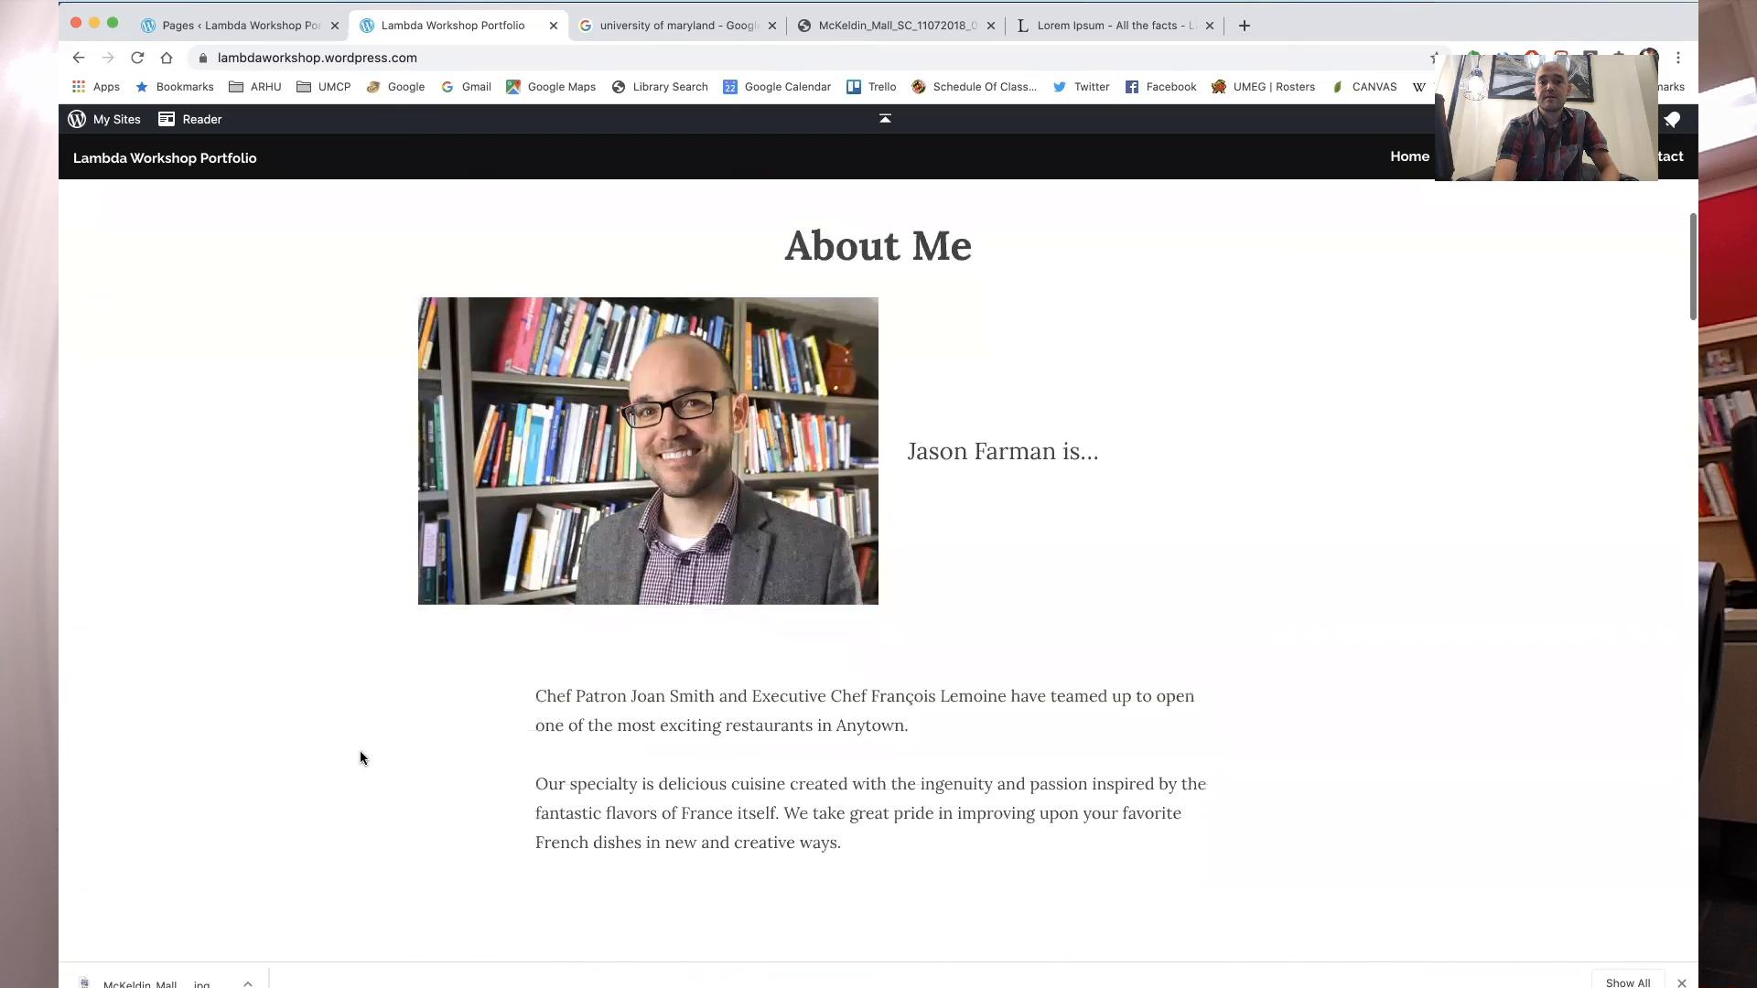
{"action": "scroll", "coordinate": [360, 758], "scroll_direction": "down", "scroll_amount": 10}
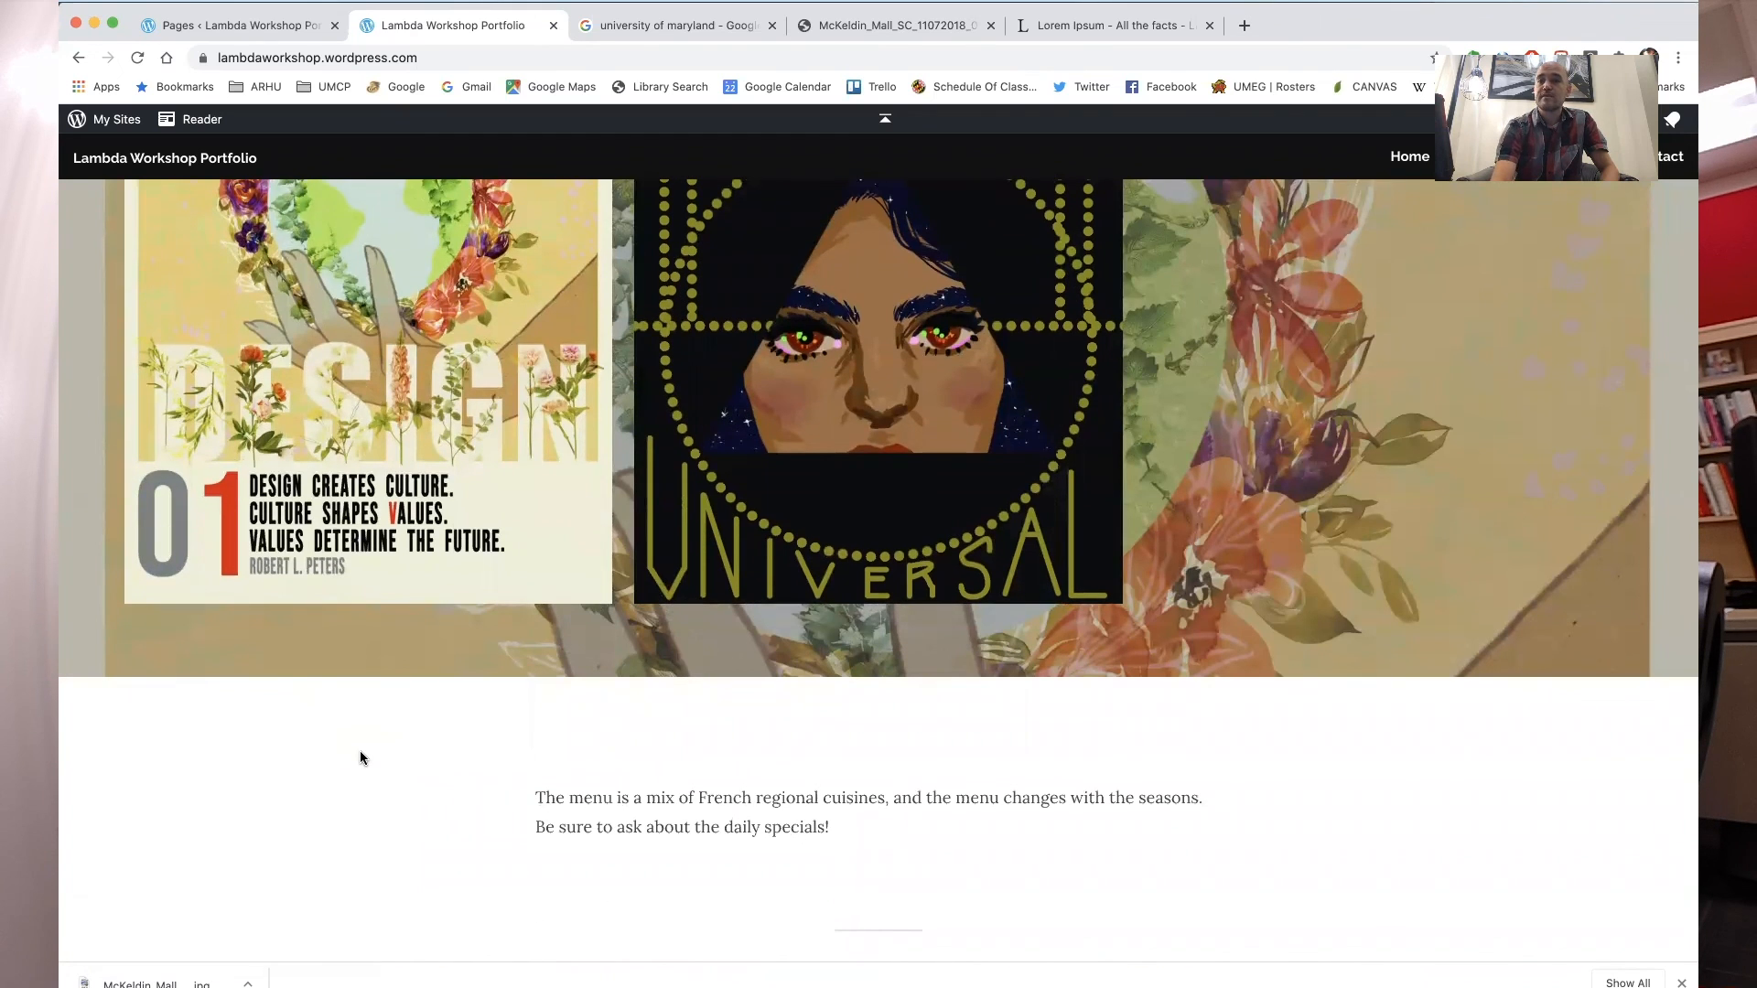
{"action": "scroll", "coordinate": [414, 707], "scroll_direction": "up", "scroll_amount": 3}
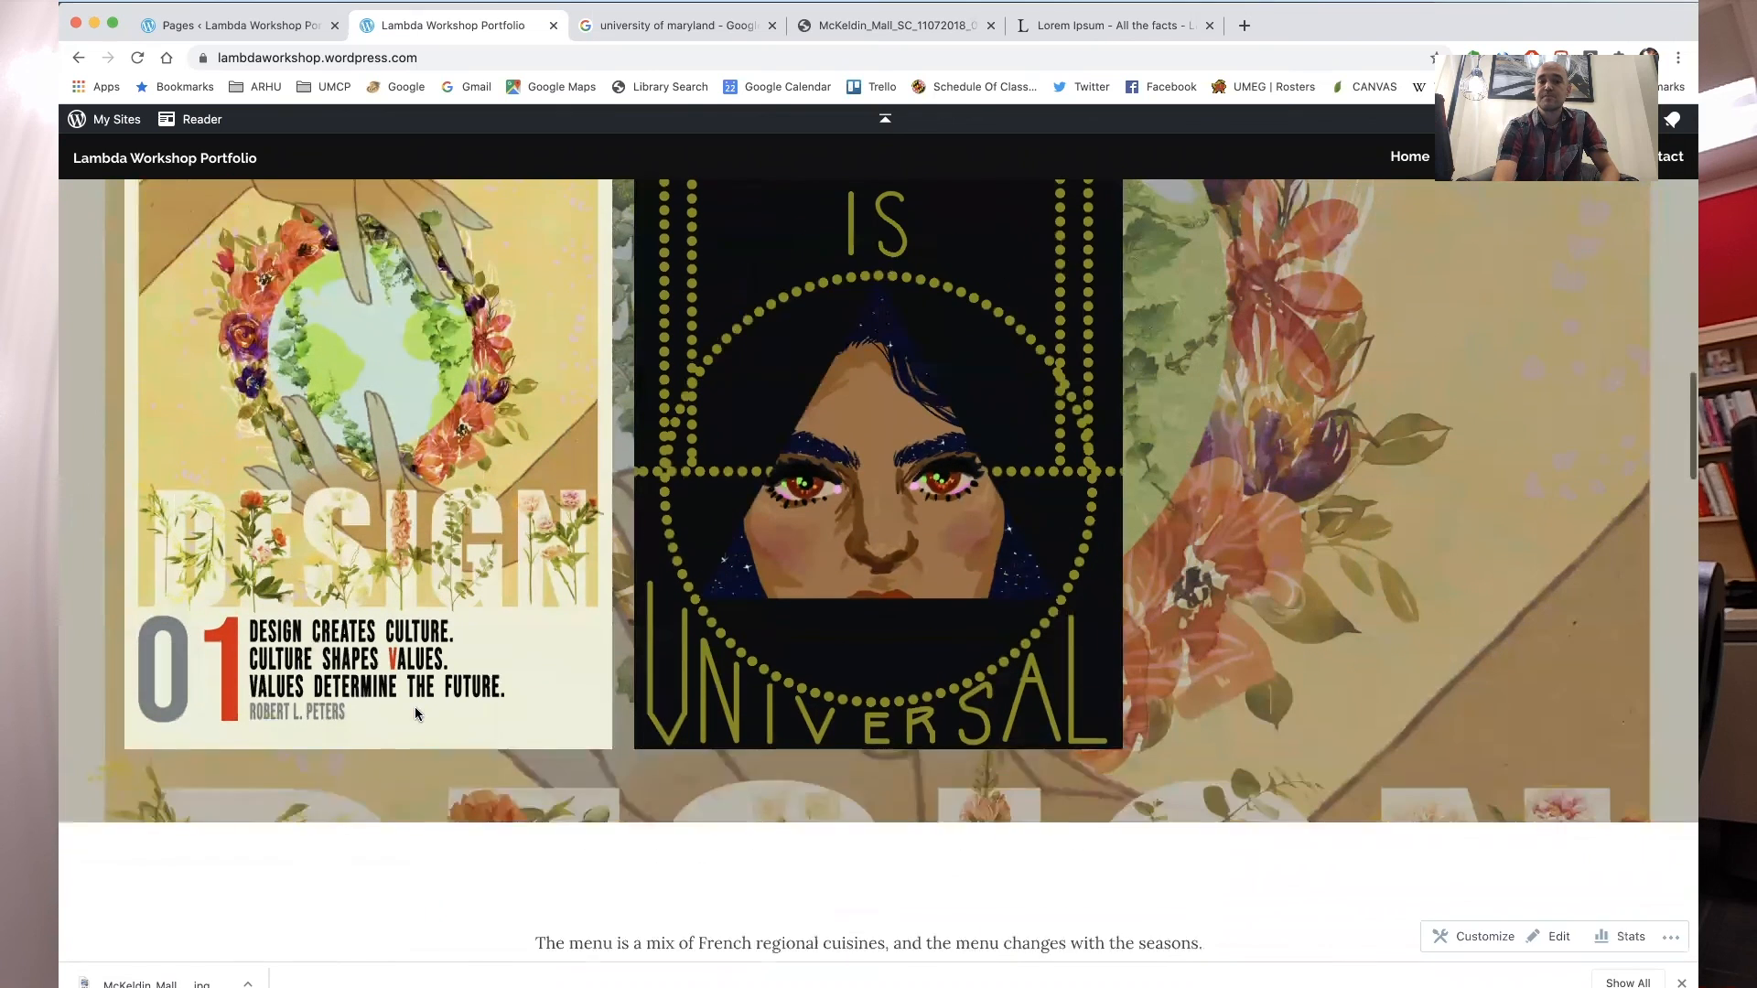
{"action": "scroll", "coordinate": [417, 714], "scroll_direction": "up", "scroll_amount": 1}
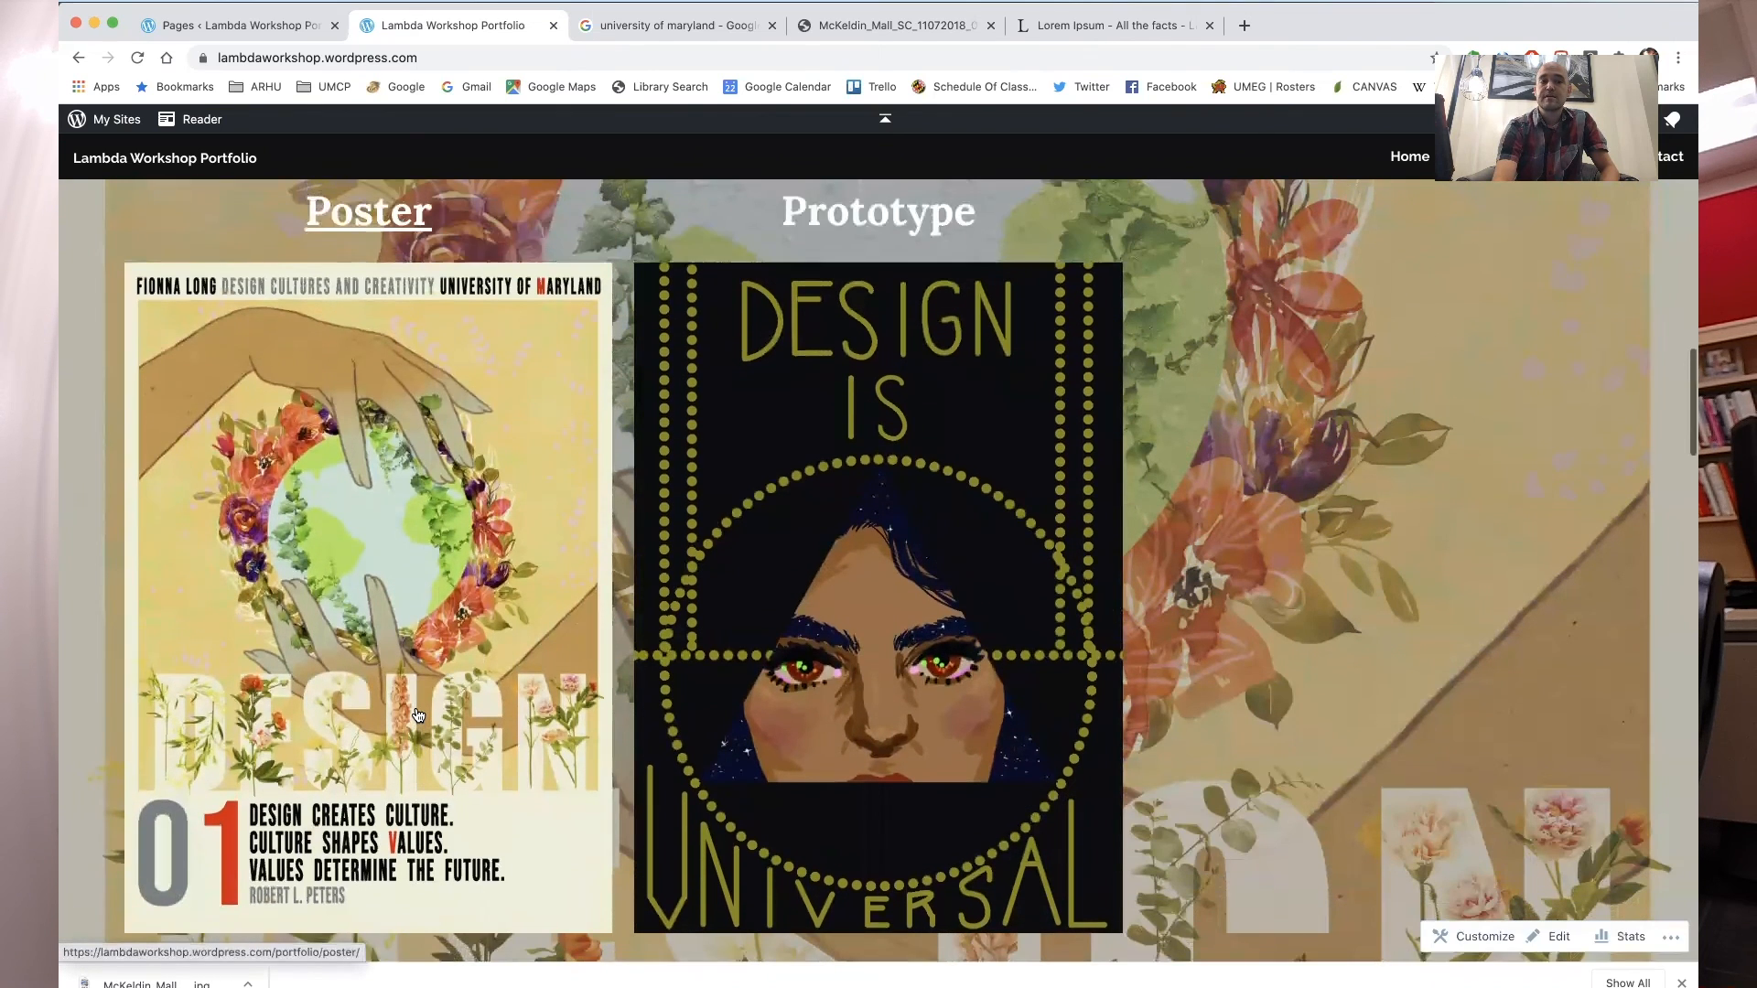
{"action": "scroll", "coordinate": [417, 714], "scroll_direction": "down", "scroll_amount": 4}
{"action": "scroll", "coordinate": [419, 716], "scroll_direction": "down", "scroll_amount": 5}
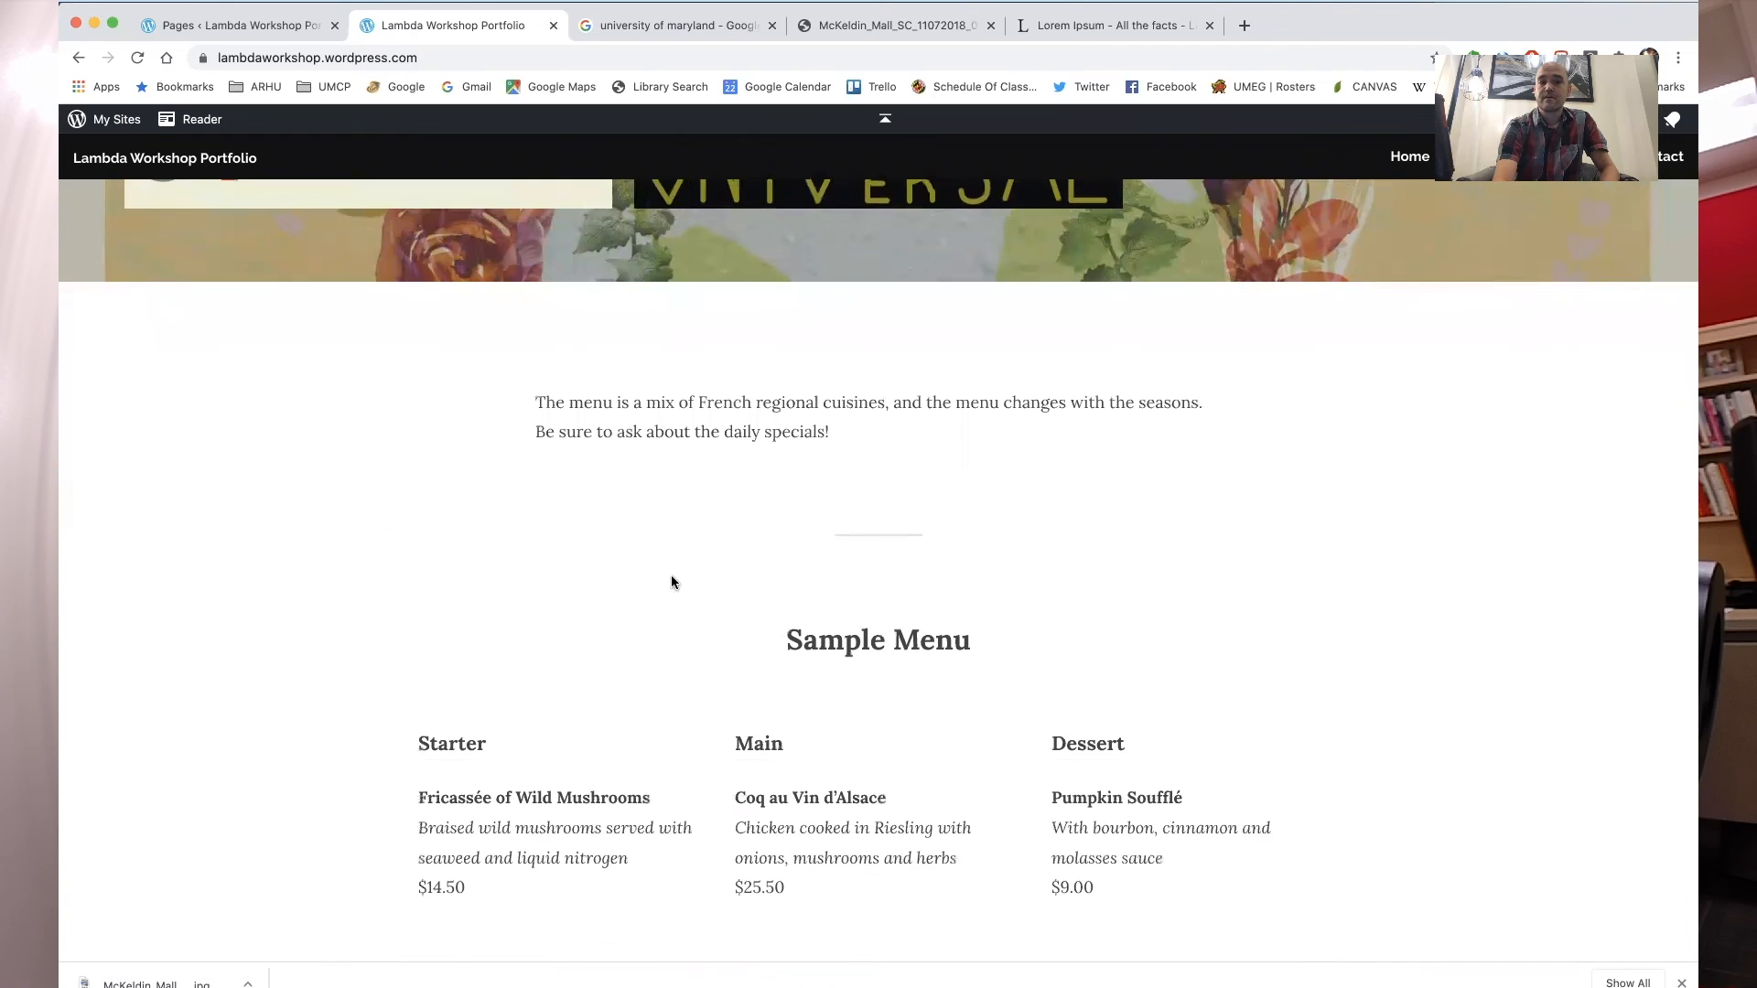
{"action": "scroll", "coordinate": [925, 615], "scroll_direction": "down", "scroll_amount": 10}
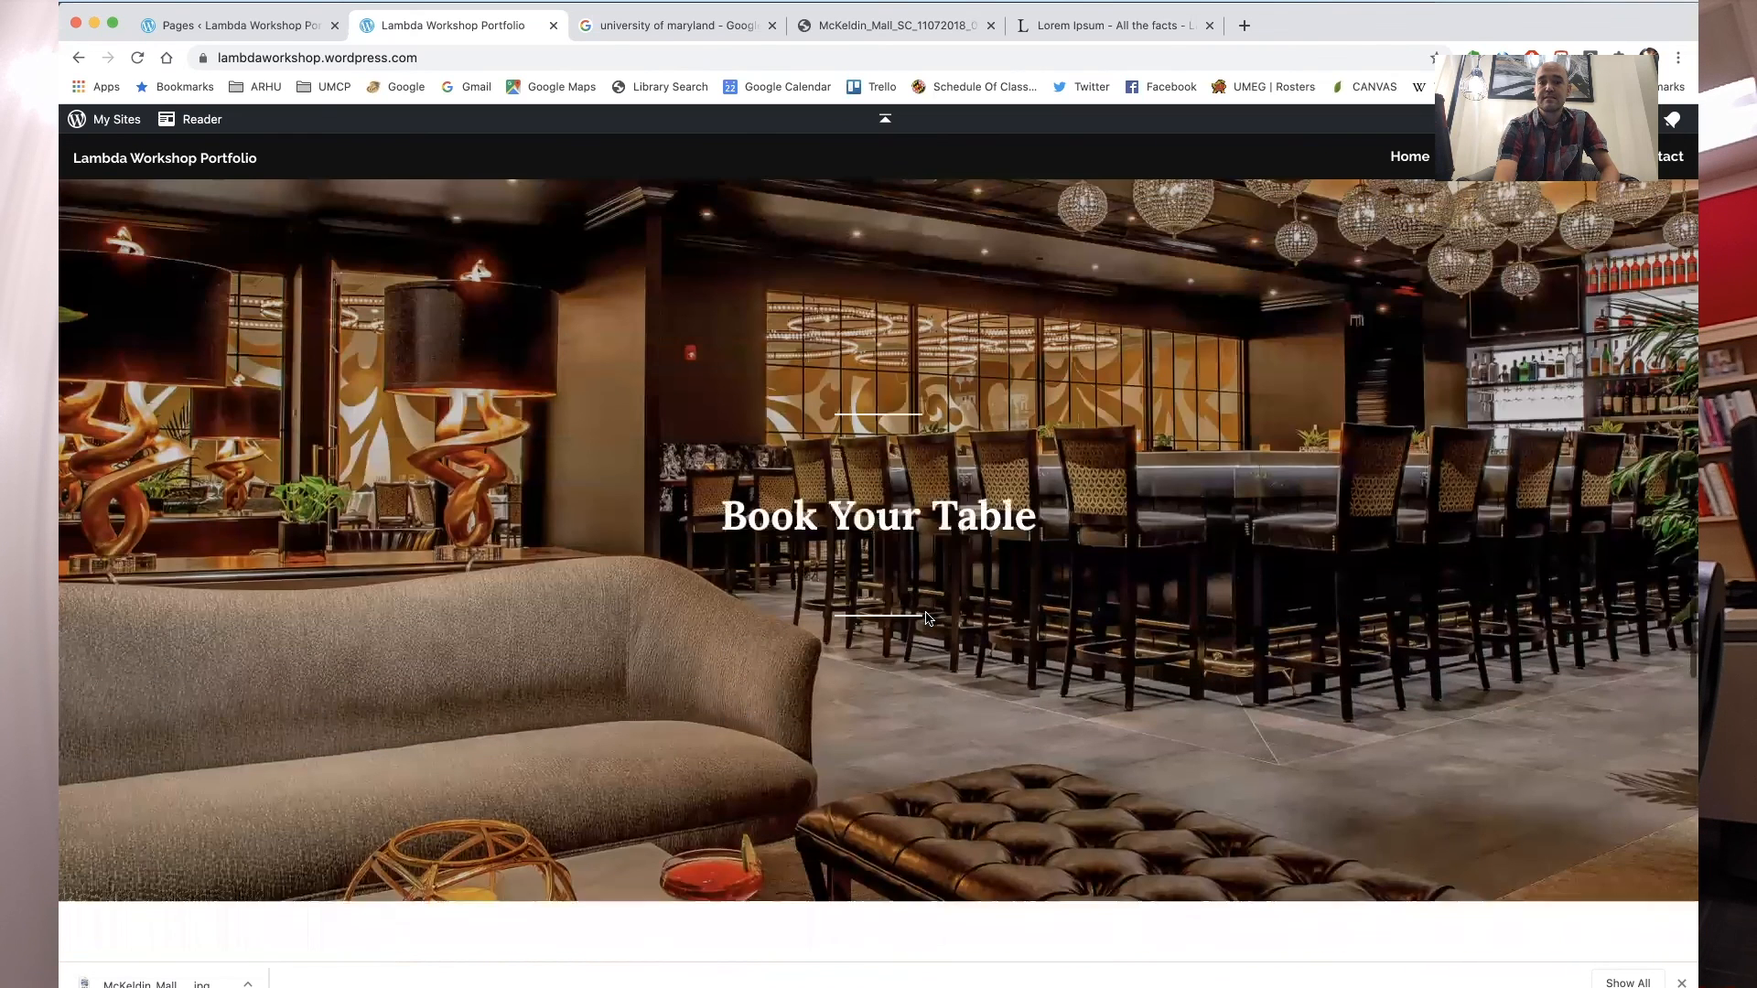
- Scroll through the rest of the home page to review the remaining template sections below the portfolio grid
{"action": "scroll", "coordinate": [925, 615], "scroll_direction": "down", "scroll_amount": 10}
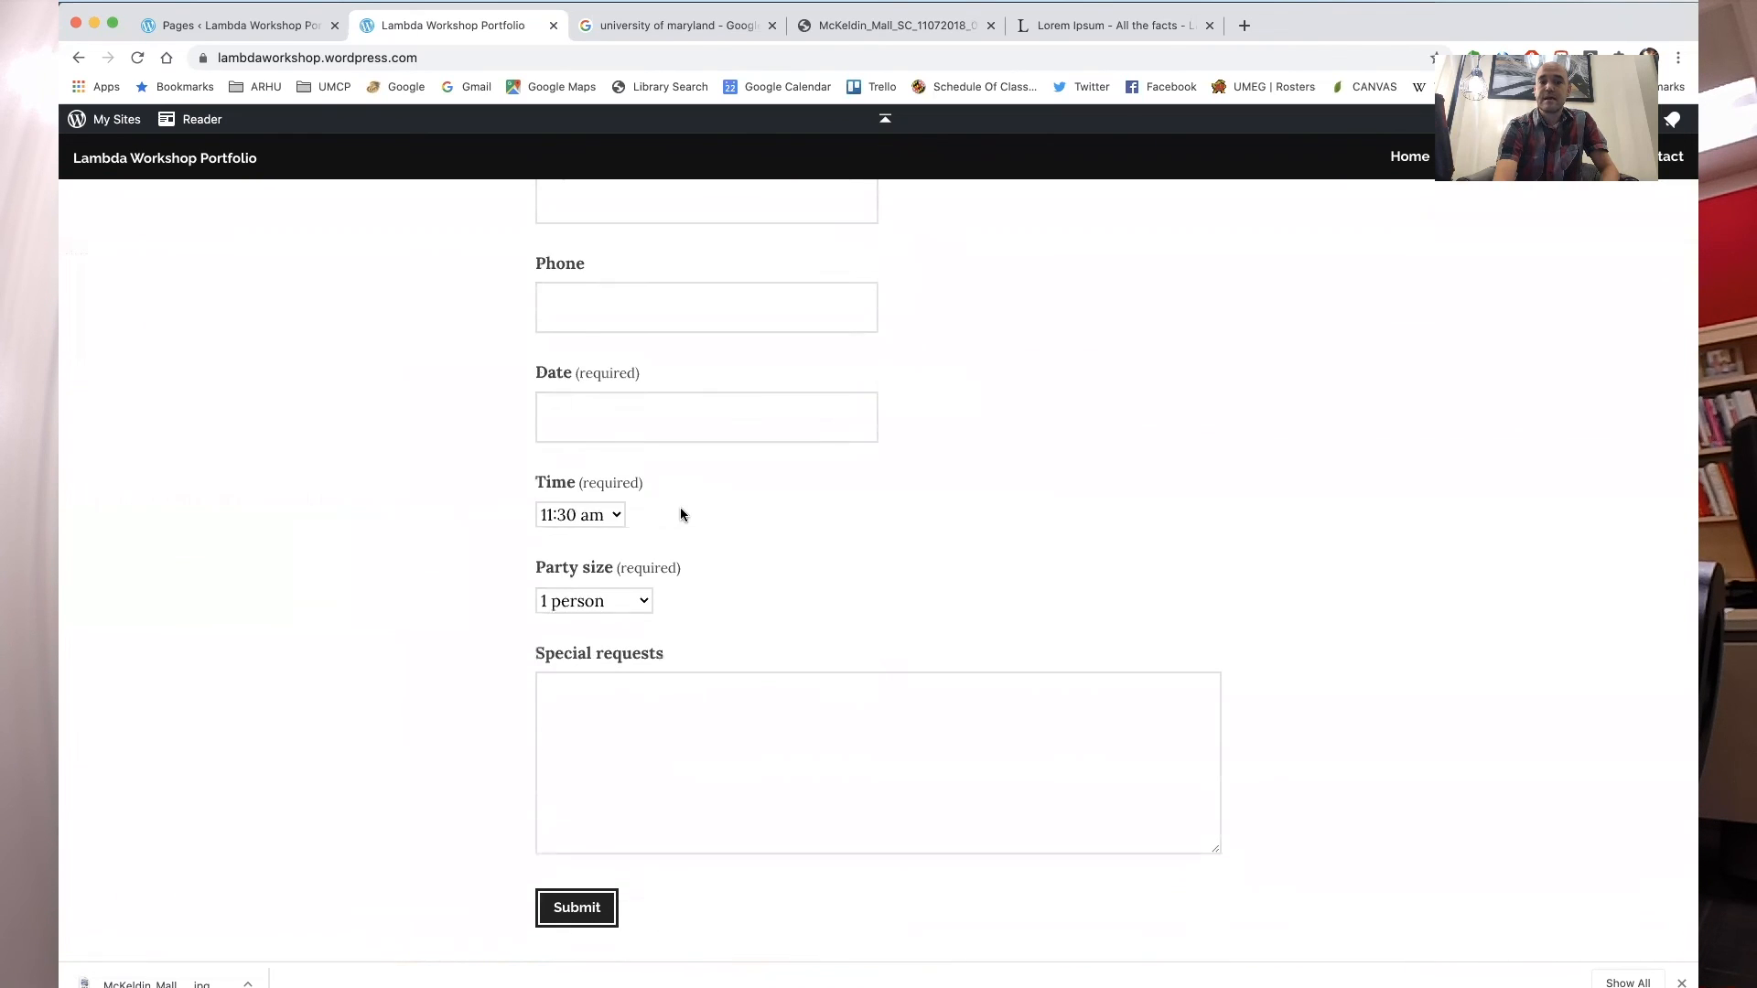
{"action": "scroll", "coordinate": [681, 514], "scroll_direction": "down", "scroll_amount": 8}
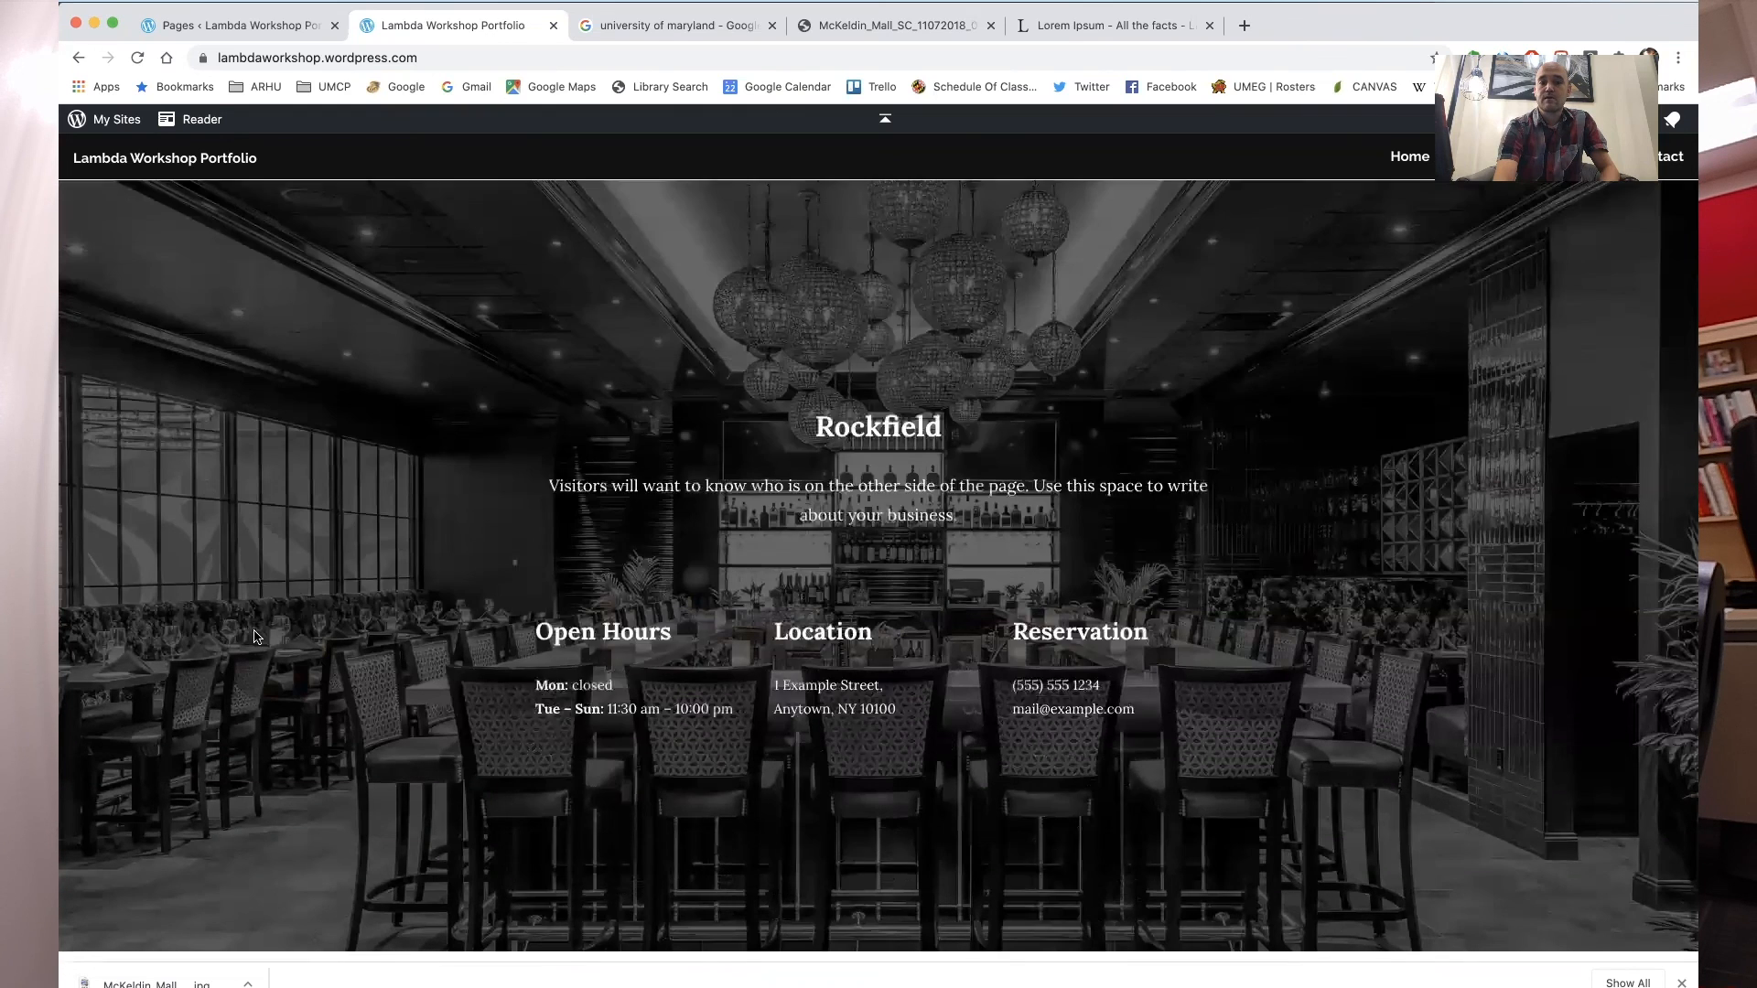
{"action": "scroll", "coordinate": [256, 638], "scroll_direction": "down", "scroll_amount": 3}
{"action": "scroll", "coordinate": [399, 472], "scroll_direction": "up", "scroll_amount": 3}
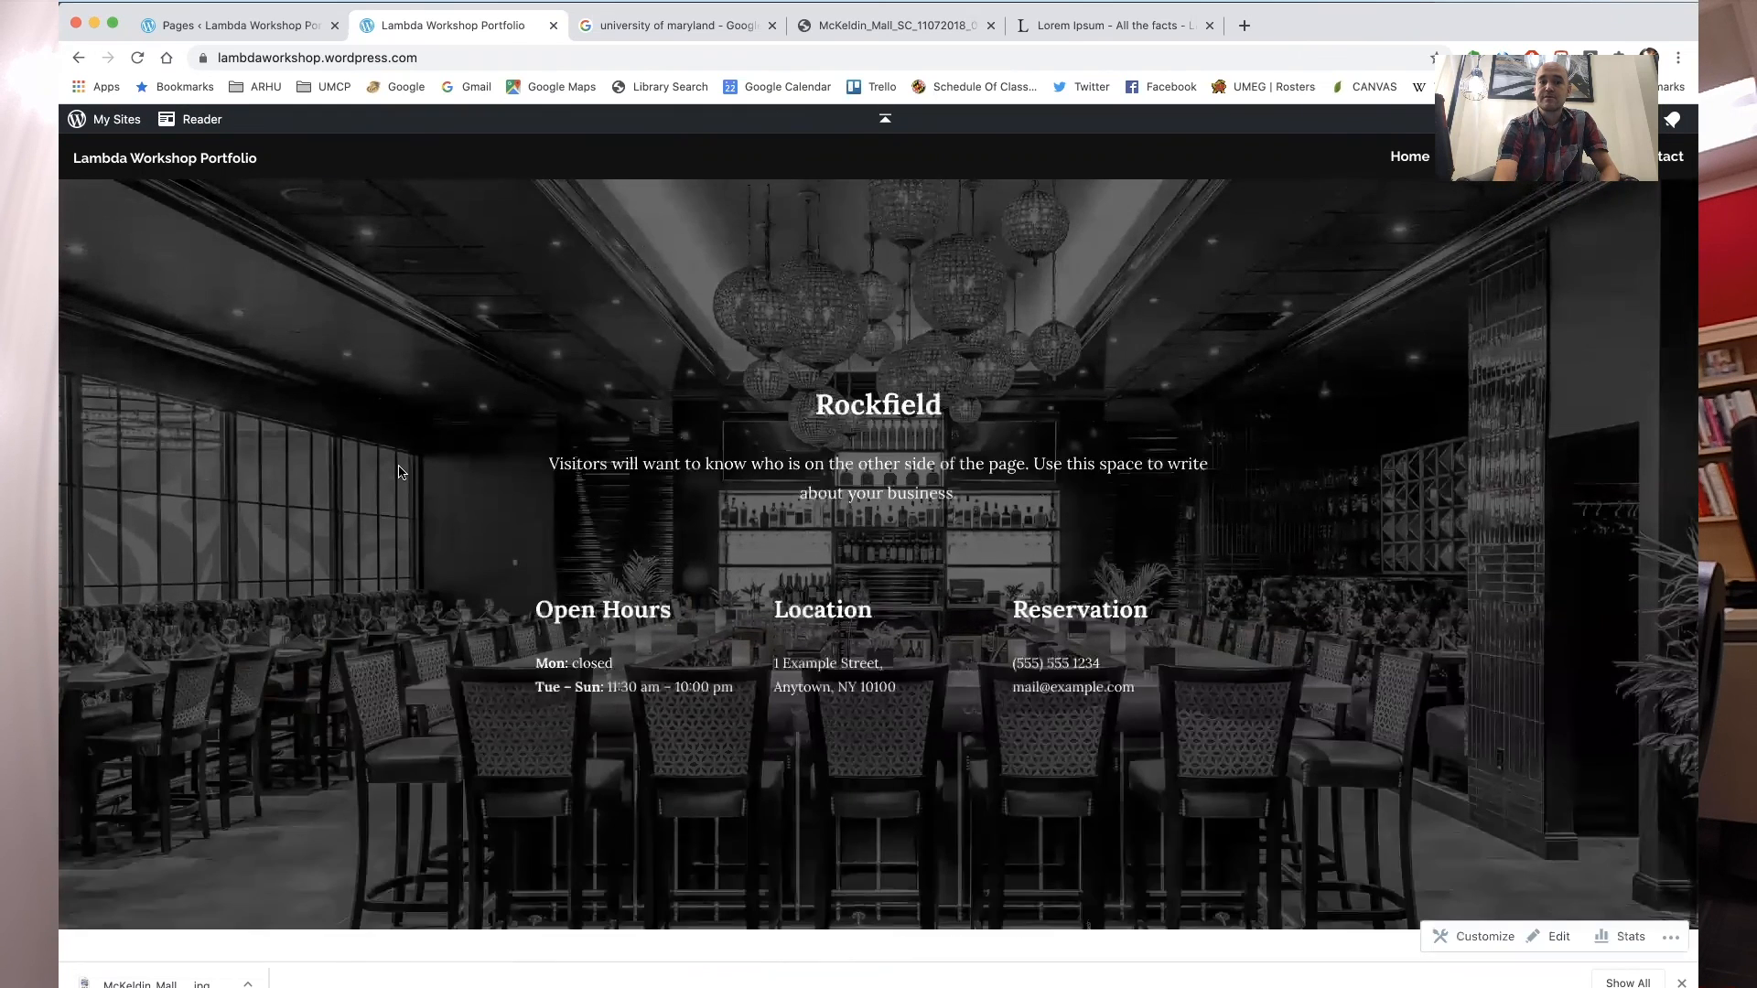
{"action": "scroll", "coordinate": [741, 427], "scroll_direction": "up", "scroll_amount": 1}
{"action": "scroll", "coordinate": [327, 597], "scroll_direction": "up", "scroll_amount": 6}
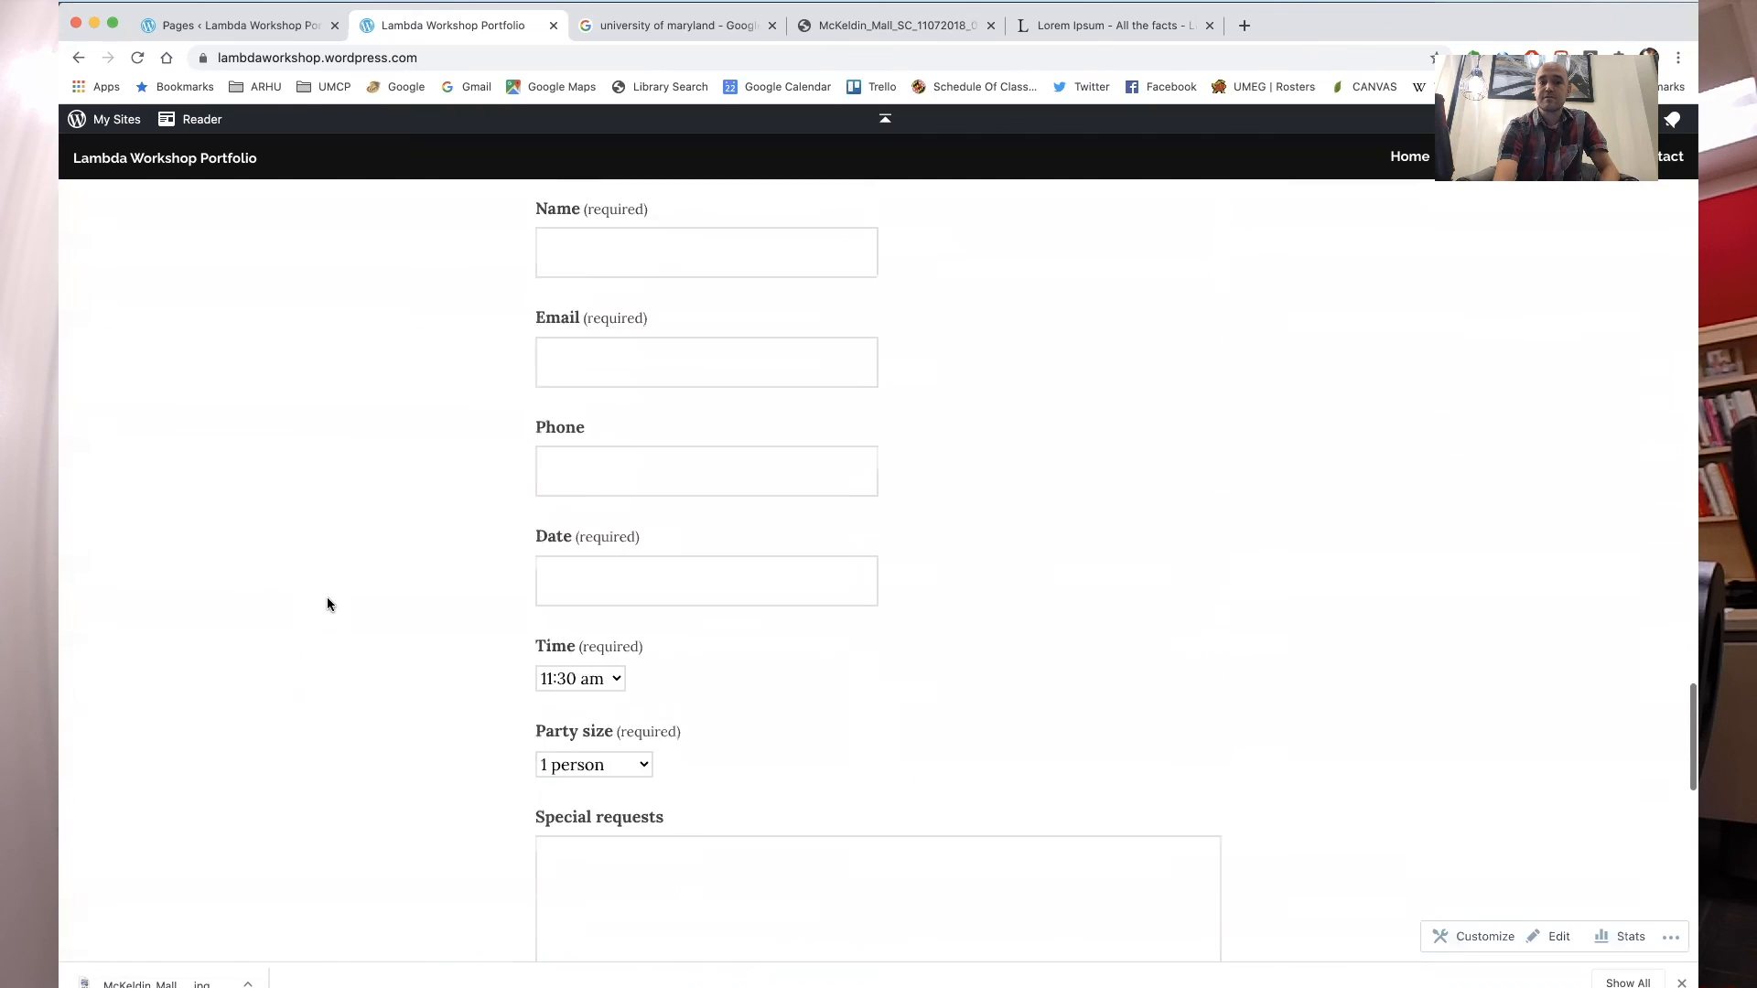
{"action": "scroll", "coordinate": [326, 604], "scroll_direction": "up", "scroll_amount": 4}
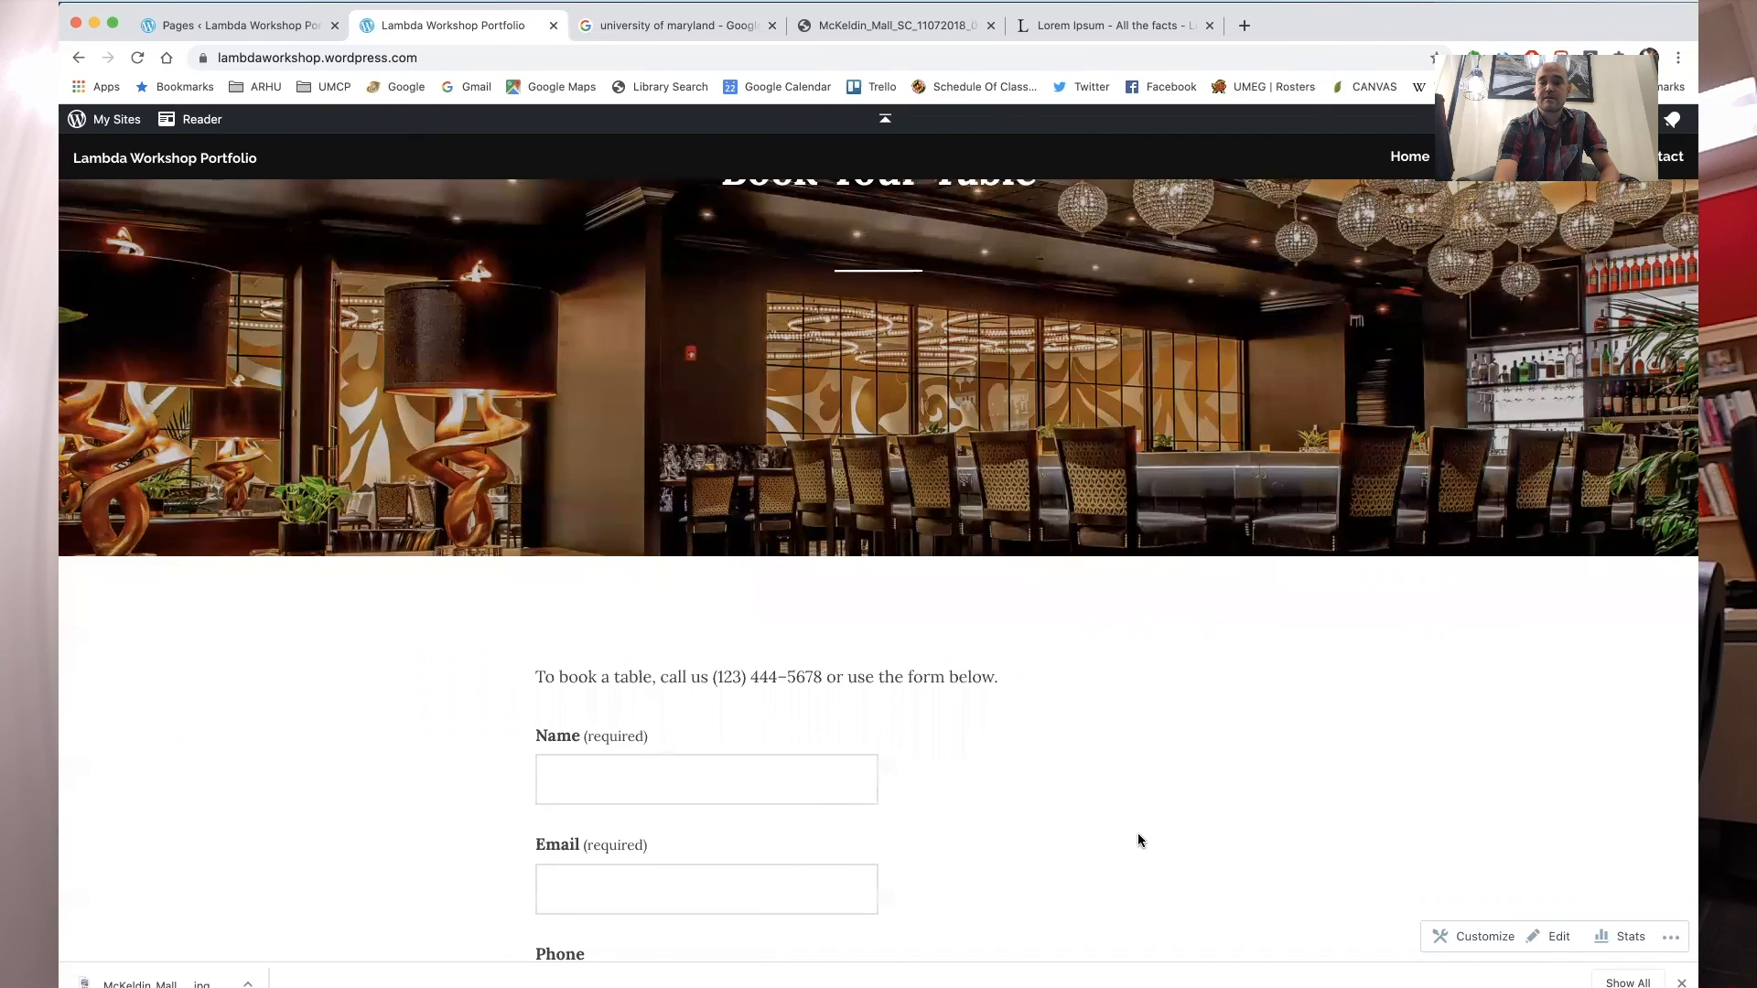
{"action": "scroll", "coordinate": [1188, 721], "scroll_direction": "up", "scroll_amount": 4}
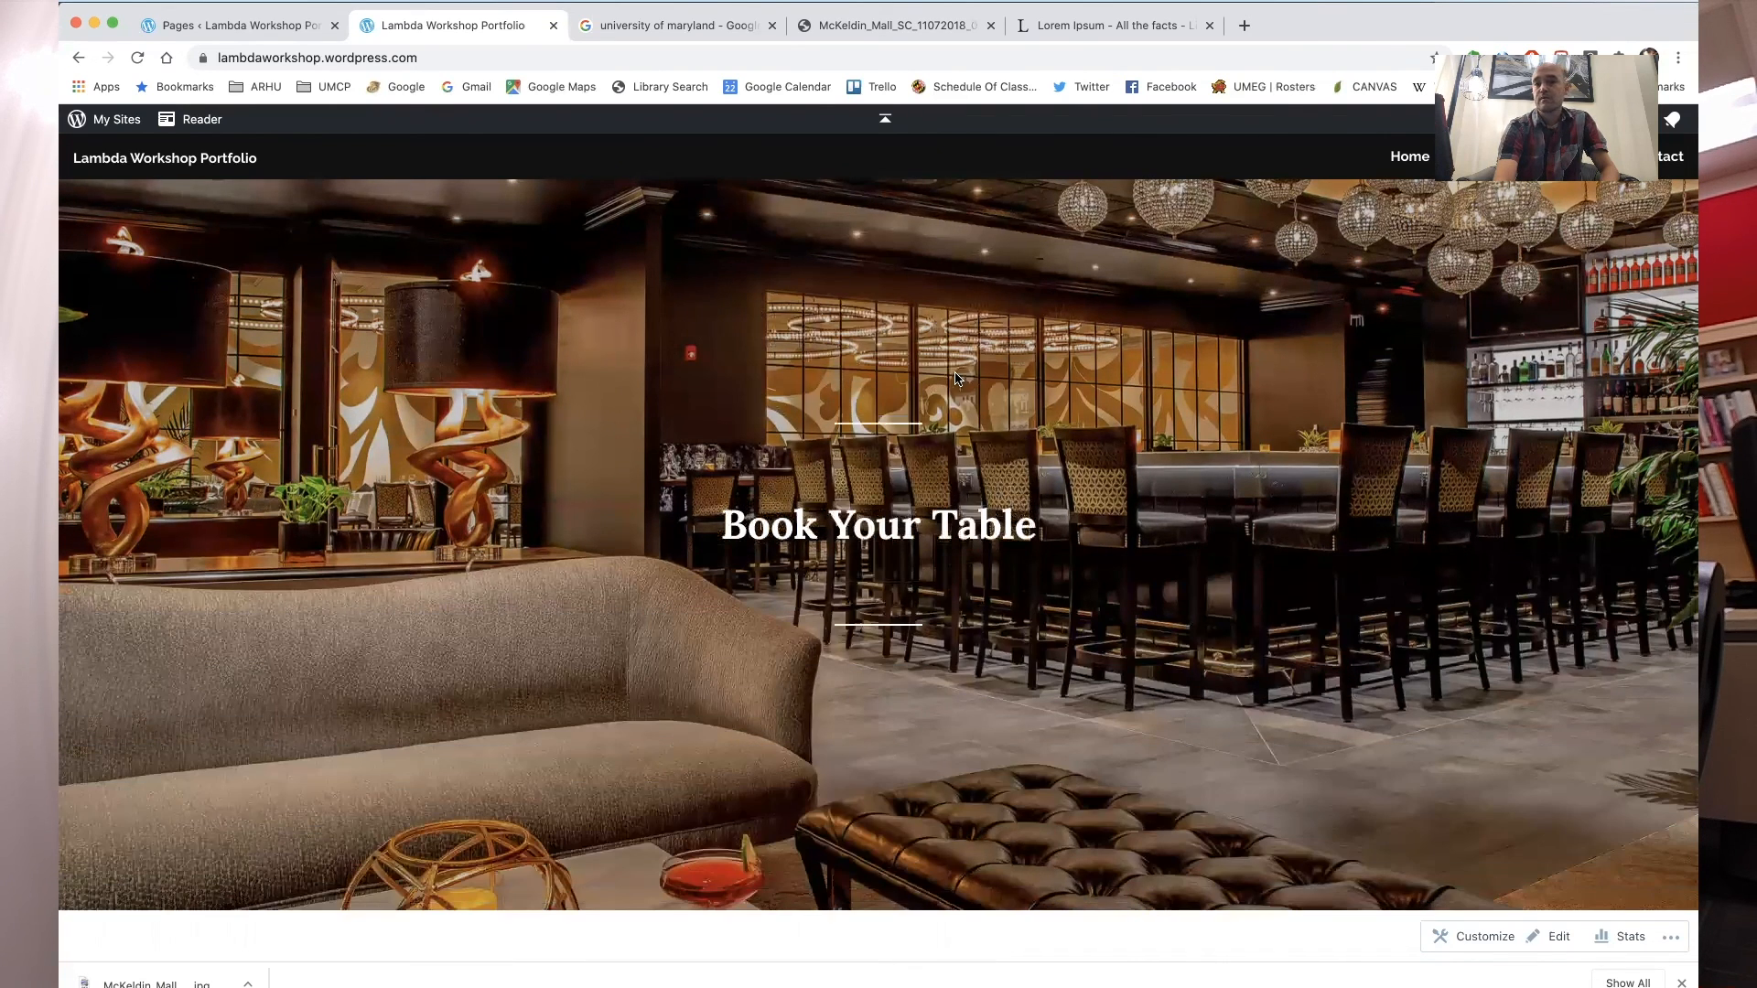
{"action": "scroll", "coordinate": [956, 378], "scroll_direction": "up", "scroll_amount": 7}
{"action": "scroll", "coordinate": [955, 378], "scroll_direction": "up", "scroll_amount": 2}
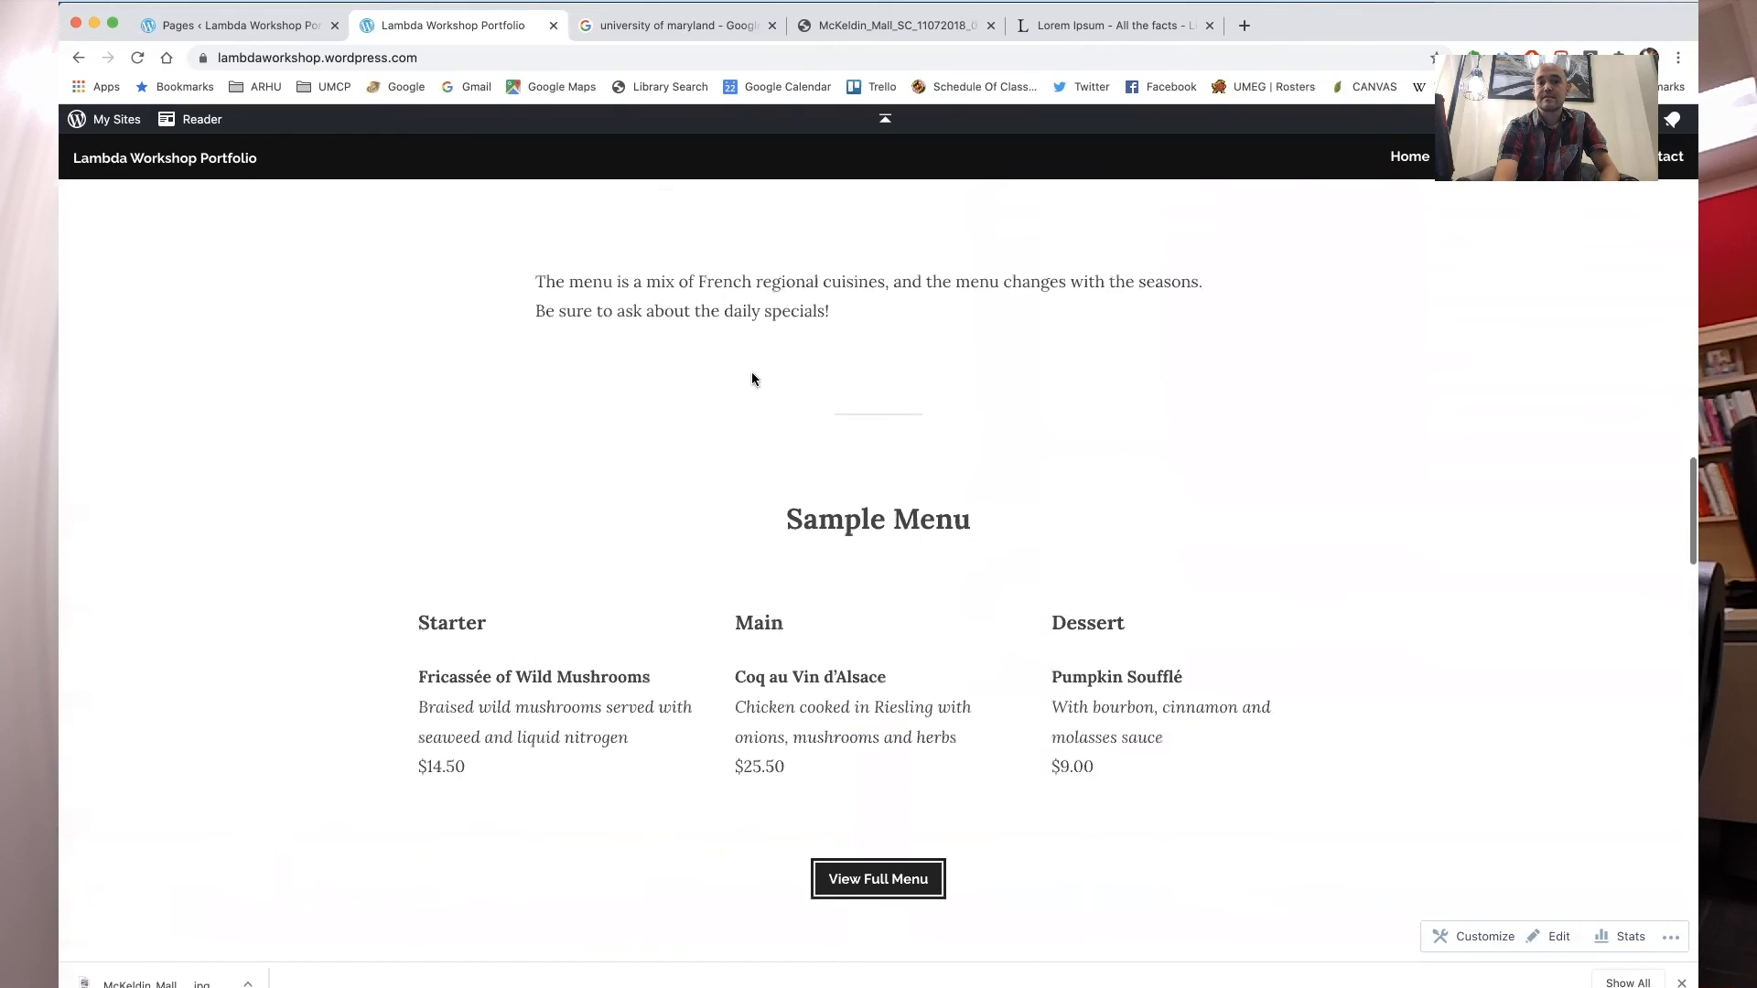
{"action": "scroll", "coordinate": [1038, 538], "scroll_direction": "up", "scroll_amount": 4}
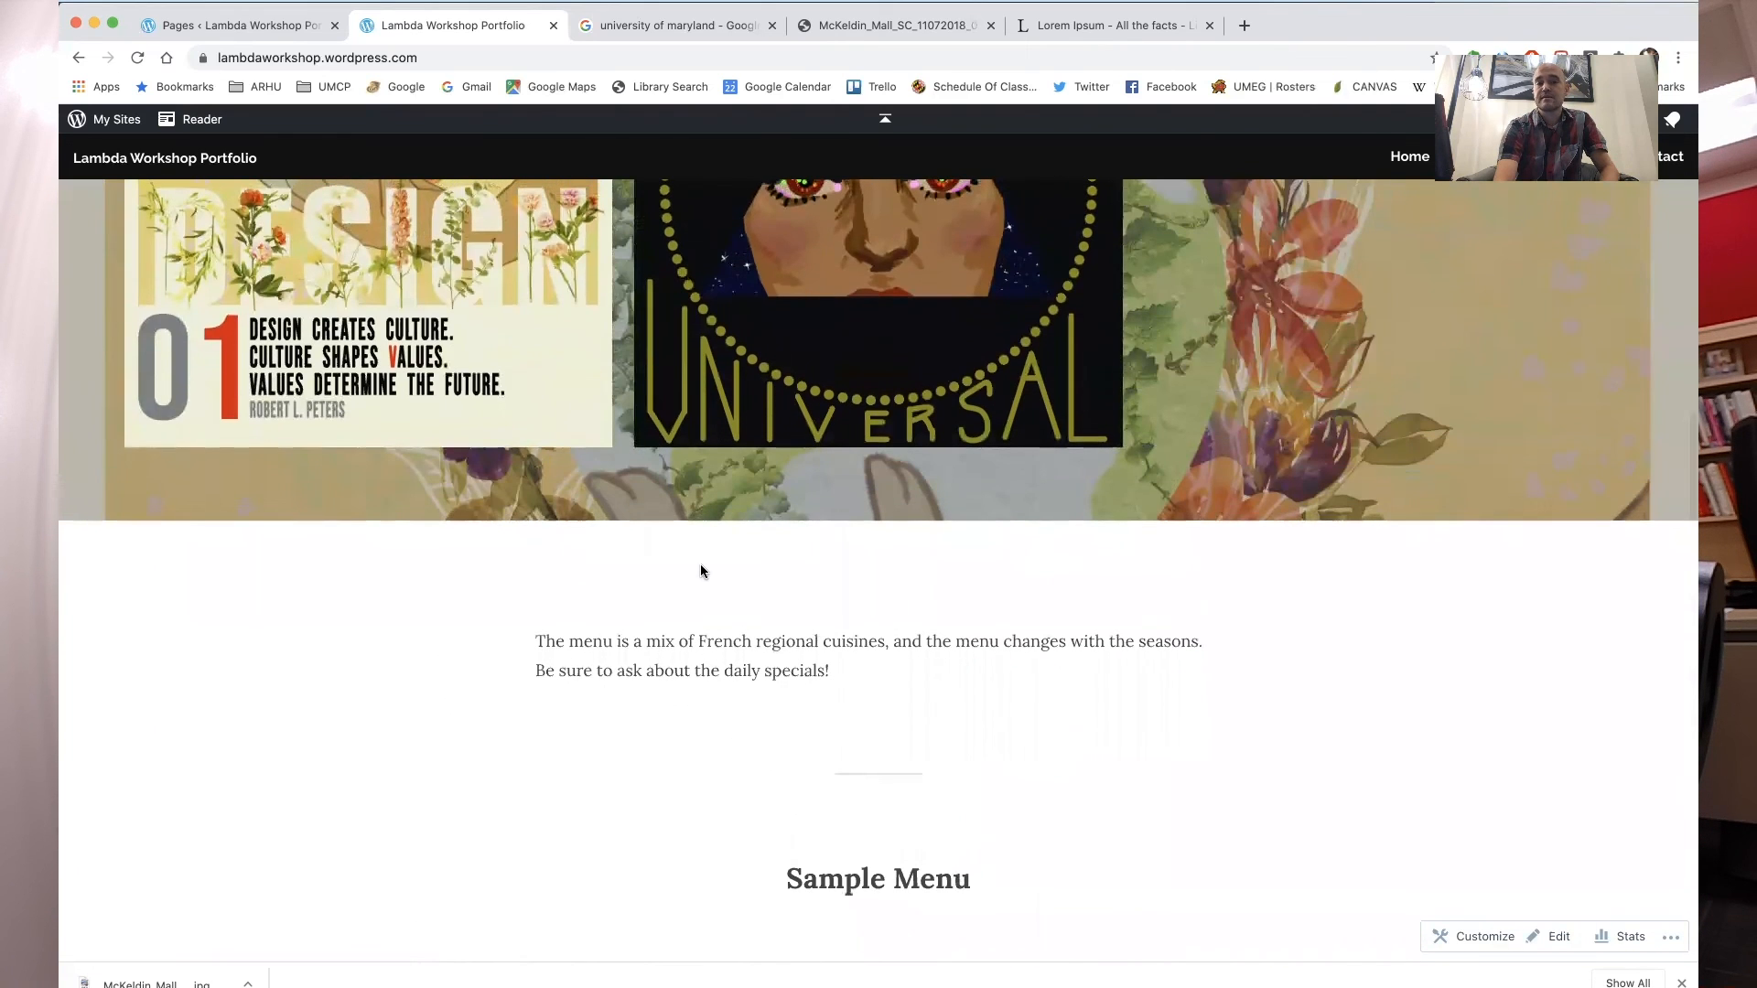